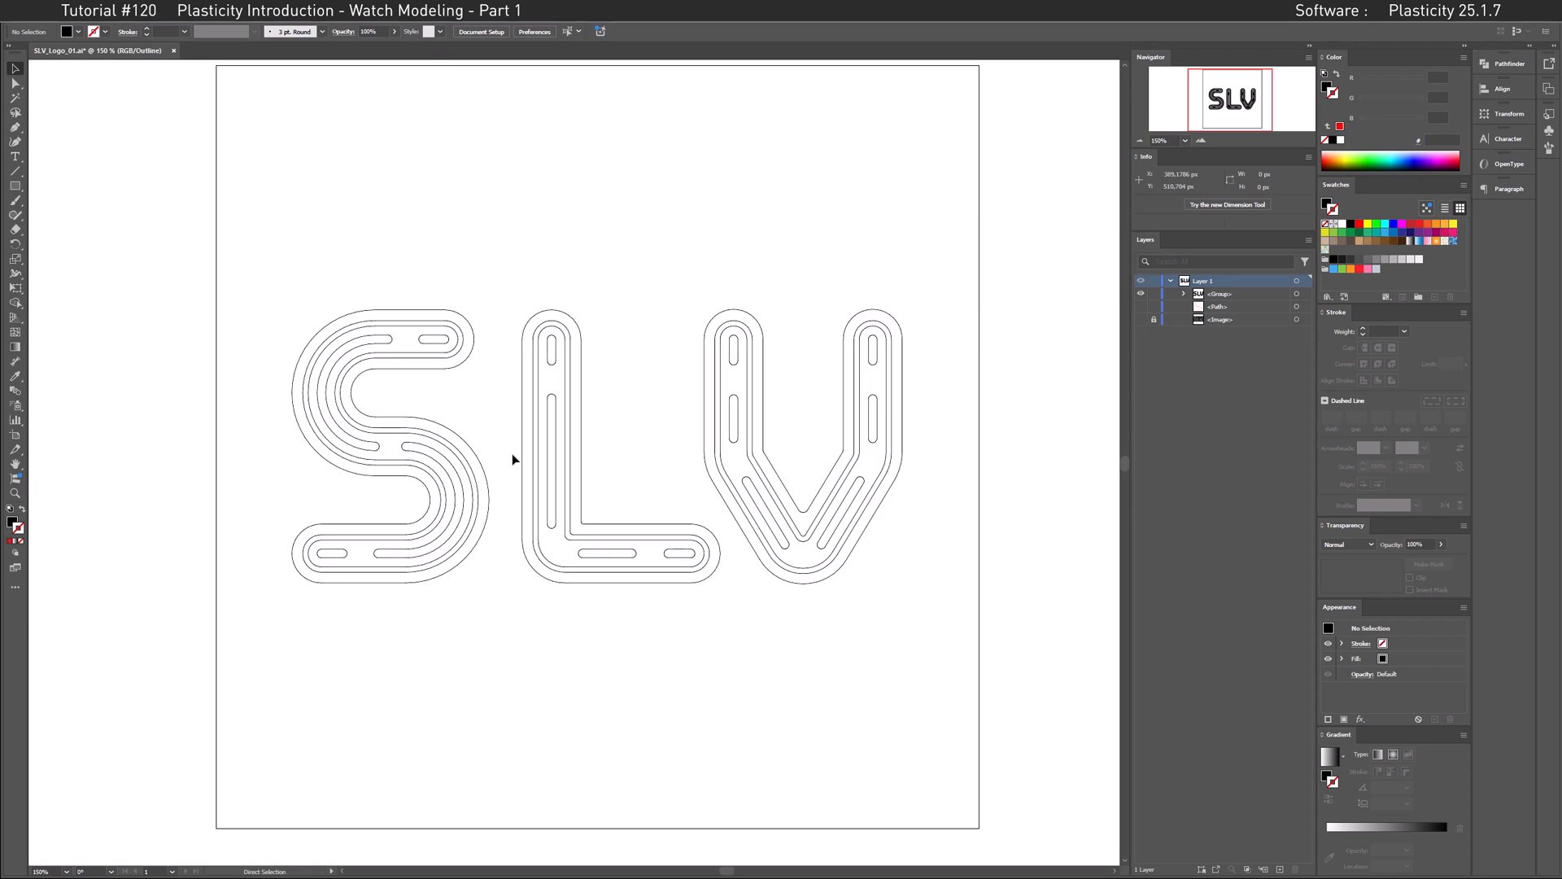
Step: Examine the curve edges of the SLV logo's letter S at very high magnification
alt+scroll(402, 450, up, 3)
alt+scroll(403, 450, up, 15)
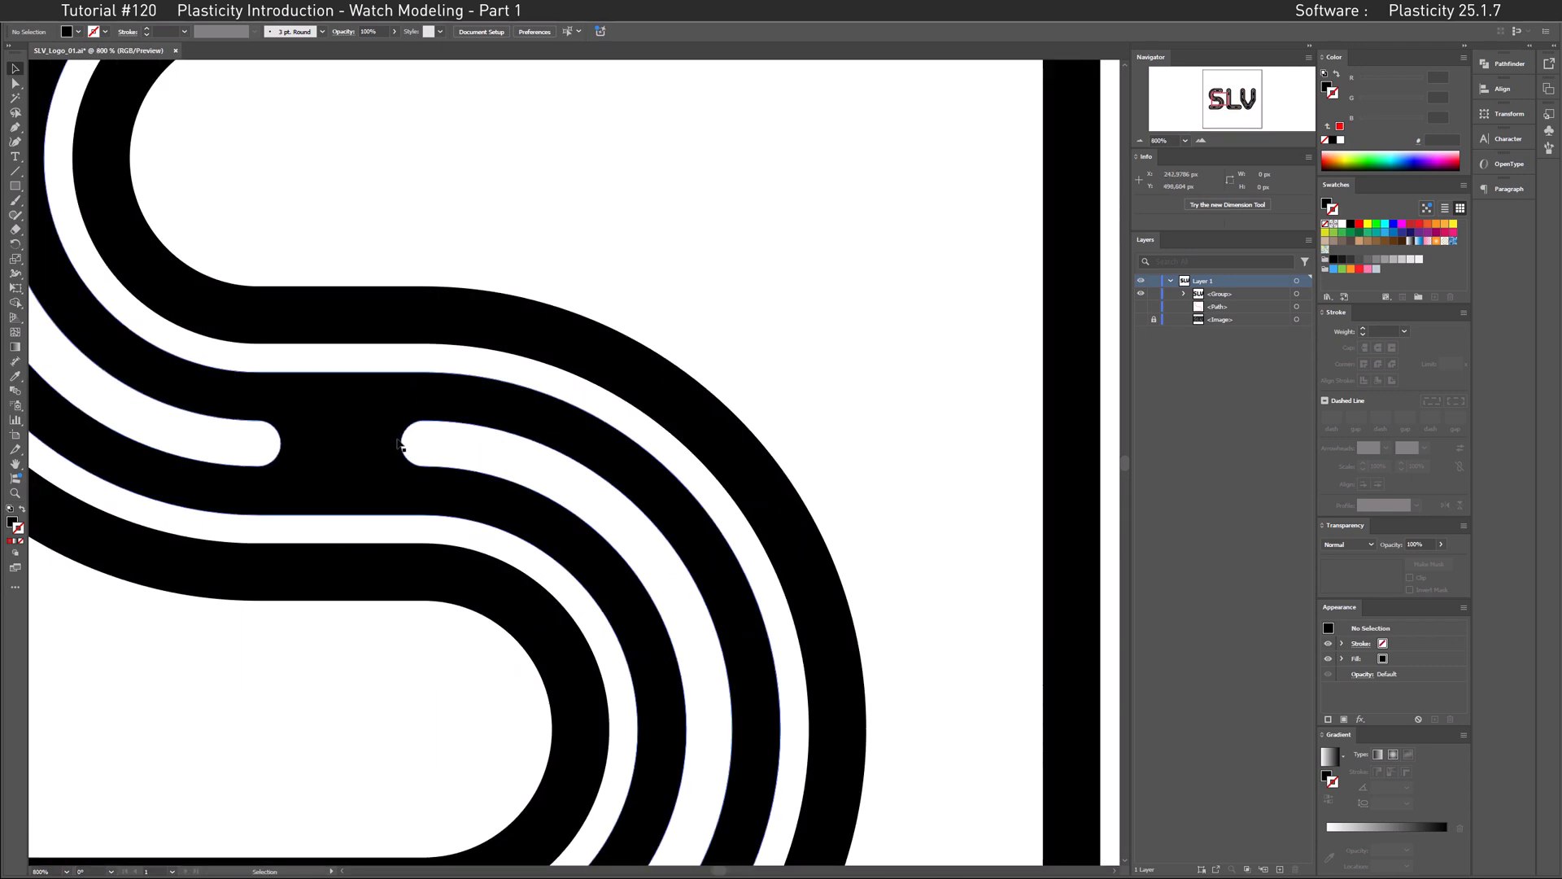
alt+scroll(398, 453, up, 8)
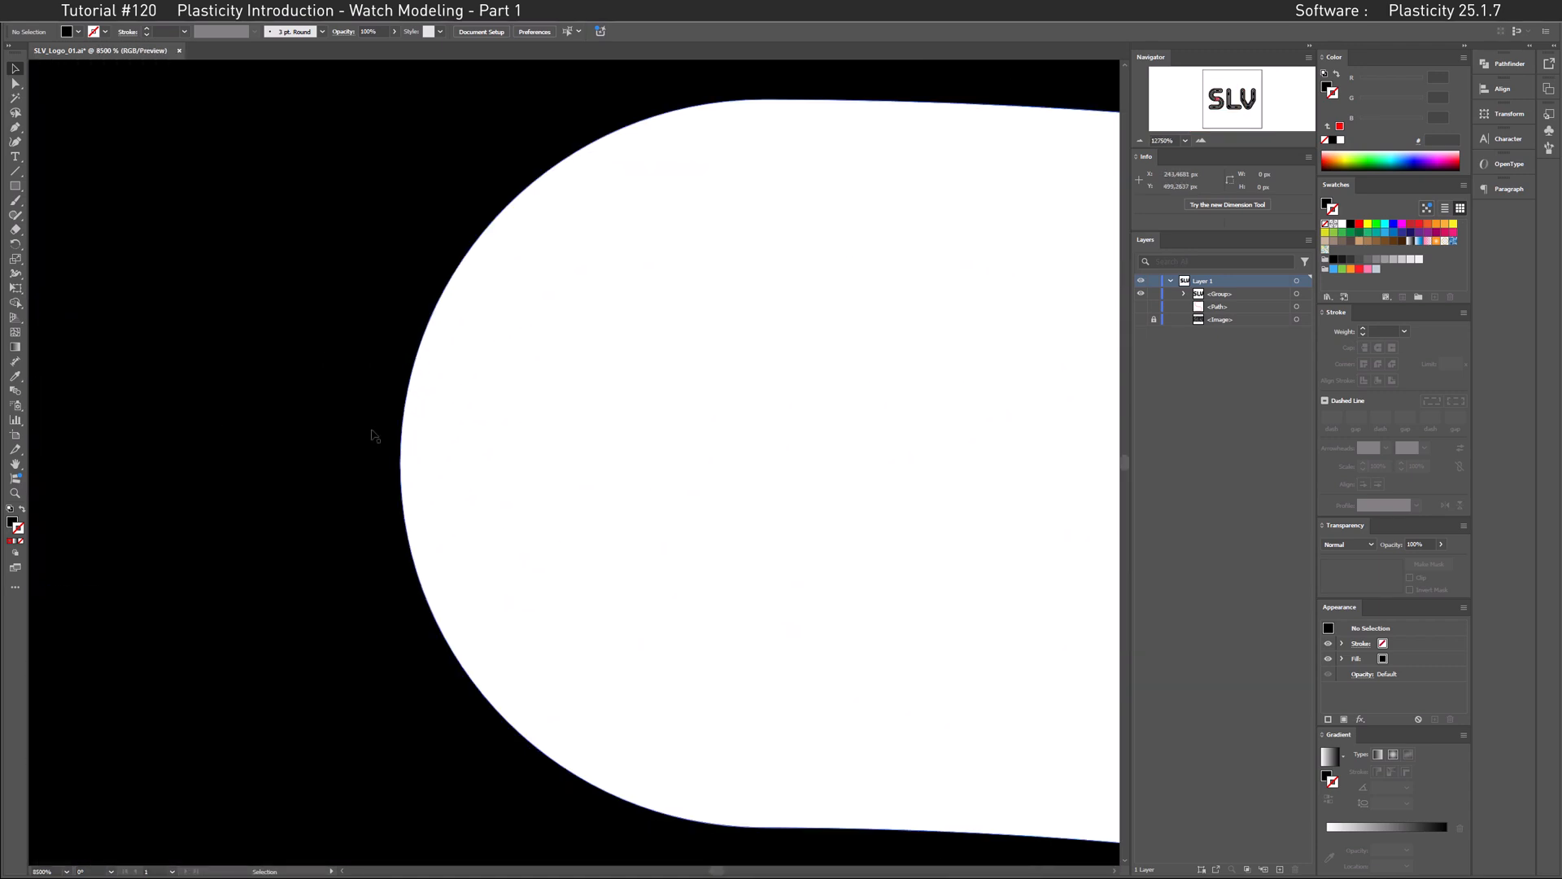
drag(644, 387, 404, 718)
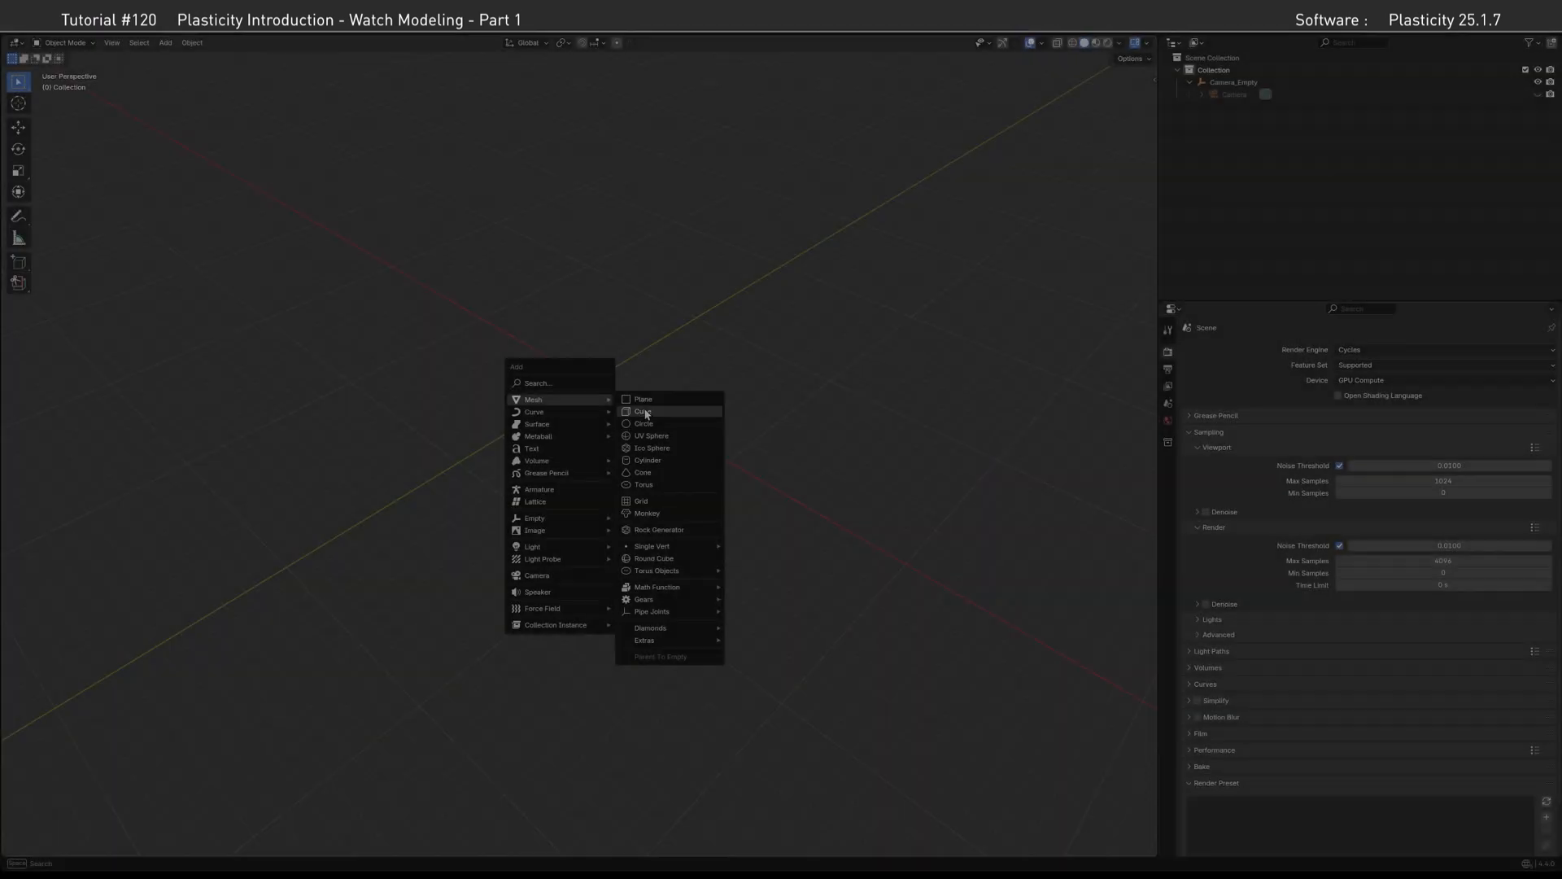
Step: Switch to Blender and move the cube's nearest upper corner vertex in Edit Mode
click(645, 411)
mouse_move(477, 394)
middle_down()
mouse_move(496, 405)
mouse_move(497, 380)
middle_up()
shift+middle_drag(497, 379, 551, 375)
key(Tab)
key(1)
click(579, 391)
key(g)
click(643, 385)
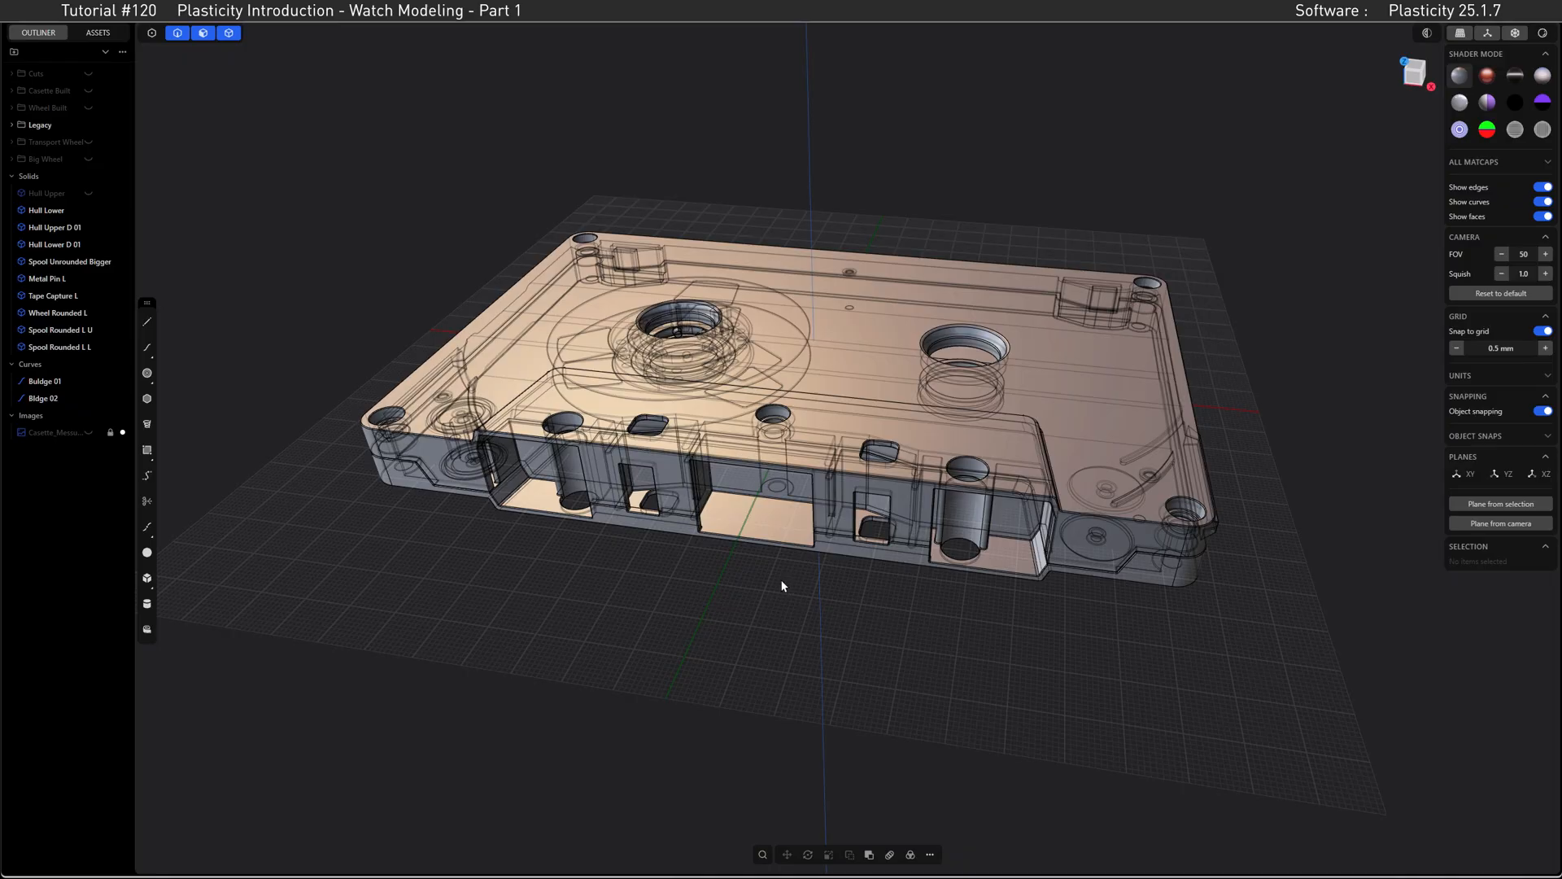
Step: Switch to Plasticity and hide the cassette's Hull Upper D 01 solid
middle_drag(781, 582, 851, 447)
click(843, 391)
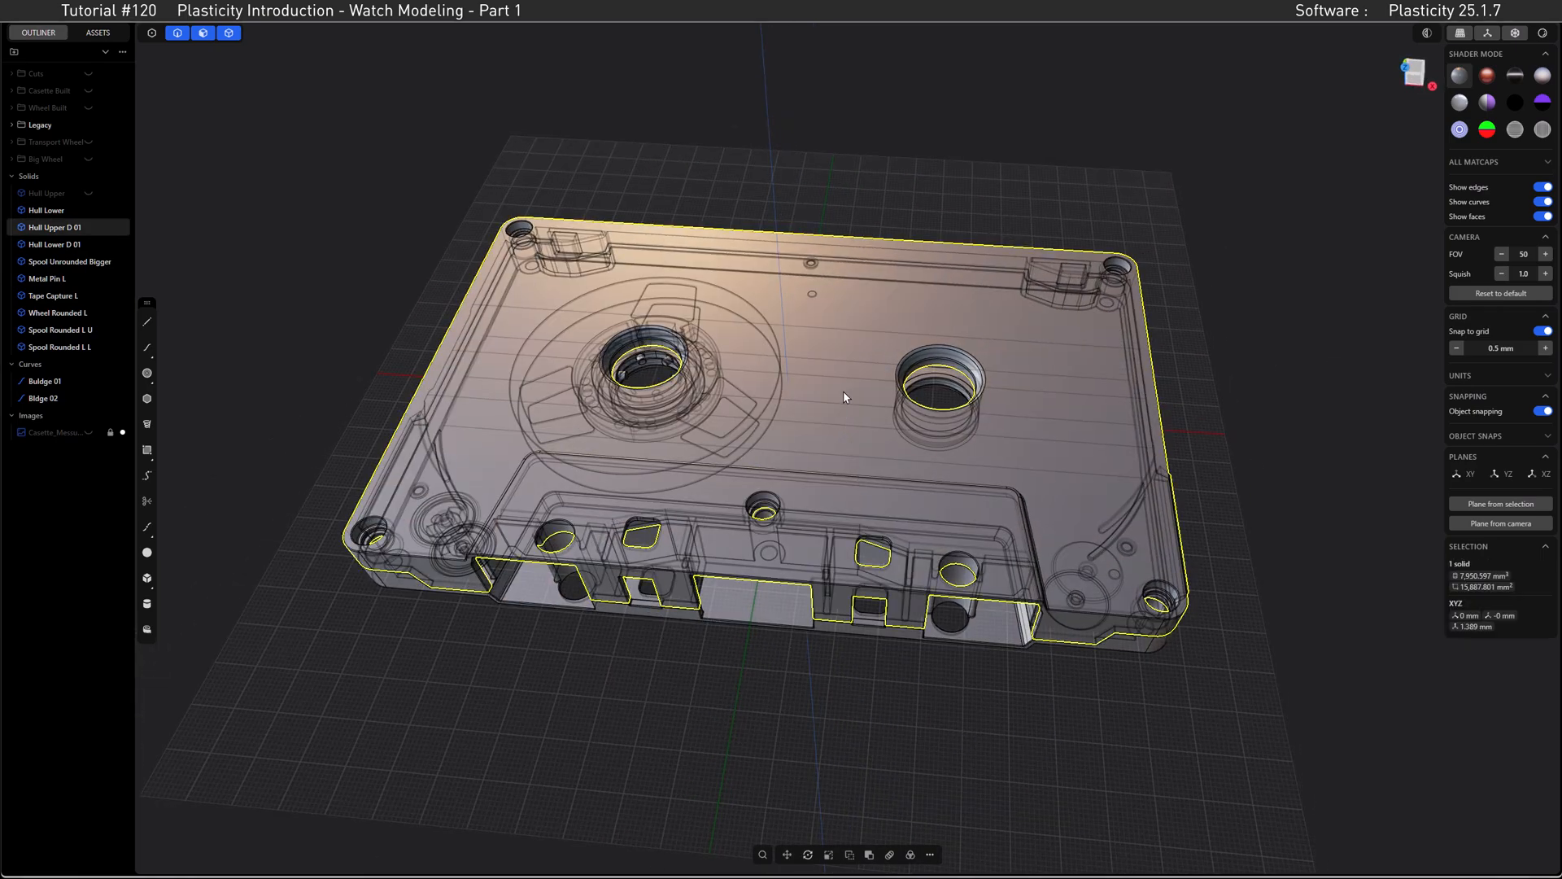
key(h)
Step: Hide the Spool Unrounded Bigger solid and both rounded spool solids around the cassette wheel
middle_drag(812, 398, 753, 386)
scroll(720, 375, up, 5)
middle_drag(533, 389, 573, 495)
scroll(905, 432, up, 4)
scroll(692, 468, up, 4)
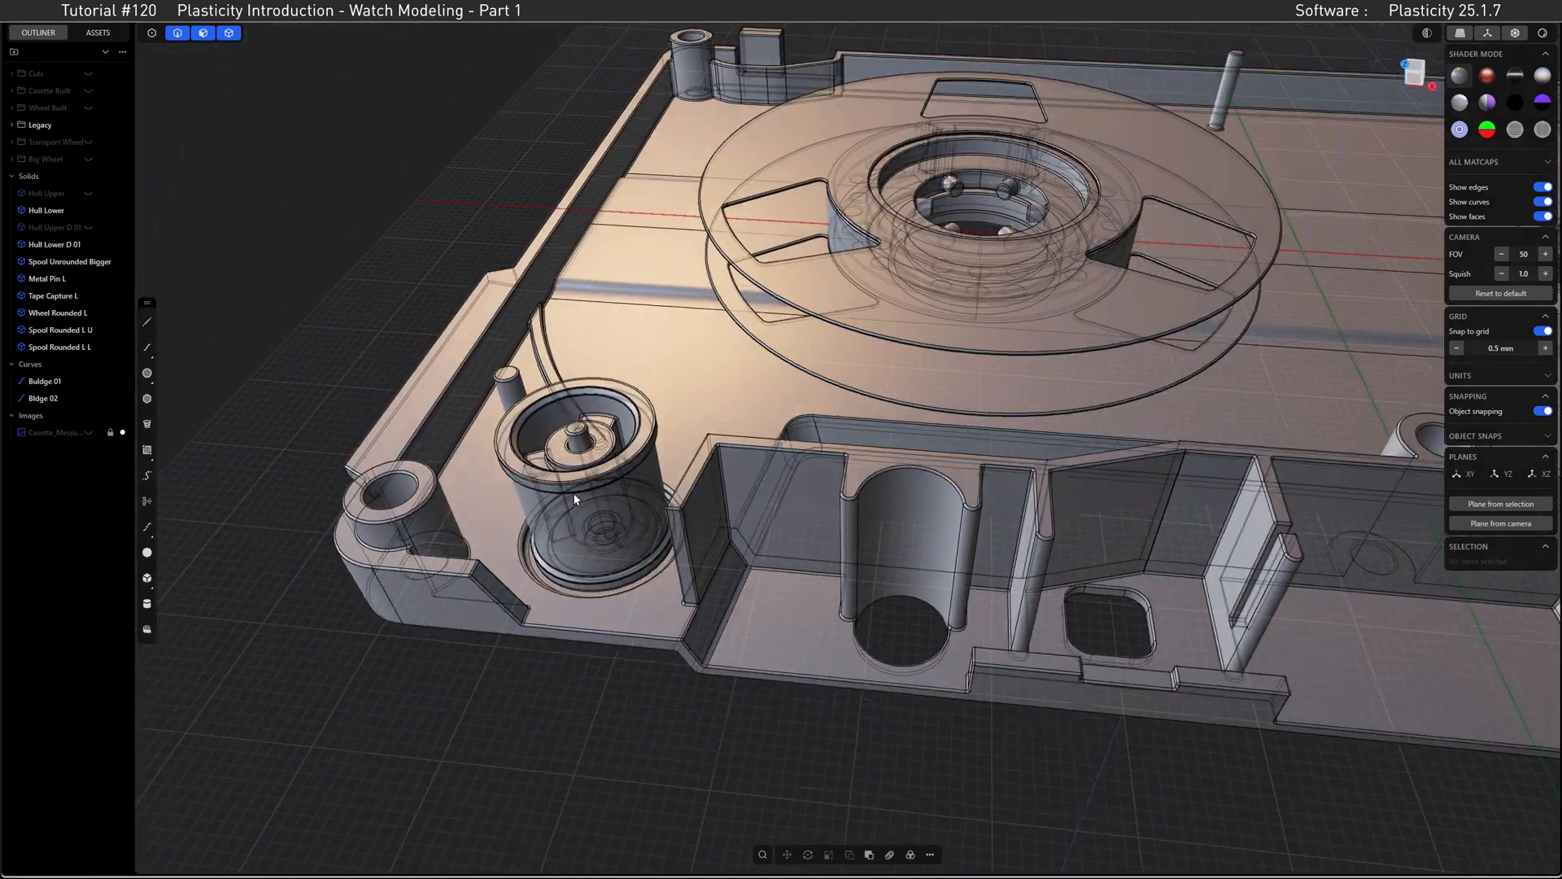
click(574, 491)
key(h)
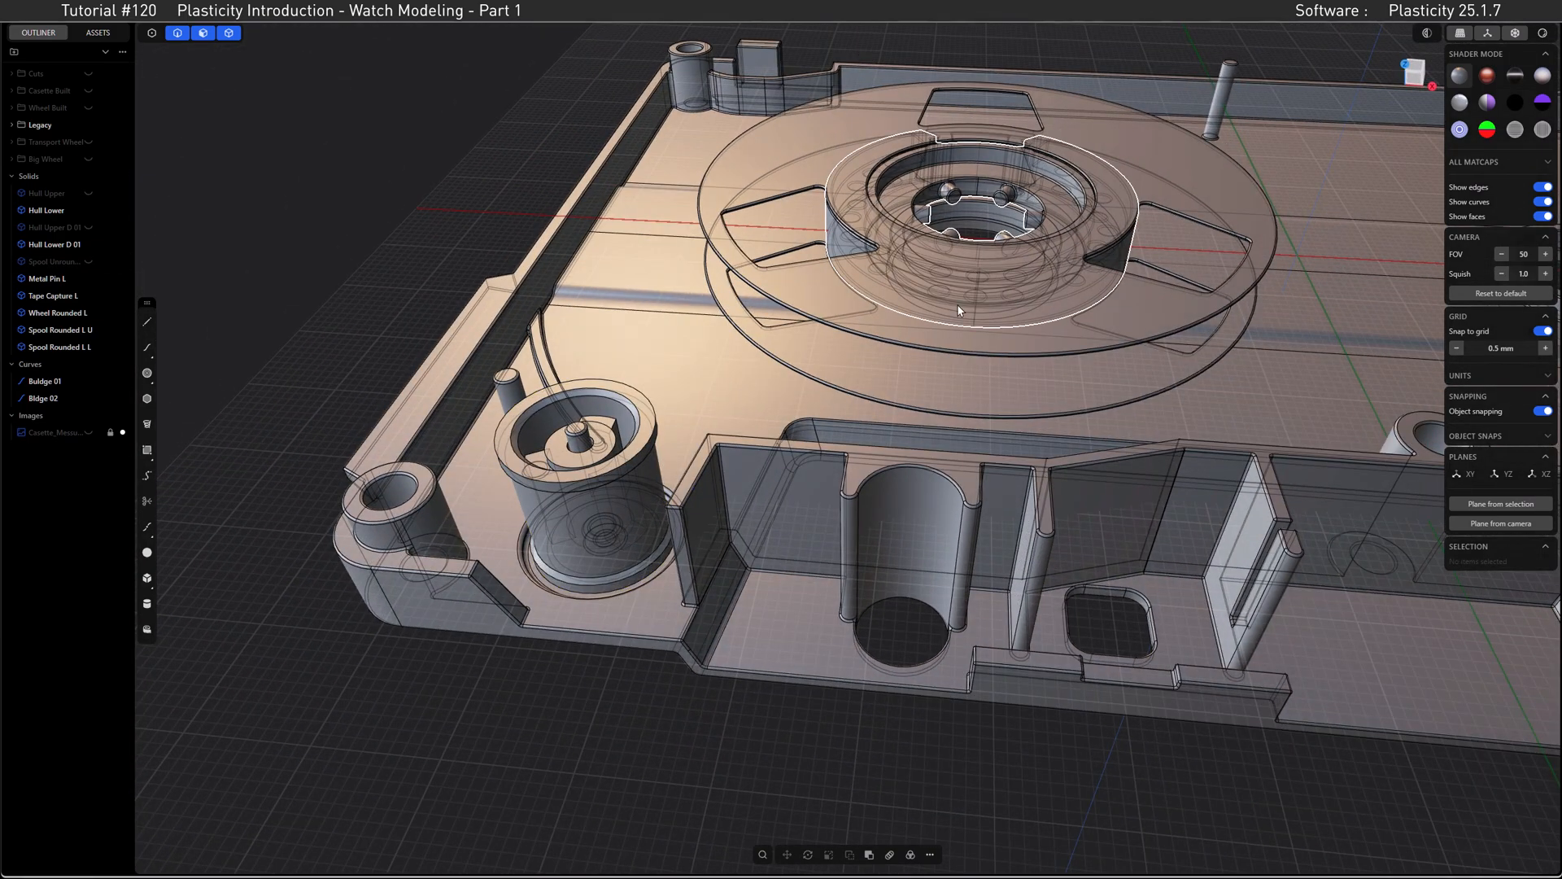
click(956, 329)
click(958, 334)
key(h)
click(965, 384)
key(h)
Step: Move the tape capture piece out of its notch in the rounded wheel
shift+middle_drag(979, 318, 768, 309)
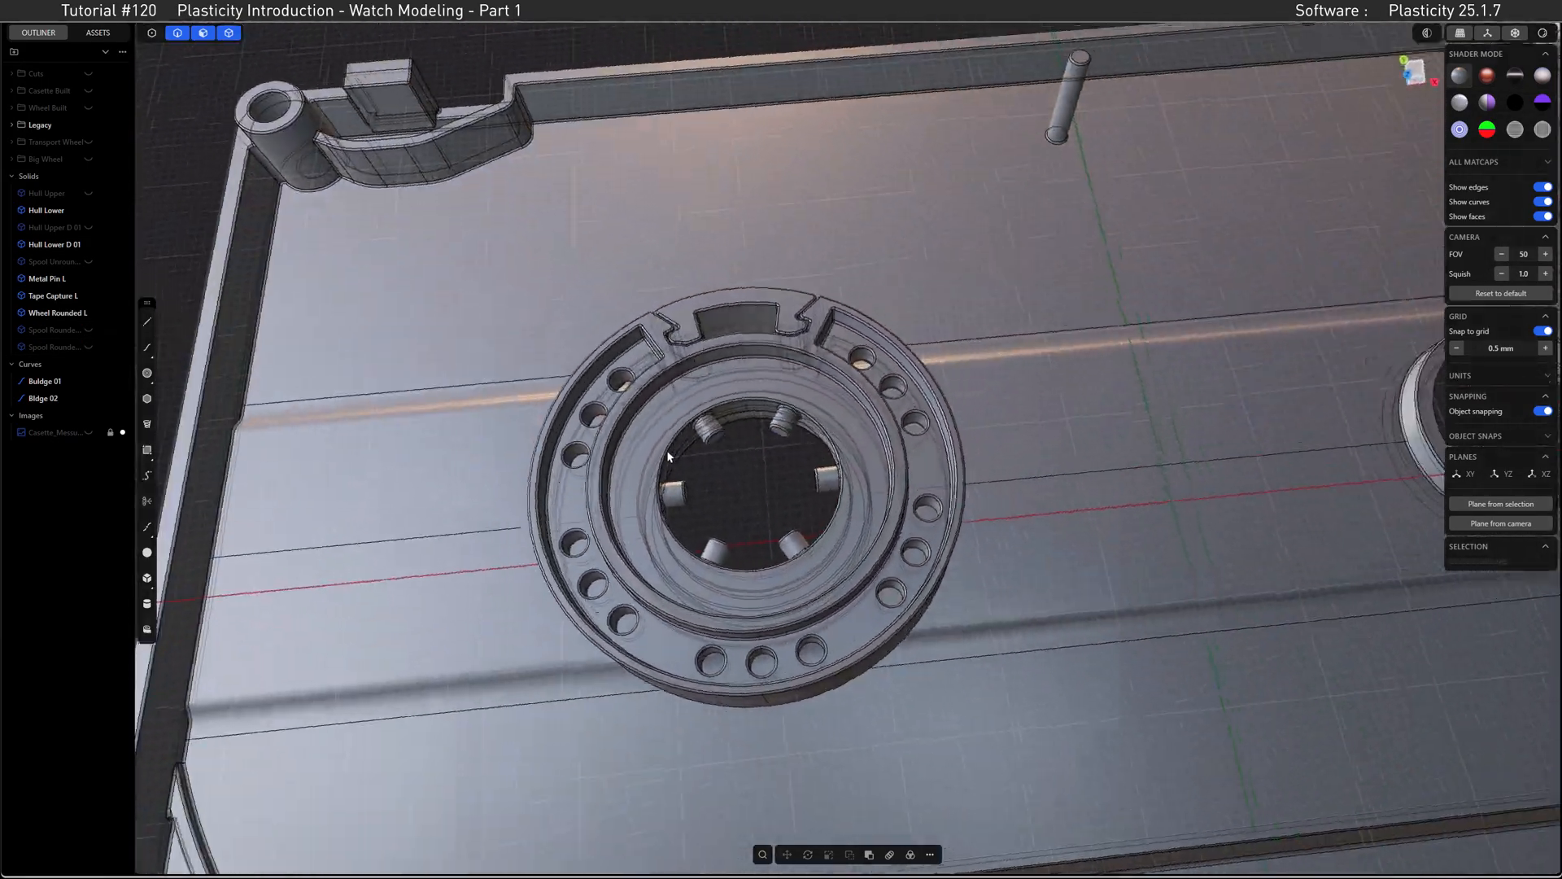
click(768, 303)
key(g)
drag(742, 288, 738, 168)
middle_drag(772, 298, 713, 298)
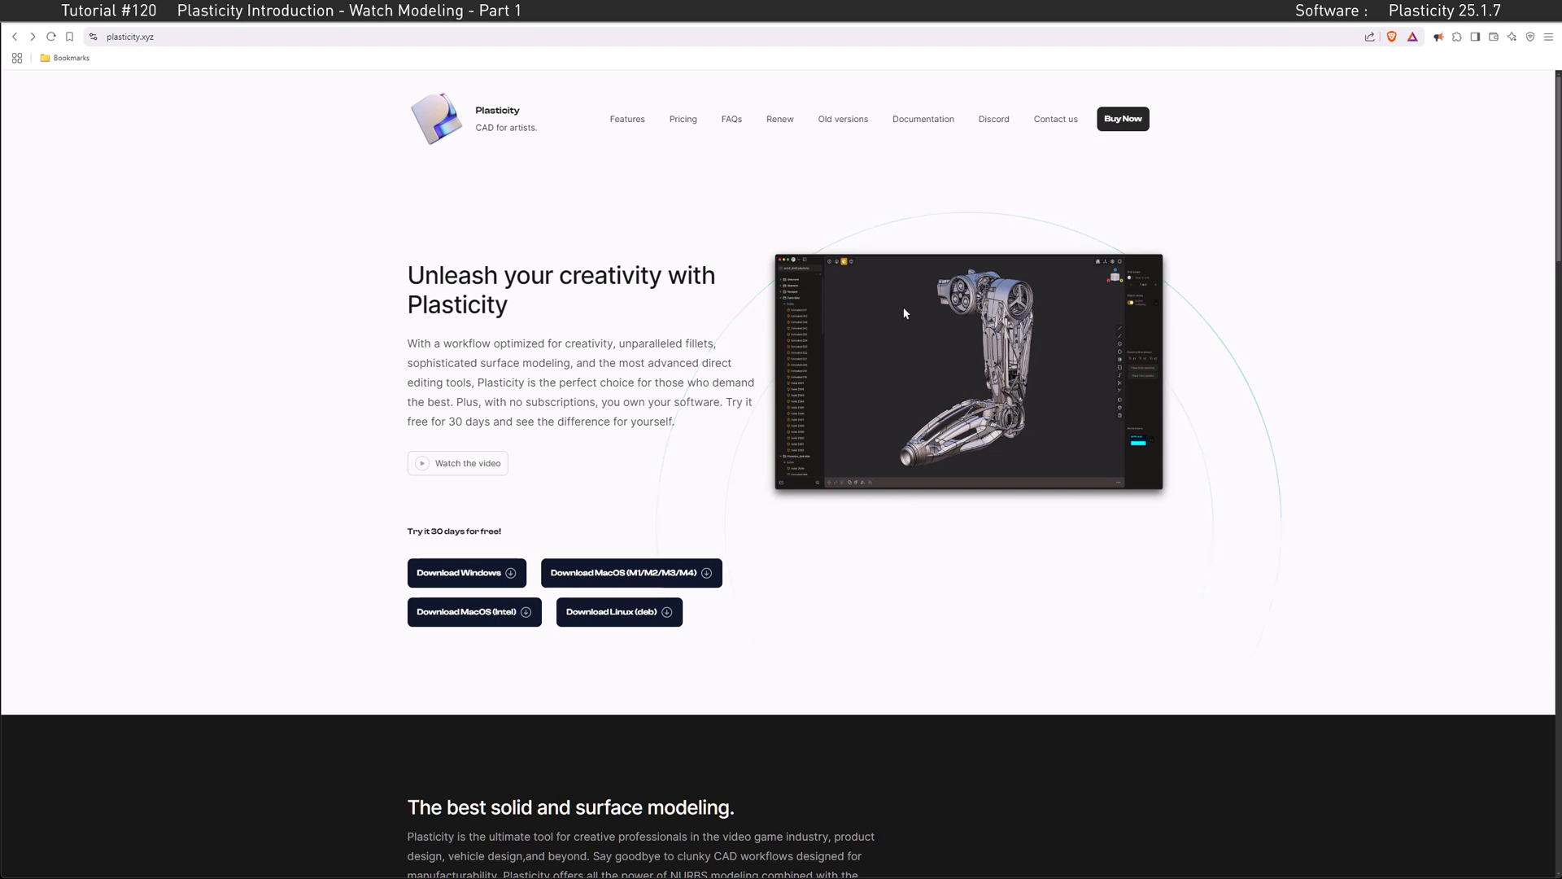
Step: Switch to the Plasticity website in the browser and open its pricing information
click(682, 120)
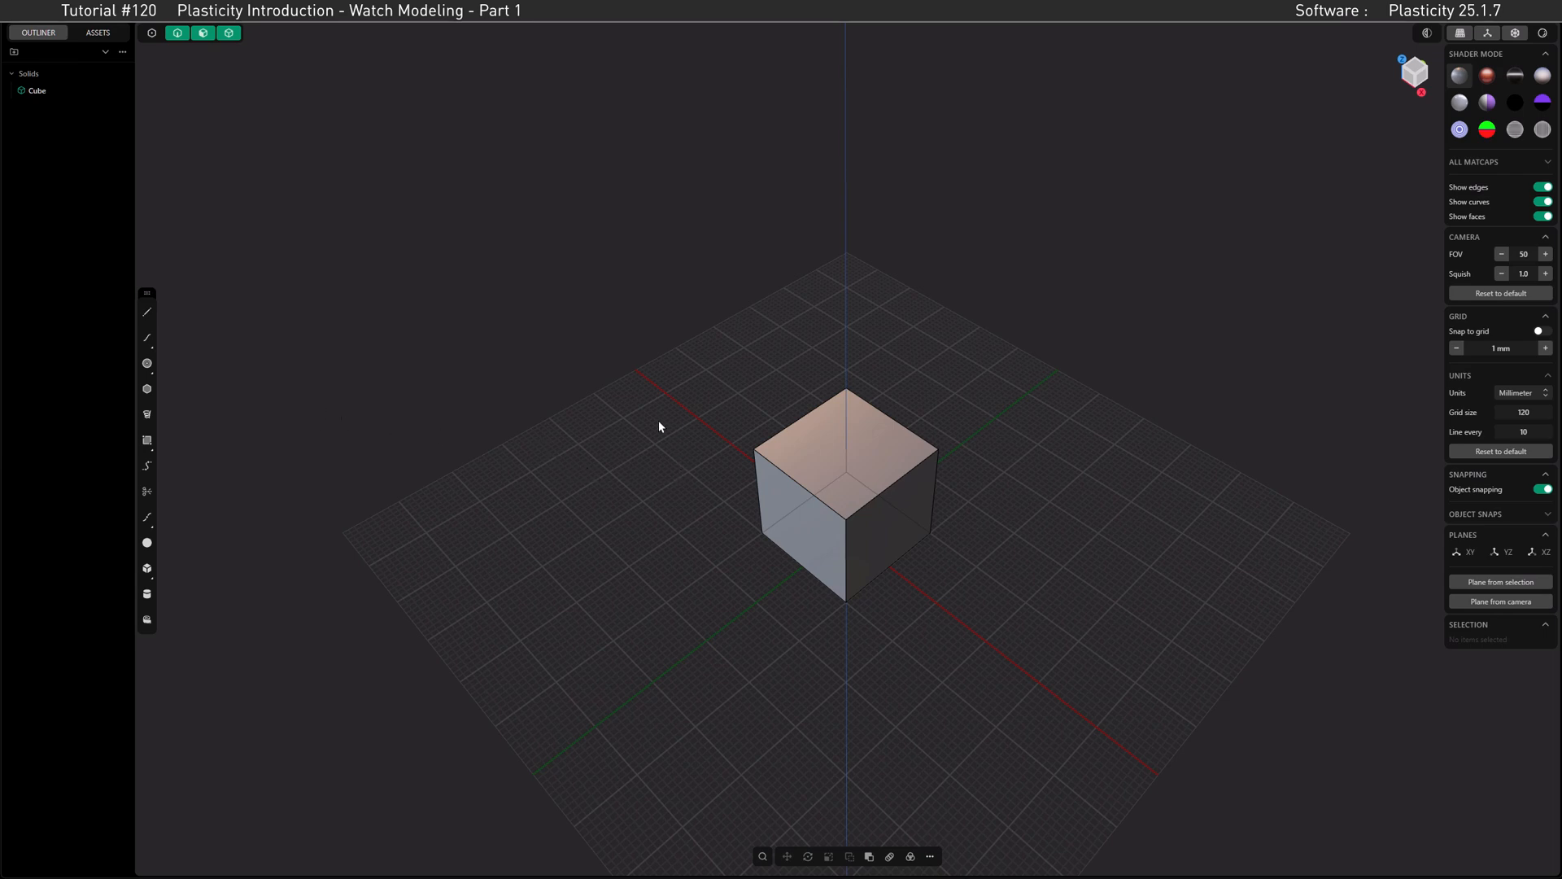
Step: Set Plasticity's navigation preset to Maya in the preferences and close them
click(17, 14)
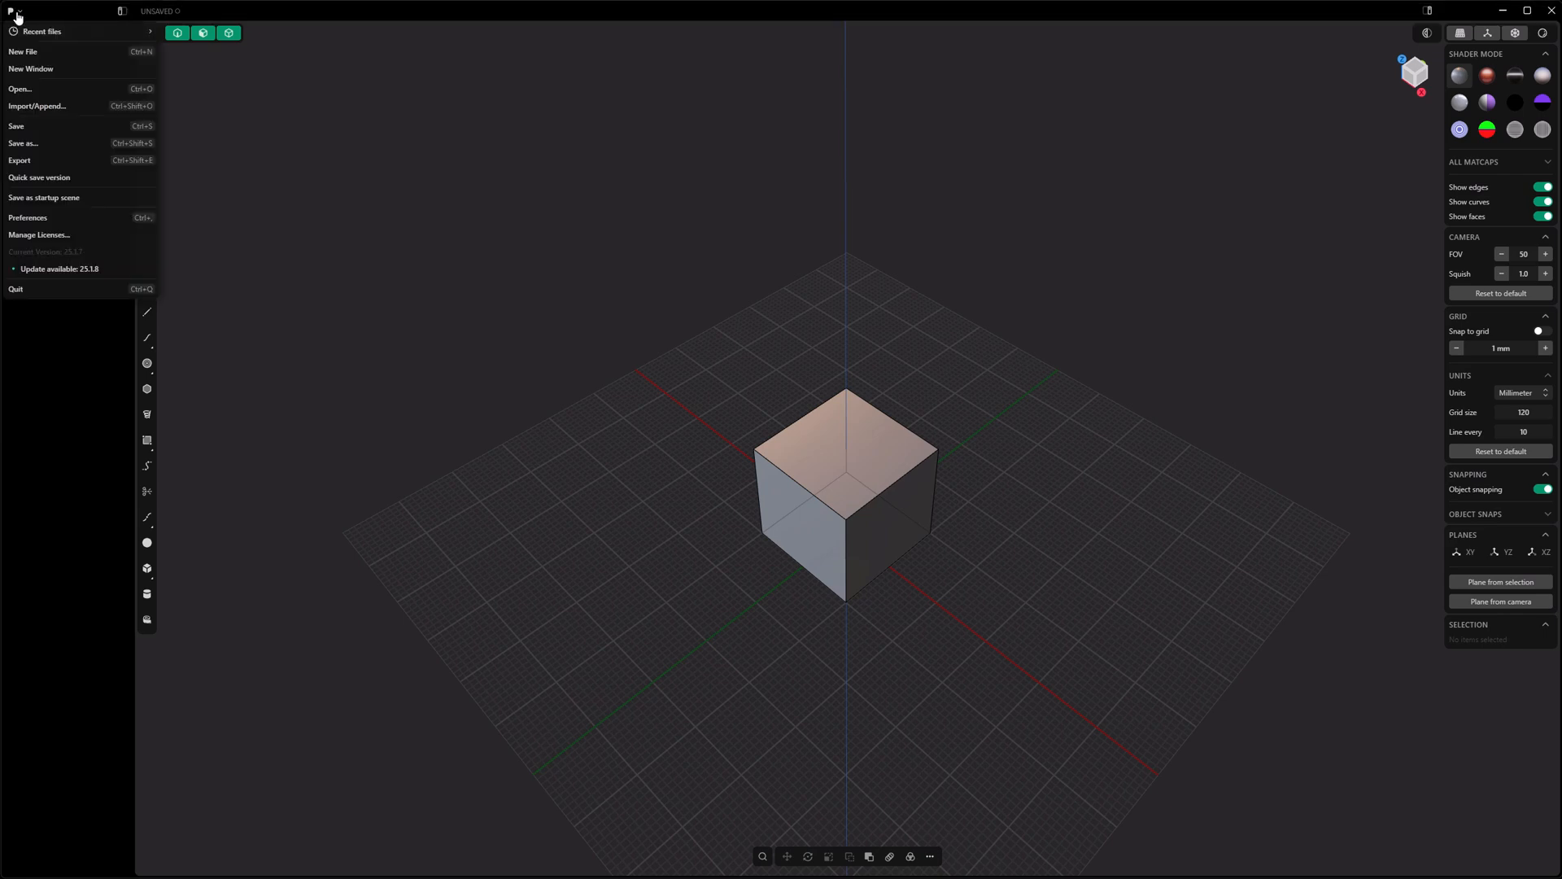
click(48, 218)
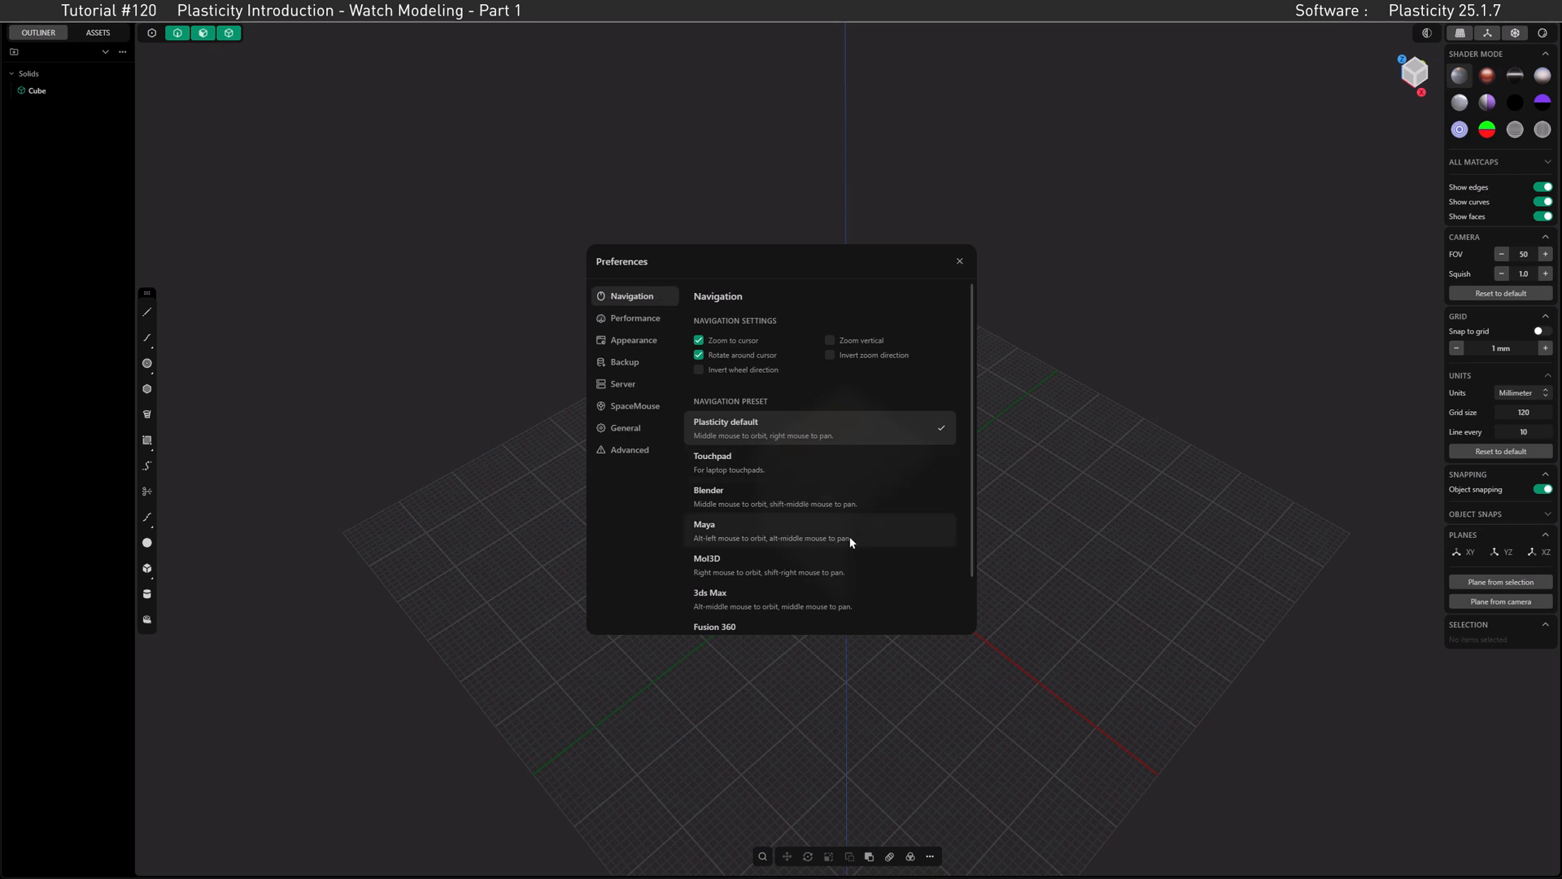
mouse_move(969, 523)
mouse_down()
mouse_move(978, 580)
mouse_move(973, 512)
mouse_up()
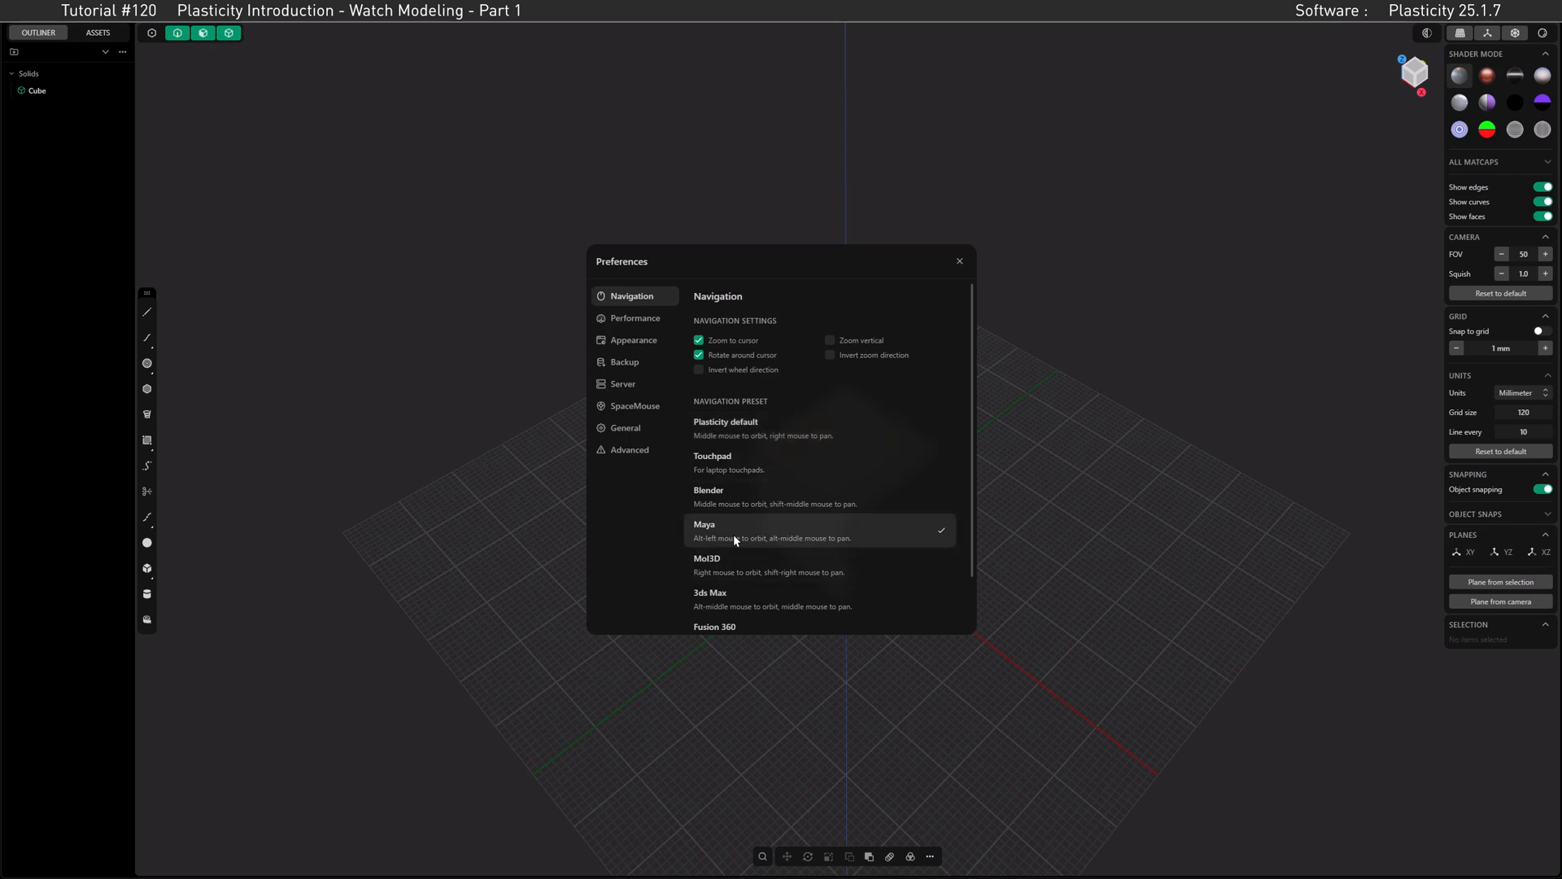
click(960, 262)
middle_drag(877, 447, 808, 439)
right_drag(800, 435, 827, 460)
middle_drag(826, 459, 814, 453)
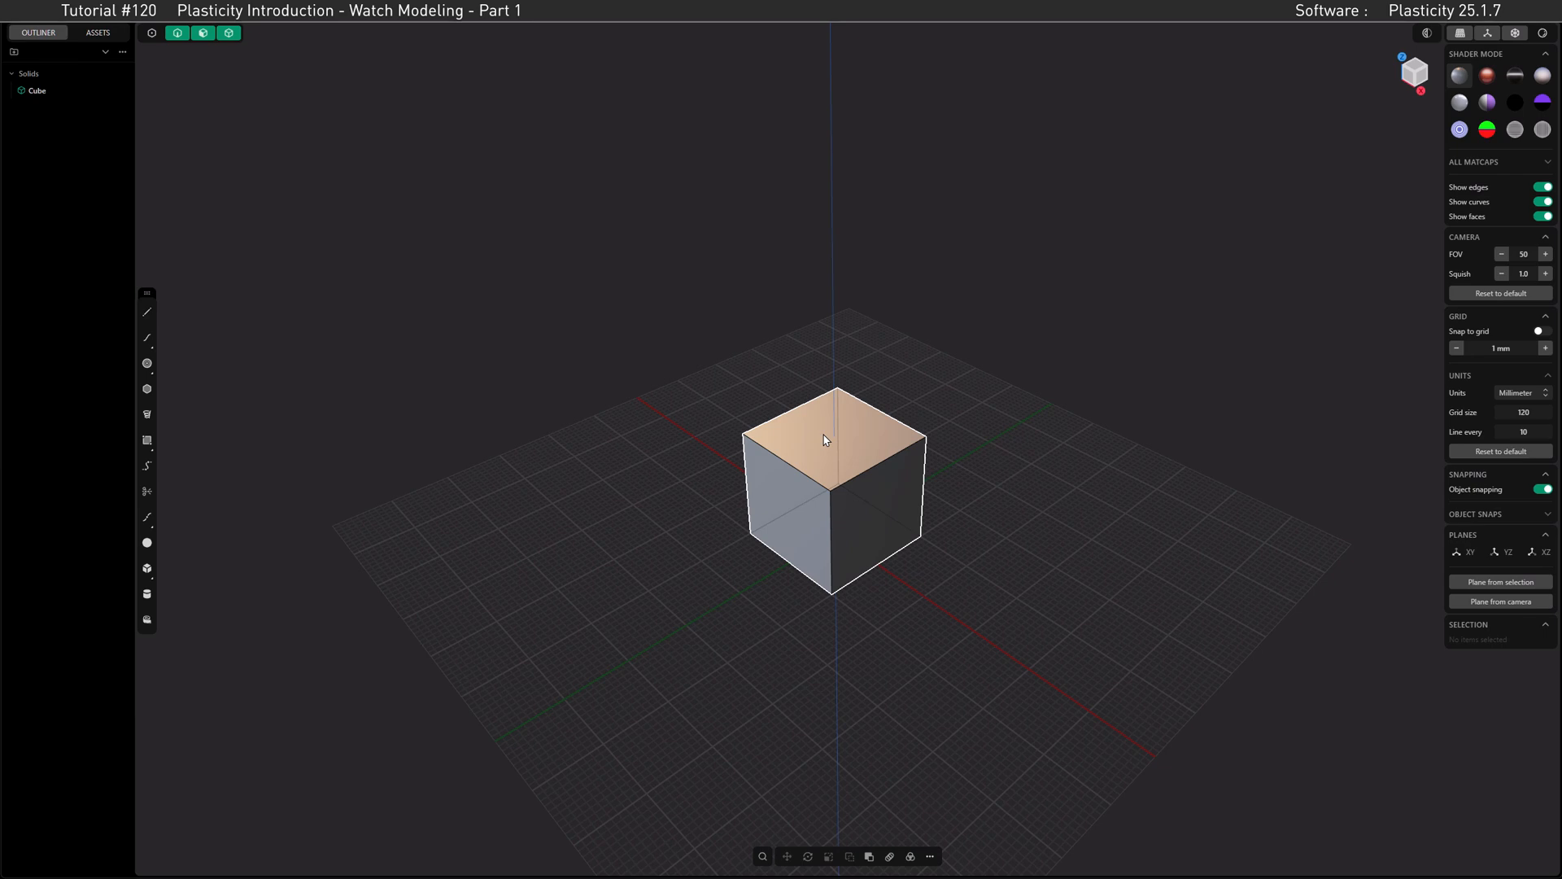
middle_drag(837, 457, 825, 462)
right_drag(833, 467, 824, 455)
middle_drag(823, 455, 840, 453)
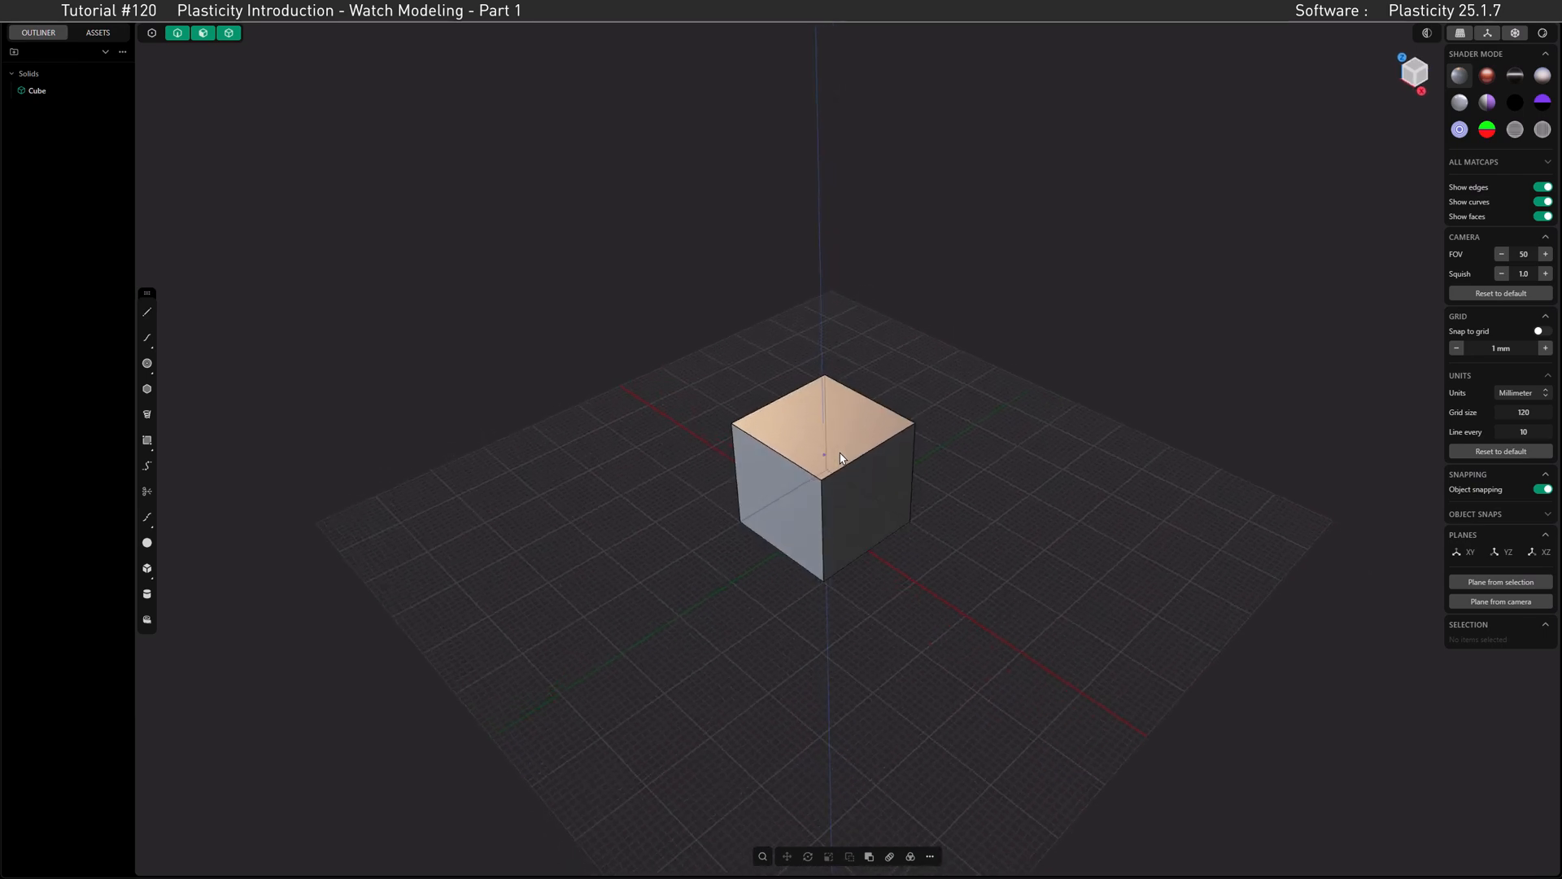
Step: Decrease the grid spacing by one increment and set it back to 1 mm
click(1456, 349)
click(1545, 348)
shift+middle_drag(795, 456, 817, 467)
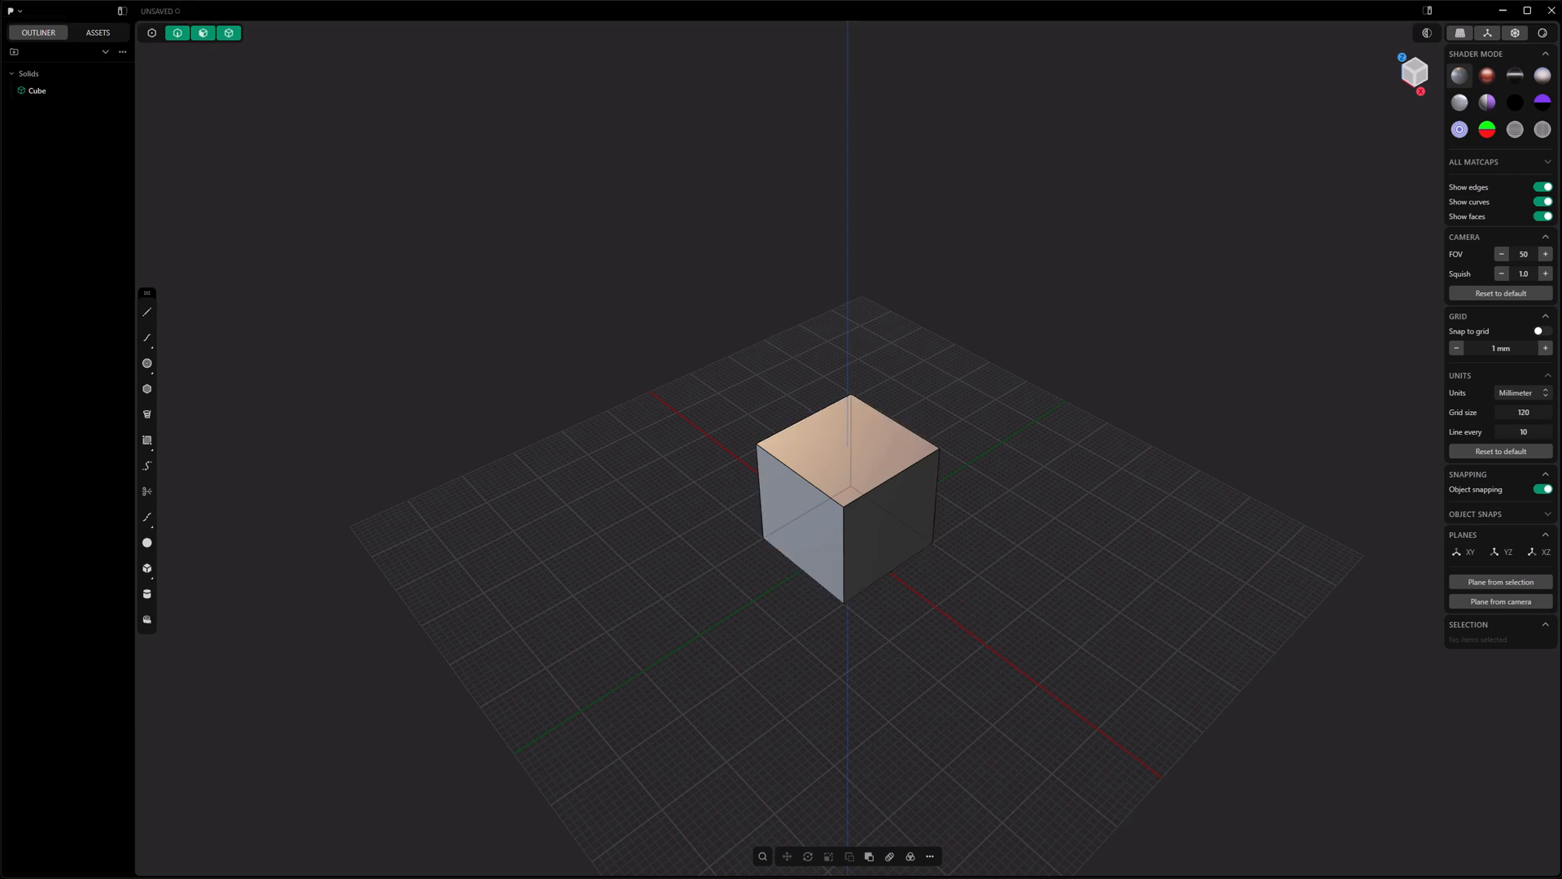
Step: Start a new file, clearing the current scene, and delete the default cube
click(24, 23)
click(24, 54)
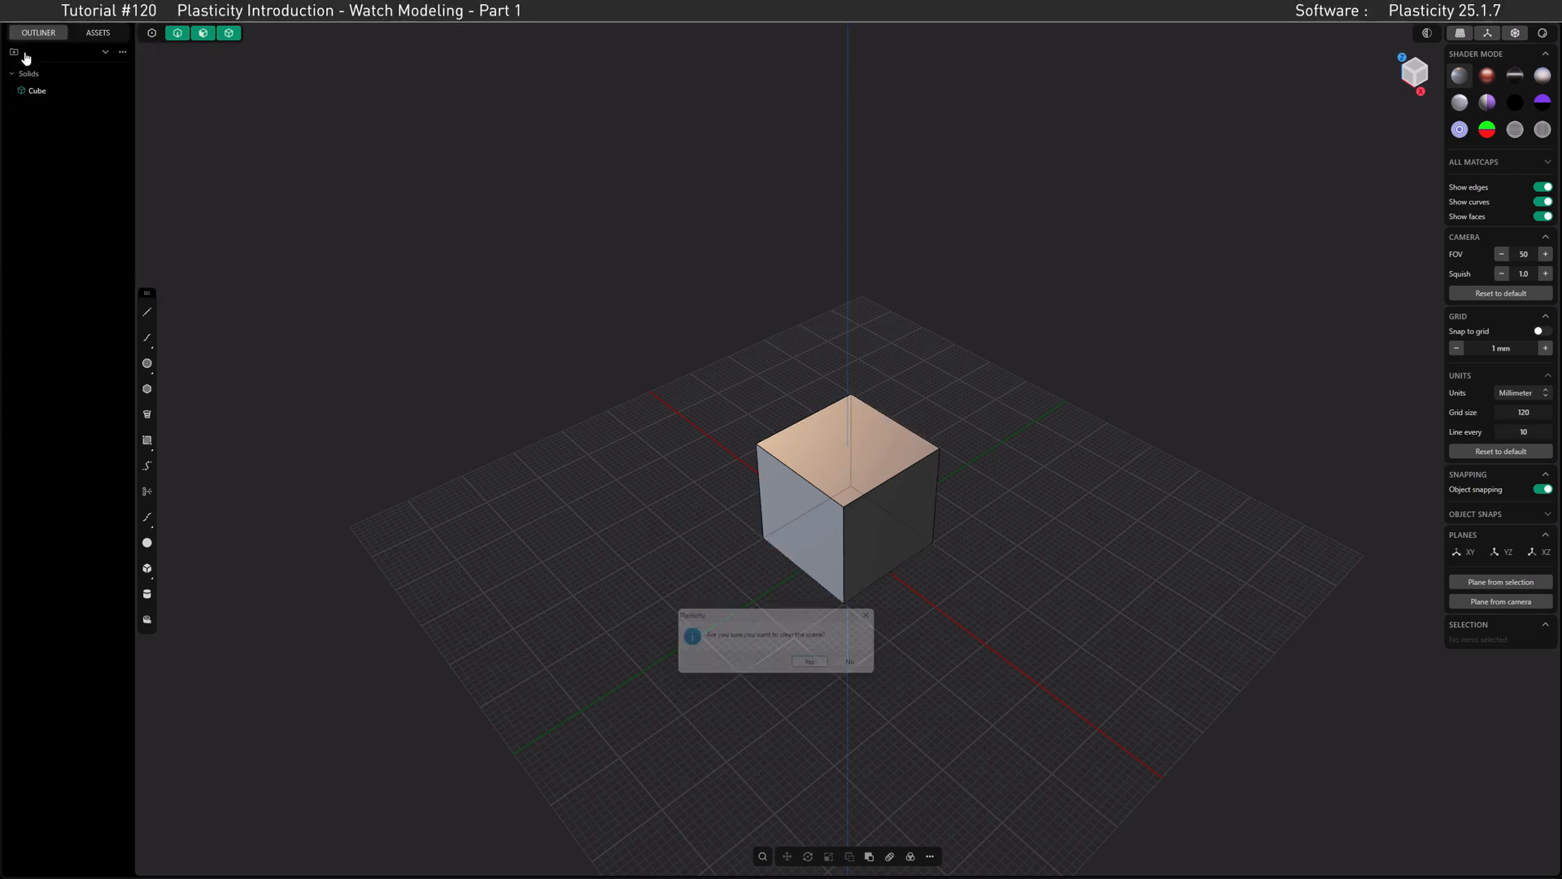
click(810, 666)
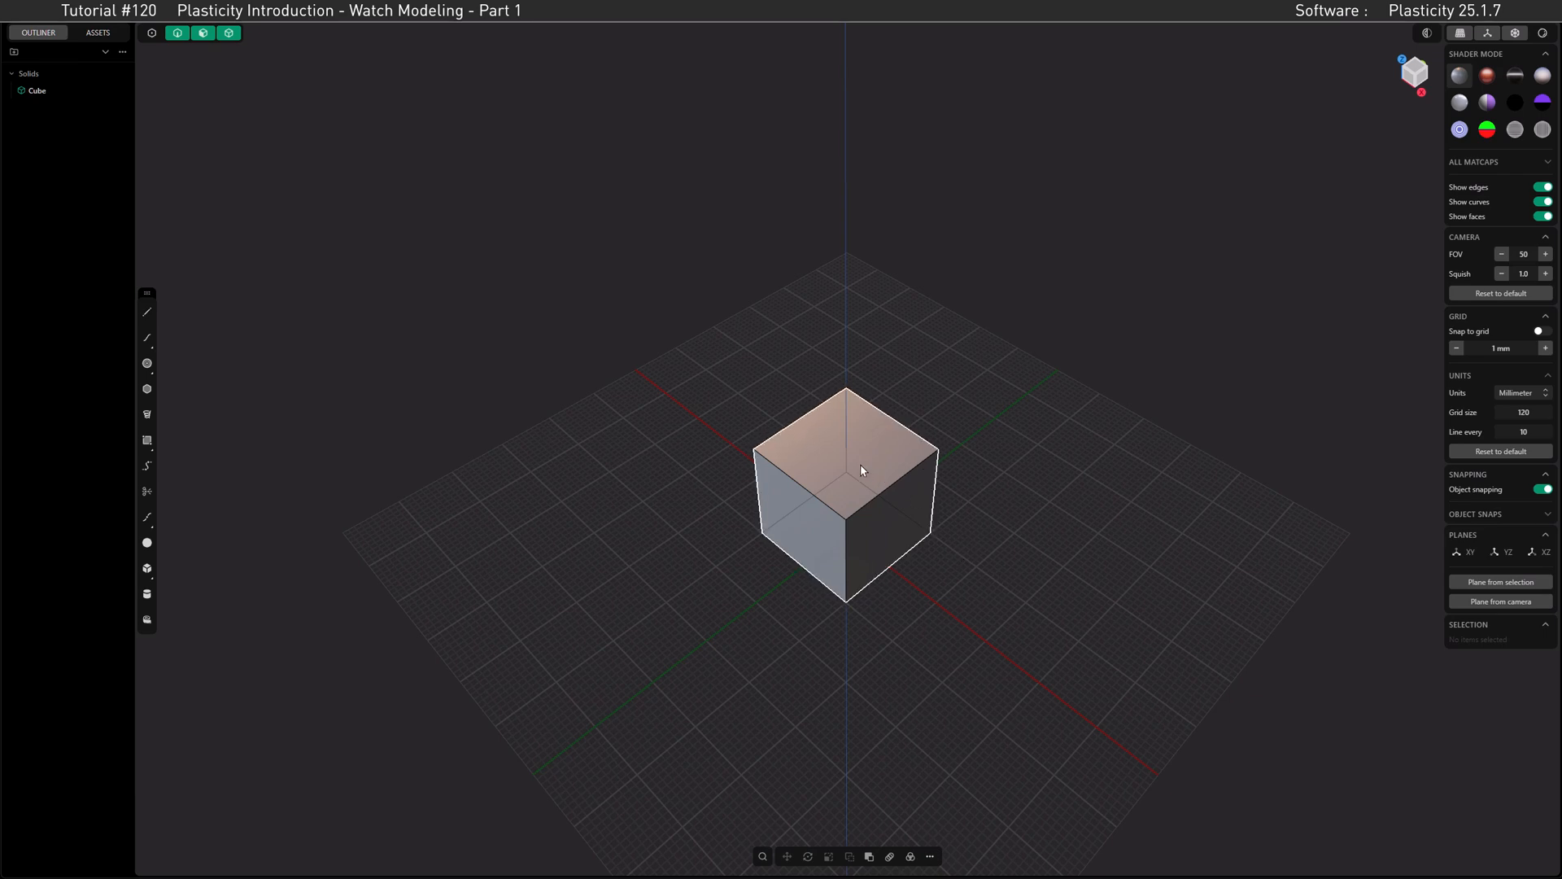
click(19, 11)
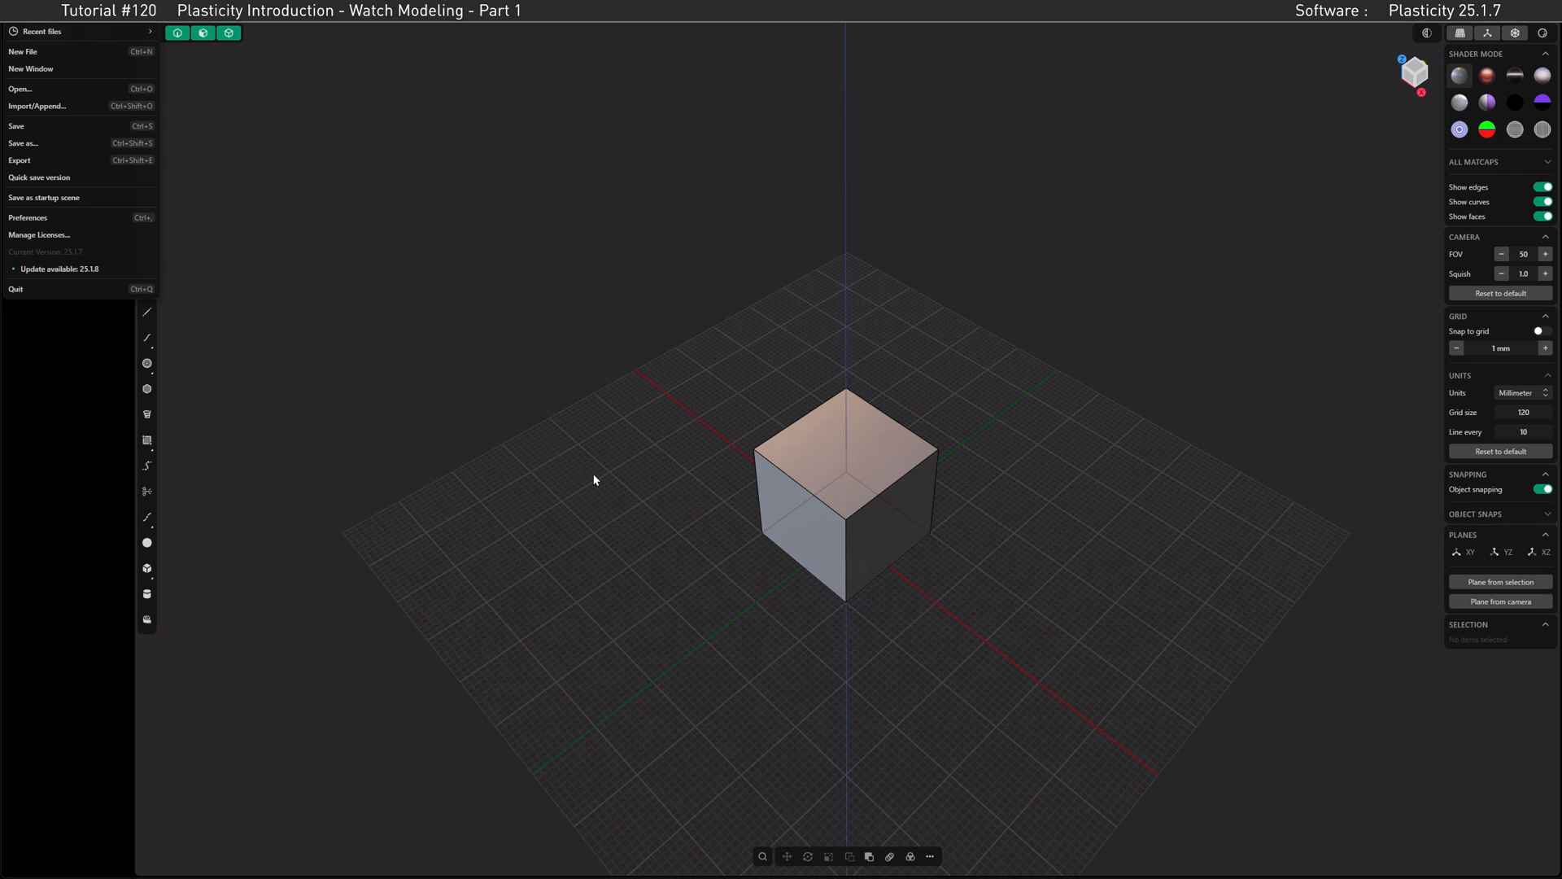
click(633, 504)
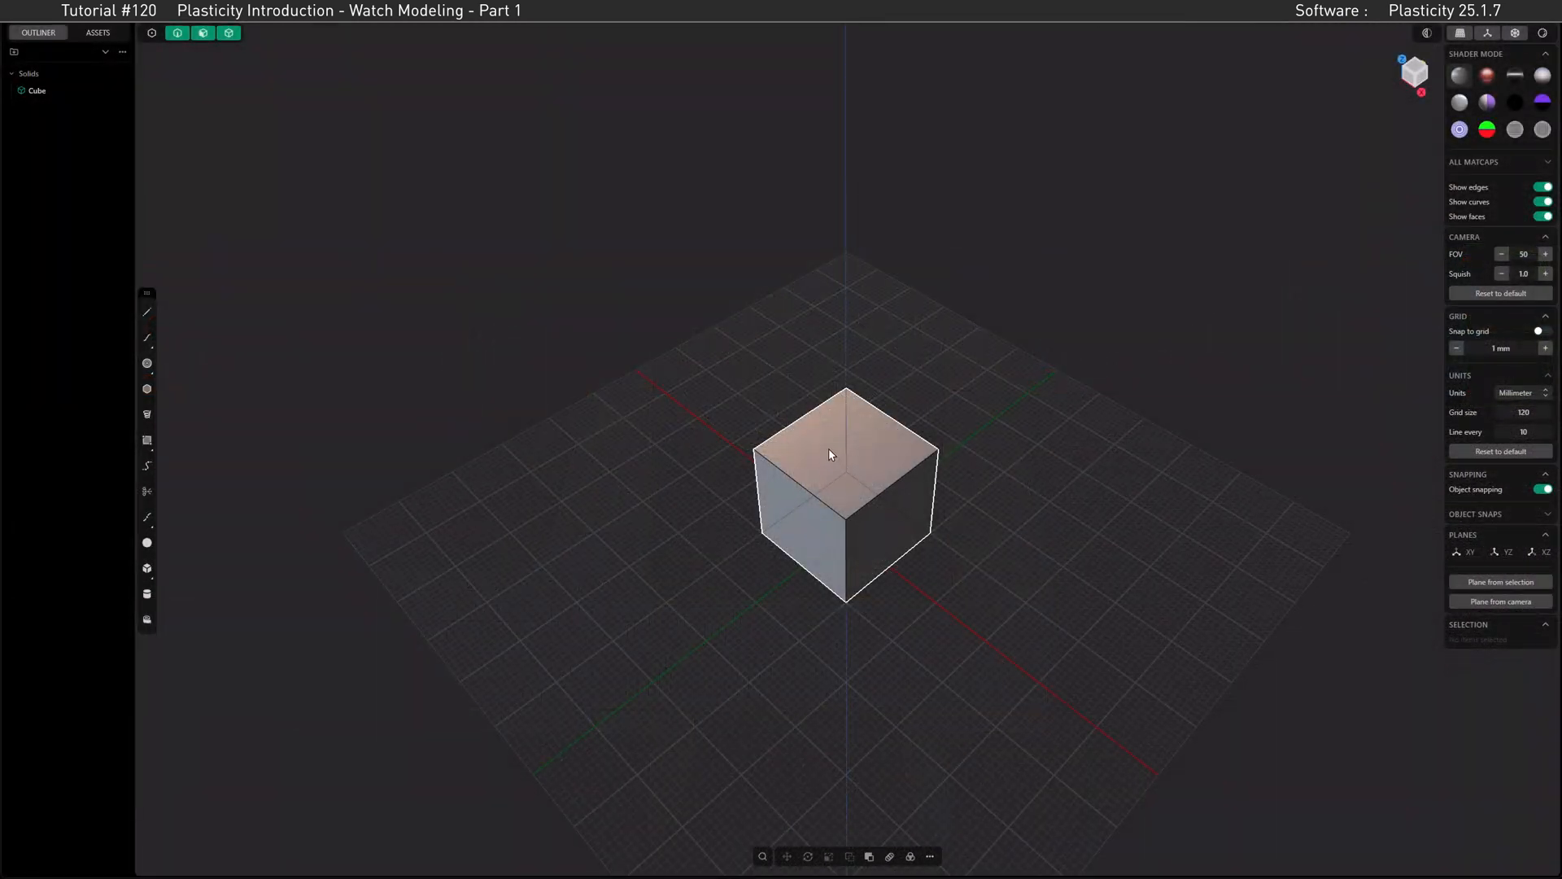
click(831, 455)
key(Delete)
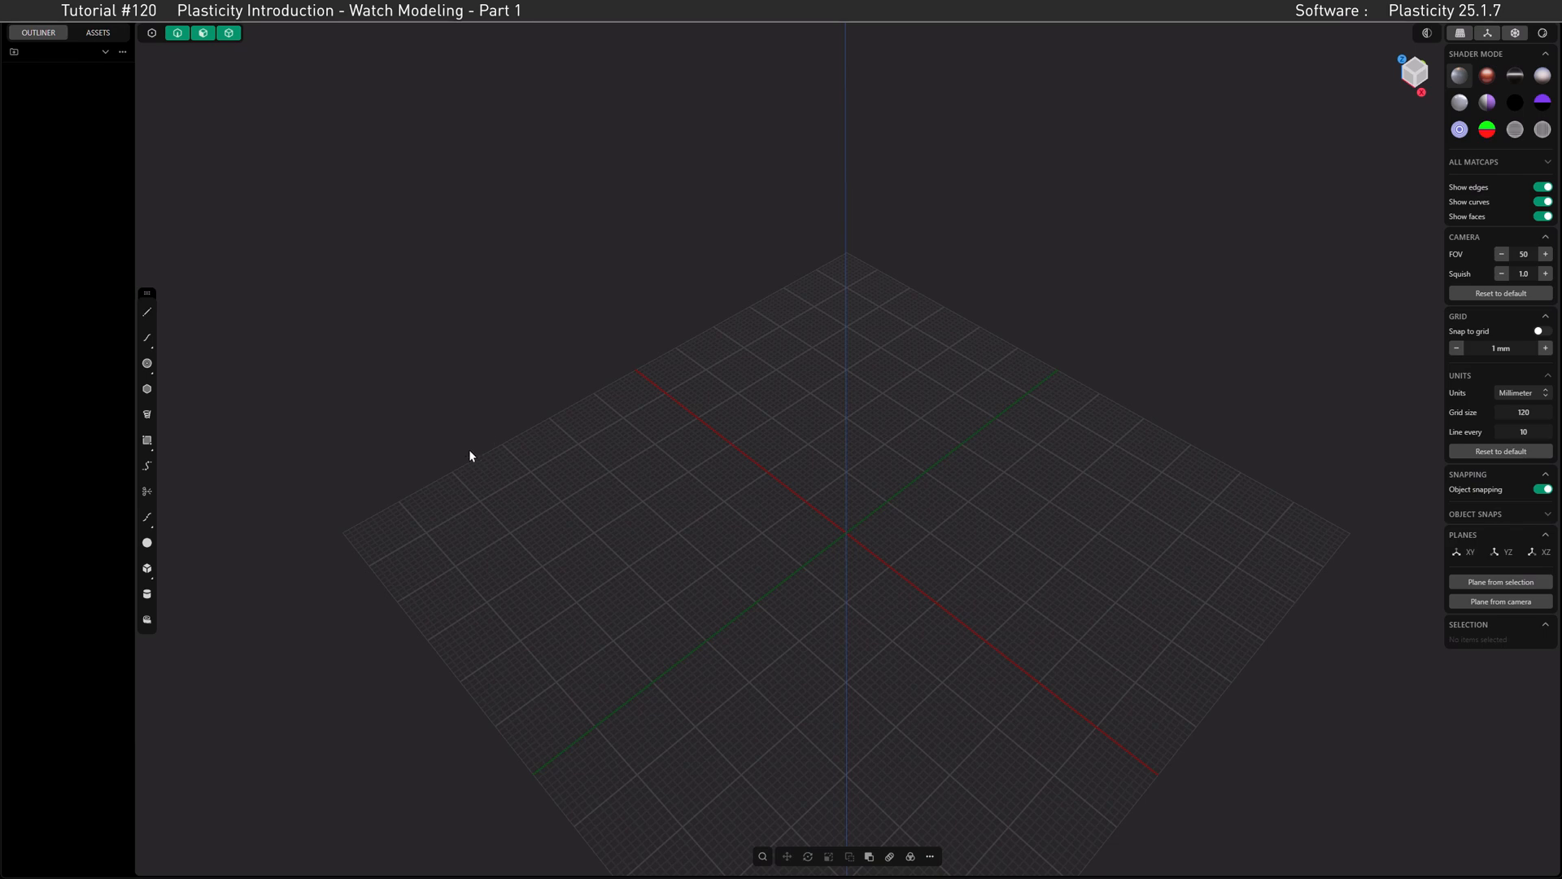
Step: Draw a center circle with a 25 mm diameter at the origin on the ground plane
click(147, 364)
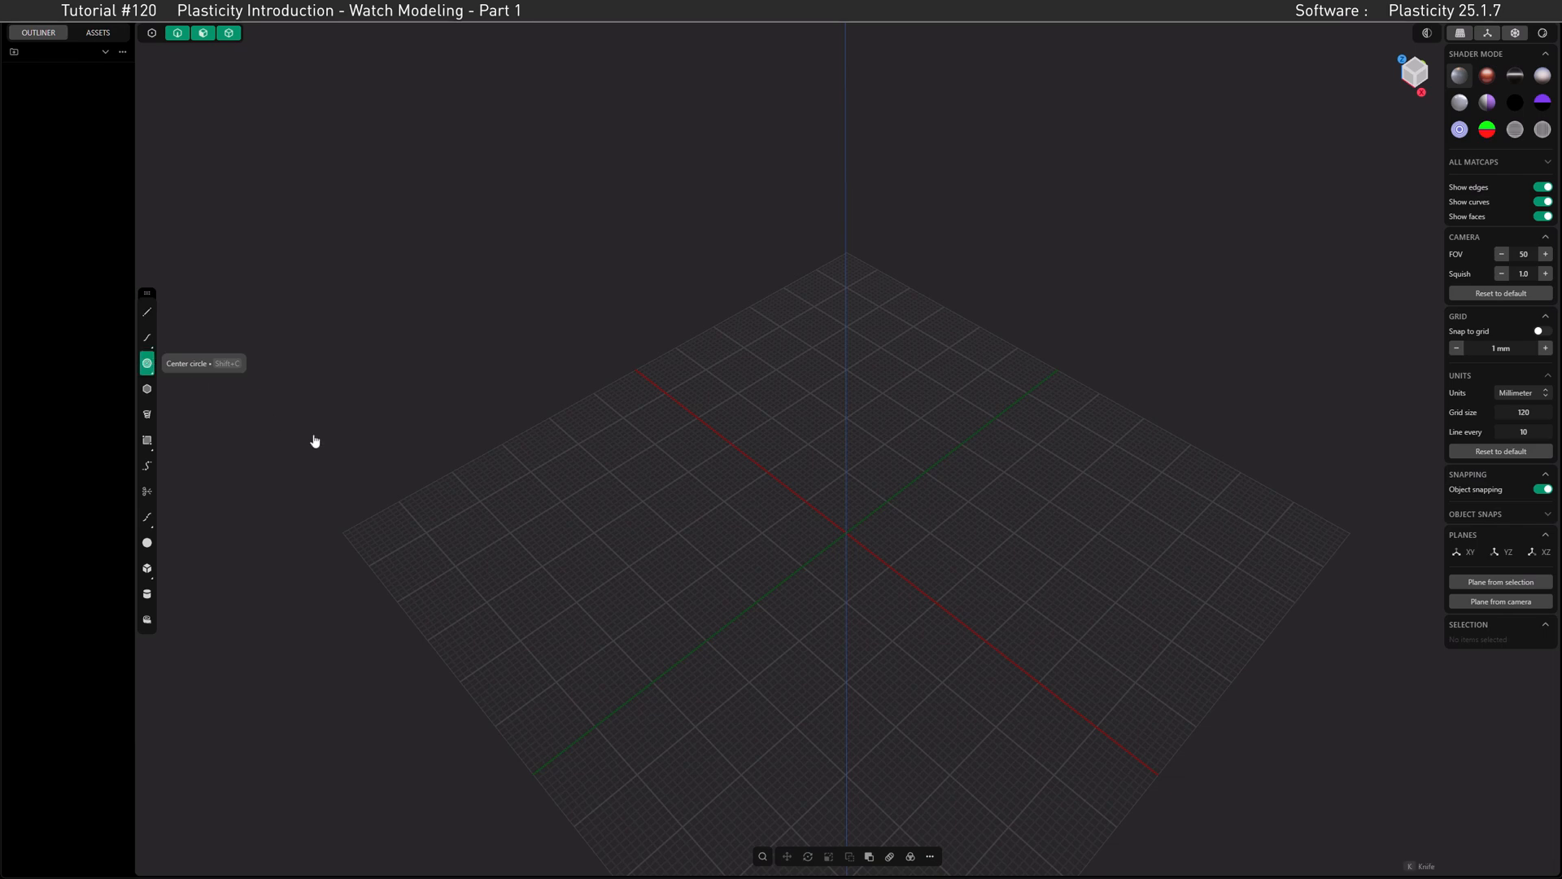
click(846, 532)
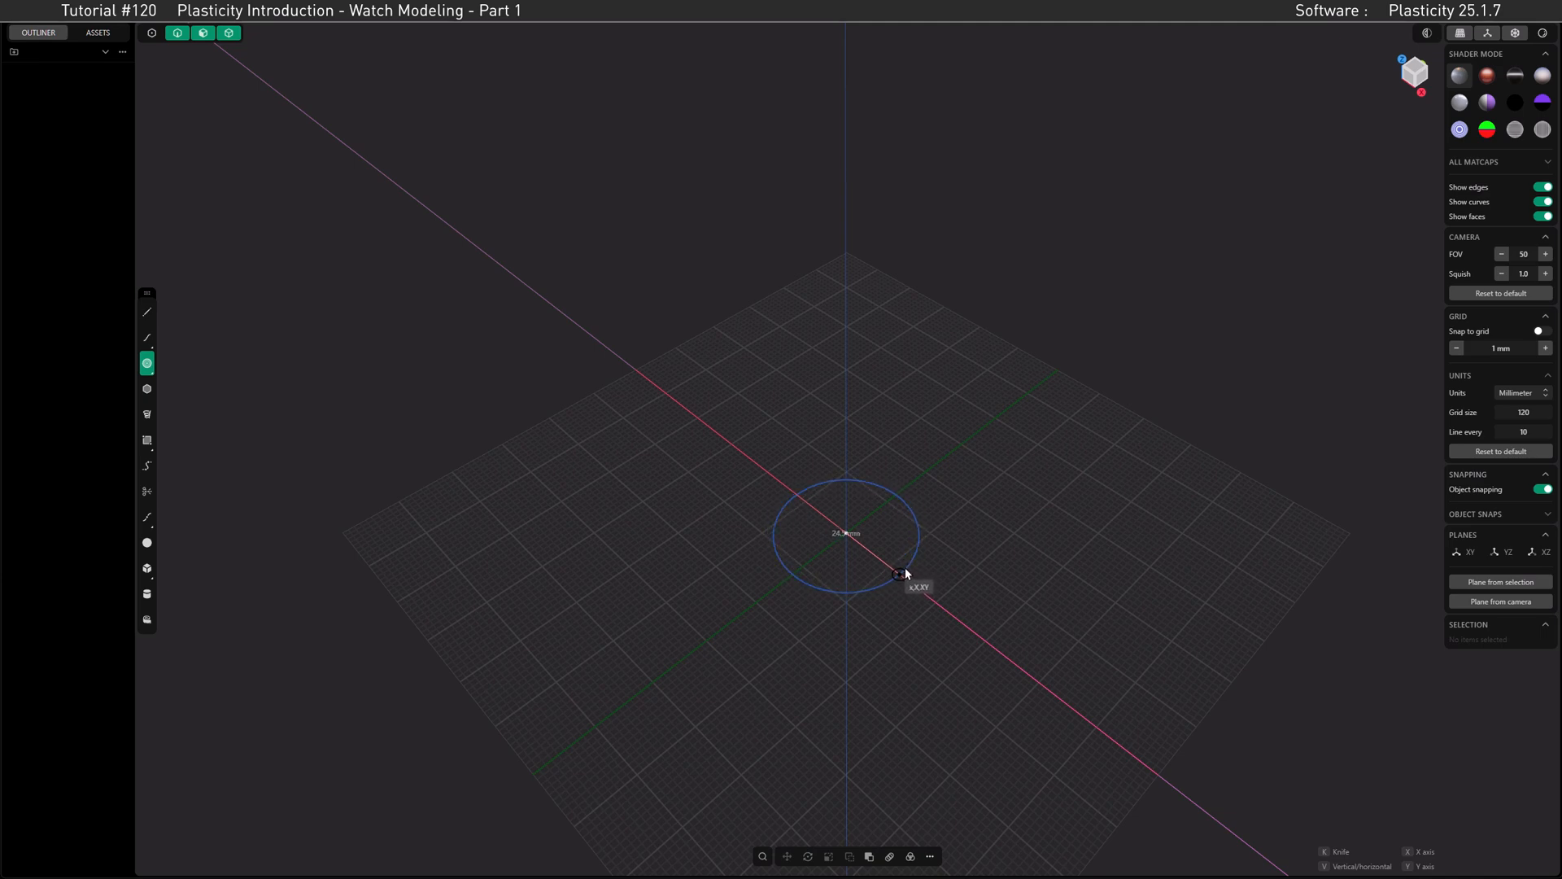
key(Tab)
text(25)
key(Return)
key(Return)
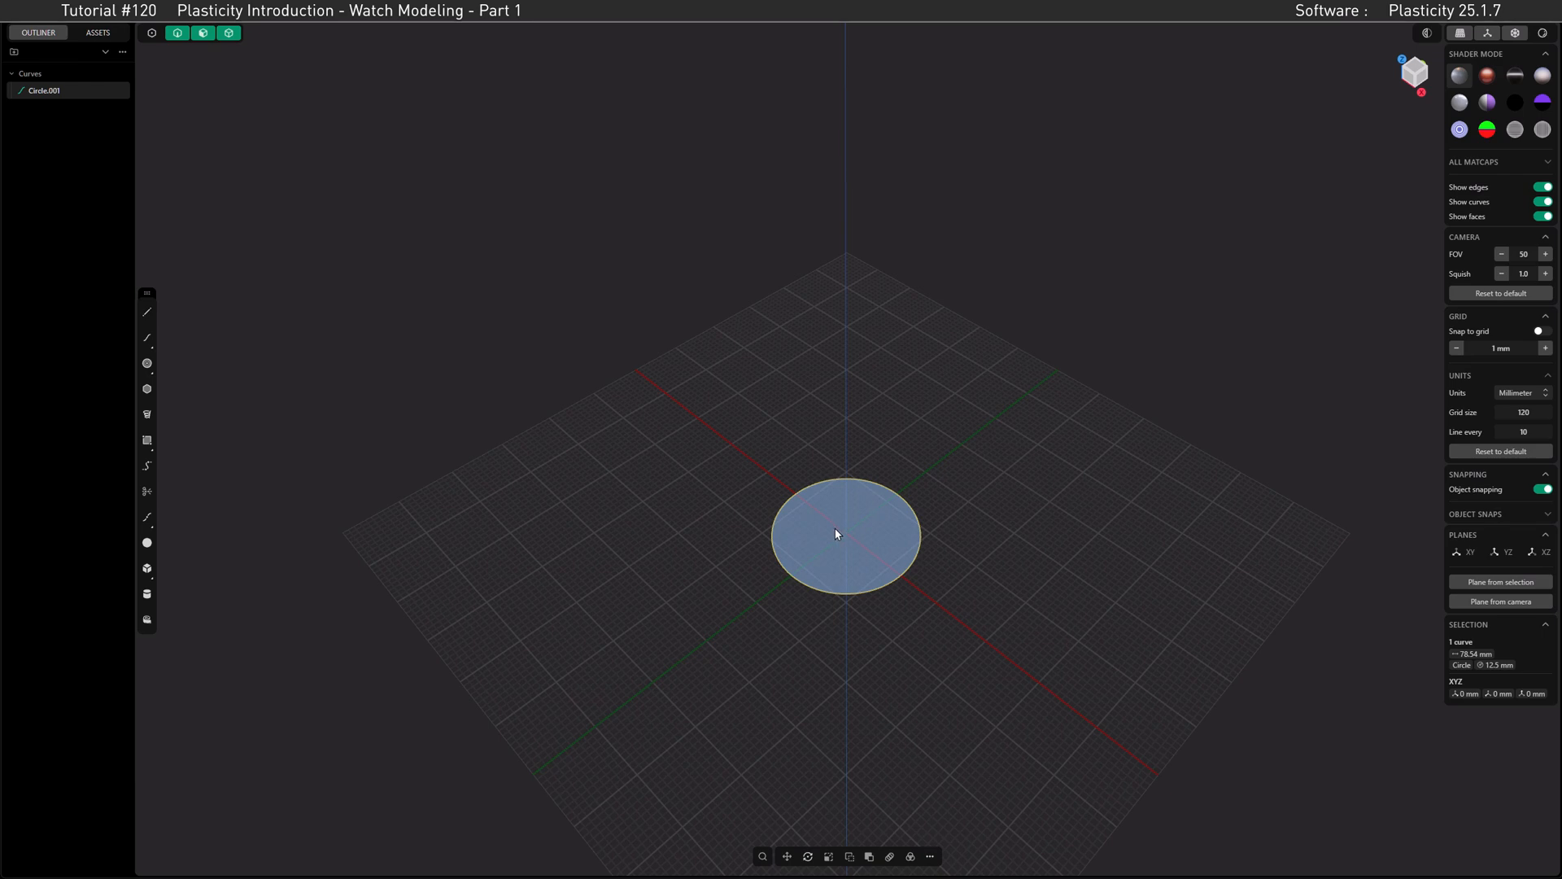
Step: Duplicate the circle in place in the top view with a 0 mm offset
click(1414, 70)
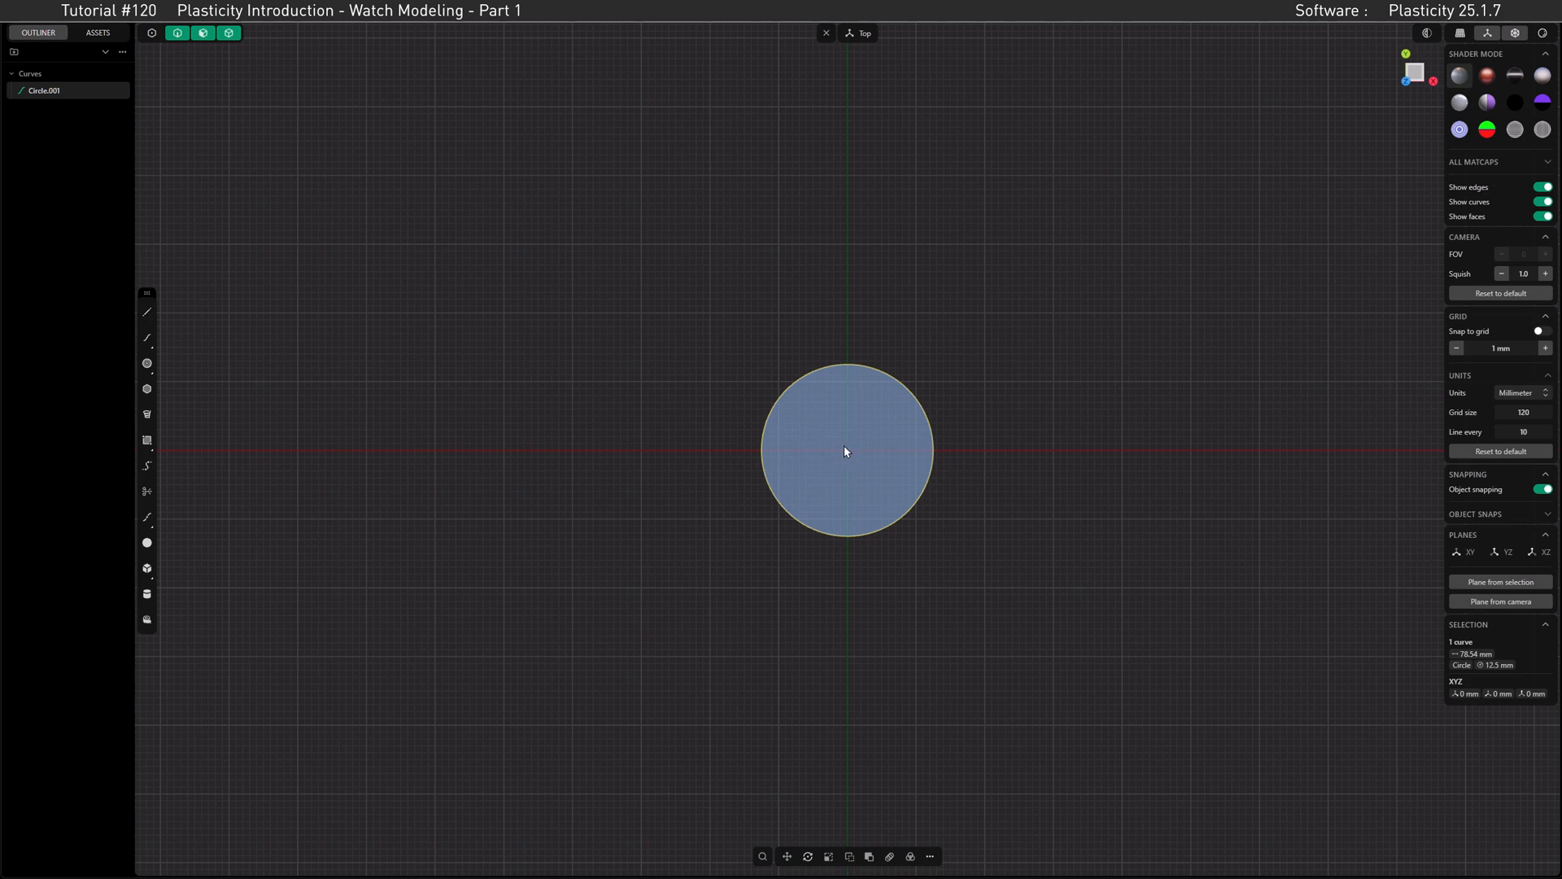
key(KP_1)
key(KP_7)
key(KP_3)
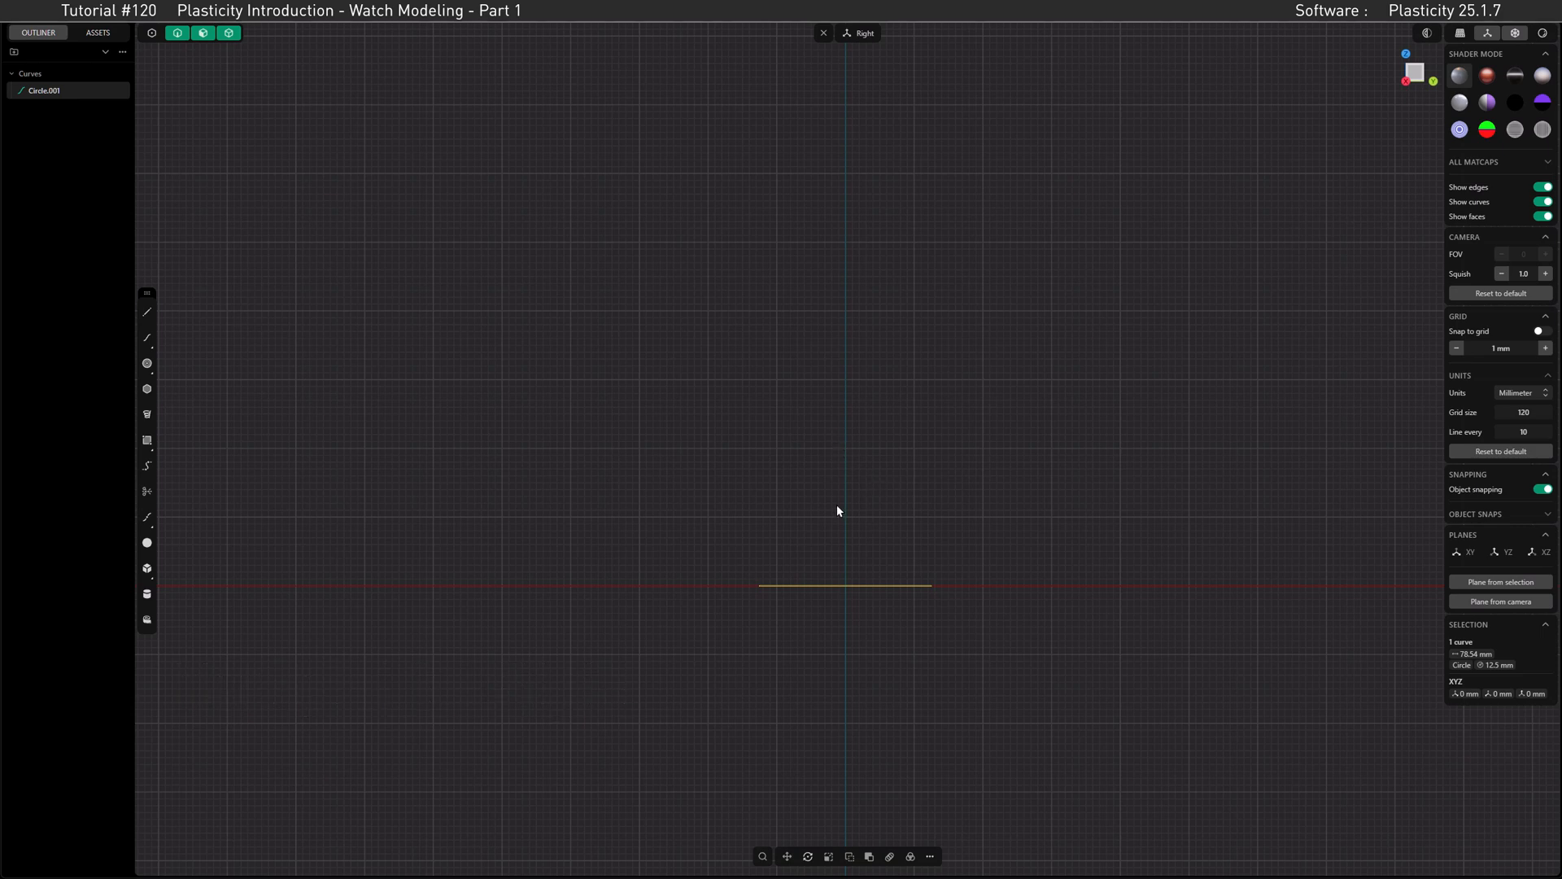
key(KP_7)
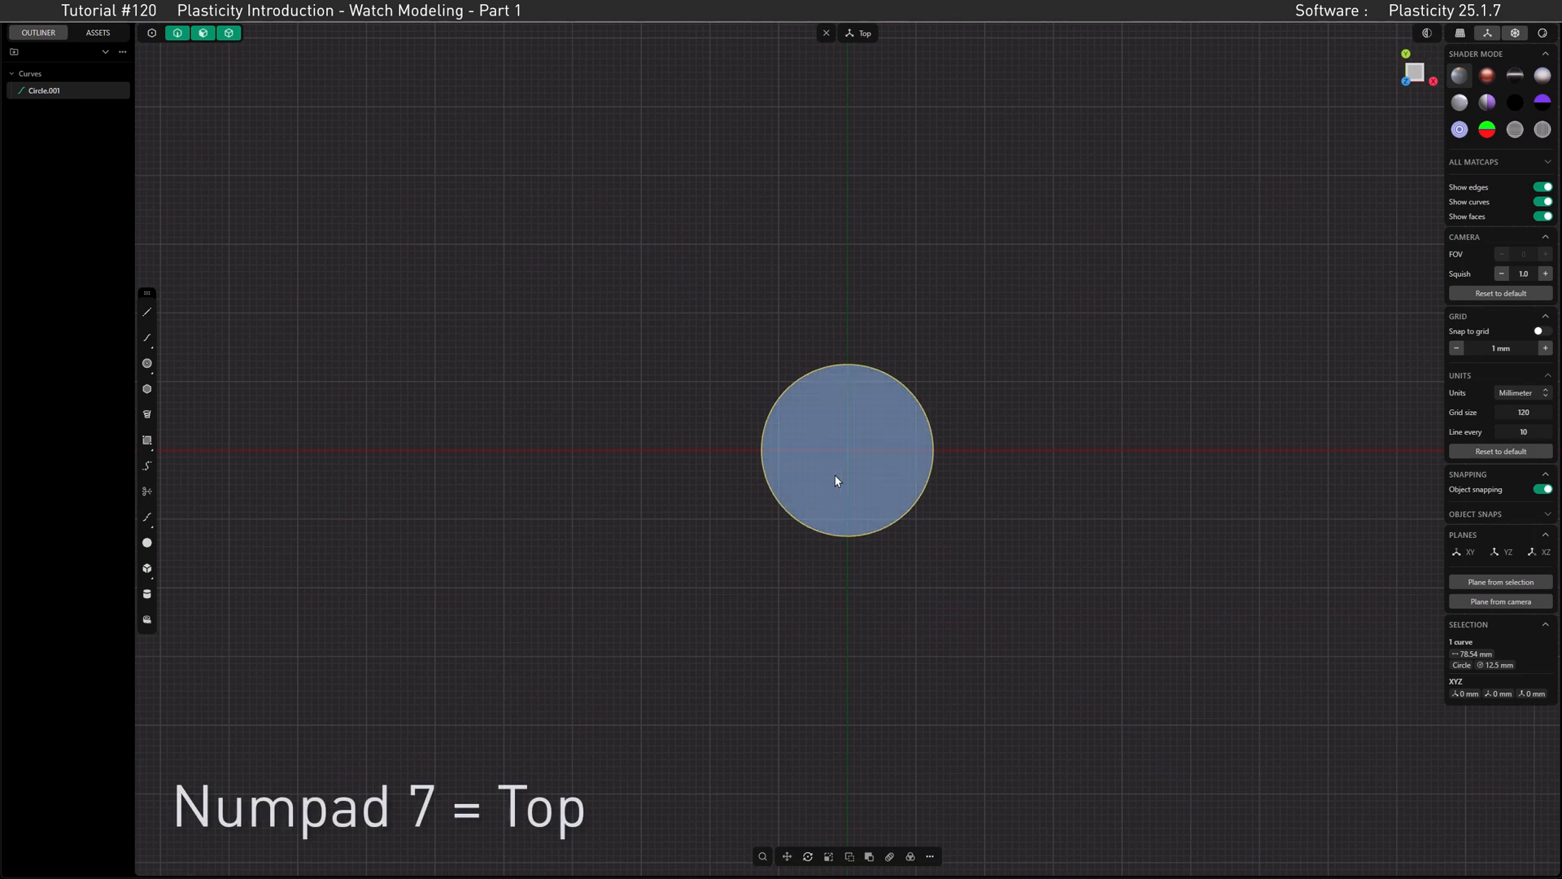
scroll(870, 453, up, 5)
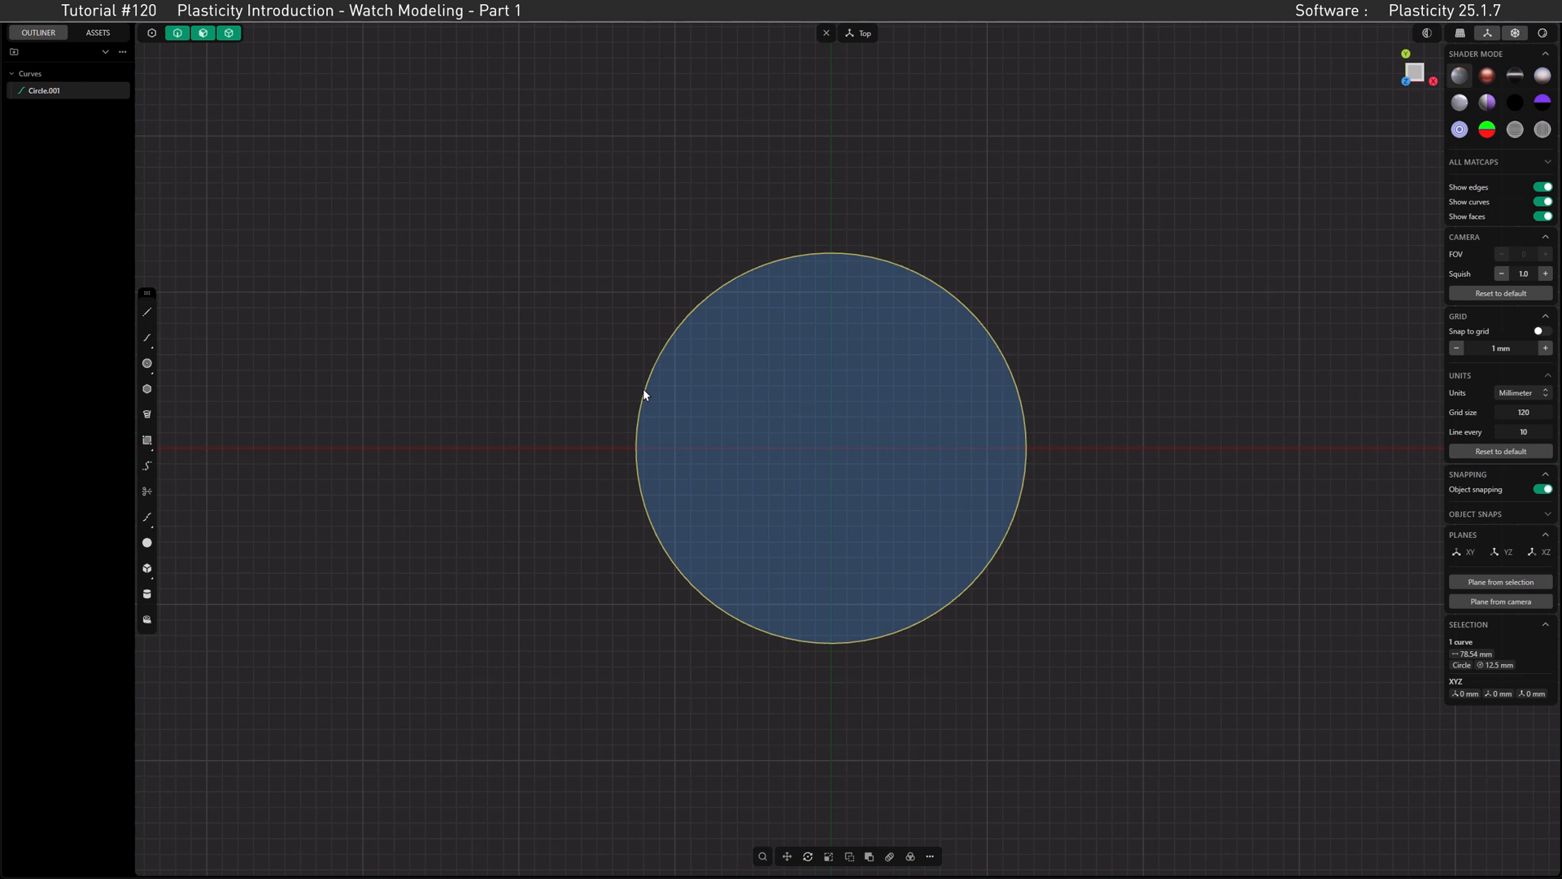
key(shift+d)
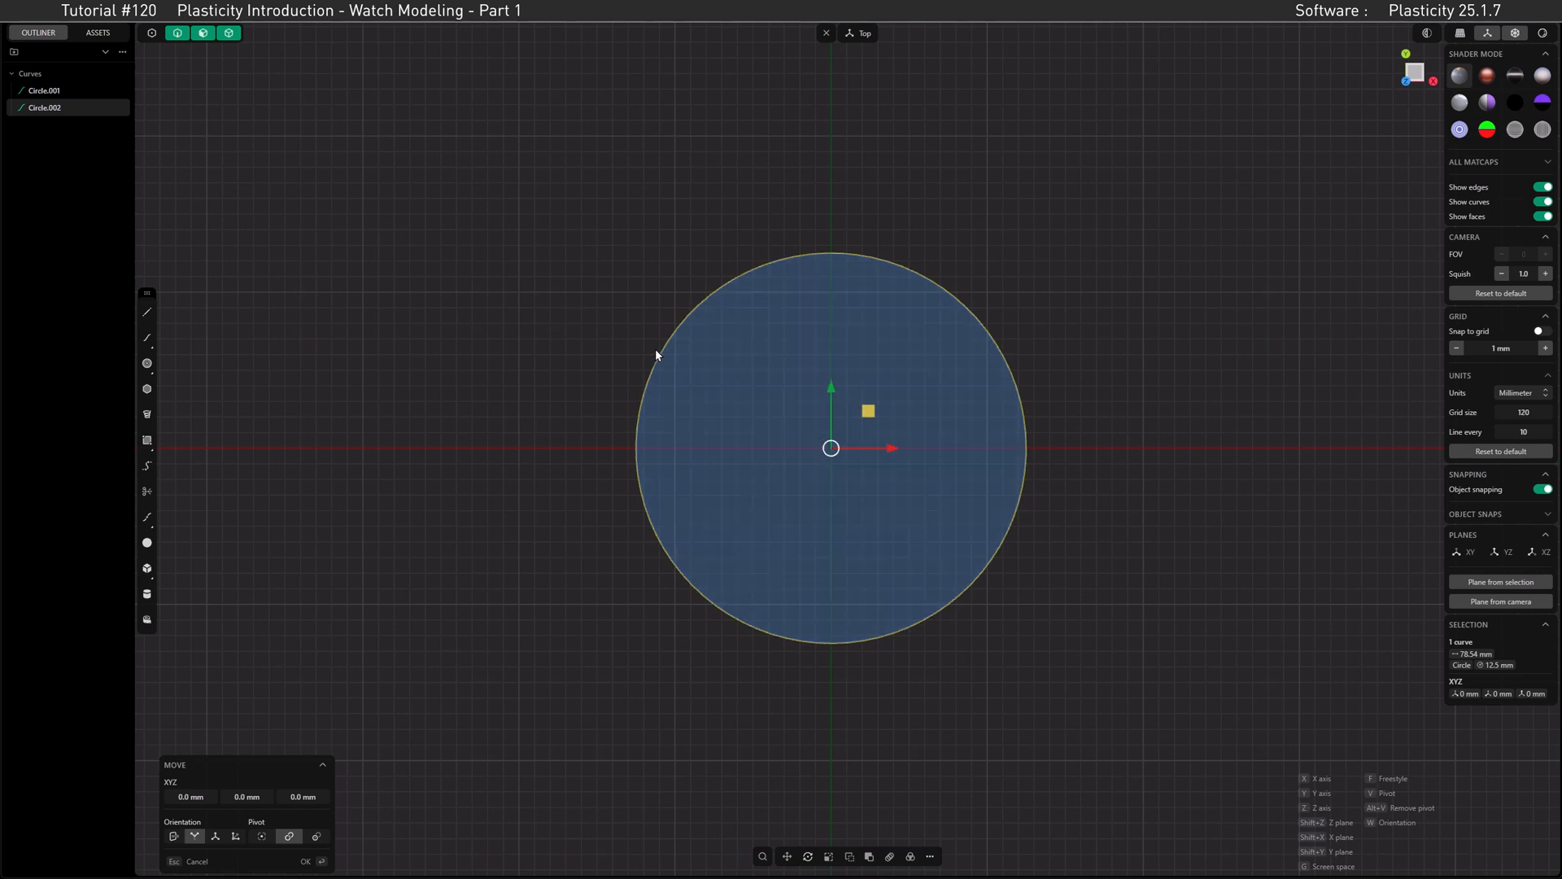
click(305, 862)
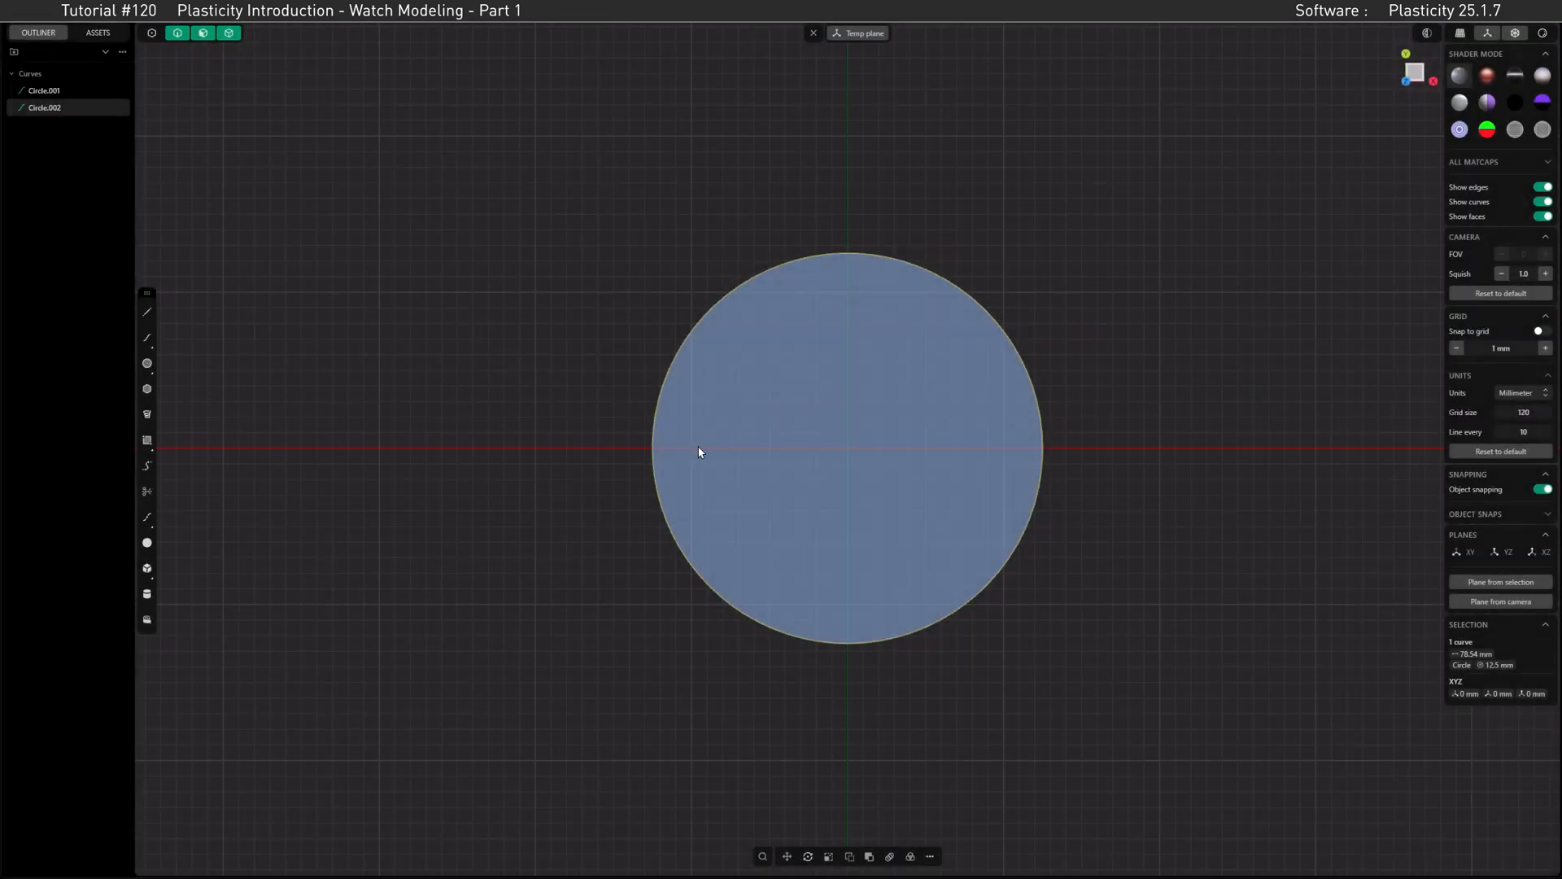
Step: Resize the duplicated circle to a 38 mm diameter with the Dimension command and clear the selection
key(s)
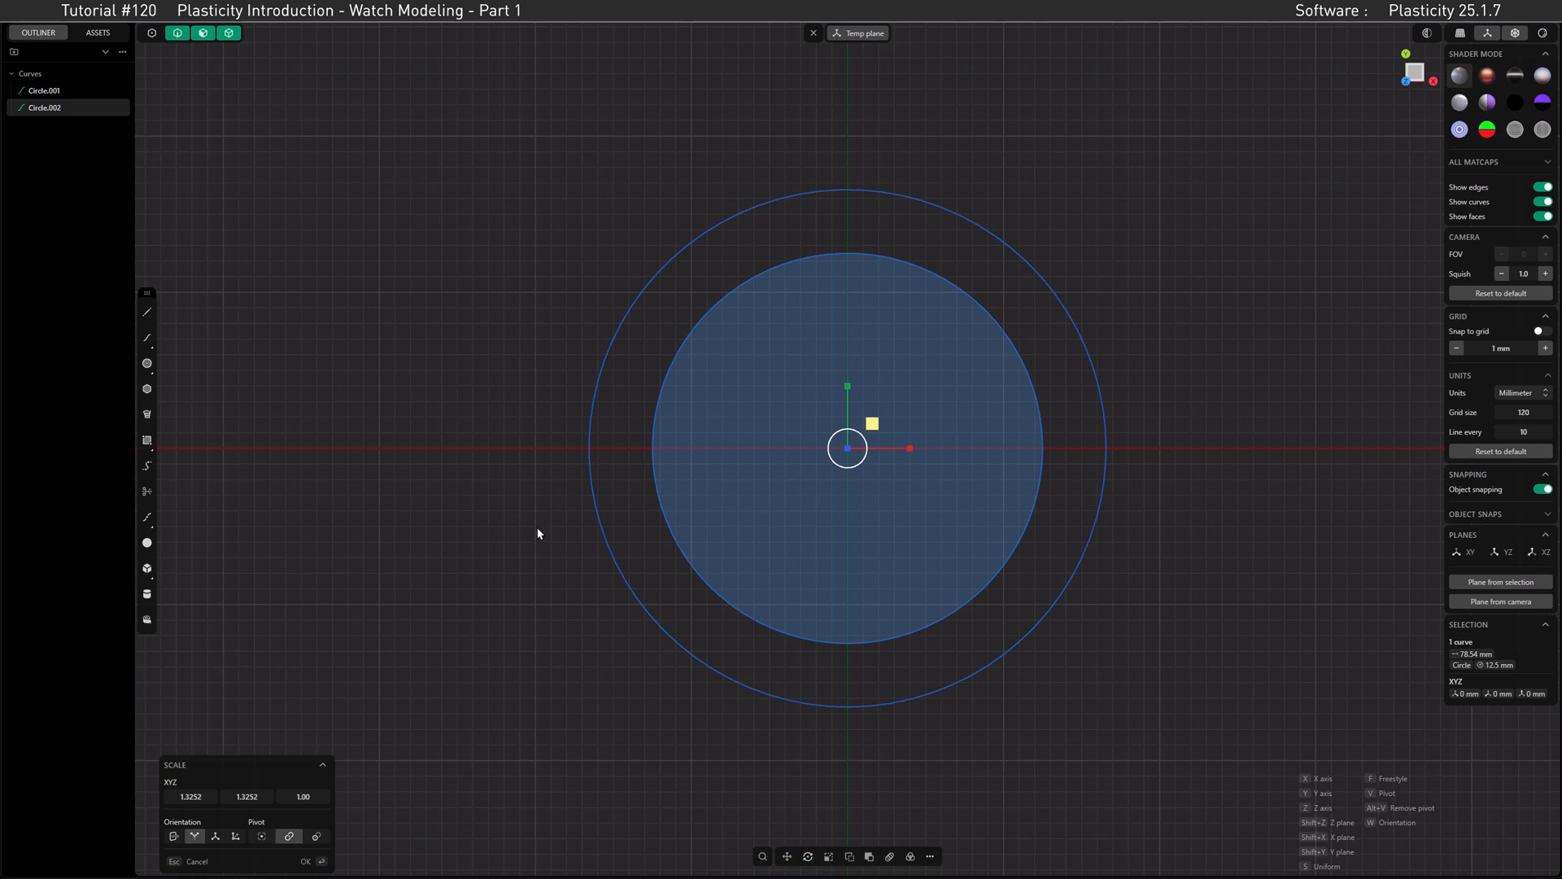
click(198, 860)
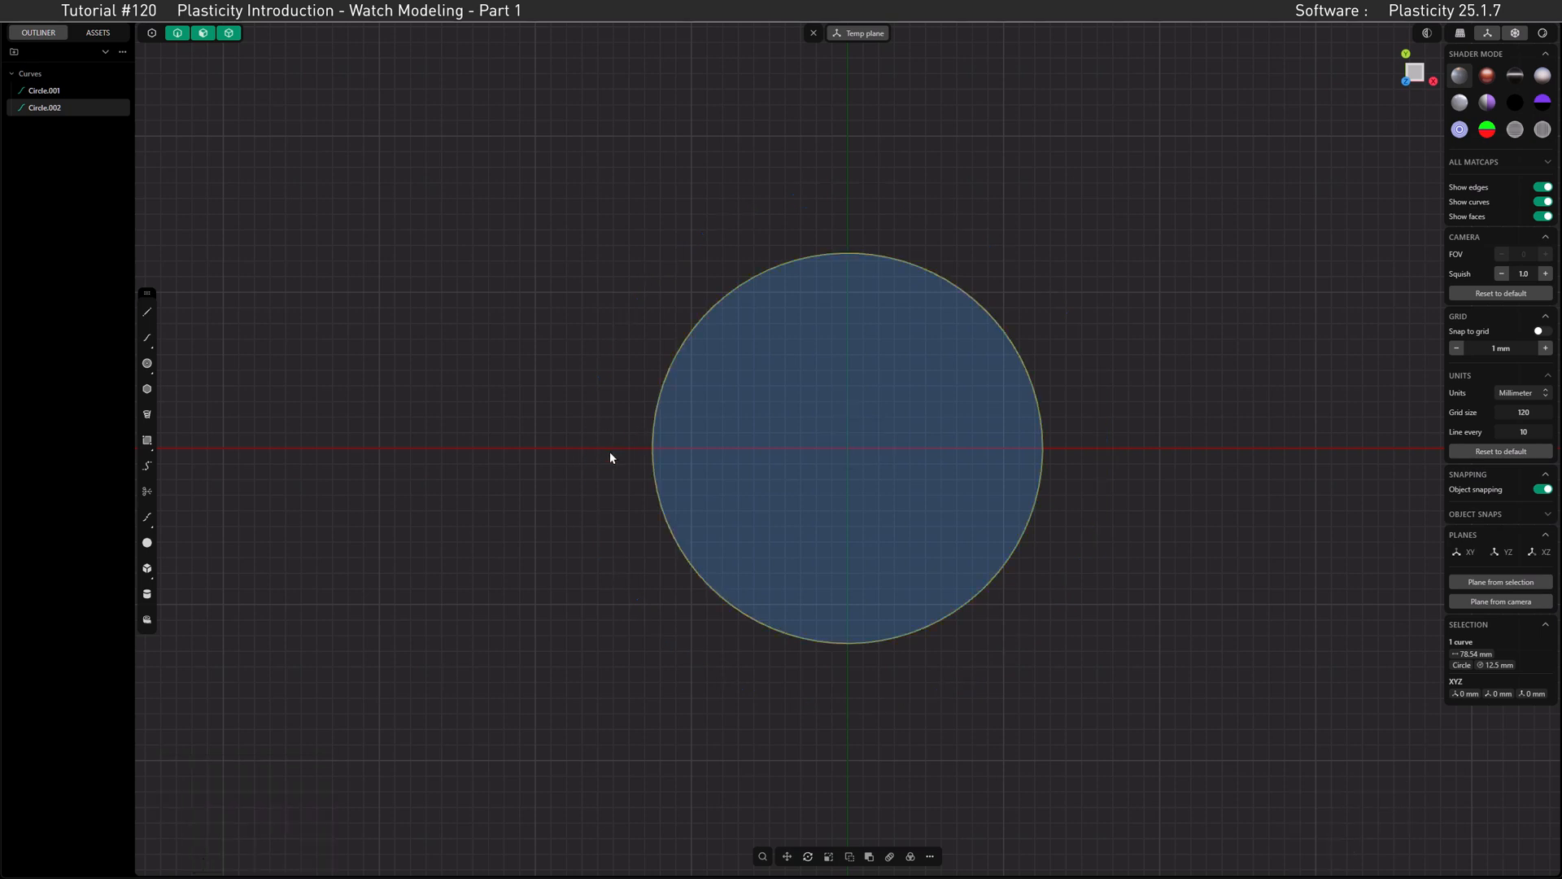
key(f)
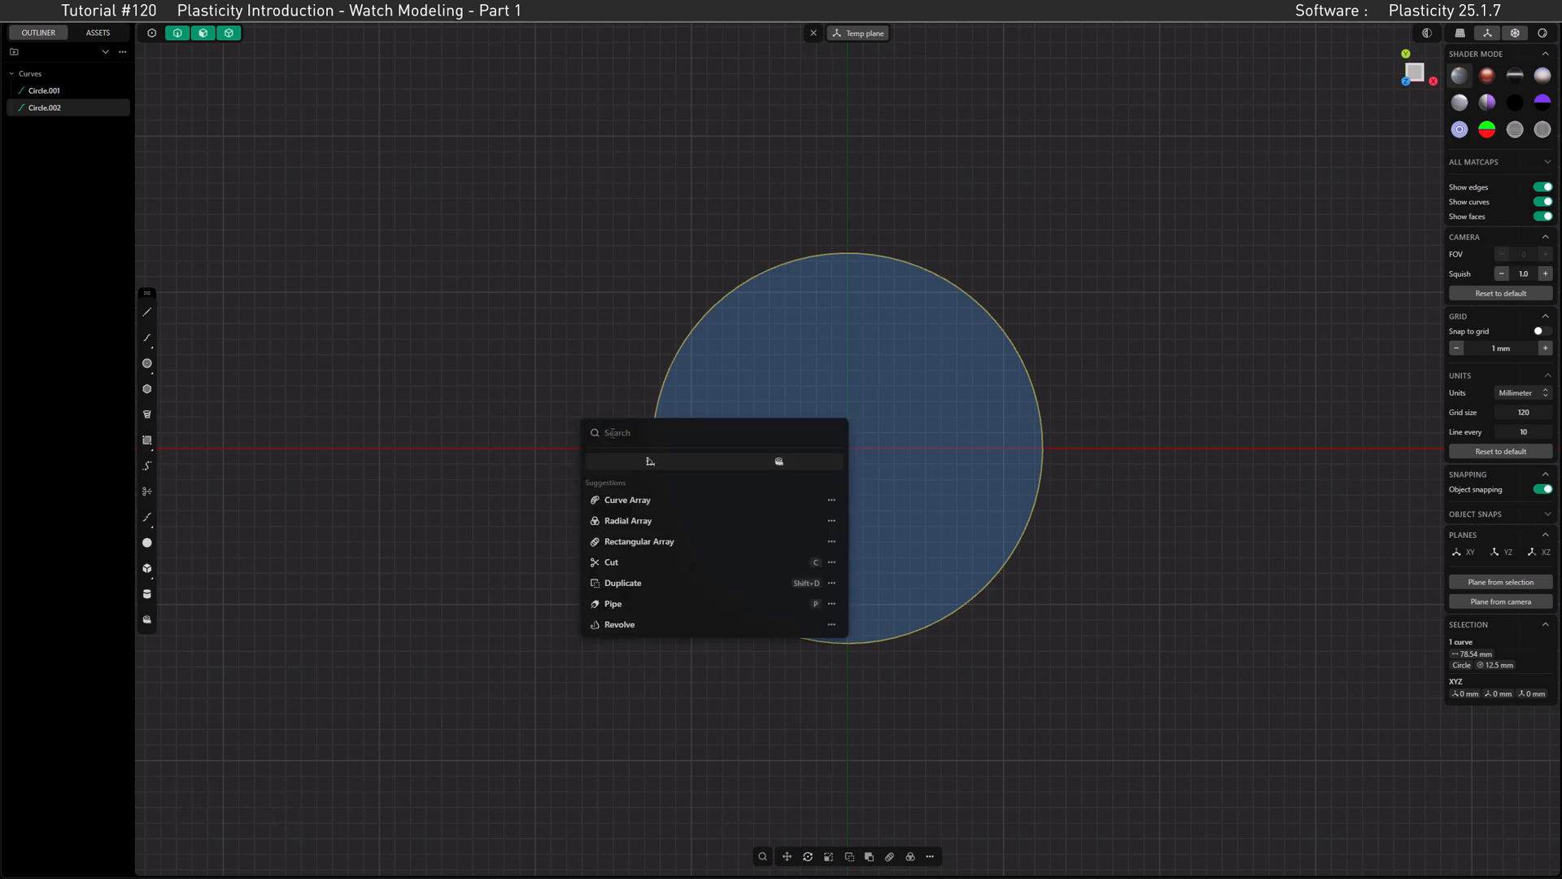
text(dim)
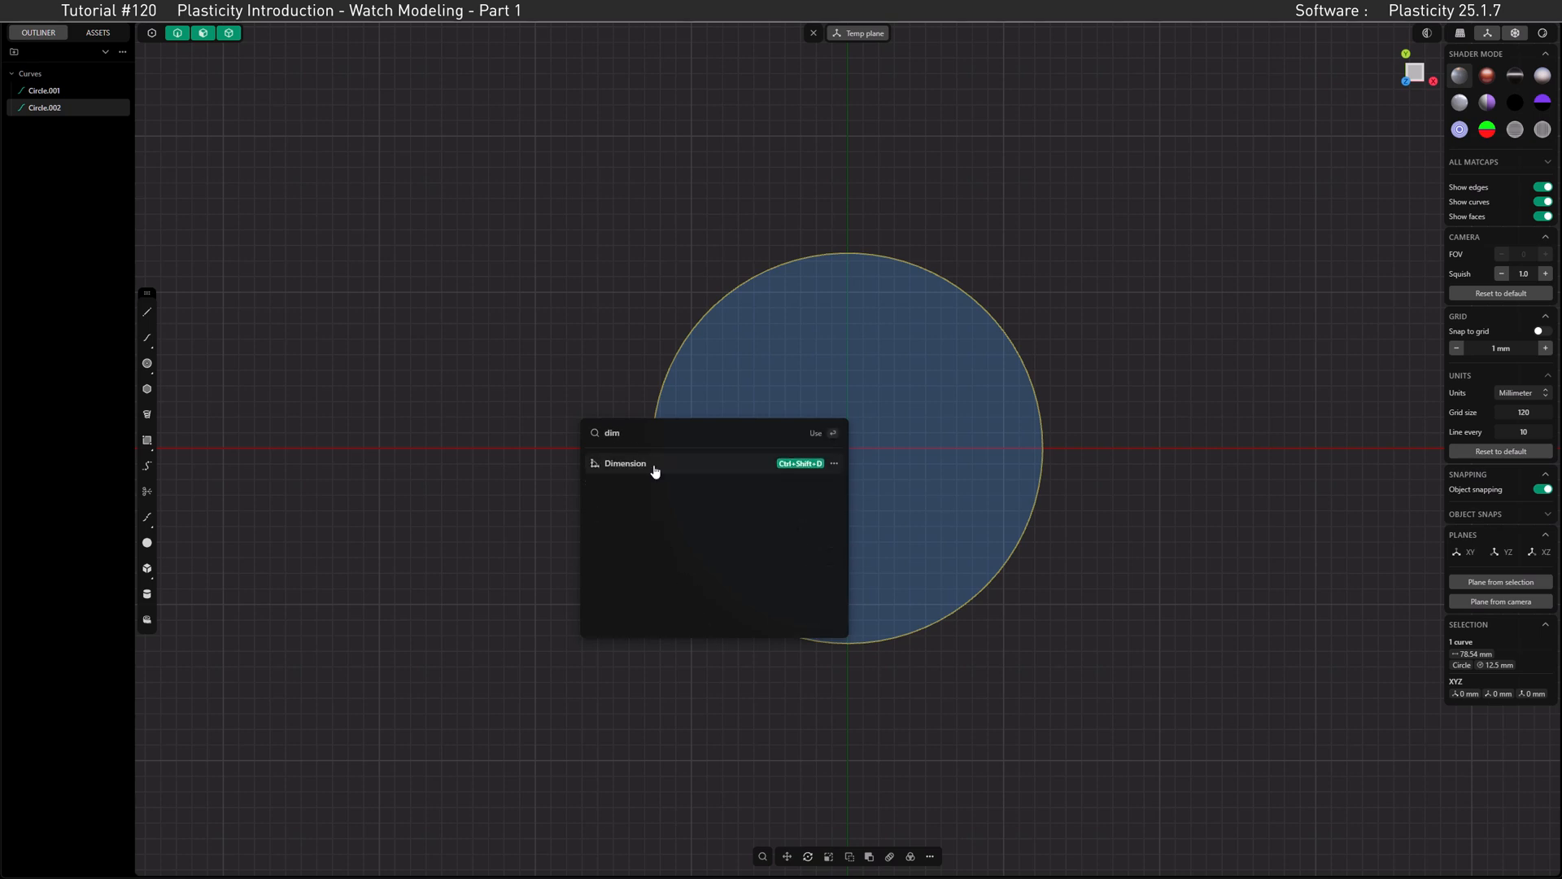
click(653, 466)
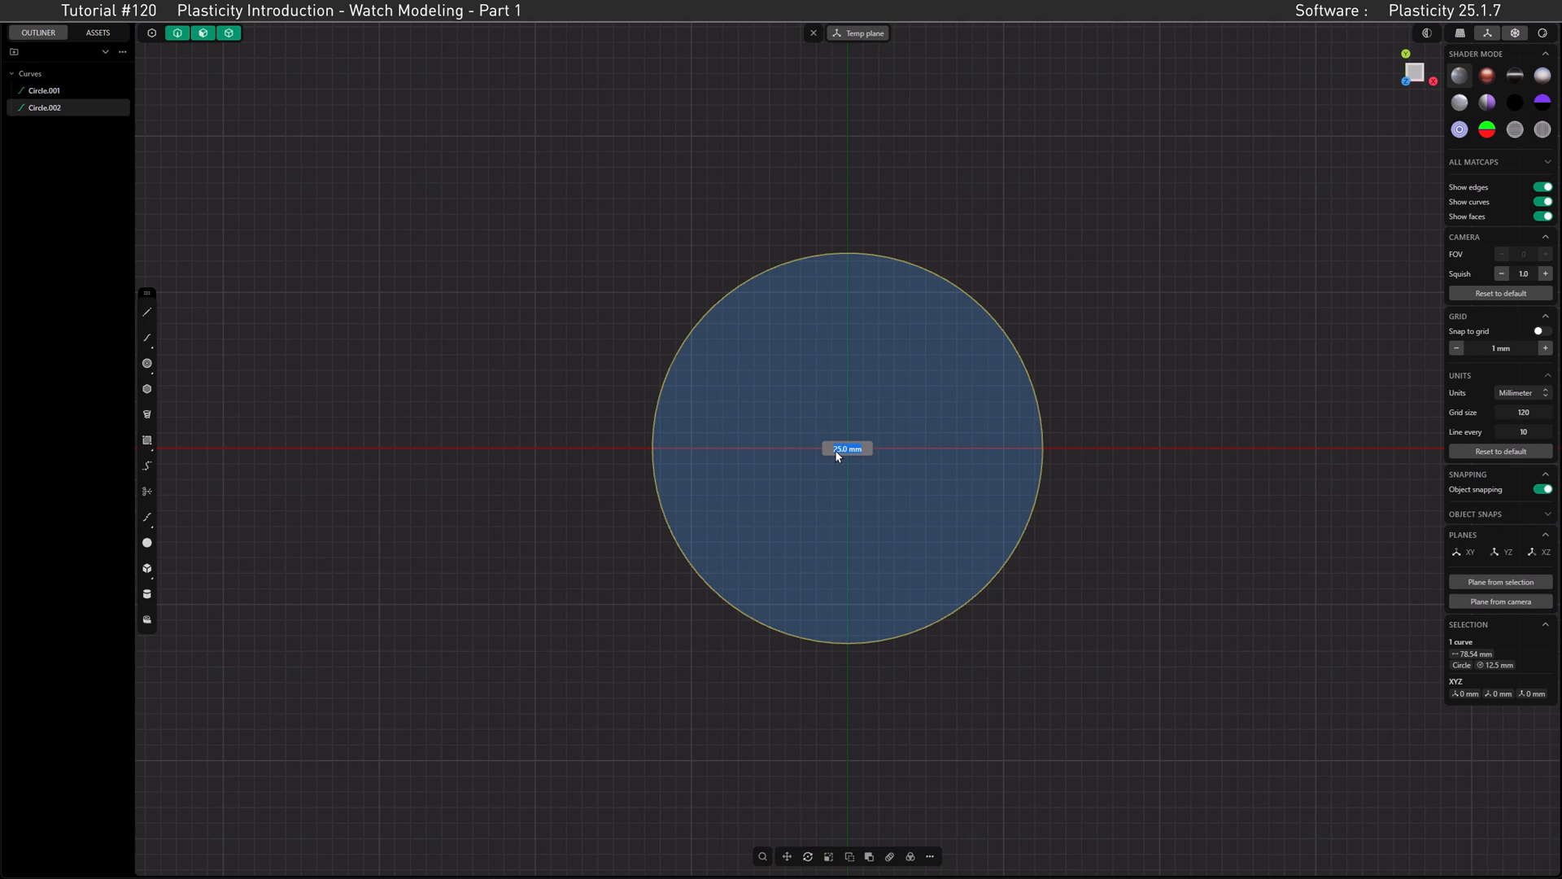
text(38)
key(Return)
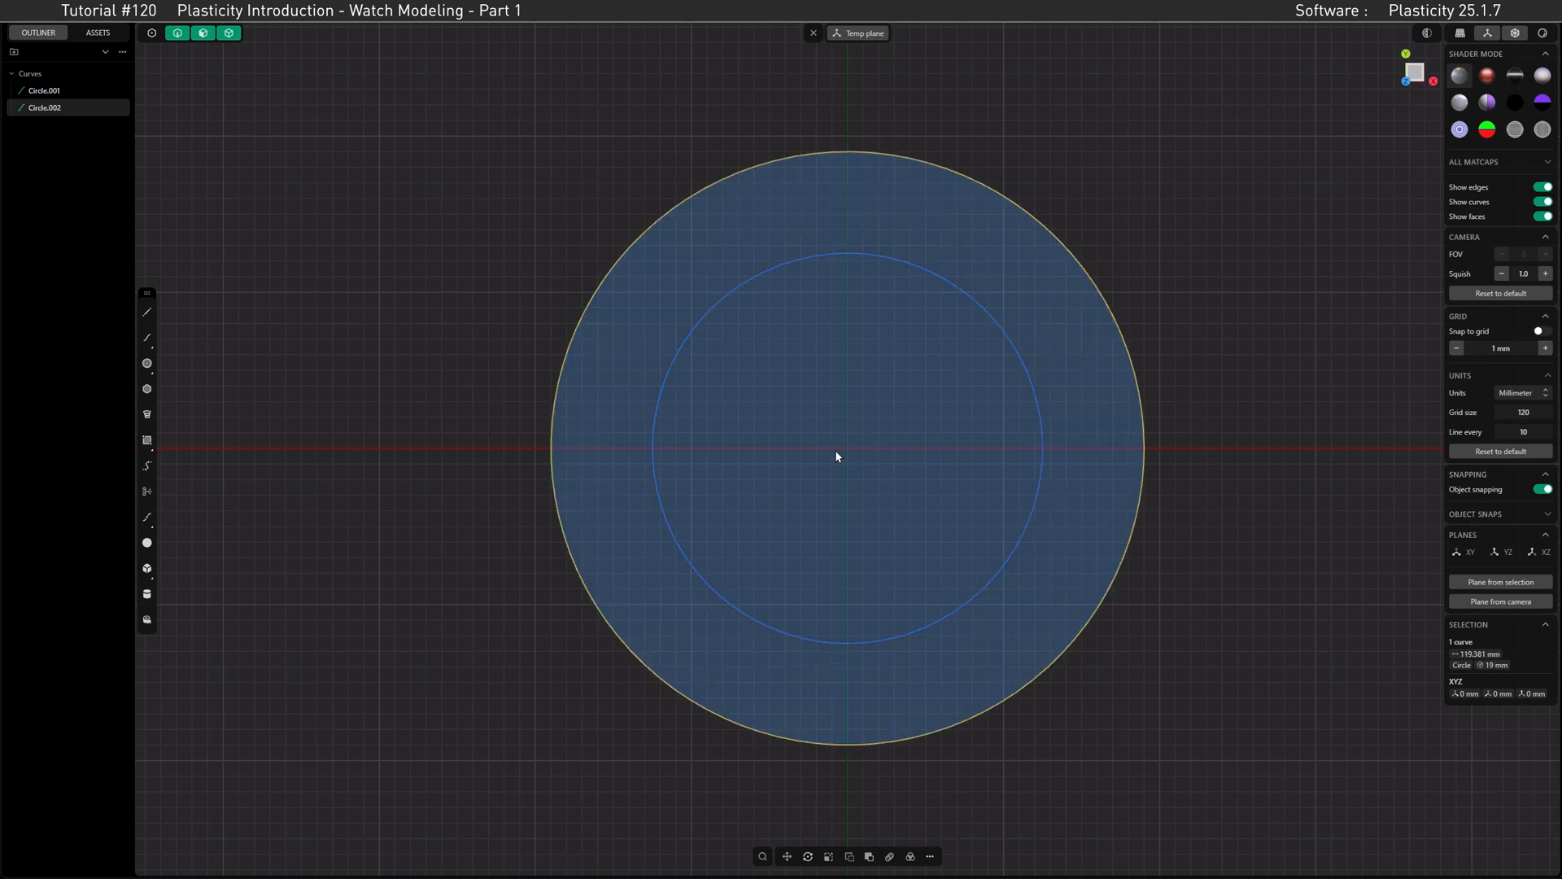
key(Escape)
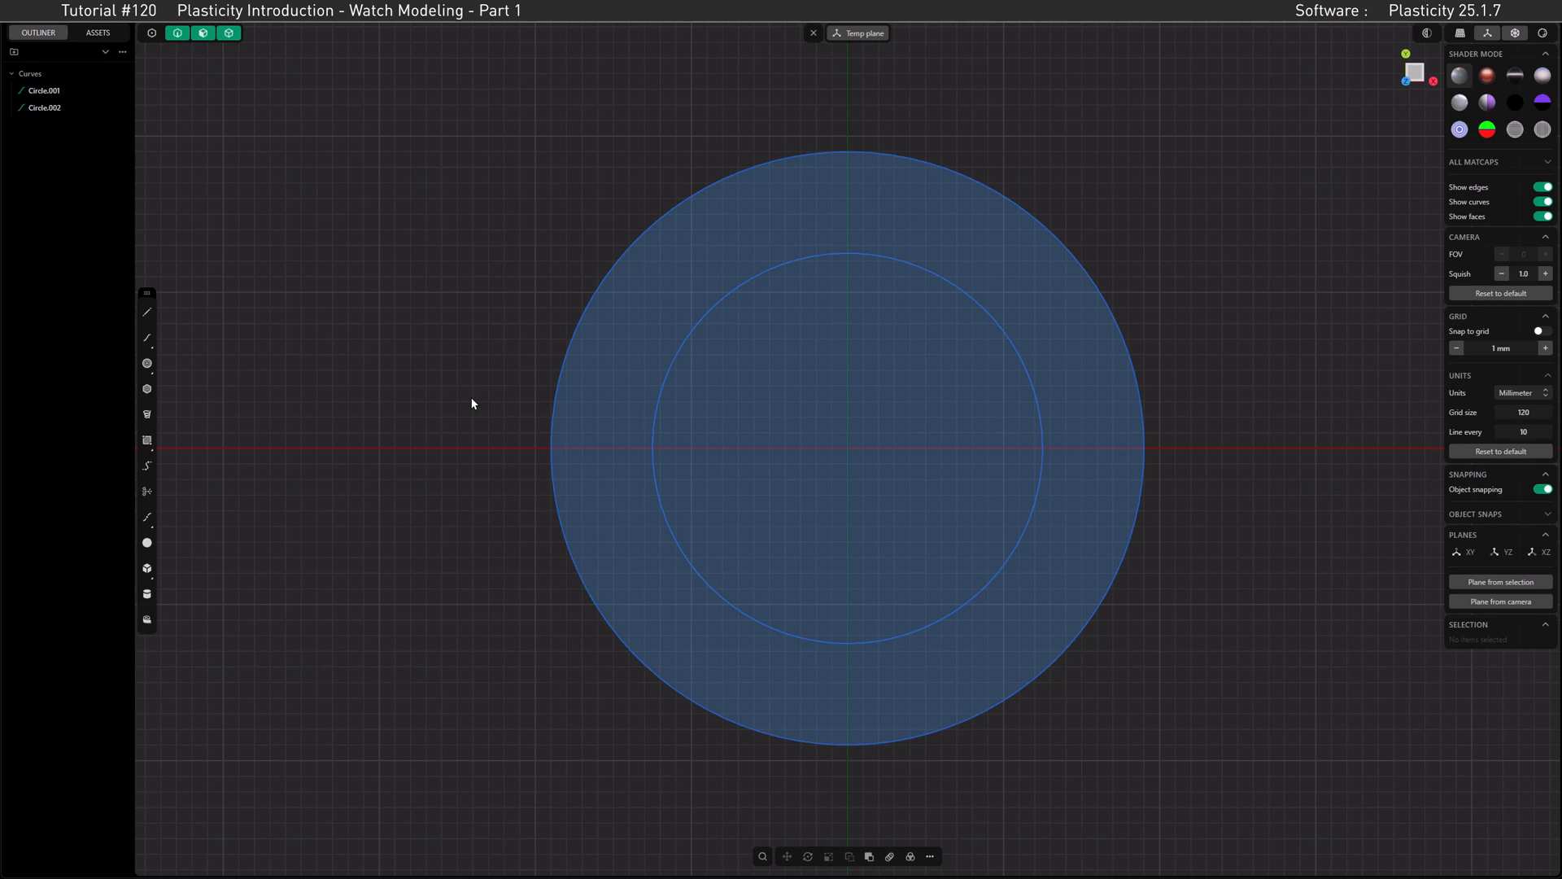
Step: Find the Dimension command in the command search and examine its shortcut and favorites options, plus the favorite commands
text(f)
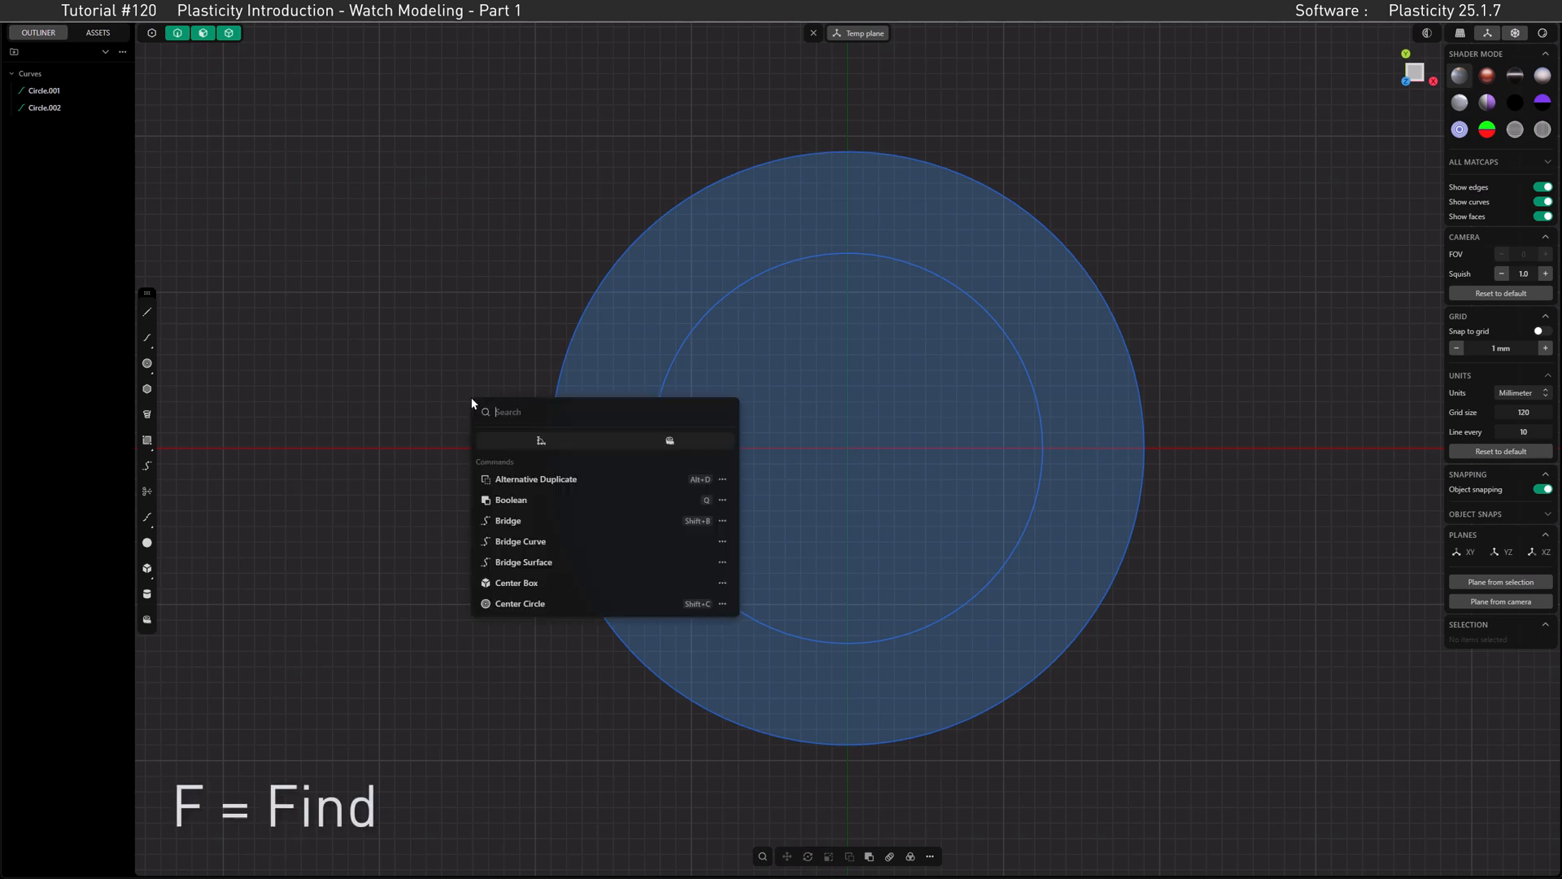
text(dim)
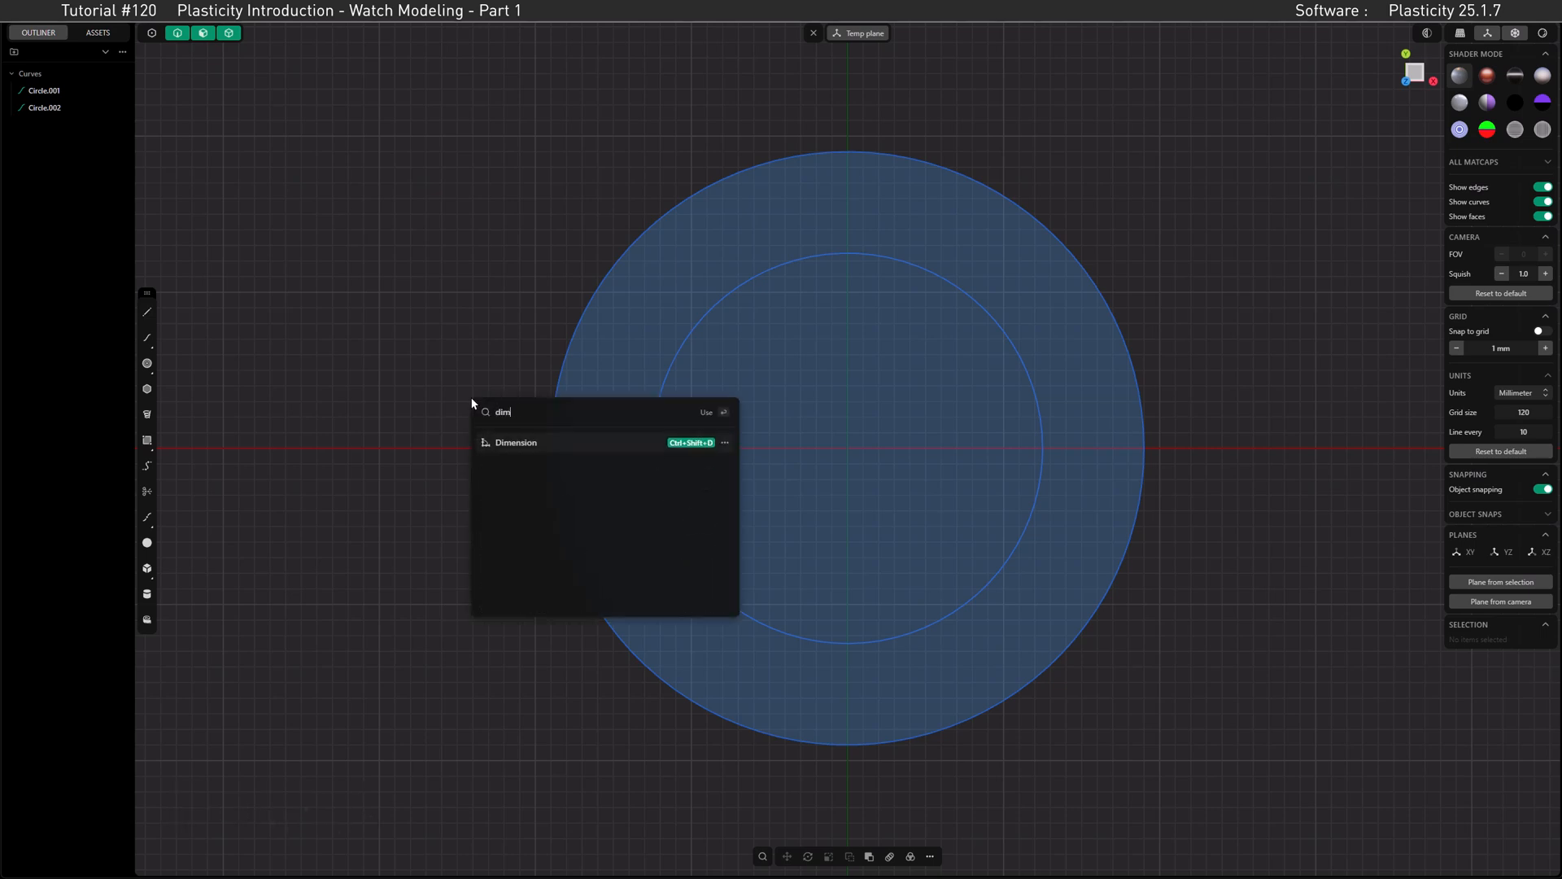
click(725, 444)
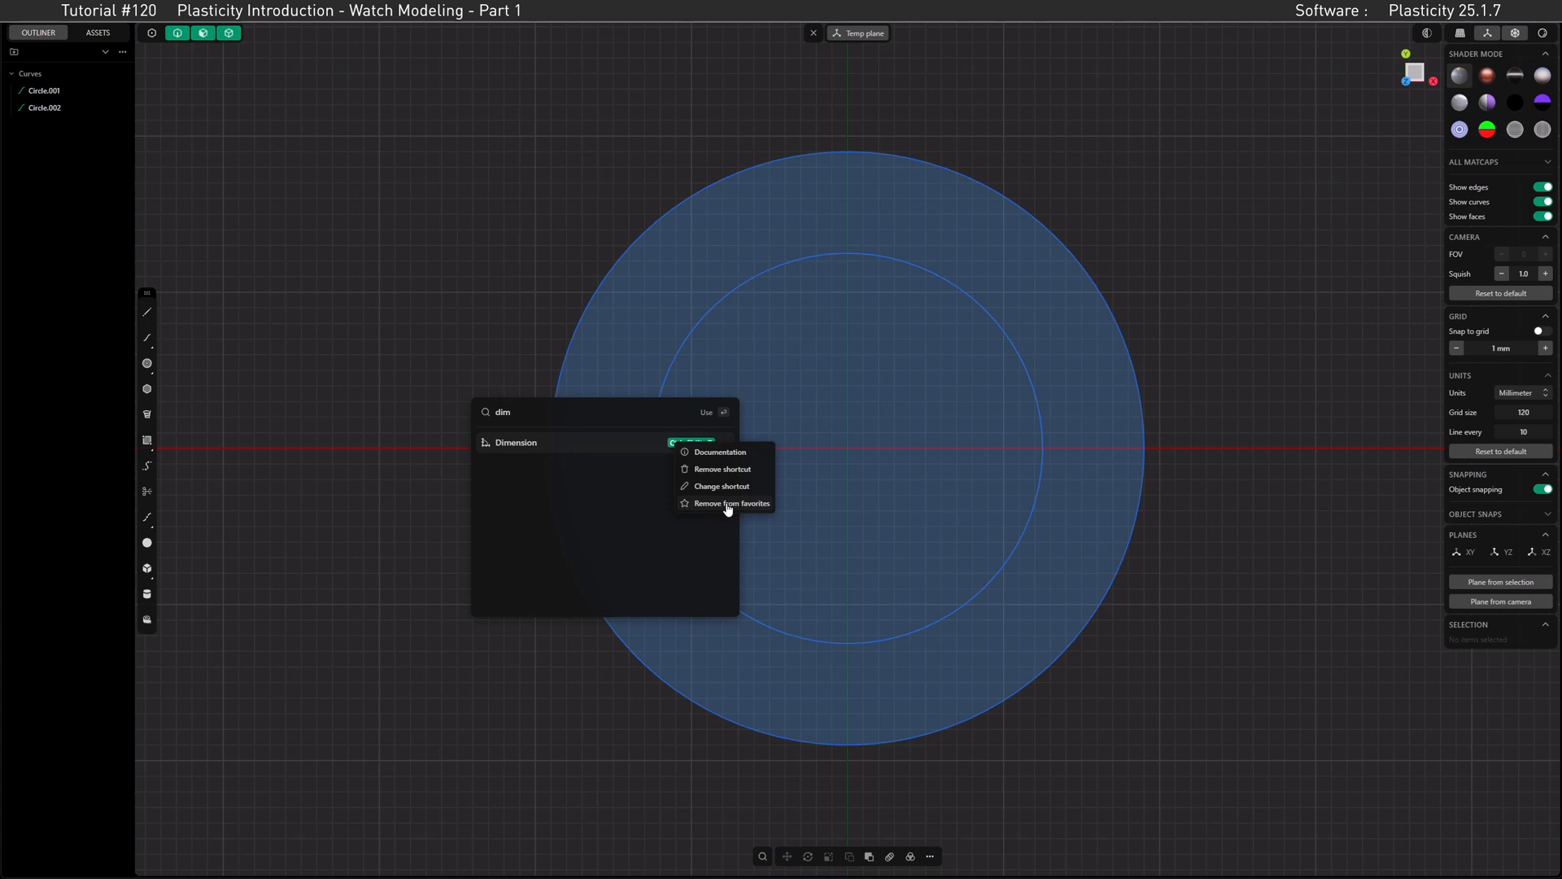
click(480, 323)
click(479, 323)
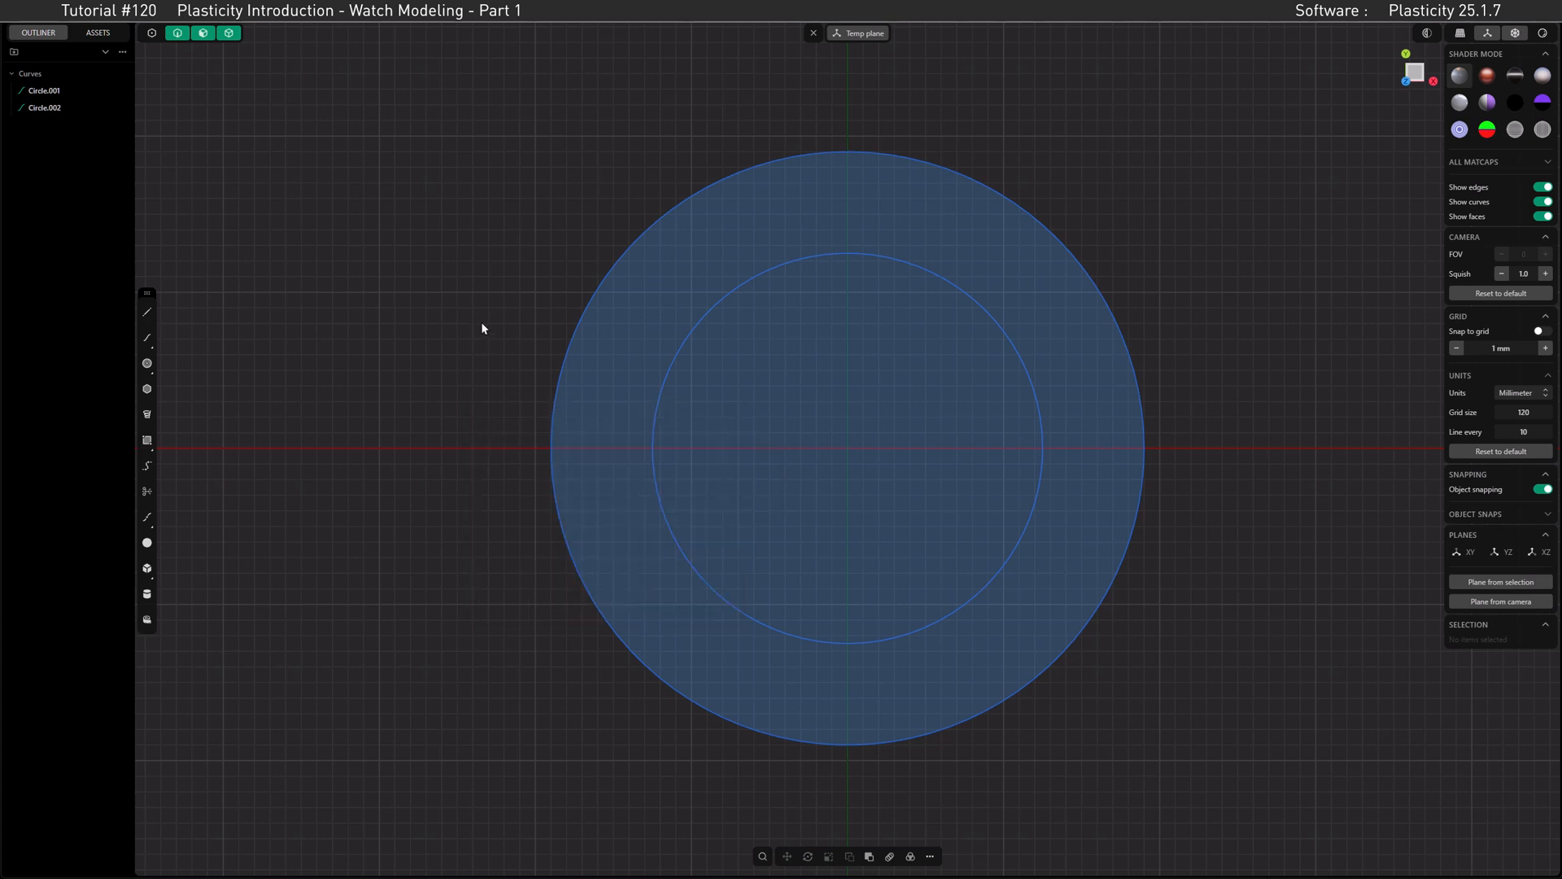
key(f)
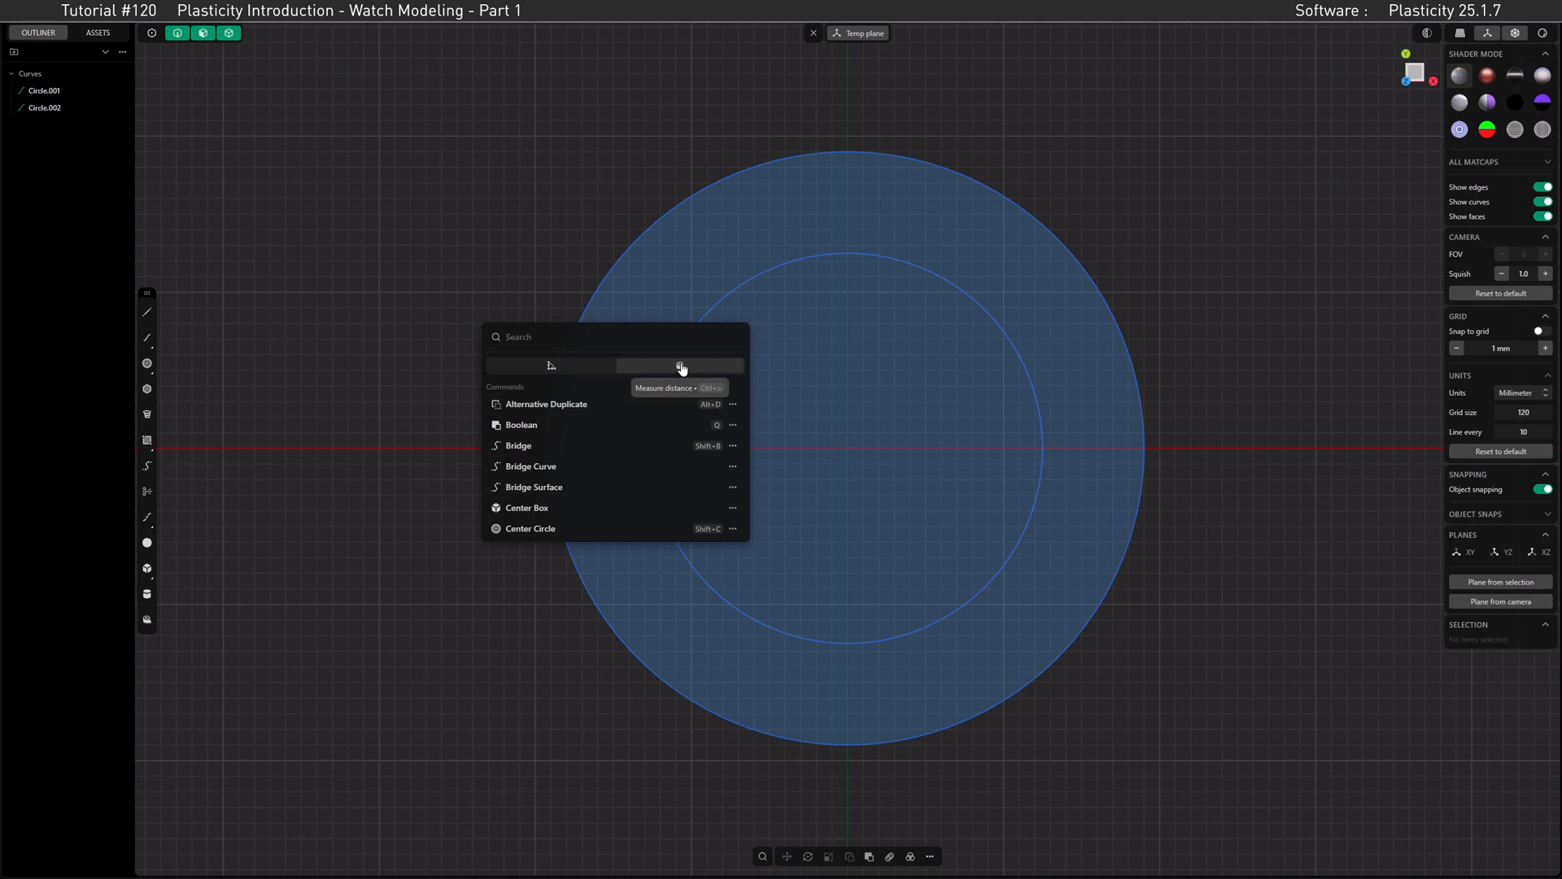
click(507, 268)
Step: Enable grid snapping and draw a center circle with a 20 mm radius at the origin
click(565, 356)
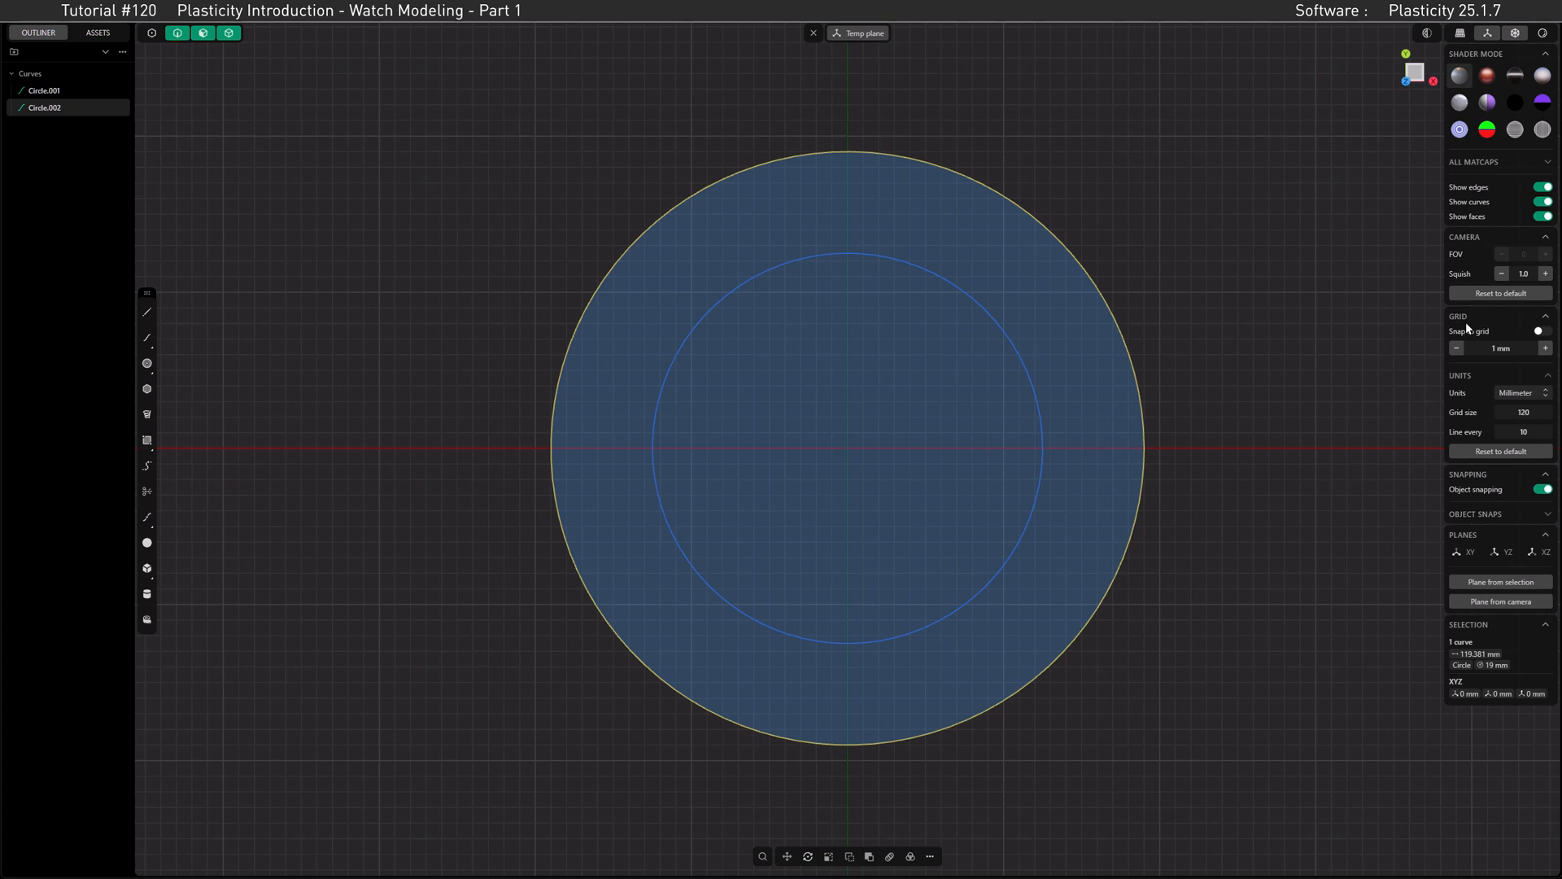
click(1543, 332)
click(147, 363)
click(847, 447)
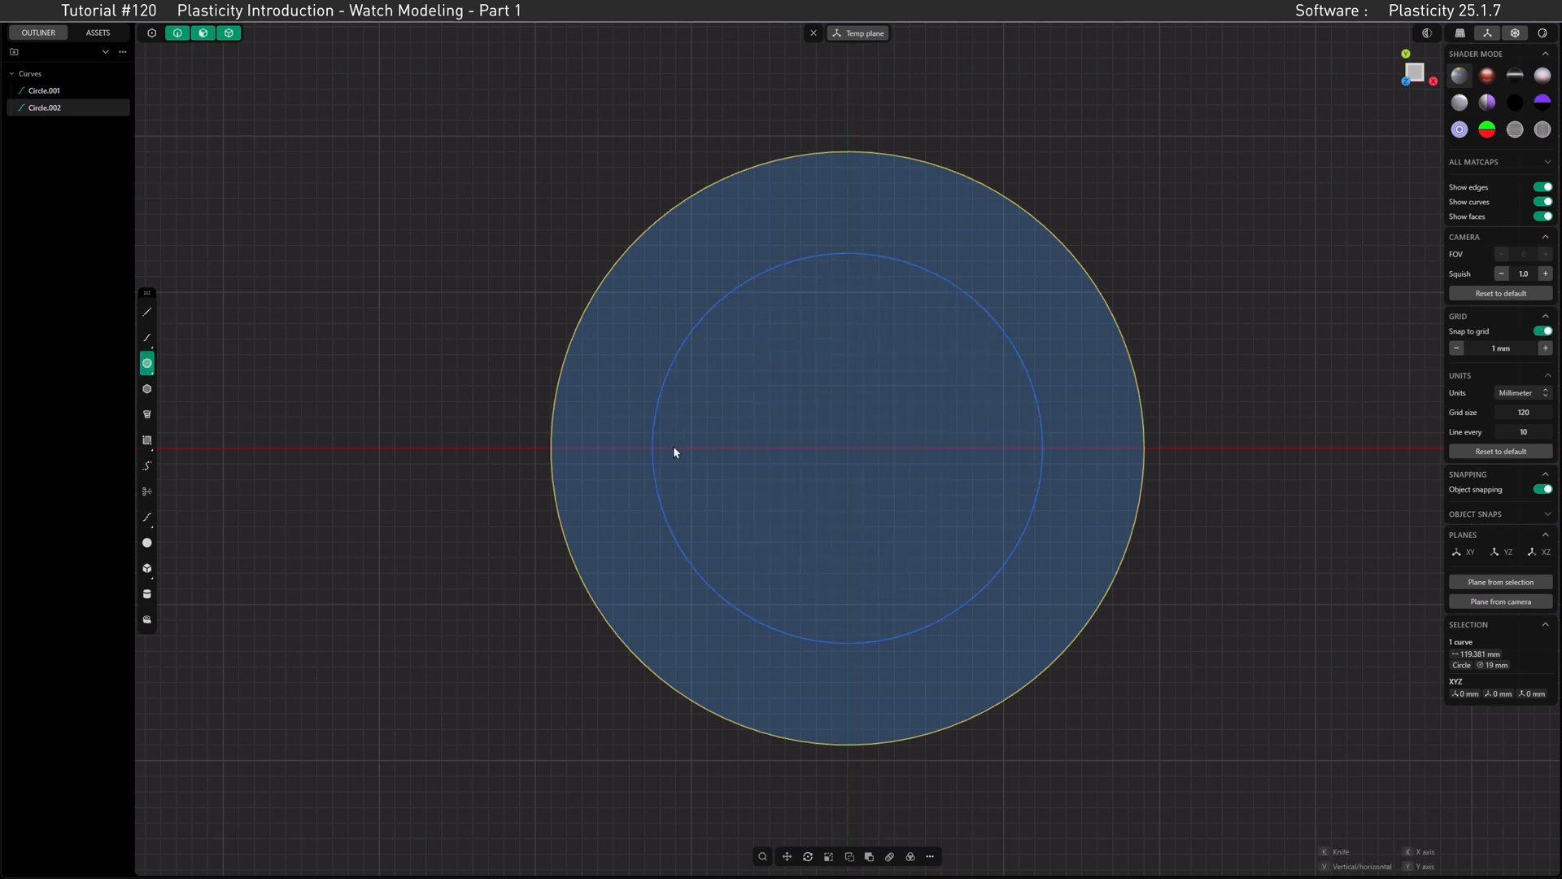
click(535, 448)
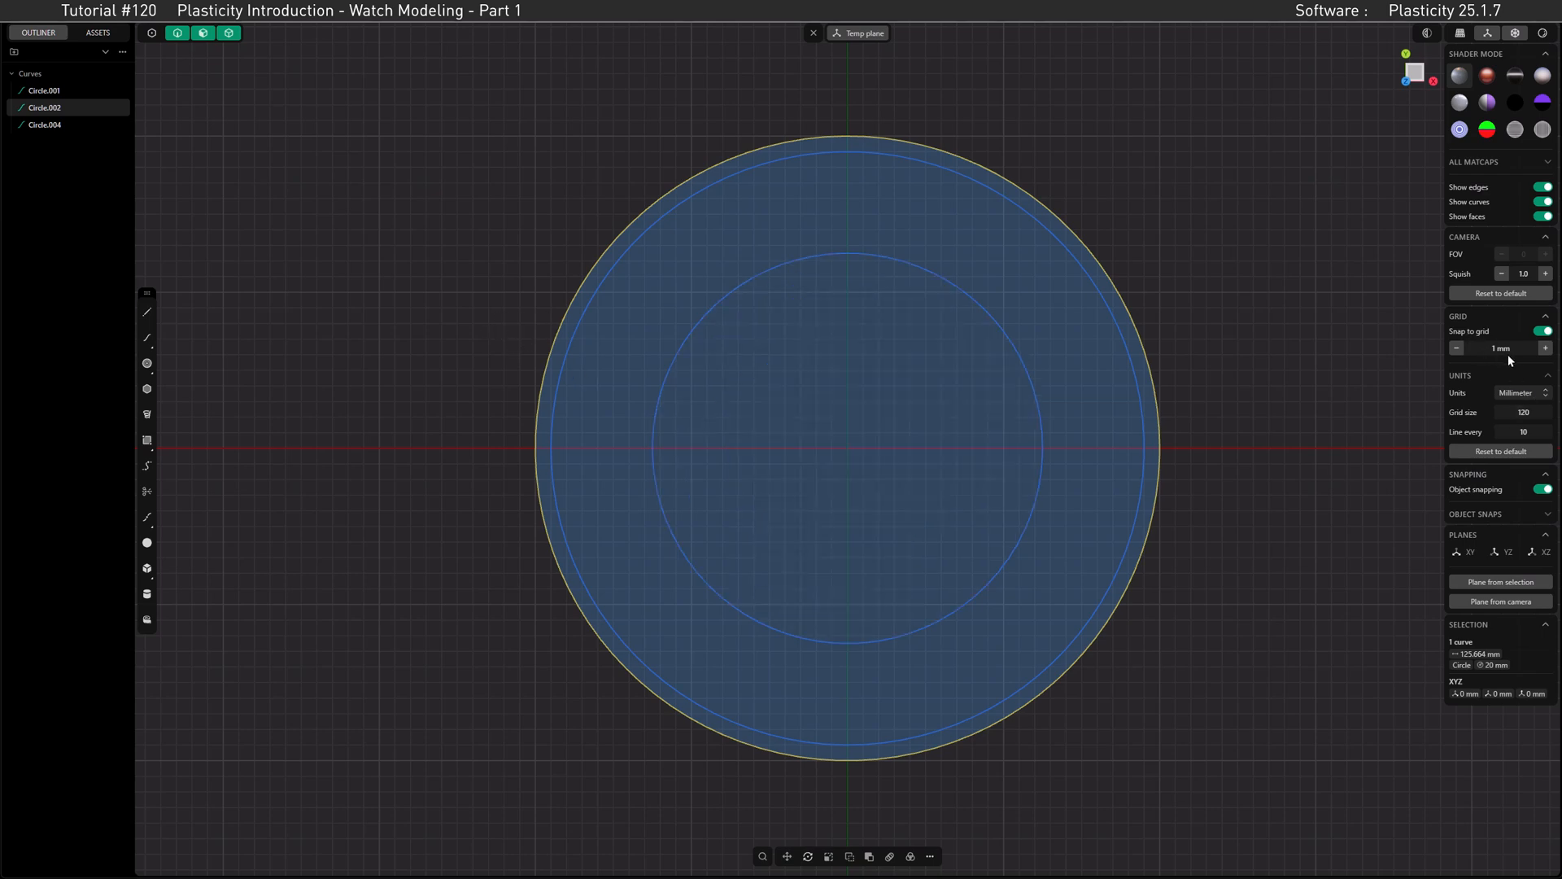
Step: Set the grid spacing to 0.1 mm and draw a center circle with a 21 mm radius at the origin
click(1546, 350)
click(1456, 350)
click(1456, 351)
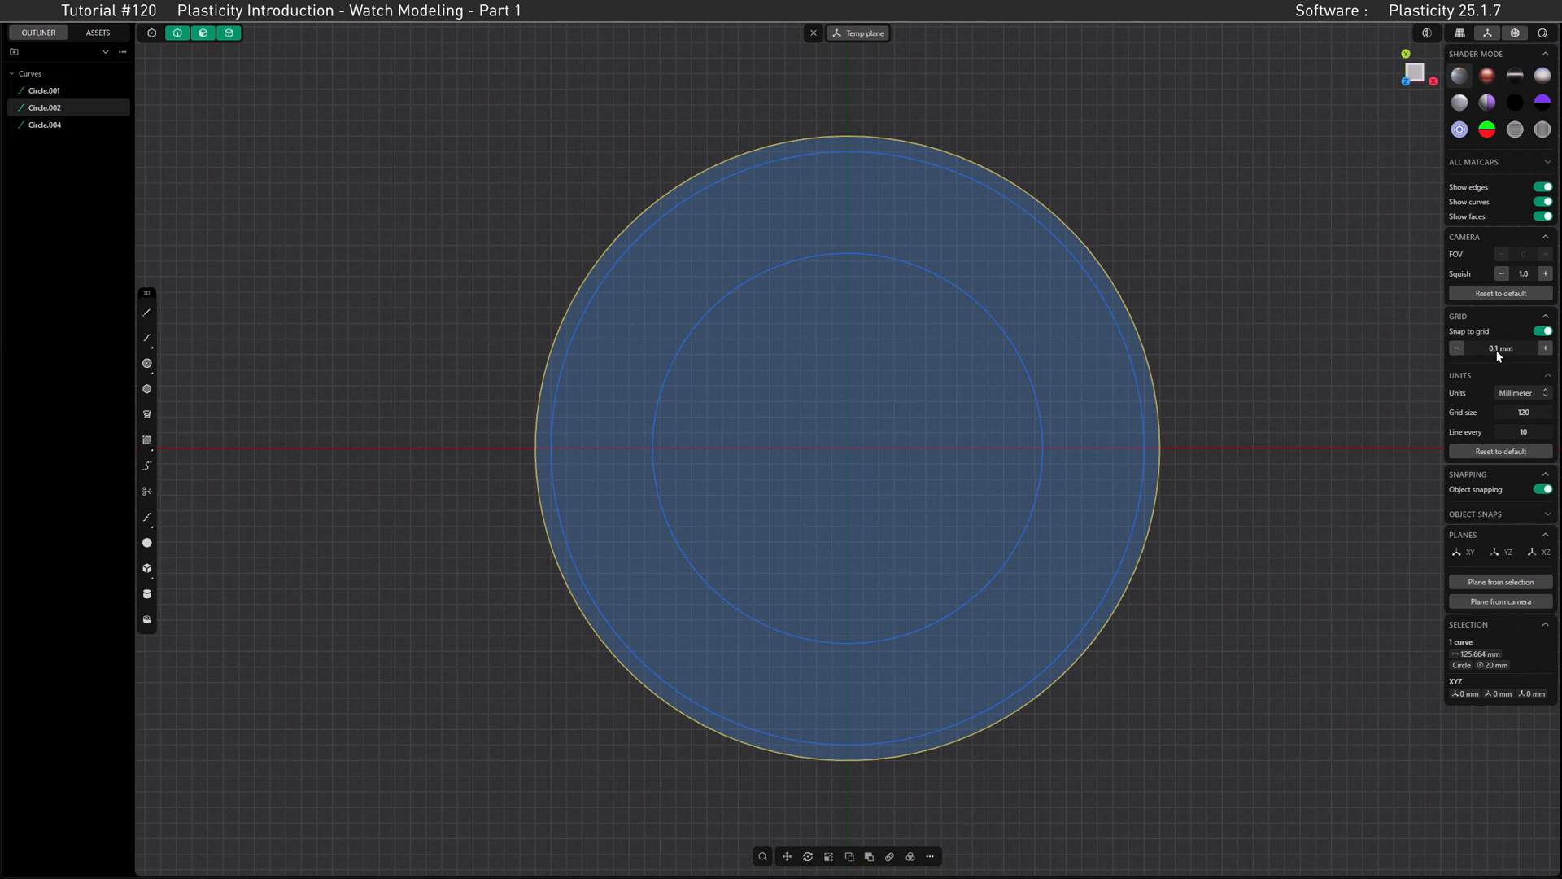
click(146, 363)
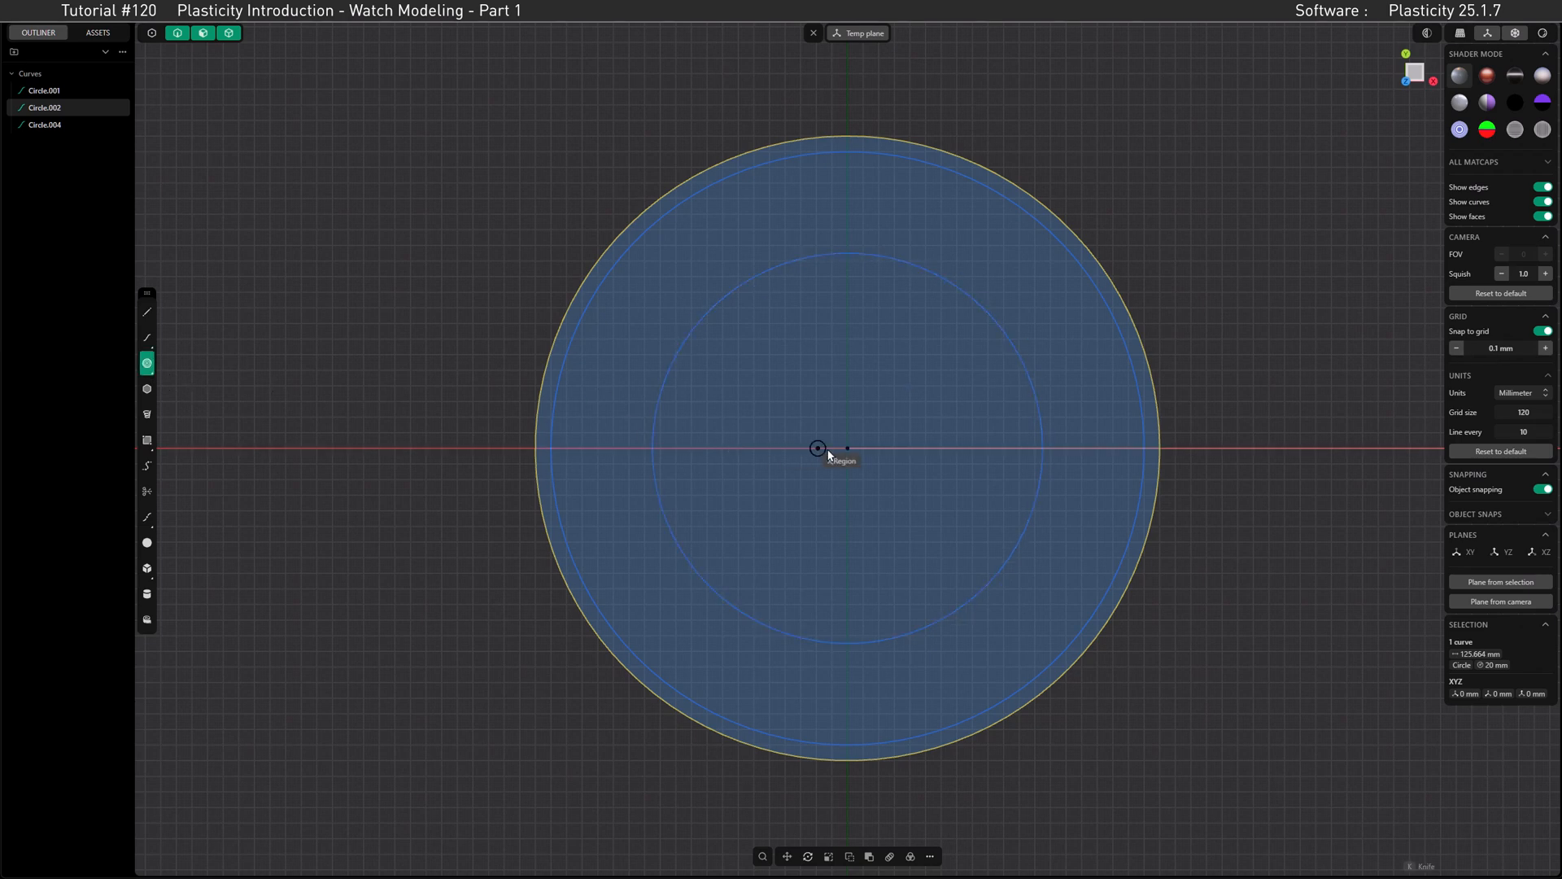
click(847, 447)
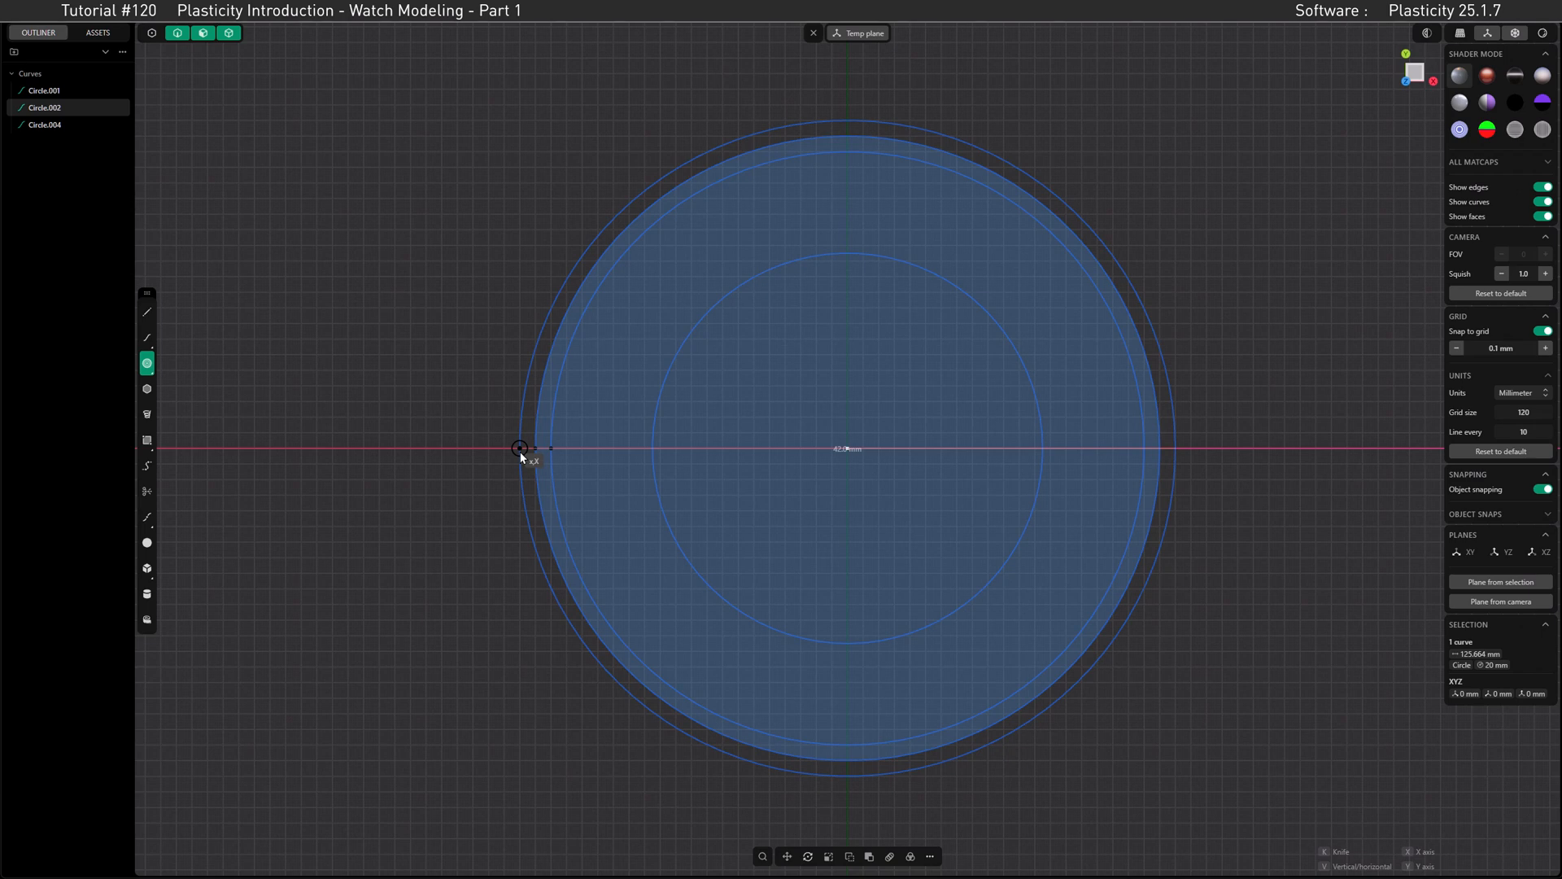
click(521, 456)
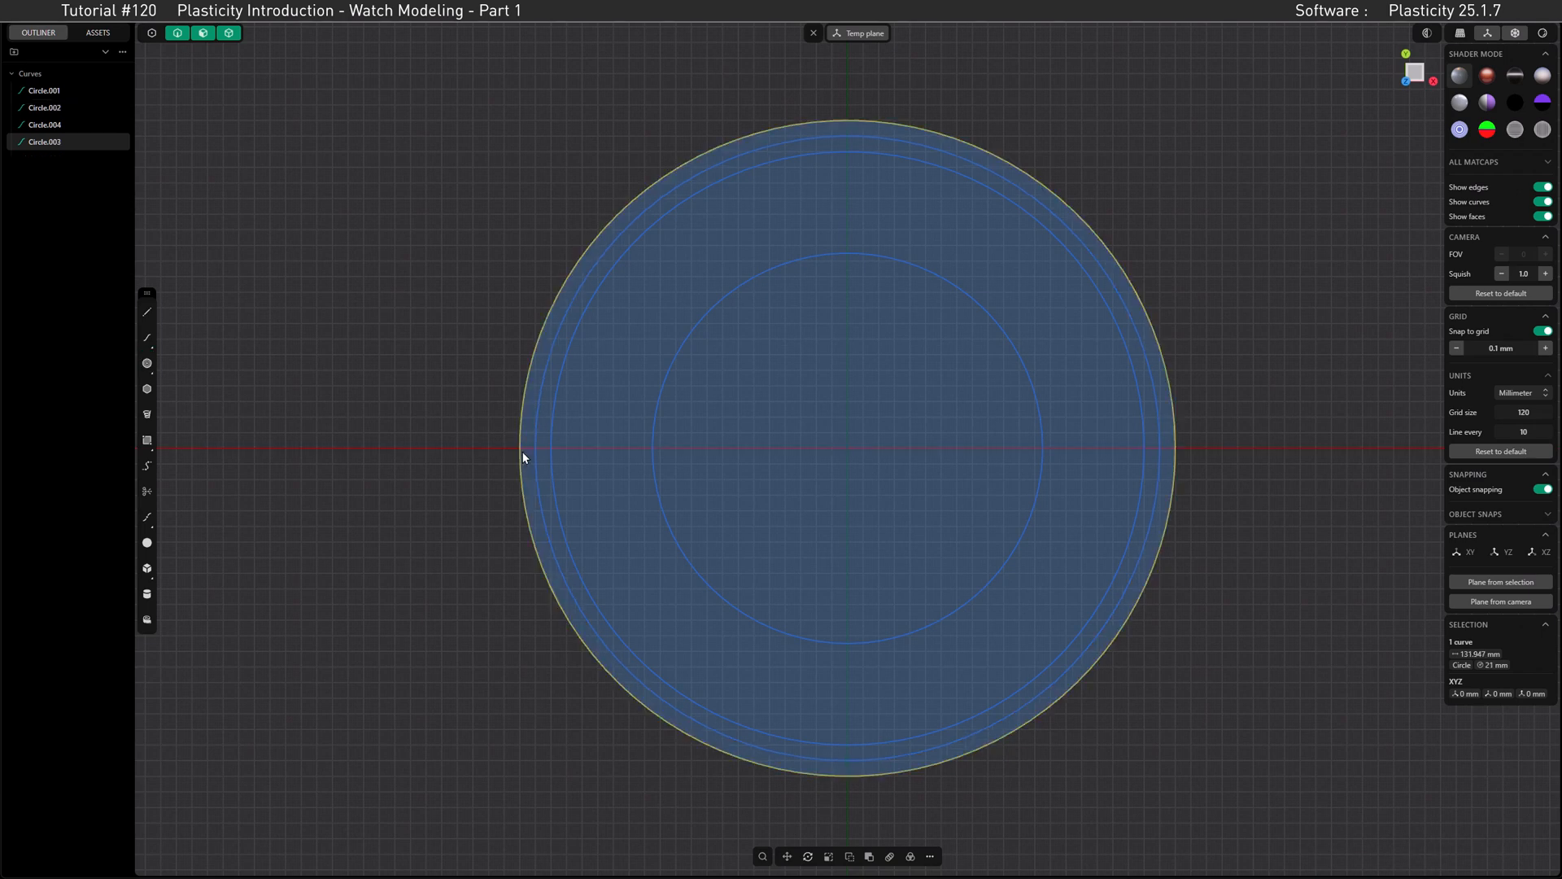
Step: Draw an outermost center circle with a 57 mm diameter at the origin
click(147, 364)
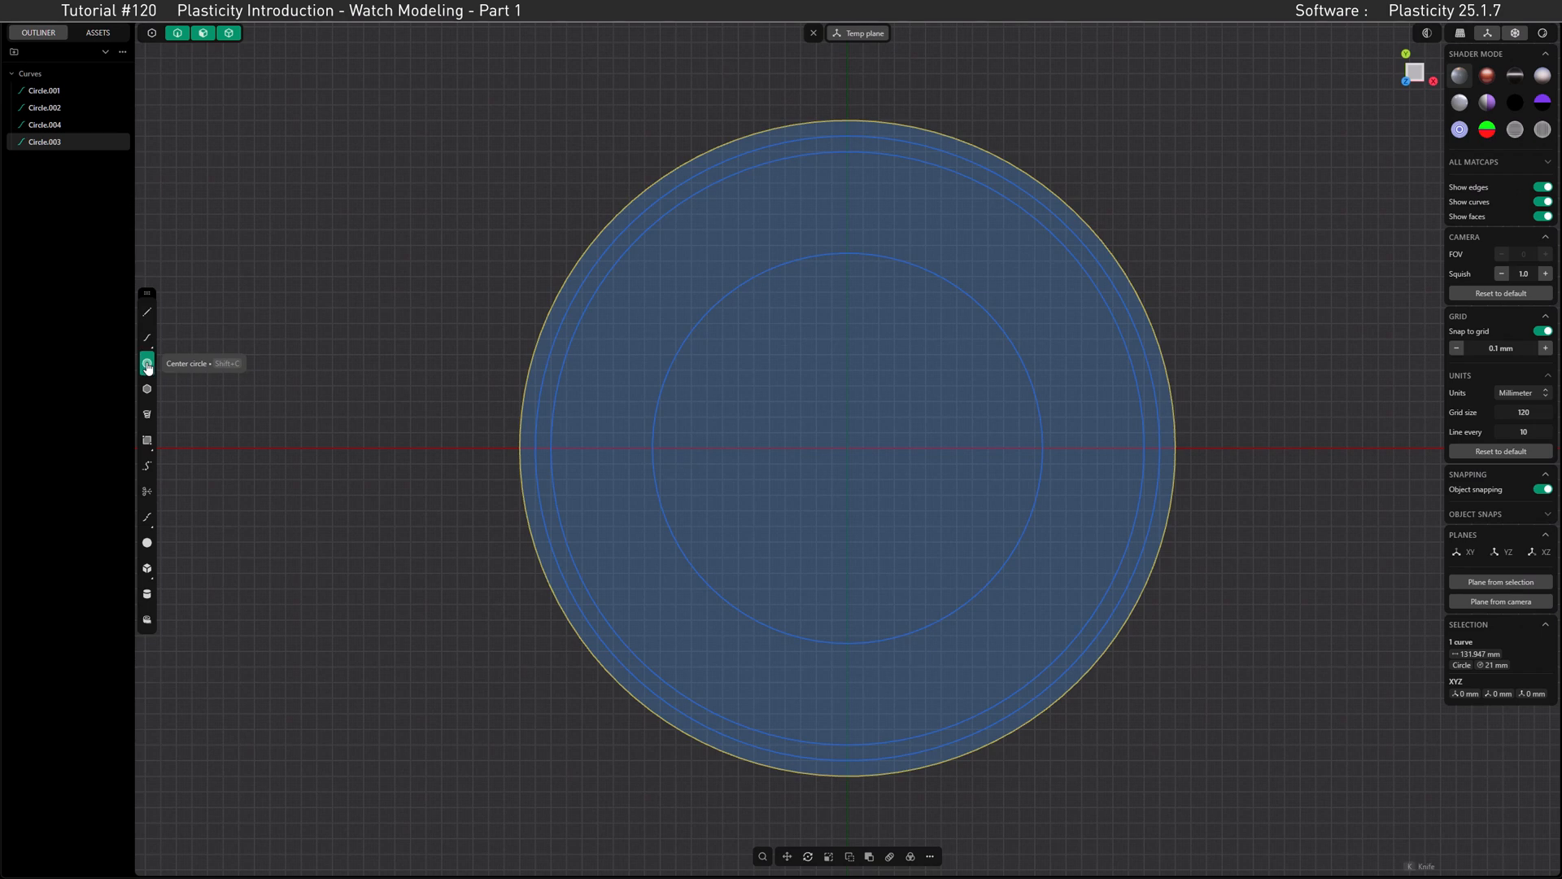
click(827, 446)
key(Tab)
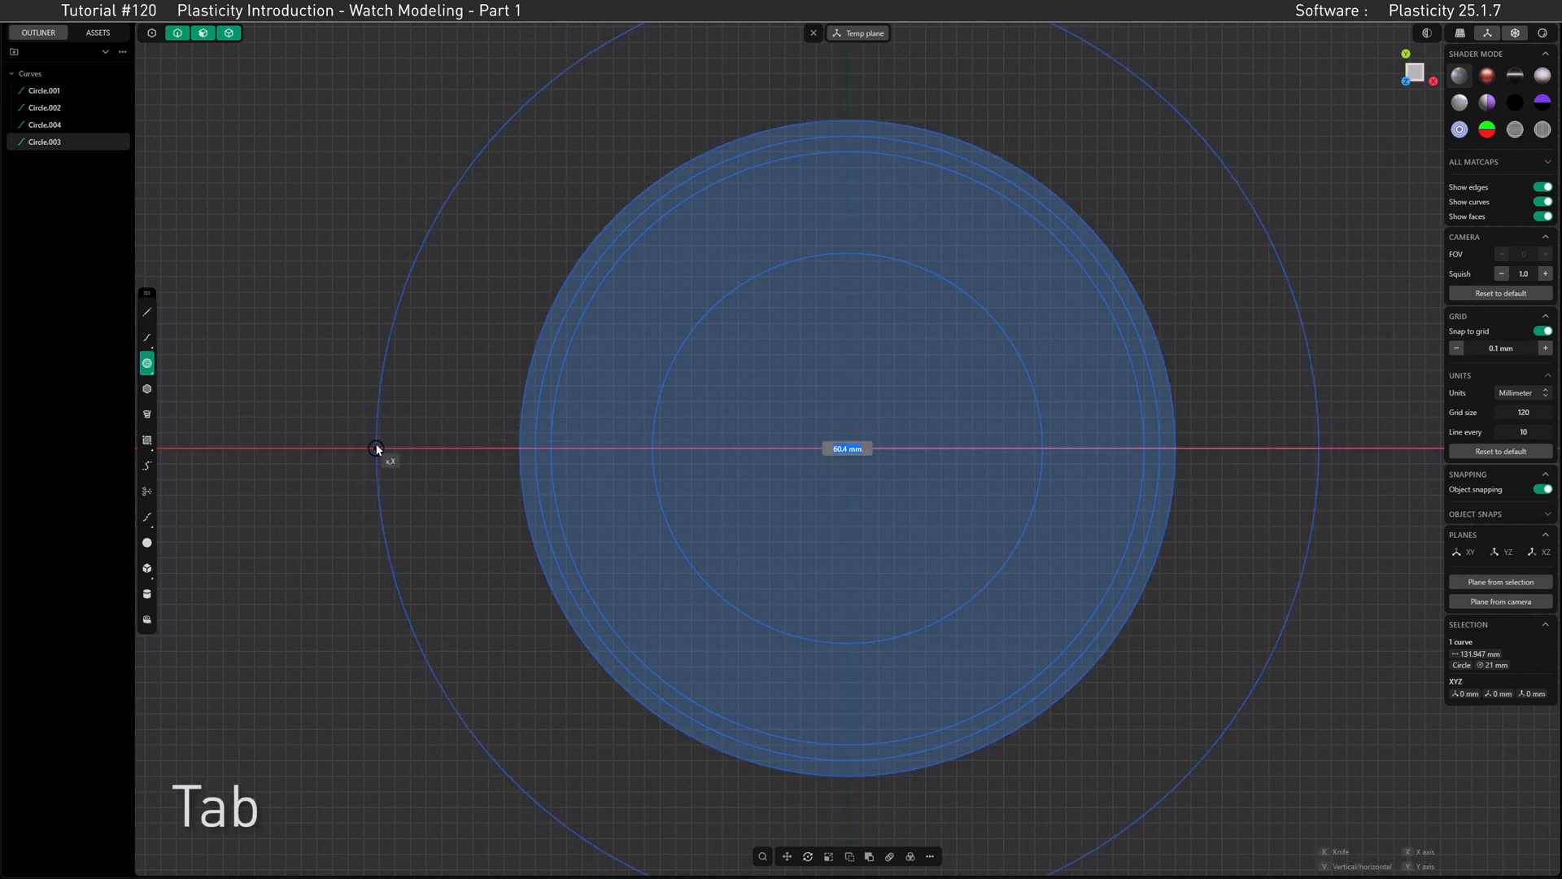
text(57)
key(Return)
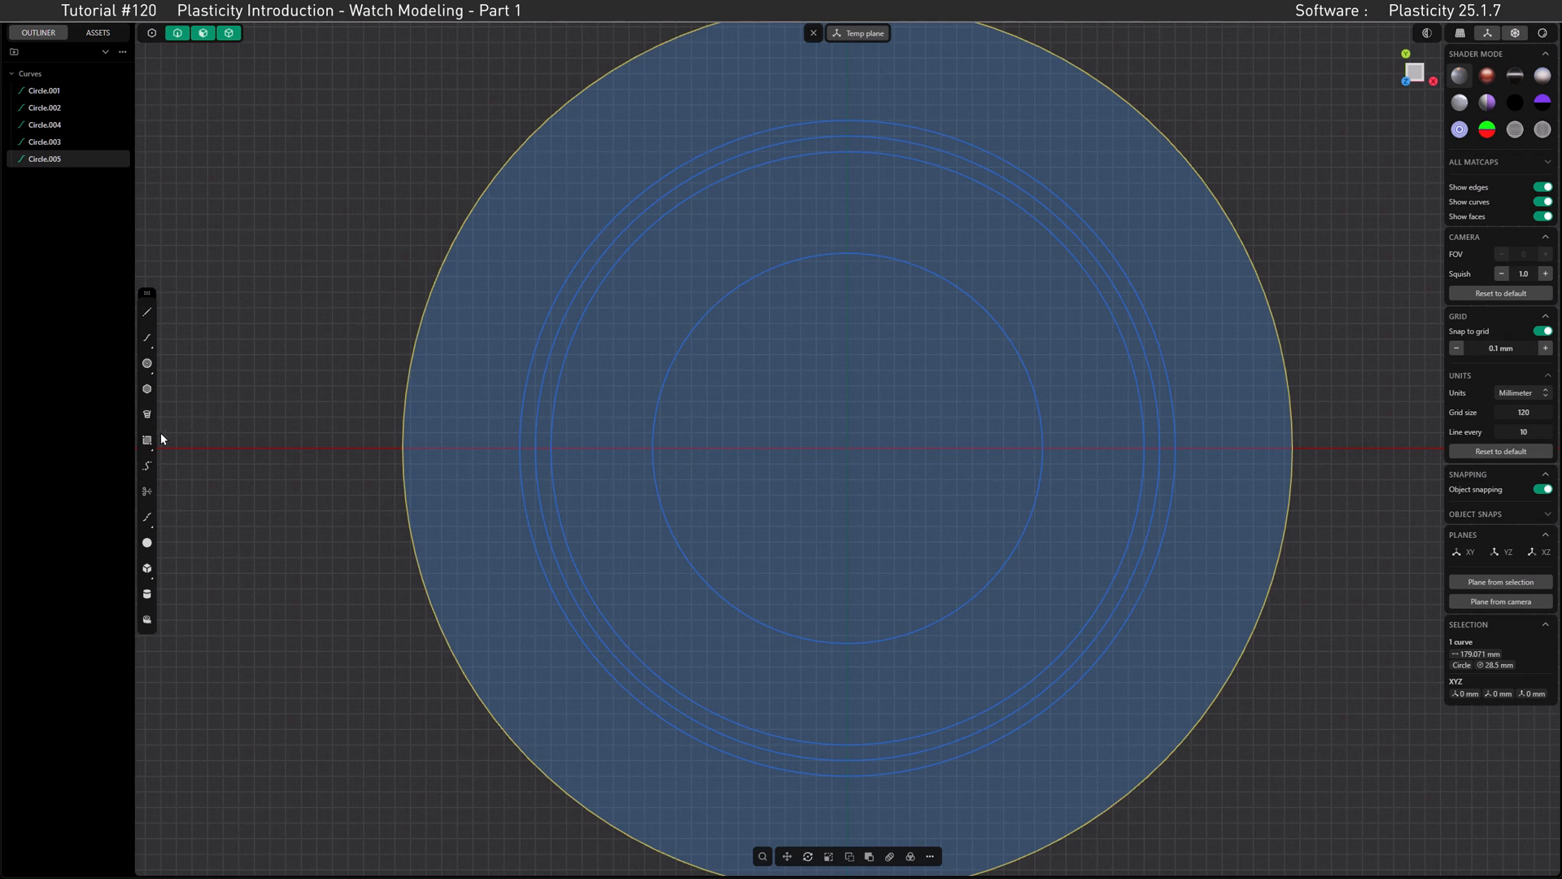
Step: Draw a center rectangle 65 mm wide and 22 mm high at the origin
click(147, 440)
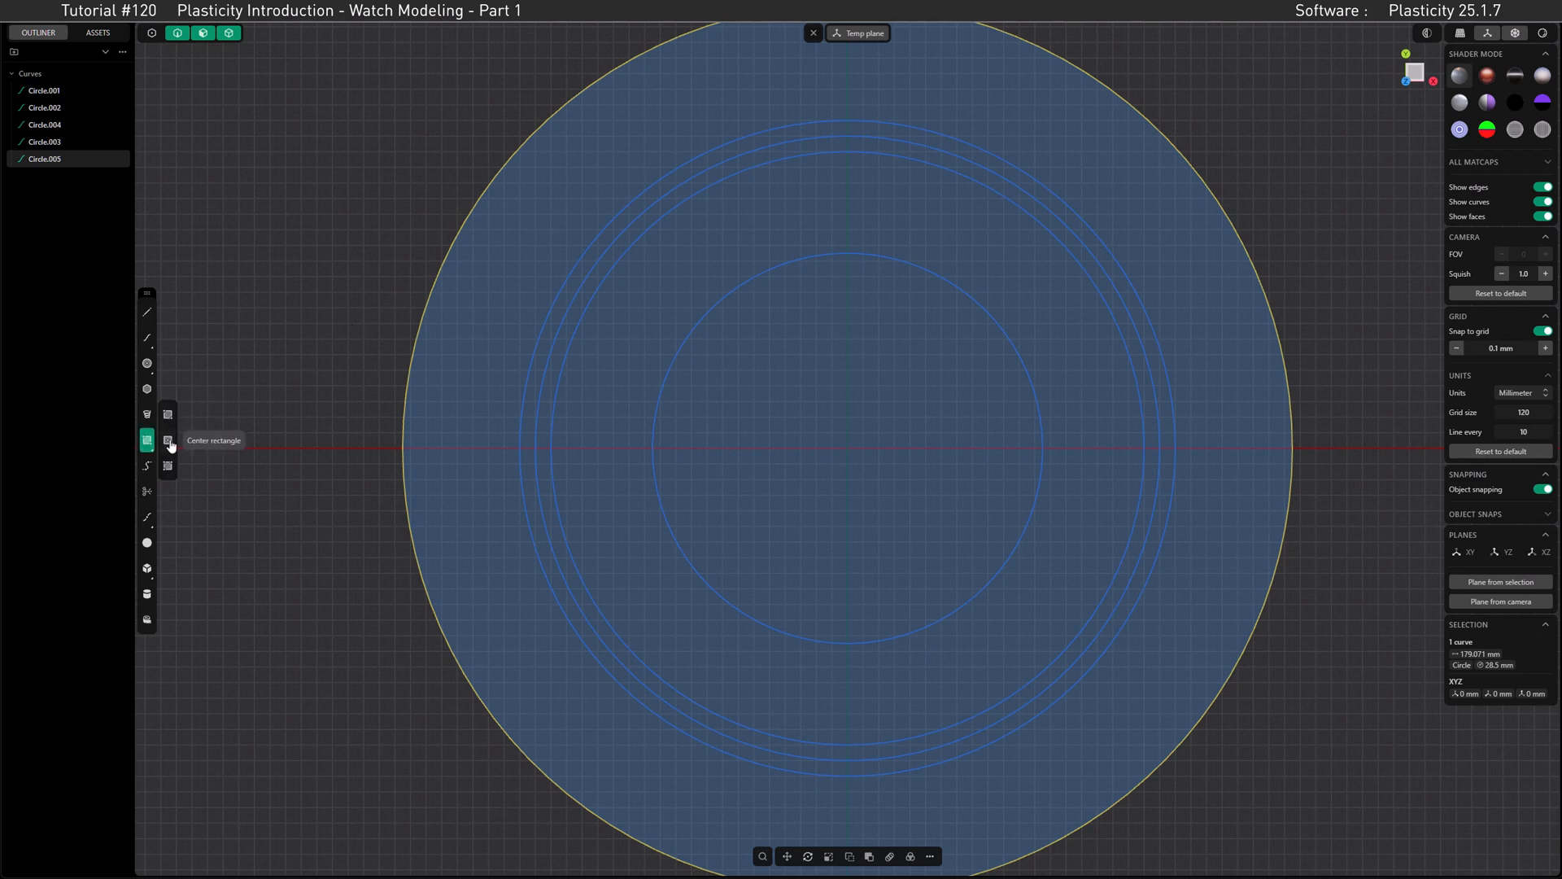
click(169, 441)
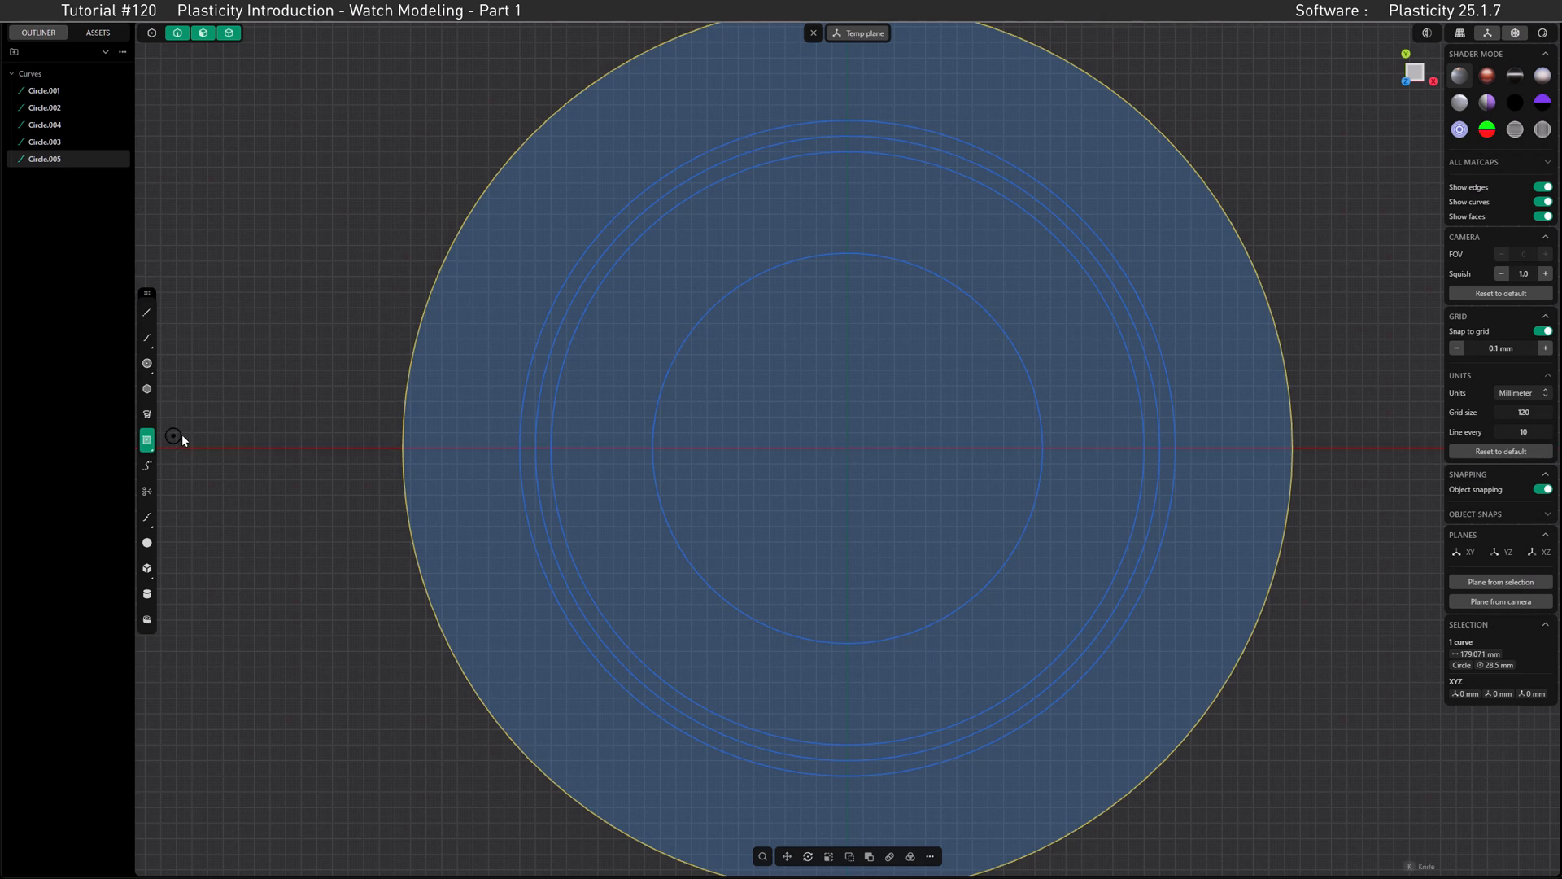
click(847, 447)
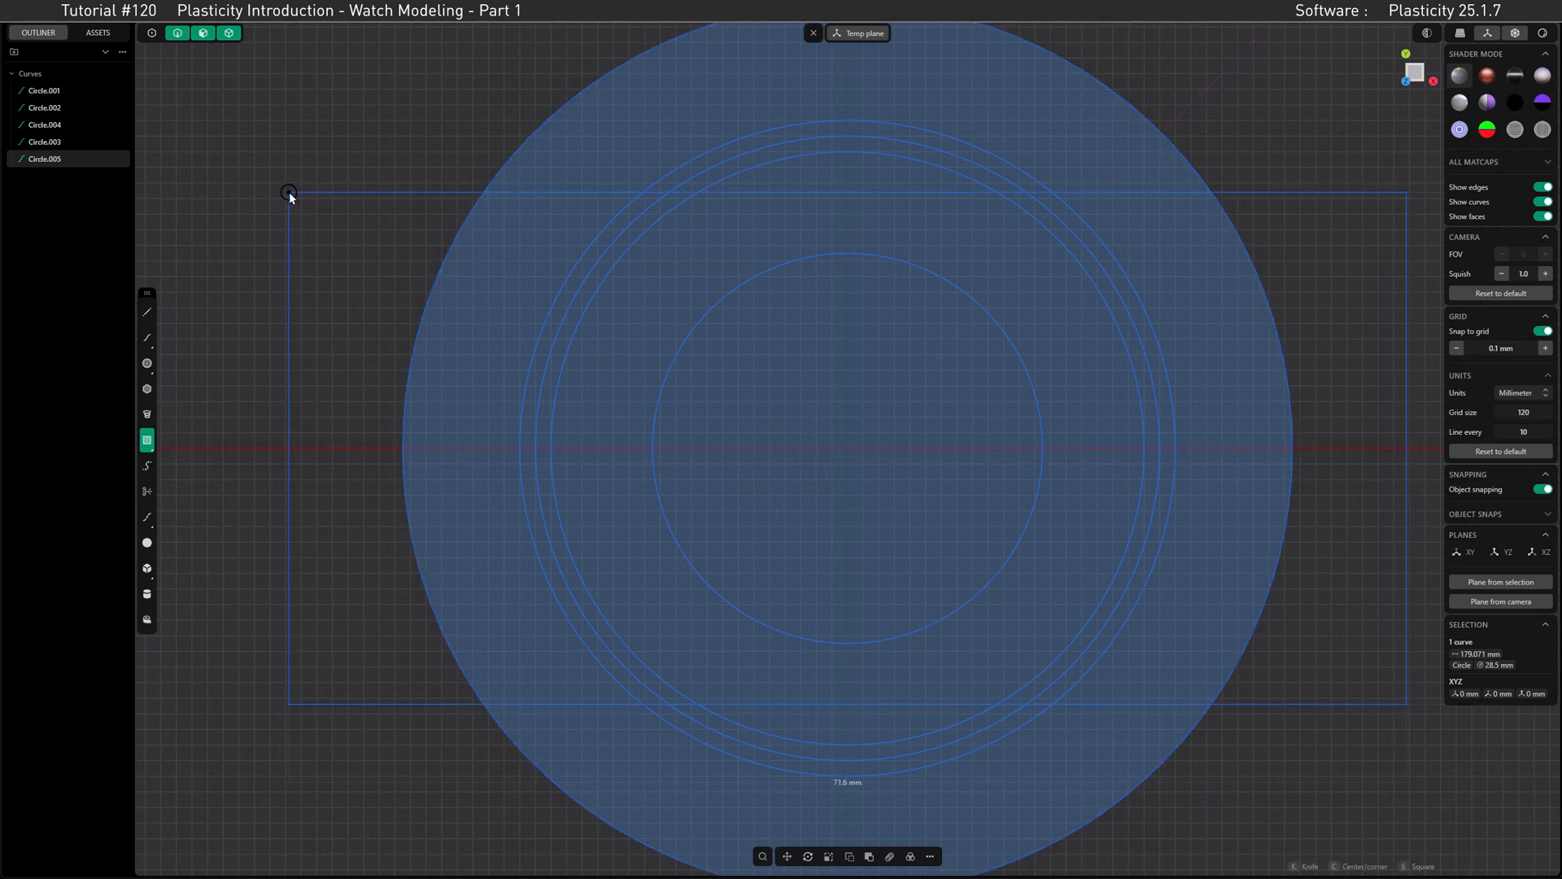
key(Tab)
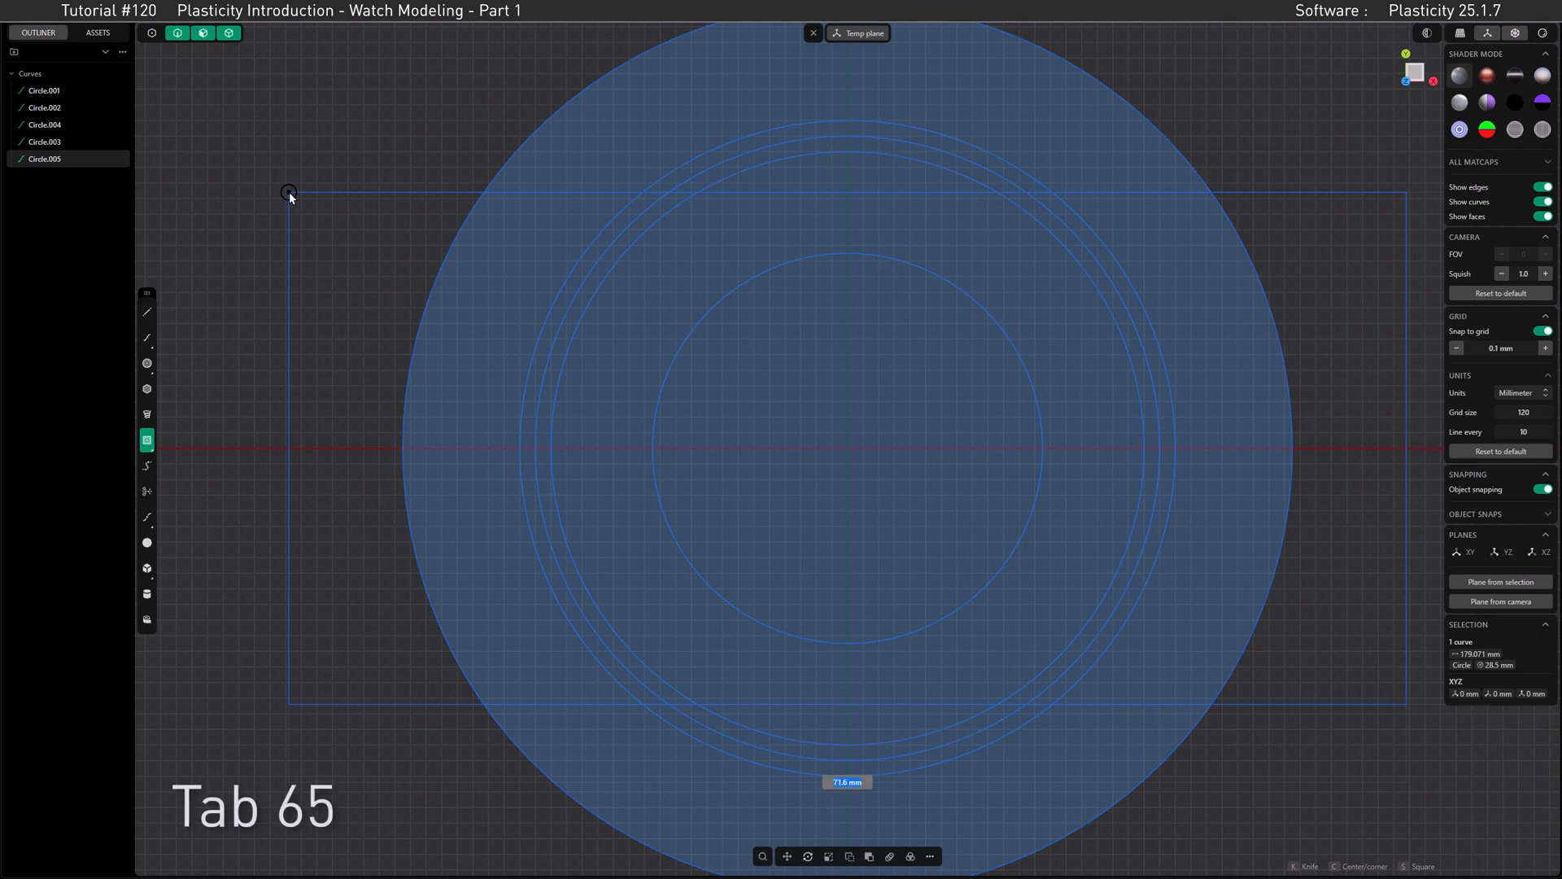
text(65)
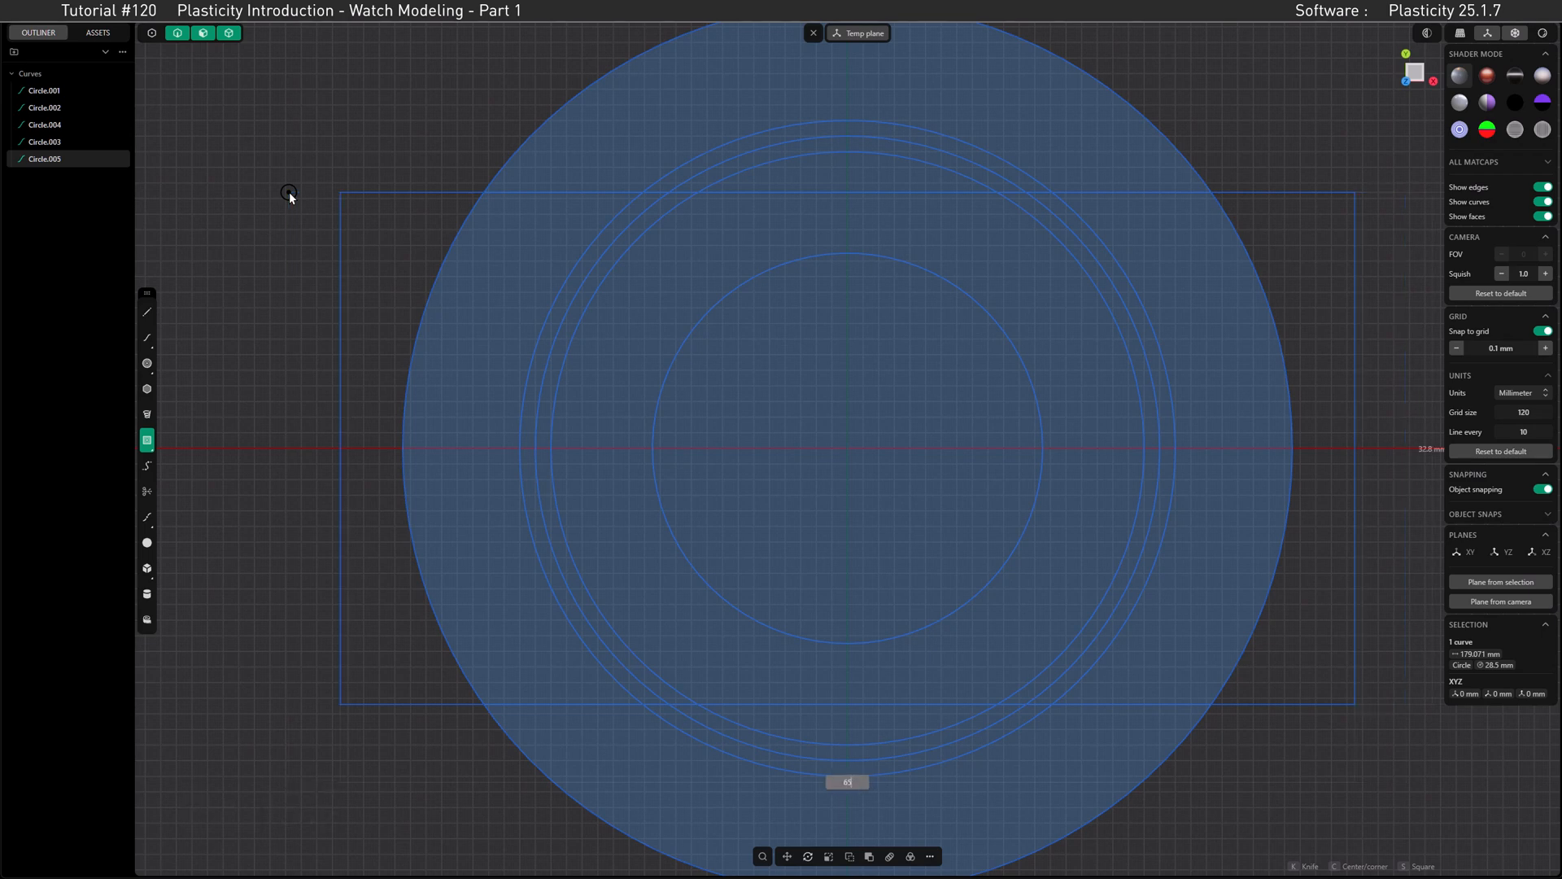
key(Tab)
text(22)
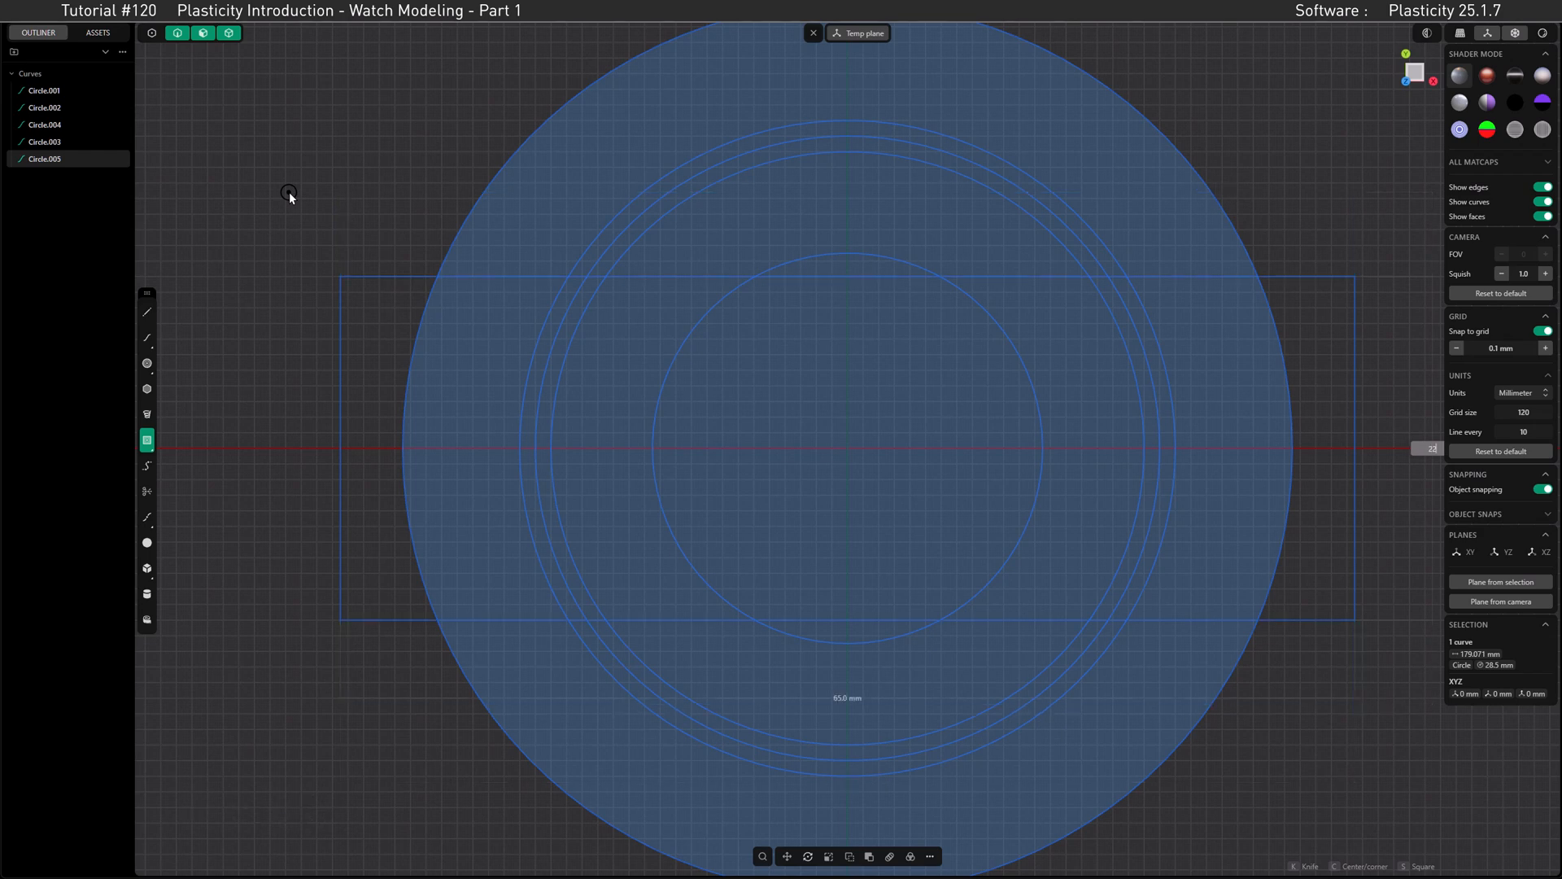
key(Return)
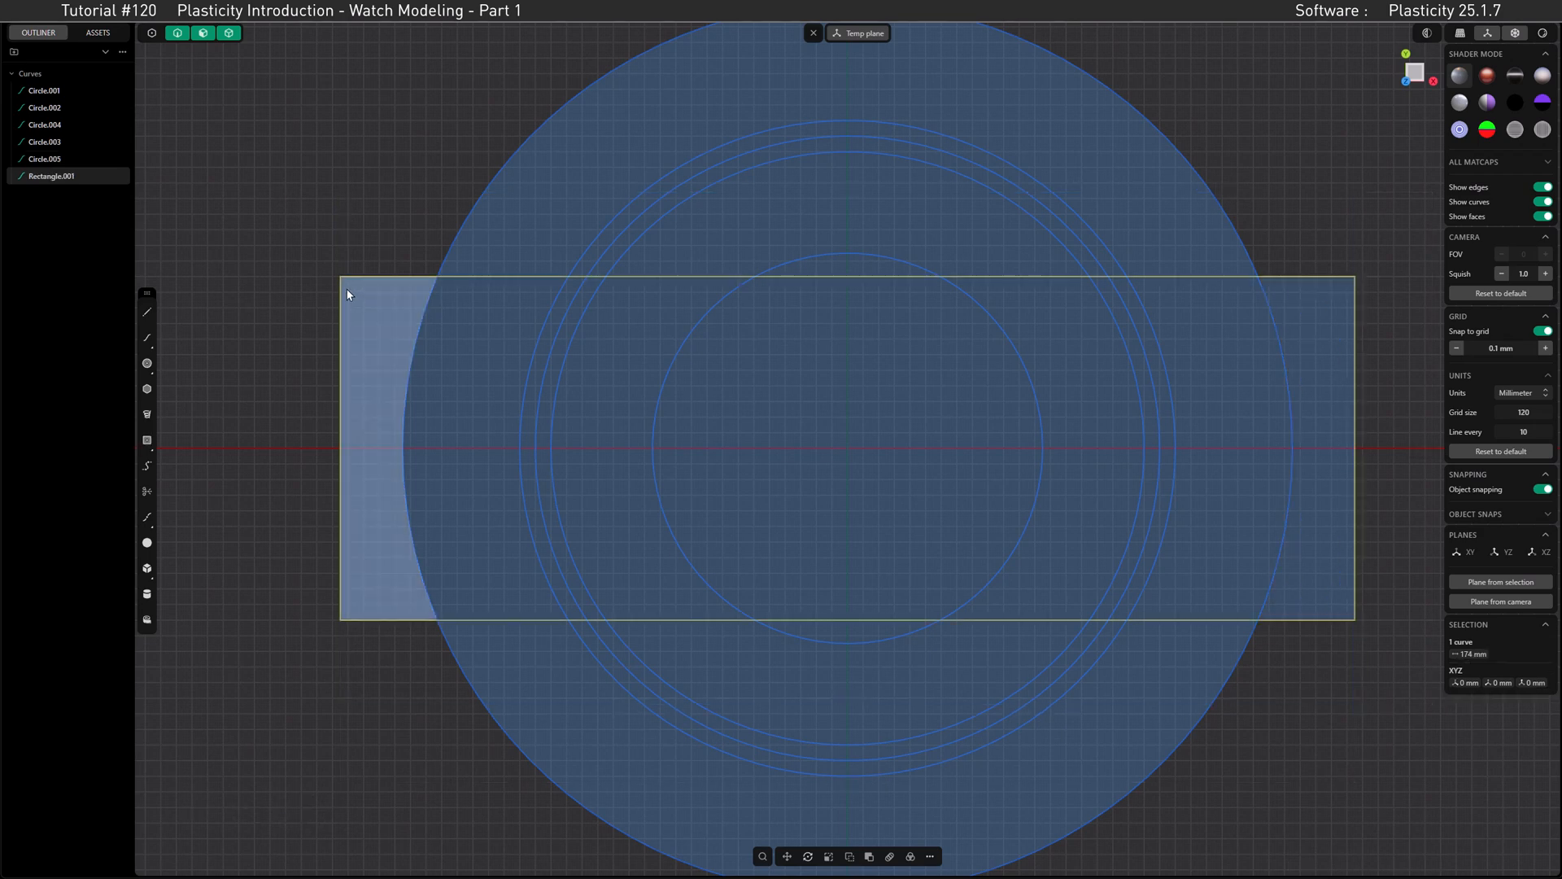
Step: Duplicate the rectangle in place and set the copy's height to 29 mm with the Dimension command
key(shift+d)
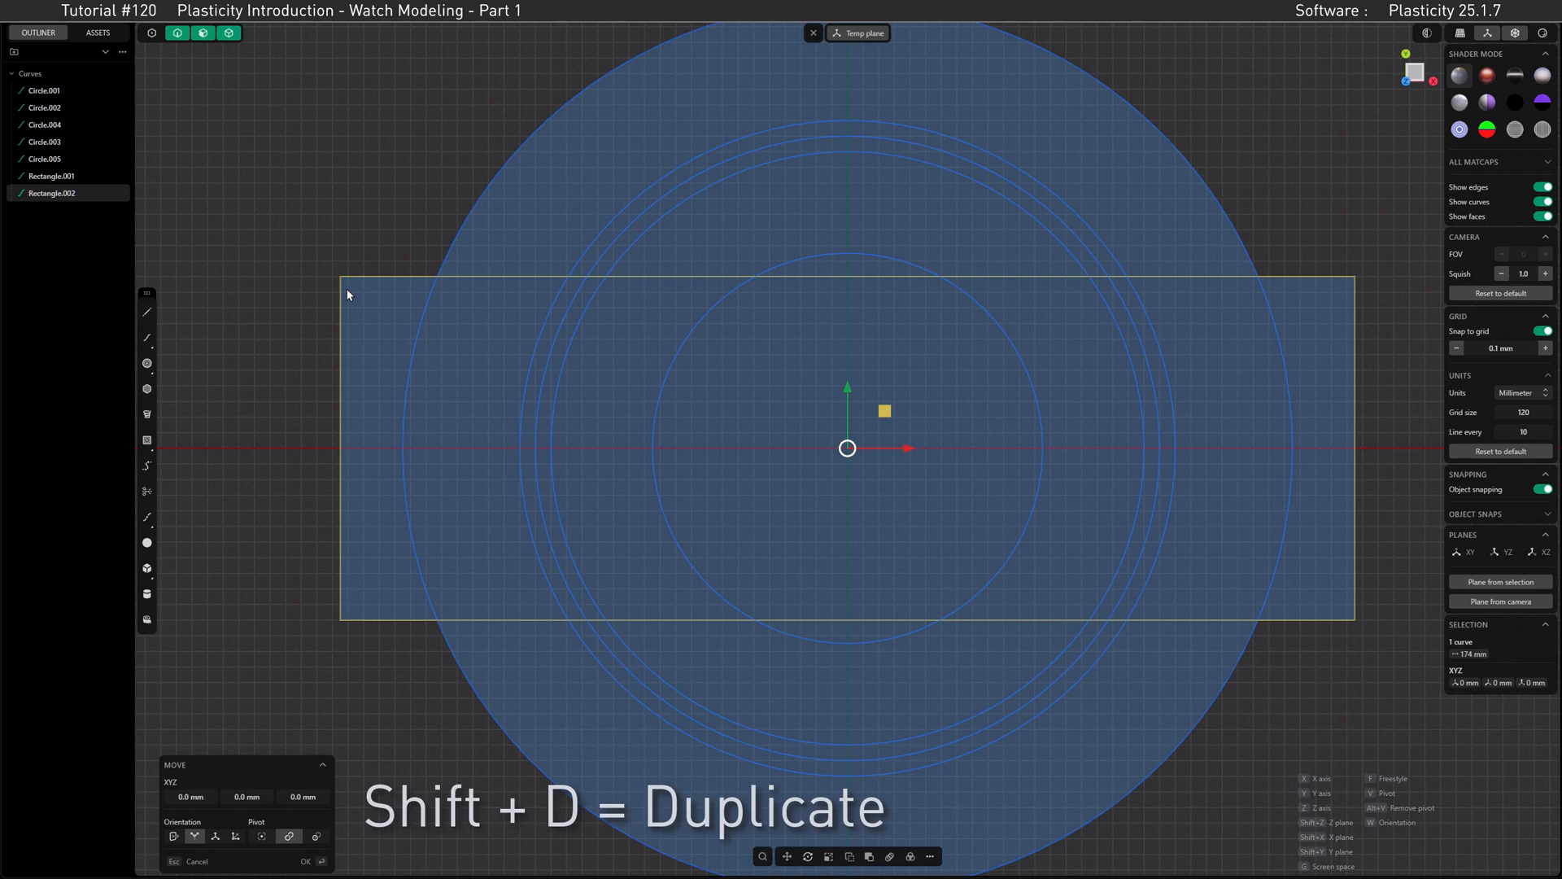
key(Return)
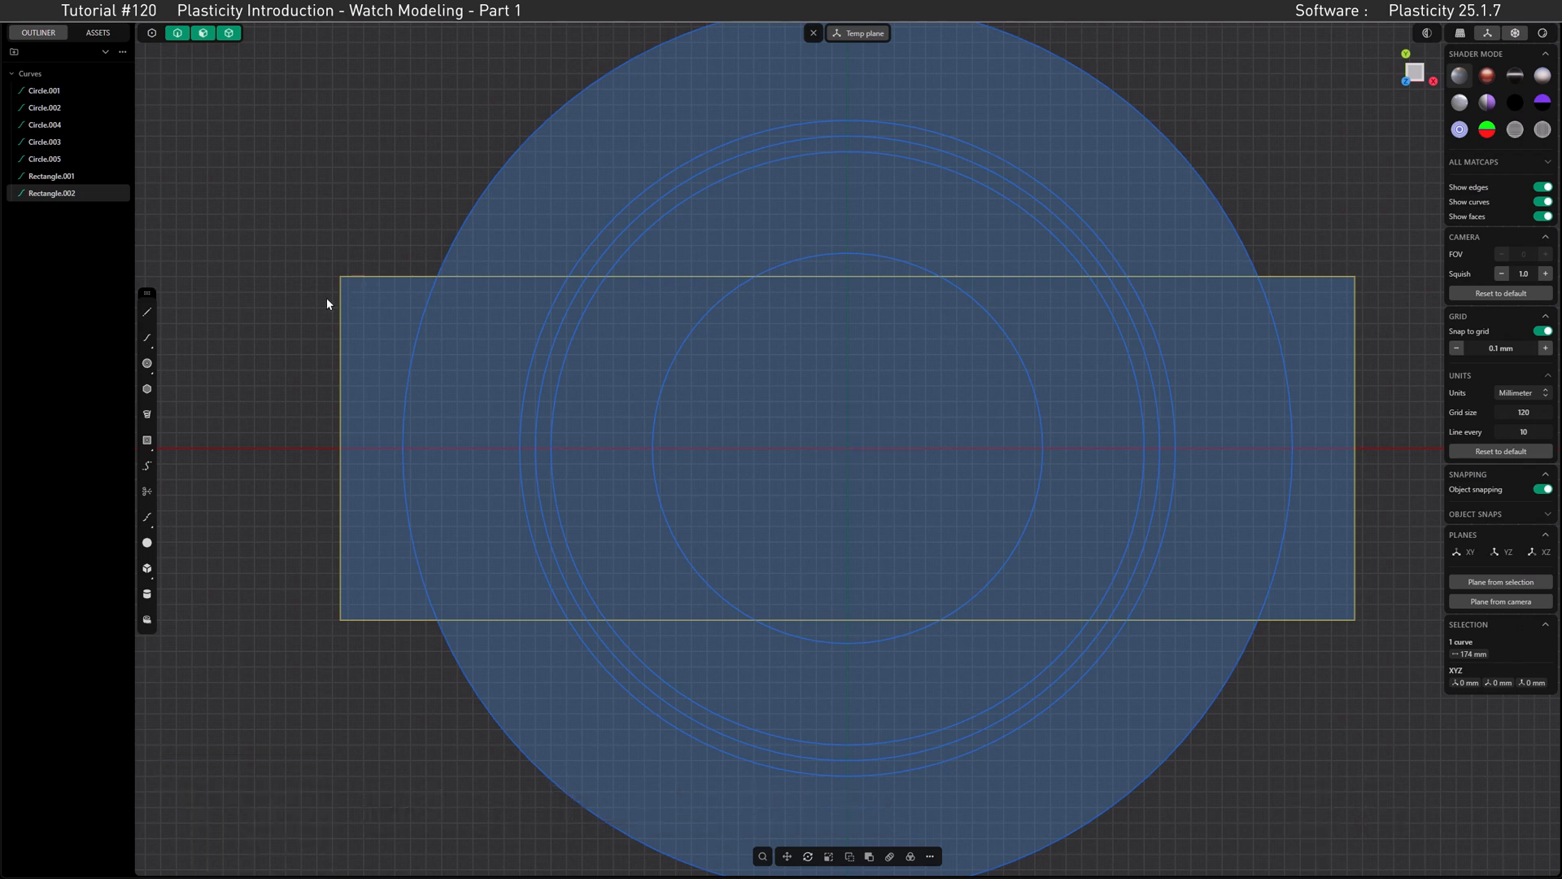
key(f)
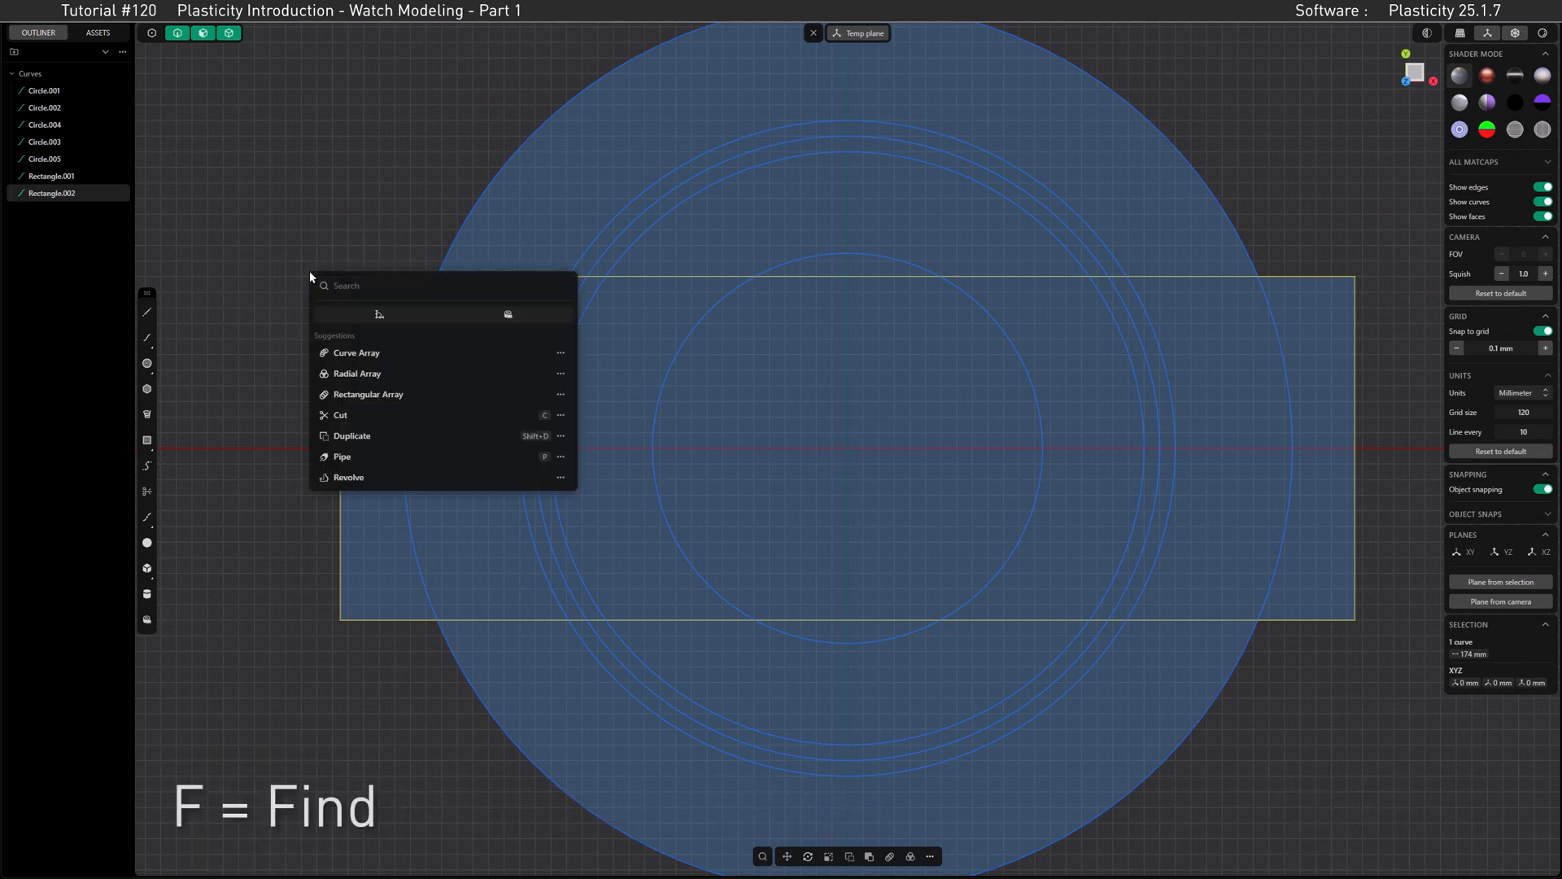
click(362, 317)
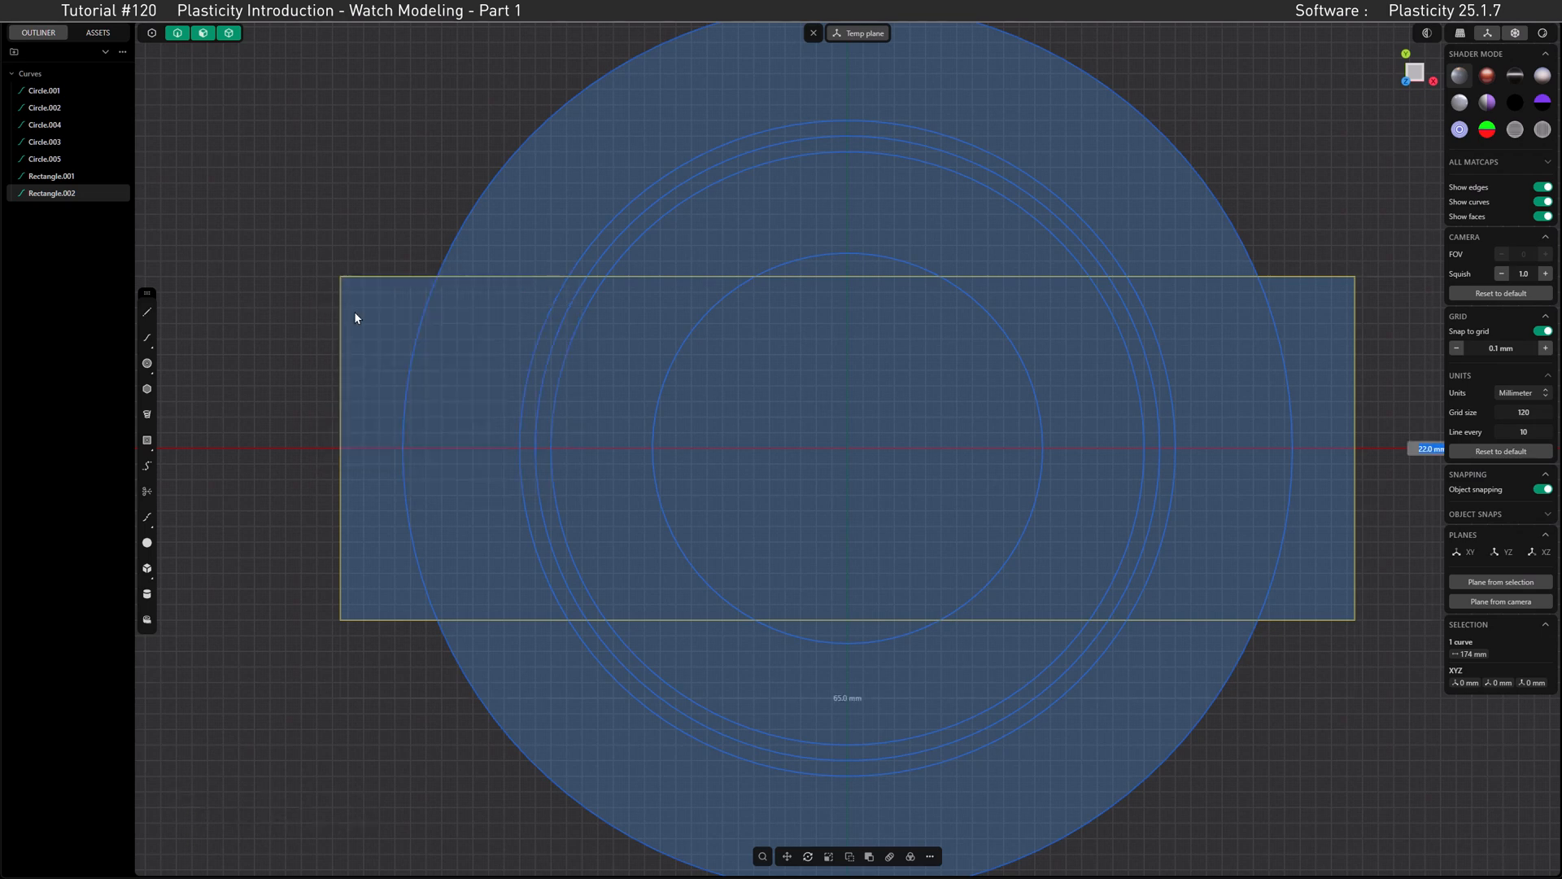
text(29)
key(Return)
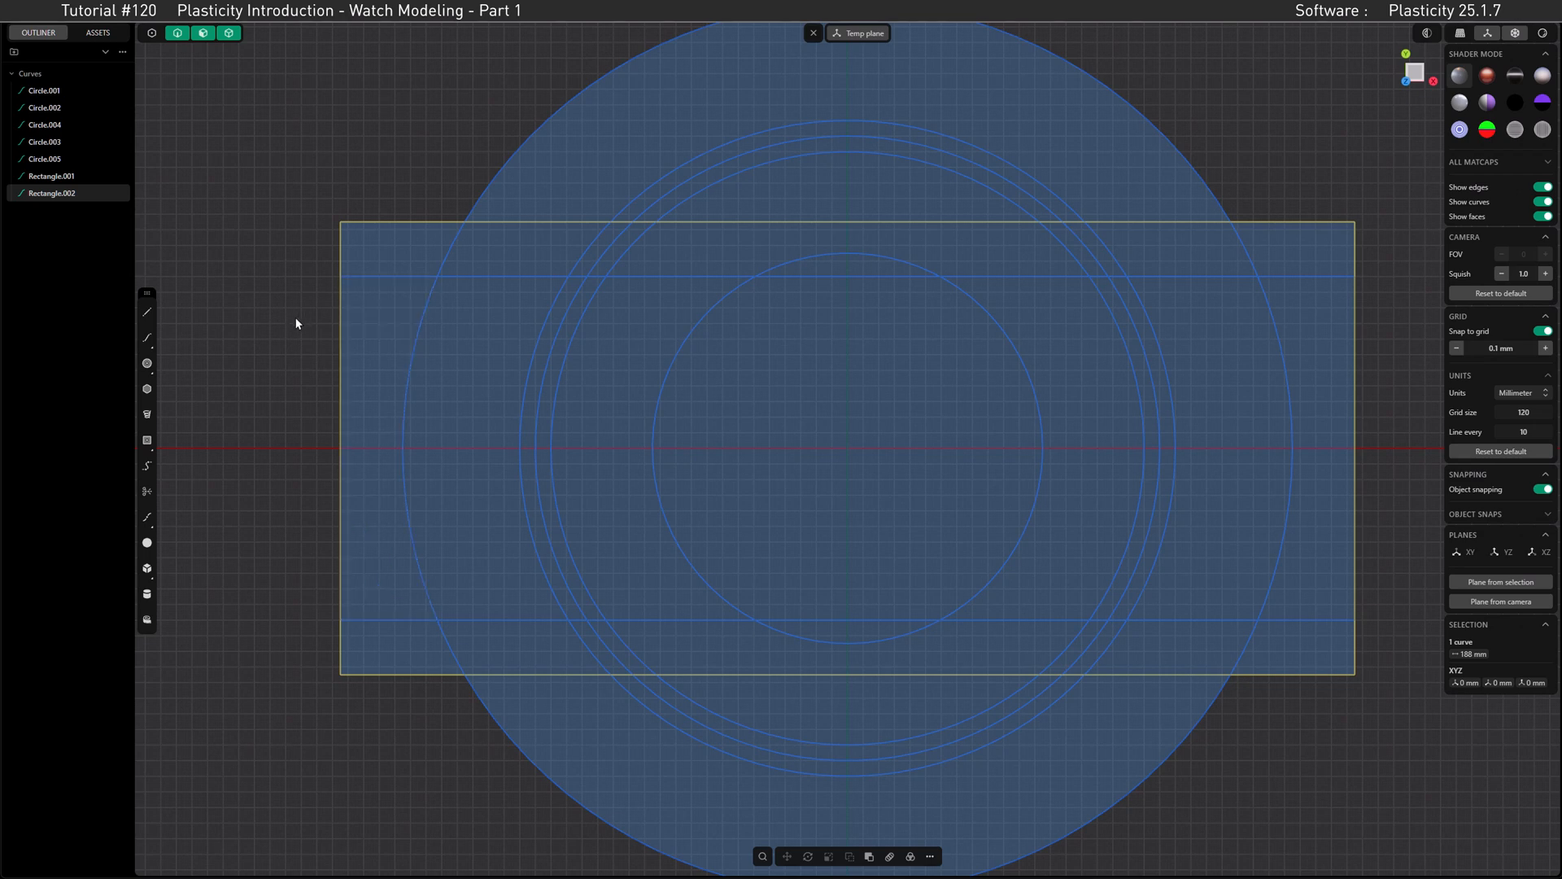
Step: Draw a 3.5 mm vertical line from the 21 mm radius circle's upper-left crossing with the inner rectangle up to the outer rectangle
click(147, 314)
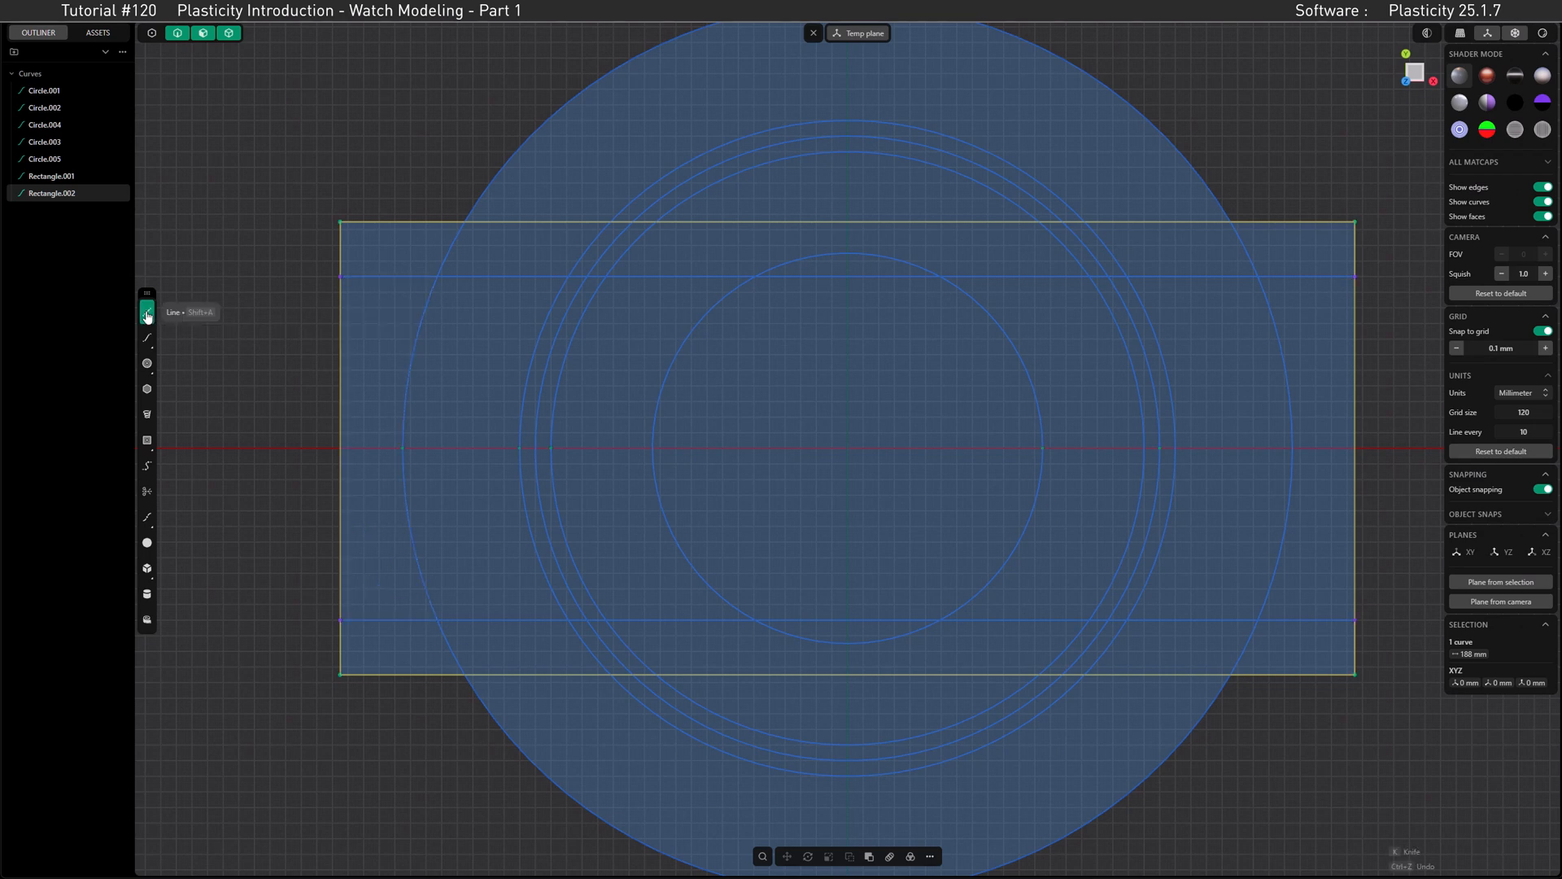
click(568, 277)
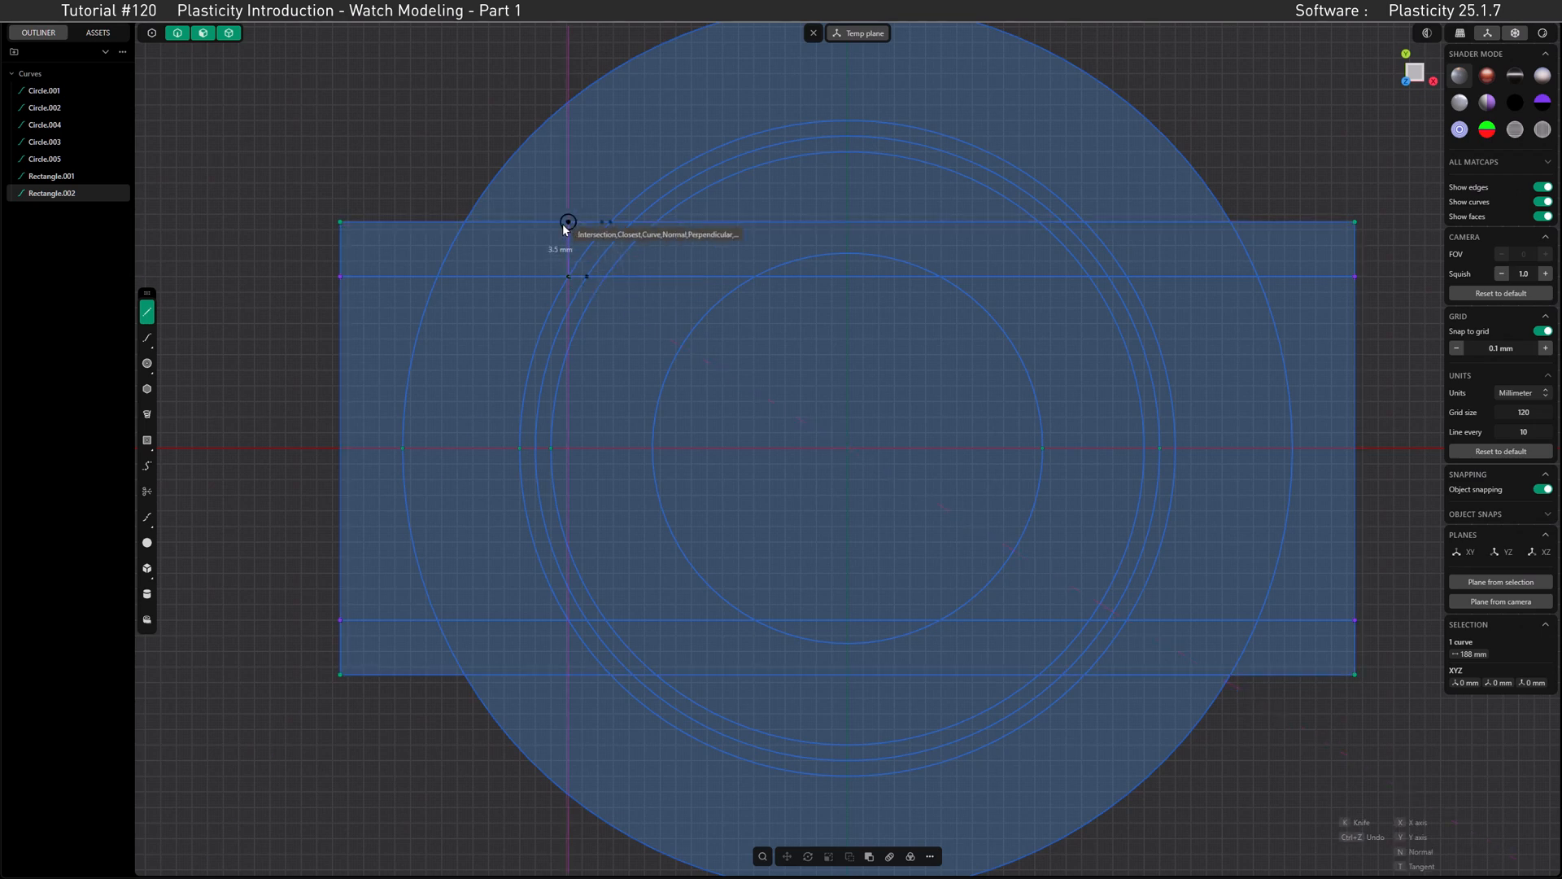
click(564, 226)
key(Return)
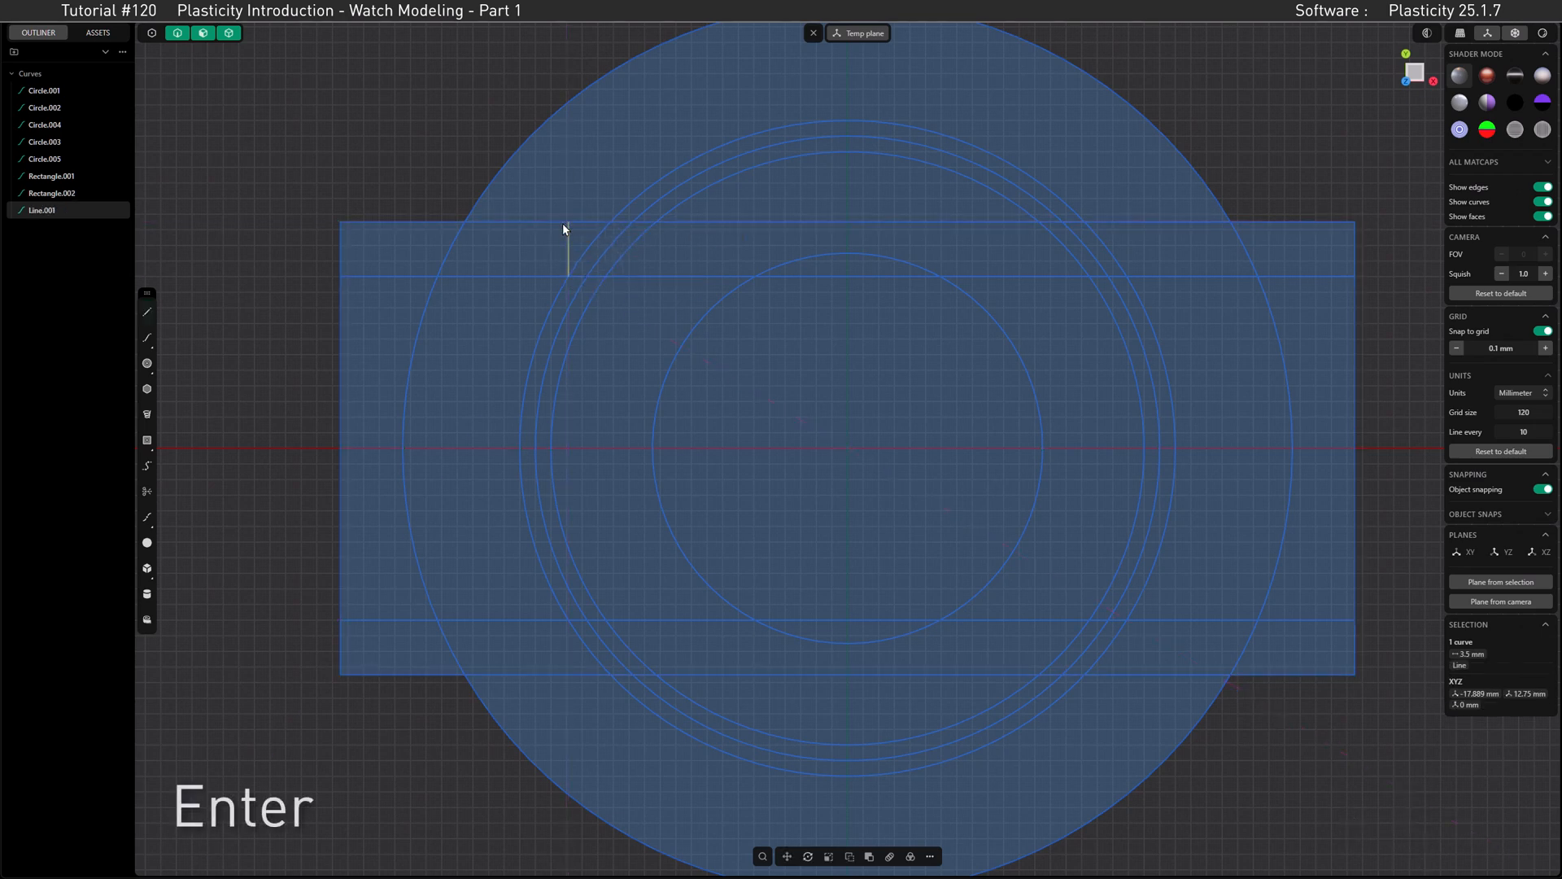
Step: Draw a control point curve from the 57 mm circle's crossing with the taller rectangle, via the short line's upper end, to the 21 mm radius circle
click(148, 340)
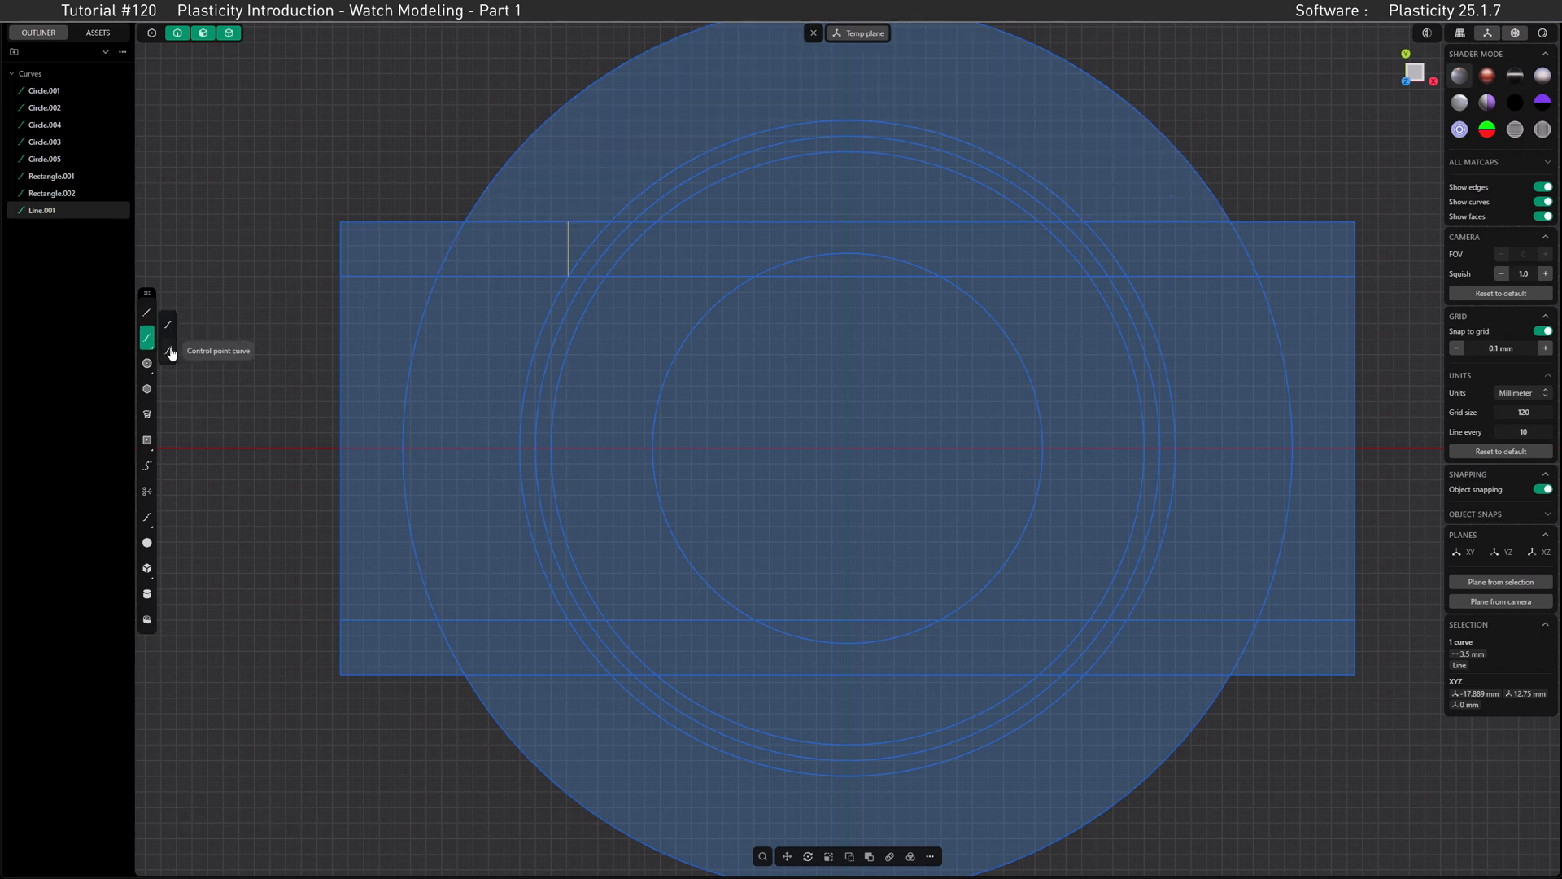
click(169, 351)
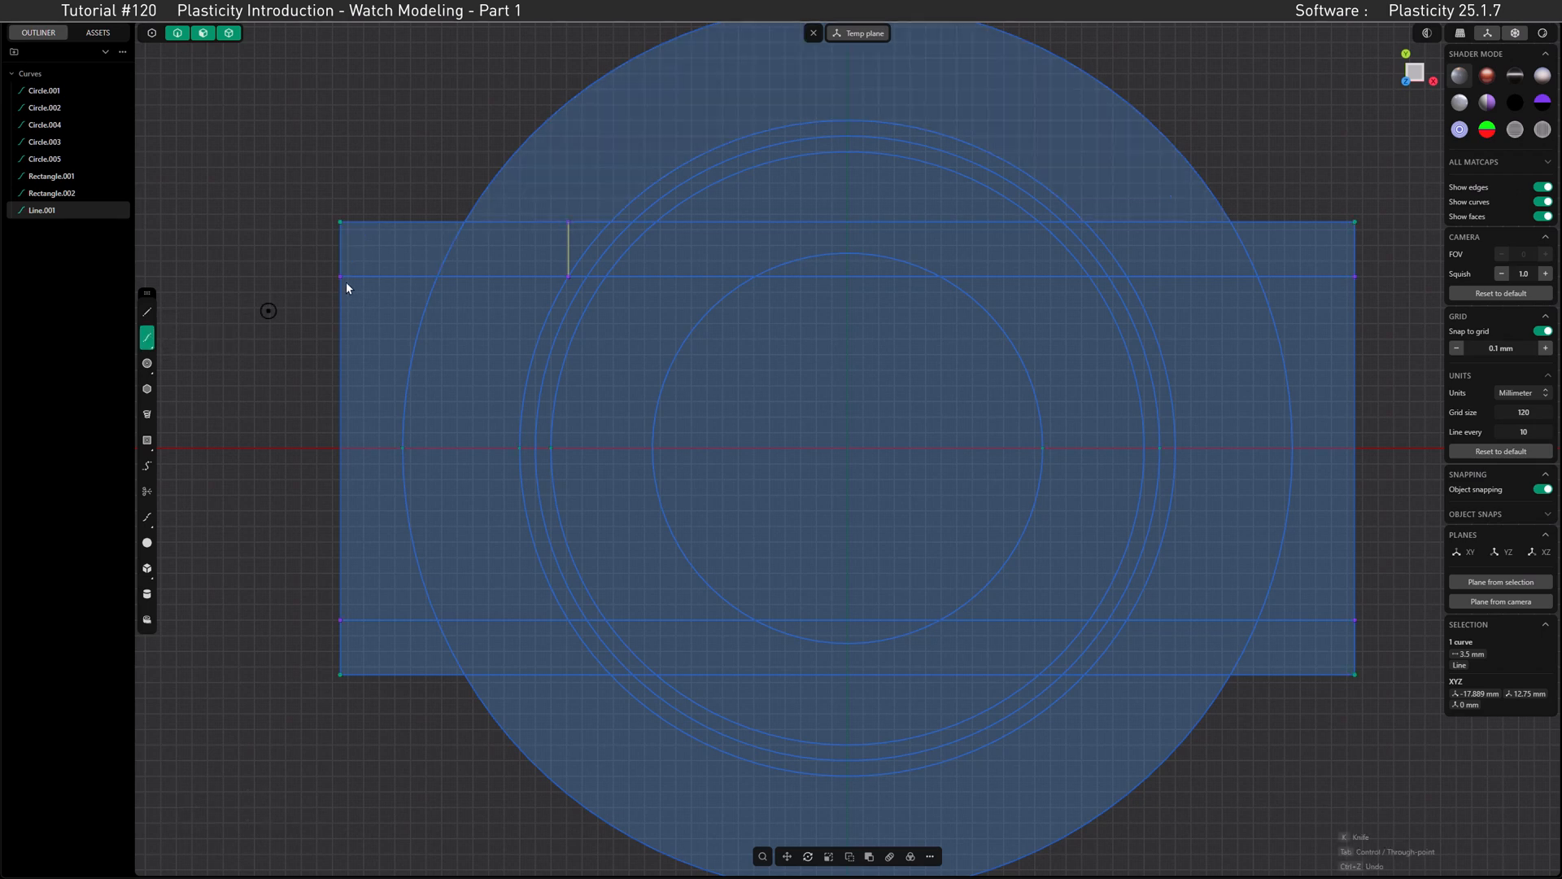
click(465, 221)
click(569, 221)
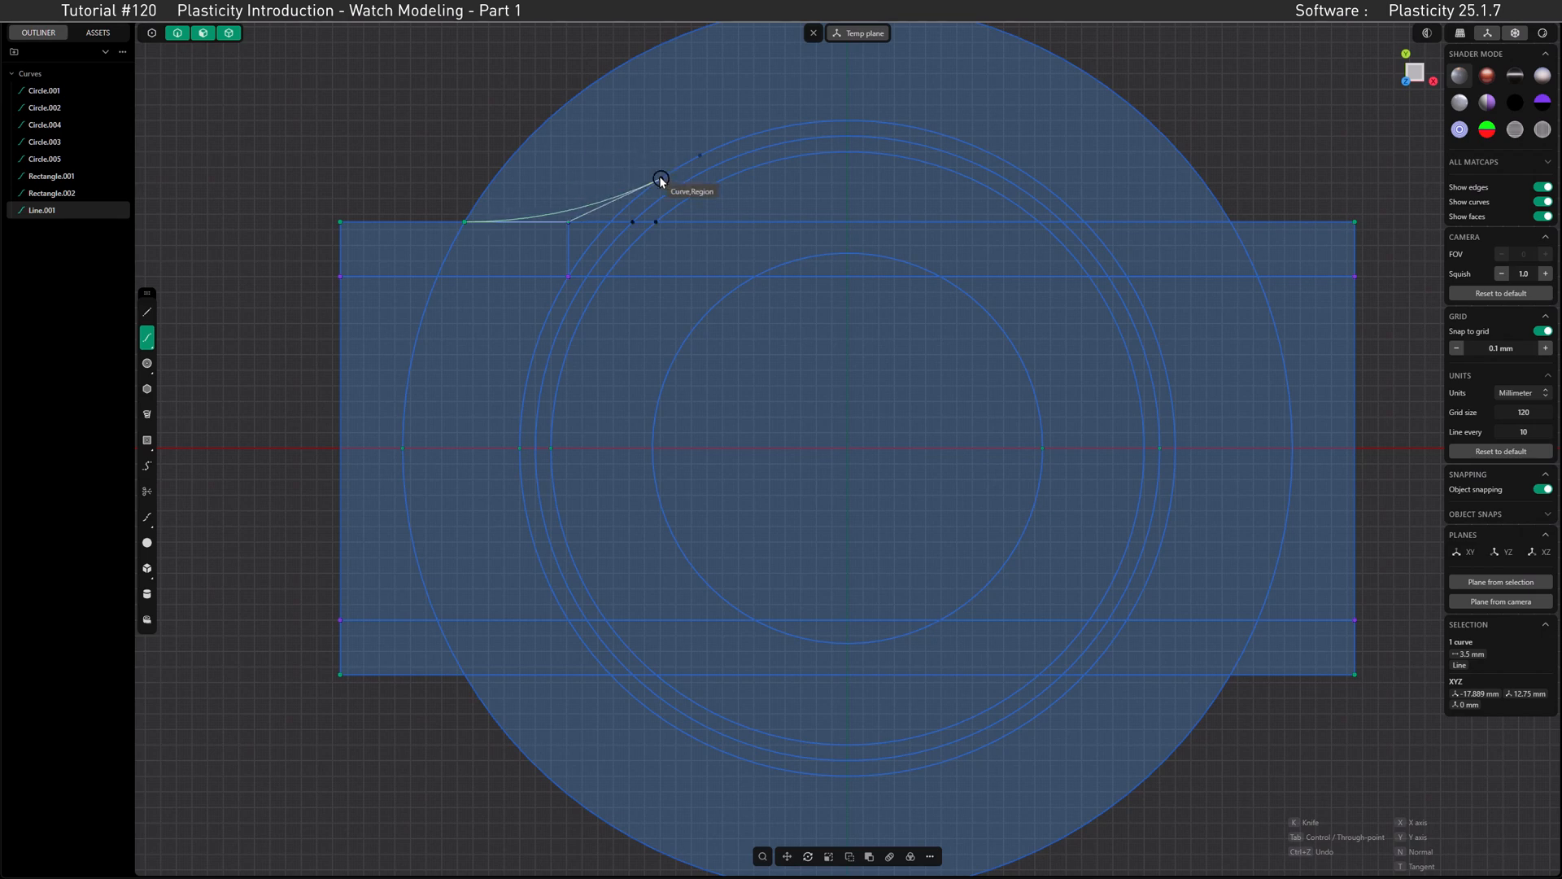
click(699, 155)
key(Return)
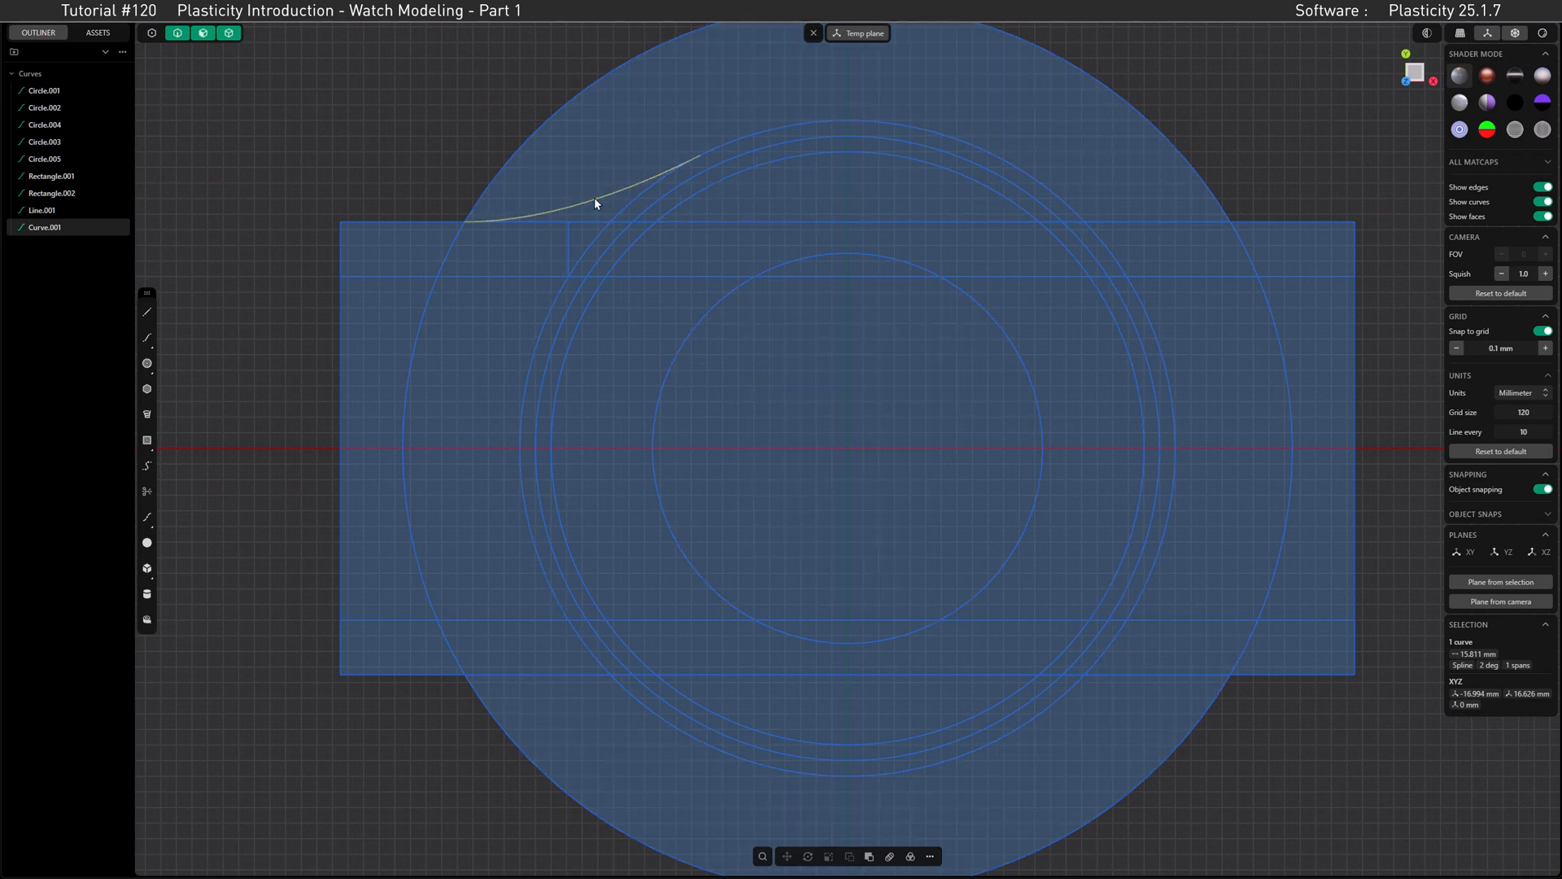
Step: Mirror the curve to the opposite side along X, and mirror both upper curves to the lower half along Y
key(alt+x)
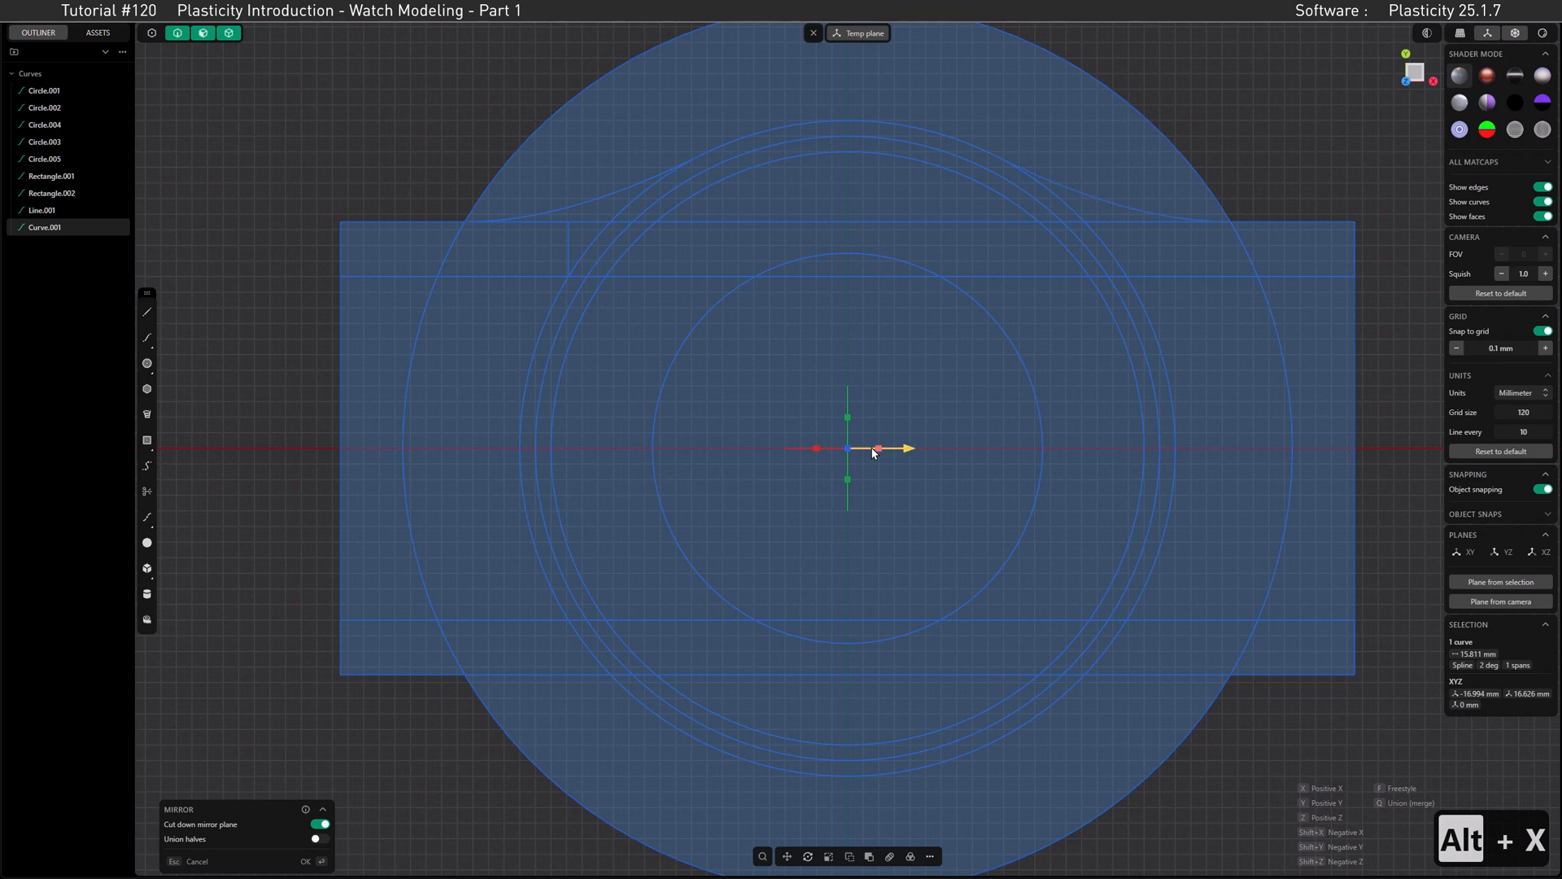
click(1081, 179)
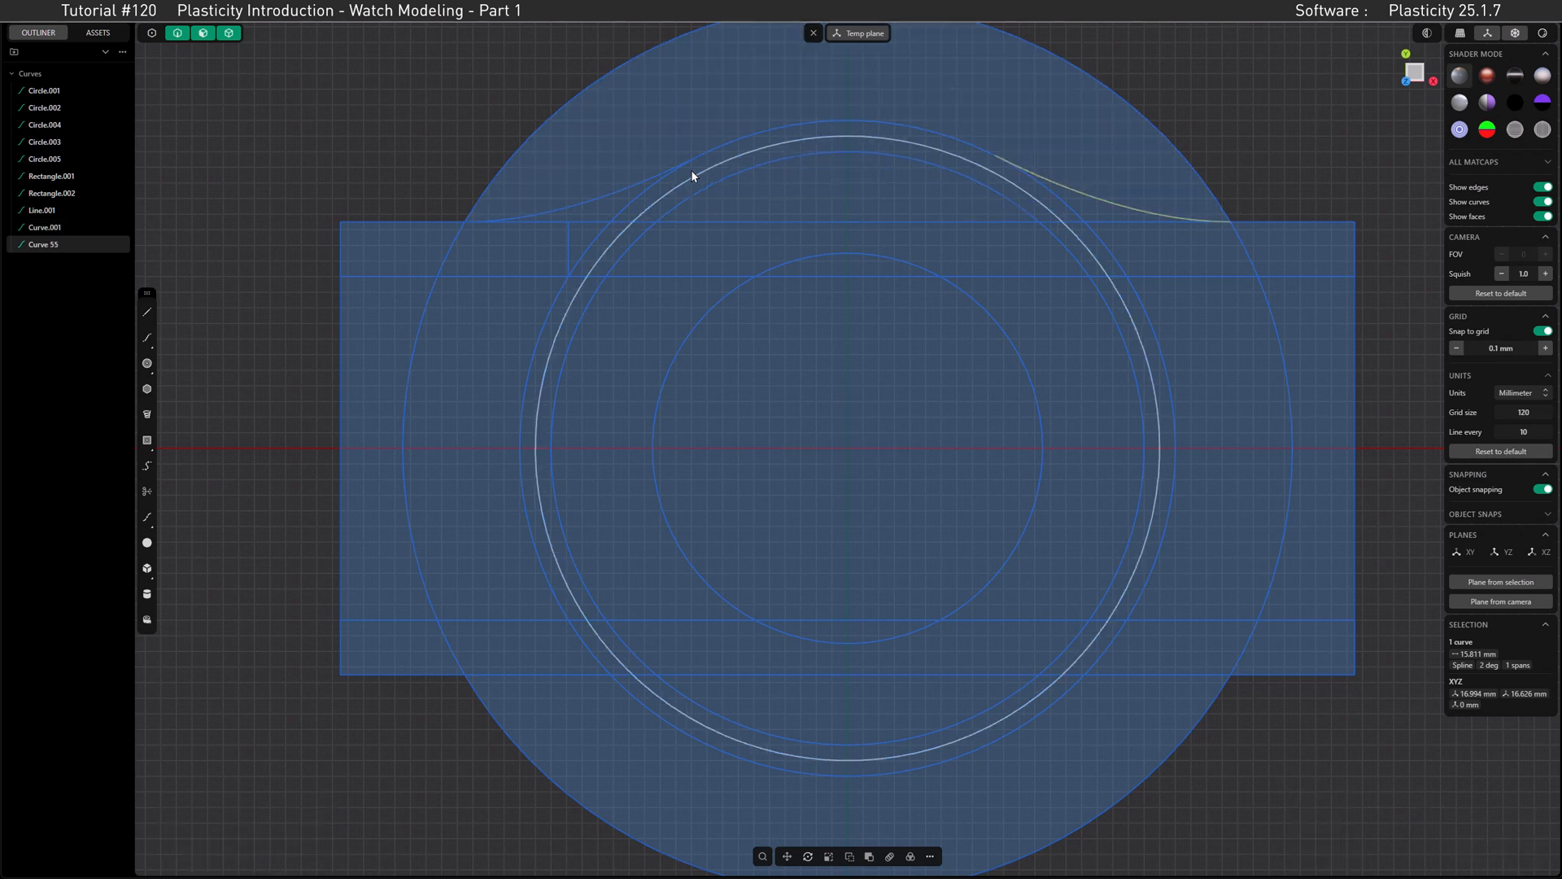
shift+click(623, 196)
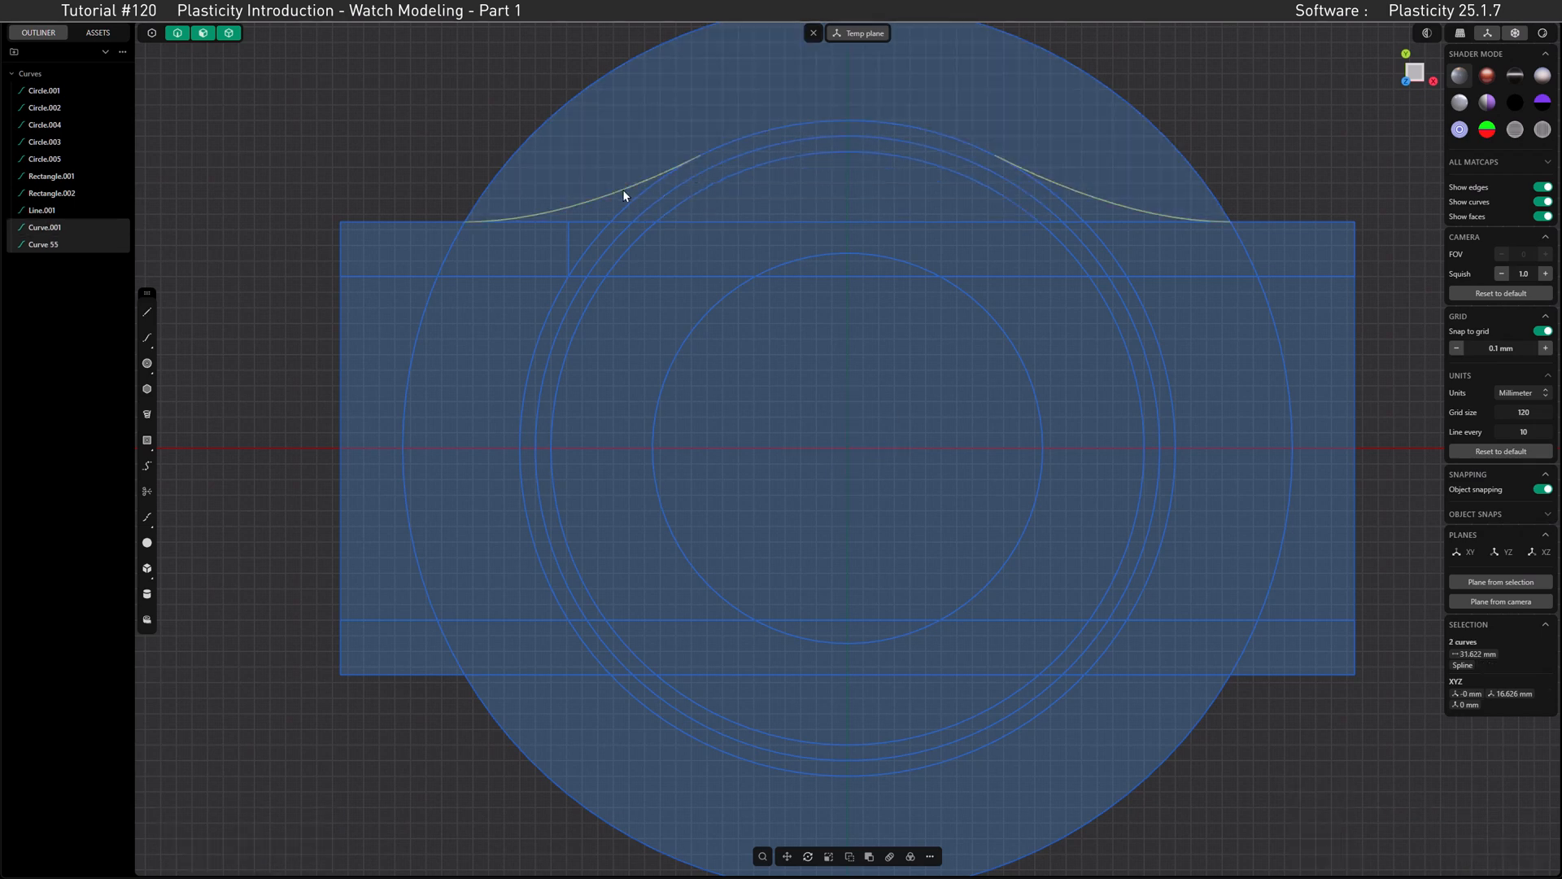
key(alt+x)
click(847, 480)
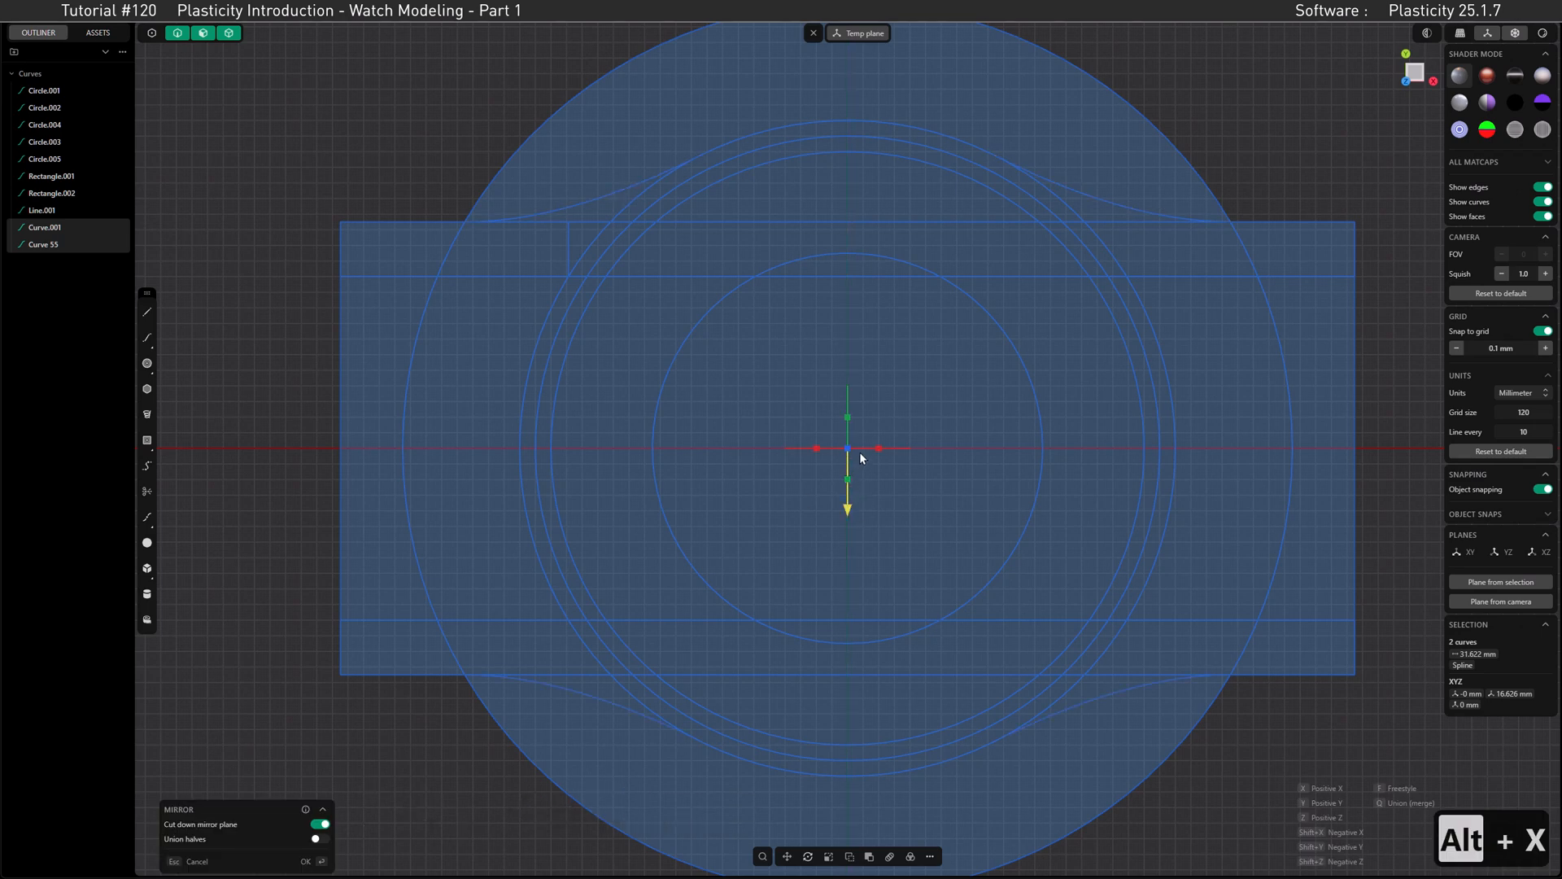
click(859, 452)
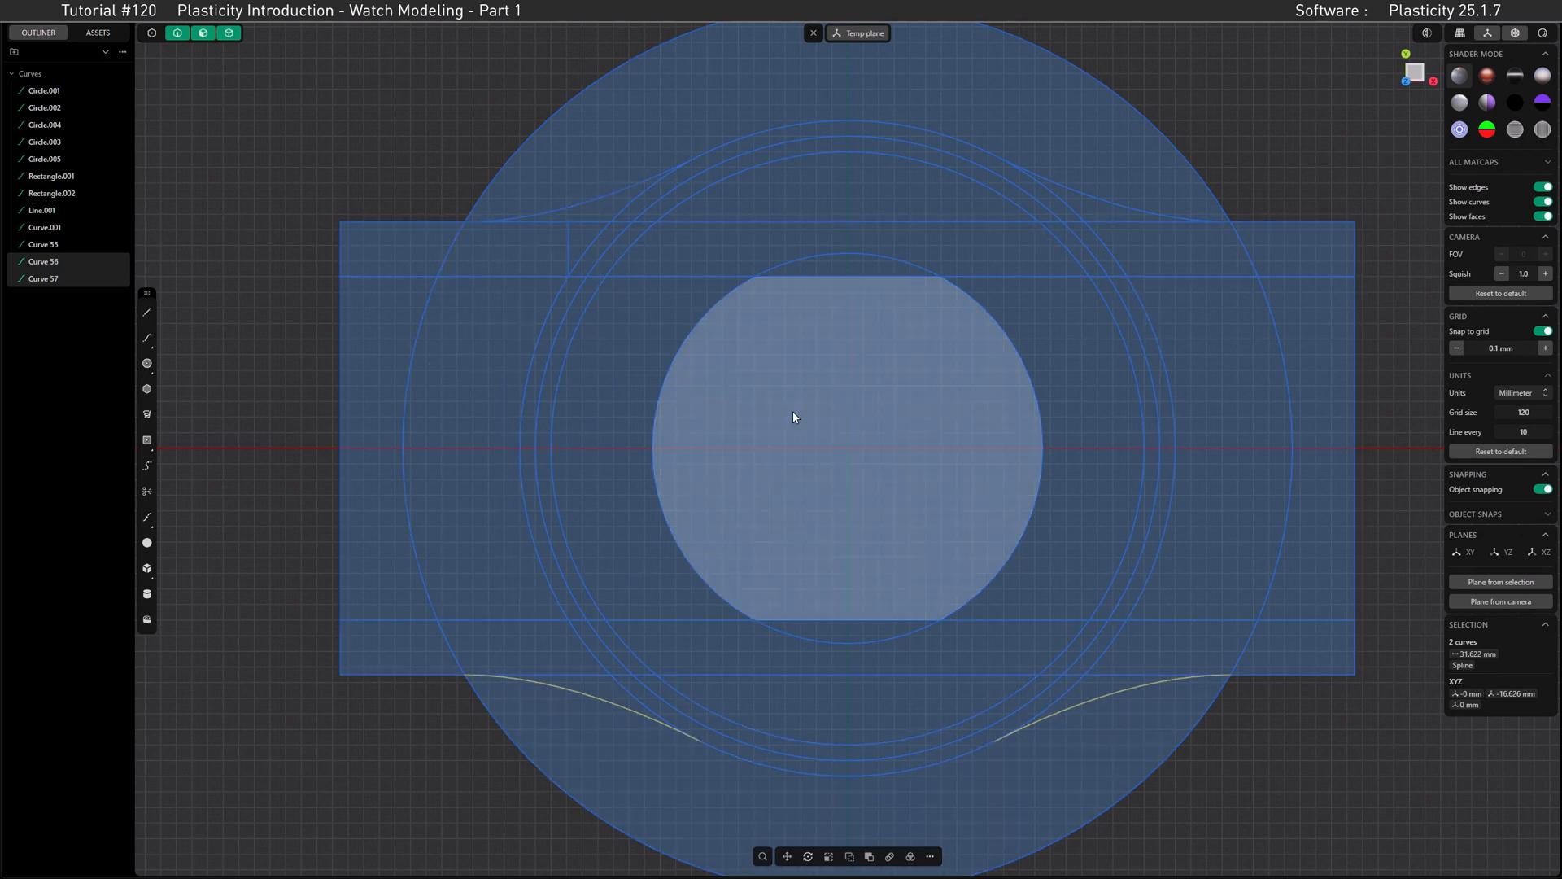
Step: Try to extrude the region inside the innermost circle between the rectangle edges by about 12.3 mm
mouse_move(793, 412)
middle_down()
mouse_move(817, 403)
mouse_move(809, 265)
mouse_move(765, 331)
mouse_move(765, 306)
mouse_move(744, 355)
mouse_move(757, 373)
mouse_move(678, 402)
middle_up()
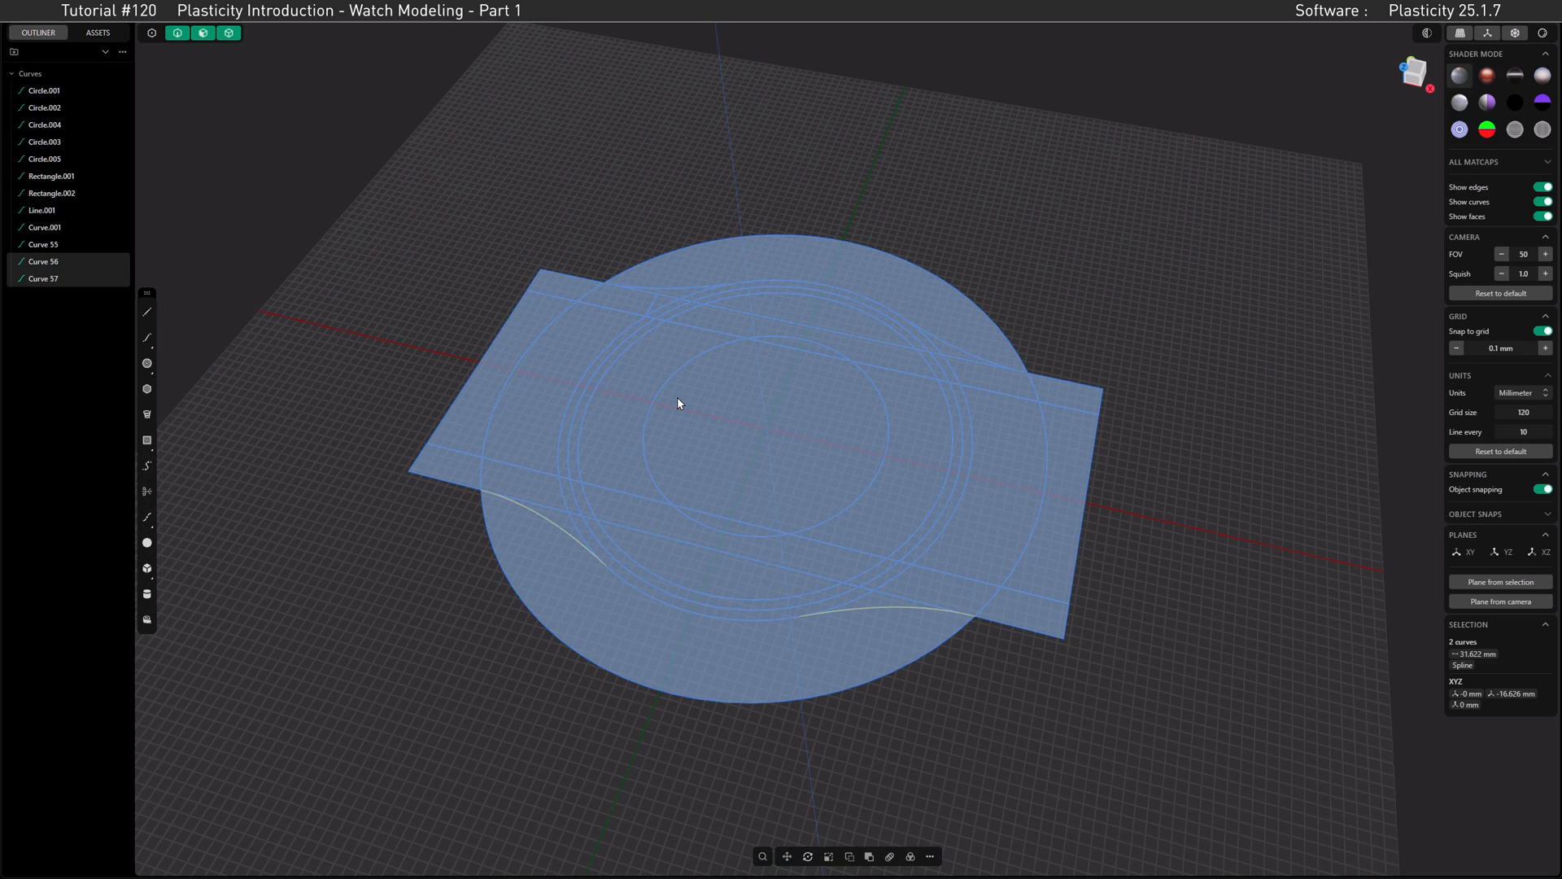
click(729, 399)
key(e)
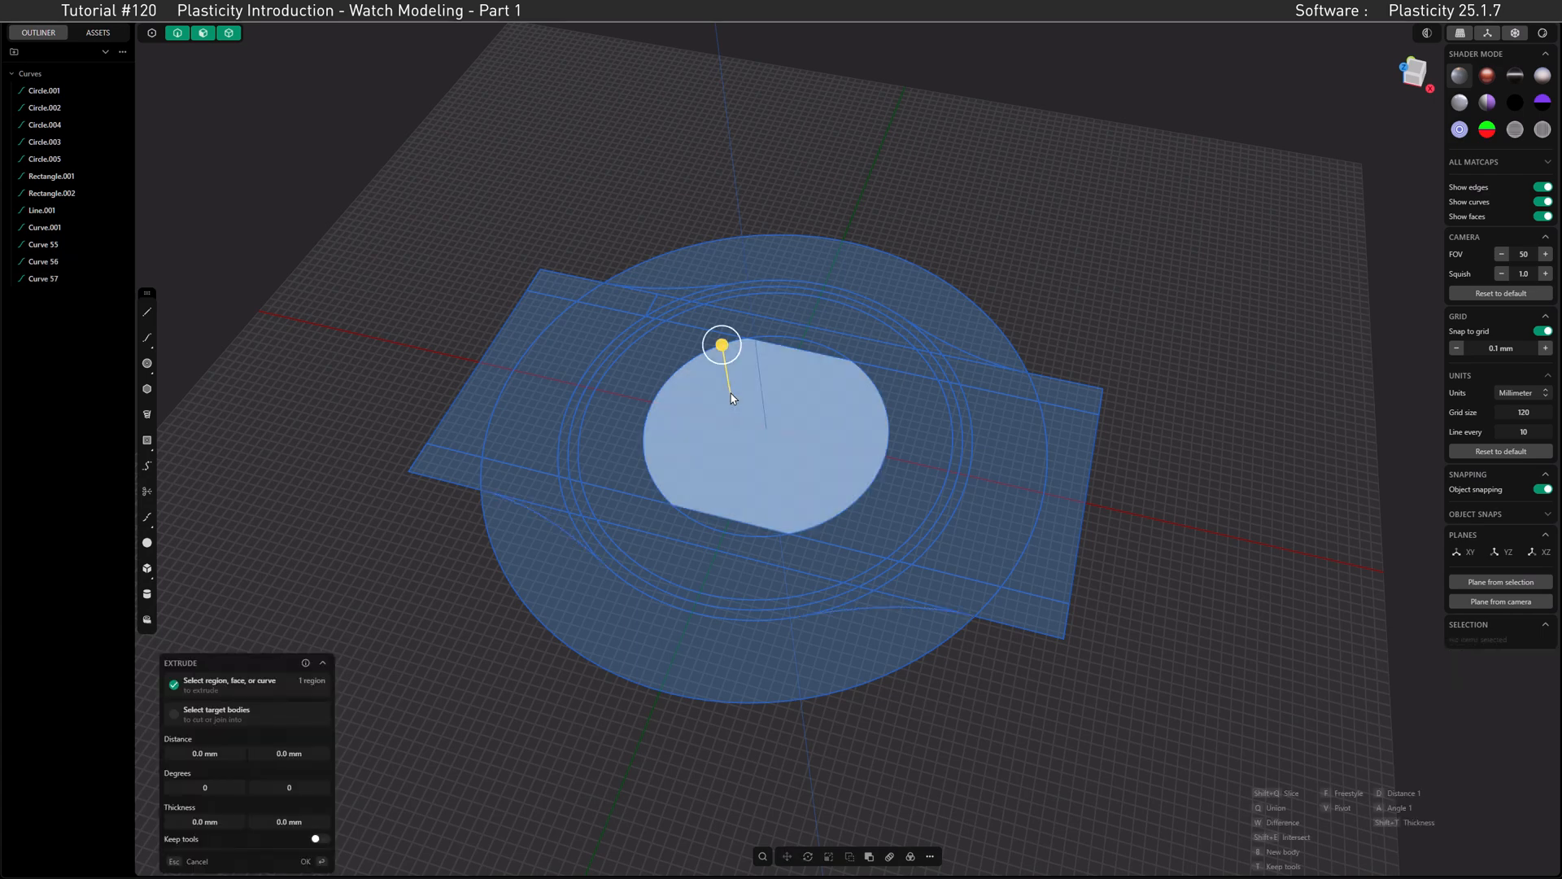
drag(722, 352, 708, 252)
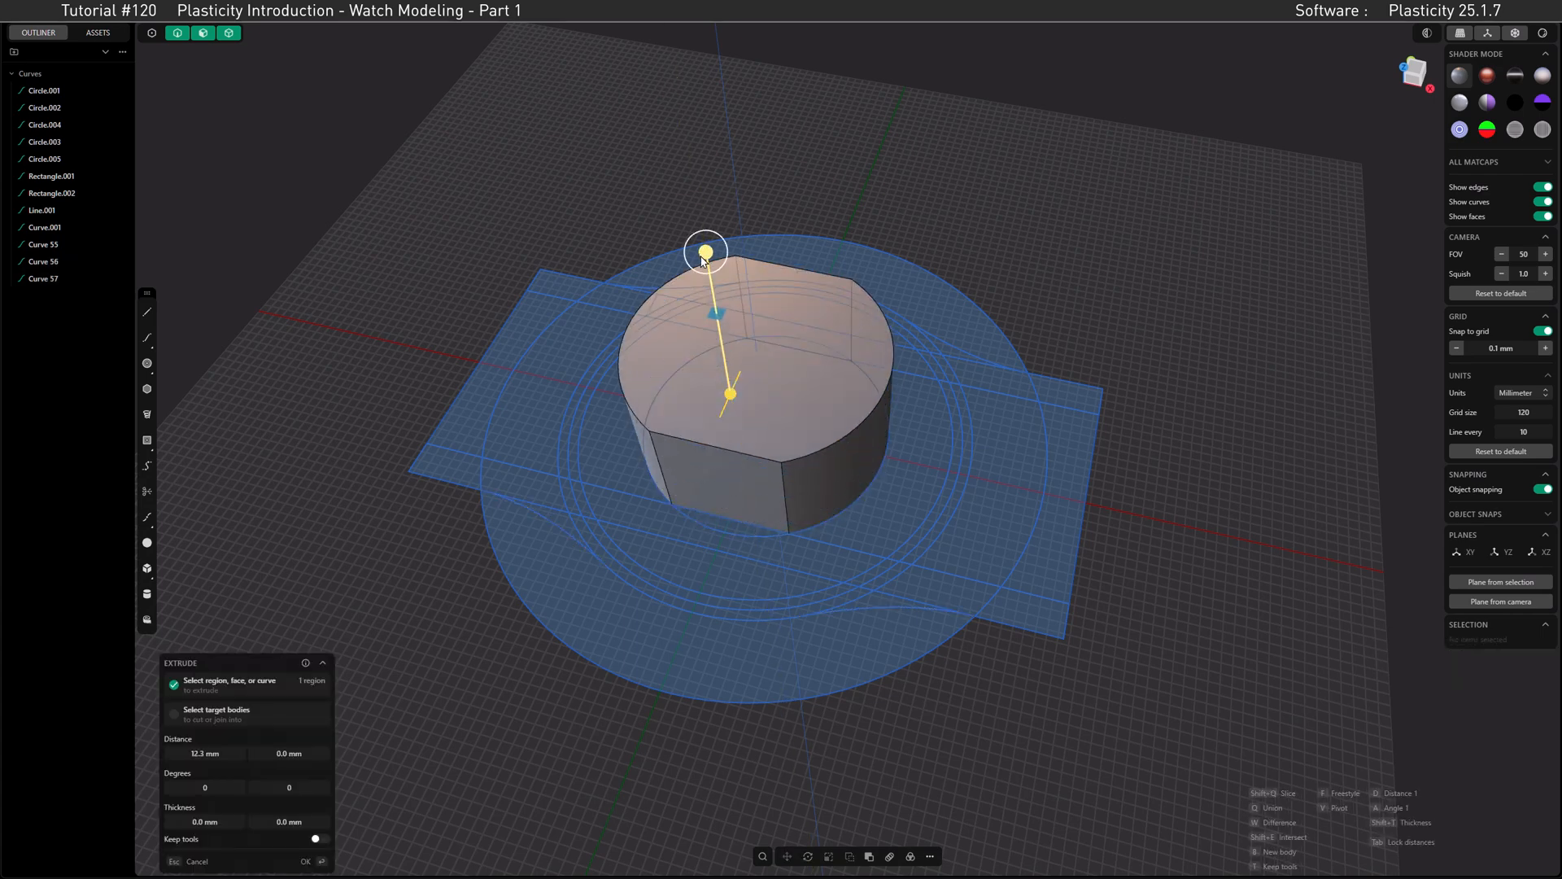
key(ctrl+z)
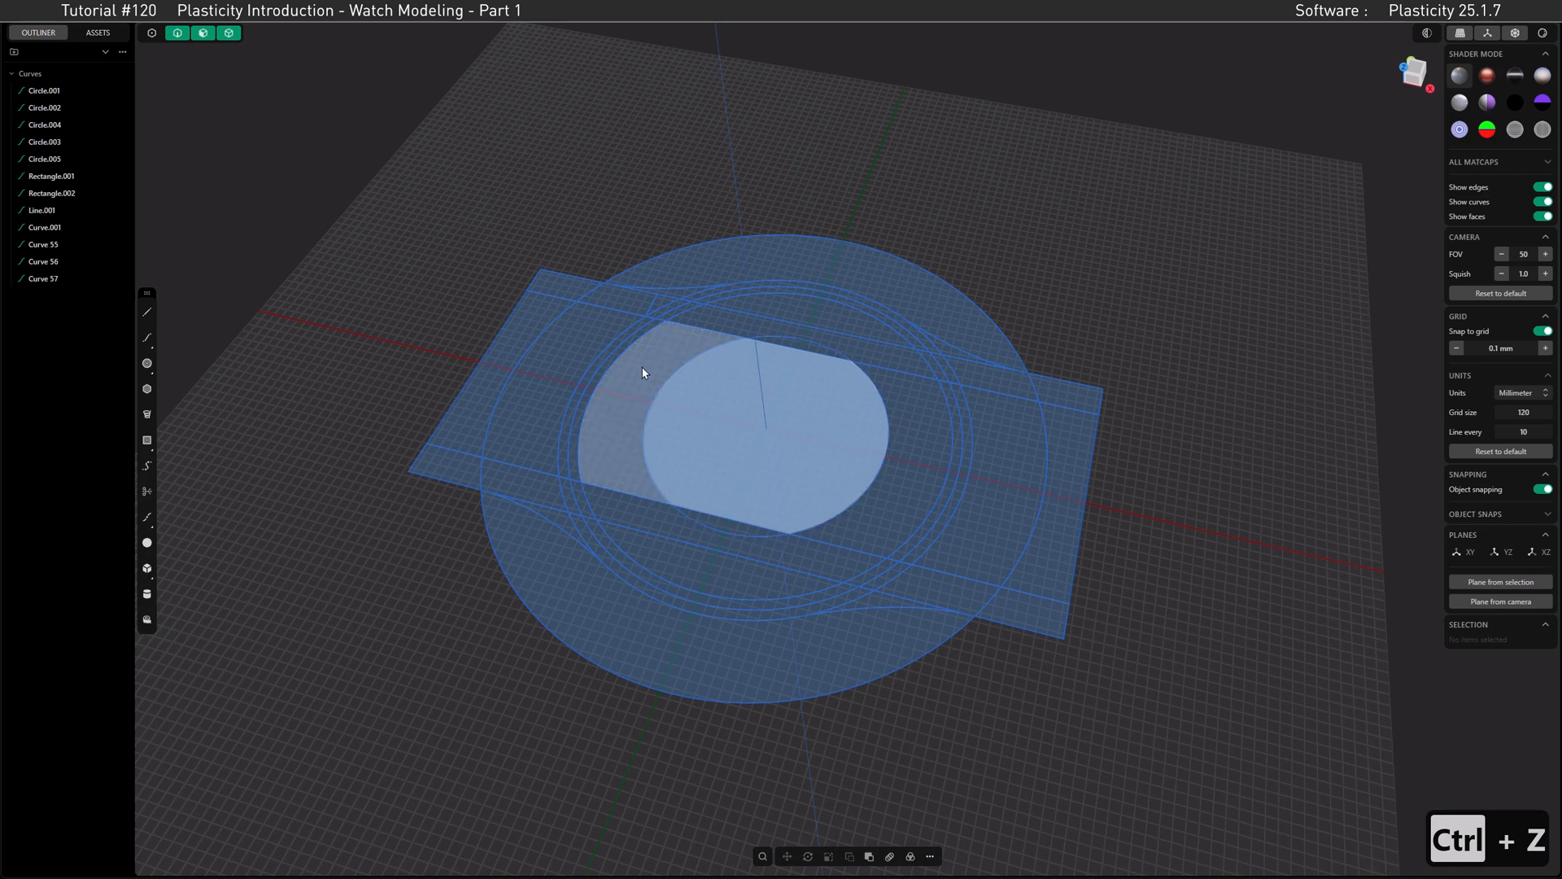
Step: Try to extrude the central region together with its adjacent regions by about 10 mm
shift+click(642, 367)
shift+click(716, 318)
shift+click(925, 416)
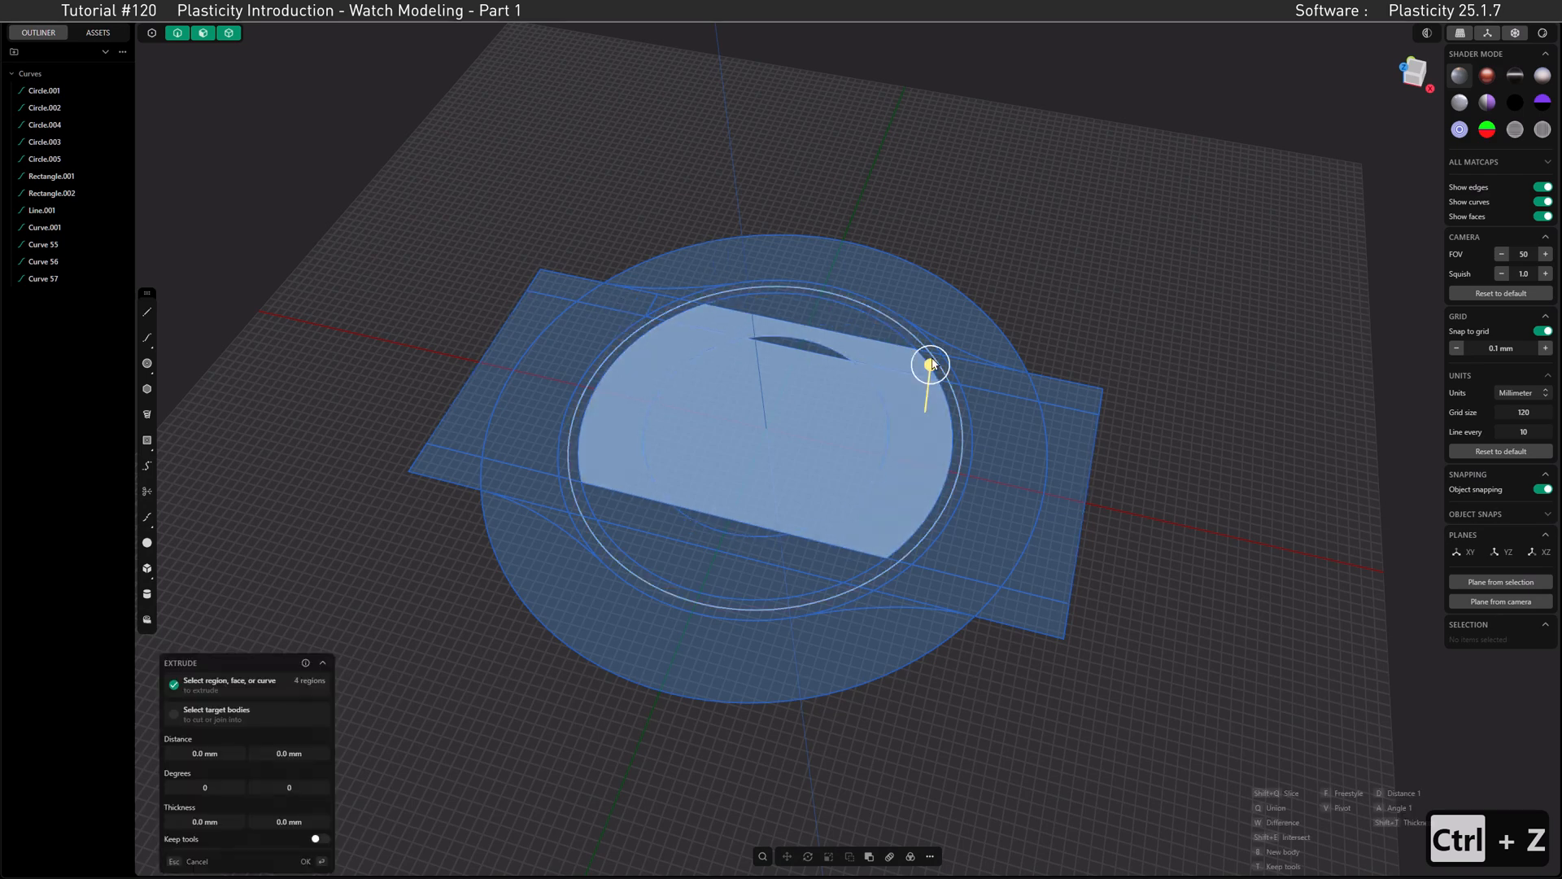
drag(929, 365, 934, 293)
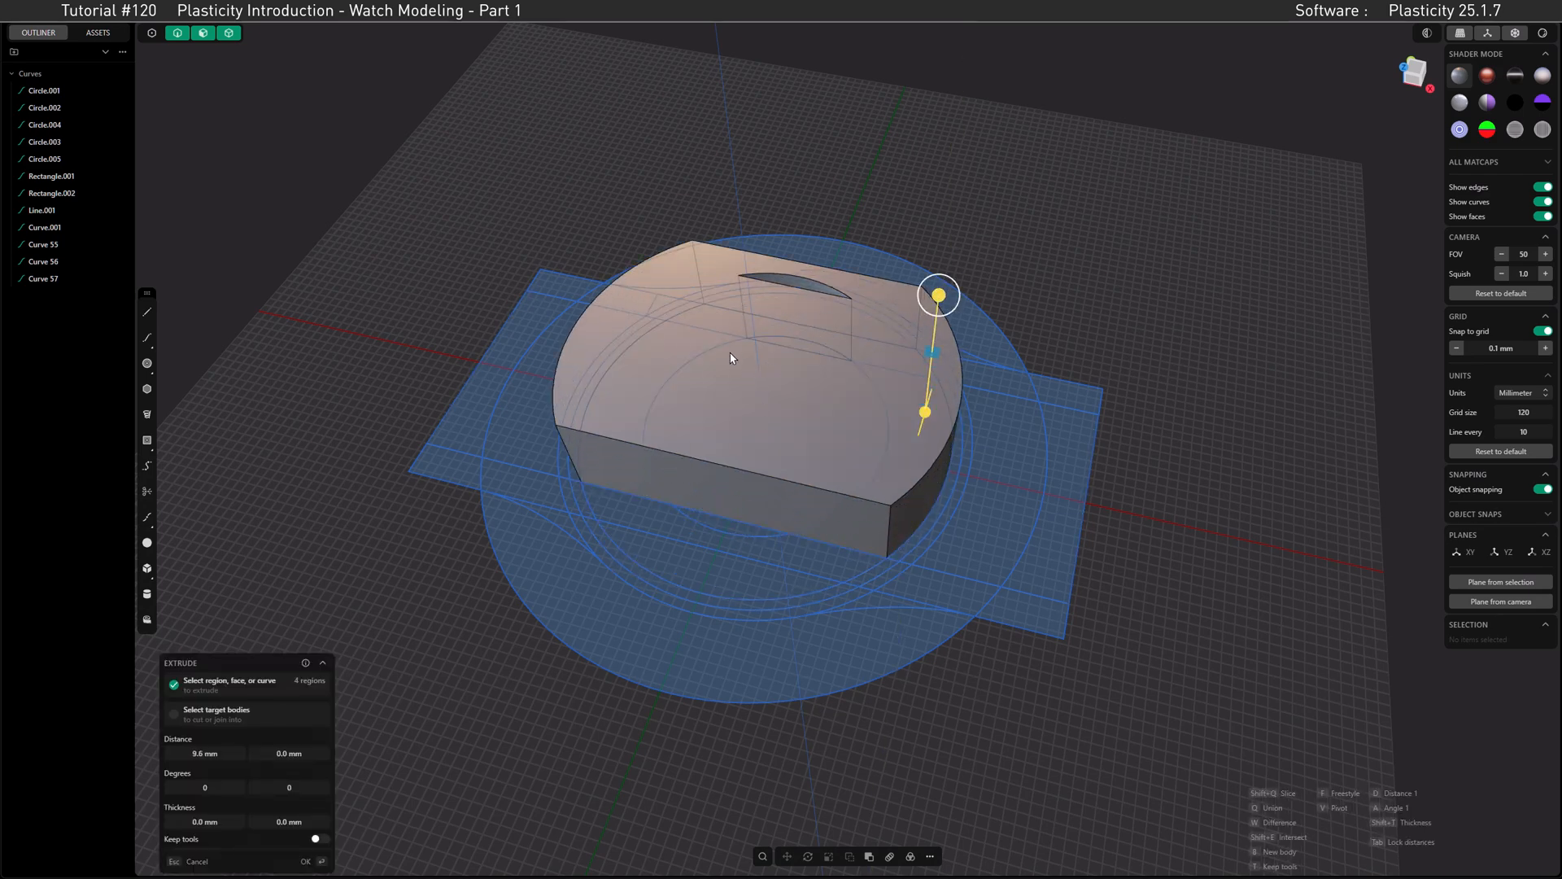
key(ctrl+z)
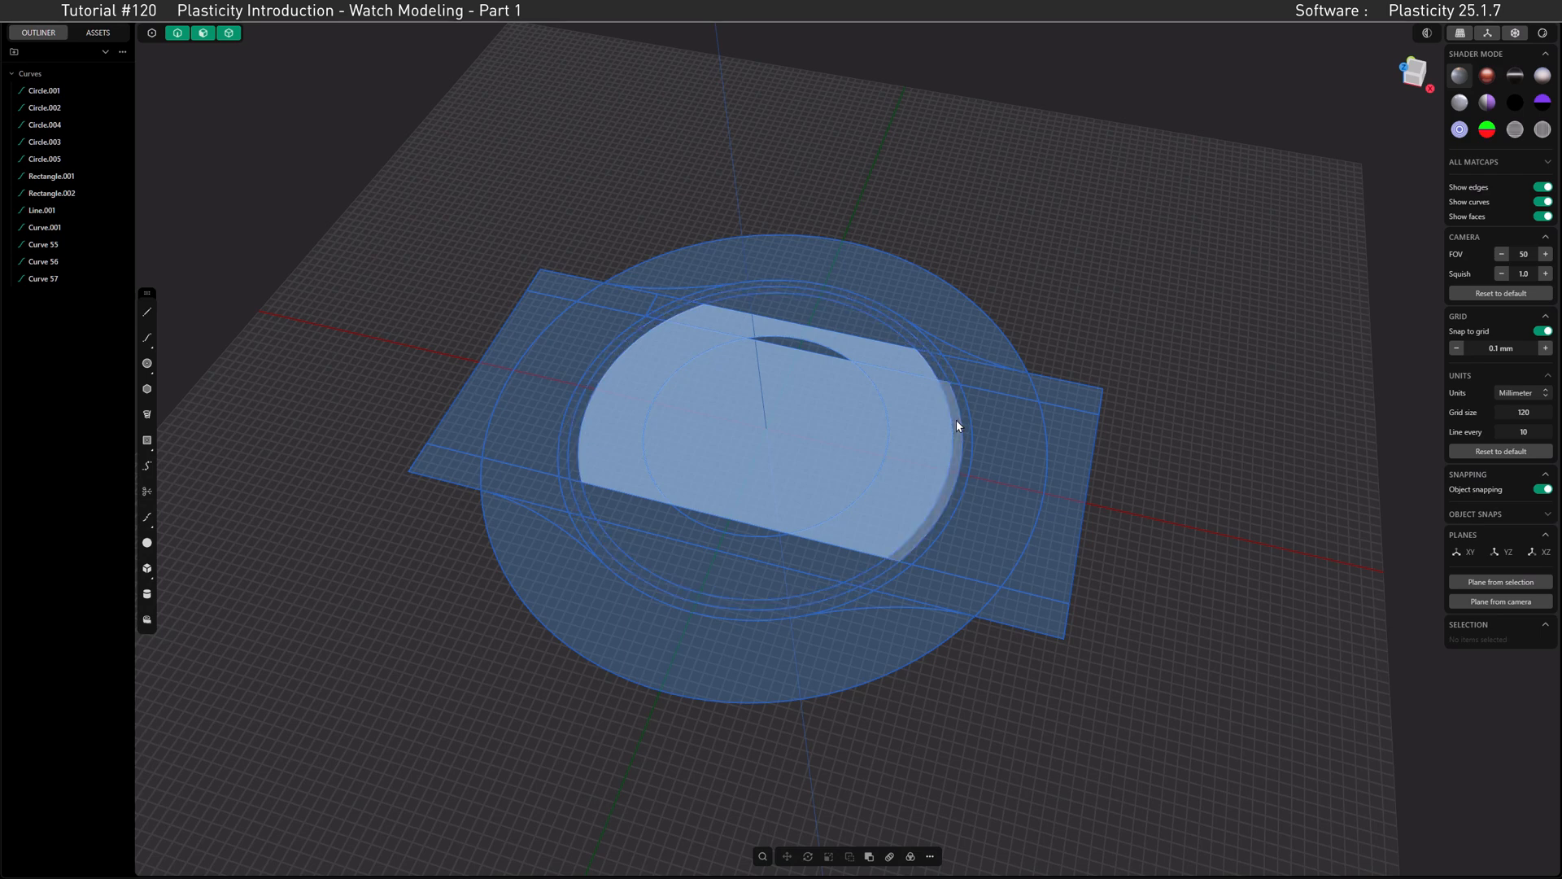
Step: Try to extrude all box-selected geometry by about 8.8 mm, excluding the regions outside the case outline
click(957, 419)
key(e)
mouse_move(1164, 763)
mouse_down()
mouse_move(774, 426)
mouse_move(358, 179)
mouse_up()
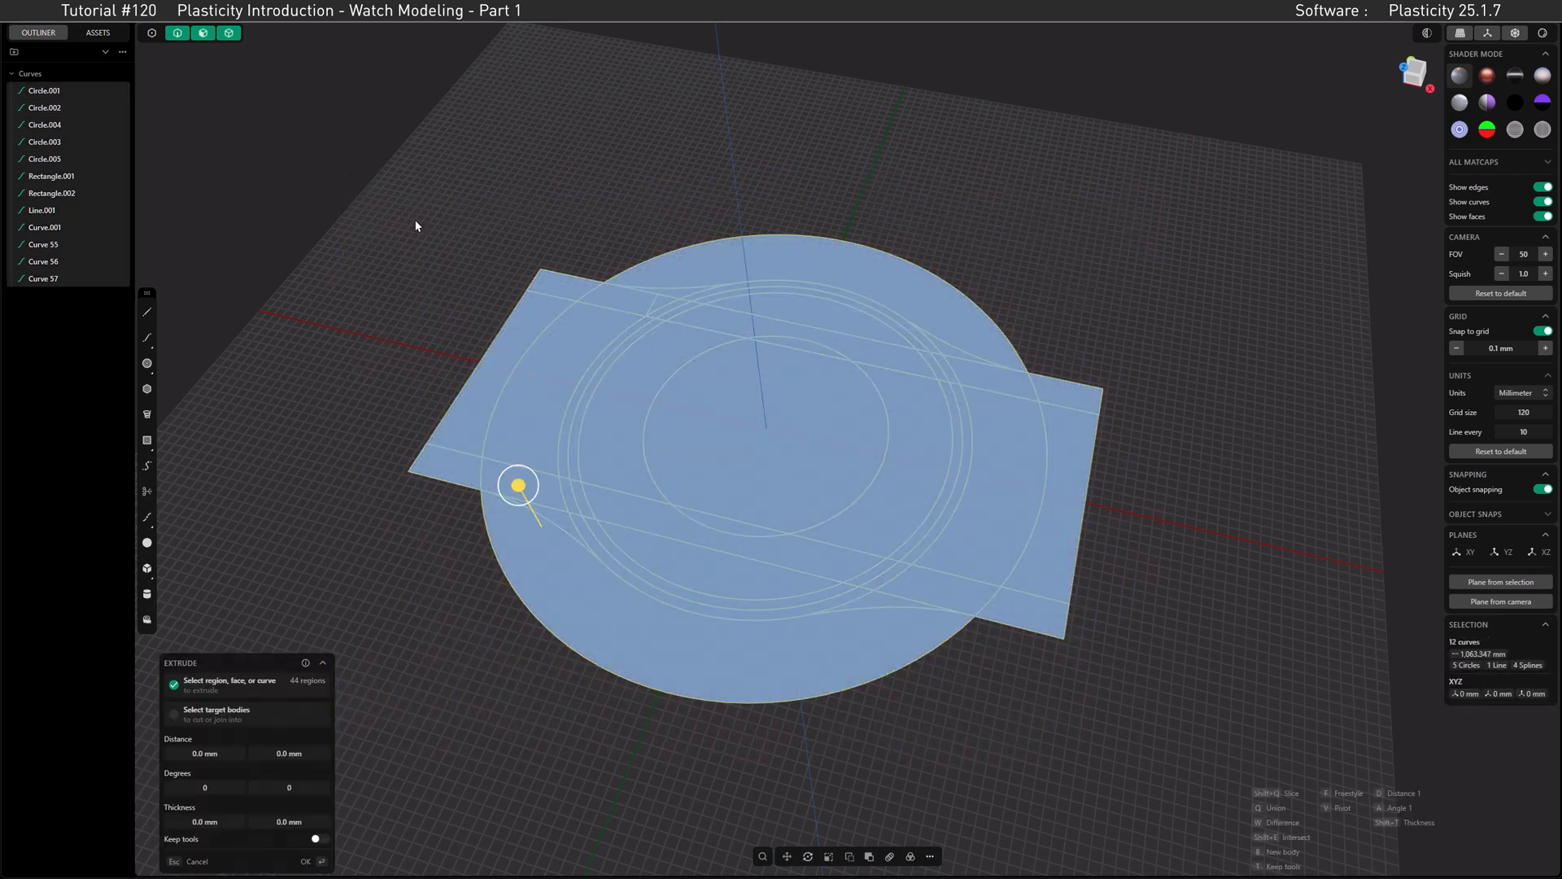
ctrl+click(542, 317)
ctrl+click(690, 261)
ctrl+click(1062, 393)
ctrl+click(1078, 434)
ctrl+click(1017, 440)
ctrl+click(1031, 616)
ctrl+click(920, 659)
ctrl+click(452, 470)
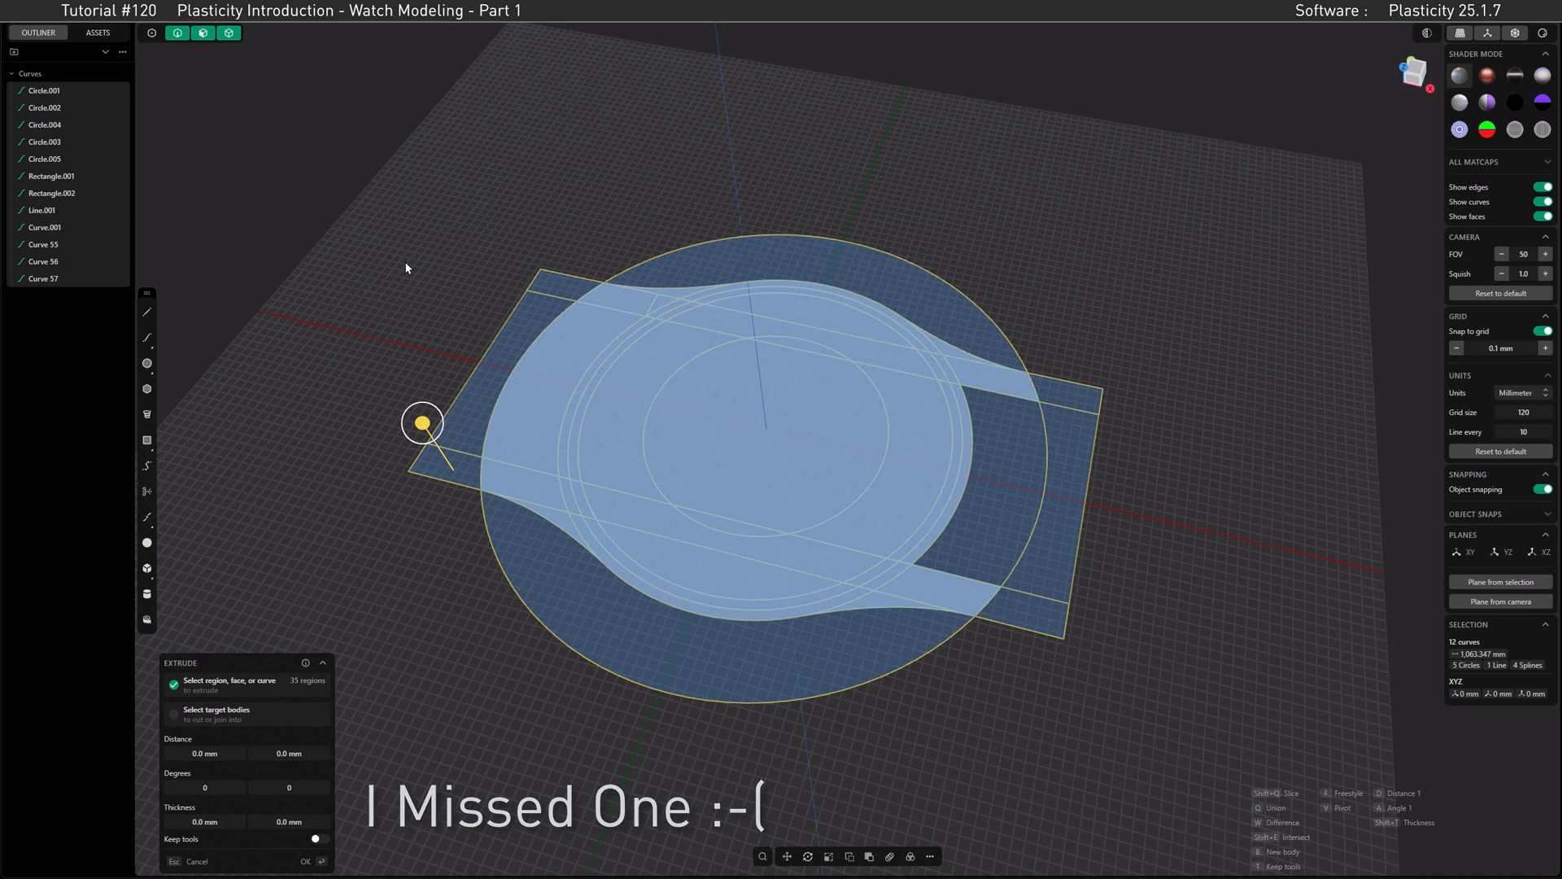
drag(423, 423, 460, 376)
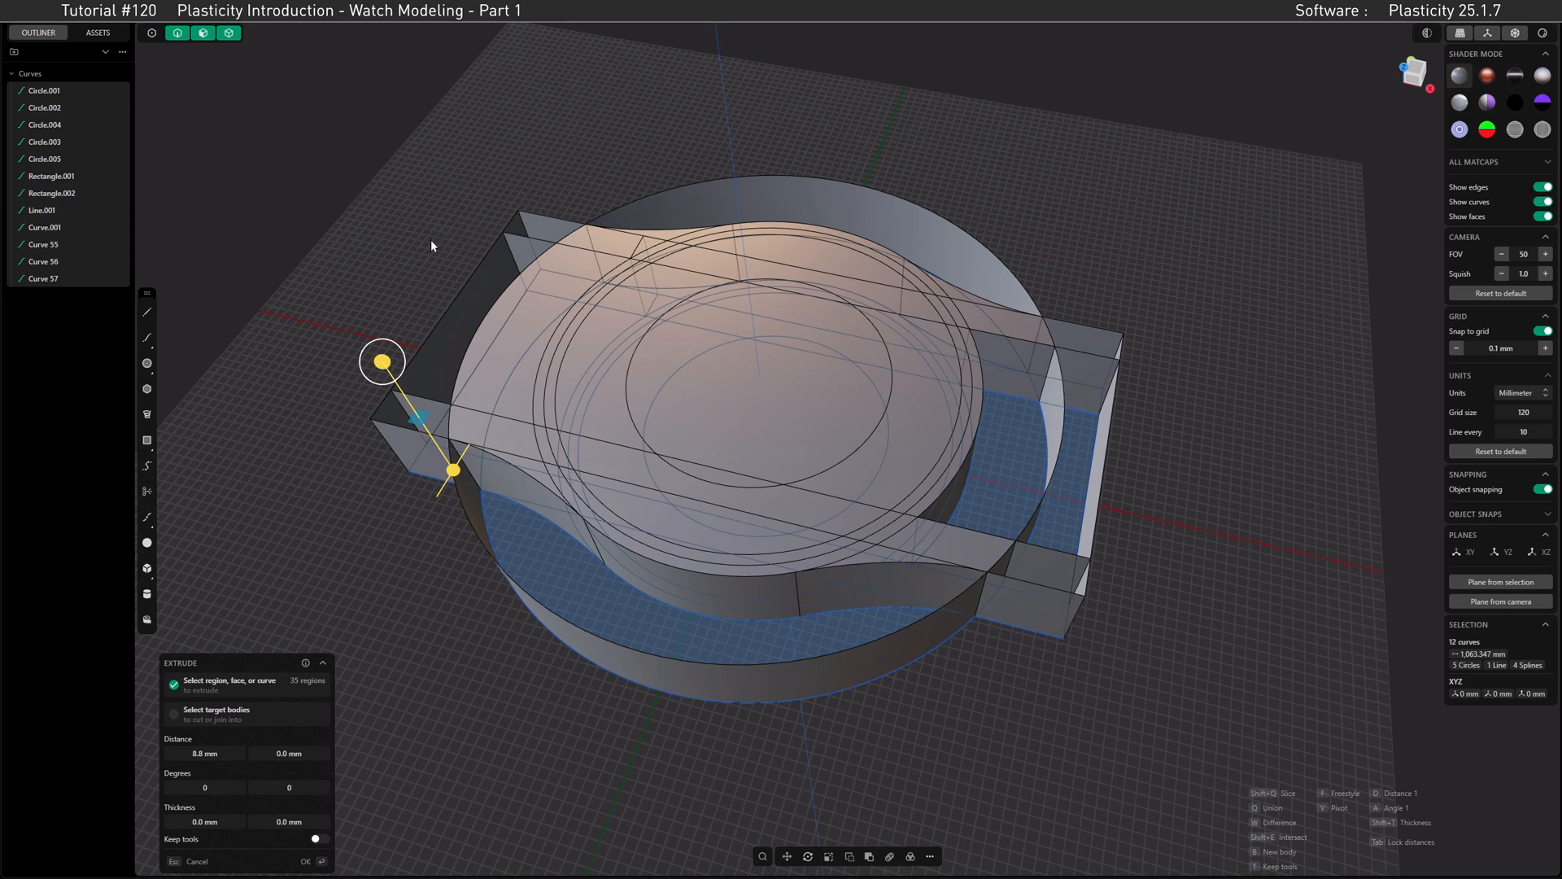
key(ctrl+z)
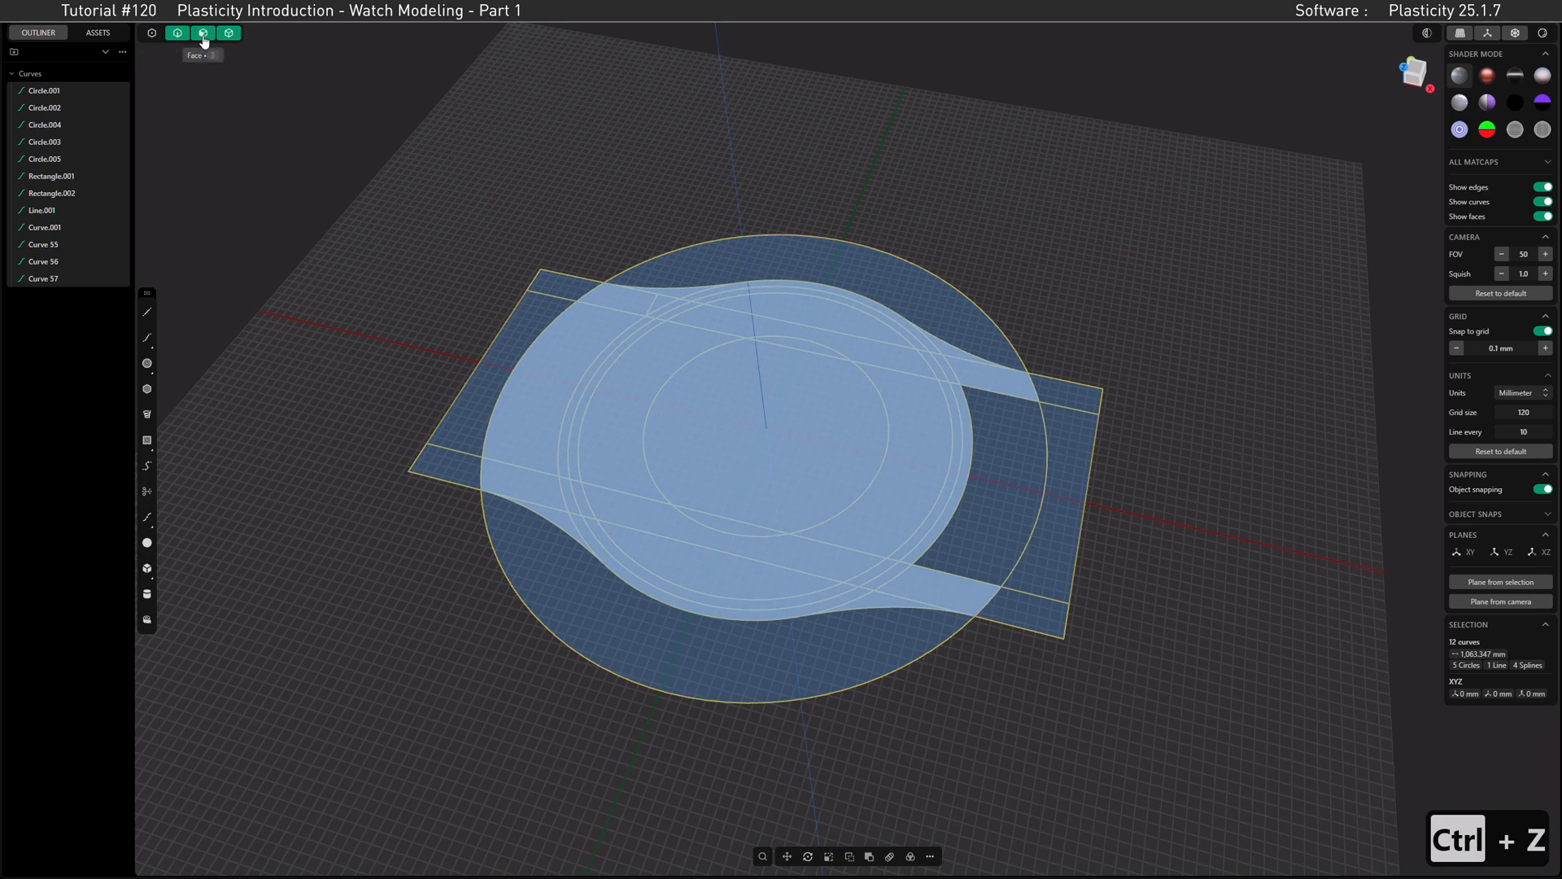
Step: Cycle through the control point, edge, face and solid selection modes, leaving only face selection active
click(177, 39)
click(202, 39)
click(228, 39)
shift+click(203, 37)
shift+click(178, 37)
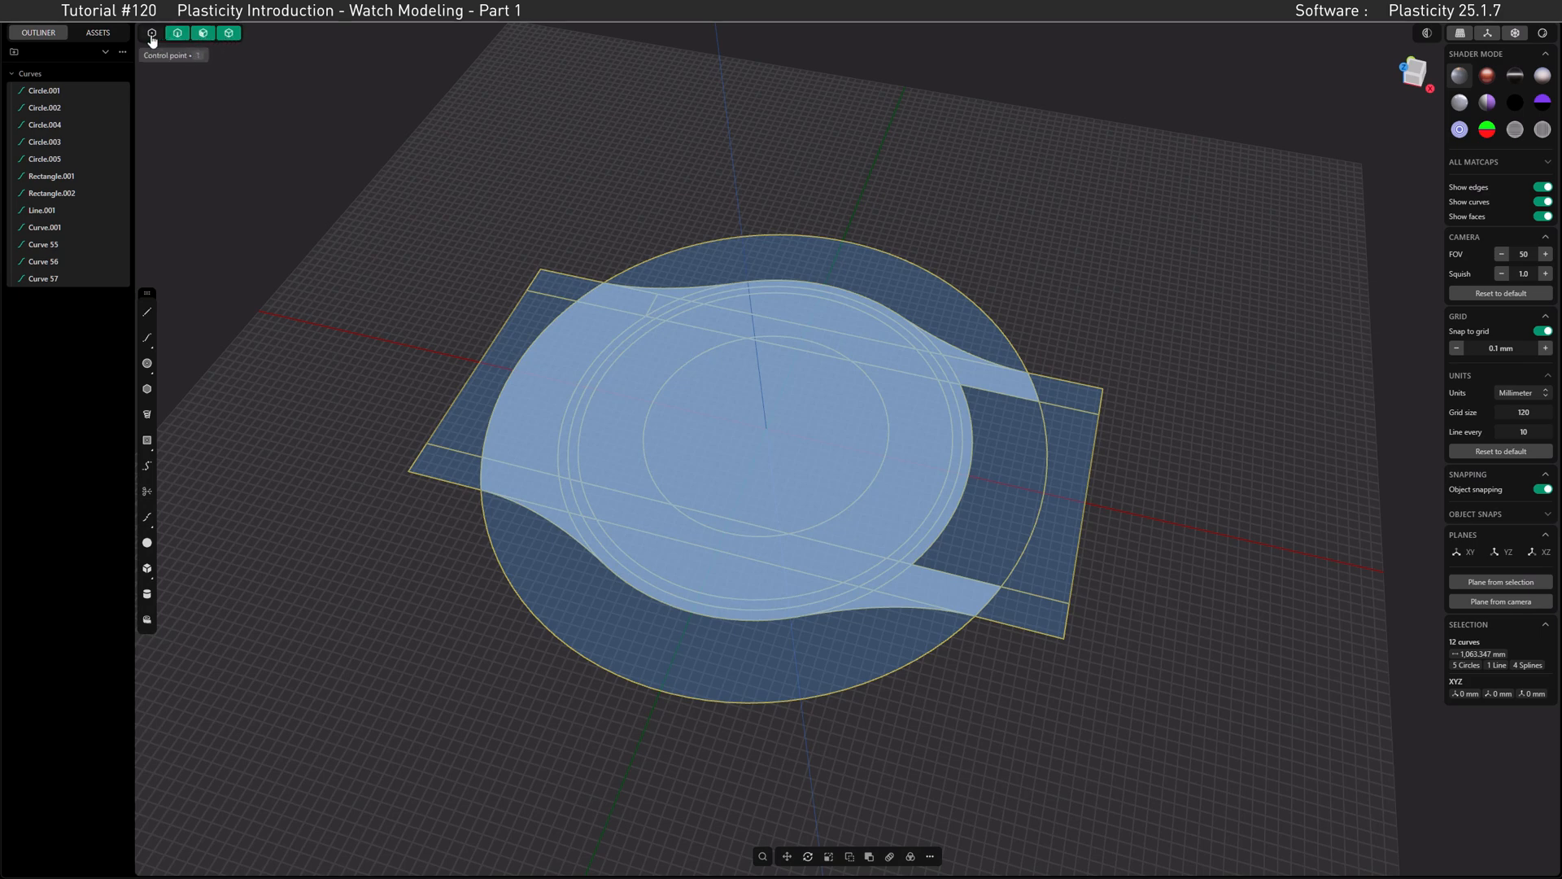
key(1)
key(2)
key(3)
key(4)
key(3)
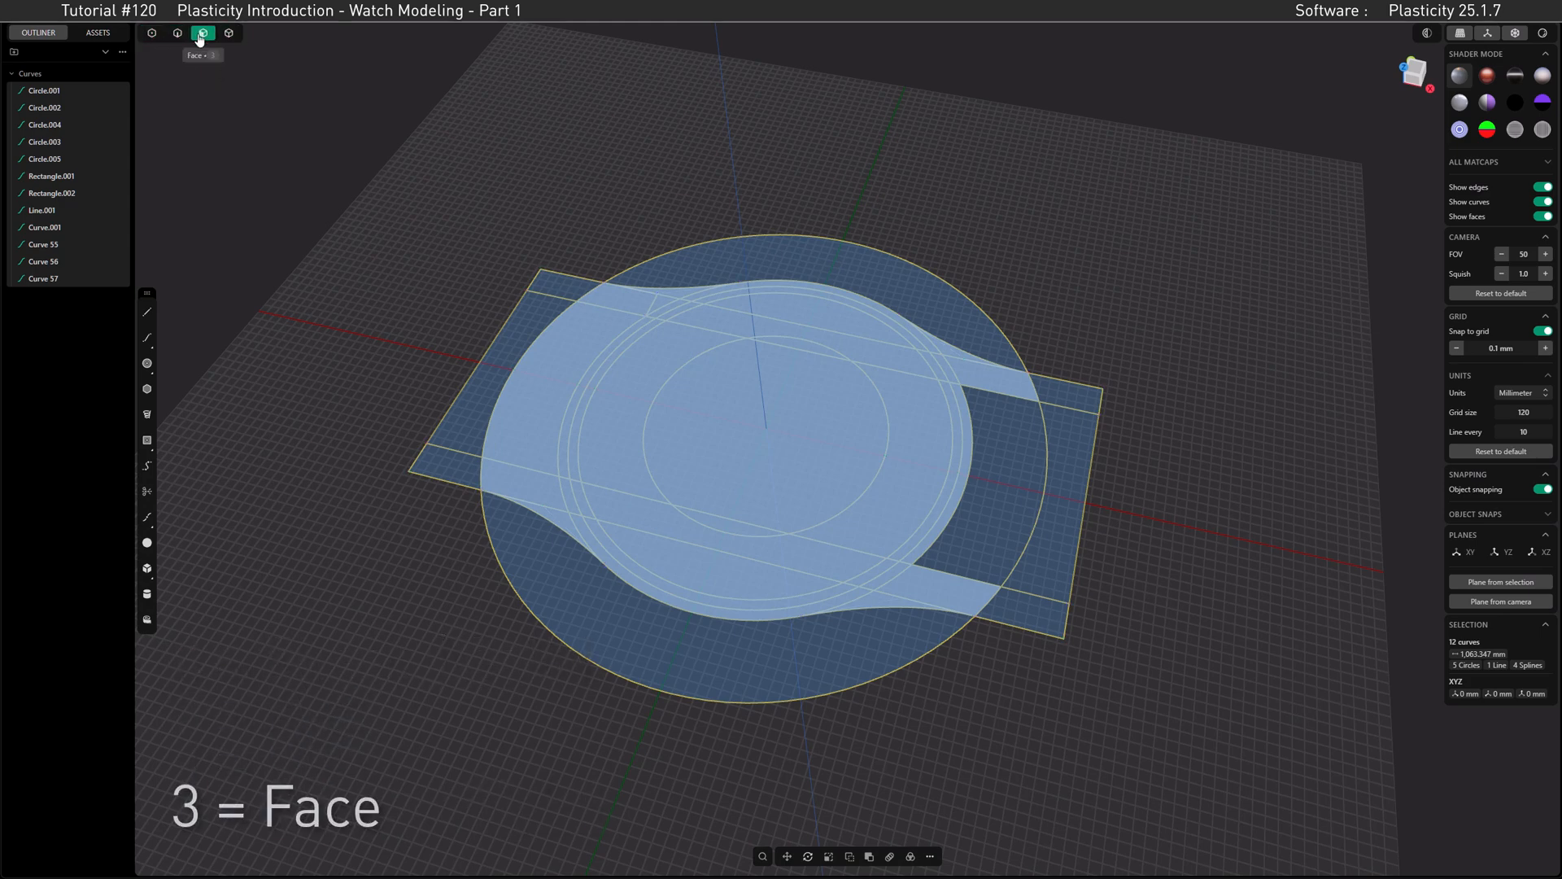
Step: Select all sketch regions for Extrude and exclude the ones outside the case body and its four lugs
drag(1195, 824, 391, 160)
key(e)
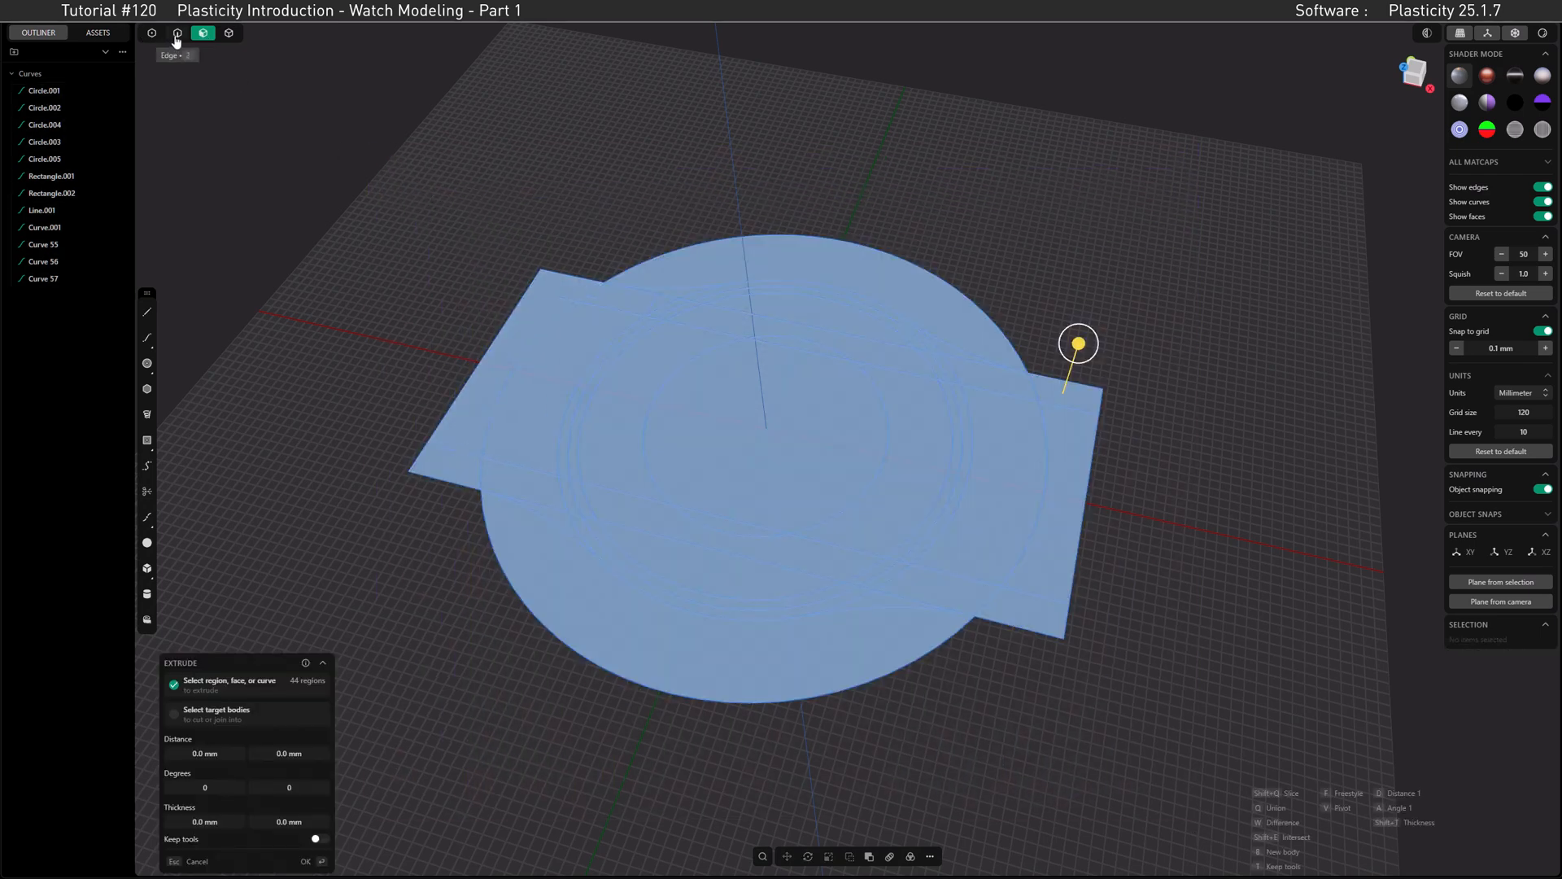
click(556, 285)
click(546, 309)
click(571, 322)
click(691, 261)
click(1067, 389)
click(1084, 440)
click(1031, 453)
click(1027, 604)
click(905, 613)
click(457, 479)
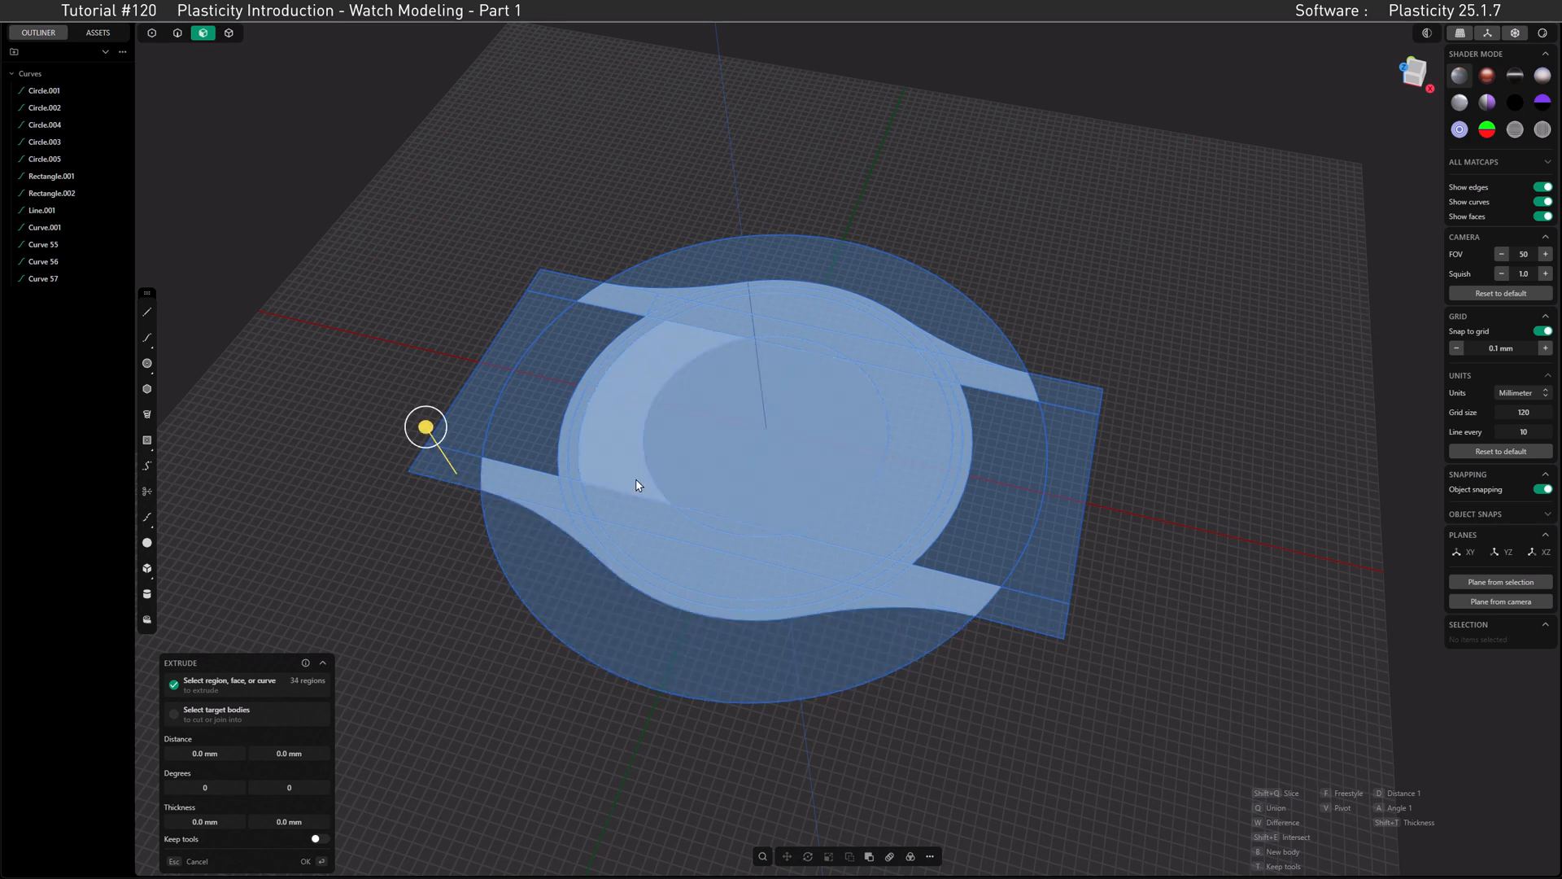
Step: Extrude the selected case and lug regions upward by 15 mm
drag(422, 432, 380, 352)
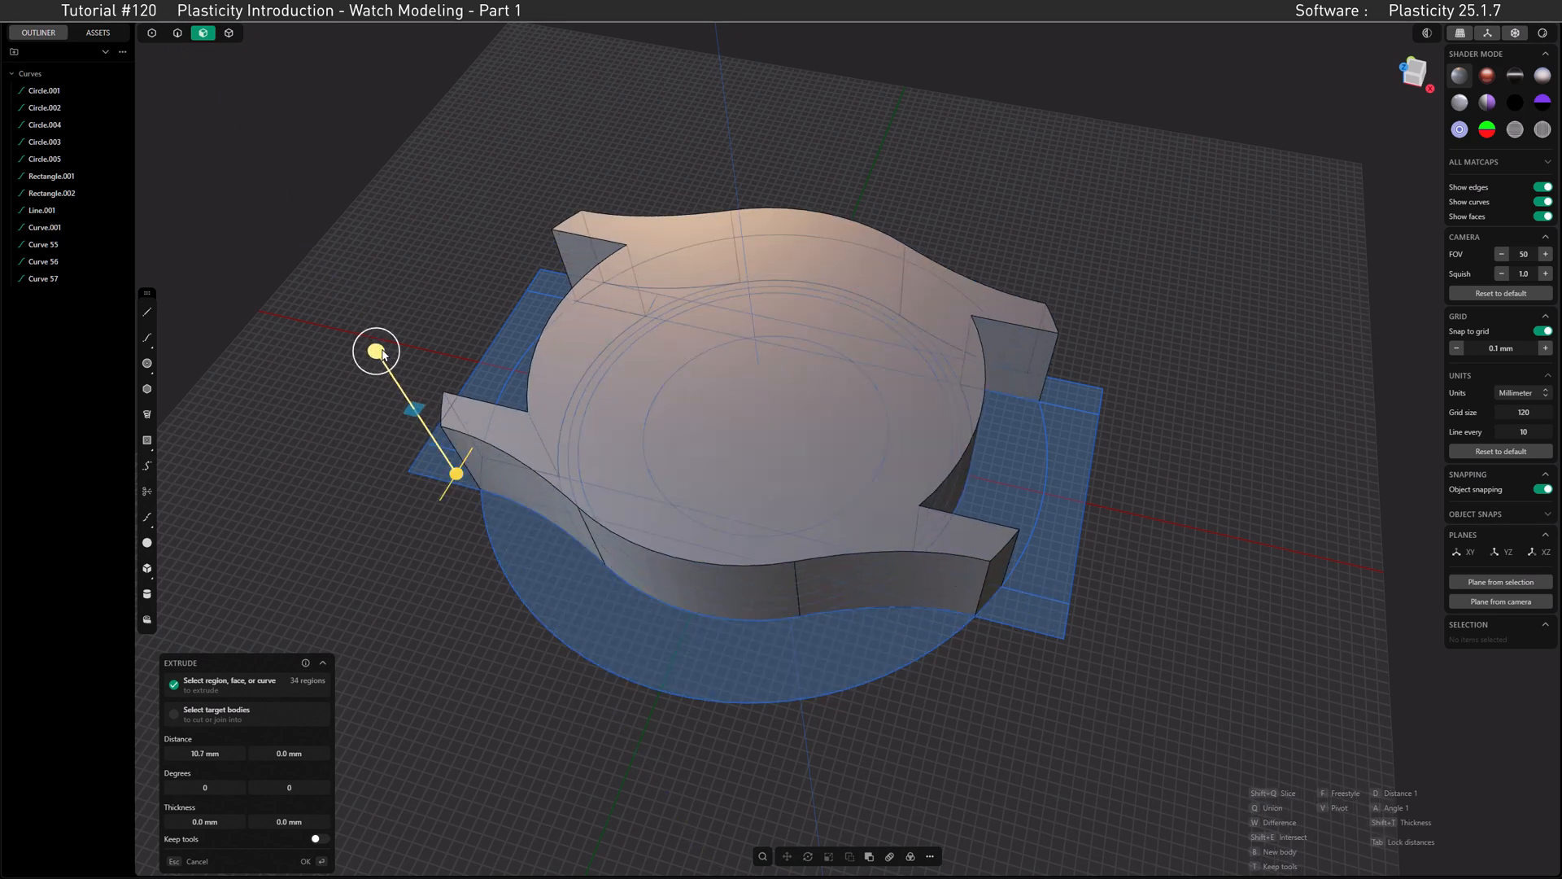
click(225, 749)
text(15.)
key(Return)
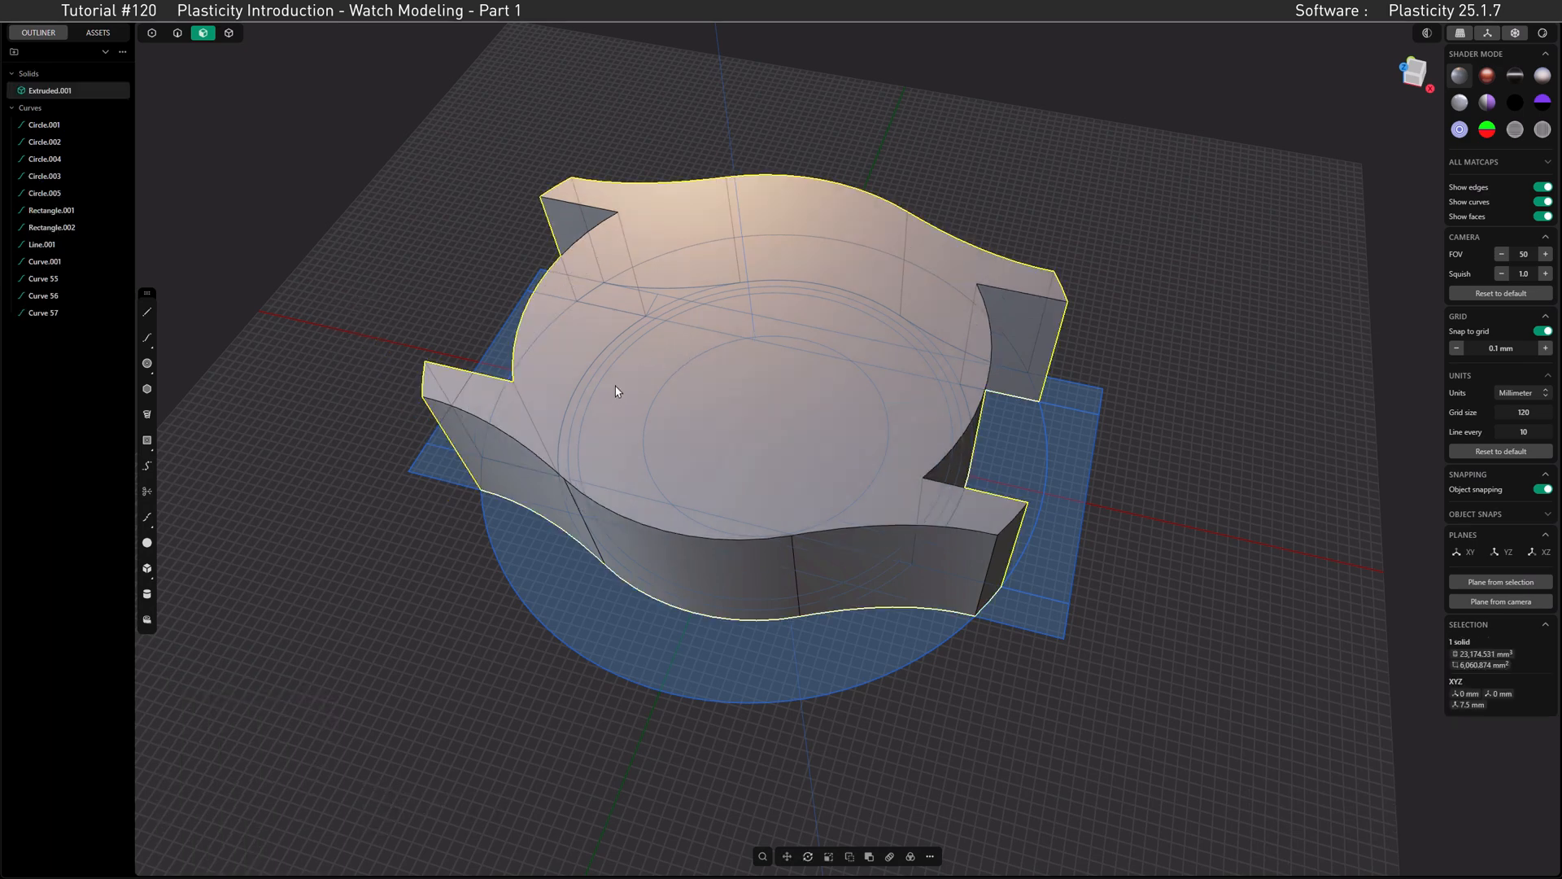
Step: In front view, create a 120 mm diameter sphere centred at the origin as a new body
middle_drag(688, 335, 737, 384)
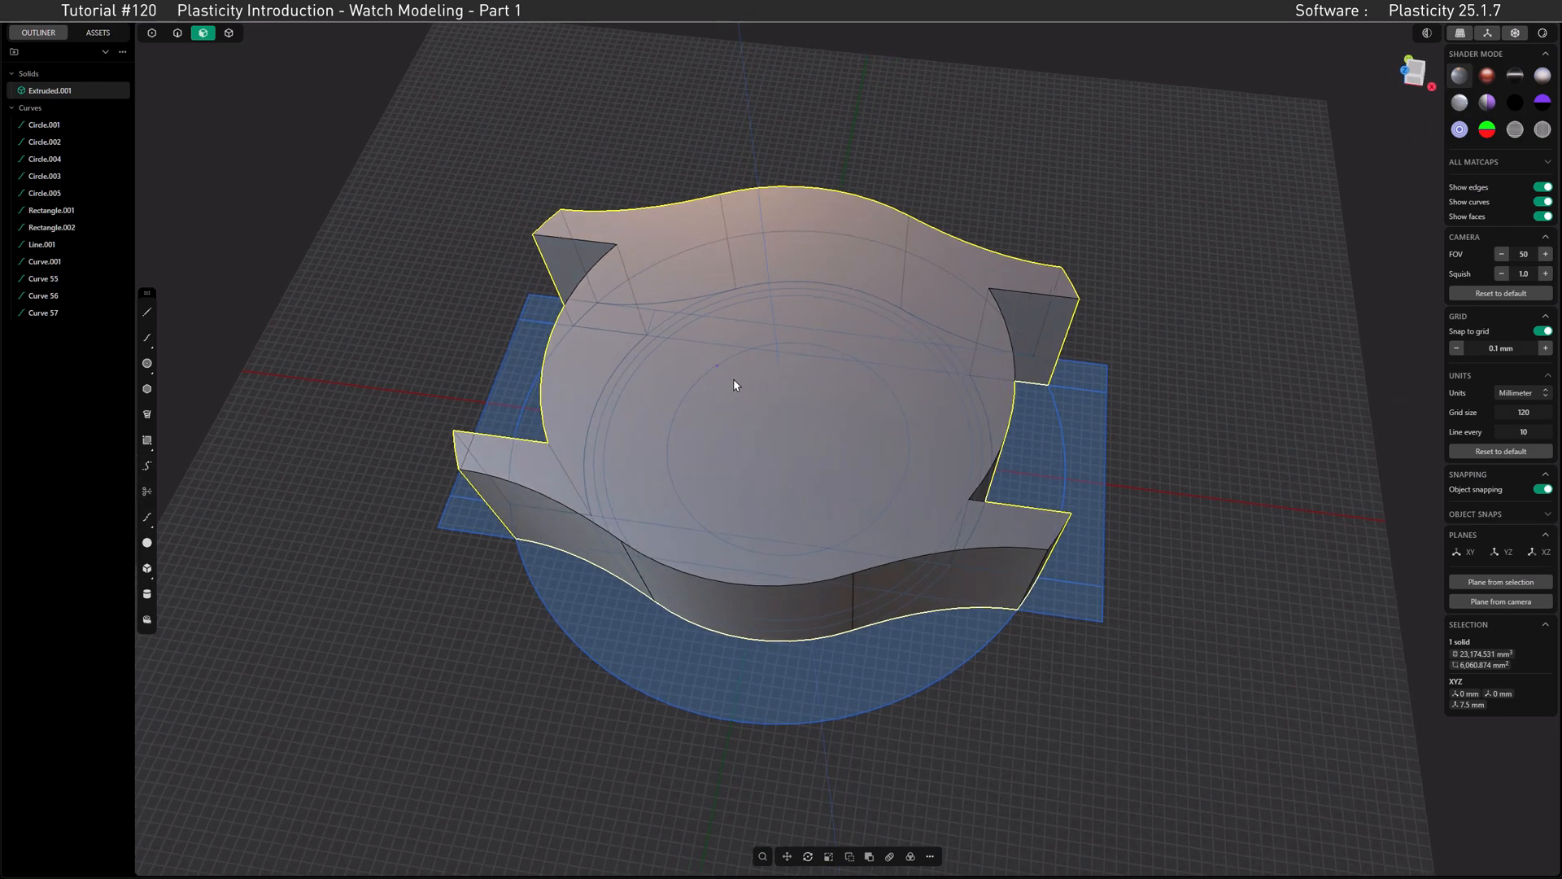
click(1415, 71)
middle_drag(864, 460, 856, 232)
middle_drag(858, 236, 844, 316)
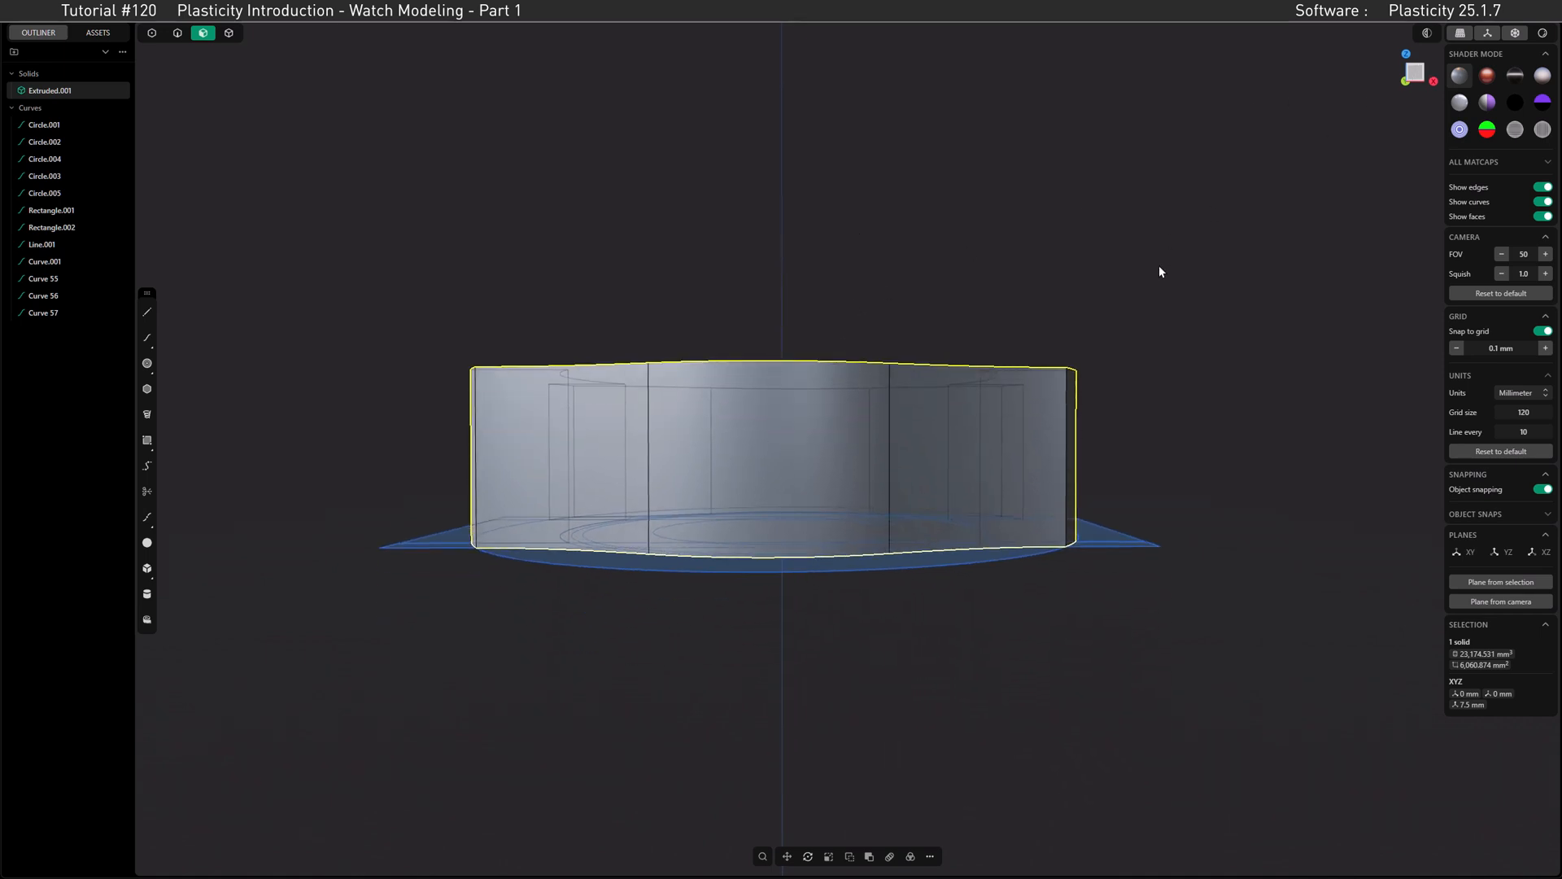
key(KP_1)
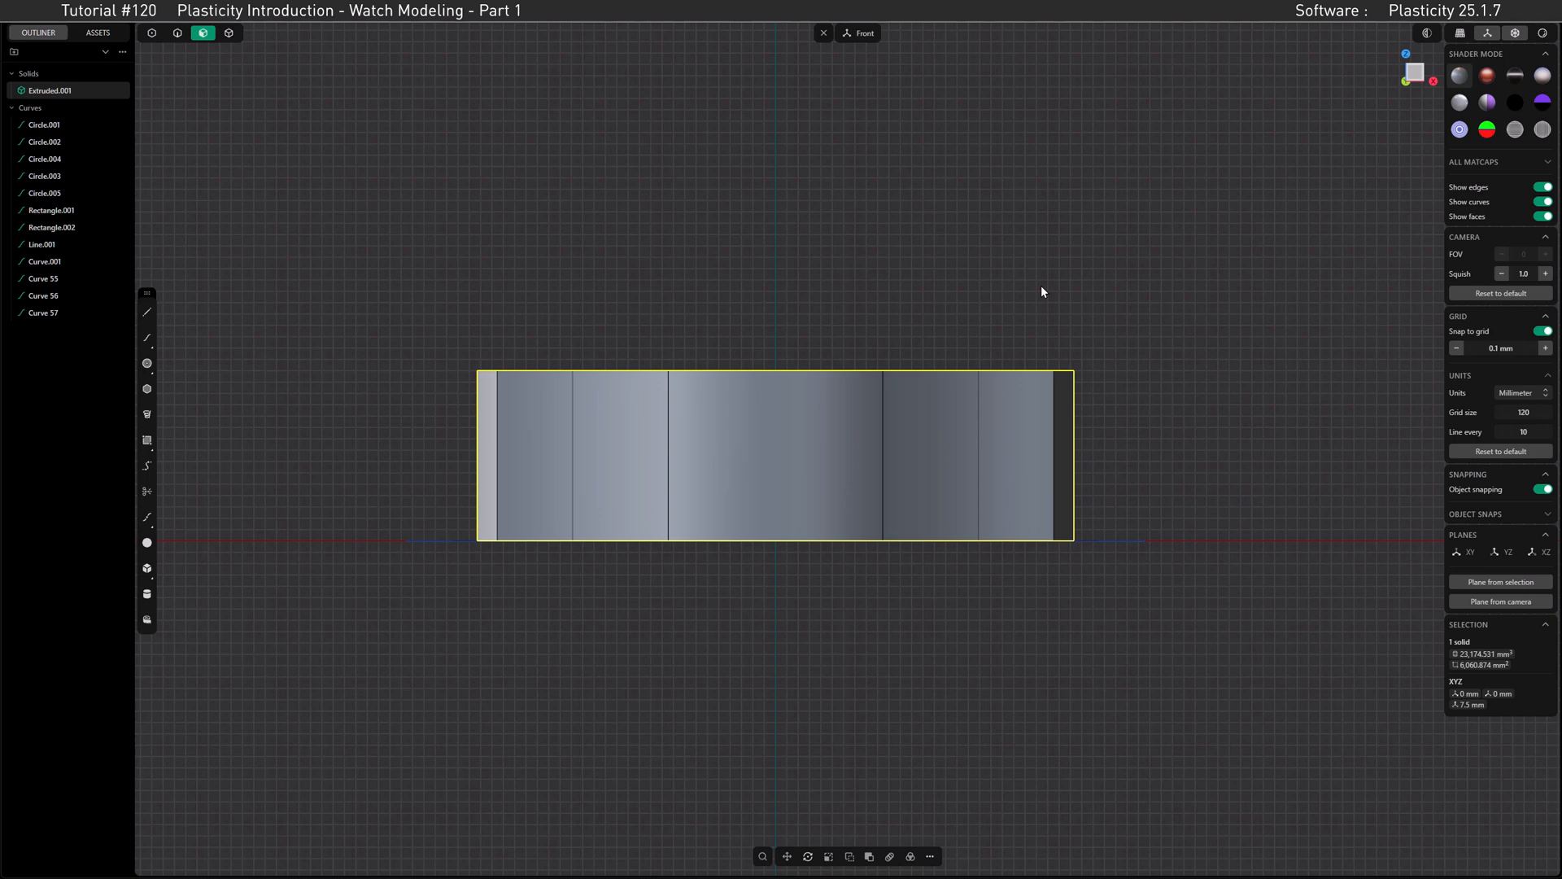
click(146, 543)
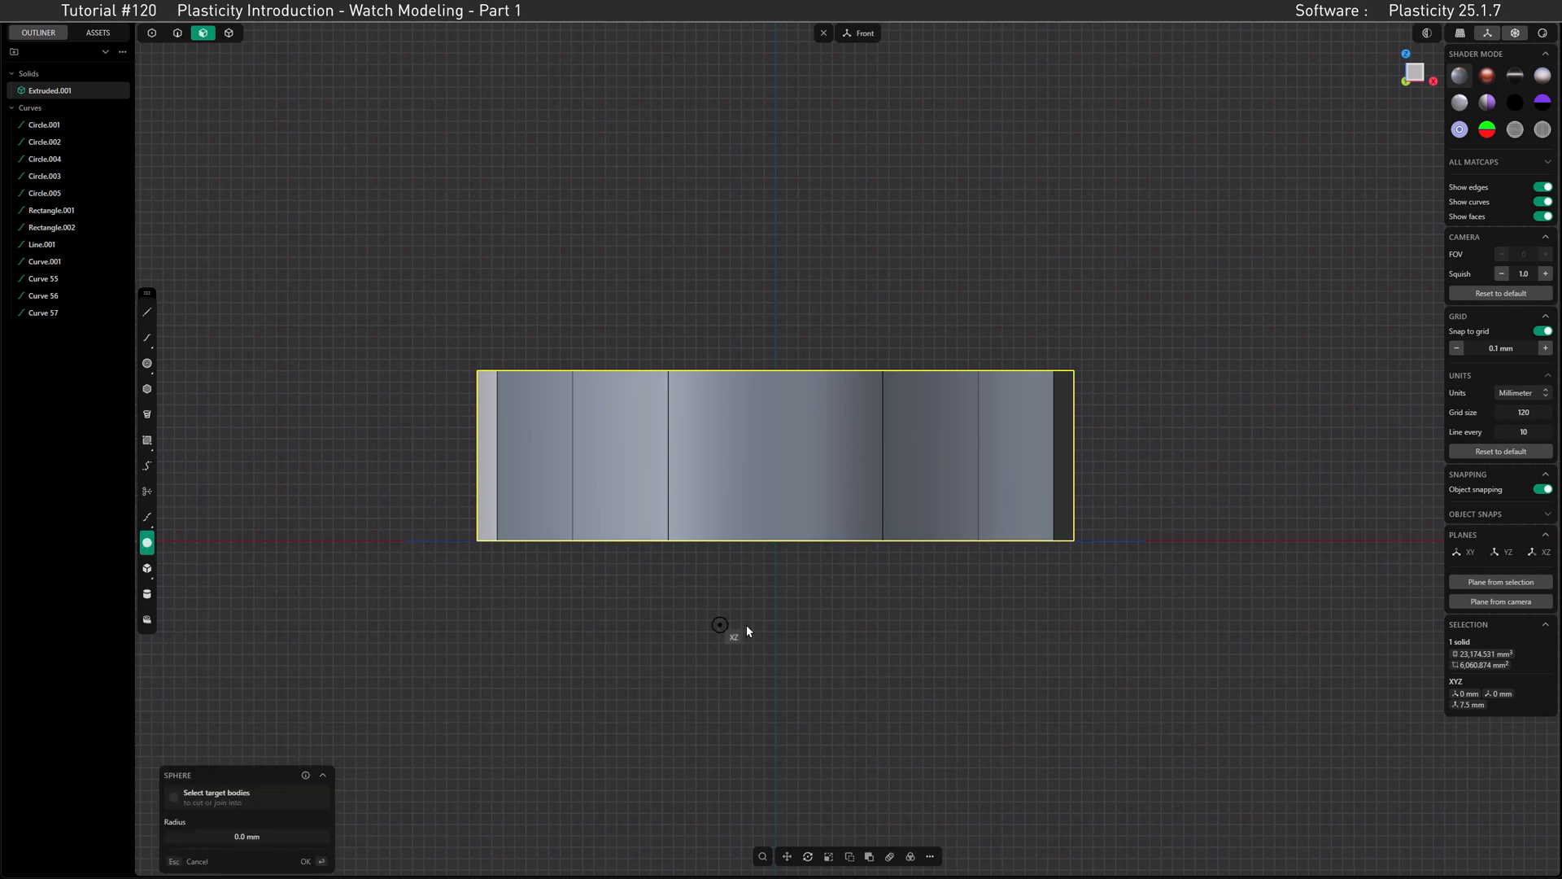
click(777, 542)
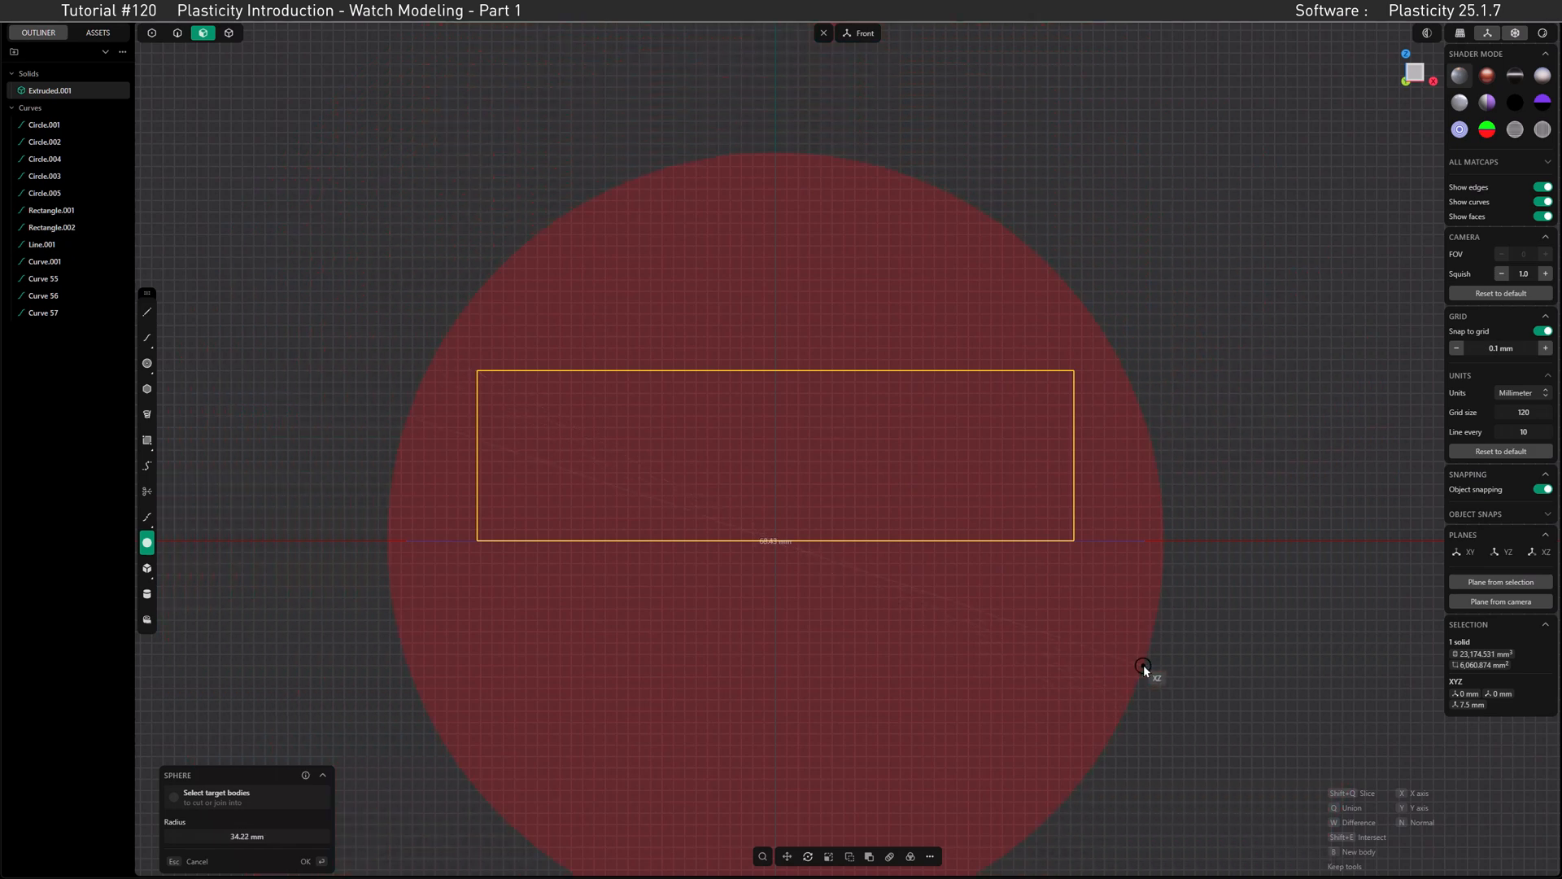
key(b)
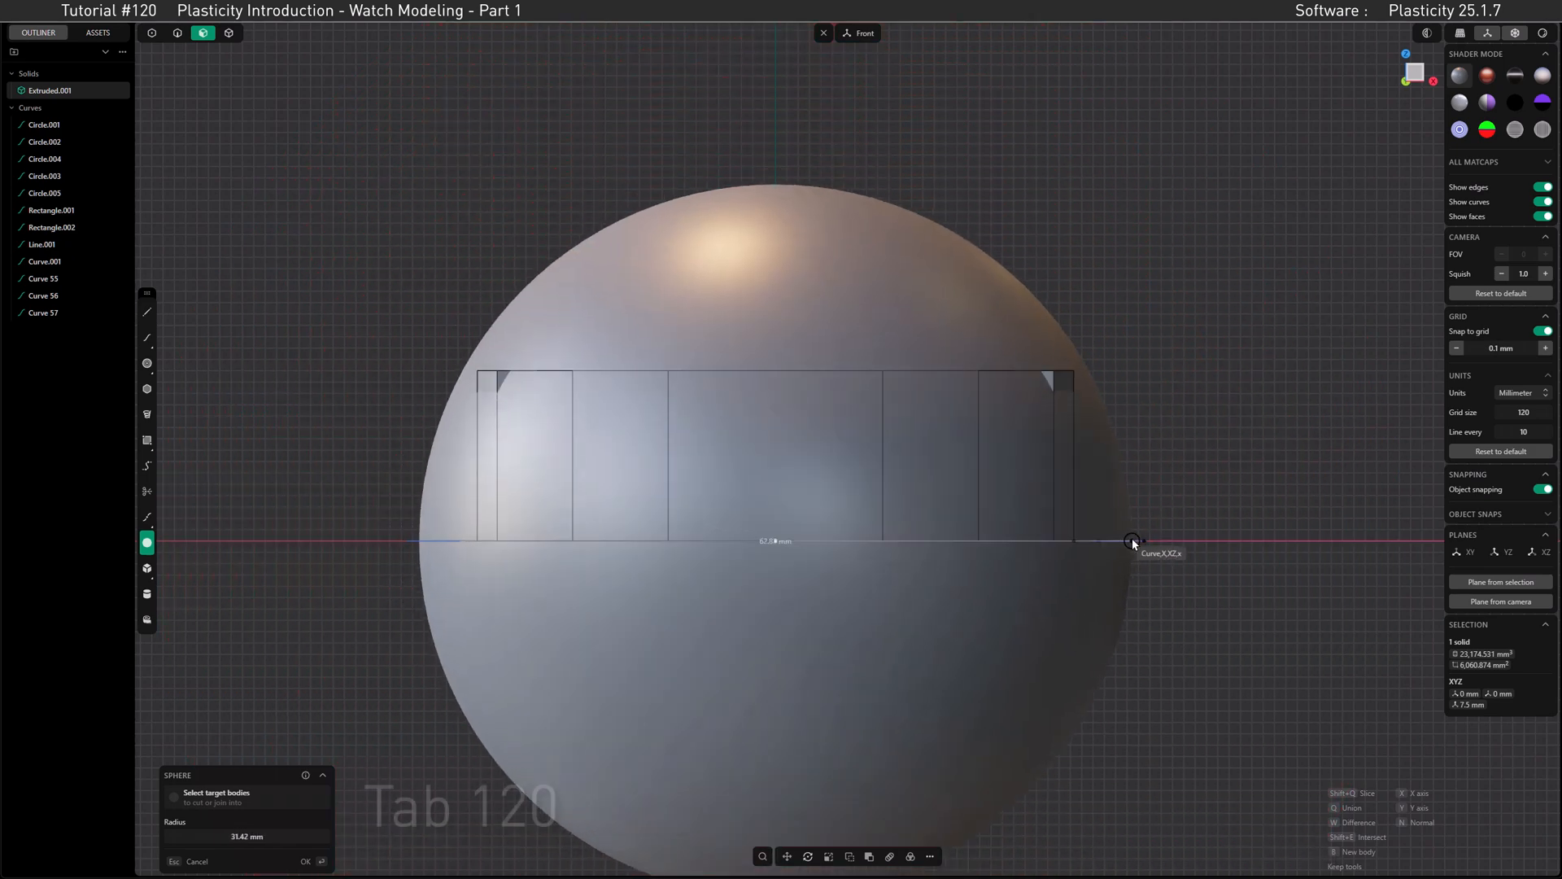
key(Tab)
text(120)
key(Return)
key(Return)
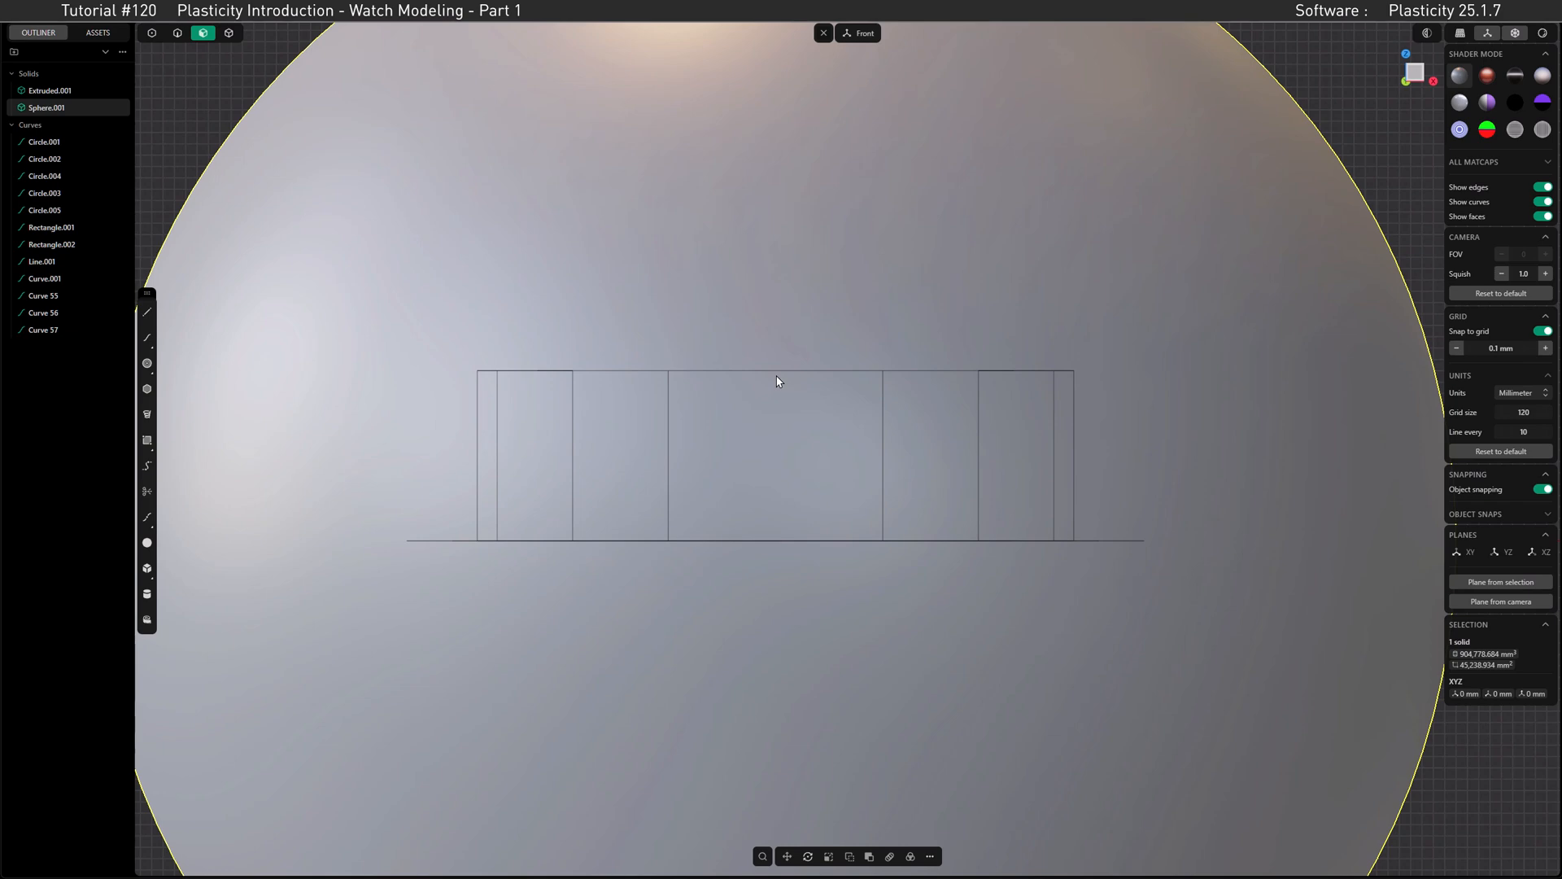
Step: Set the grid snap to 1 mm and move the sphere down 45 mm along Z
scroll(777, 381, down, 5)
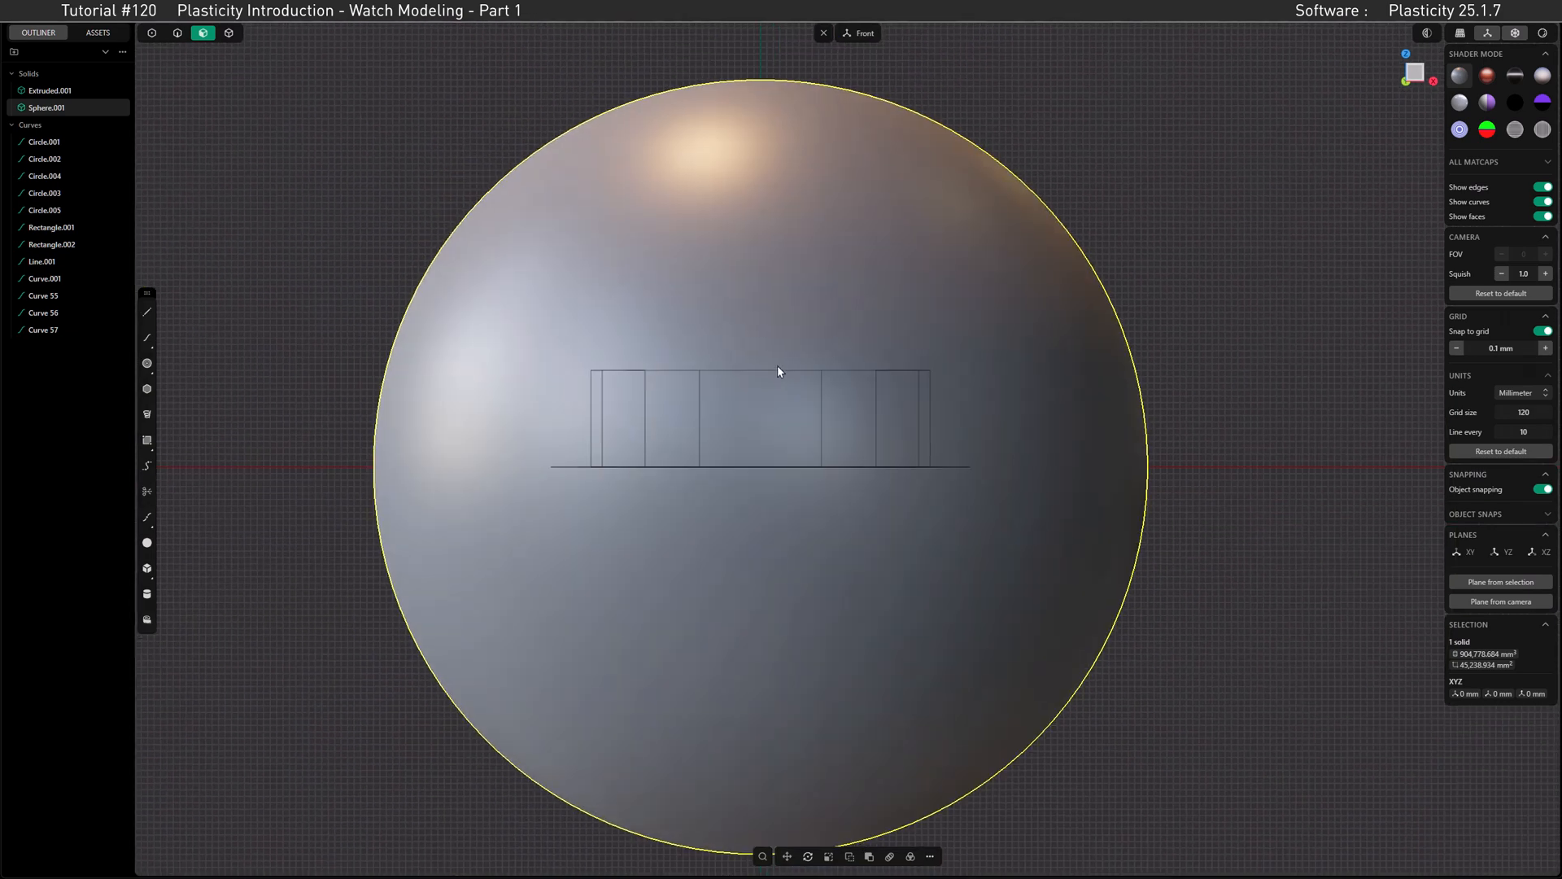
key(g)
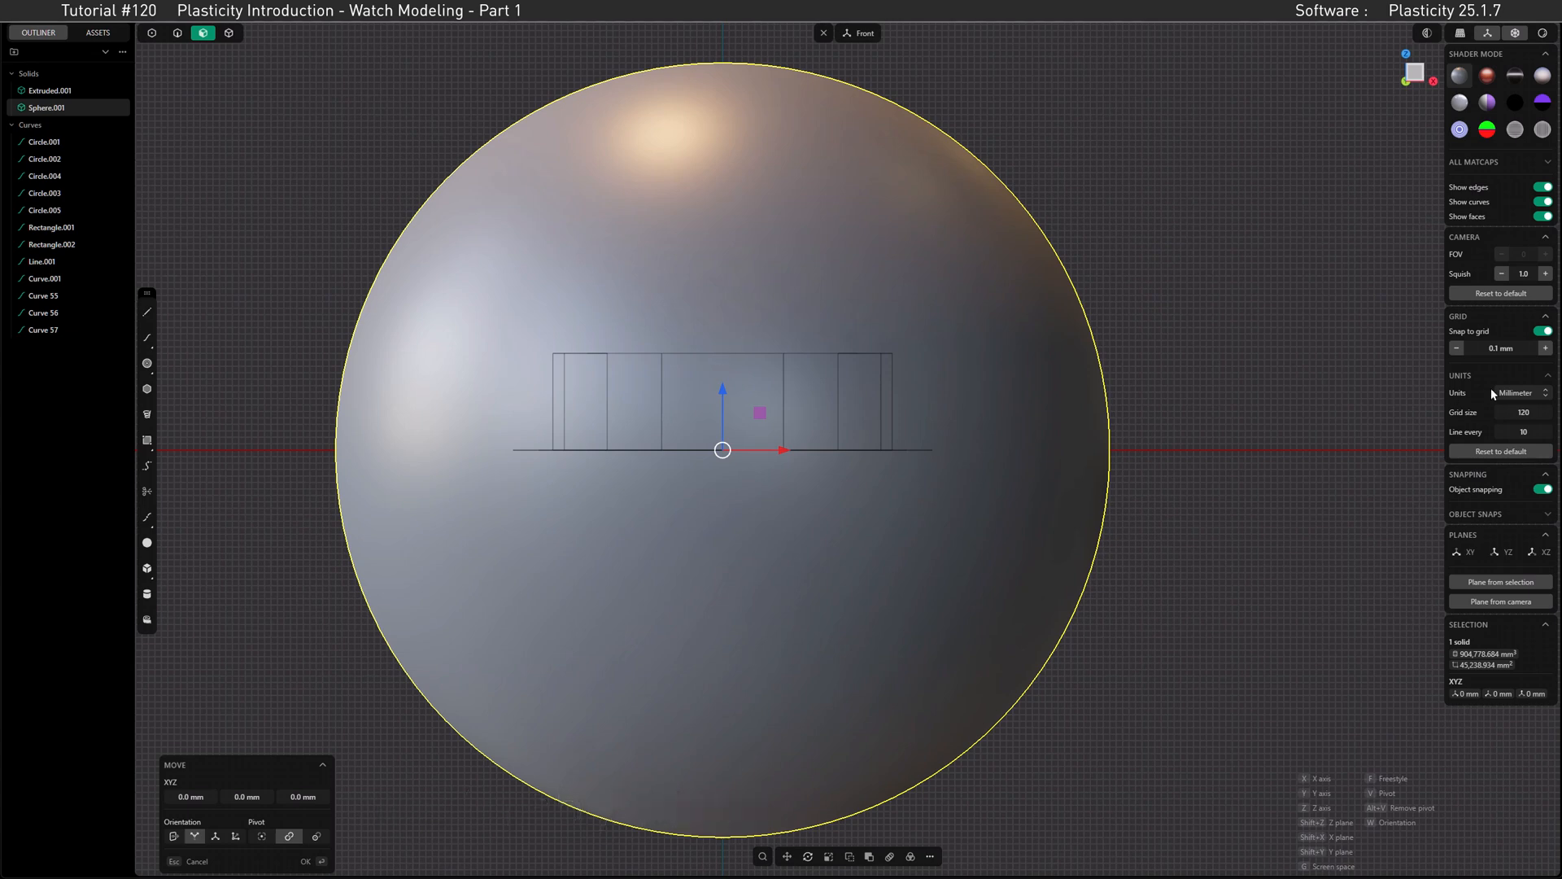
click(1546, 349)
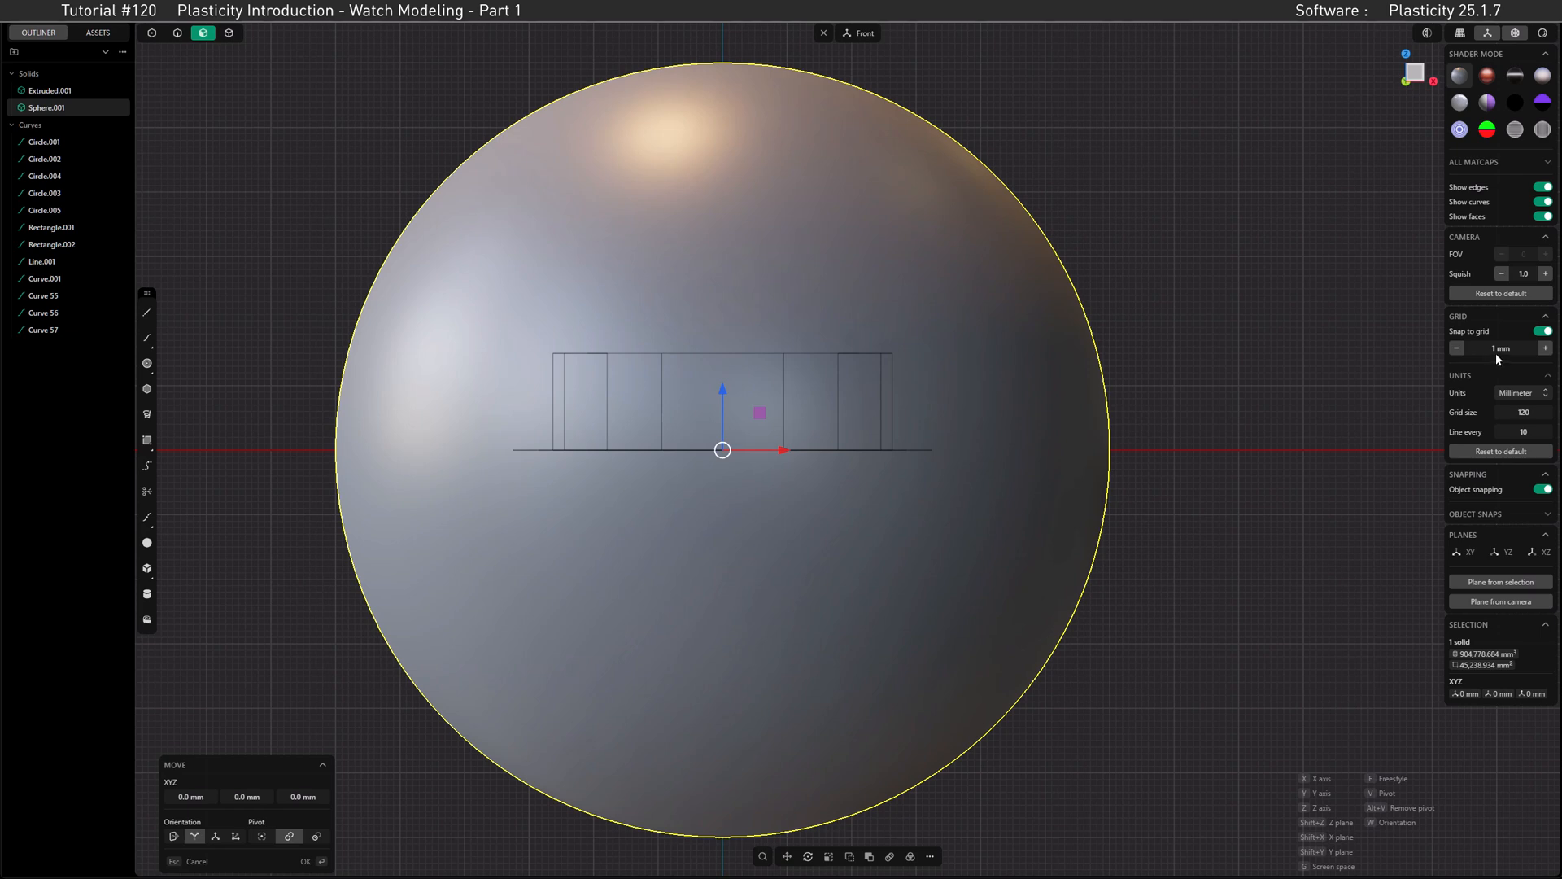
drag(721, 393, 736, 691)
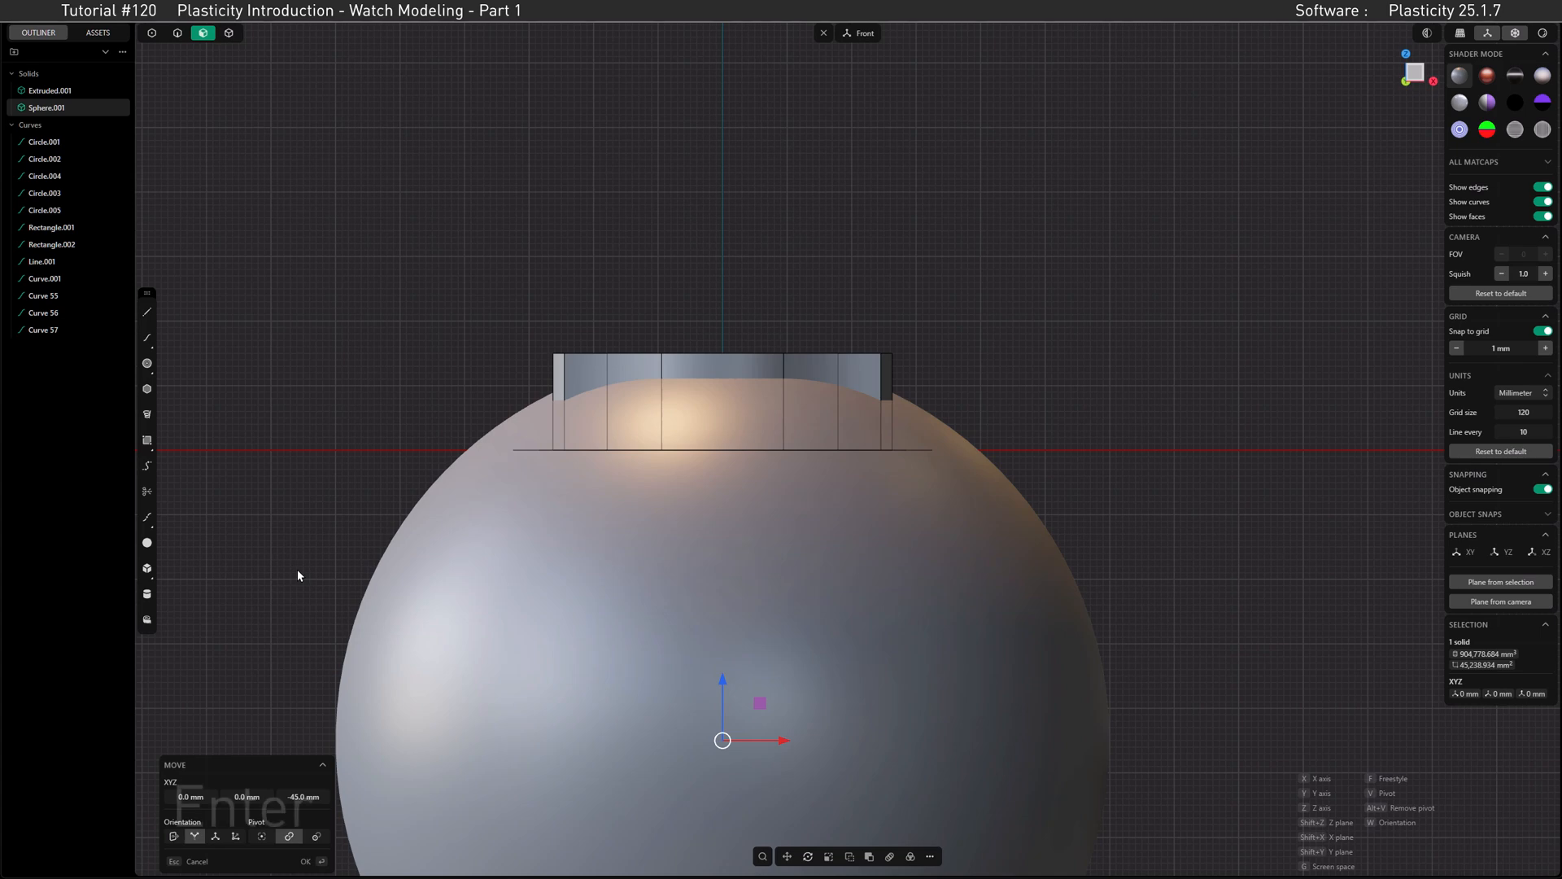
key(Return)
Step: In solid selection mode, combine the extruded case and the sphere with a Boolean Intersection to dome the case top
click(229, 34)
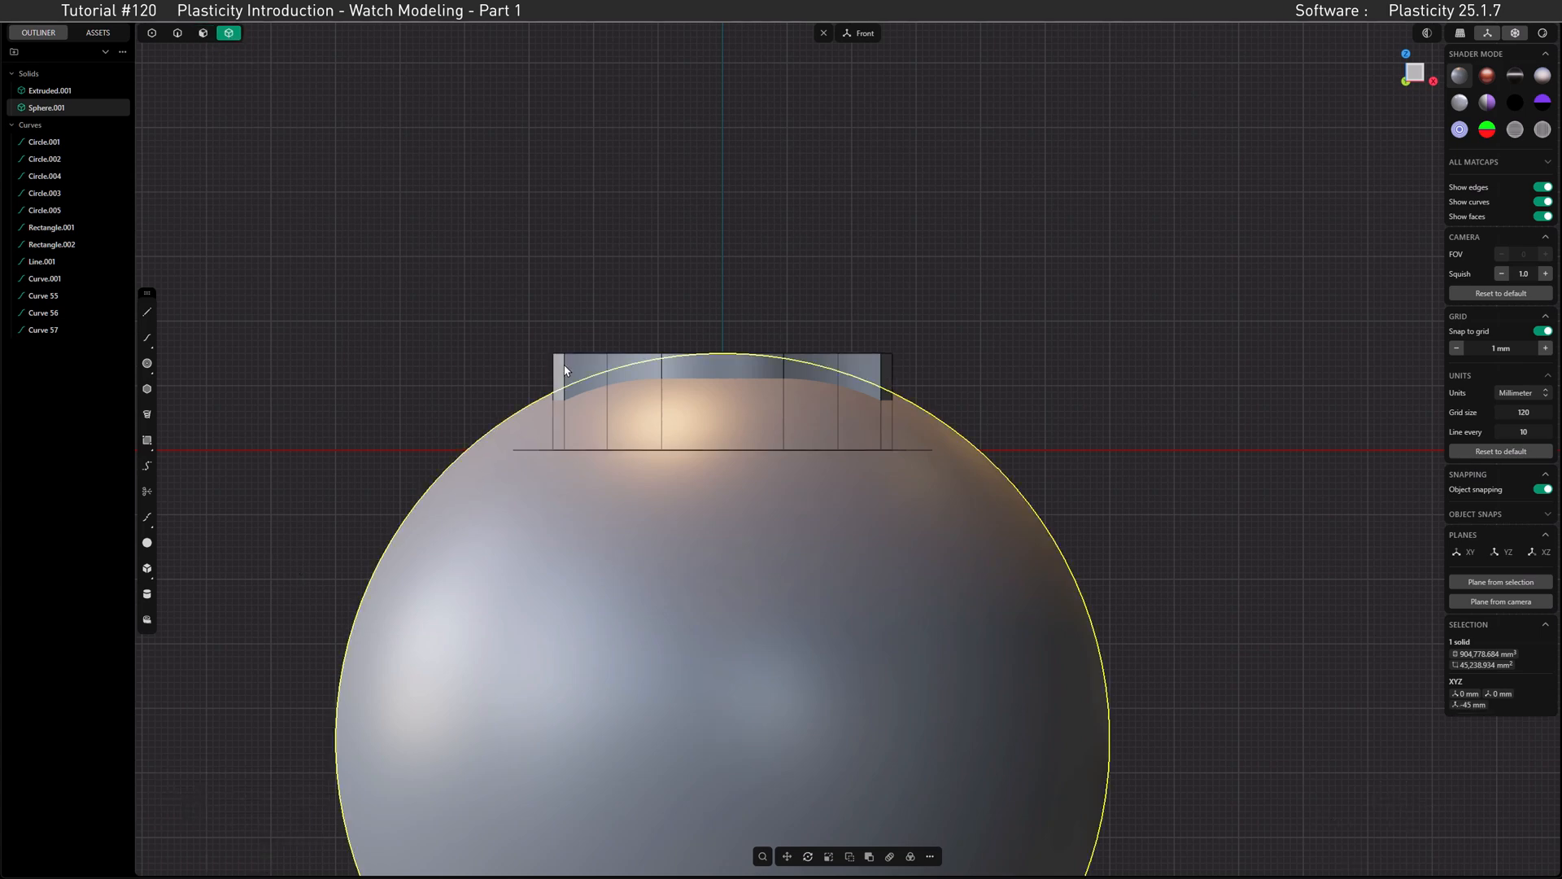
click(881, 393)
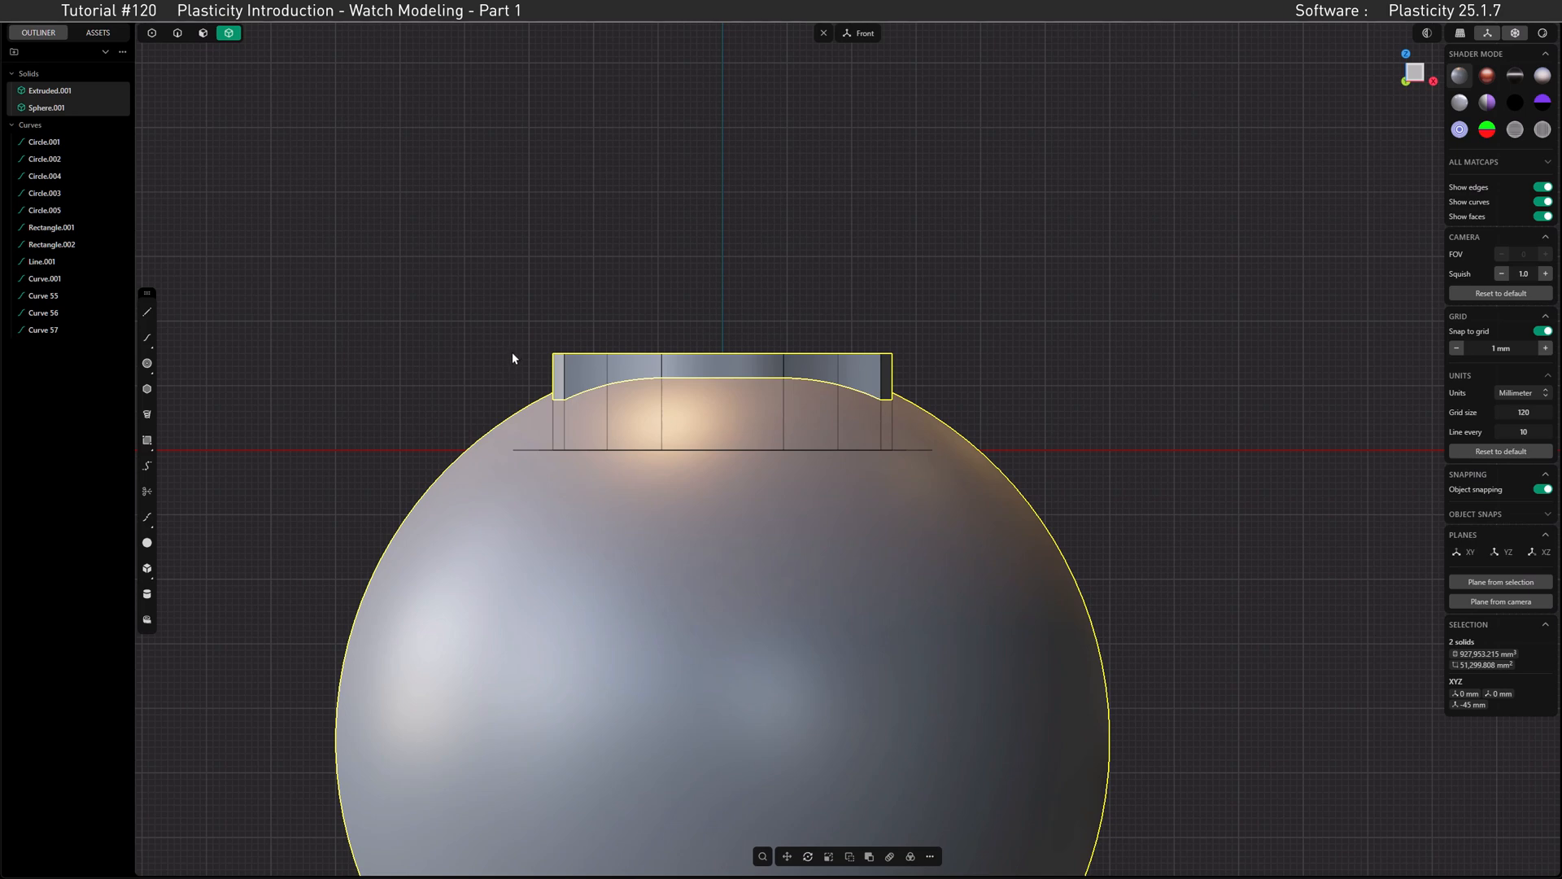
key(q)
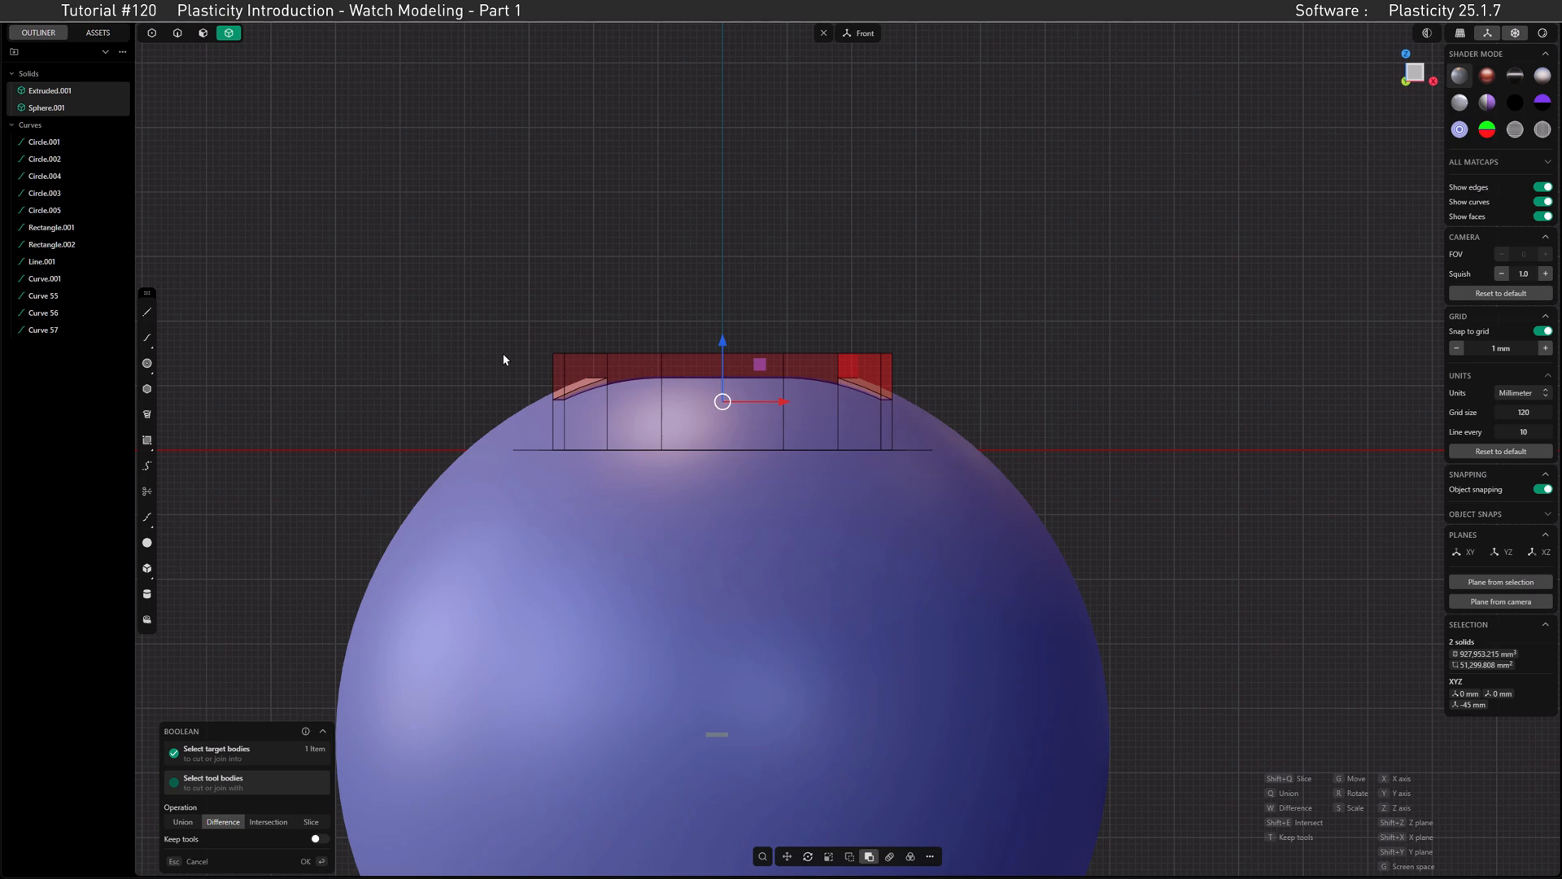
middle_drag(516, 352, 477, 373)
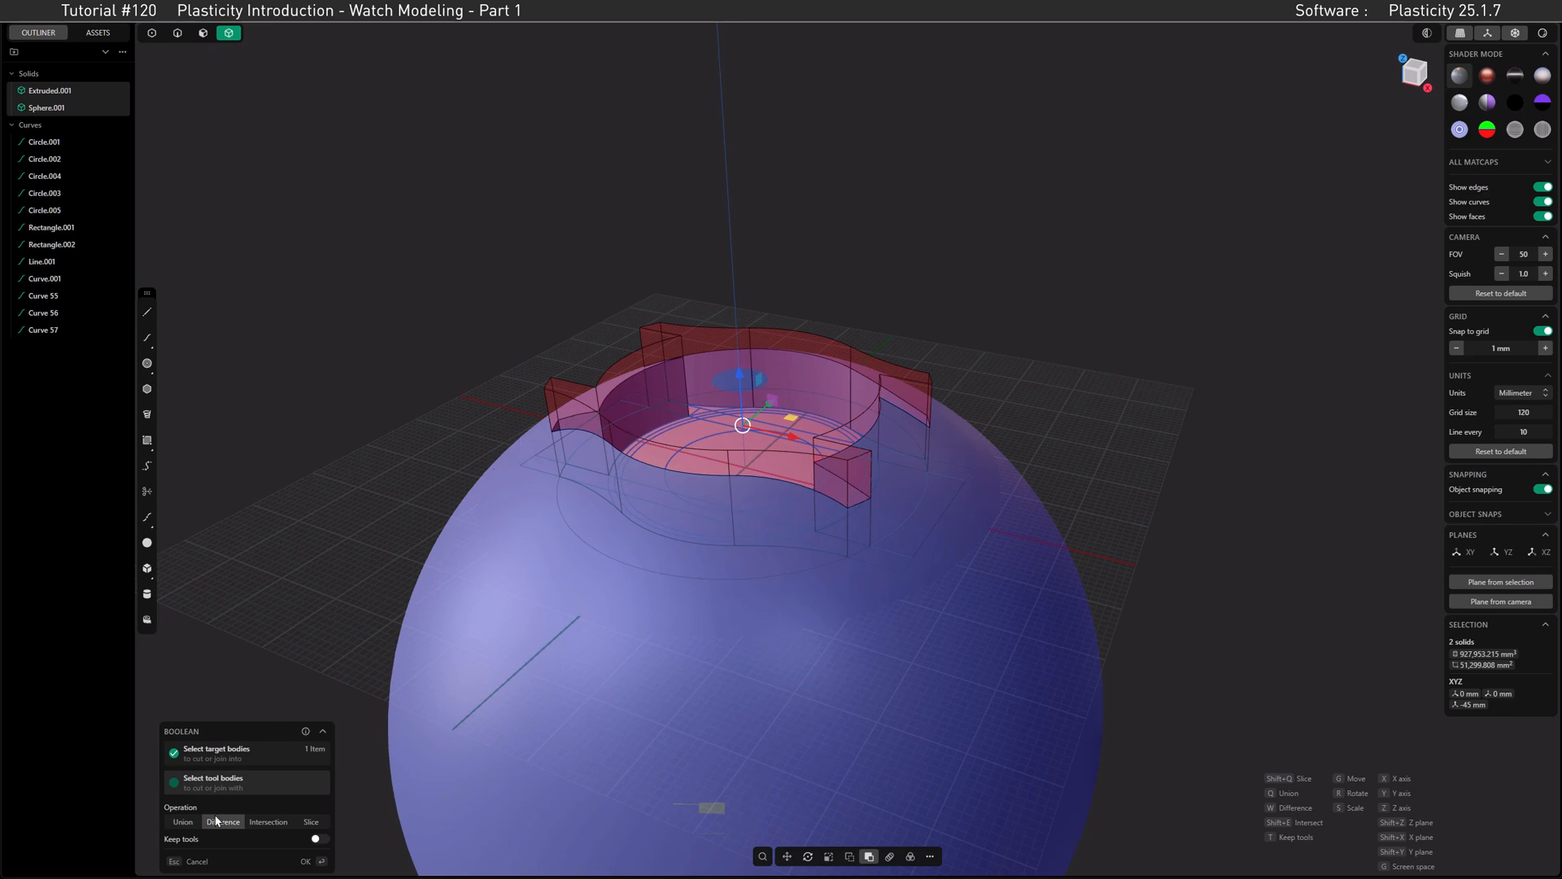
click(268, 822)
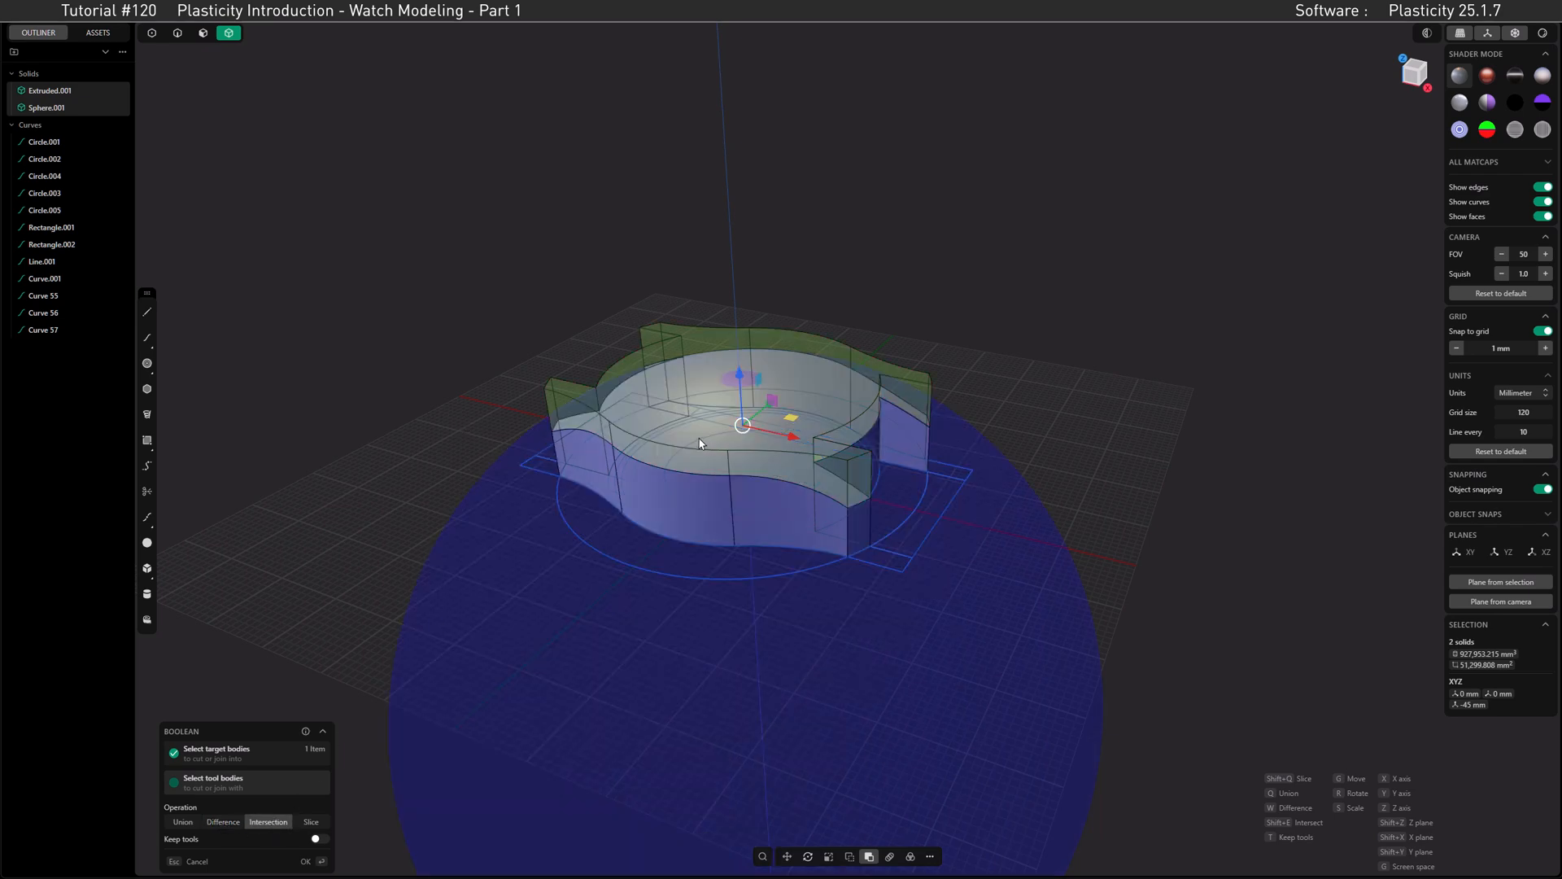
key(Return)
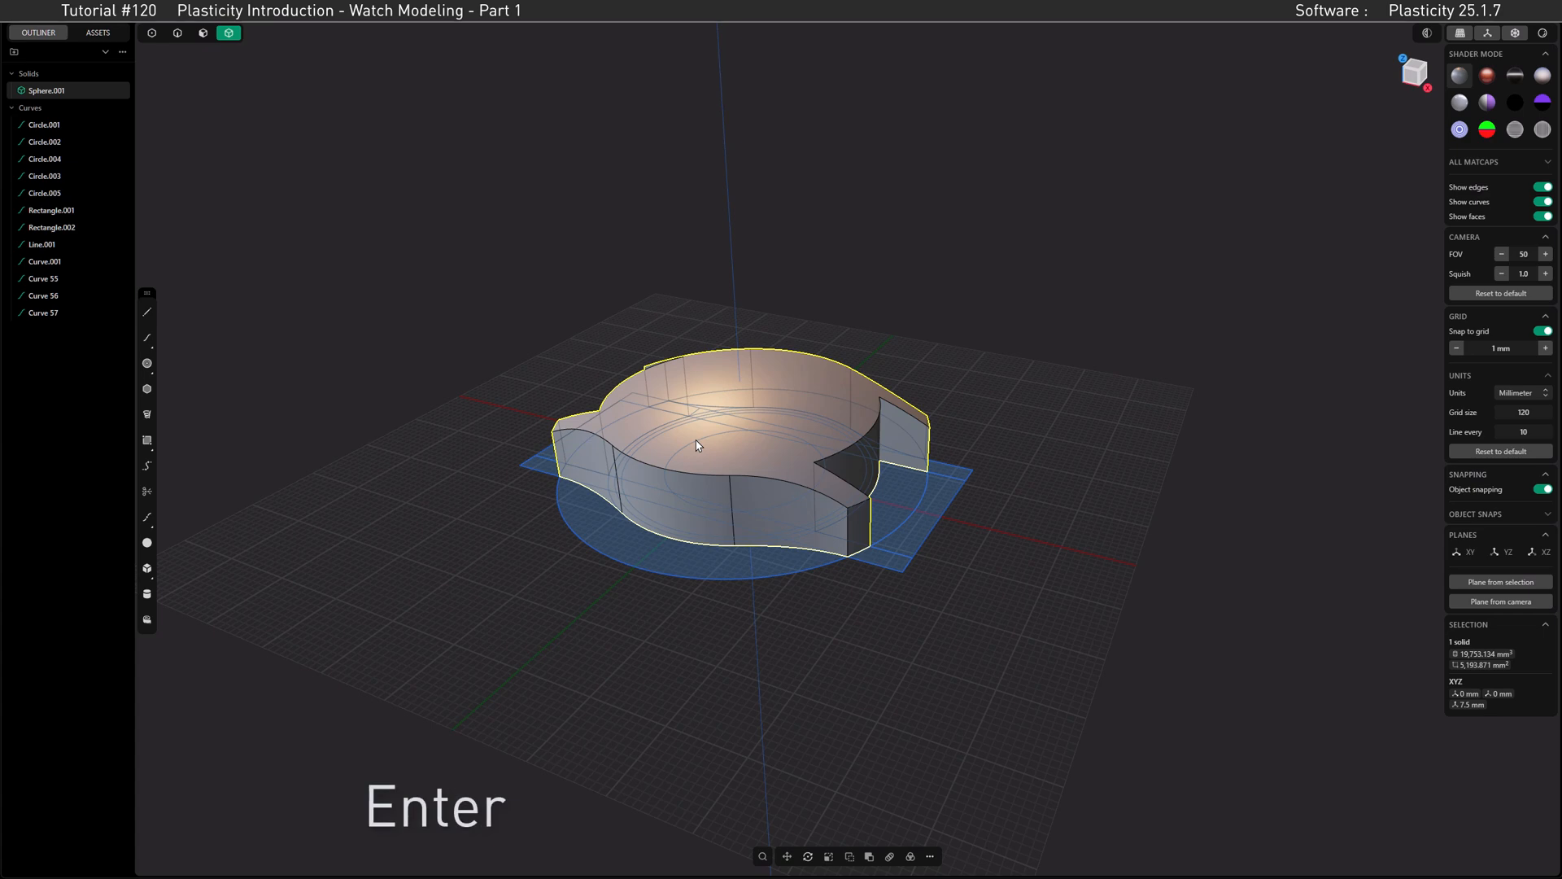
Step: In front view, create a second 120 mm diameter sphere centred at the origin as a new body
middle_drag(773, 431, 1093, 234)
click(1405, 83)
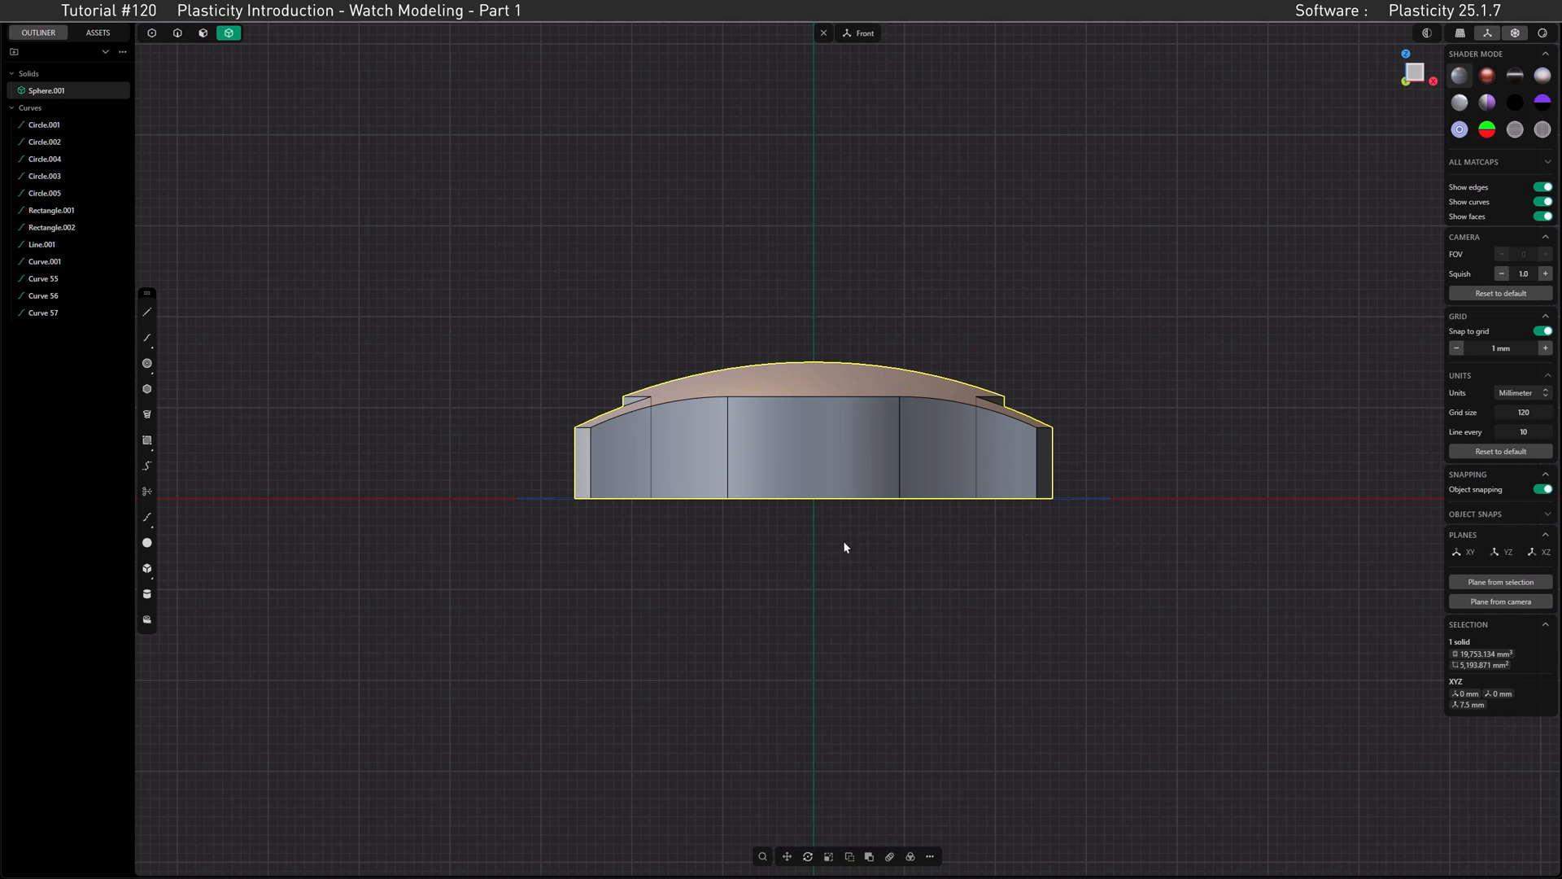
click(148, 546)
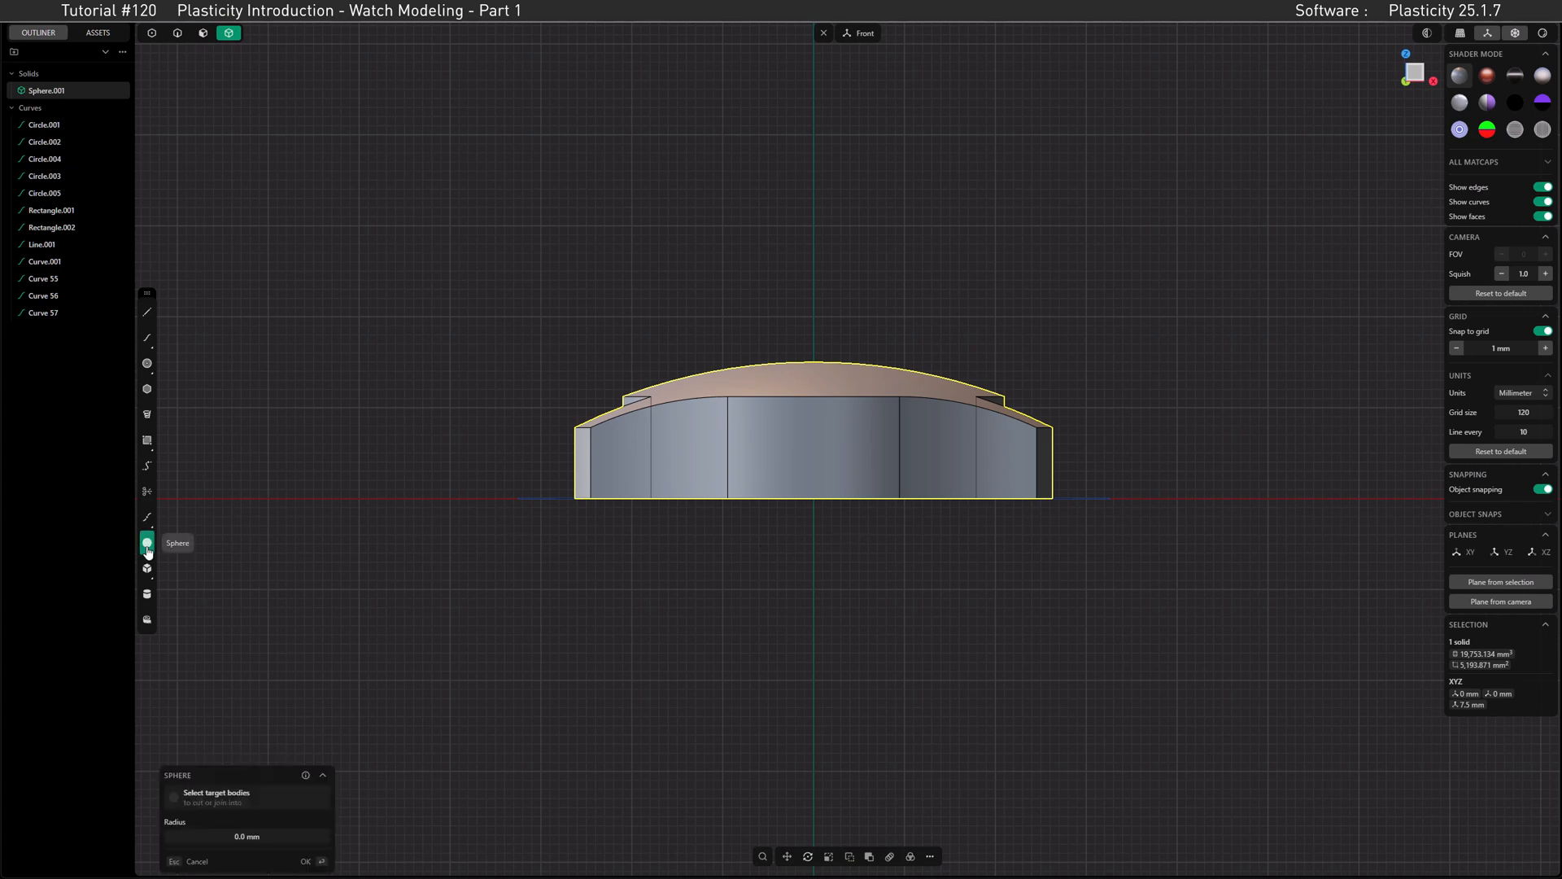
click(809, 499)
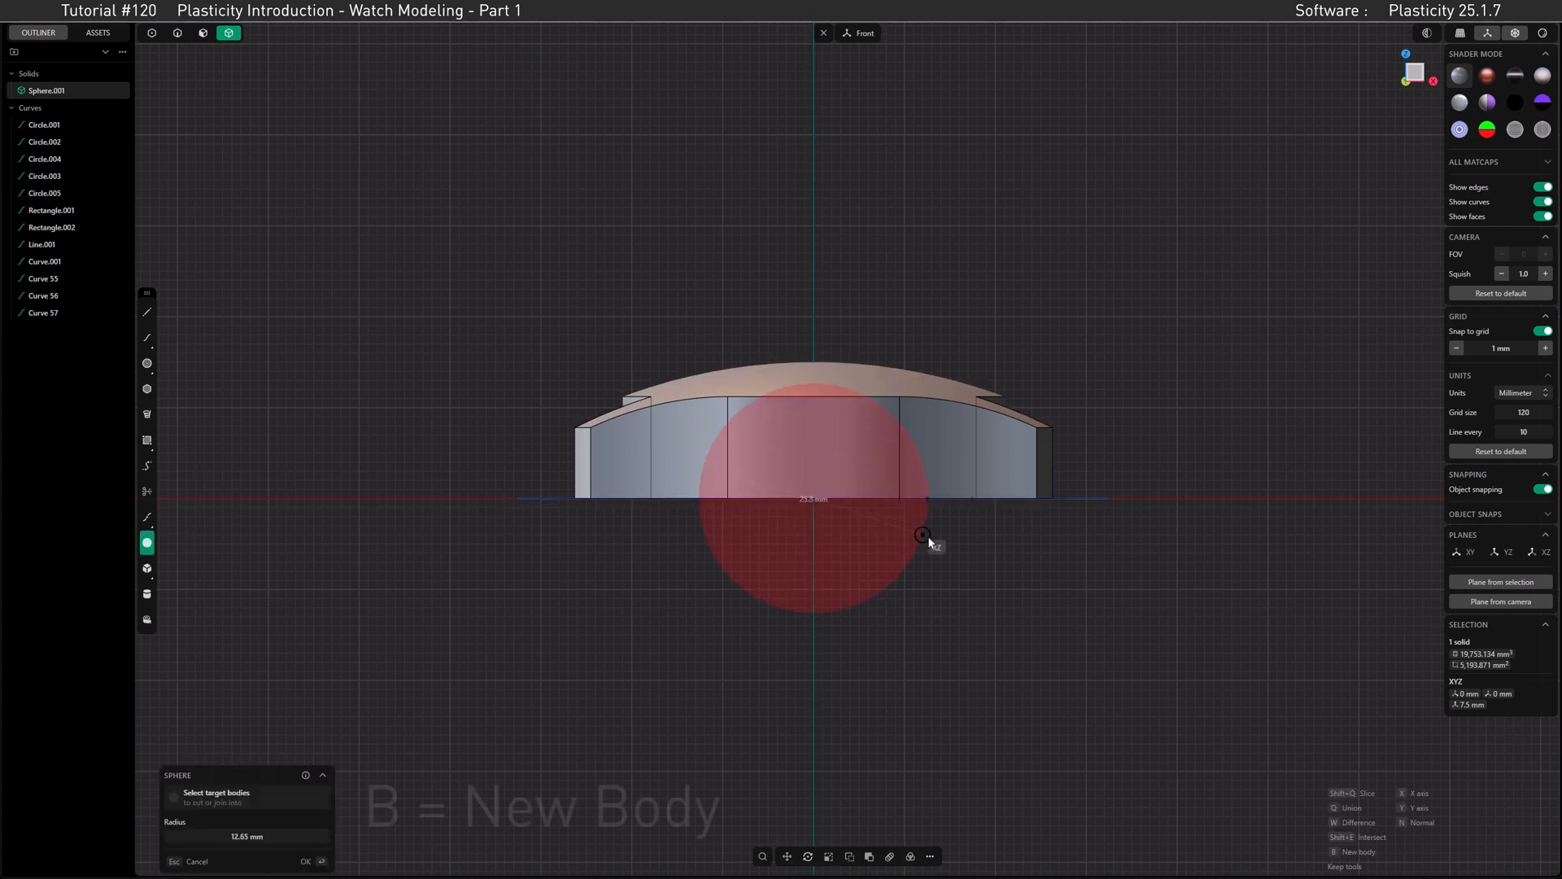
key(b)
key(Tab)
text(120)
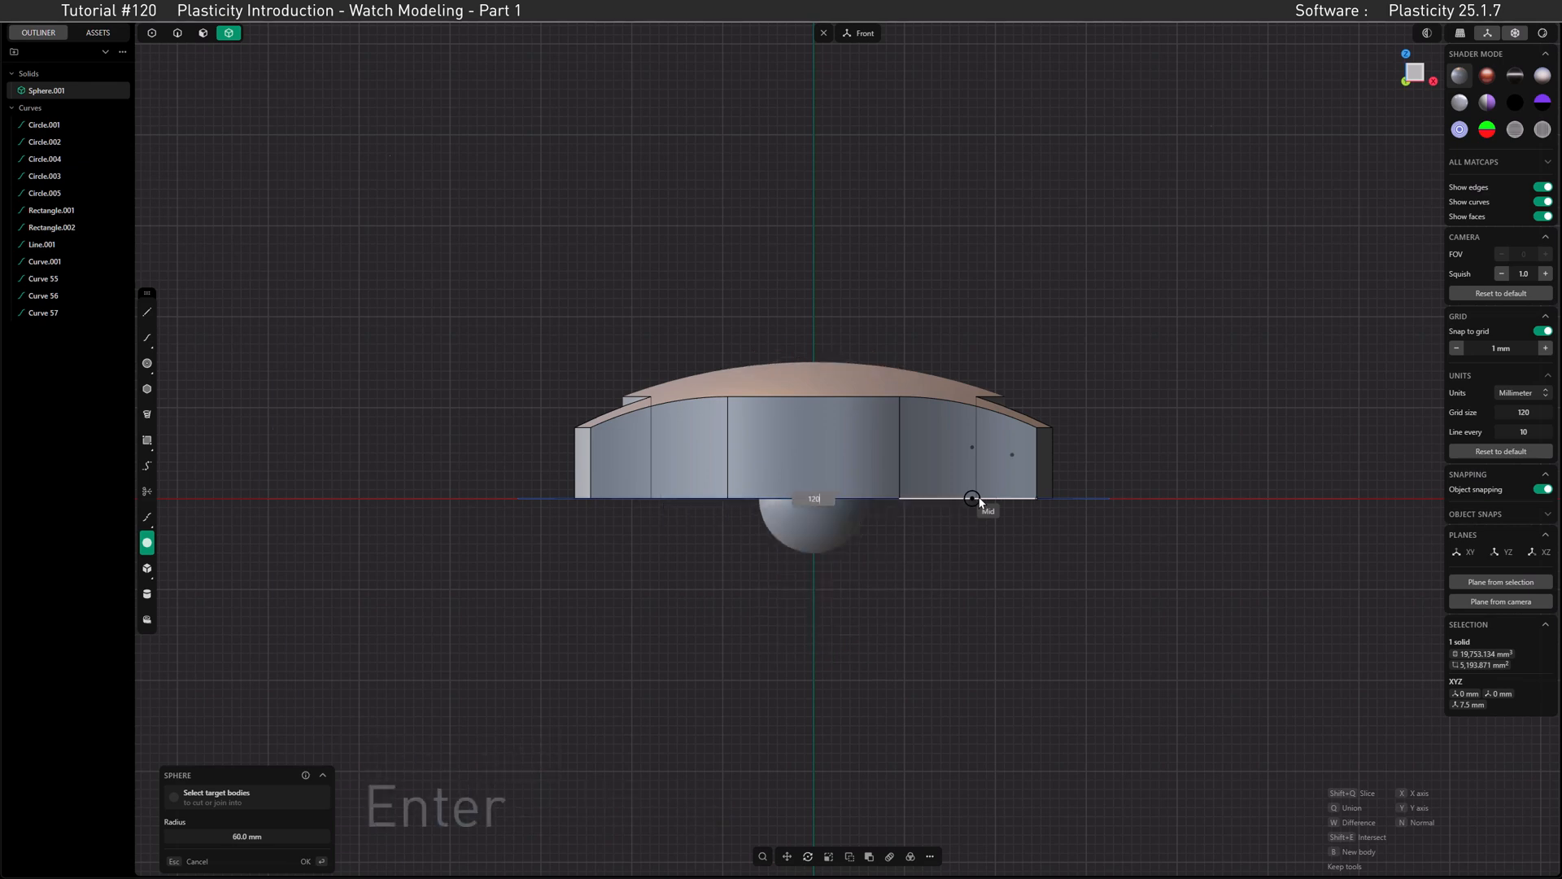
key(Return)
Step: Move the second sphere down 51 mm along Z
key(g)
key(z)
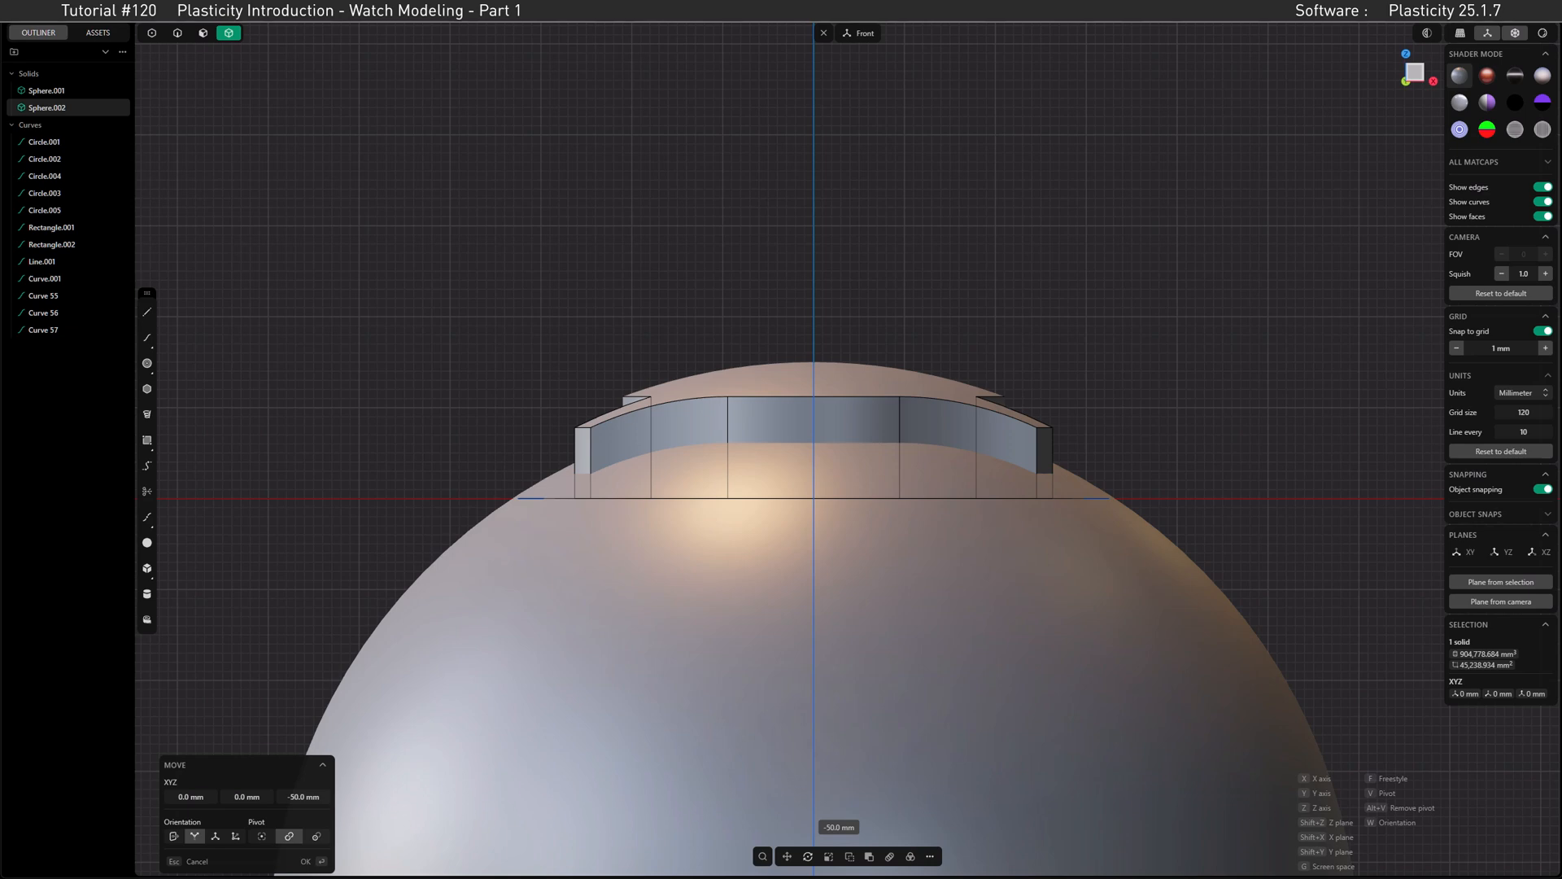
click(802, 662)
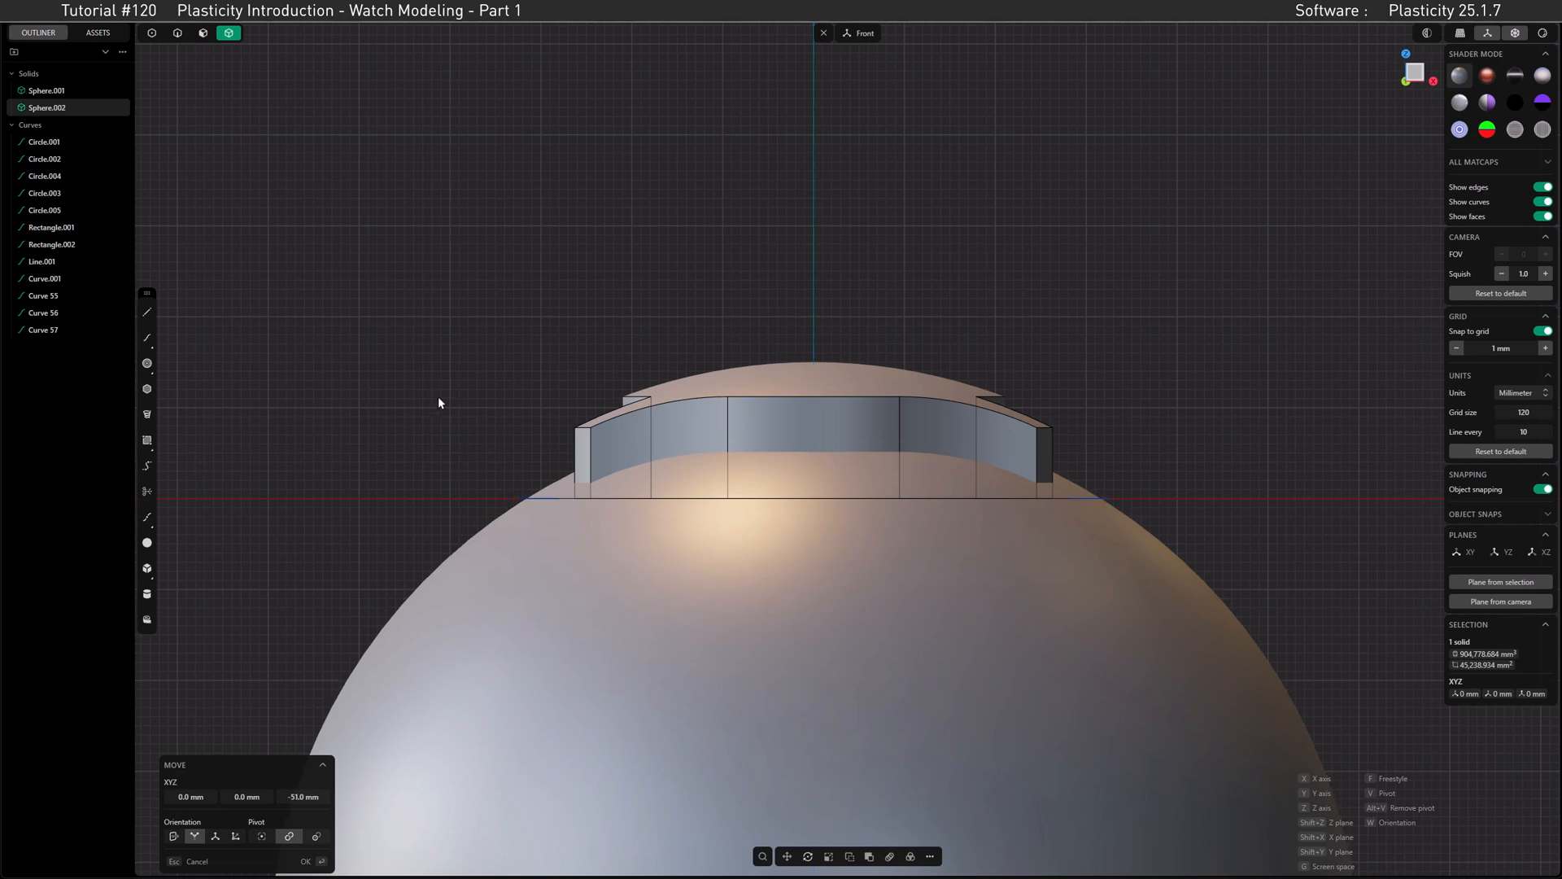
Step: Subtract the second sphere from the domed case with a Boolean Difference to hollow its underside
click(612, 431)
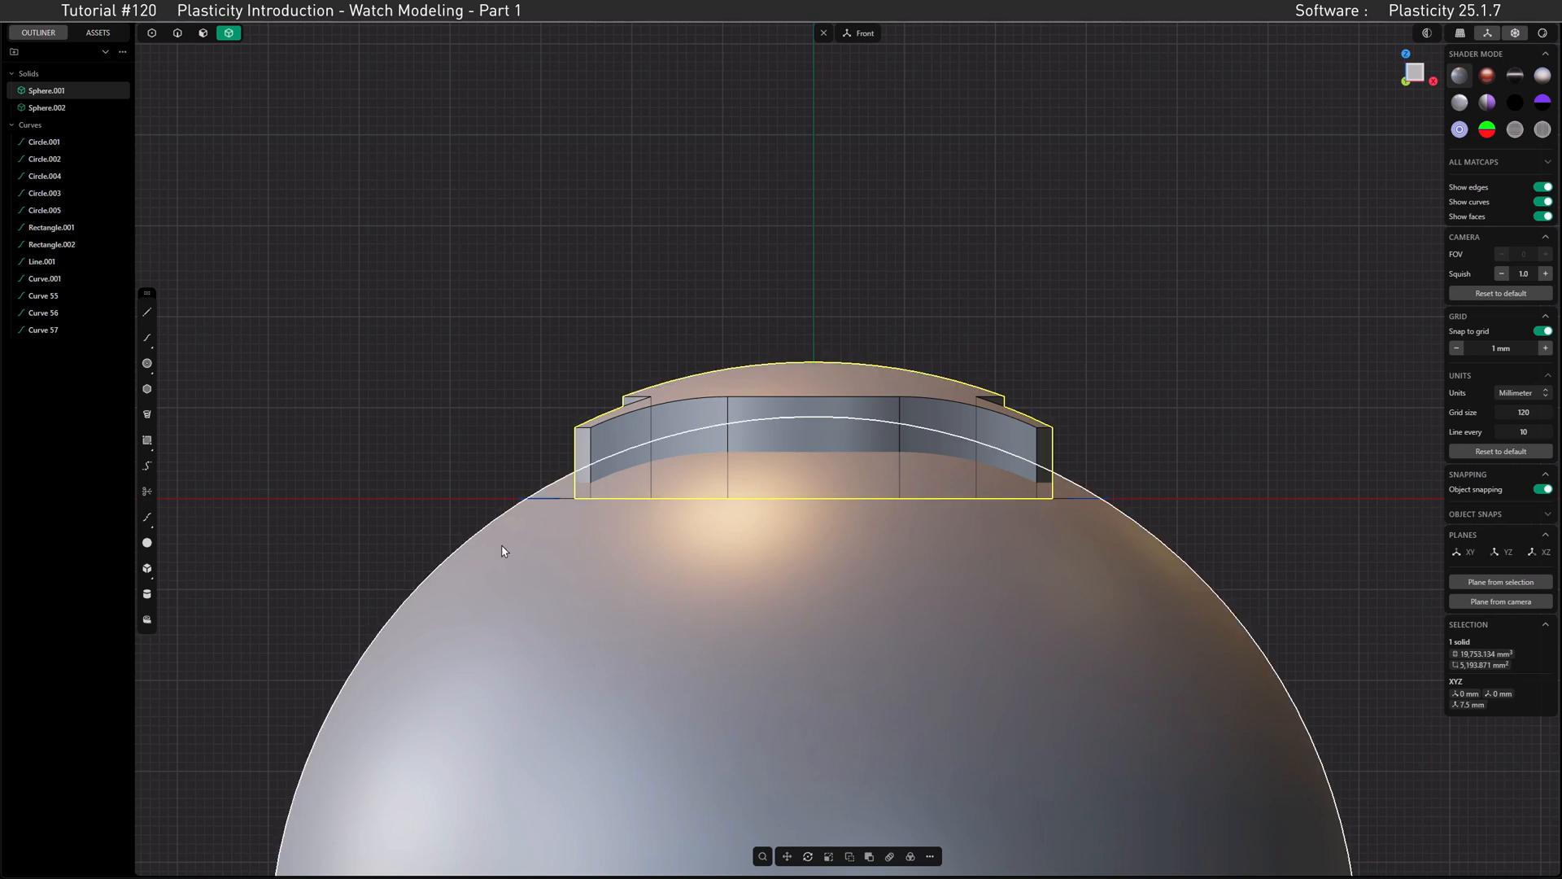
key(q)
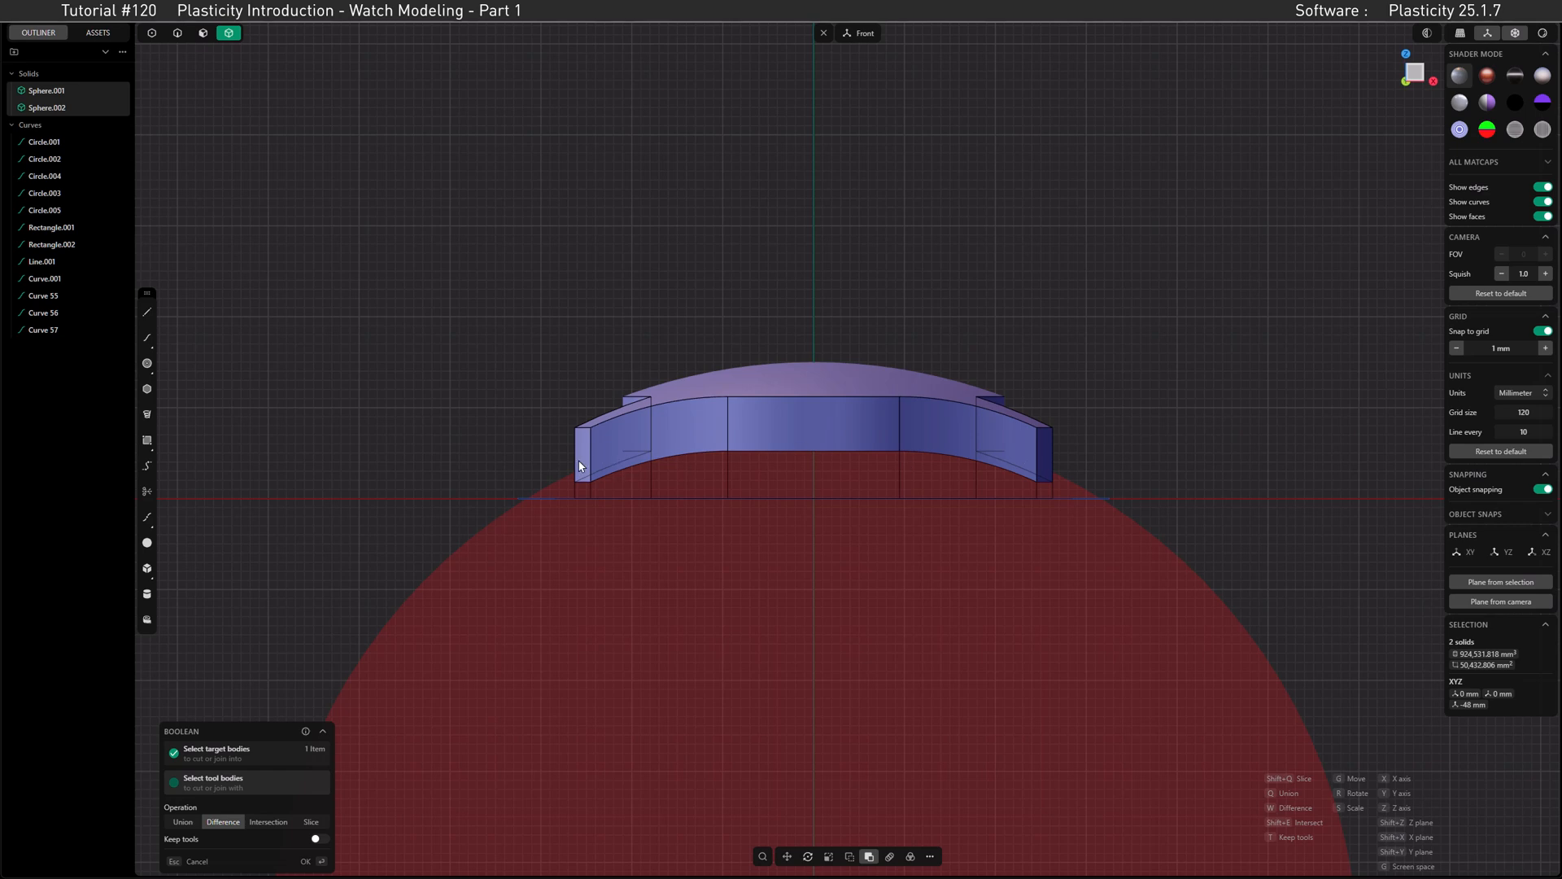
key(Return)
middle_drag(729, 461, 677, 373)
scroll(846, 395, up, 5)
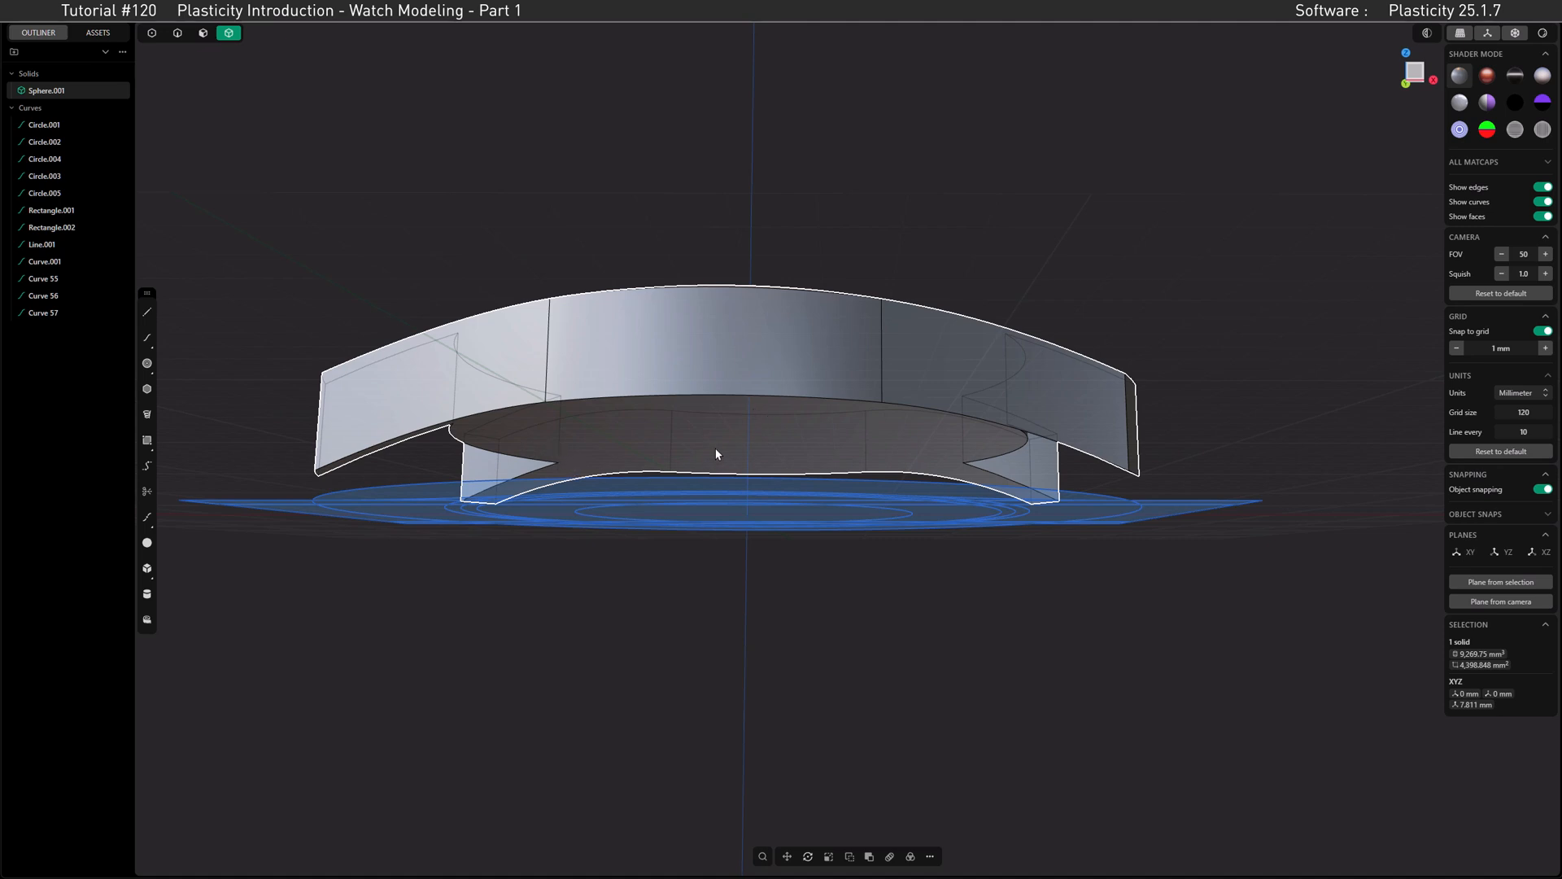
Step: Undo the underside cut together with the second sphere's move and creation, back to the flat-bottomed domed case
key(KP_1)
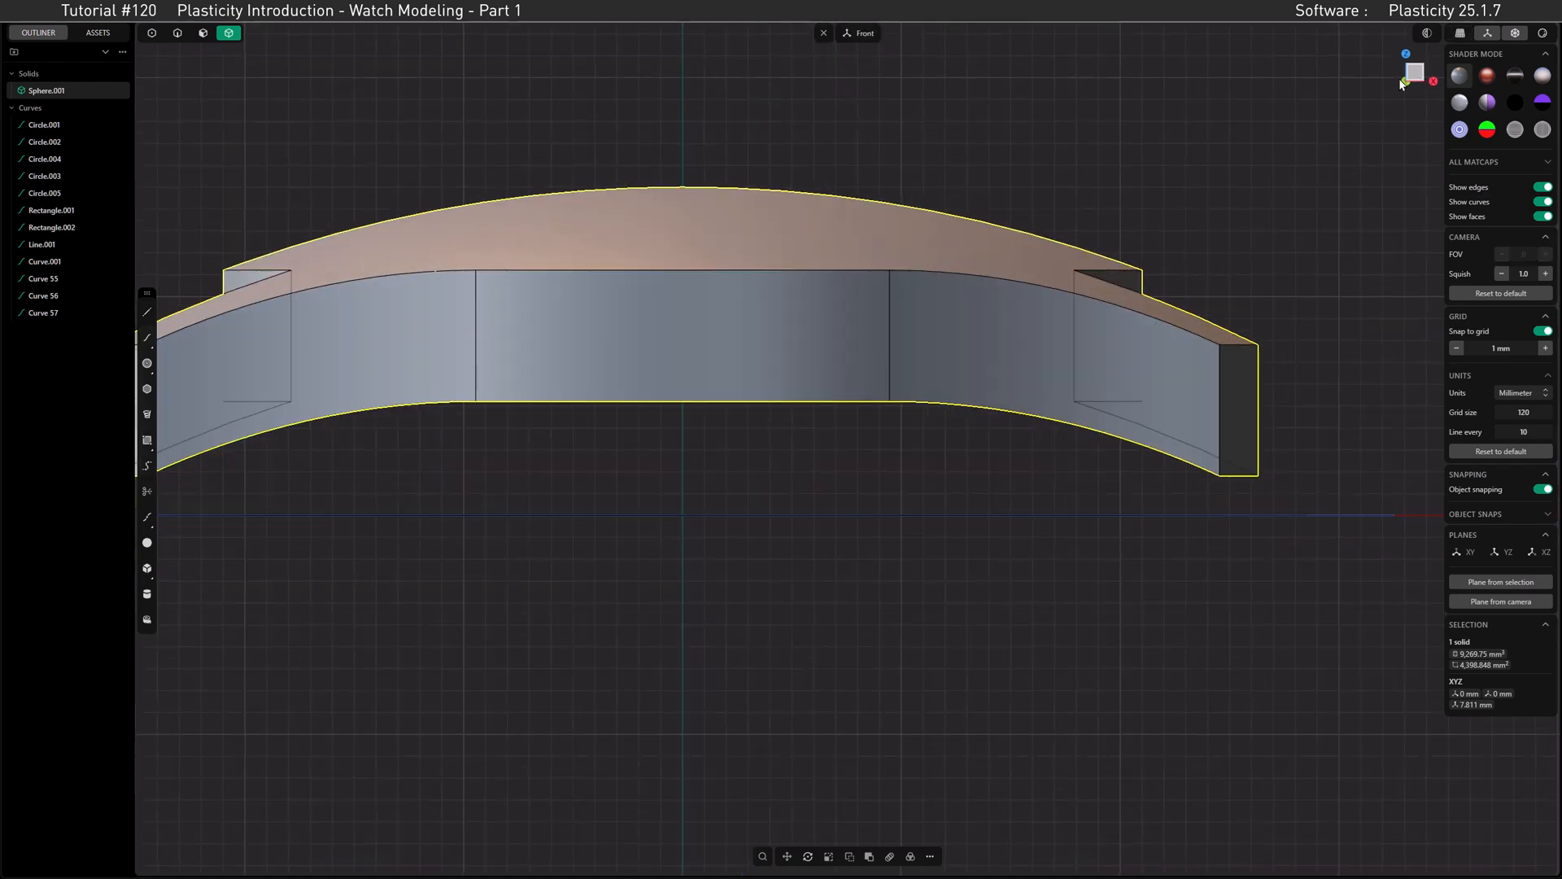
shift+middle_drag(847, 359, 875, 387)
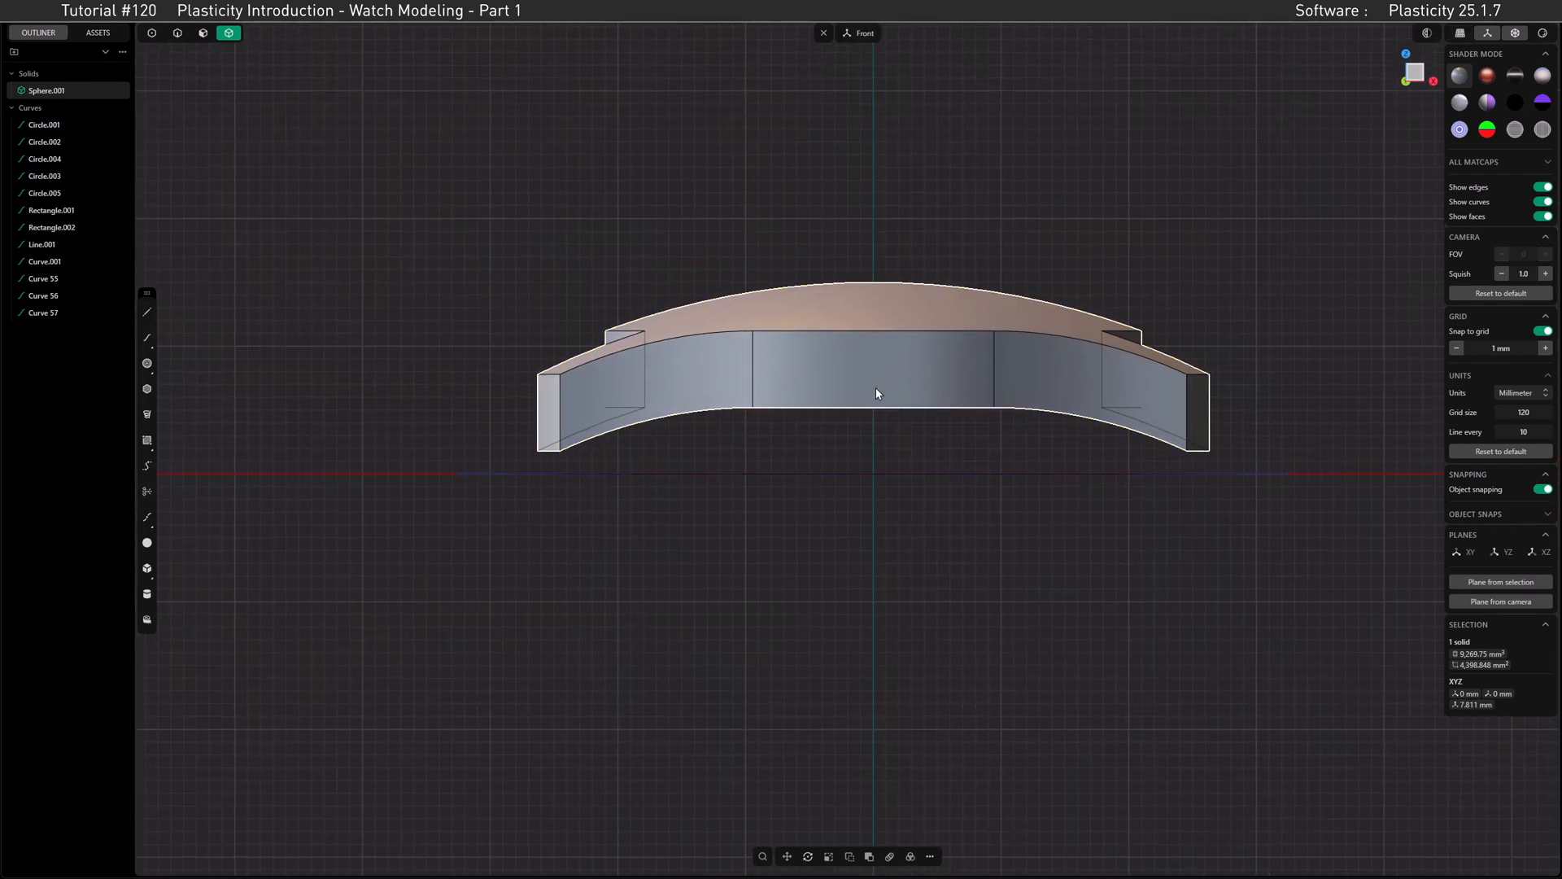
shift+middle_drag(854, 461, 802, 481)
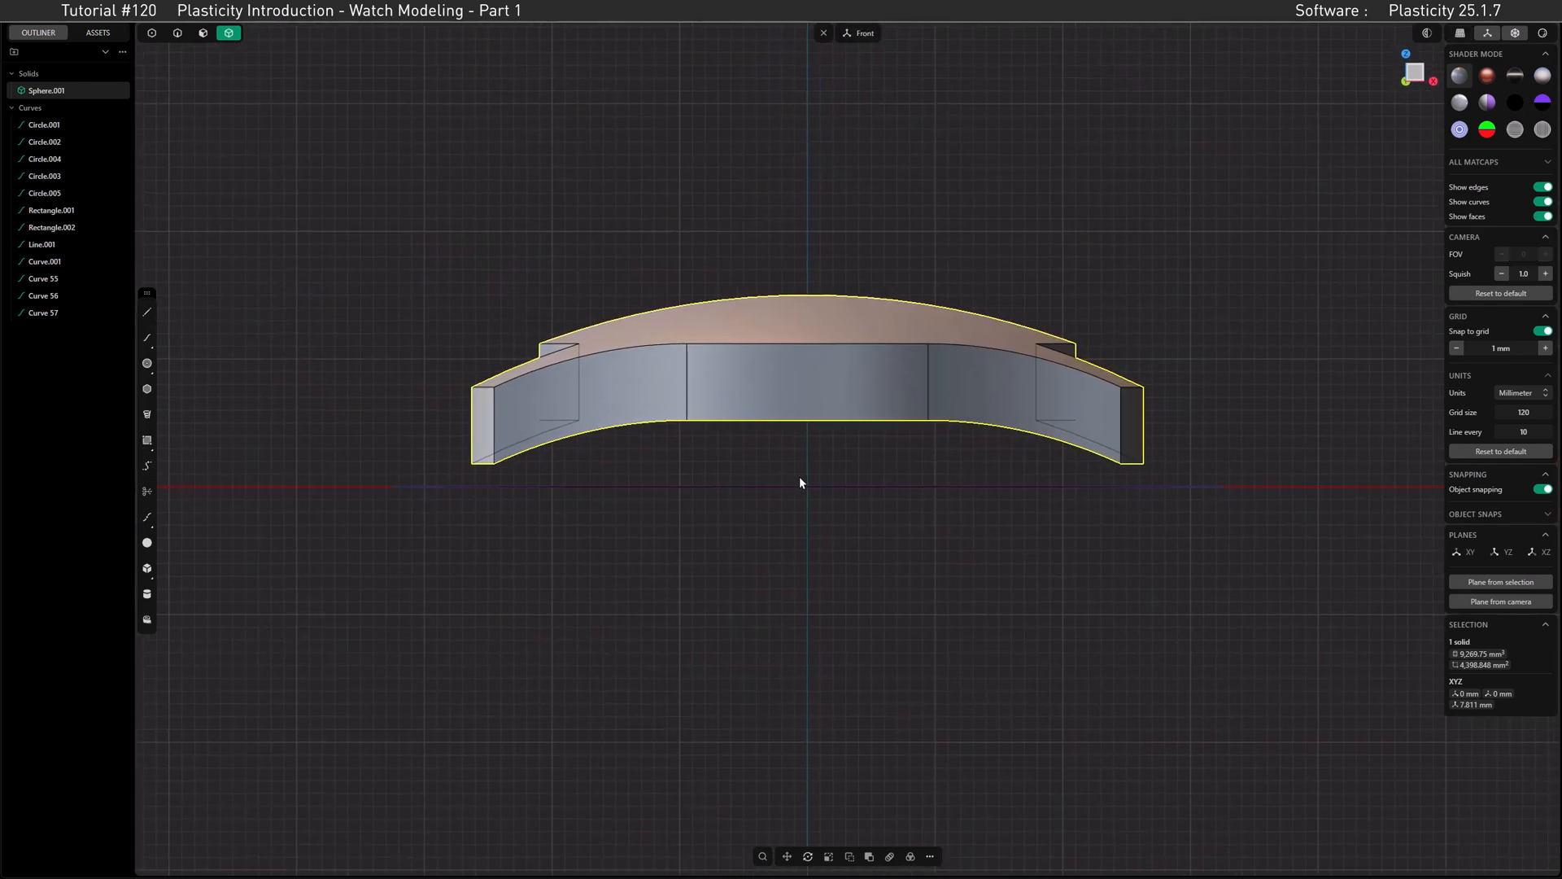
key(ctrl+z)
key(ctrl+z)
key(ctrl+z)
key(ctrl+z)
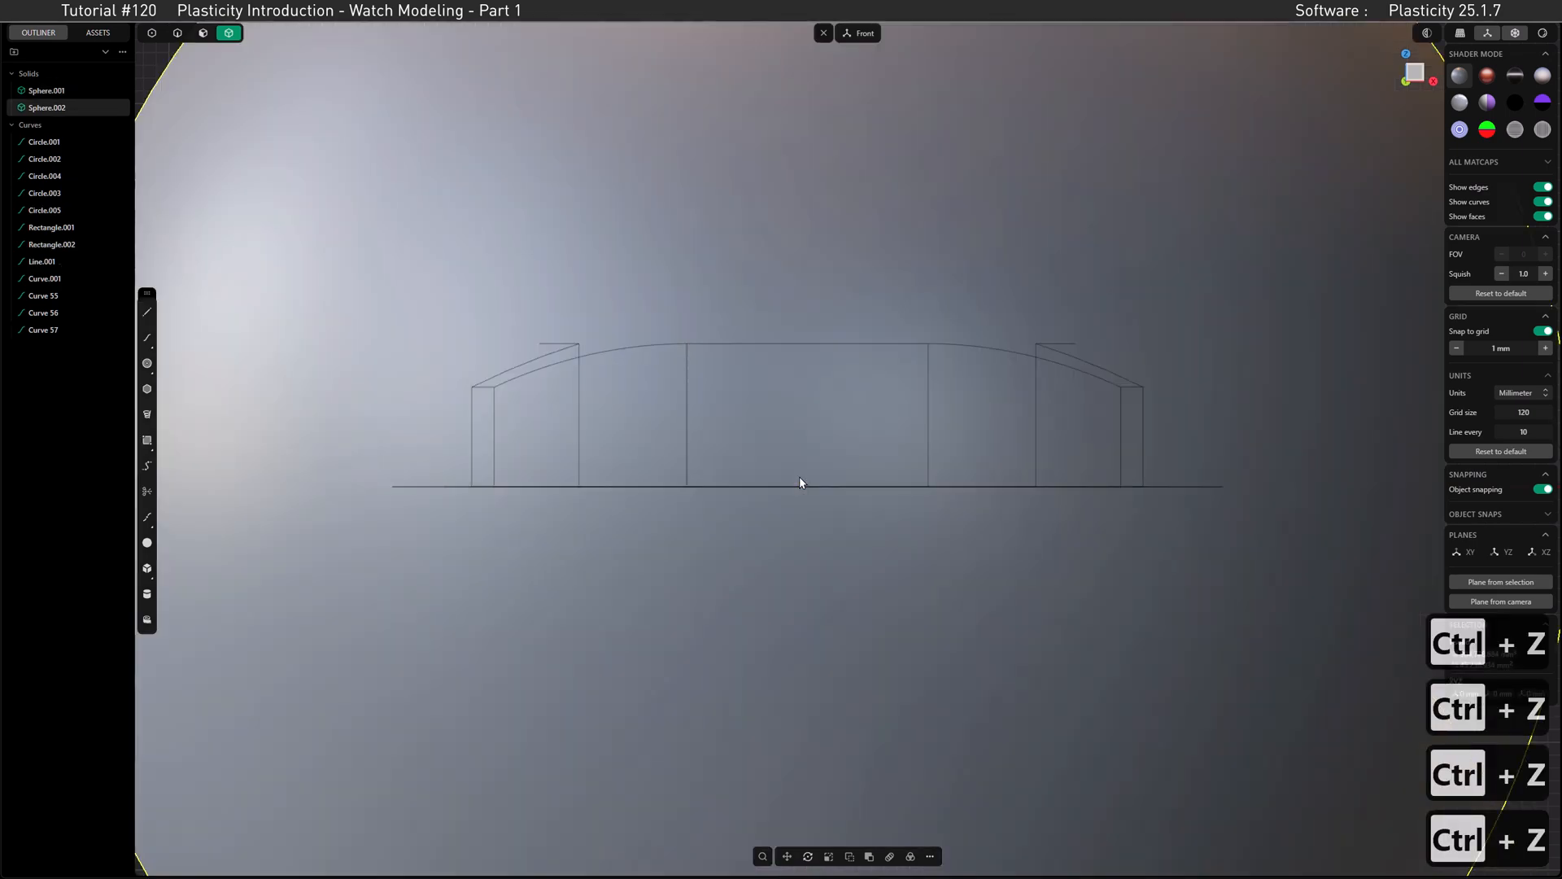
key(ctrl+z)
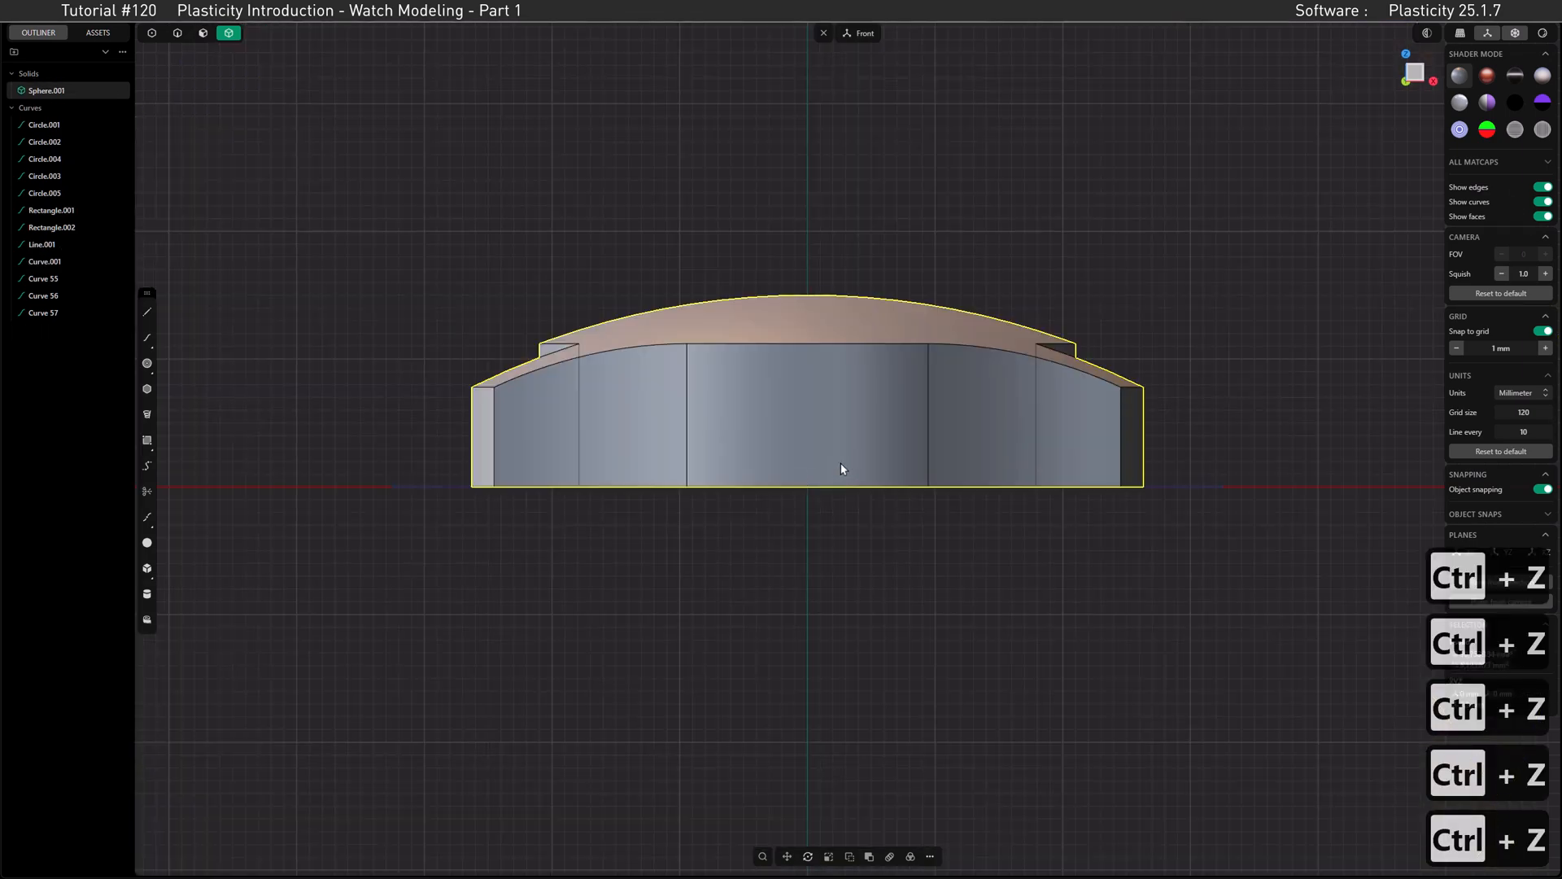
Step: Draw a 120 mm diameter centre circle at the origin on the front (XZ) plane
click(147, 366)
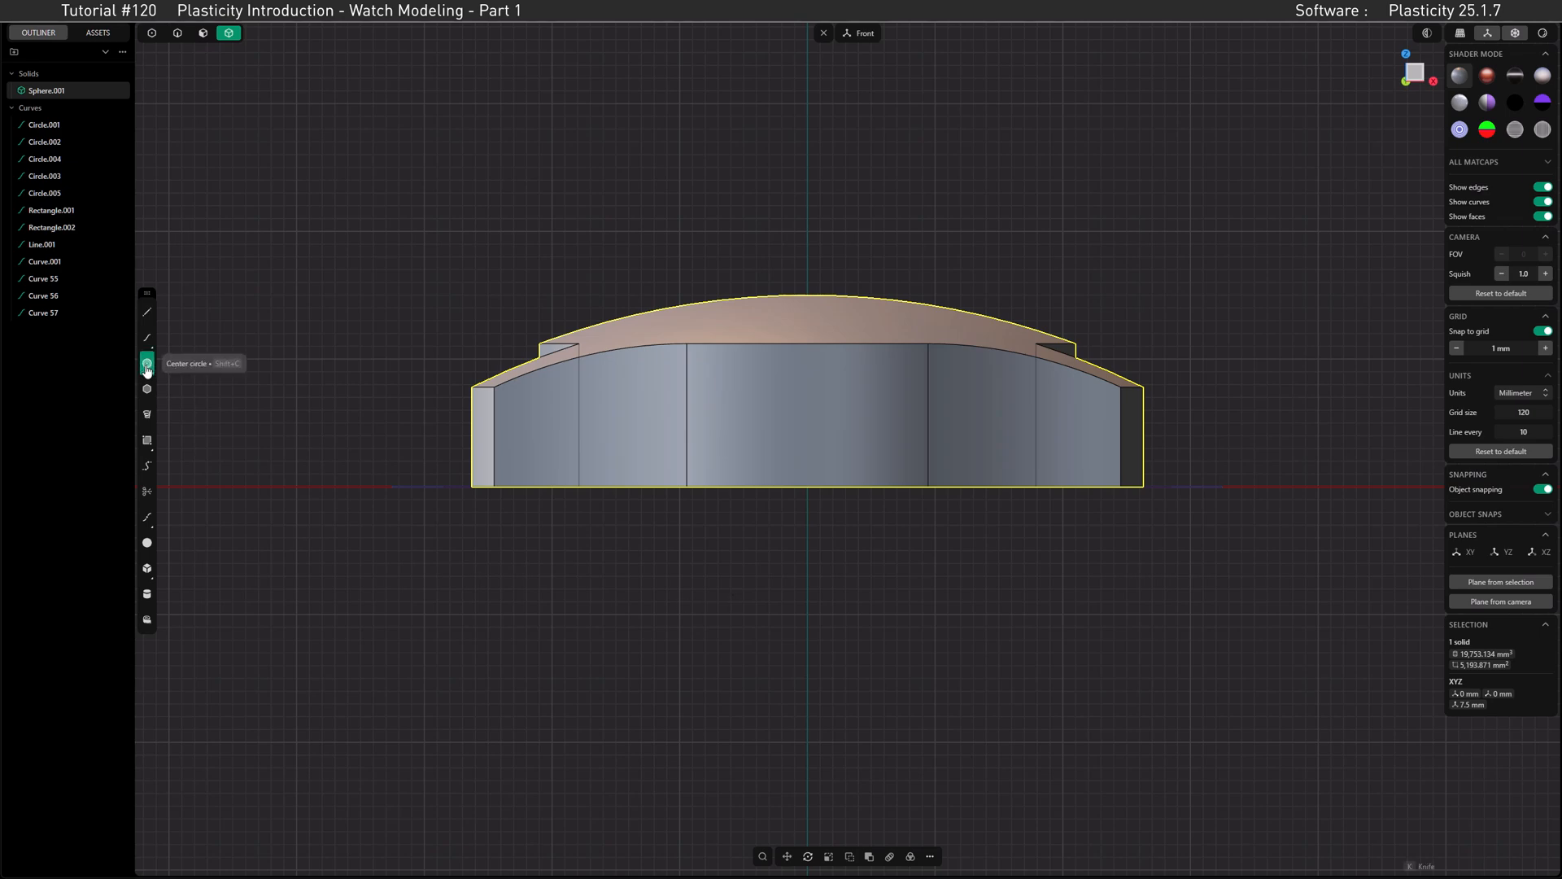
click(807, 486)
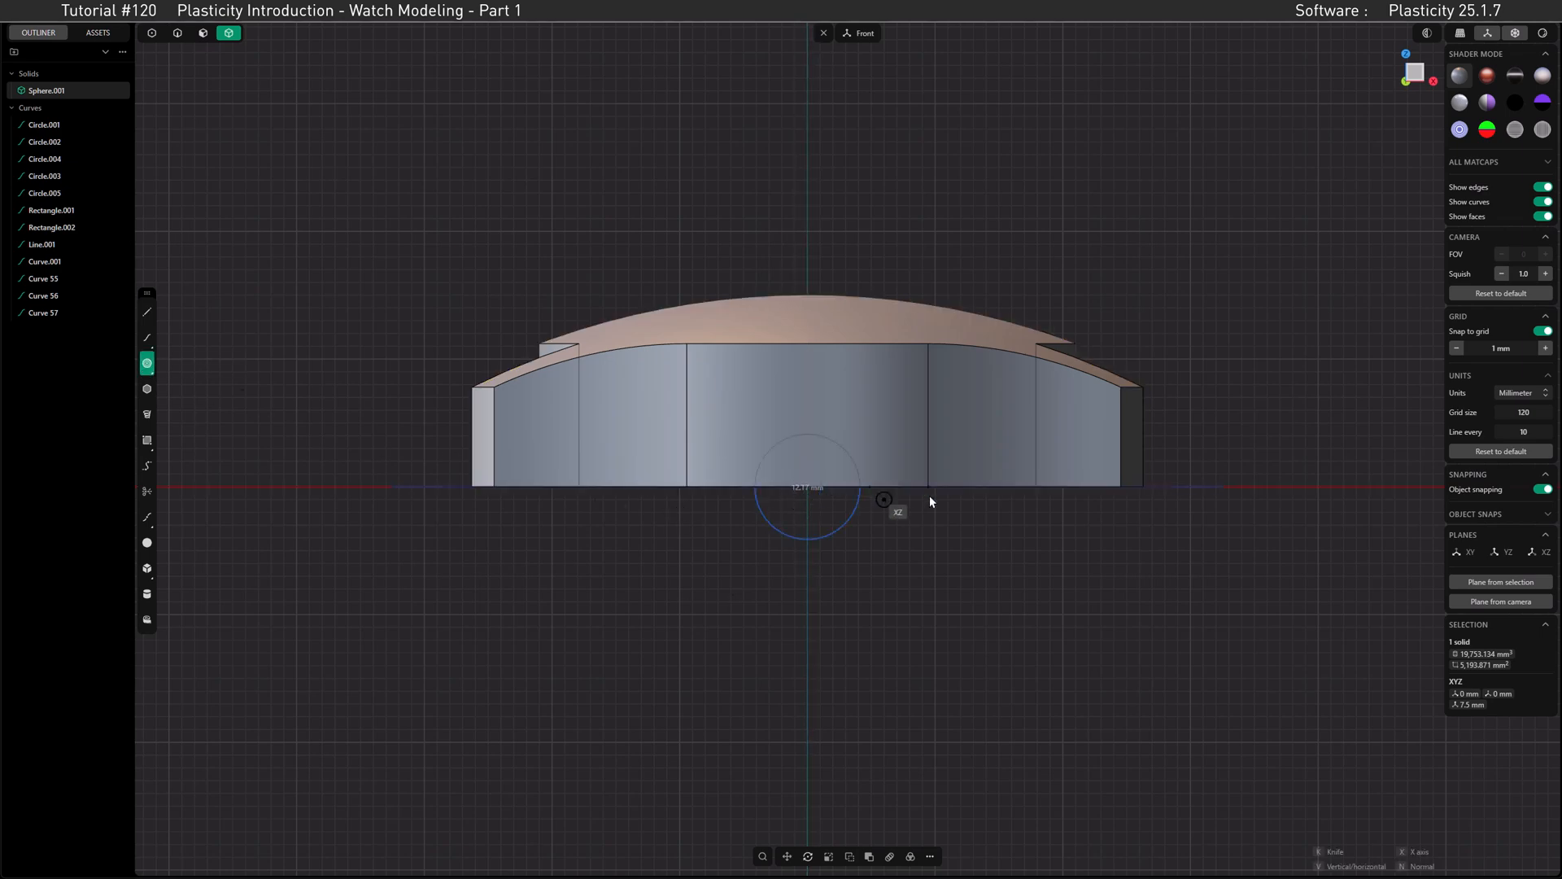
key(Tab)
text(120)
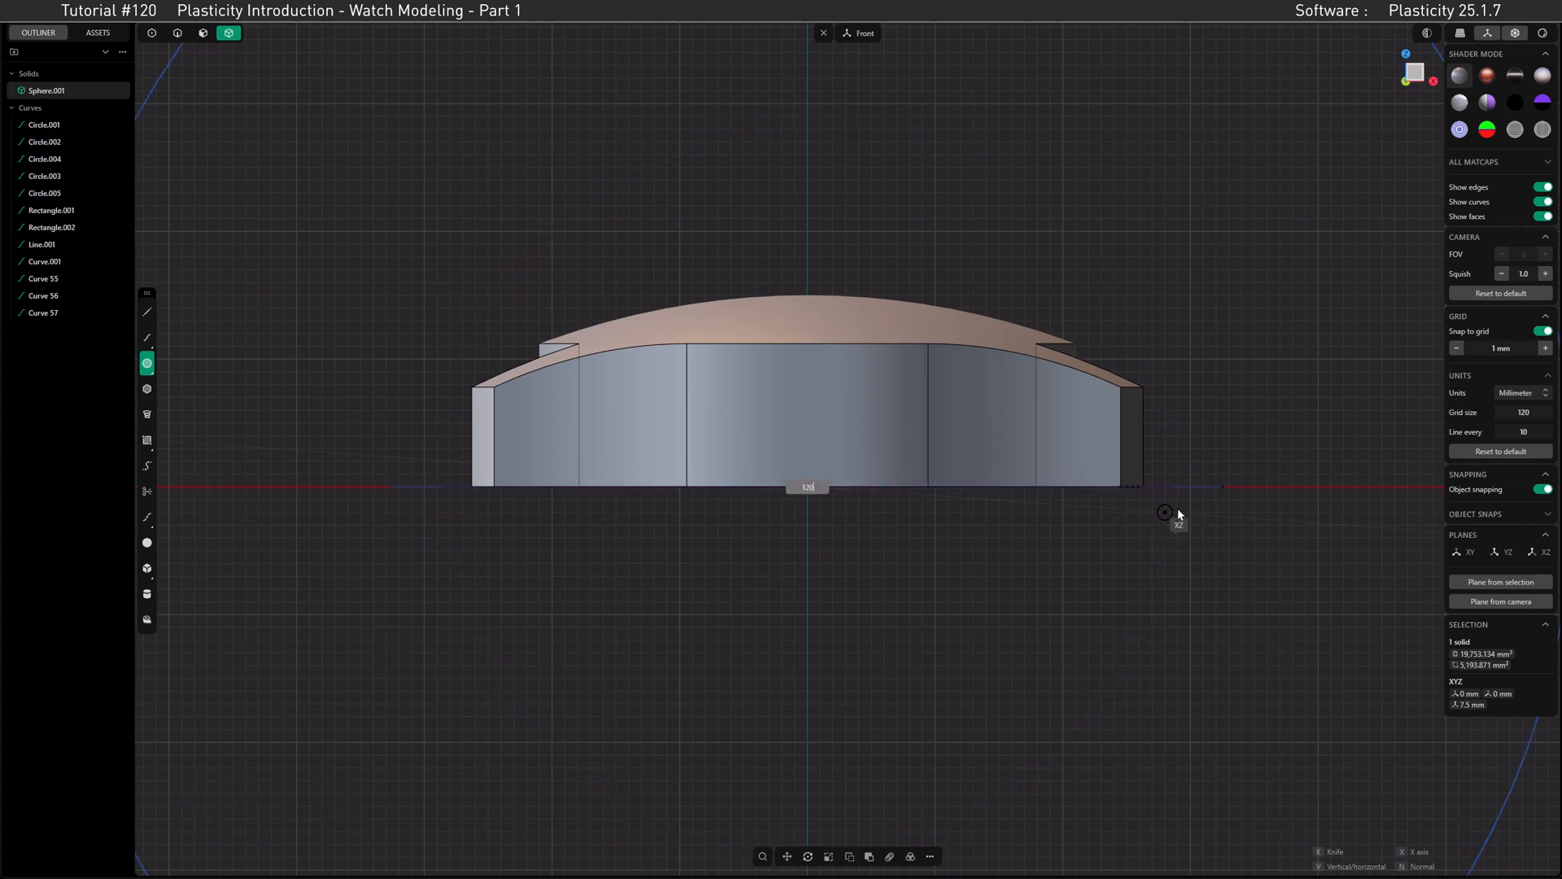
key(Return)
Step: Draw a 120 mm vertical centre line from the topmost to the bottommost point of the circle
scroll(1173, 486, down, 3)
shift+middle_drag(1173, 482, 952, 437)
scroll(1027, 488, down, 2)
click(151, 310)
click(728, 66)
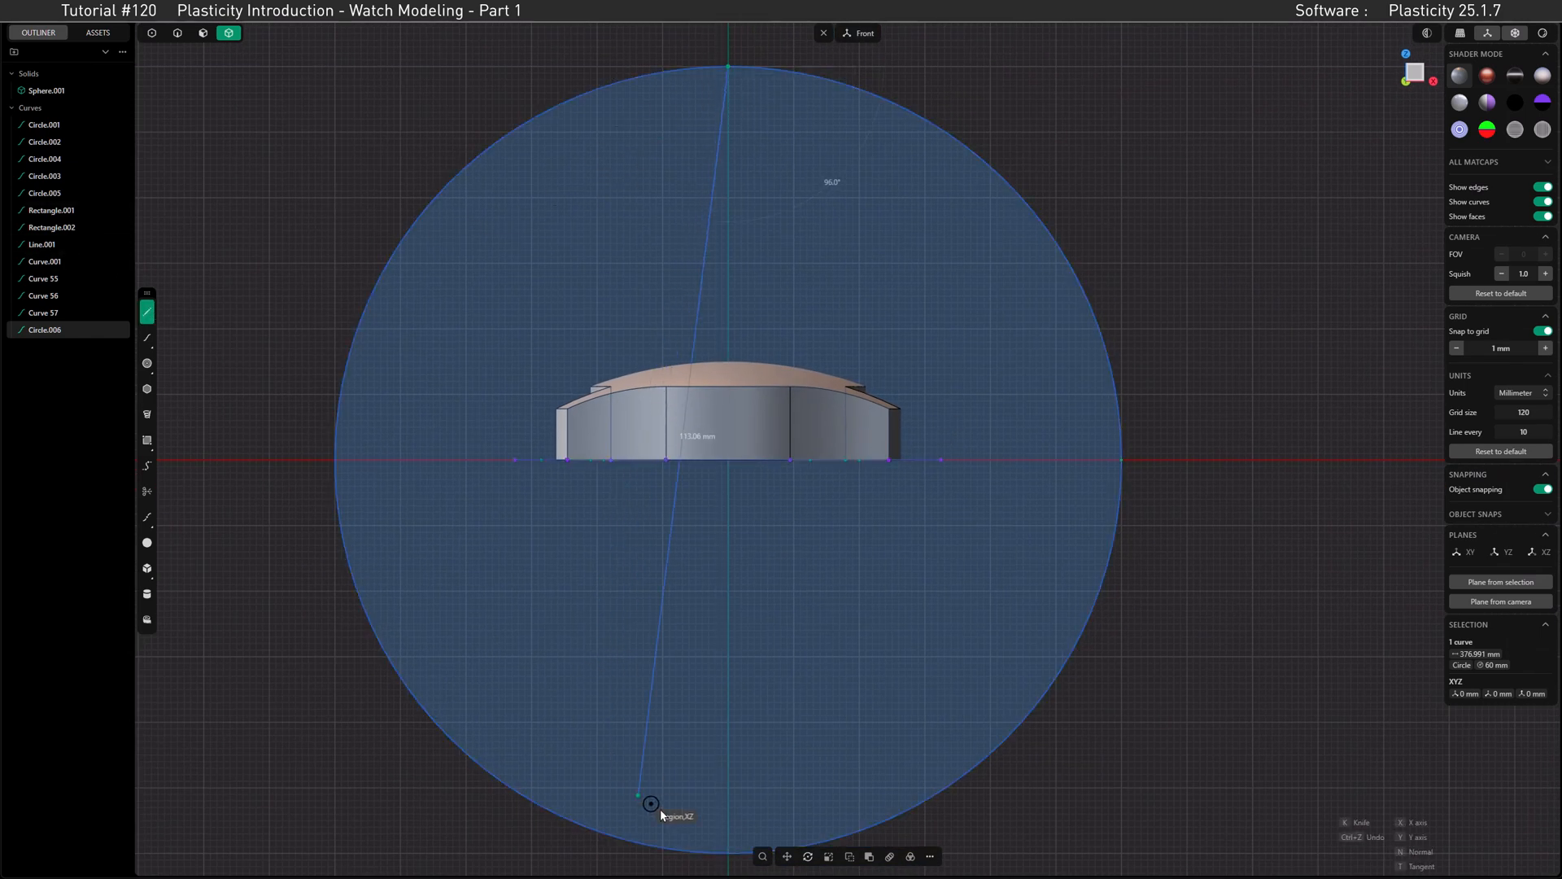
click(727, 852)
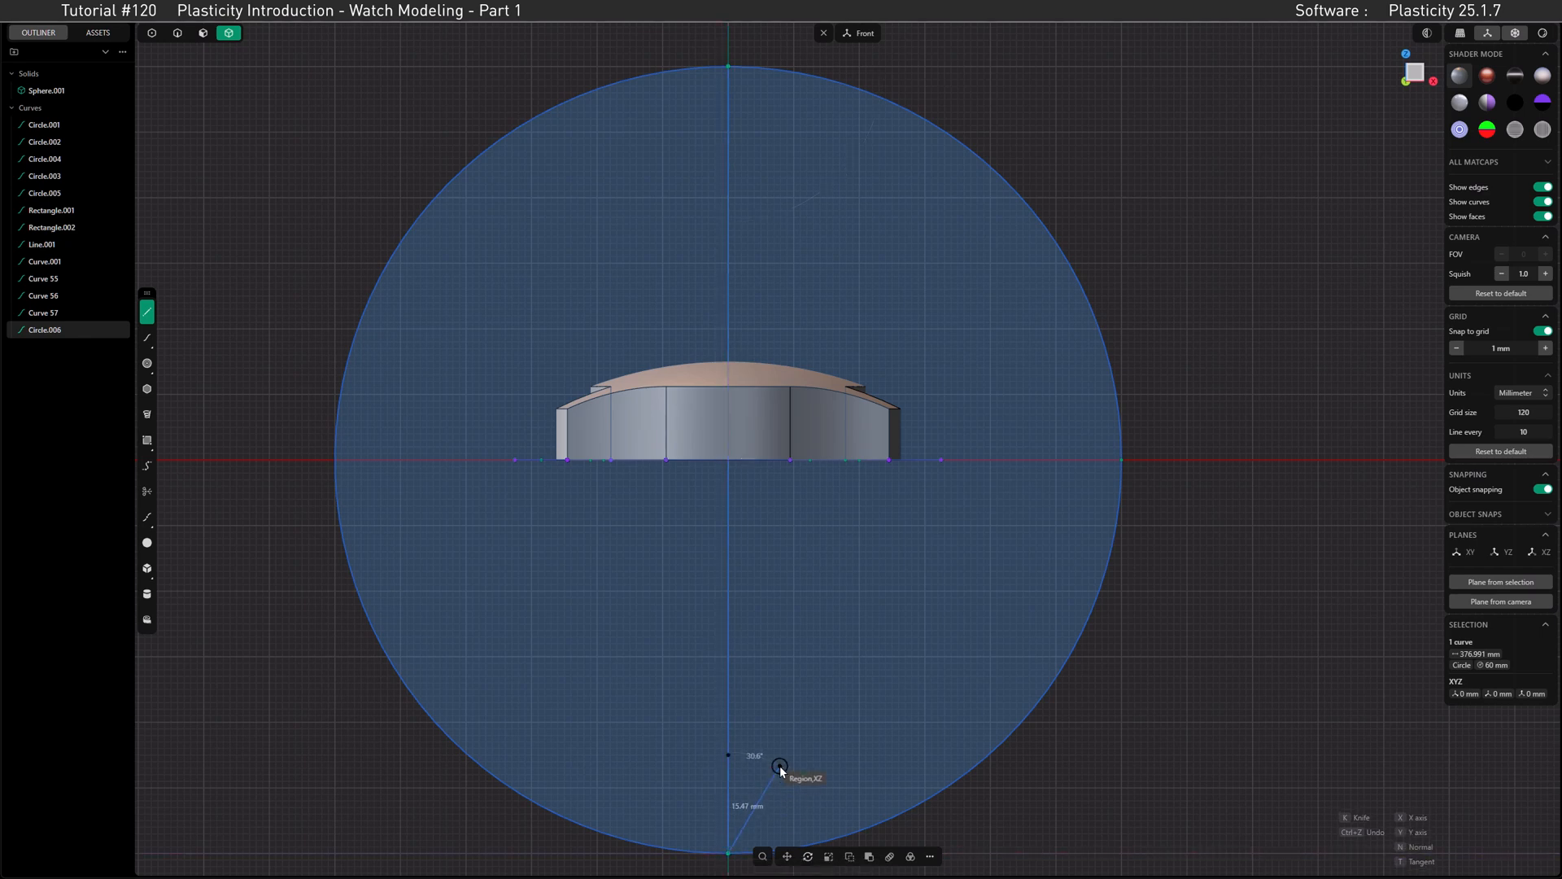
key(Return)
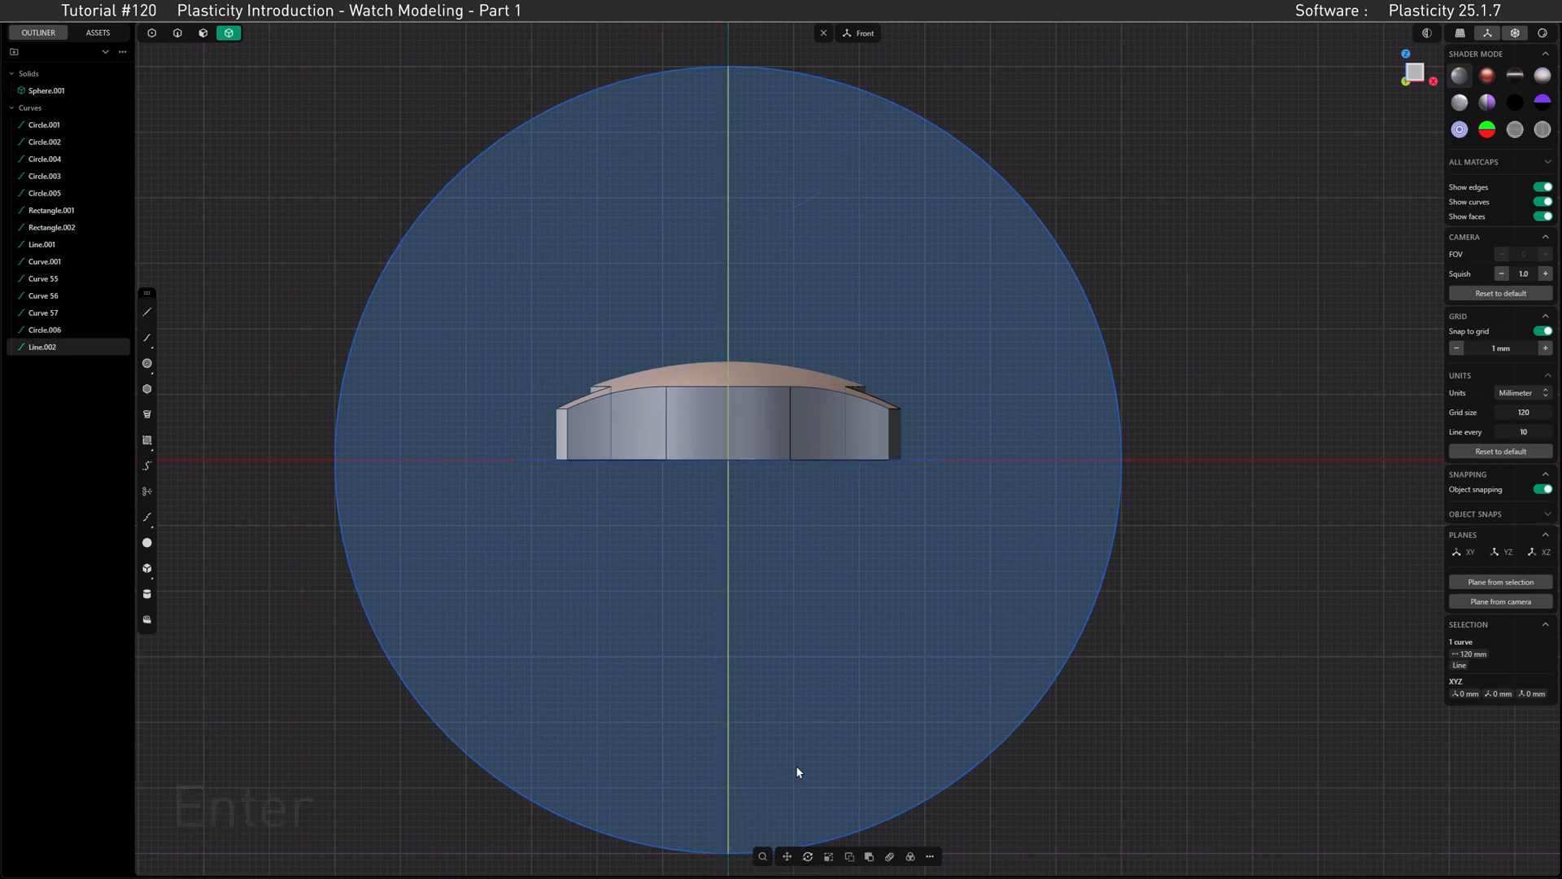
Step: Duplicate the vertical centre line and move the copy 21 mm along the X axis
key(shift+d)
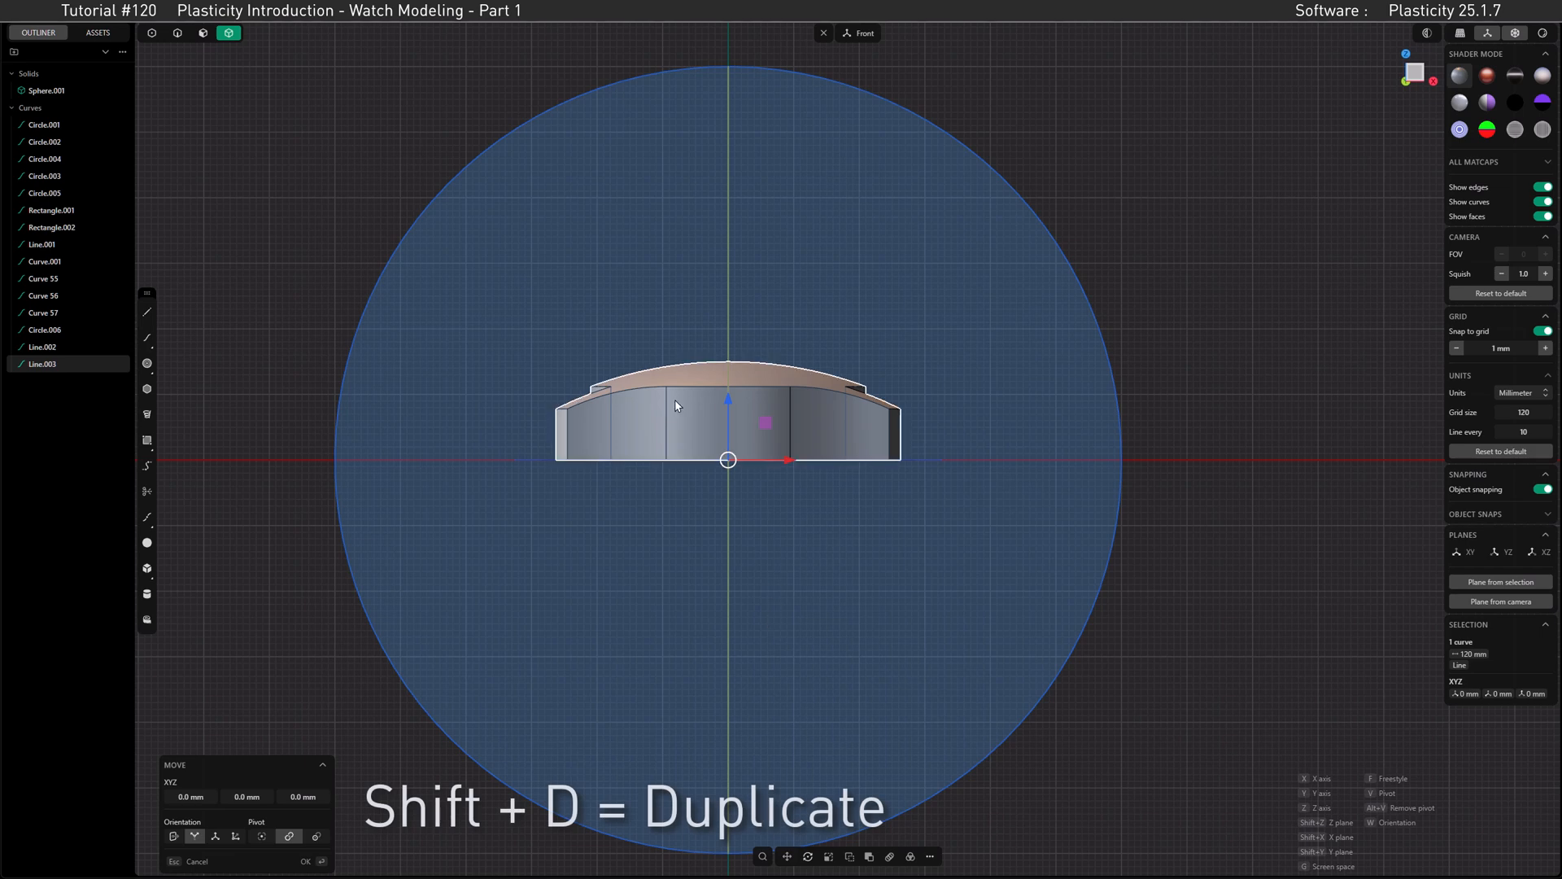
drag(769, 460, 903, 476)
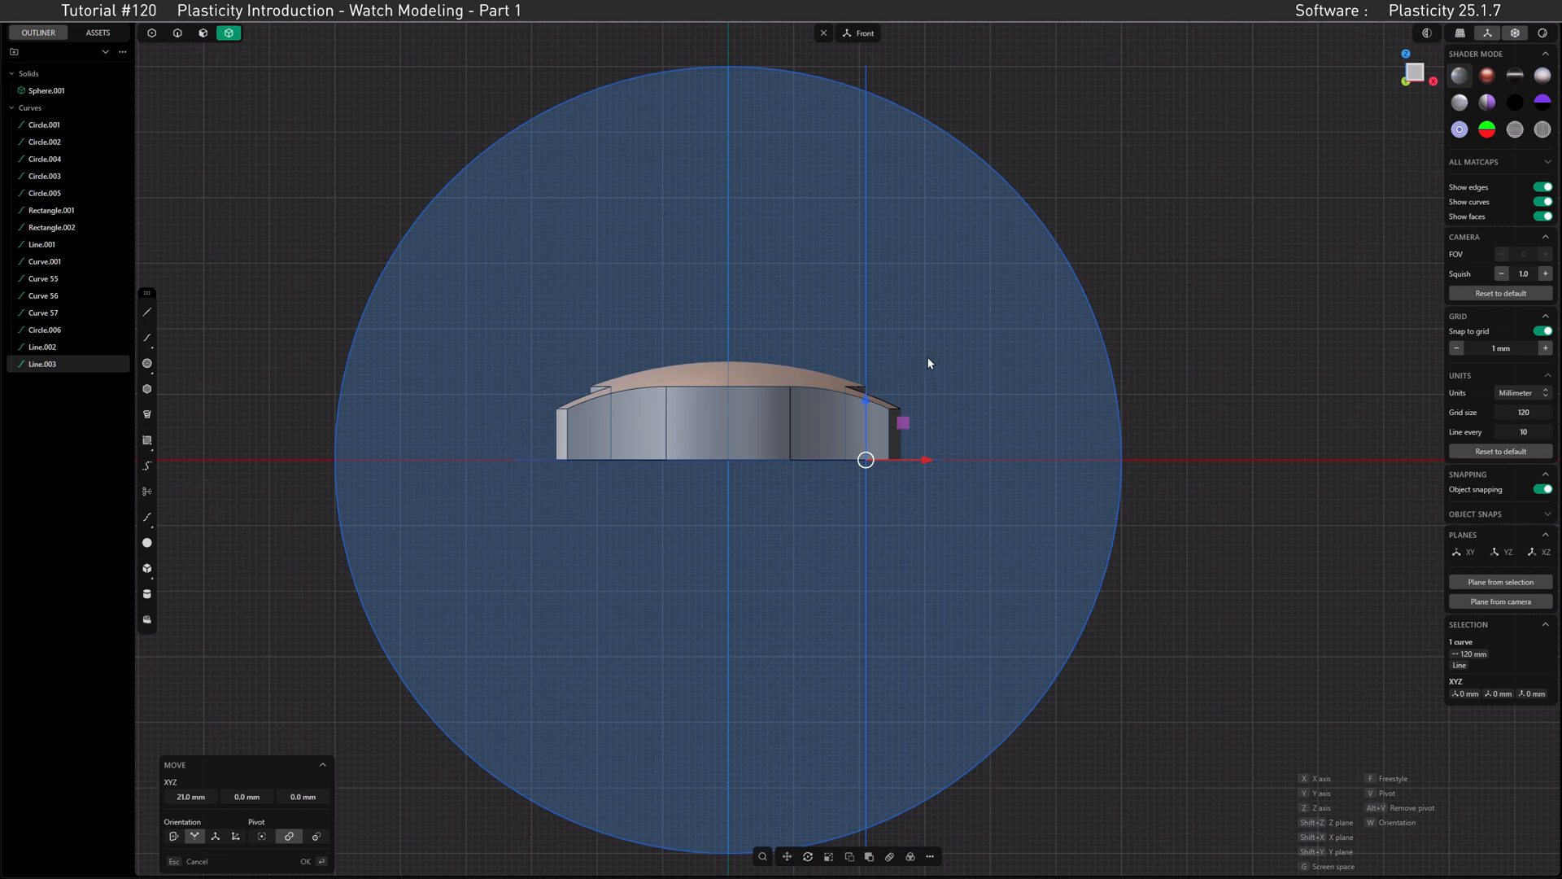
key(Return)
key(Escape)
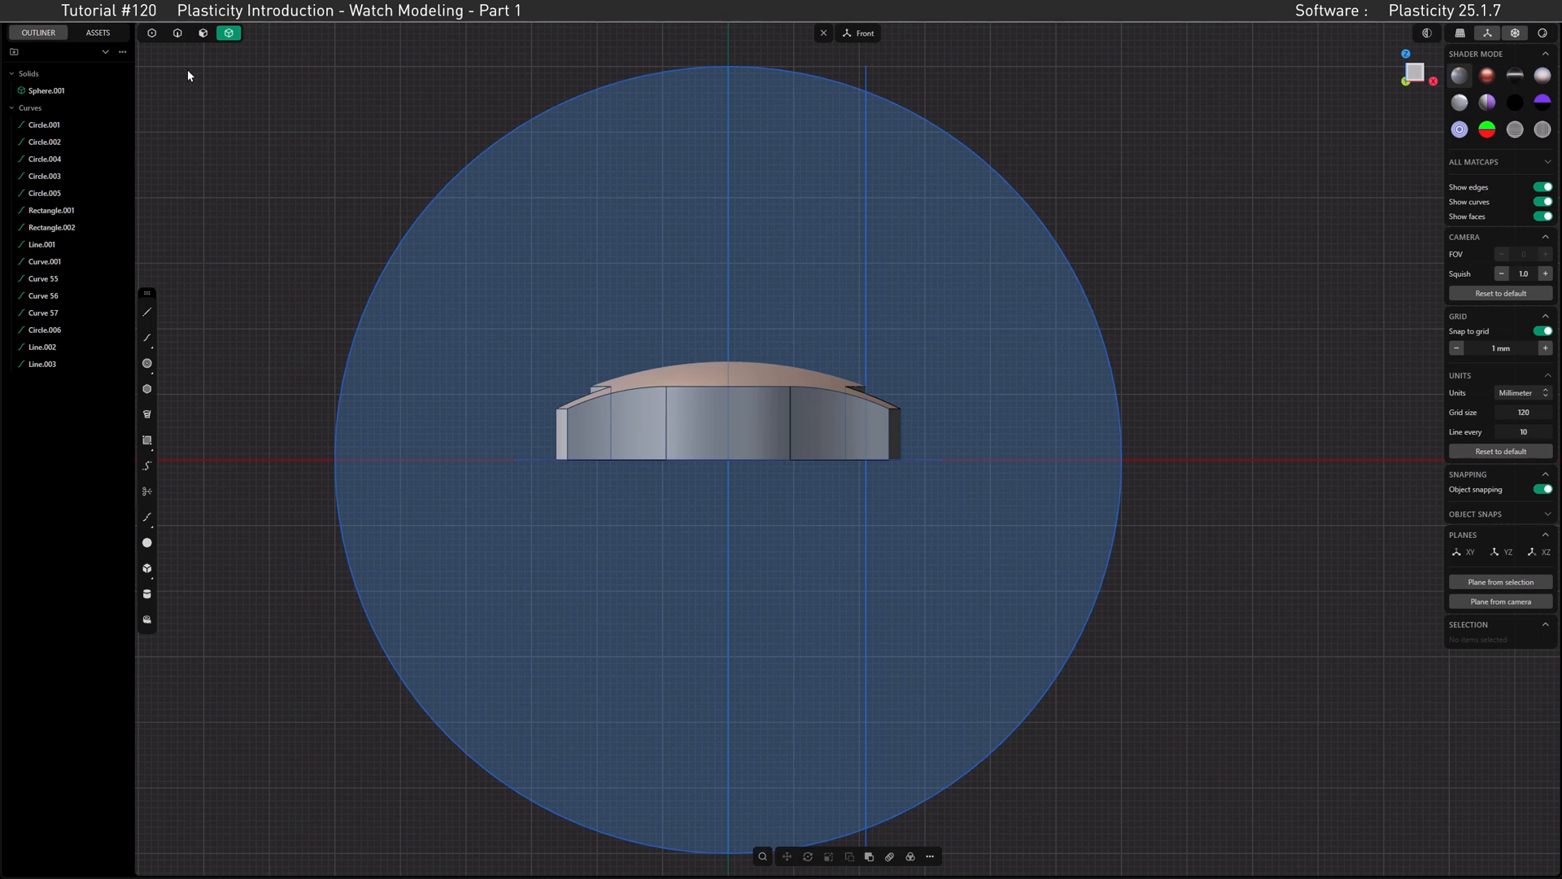
Step: Duplicate the circle and, pivoting on its lower intersection with the offset line, move the copy 112.41 mm up along Z to the upper intersection
click(177, 33)
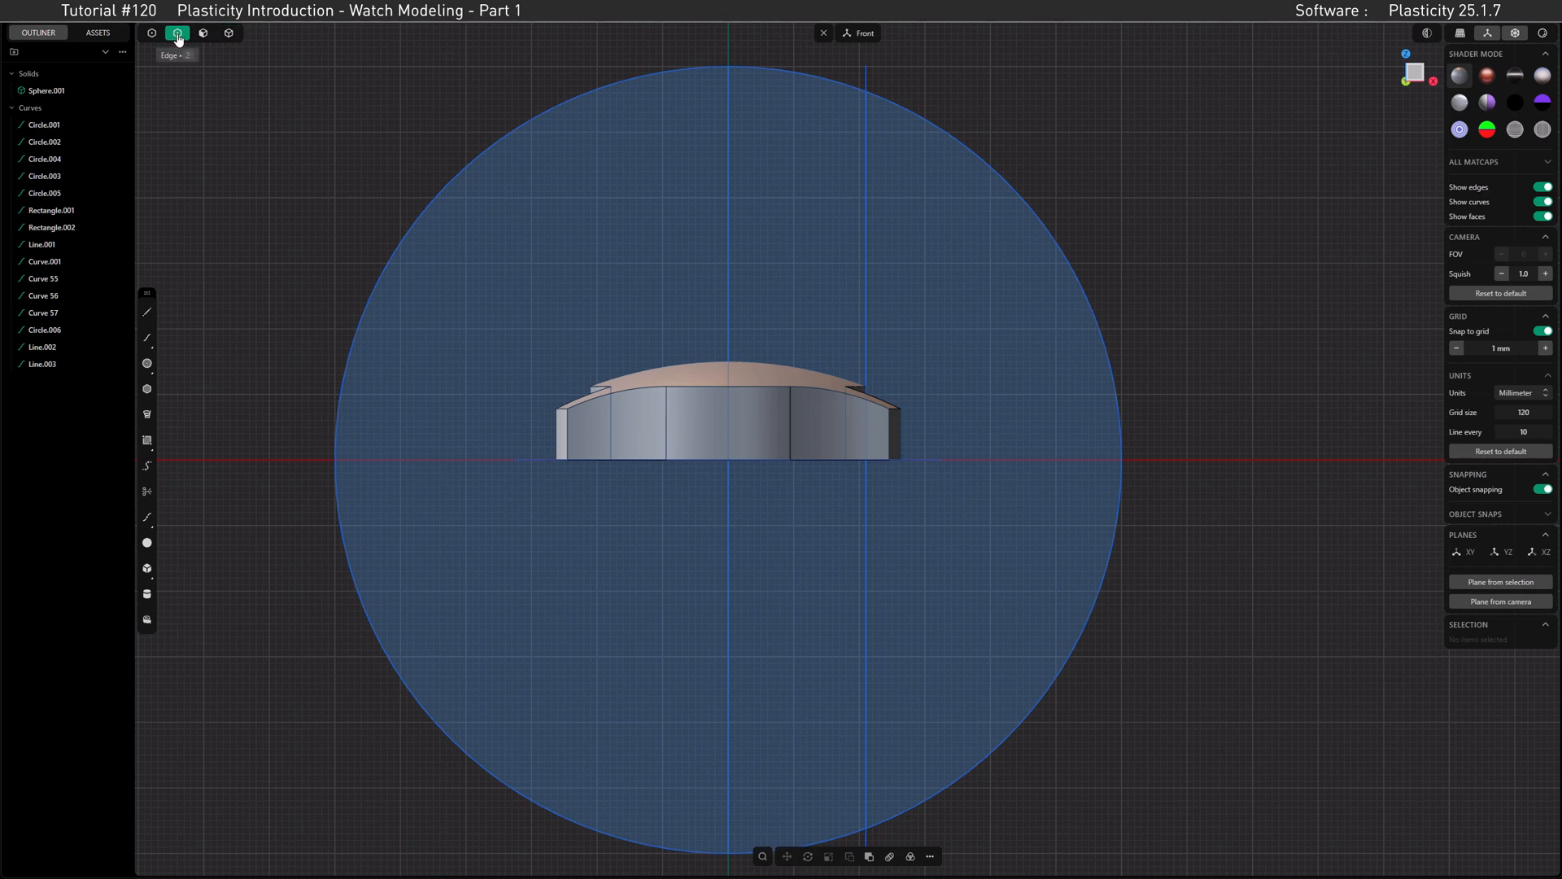
click(1099, 325)
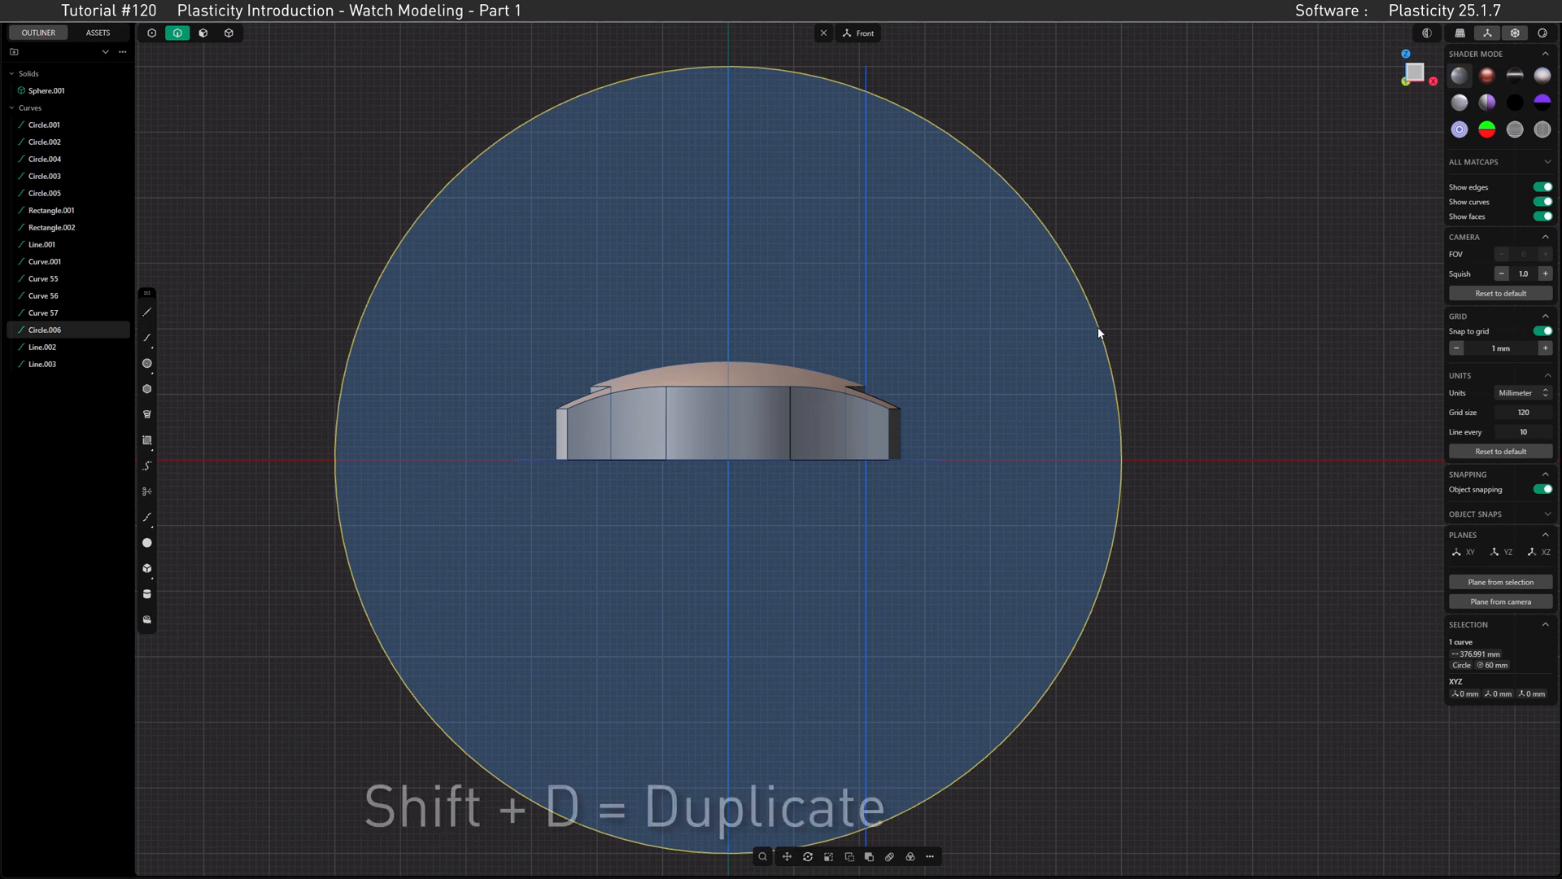
key(shift+d)
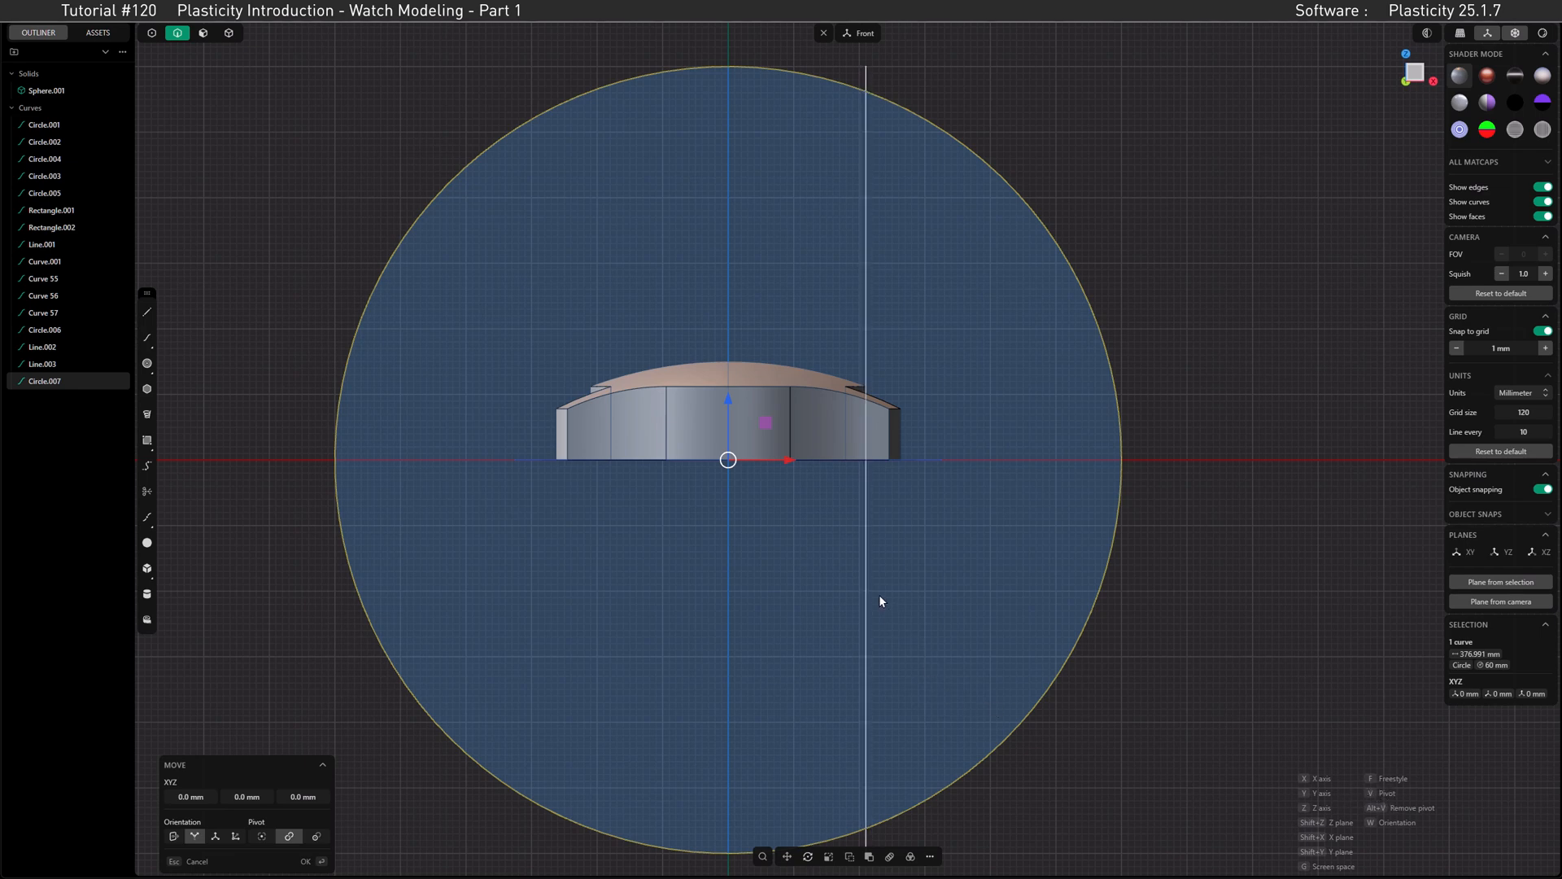
key(v)
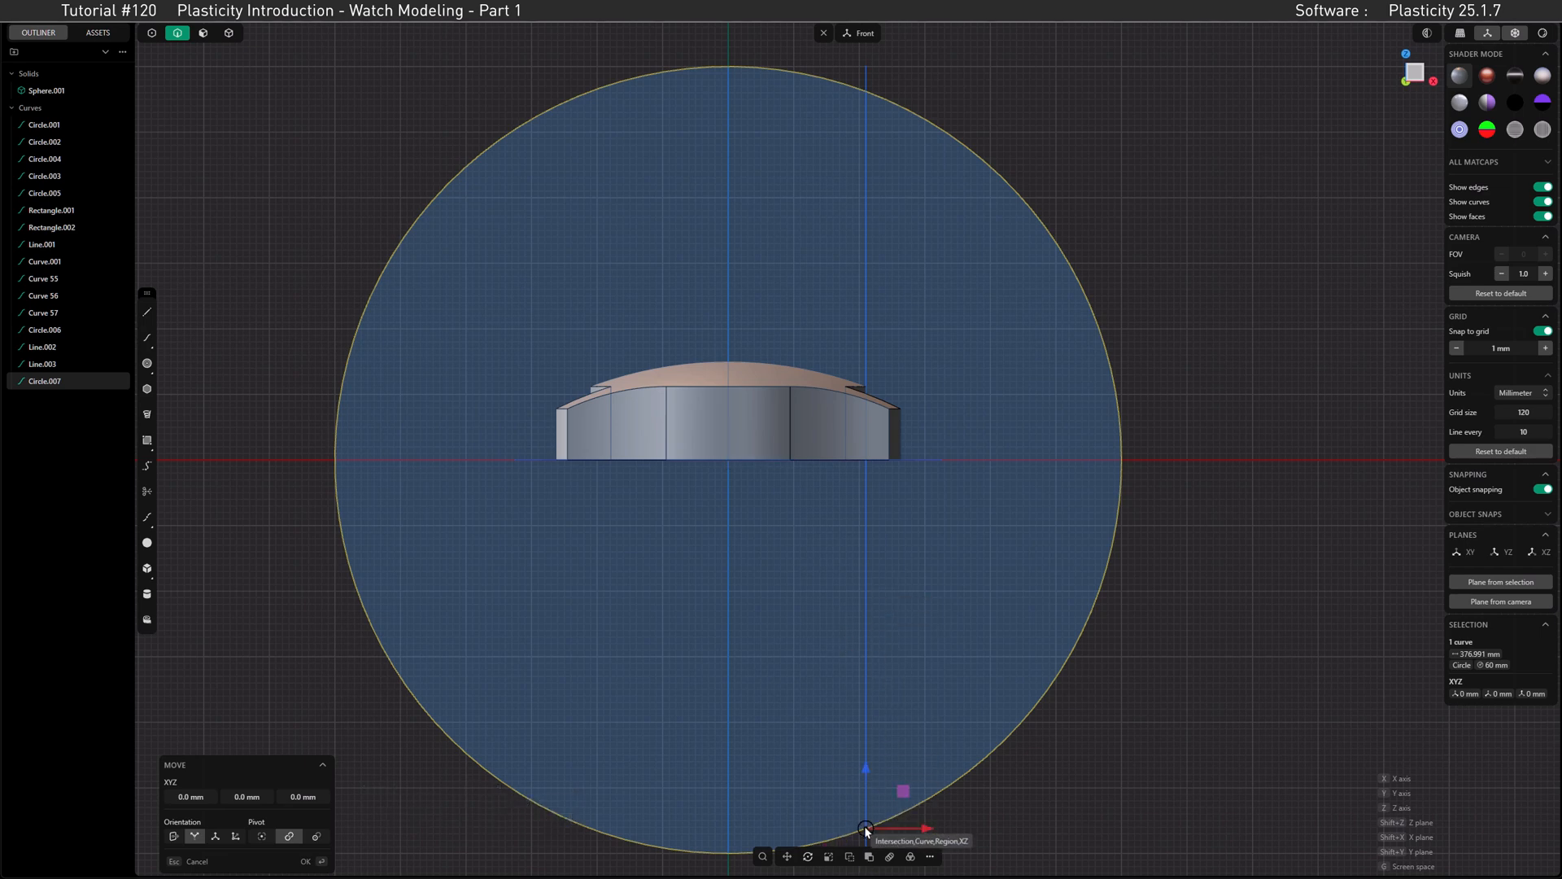
click(865, 827)
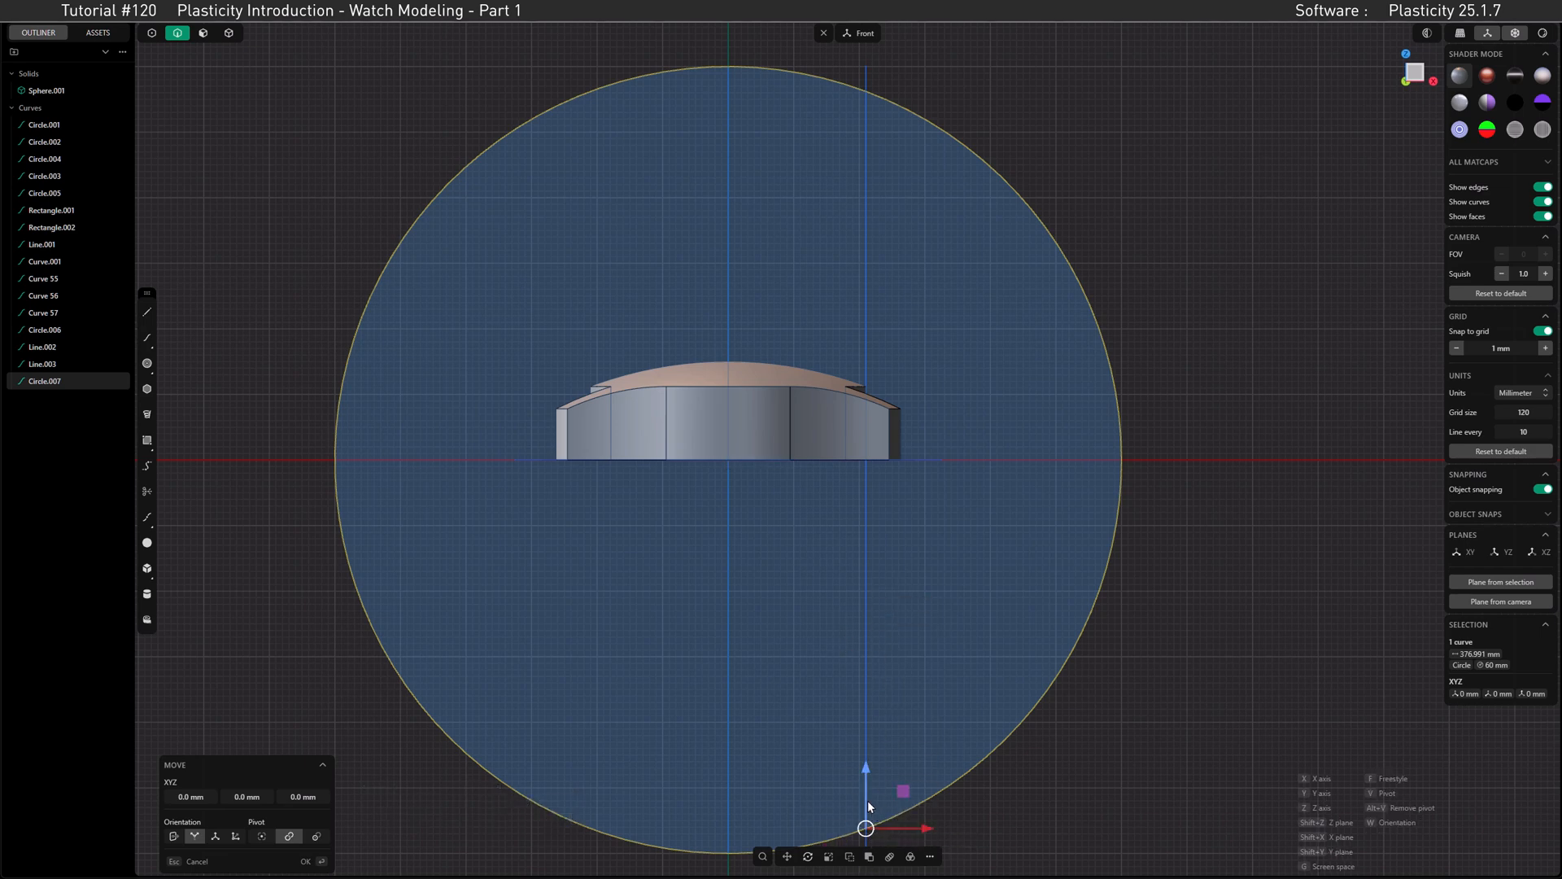
drag(871, 808, 868, 91)
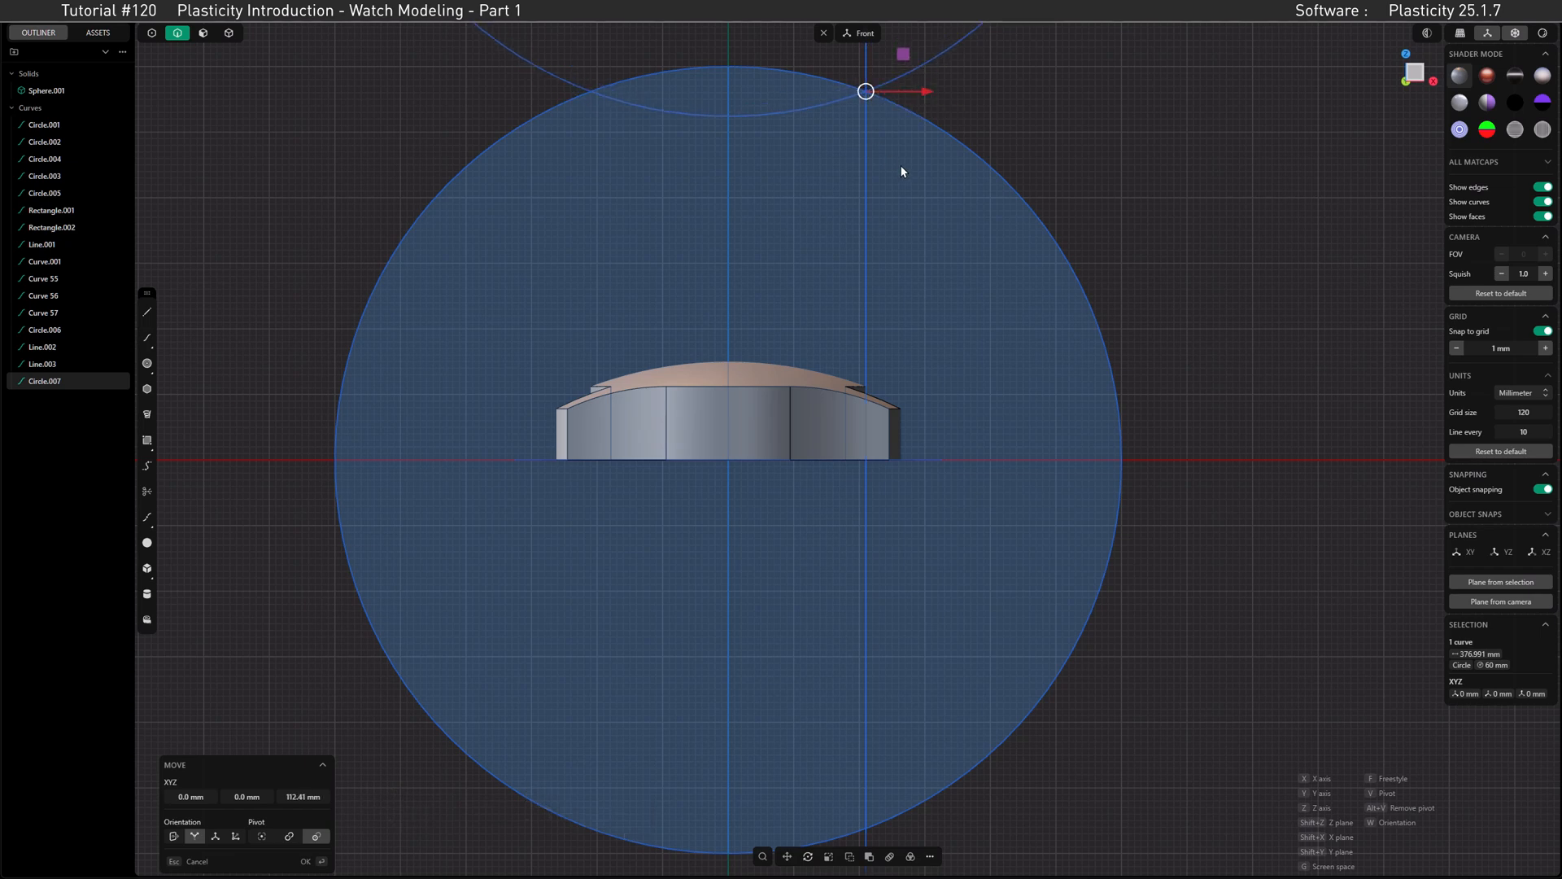
key(Return)
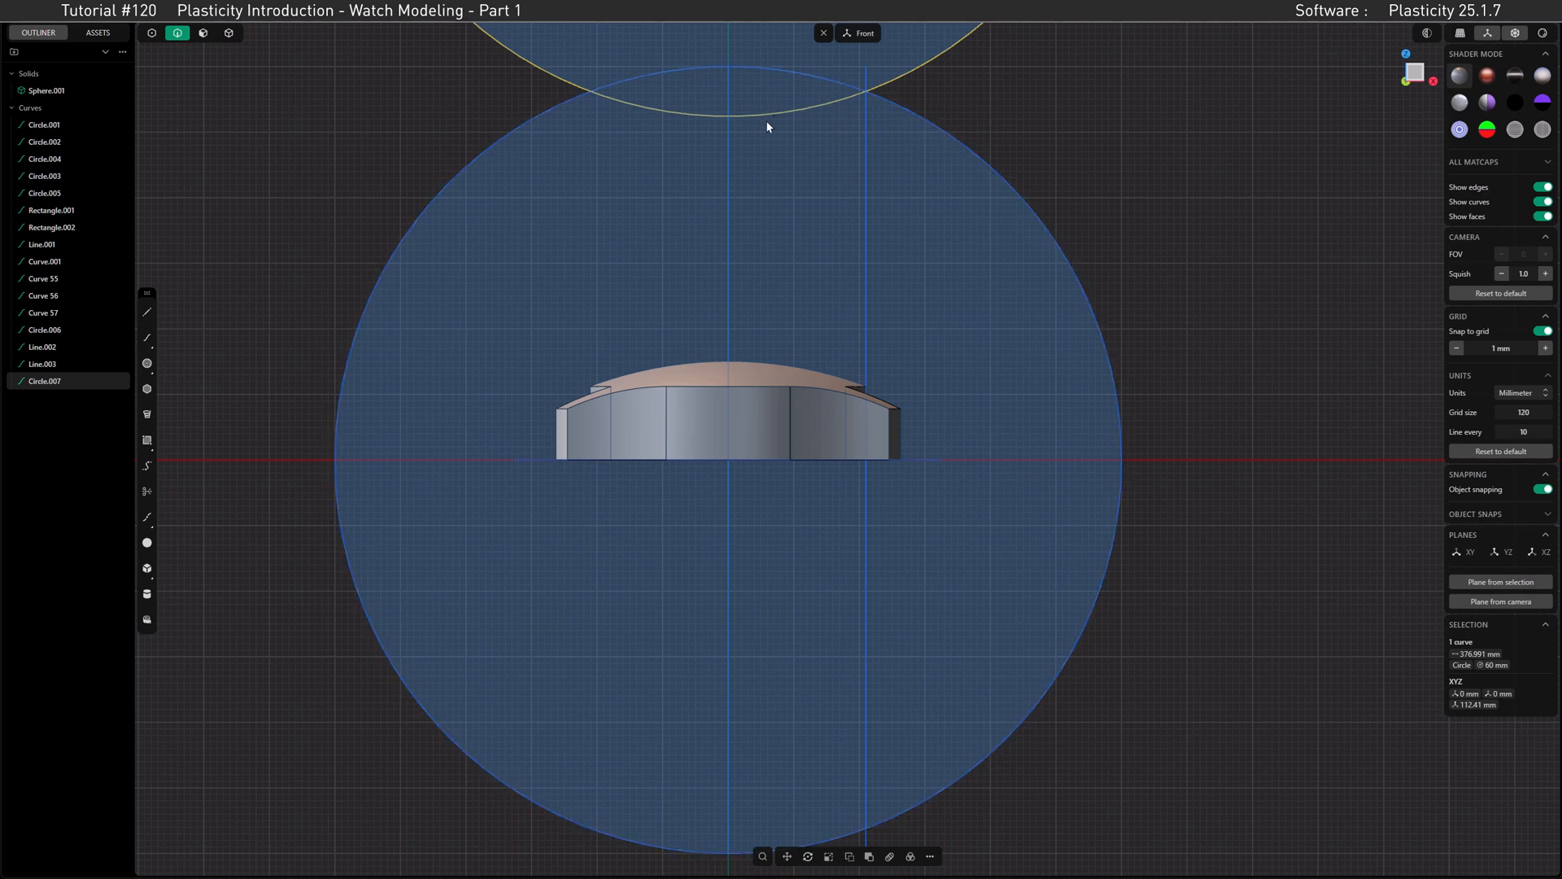
Step: Trim both circles to the positive X half, keeping the large arc and the short concave arc between the centre line and their intersection
click(909, 106)
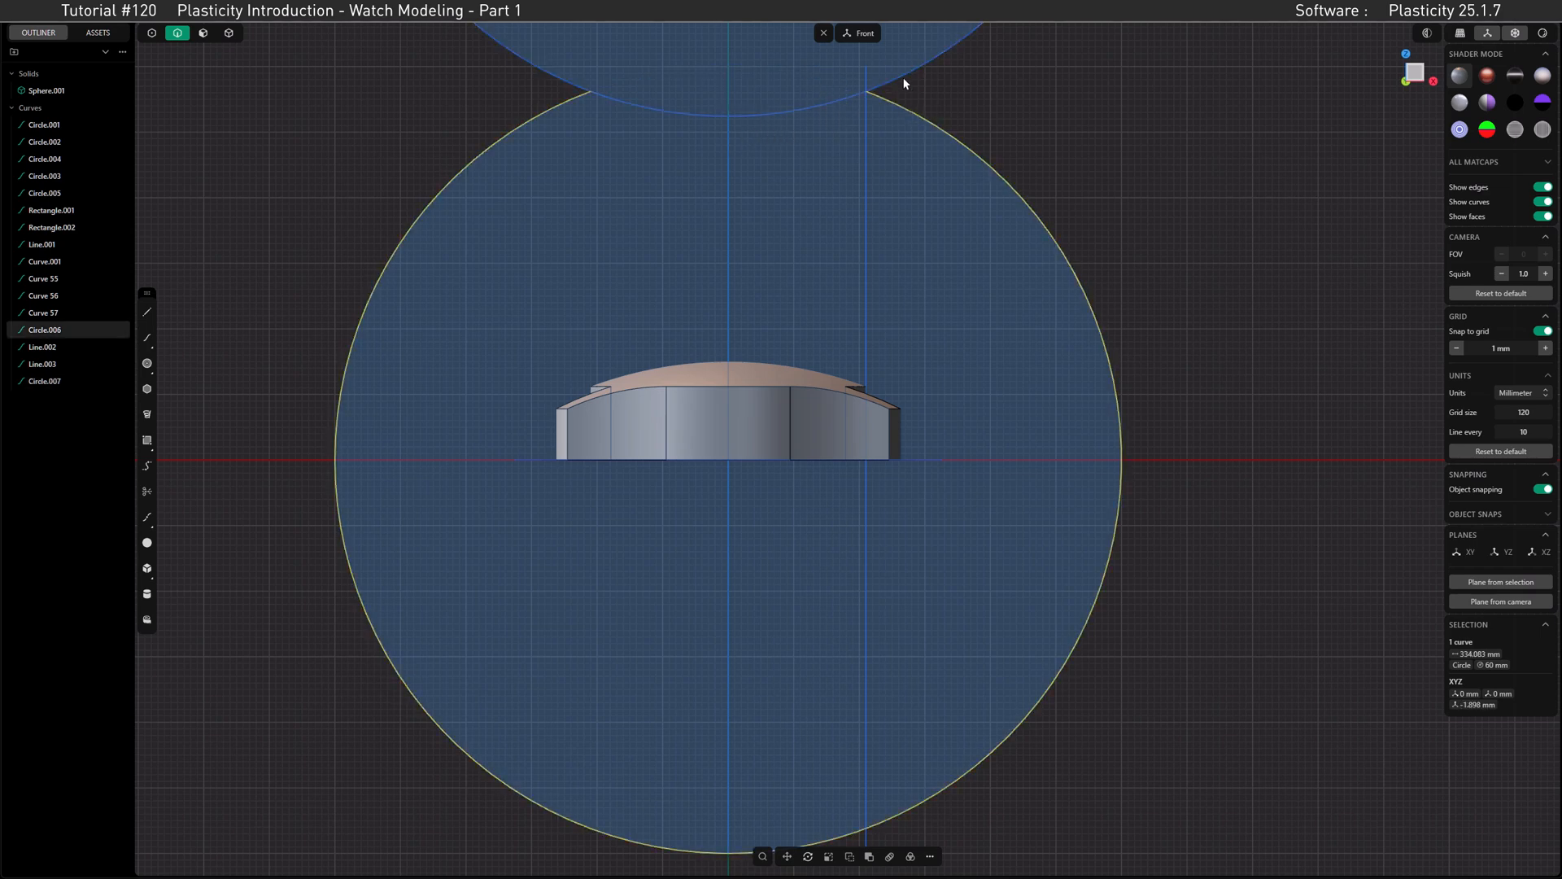
click(902, 76)
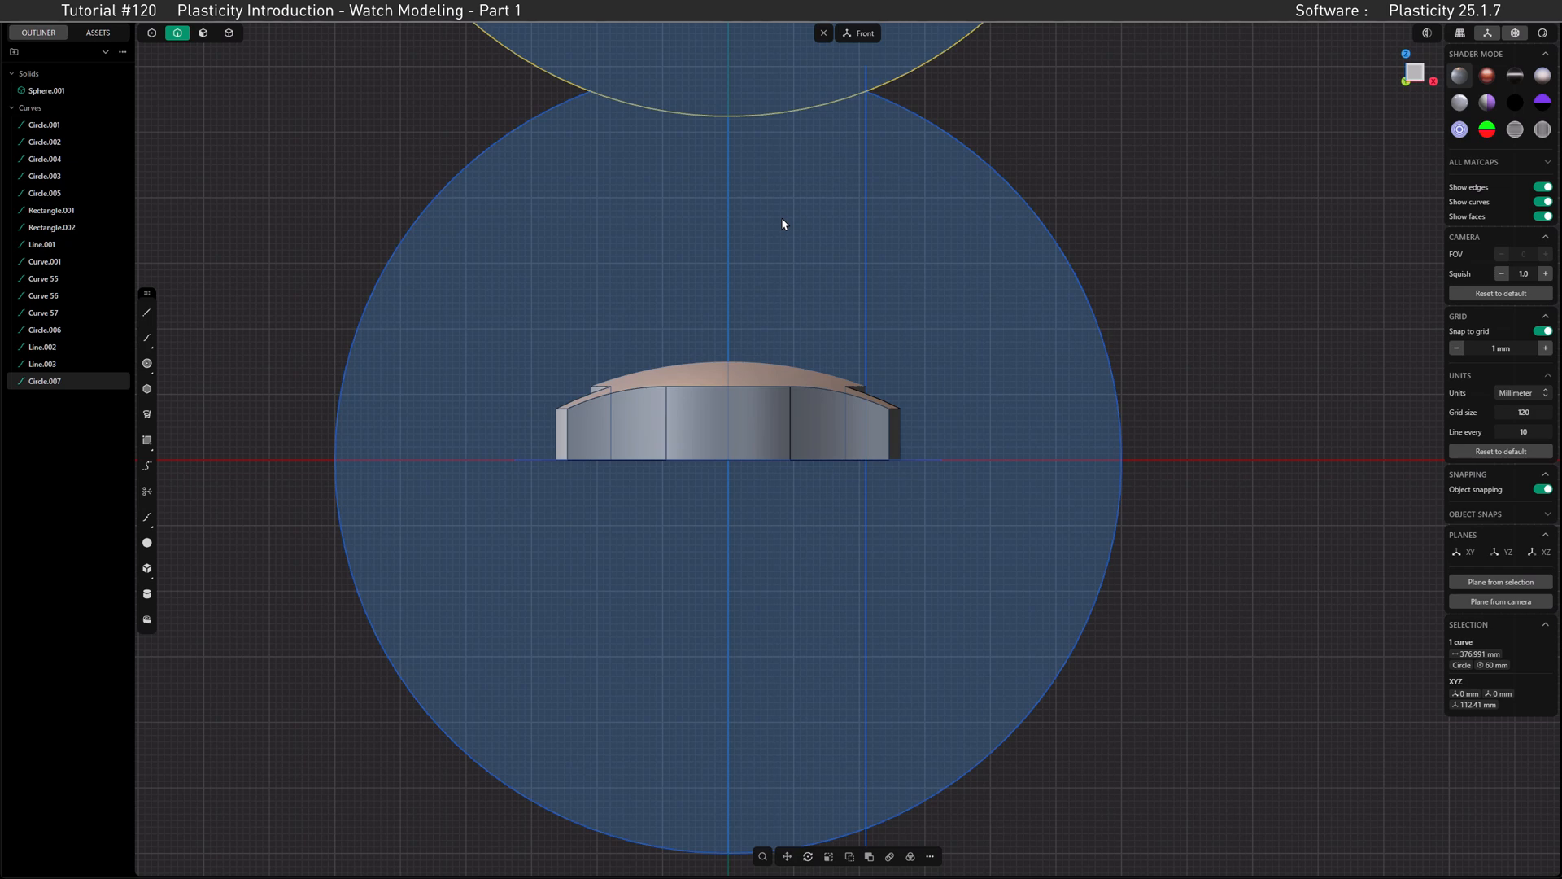
key(t)
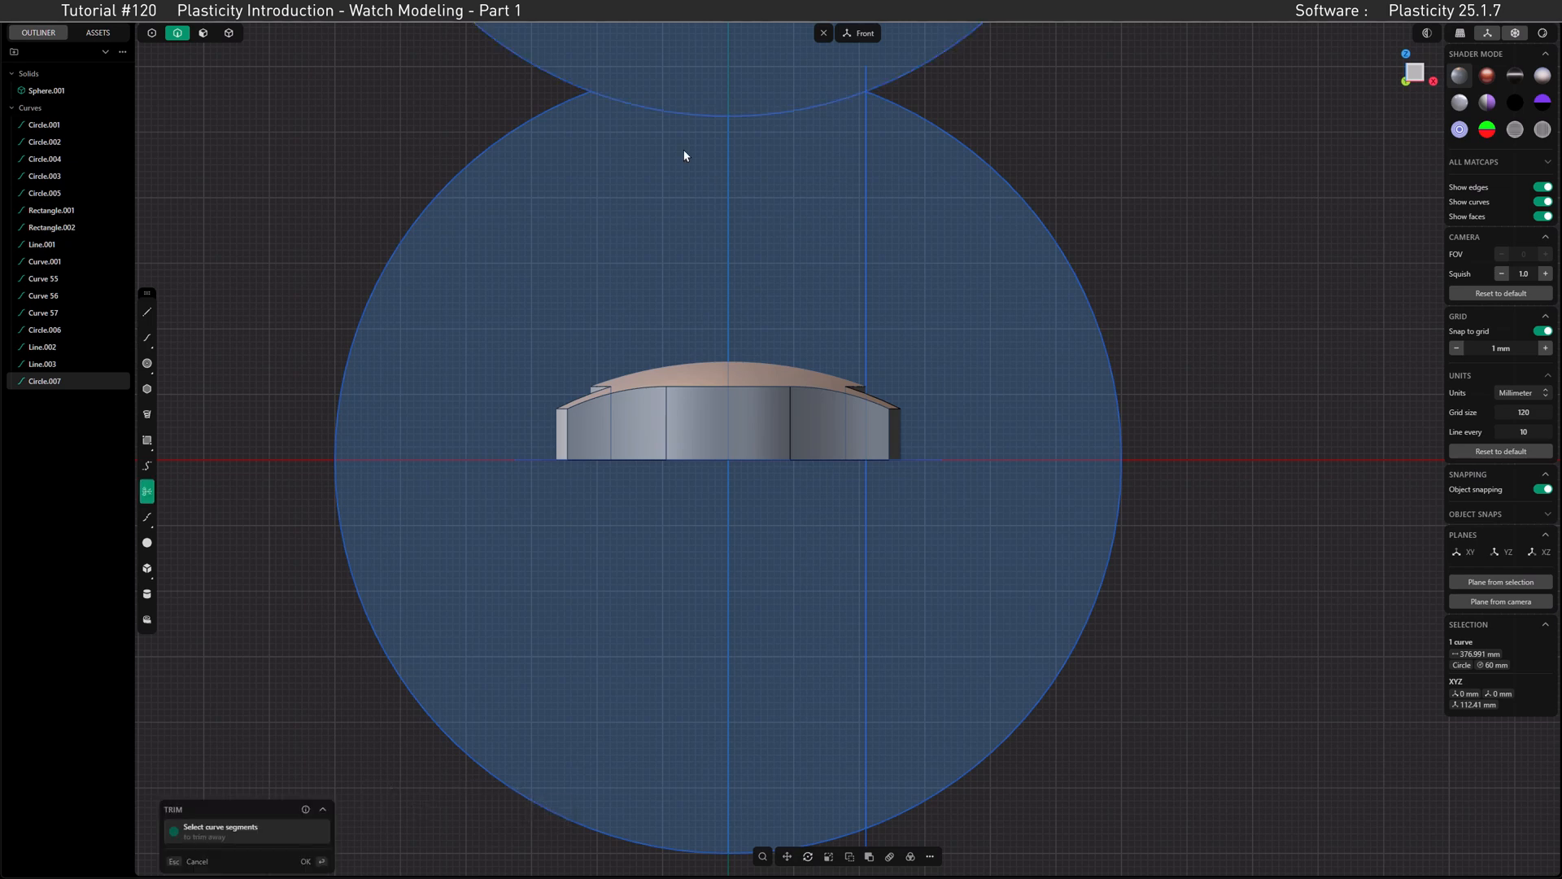
click(679, 112)
click(572, 104)
click(572, 83)
Step: Trim away the offset vertical line so that only the half profile and its centre line remain
click(861, 471)
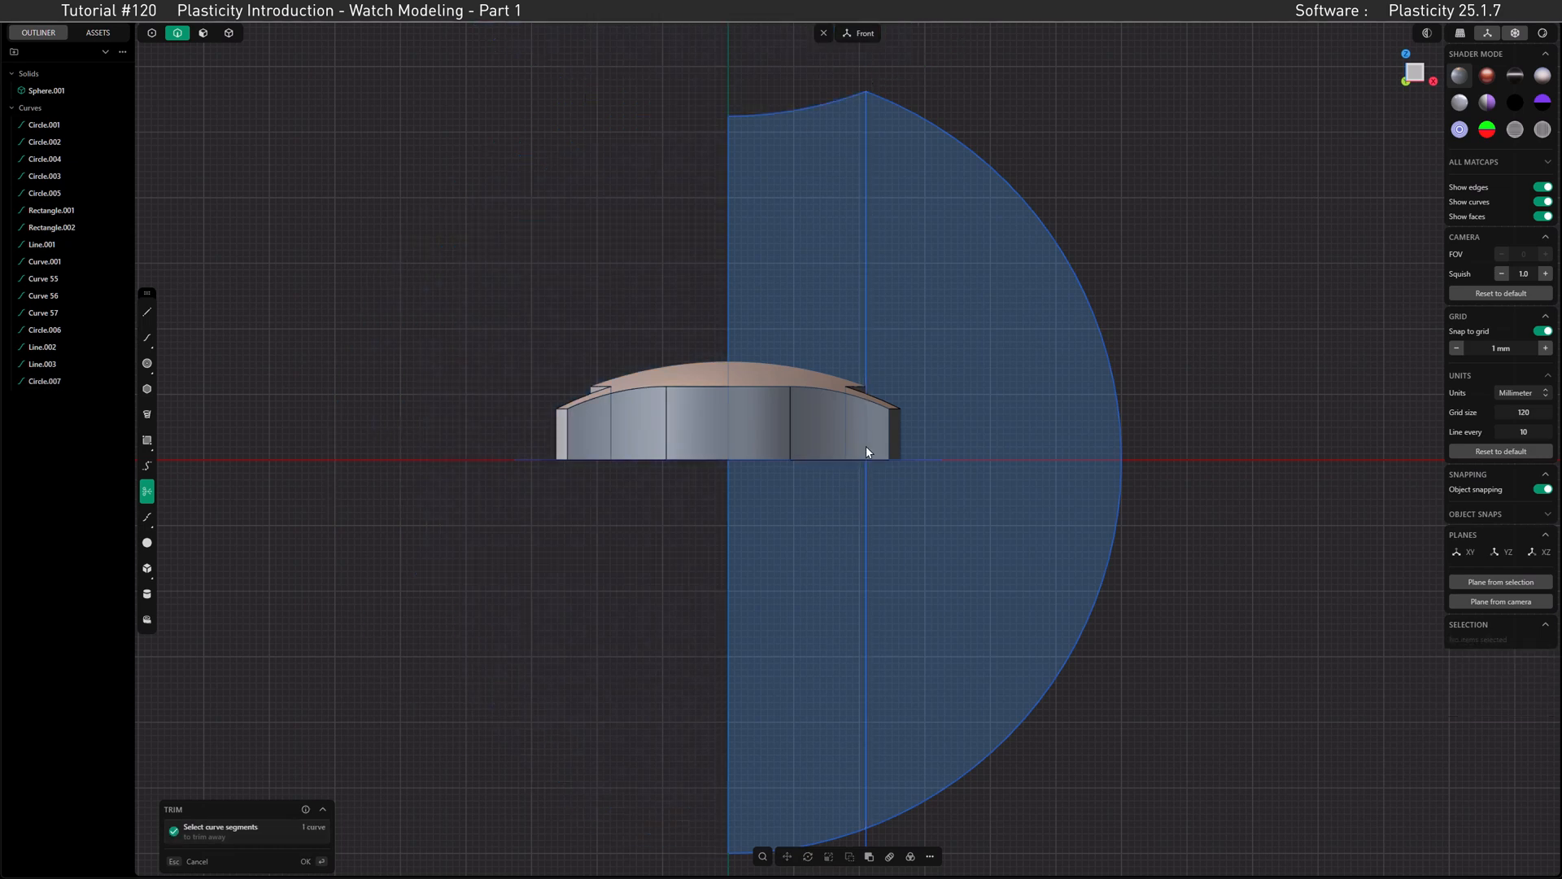
click(867, 334)
click(866, 842)
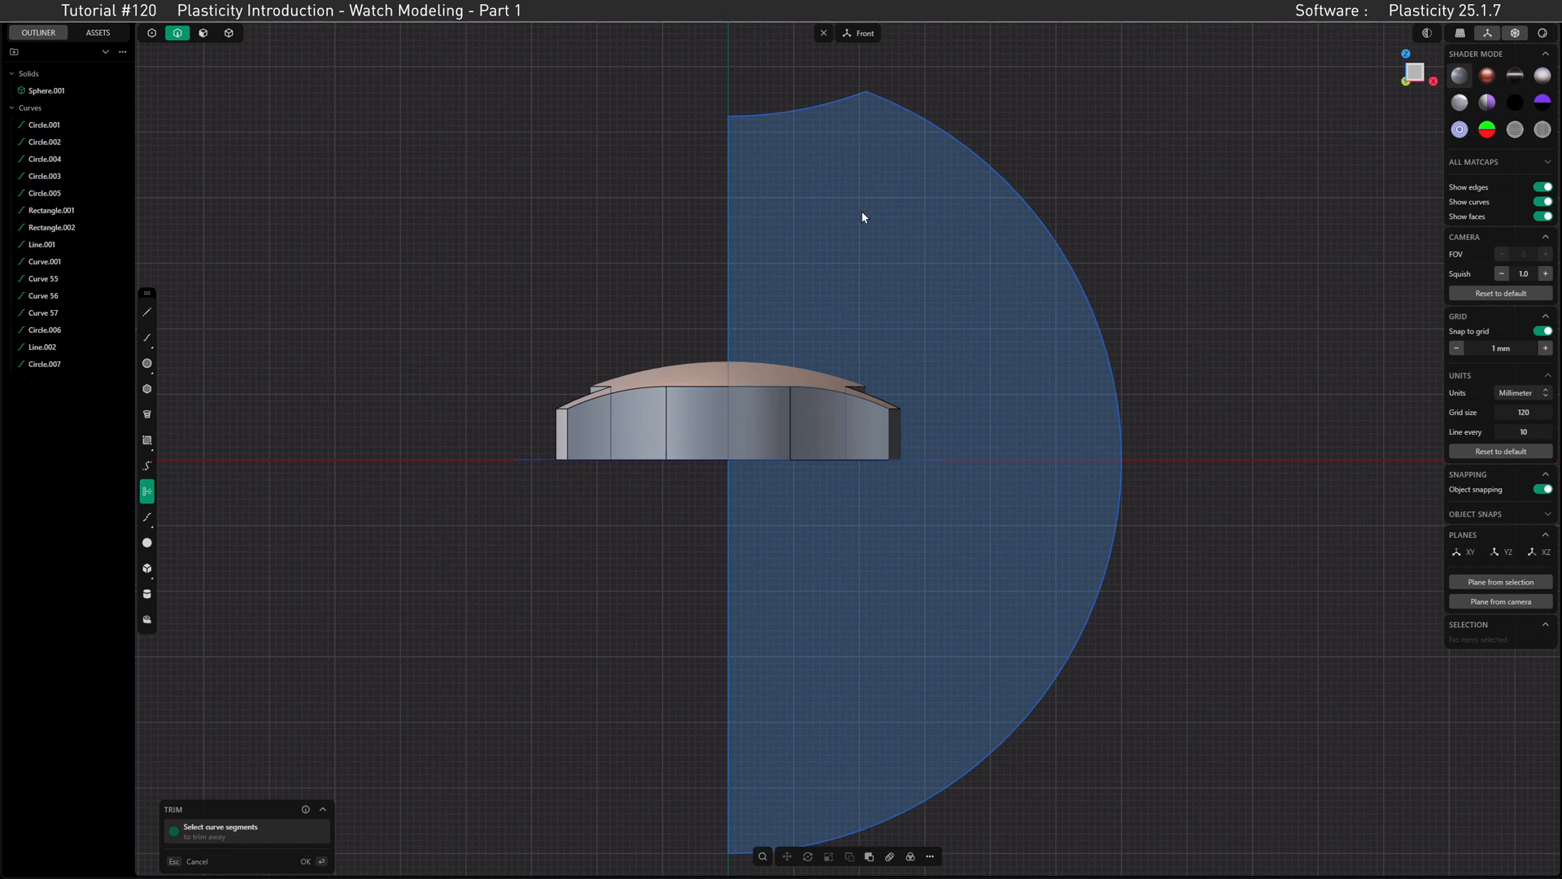
click(326, 857)
Step: Revolve the two trimmed arcs 360 degrees around the vertical centre line
click(811, 106)
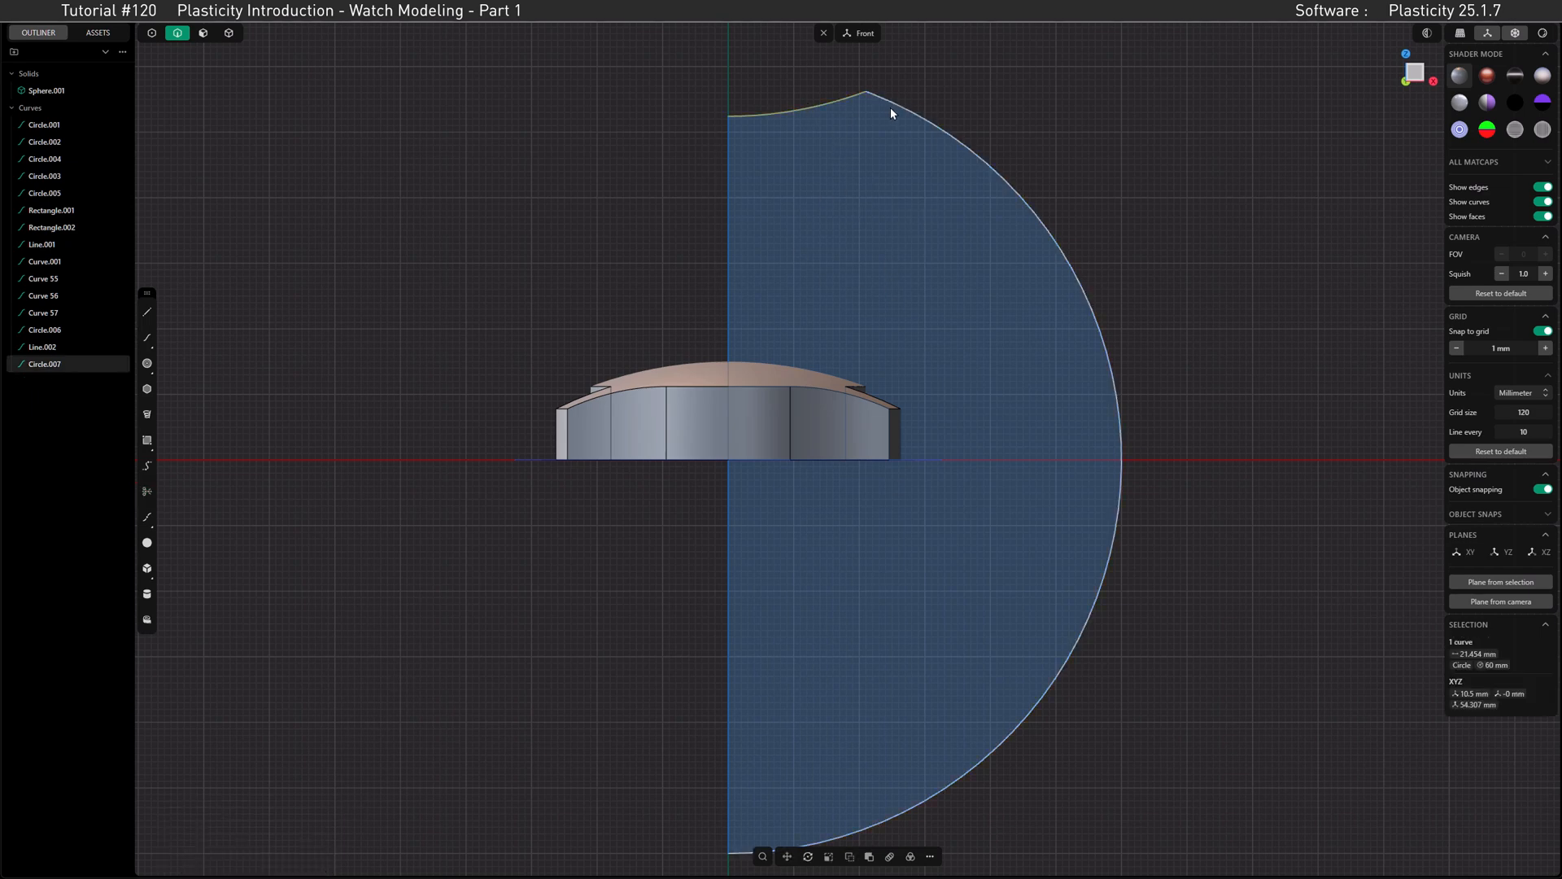
shift+click(894, 109)
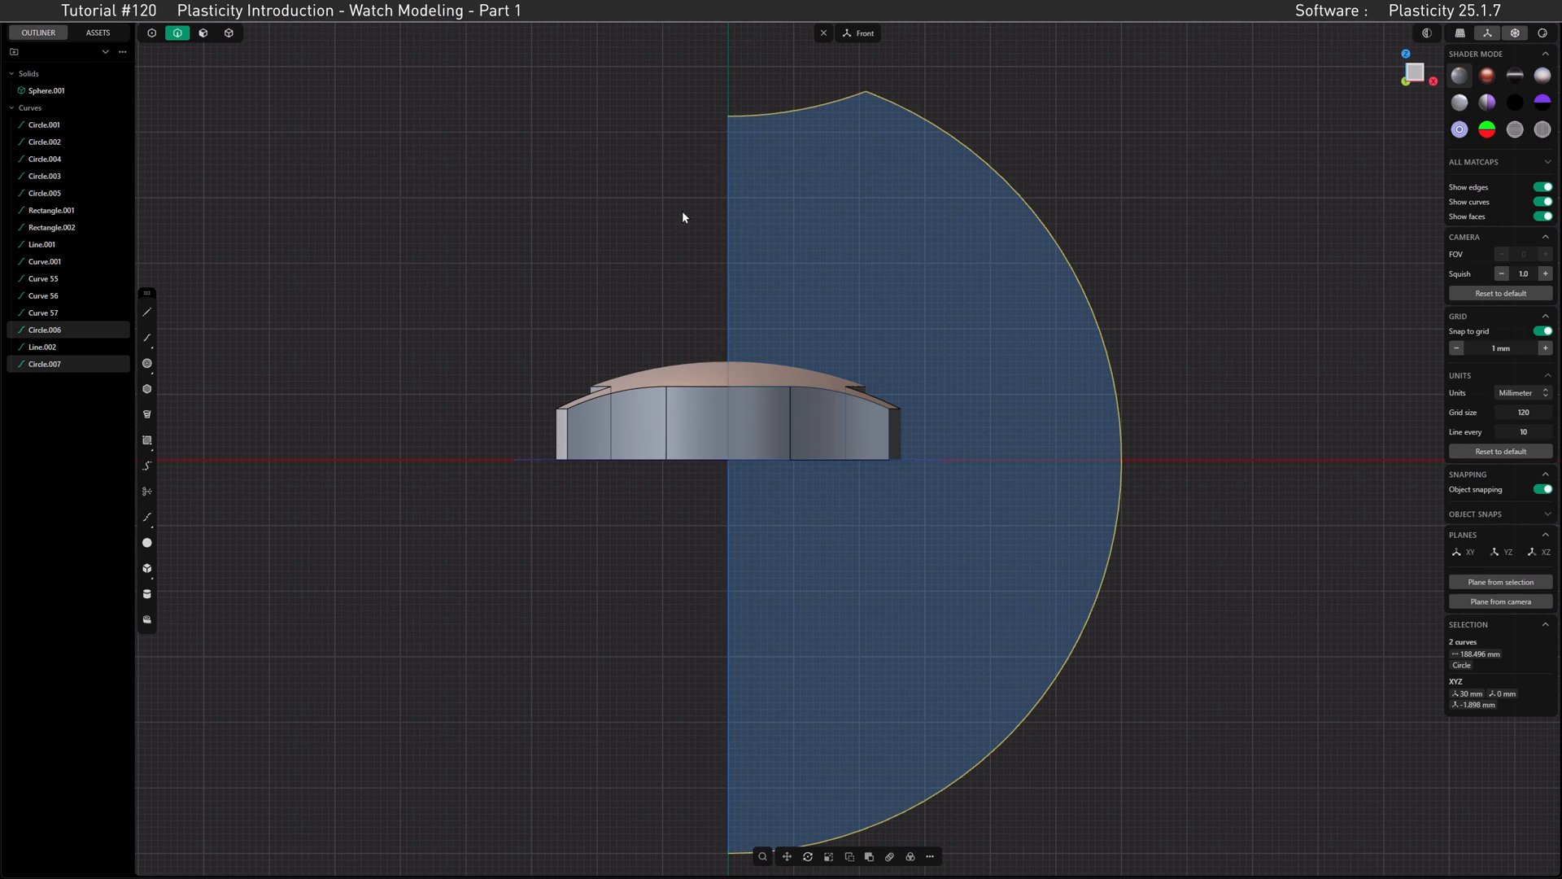
click(932, 859)
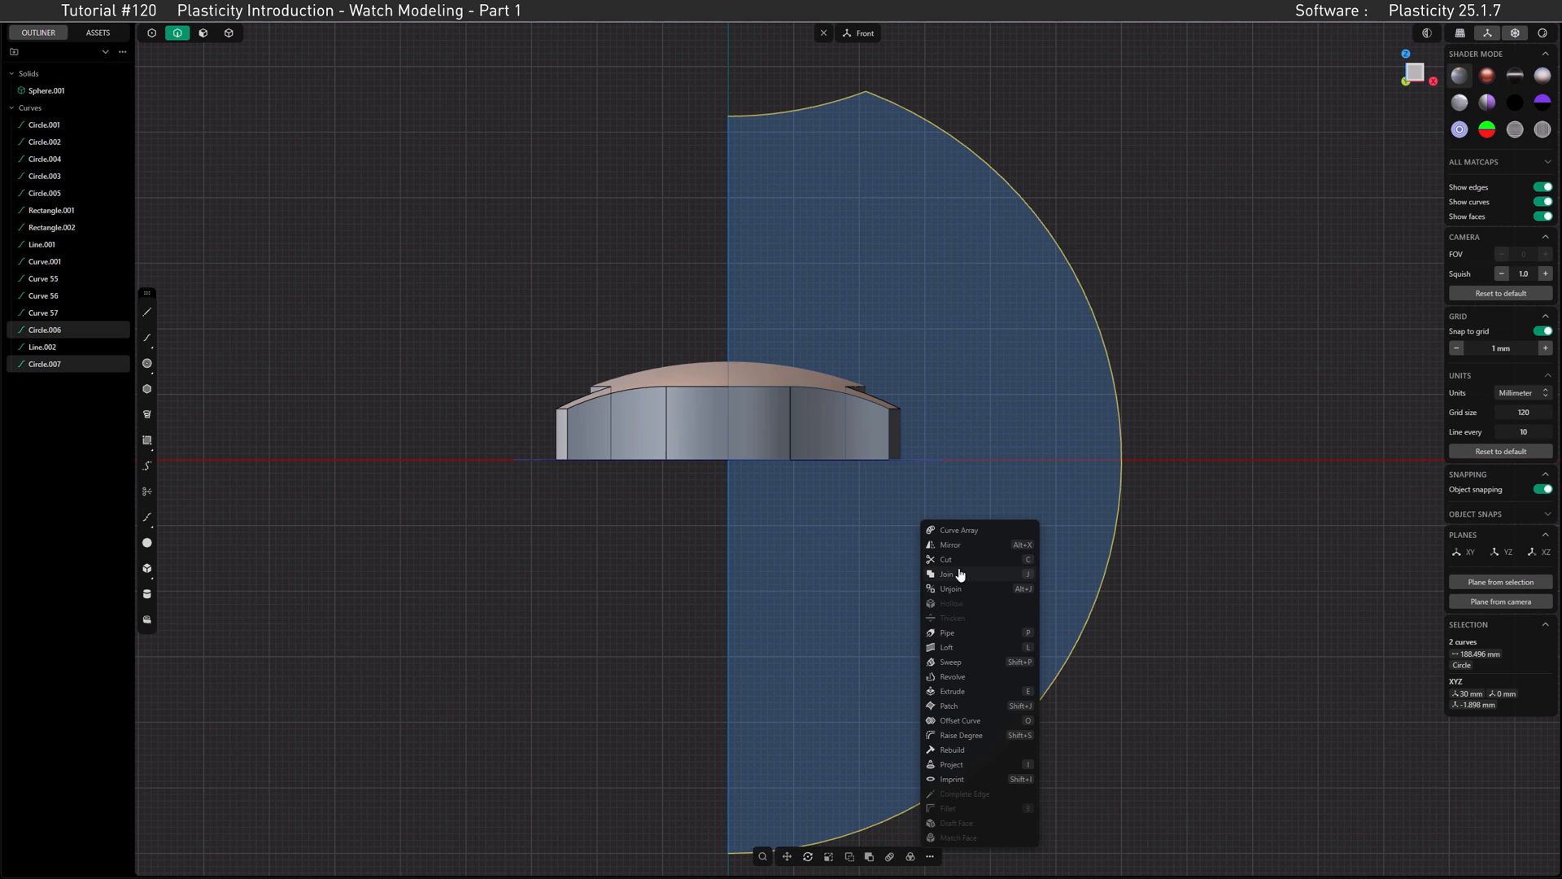
click(952, 676)
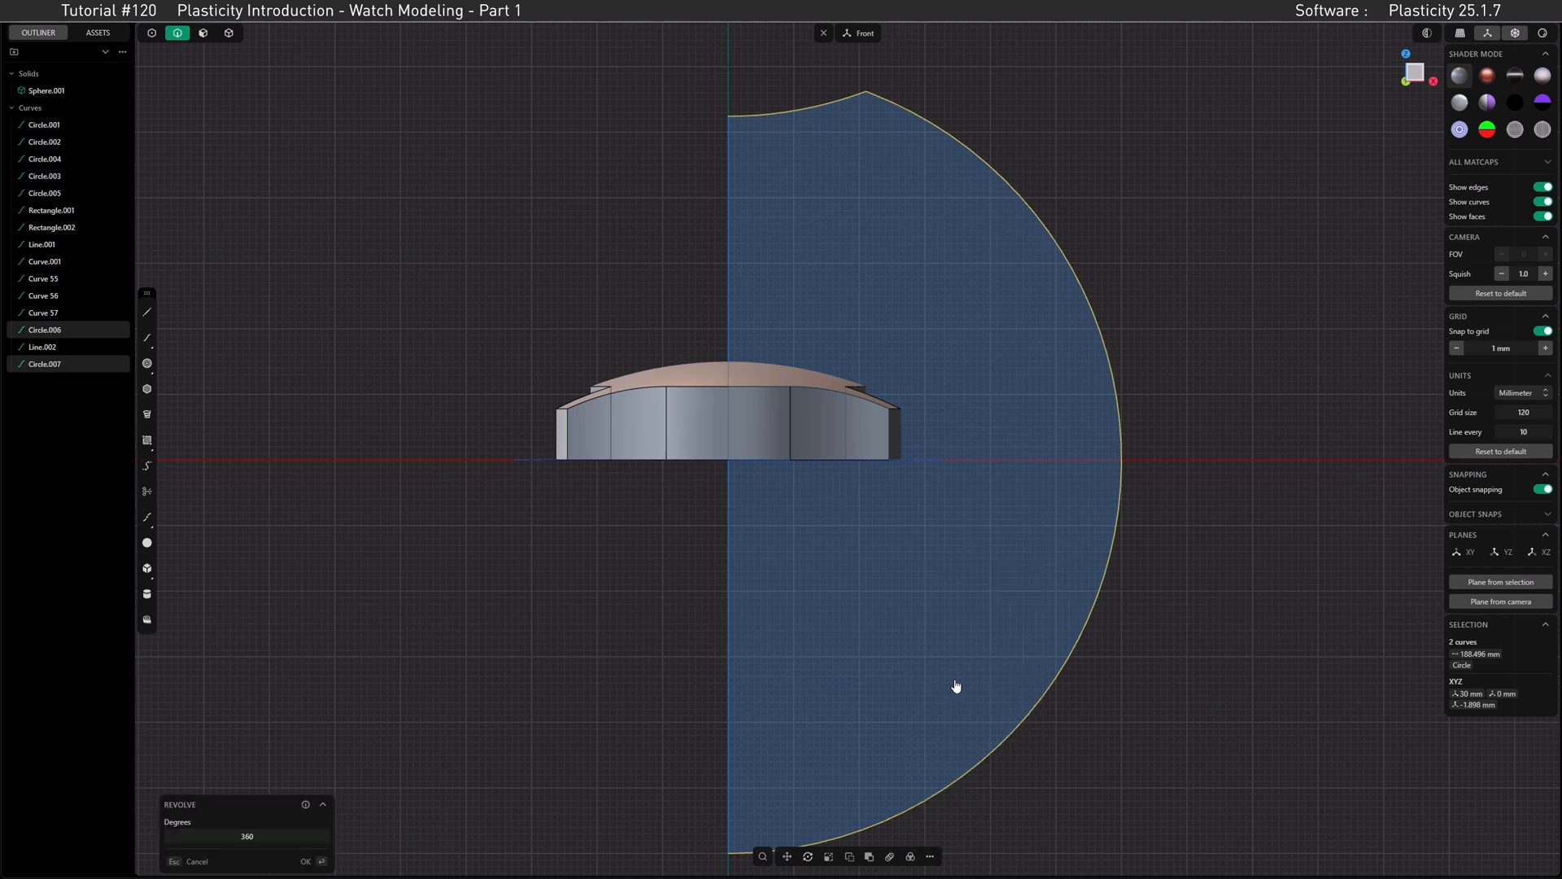
click(728, 571)
click(726, 539)
middle_drag(798, 425, 746, 244)
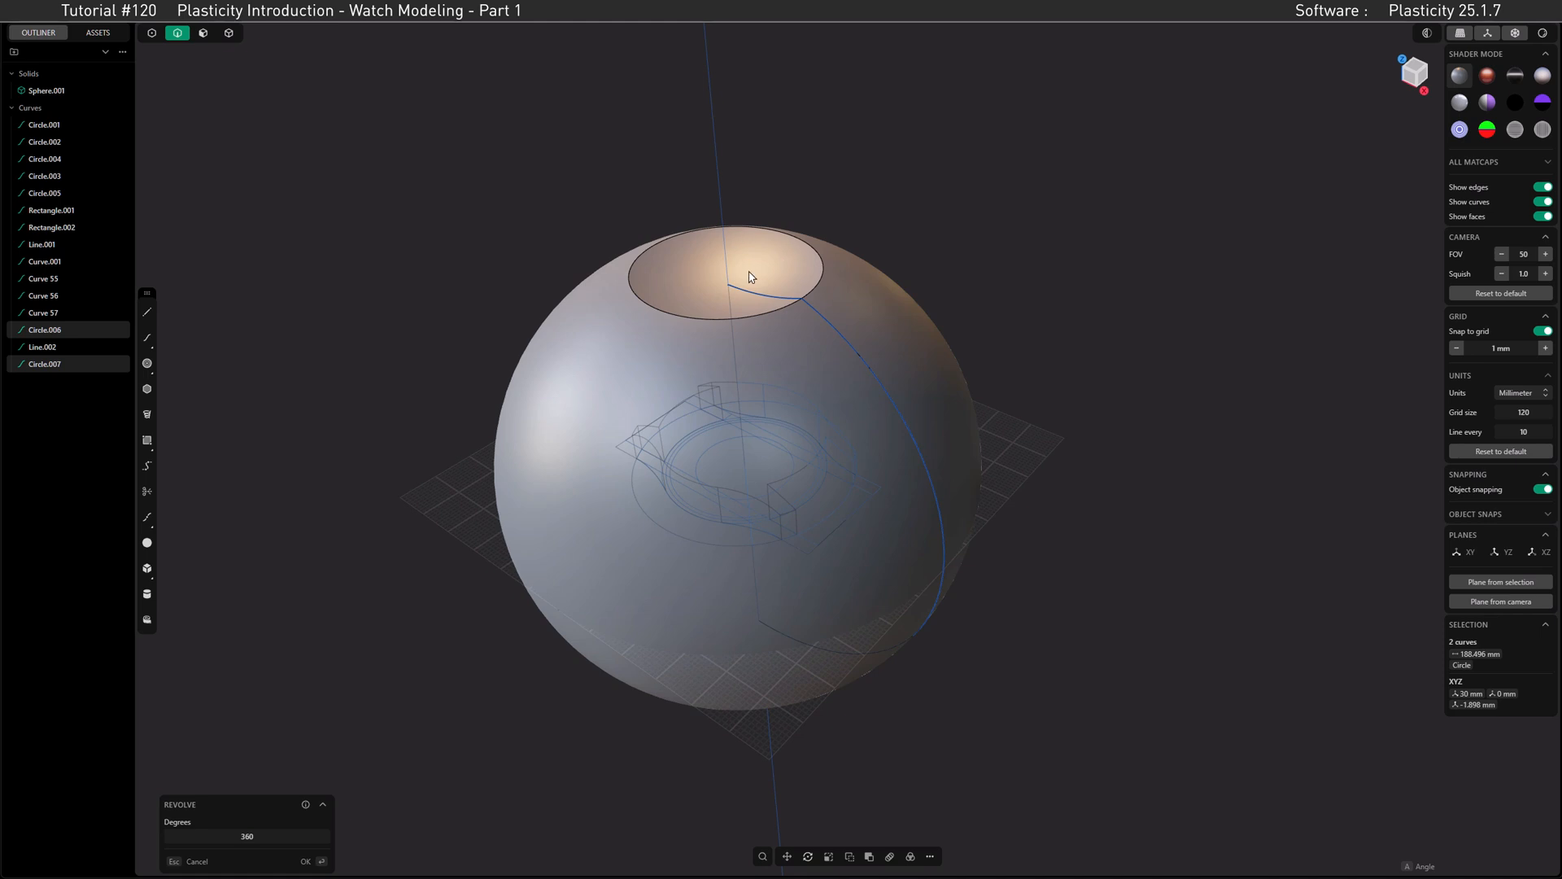
click(308, 861)
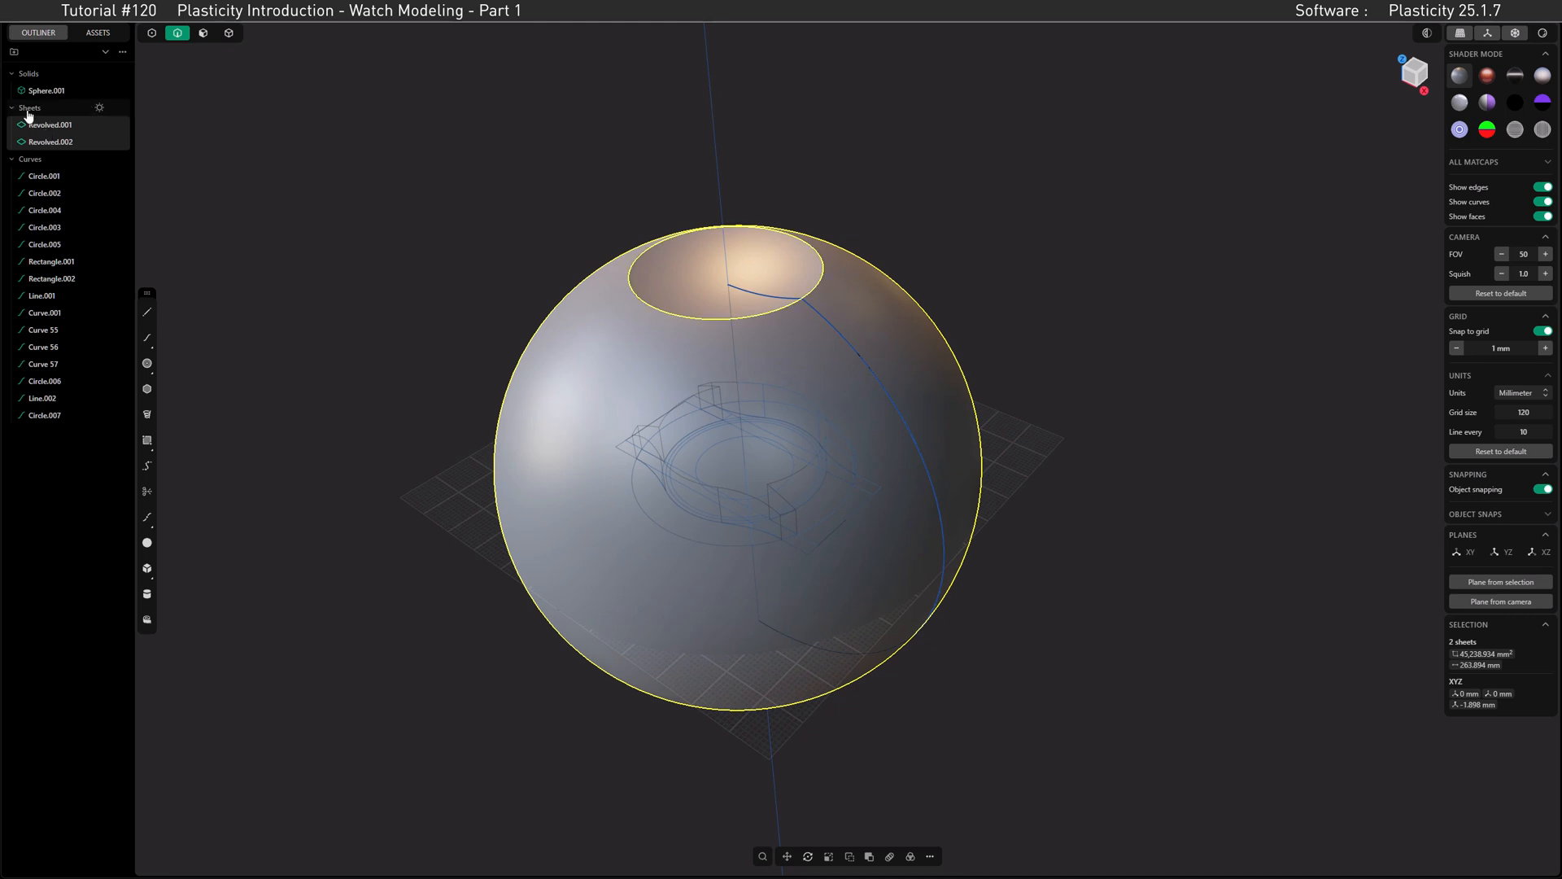
Step: Hide the large outer revolved sheet to examine the separate concave sheet, and show it again
click(49, 143)
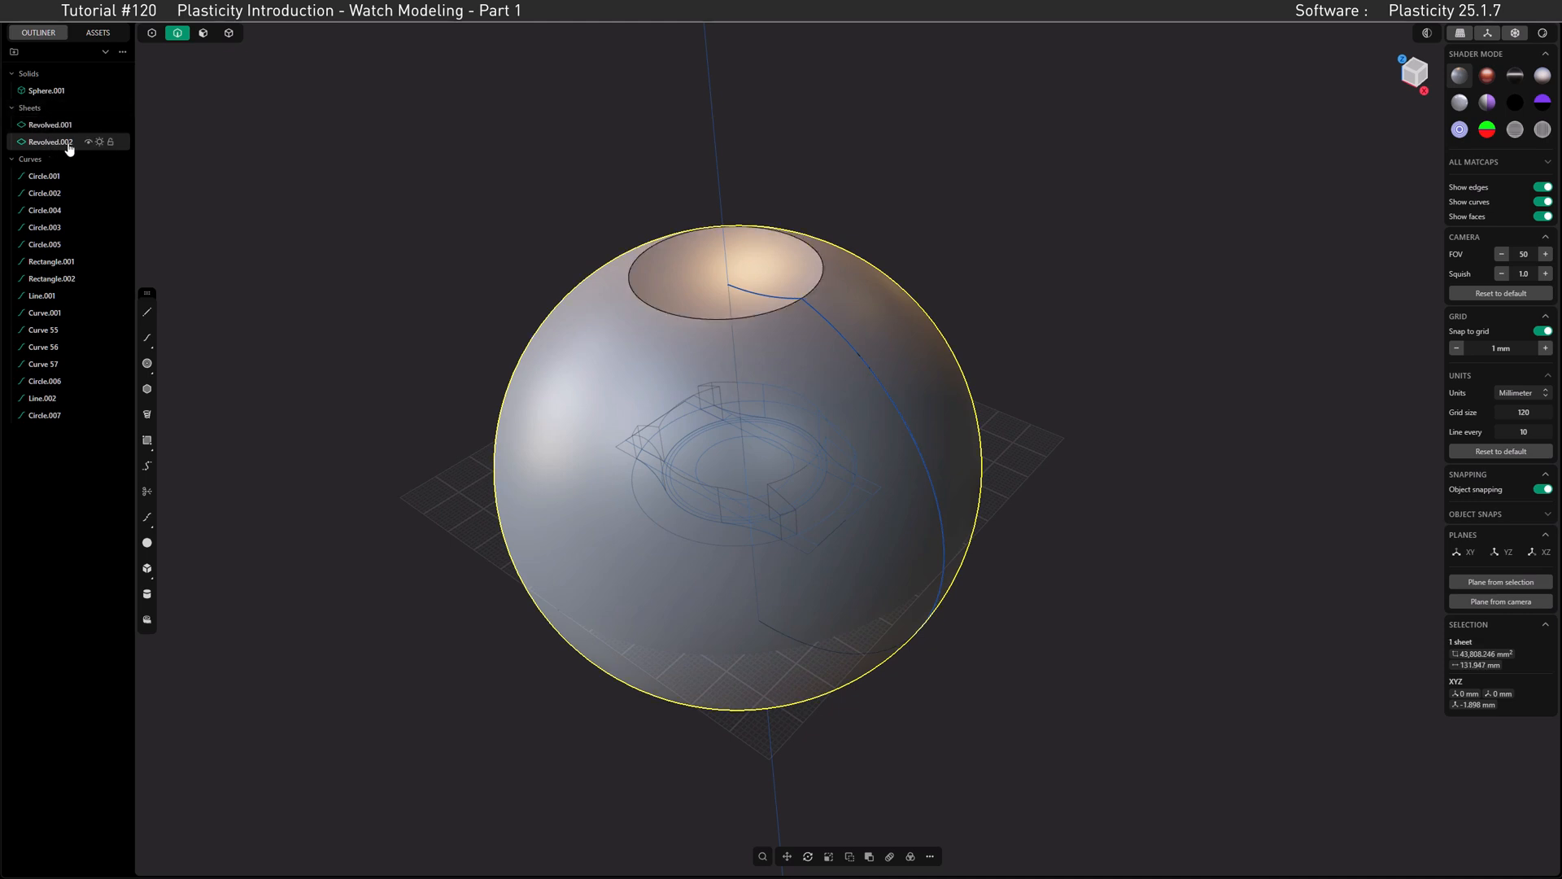
click(88, 143)
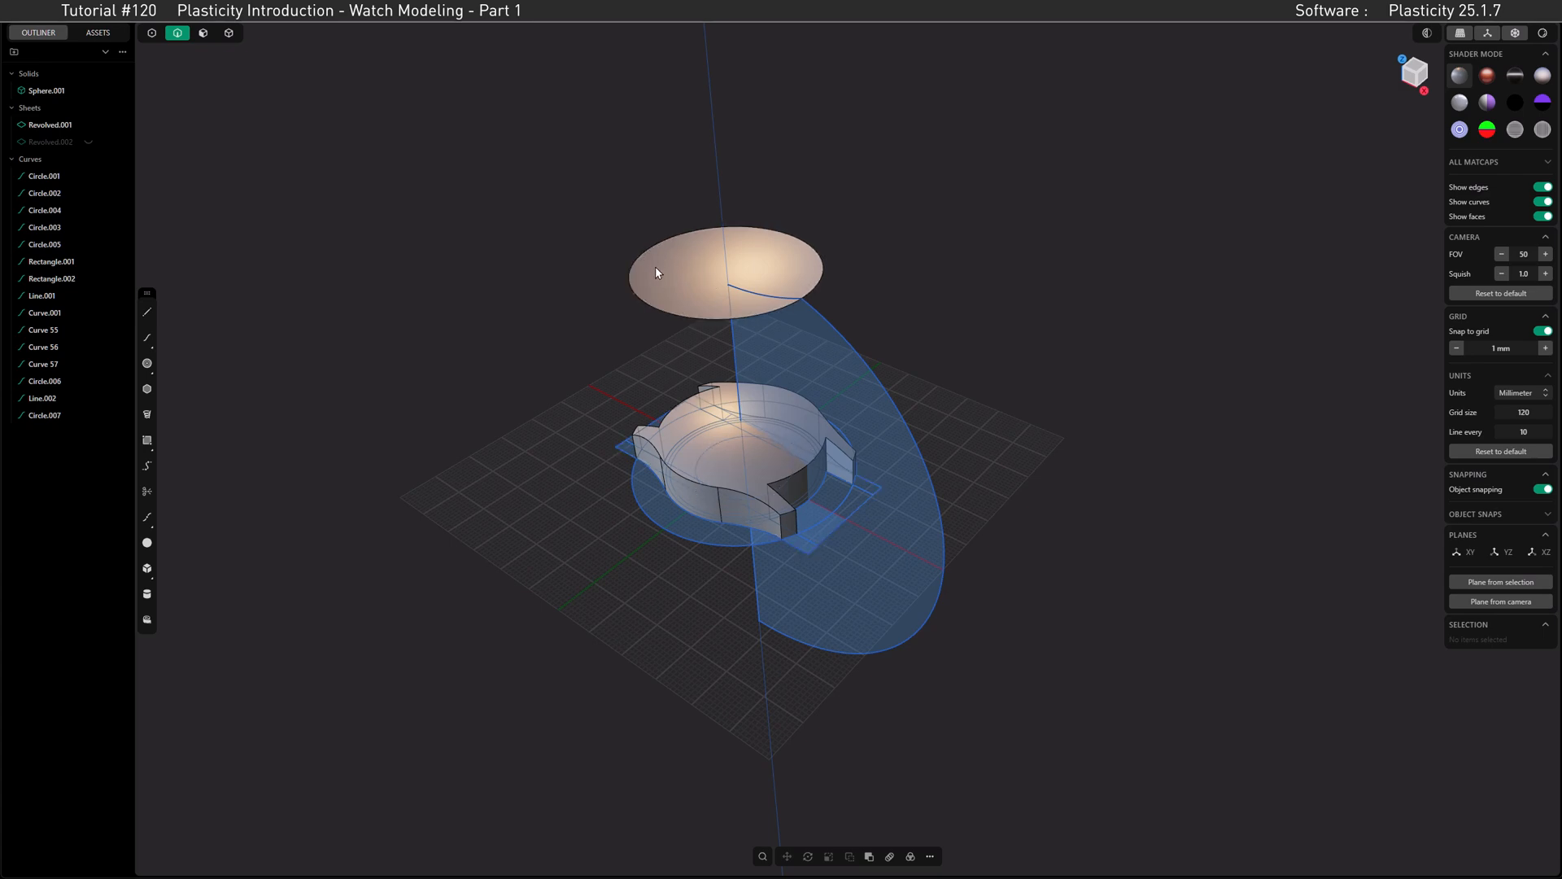
click(88, 142)
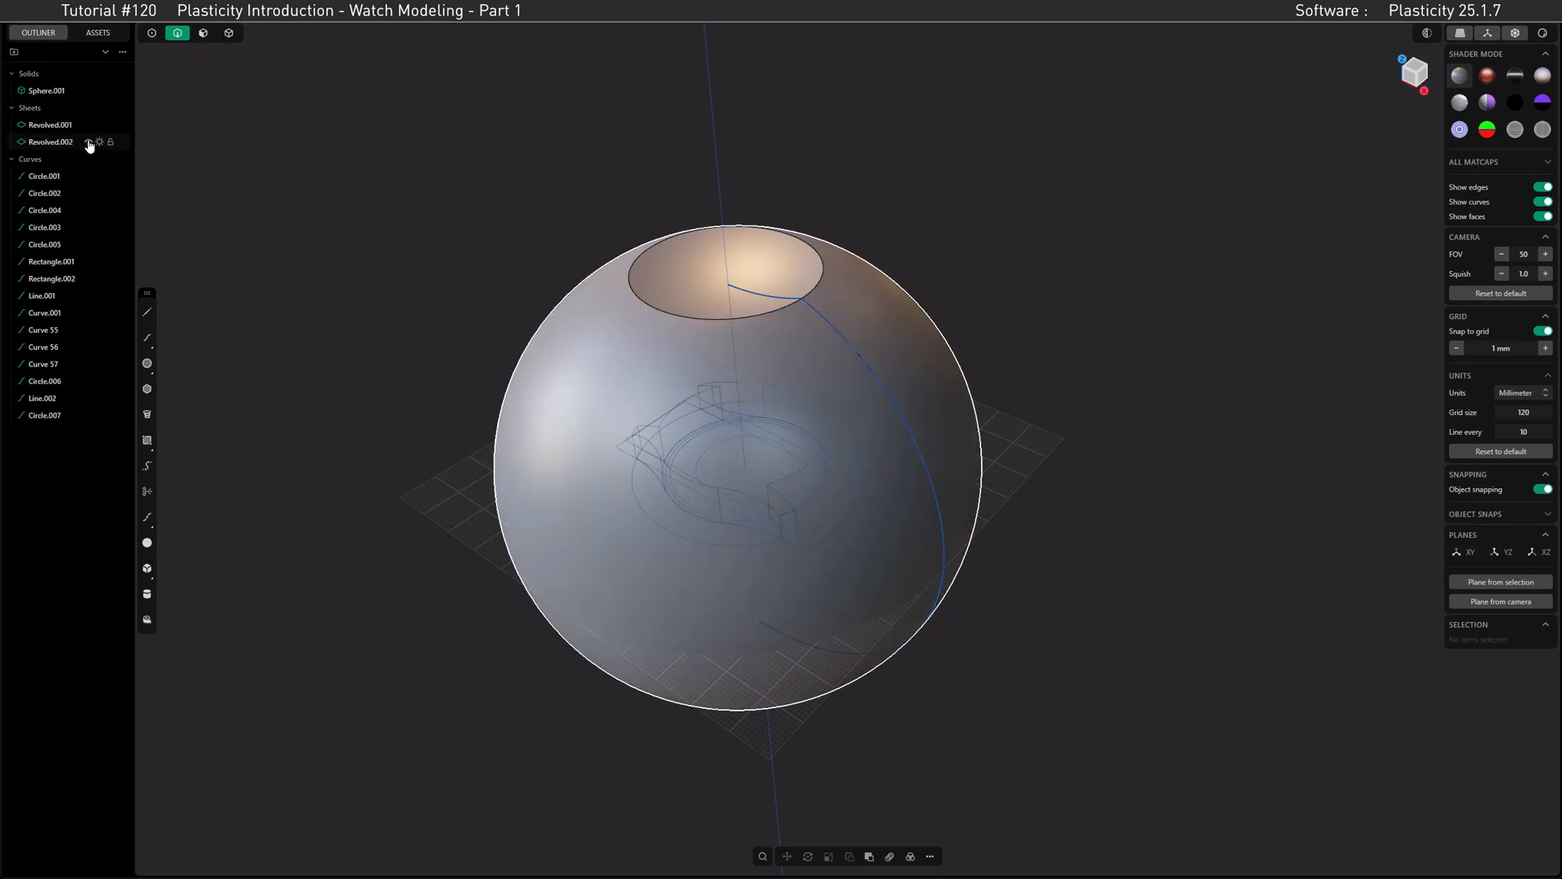
Step: Join the concave sheet and the large outer revolved sheet into one solid
click(228, 33)
click(666, 265)
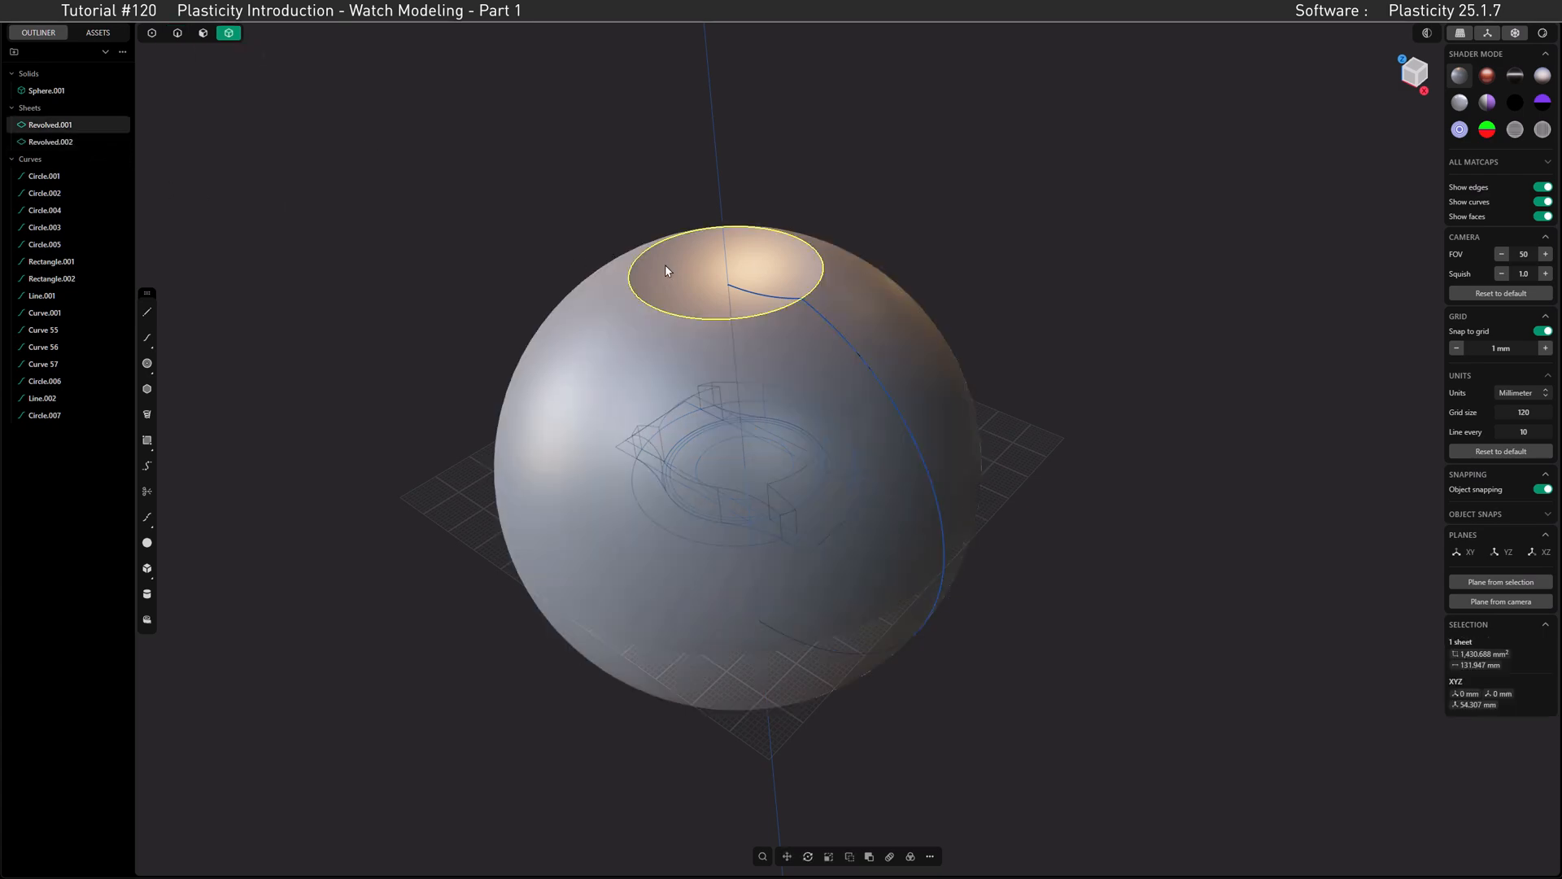
shift+click(591, 319)
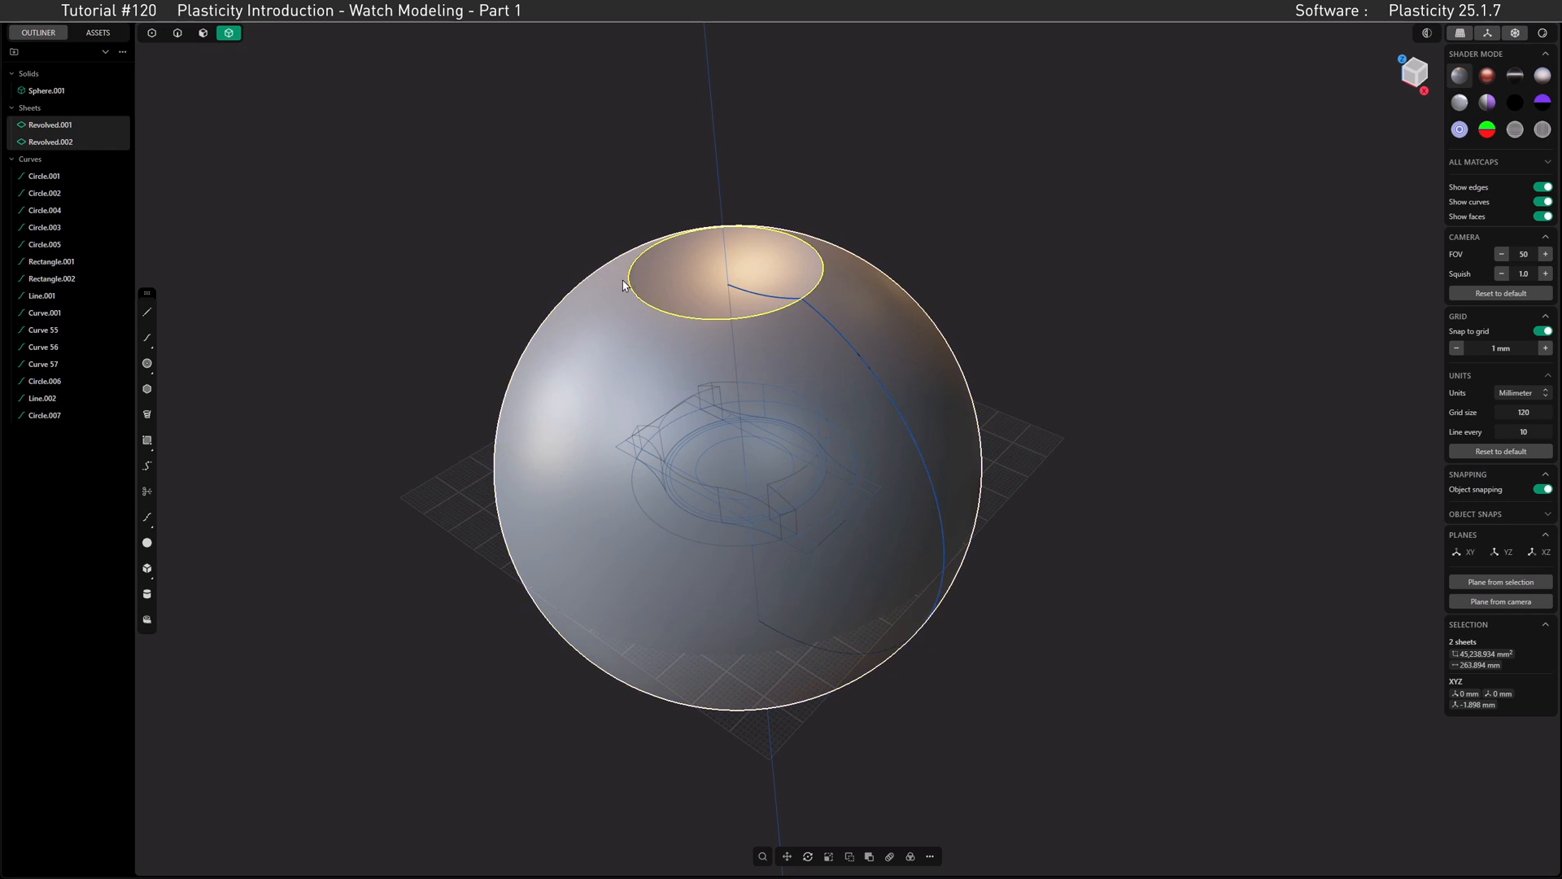
key(j)
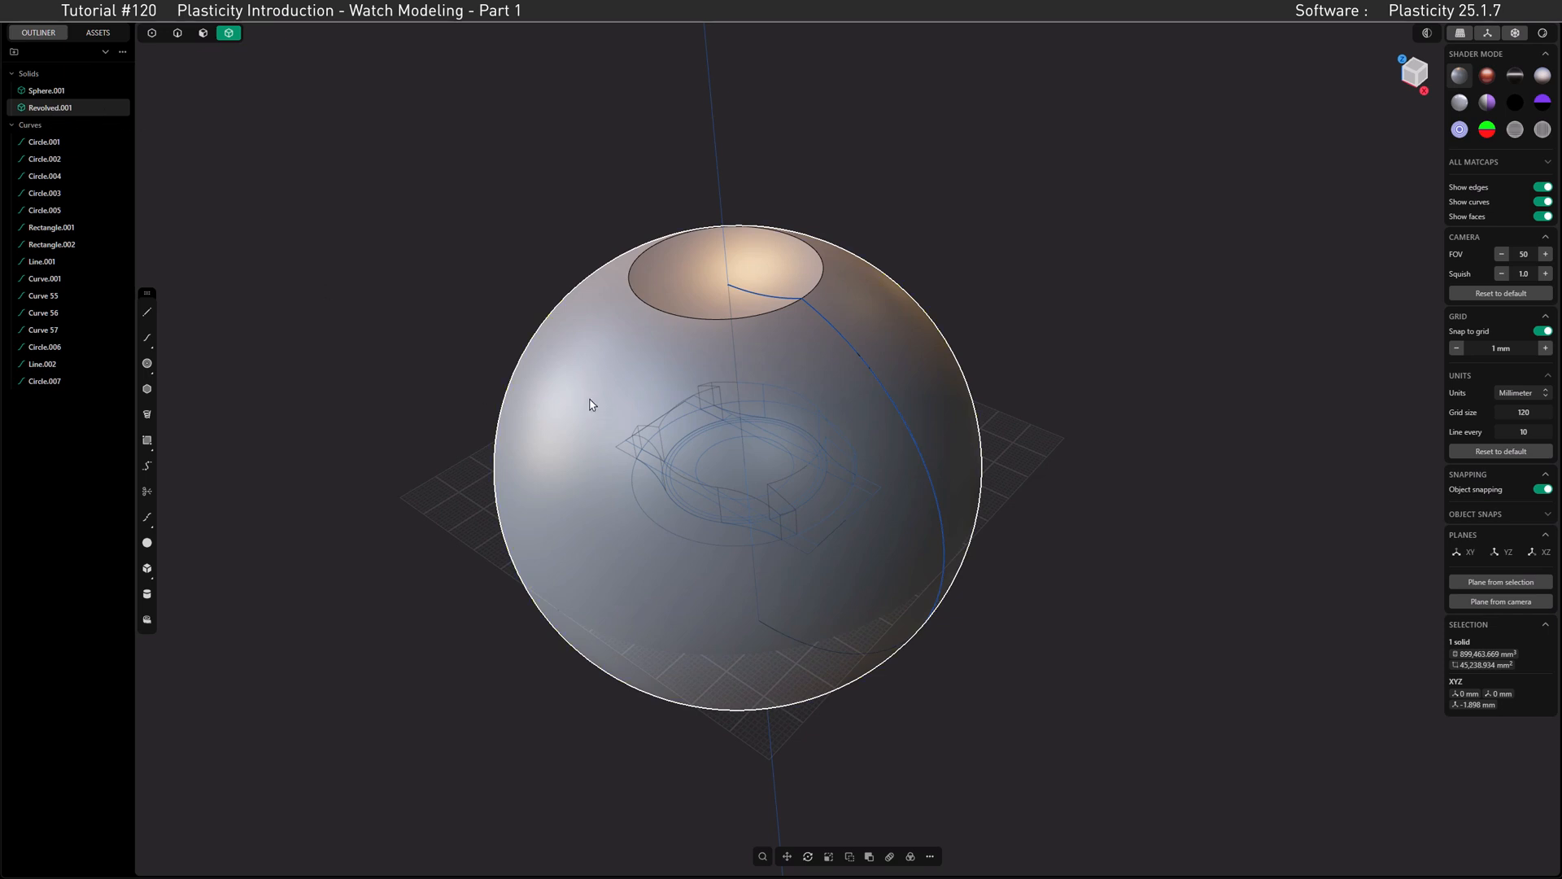
Step: Move the joined revolved solid -51 mm along the Z axis
key(g)
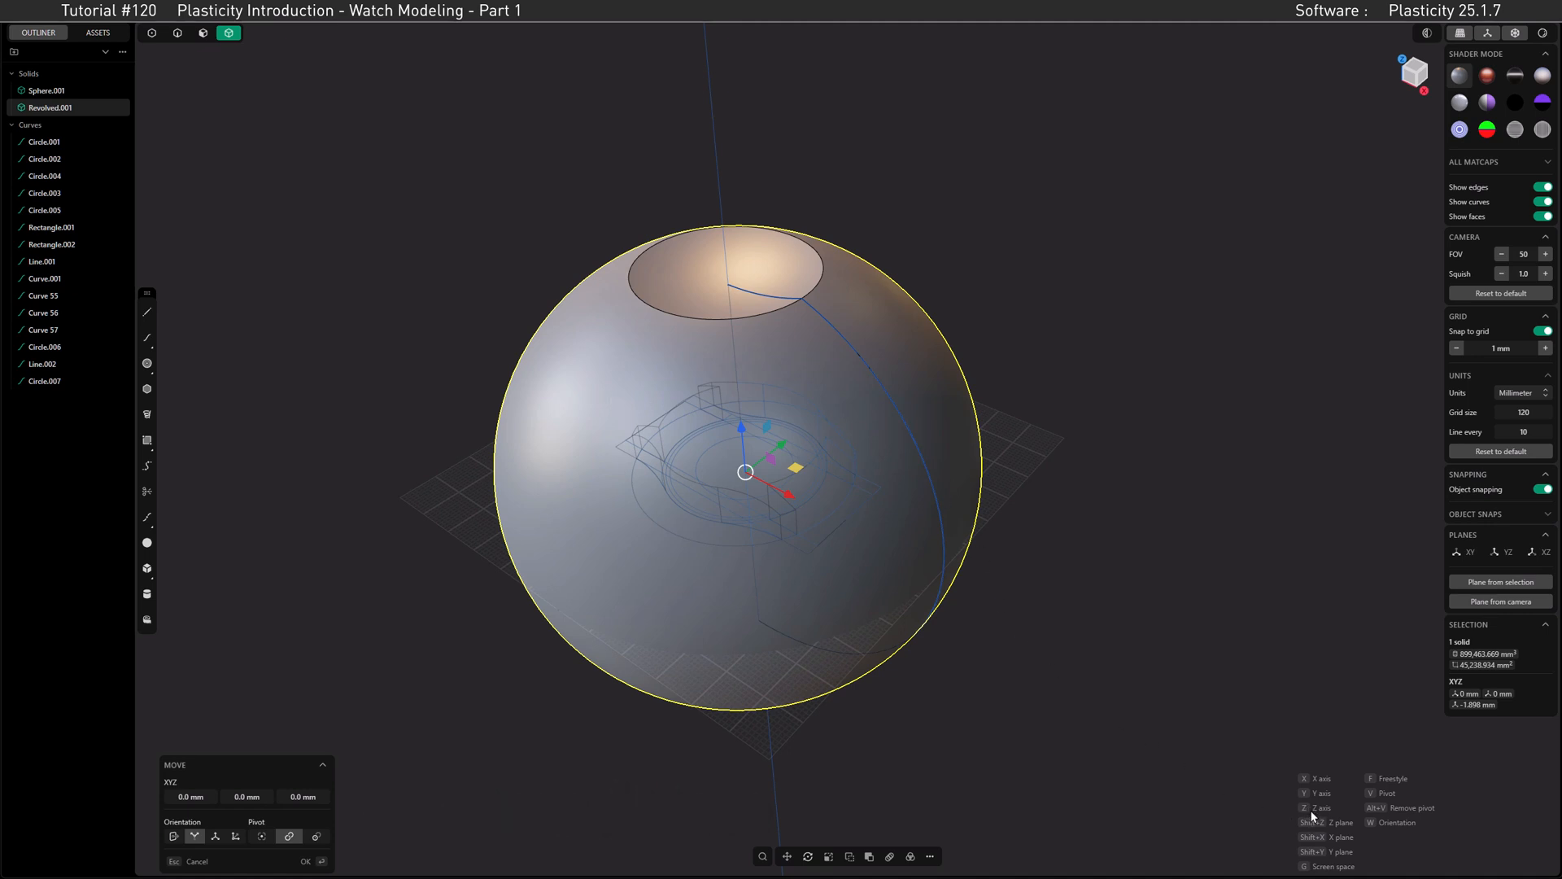
key(z)
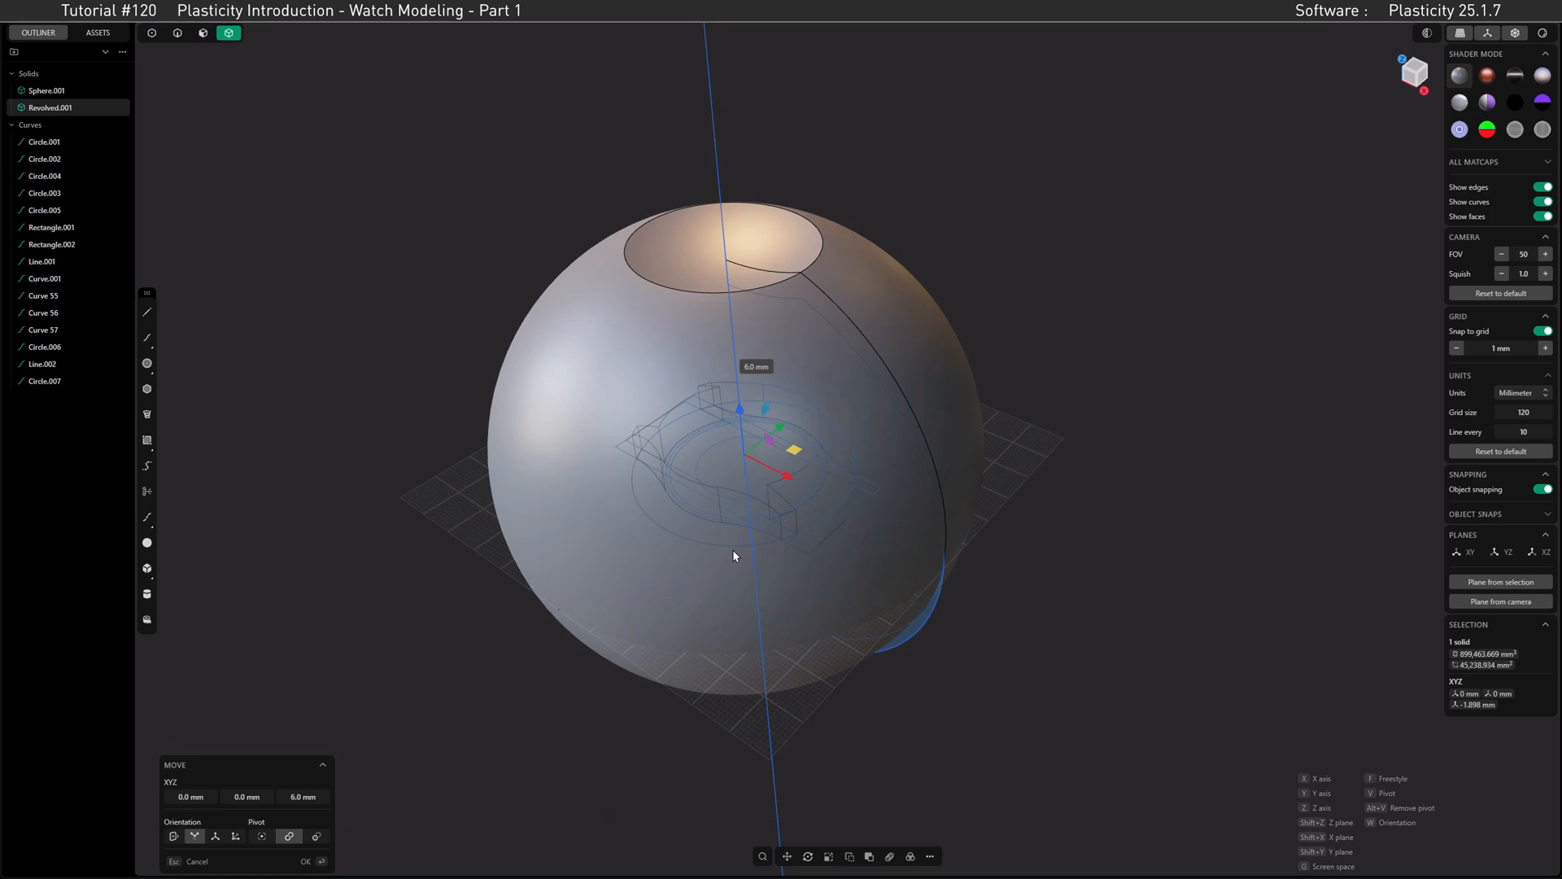
text(-51)
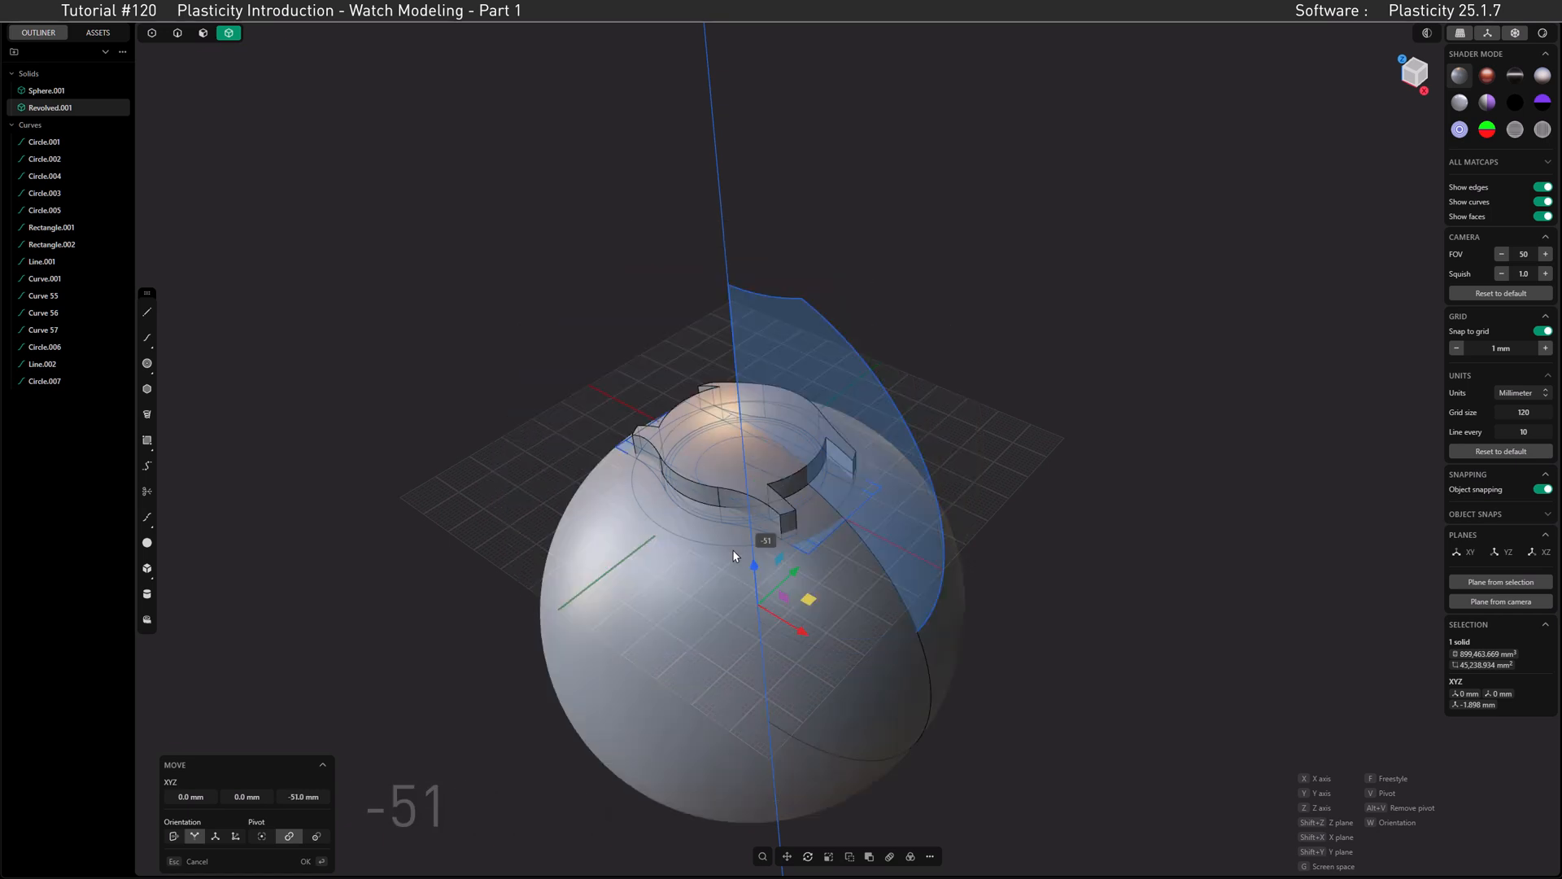
key(Return)
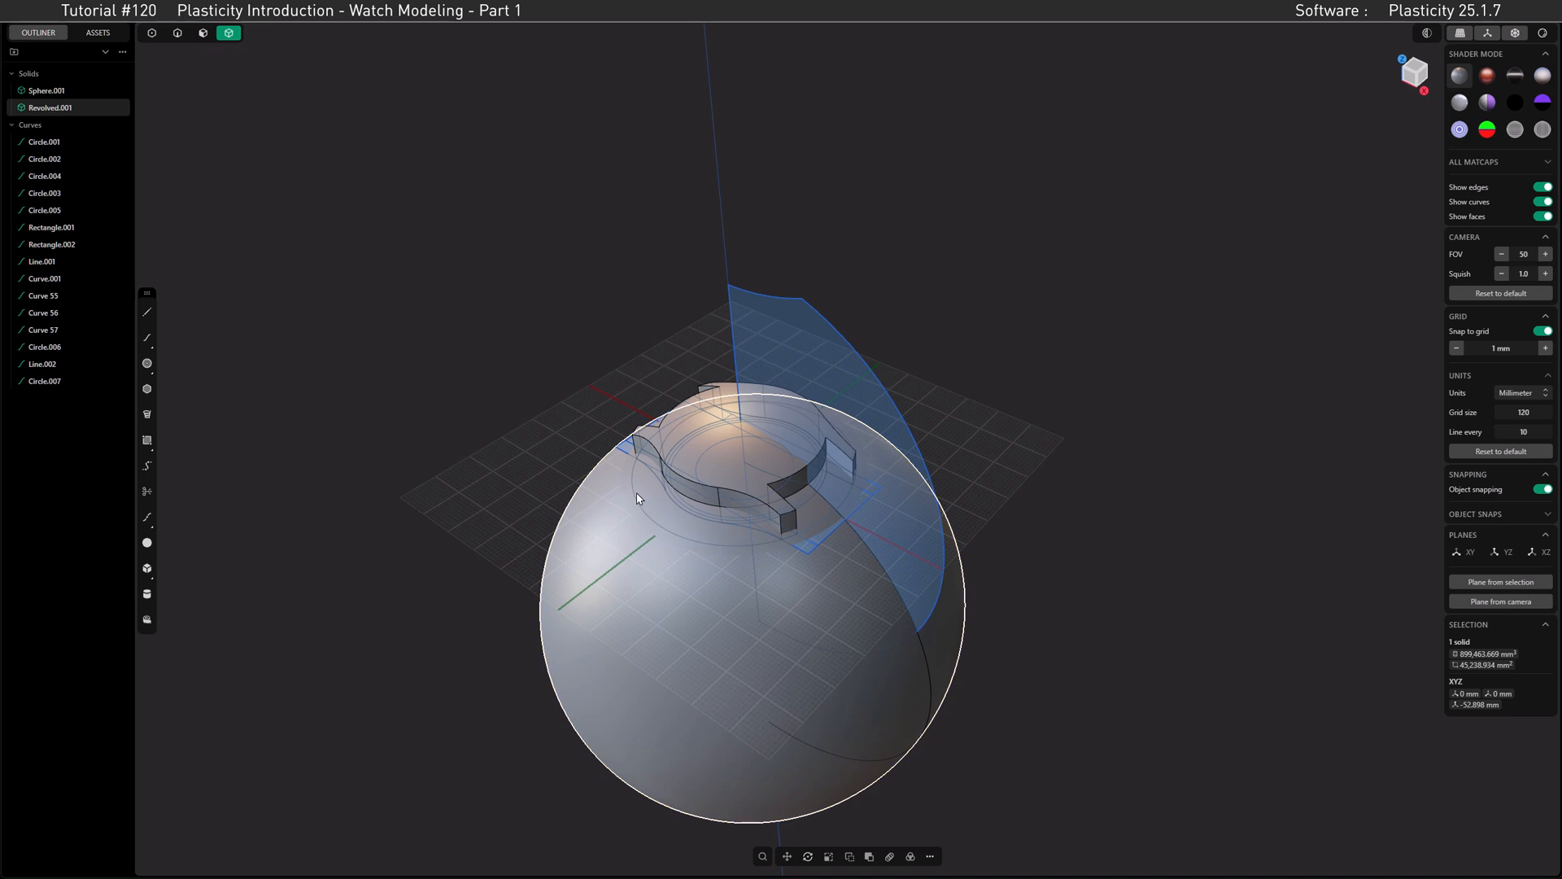
Step: Subtract the revolved solid from the watch case with a Boolean difference
click(723, 390)
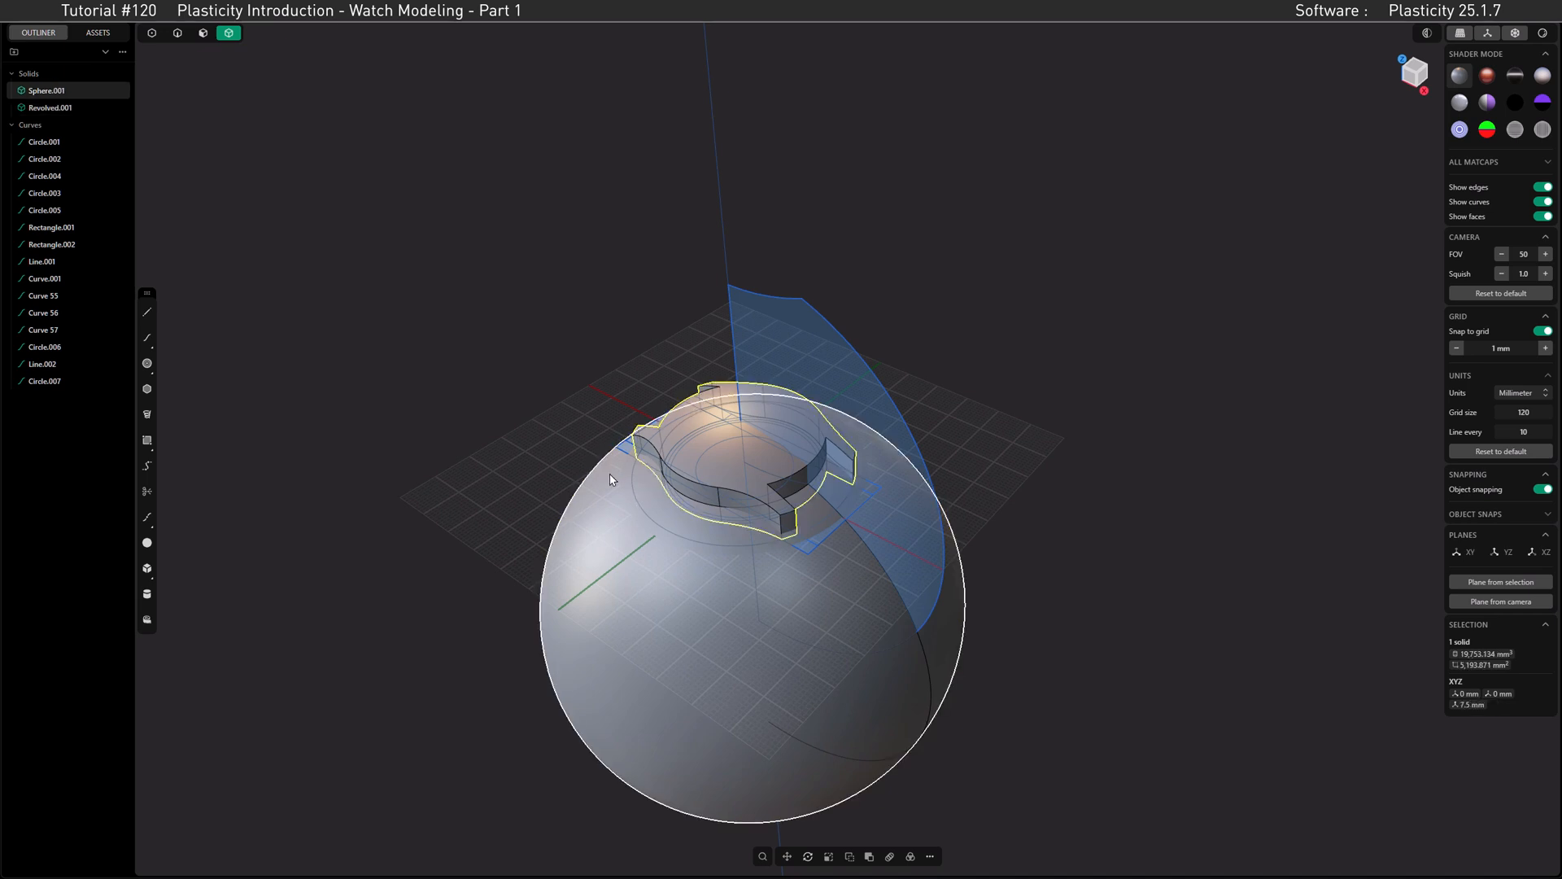
click(581, 508)
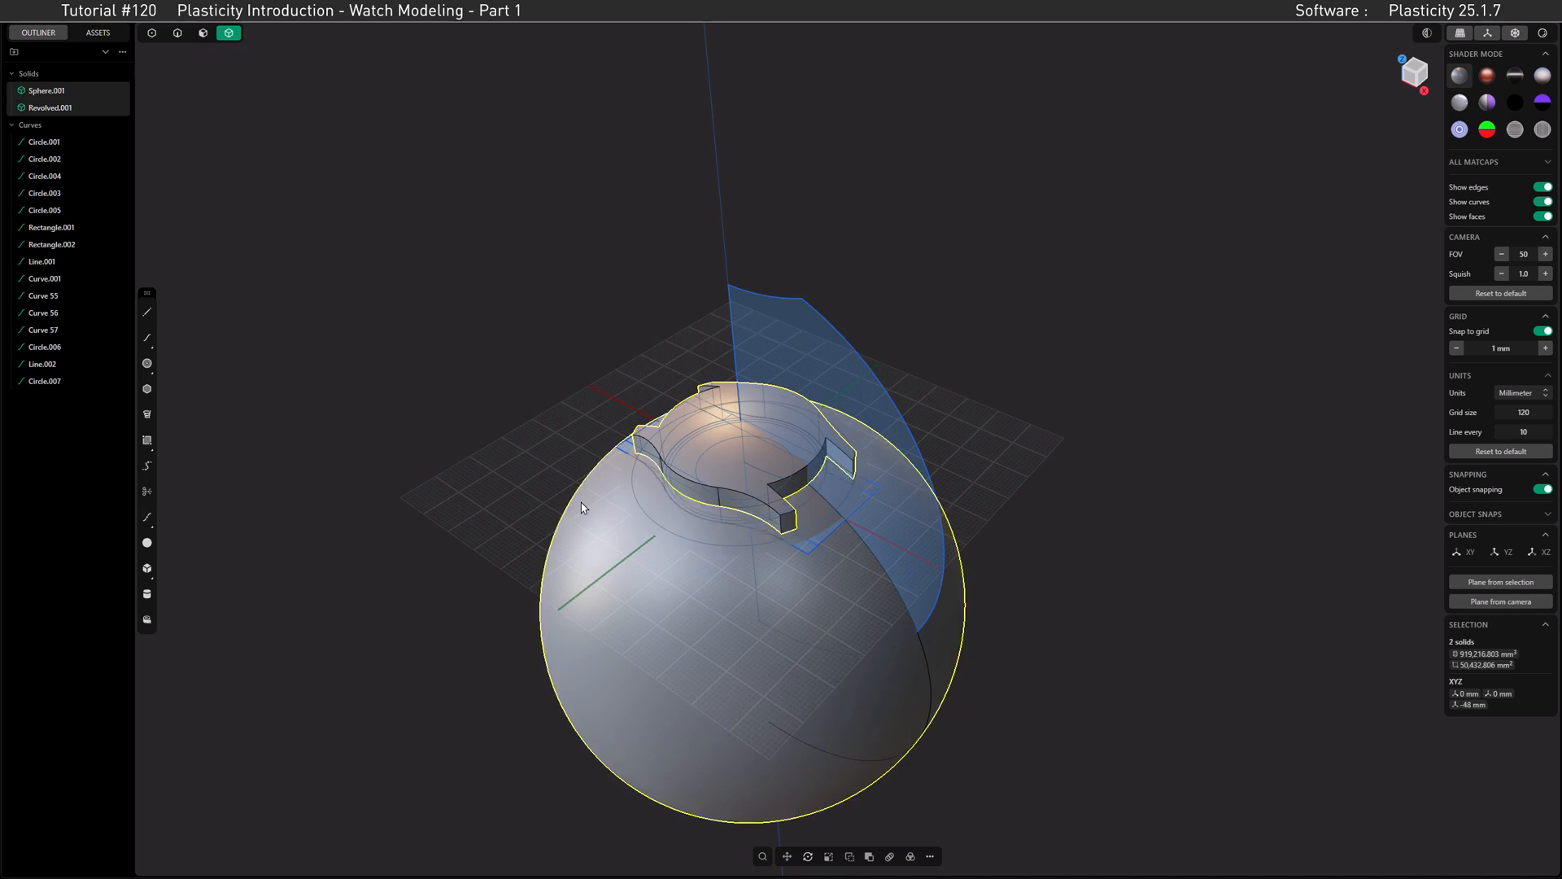
key(q)
key(Return)
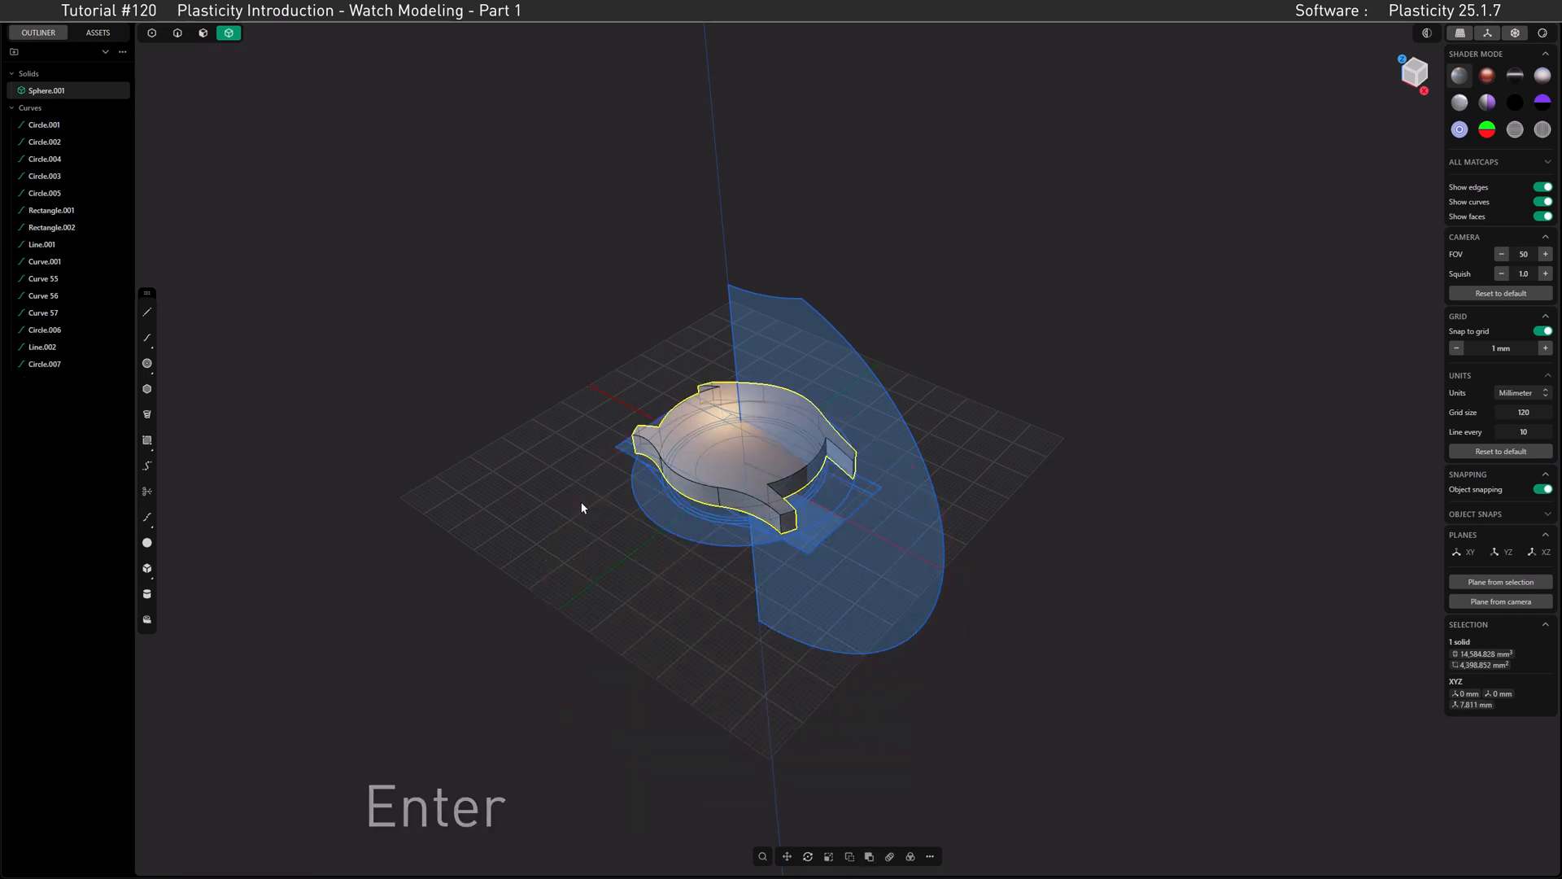
Step: Examine the case's newly cut underside at an angle and in the front view
middle_drag(713, 471, 736, 391)
scroll(781, 458, up, 5)
middle_drag(781, 458, 762, 413)
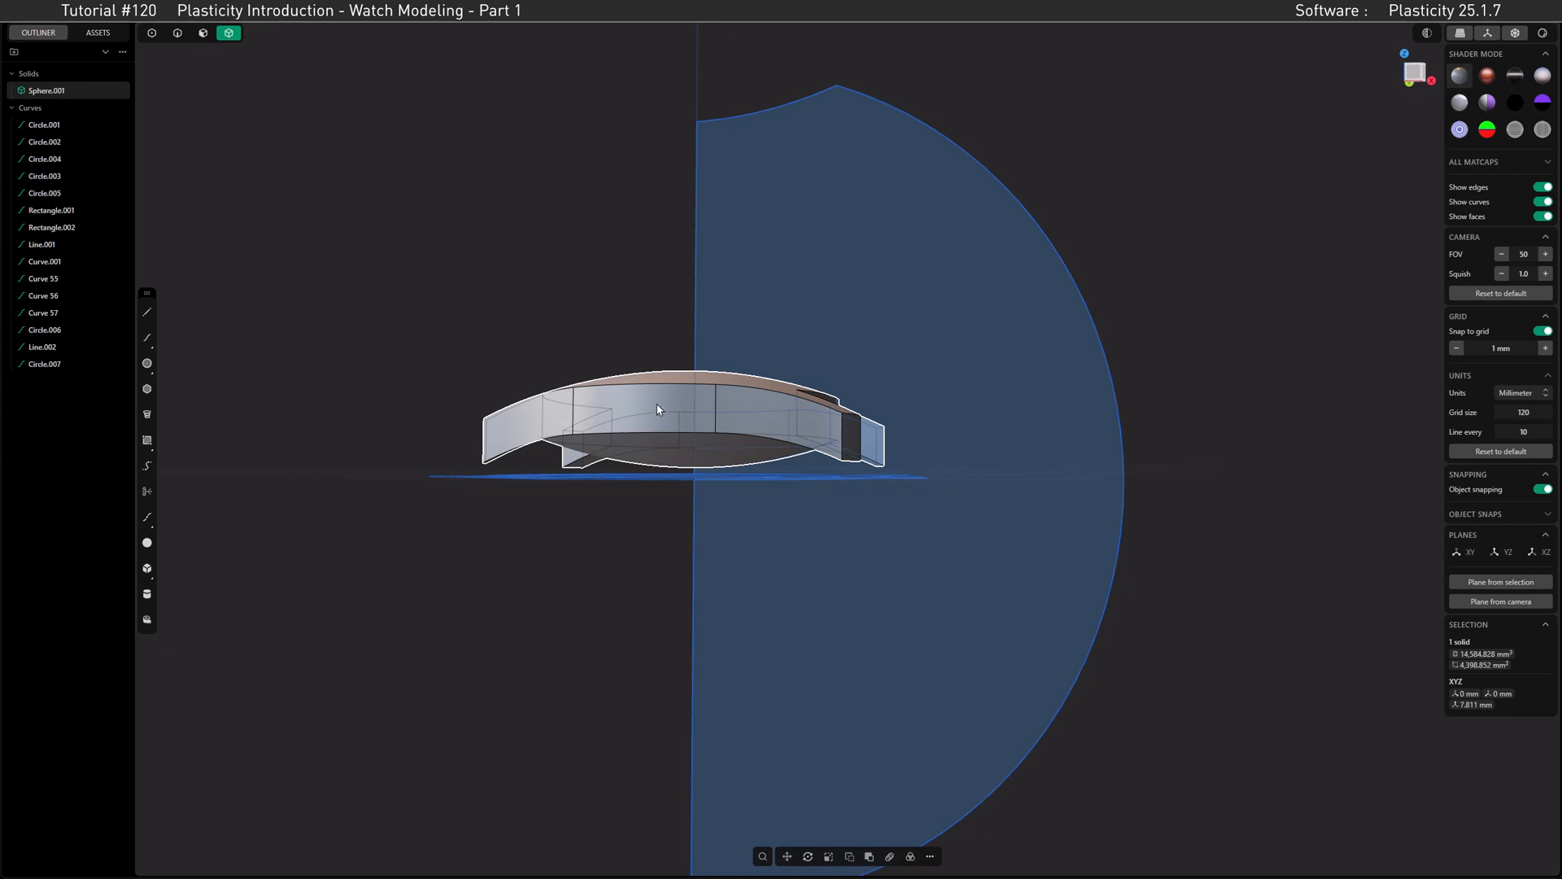
click(1416, 78)
scroll(593, 408, up, 5)
shift+middle_drag(694, 380, 590, 404)
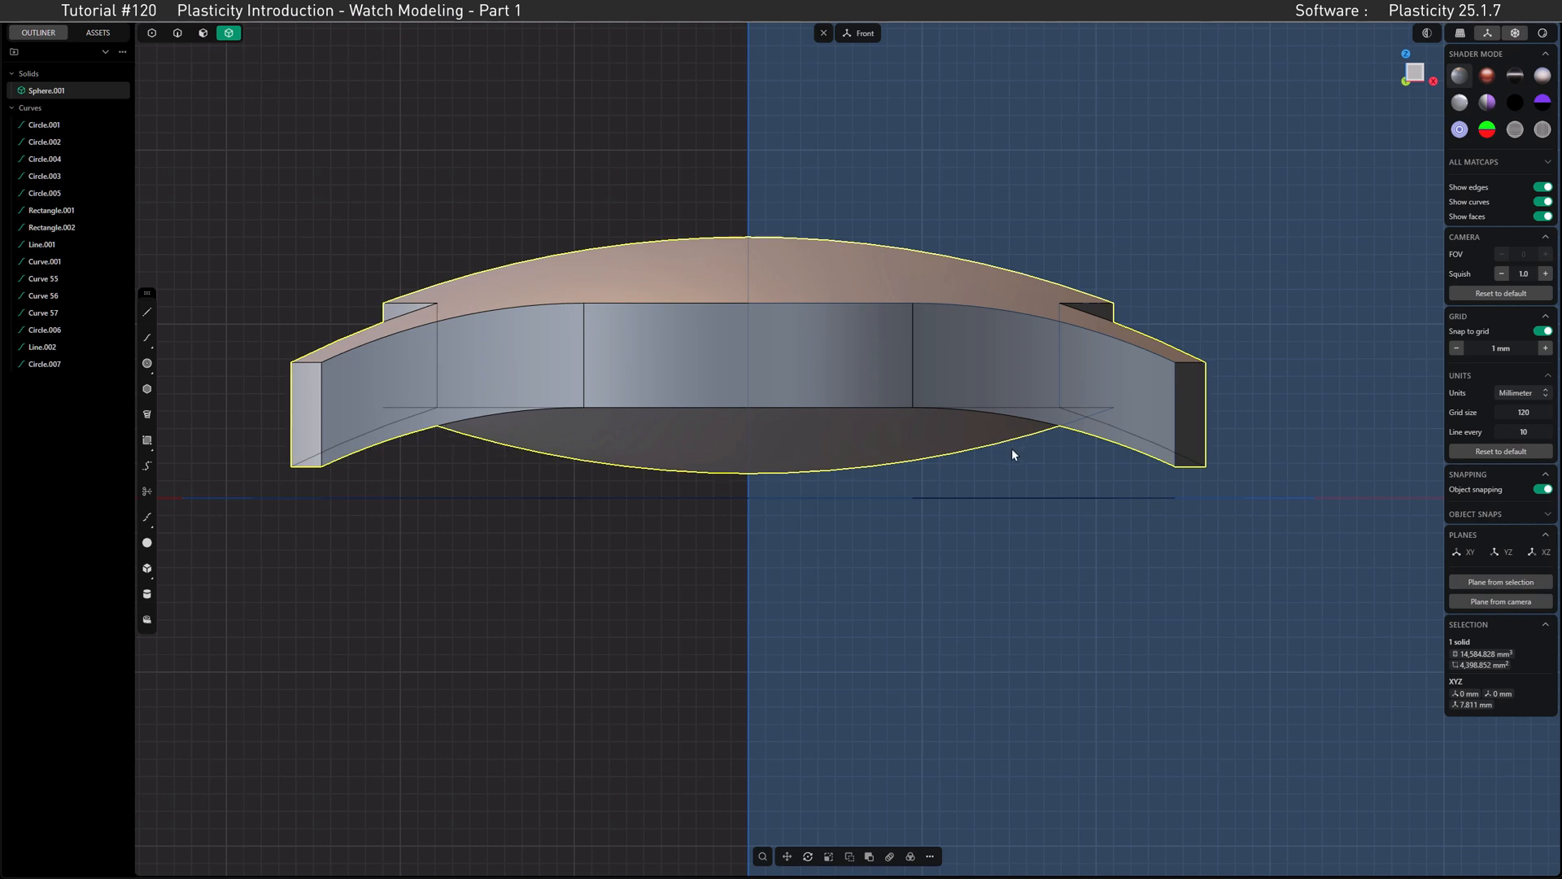
shift+middle_drag(851, 356, 875, 415)
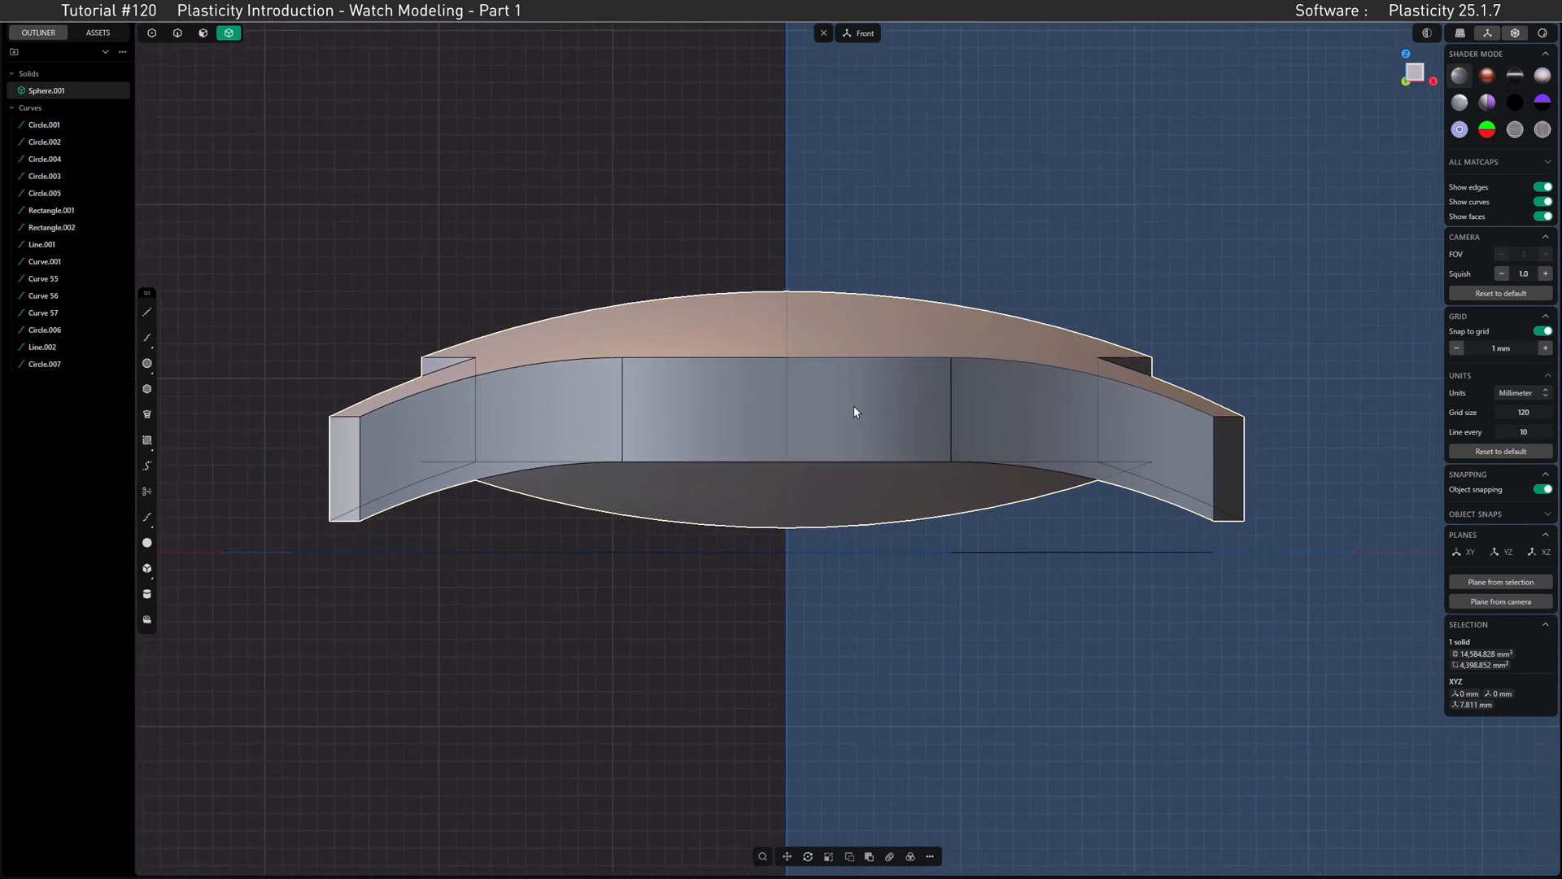
Step: Cut the case solid with the 19 mm radius circle from the top view
key(KP_7)
scroll(900, 286, down, 3)
shift+middle_drag(855, 400, 861, 502)
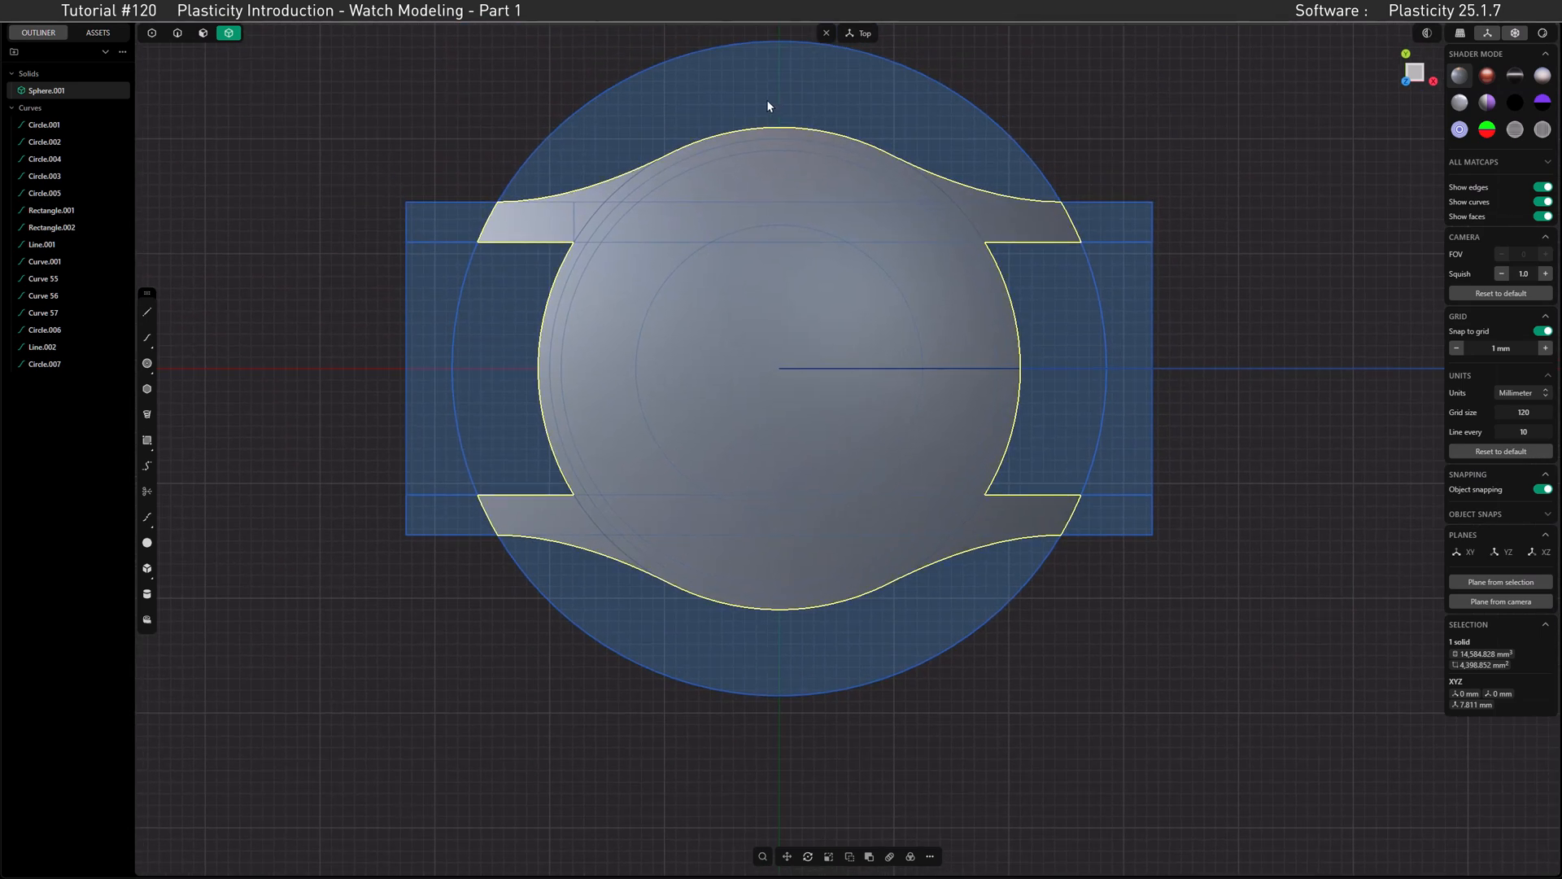
click(177, 33)
click(857, 171)
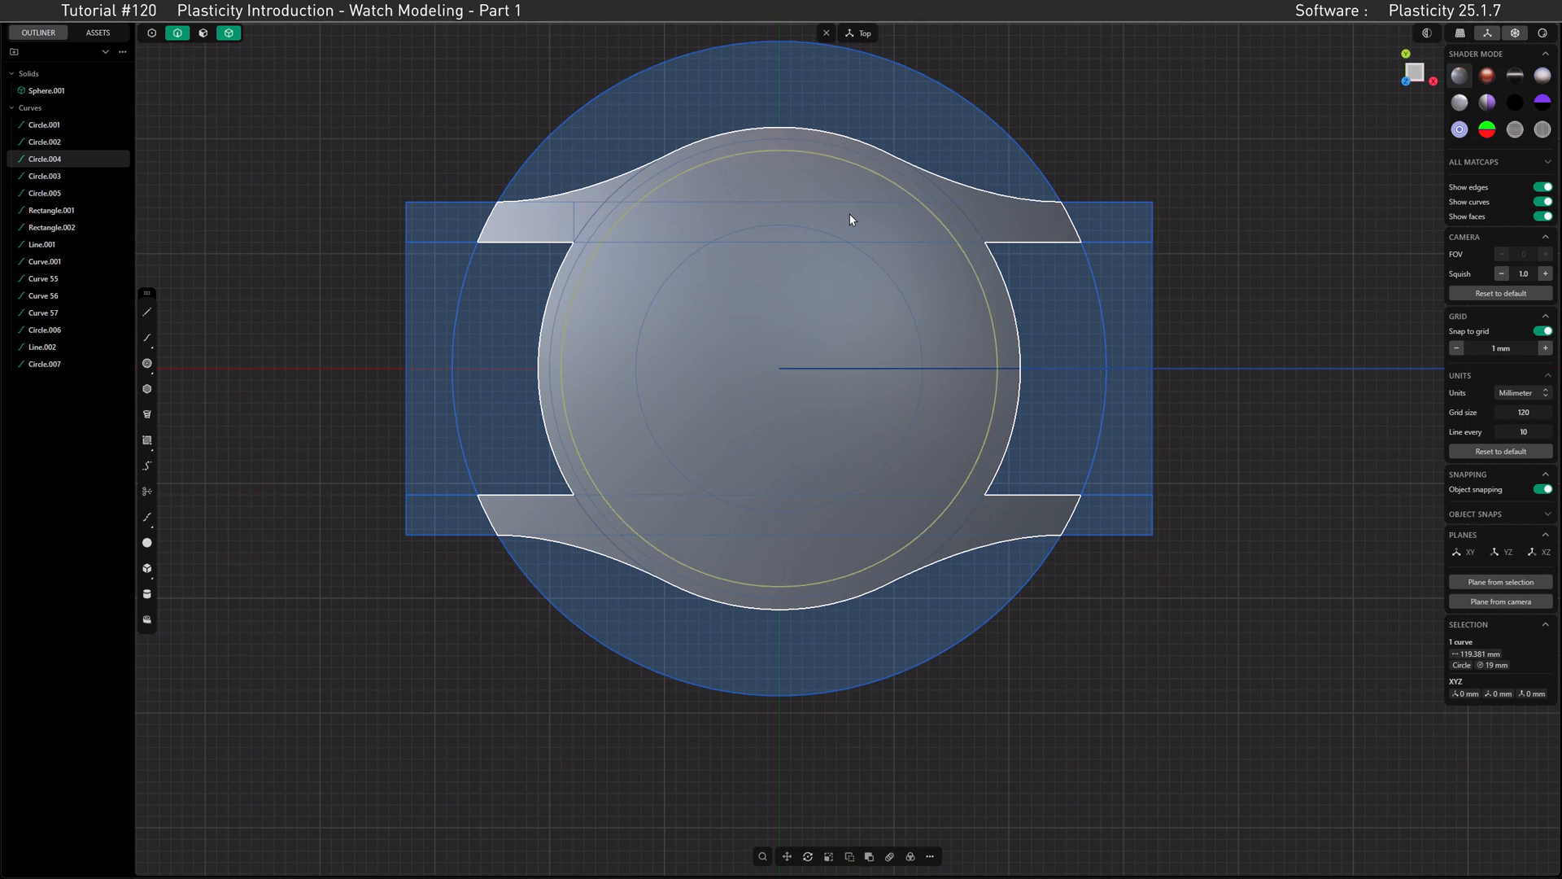
click(1022, 214)
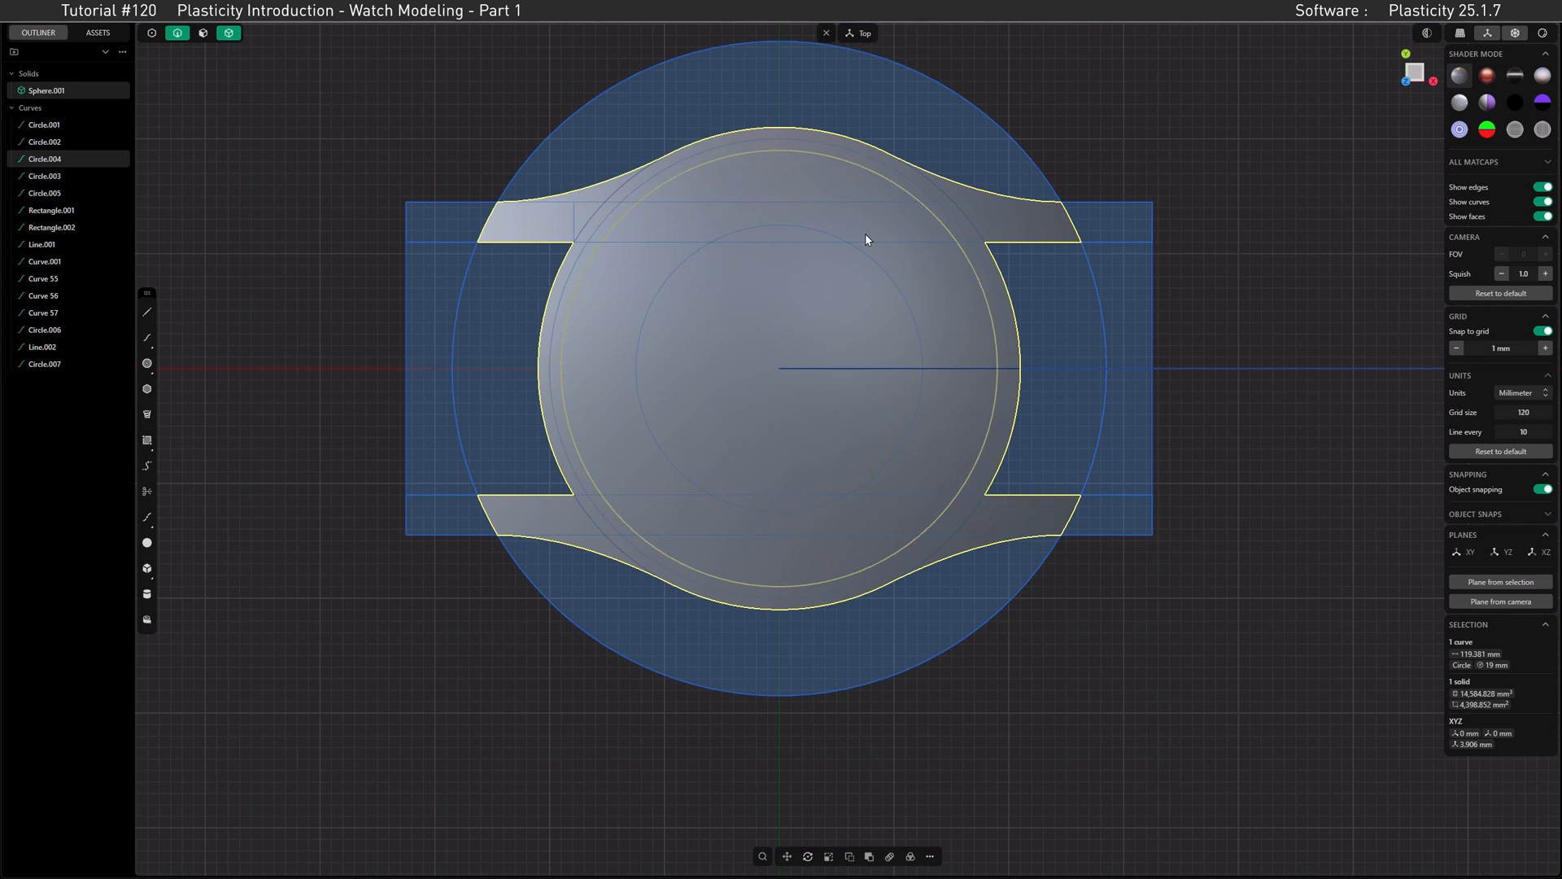
key(c)
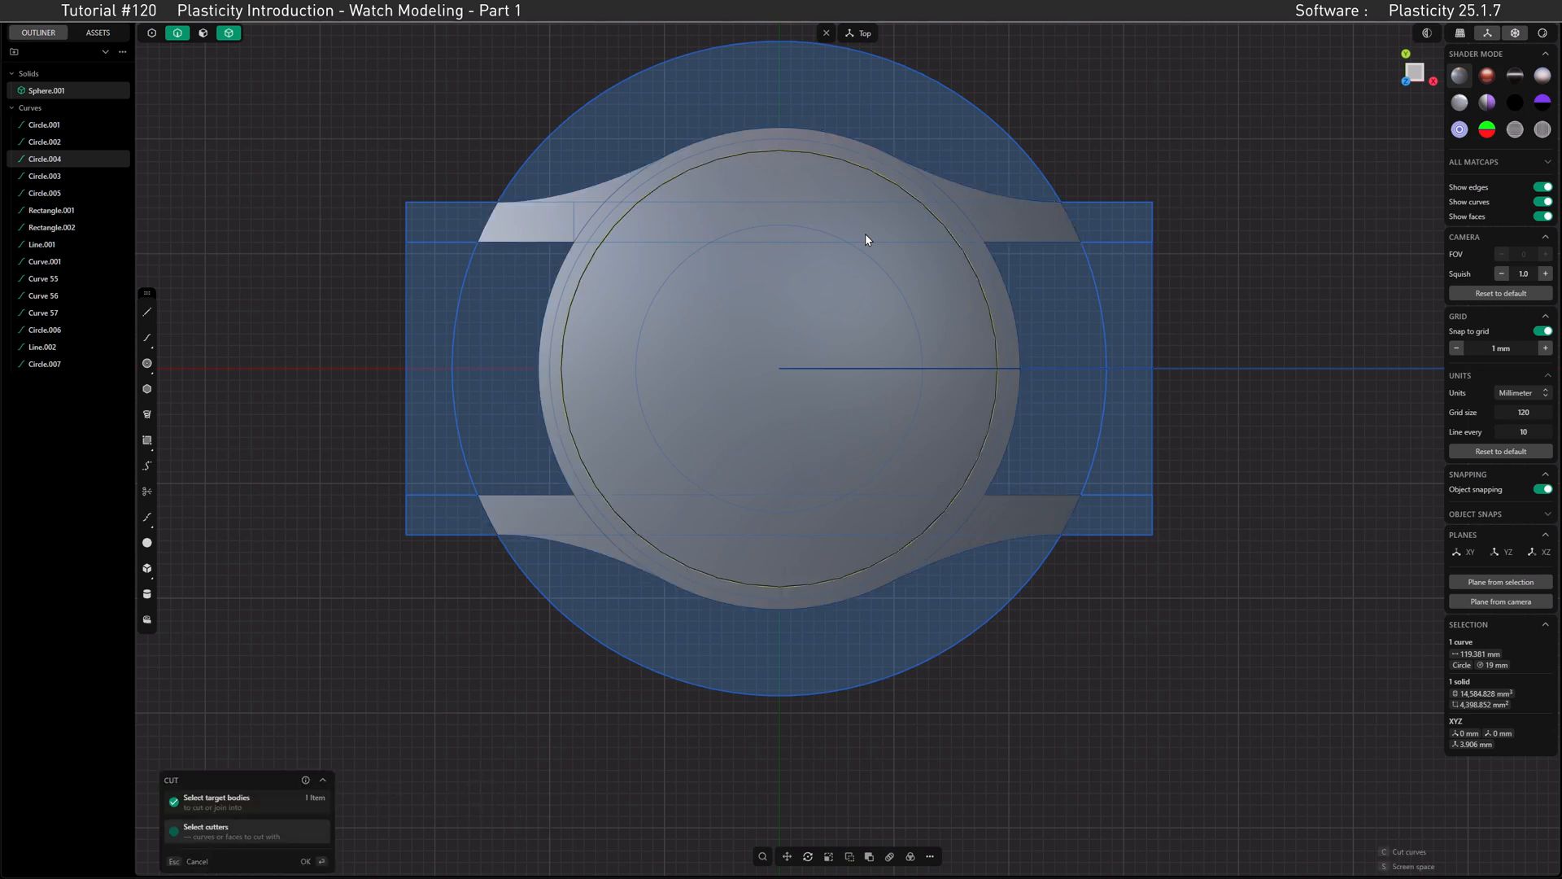
click(317, 861)
Step: Toggle the visibility of the inner disc and outer case to check the split, and hide the outer case
middle_drag(736, 359, 696, 311)
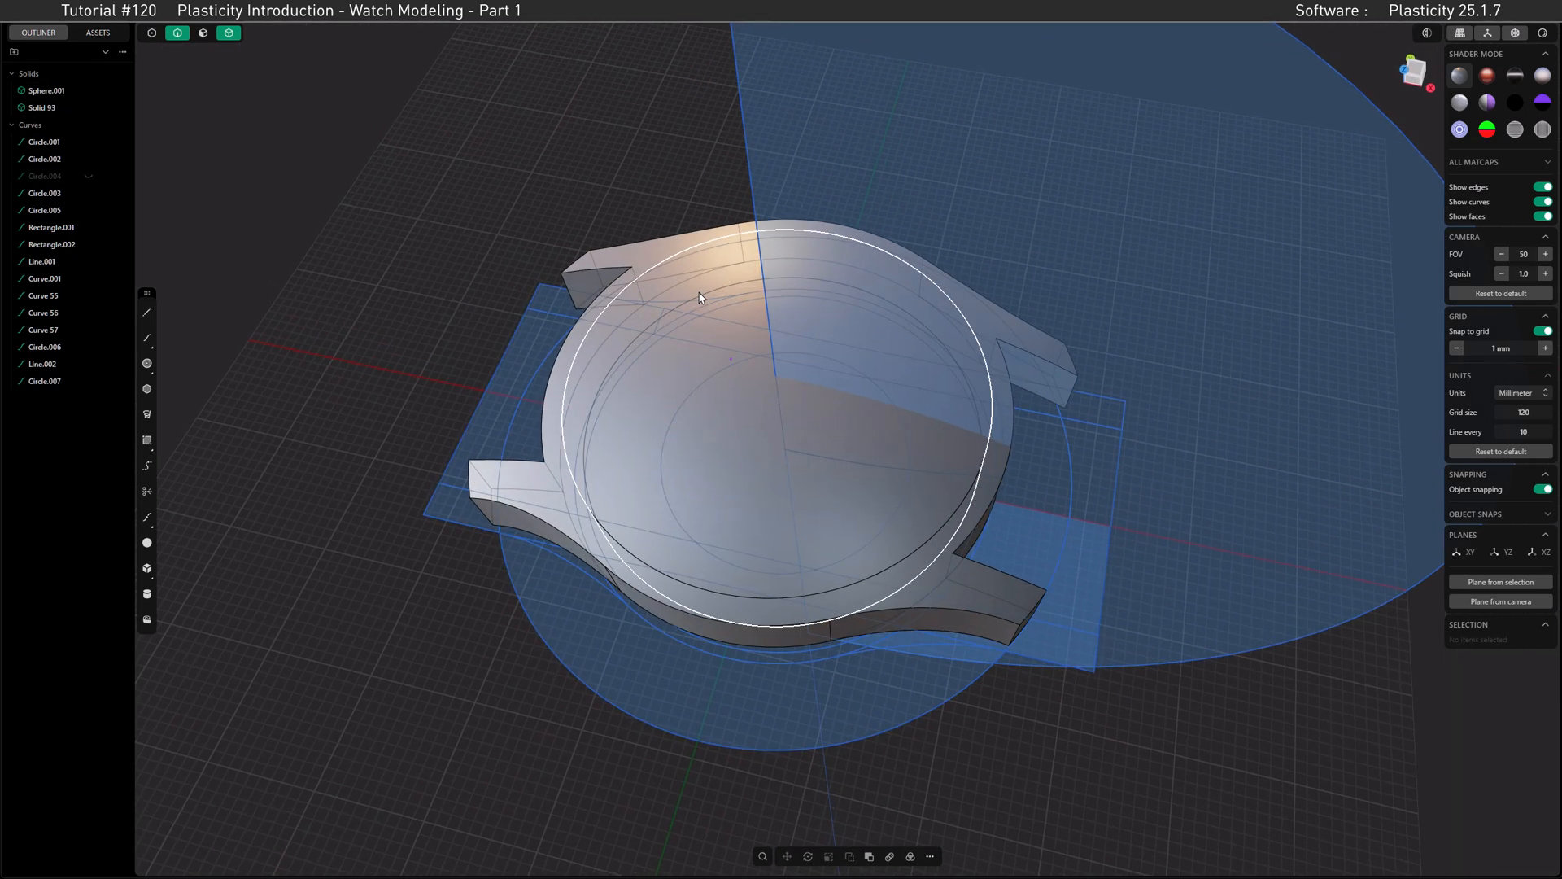
click(87, 108)
click(87, 108)
click(88, 91)
click(88, 91)
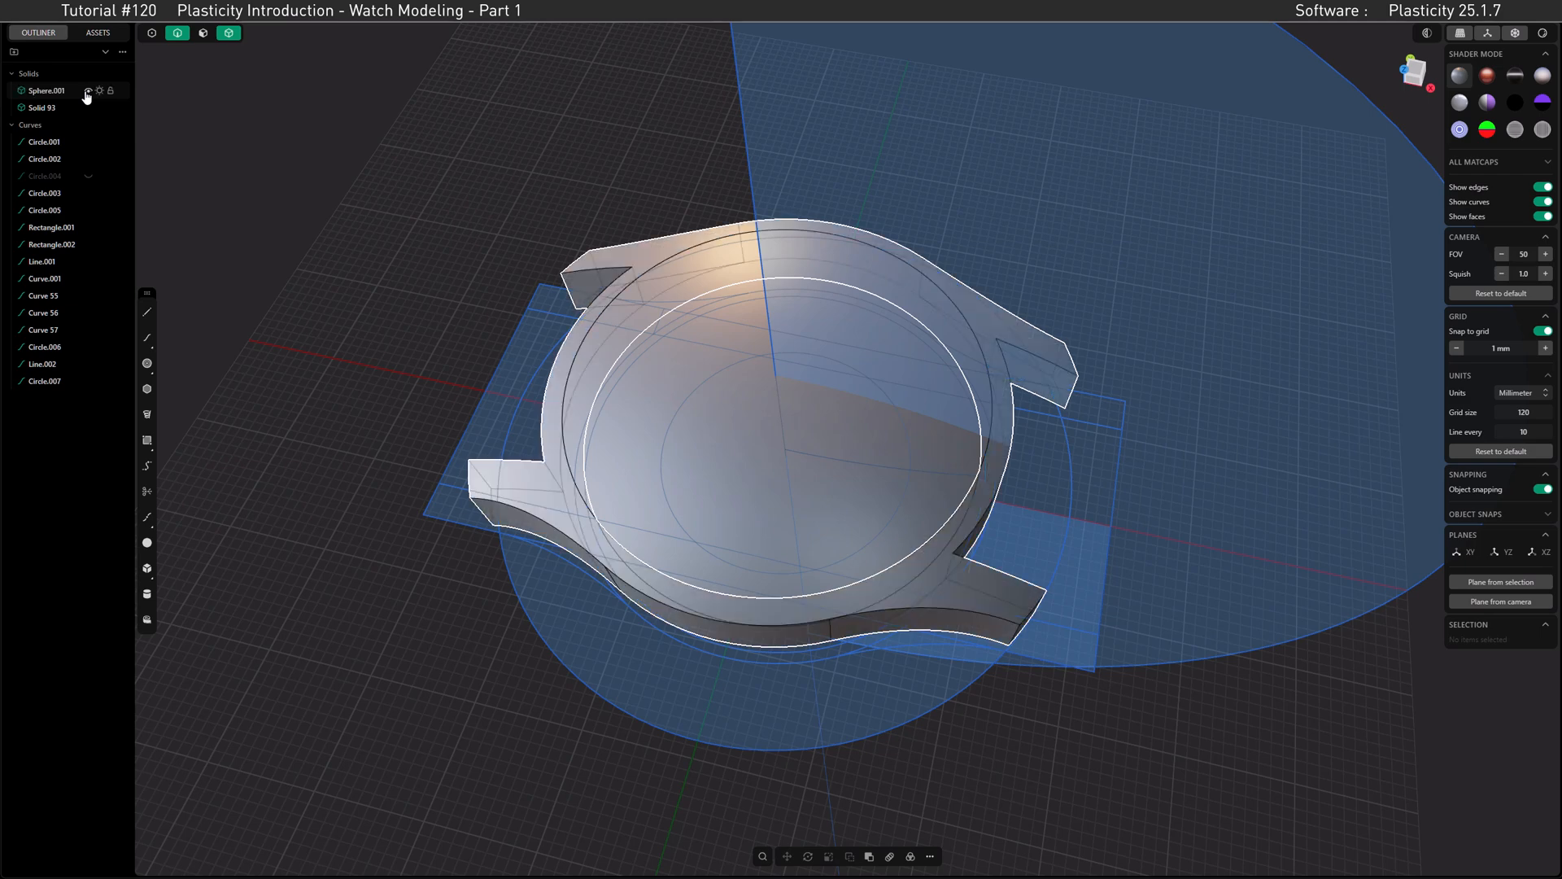
click(88, 90)
Step: Enable face selection and delete the domed bottom face of the inner disc
middle_drag(659, 443, 697, 269)
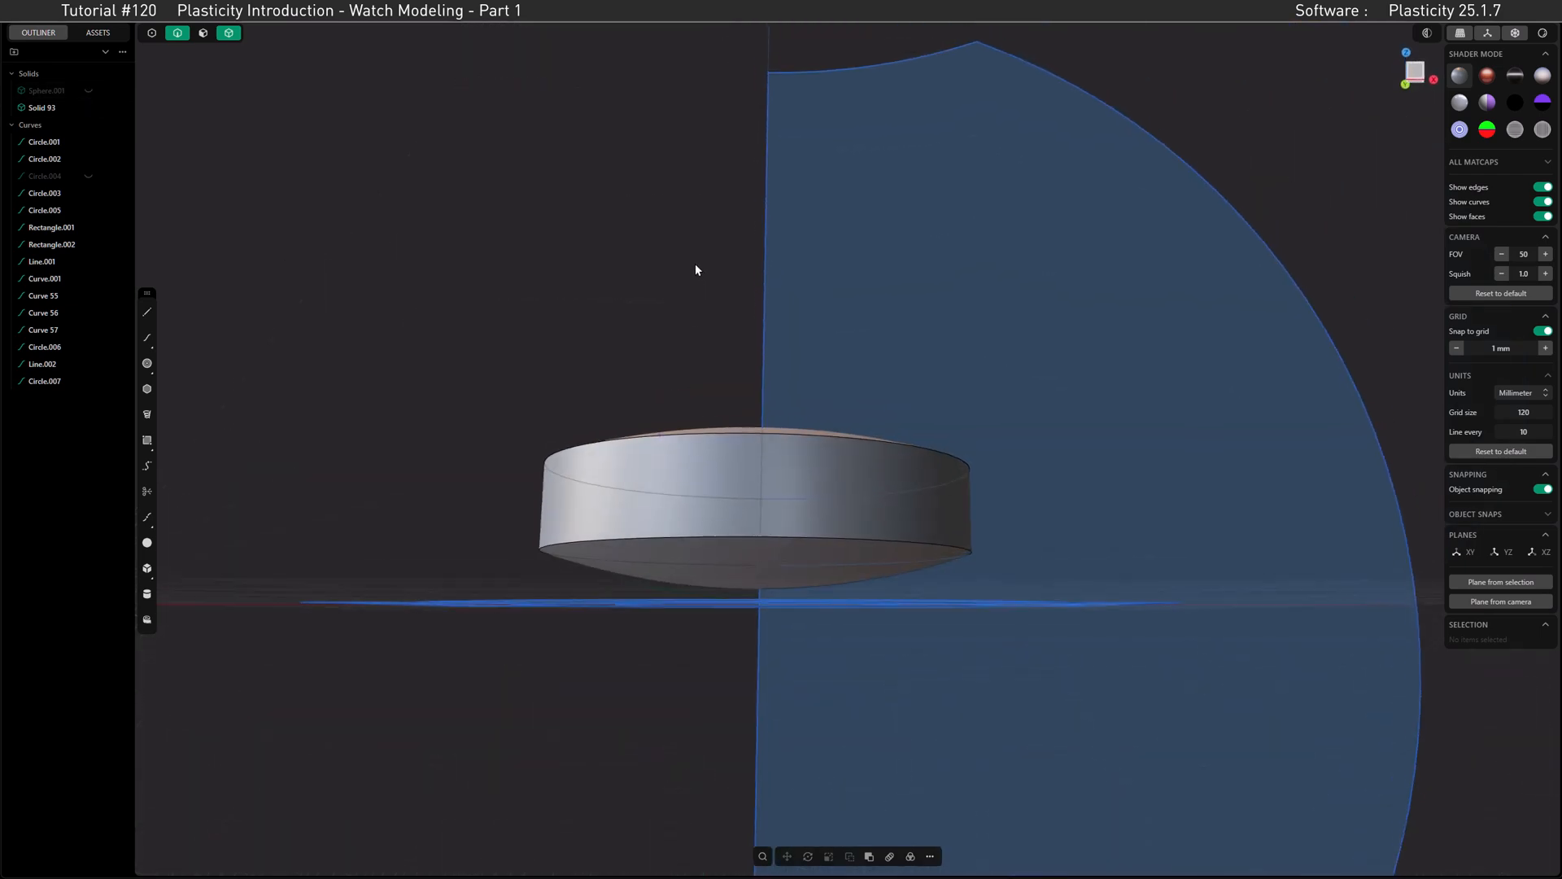
middle_drag(685, 407, 689, 509)
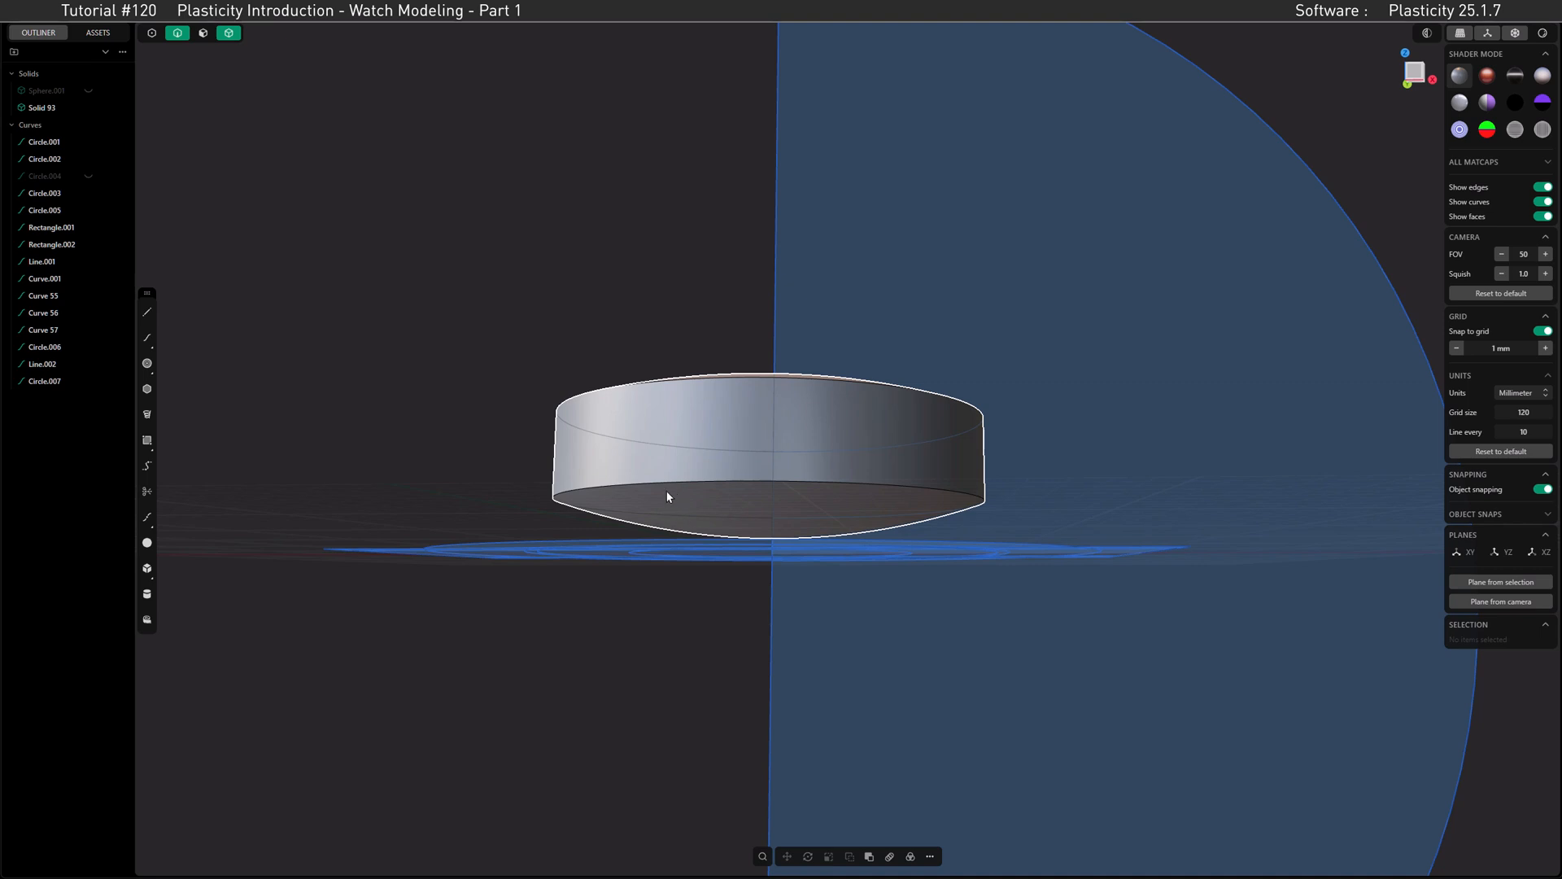
click(204, 34)
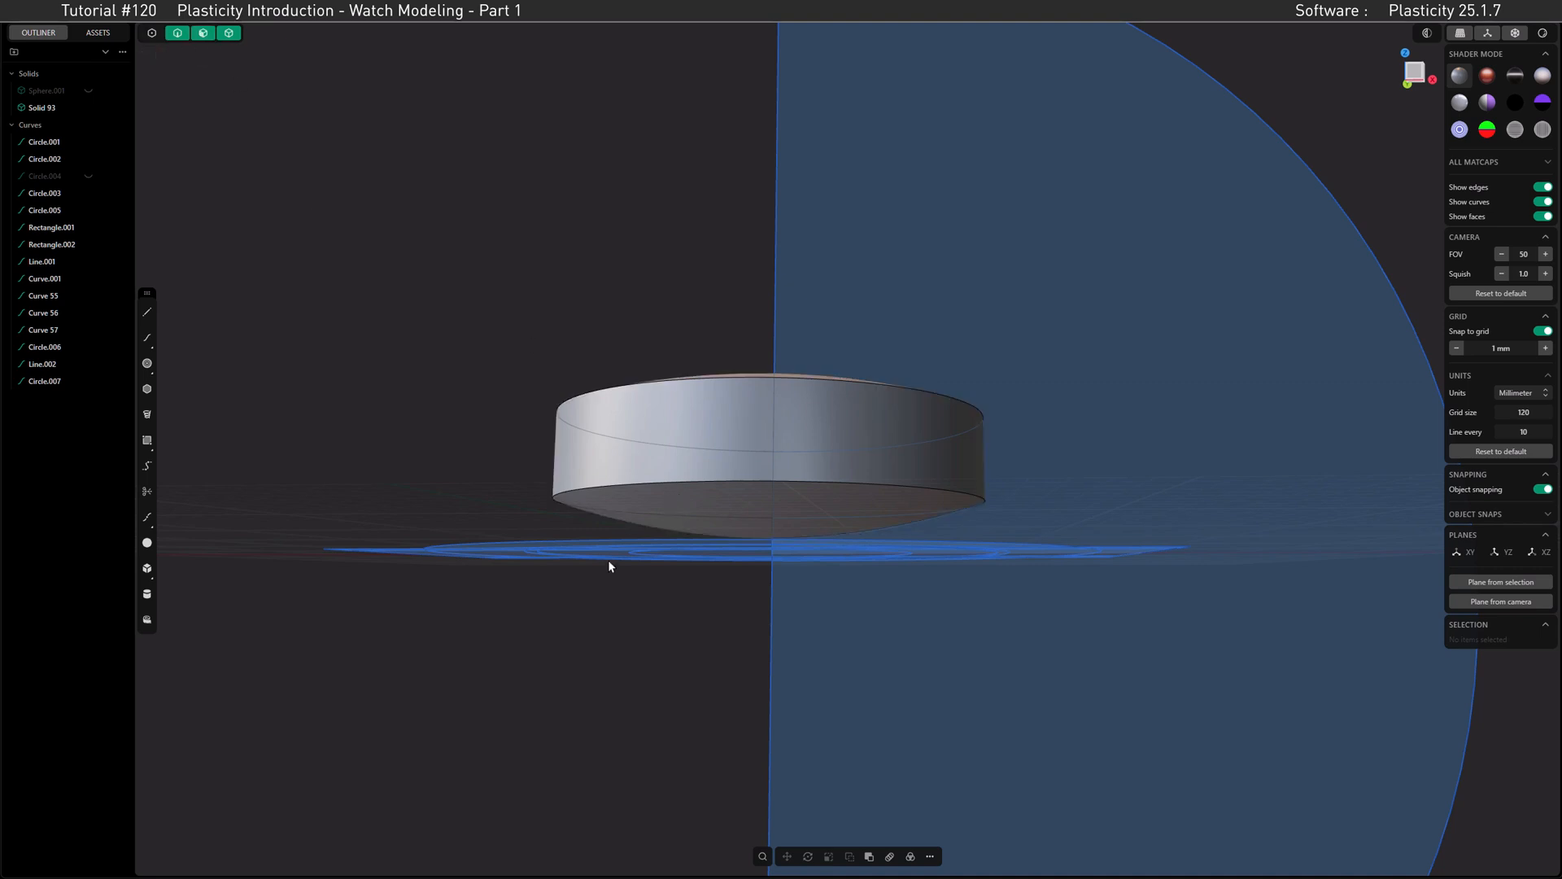
click(650, 495)
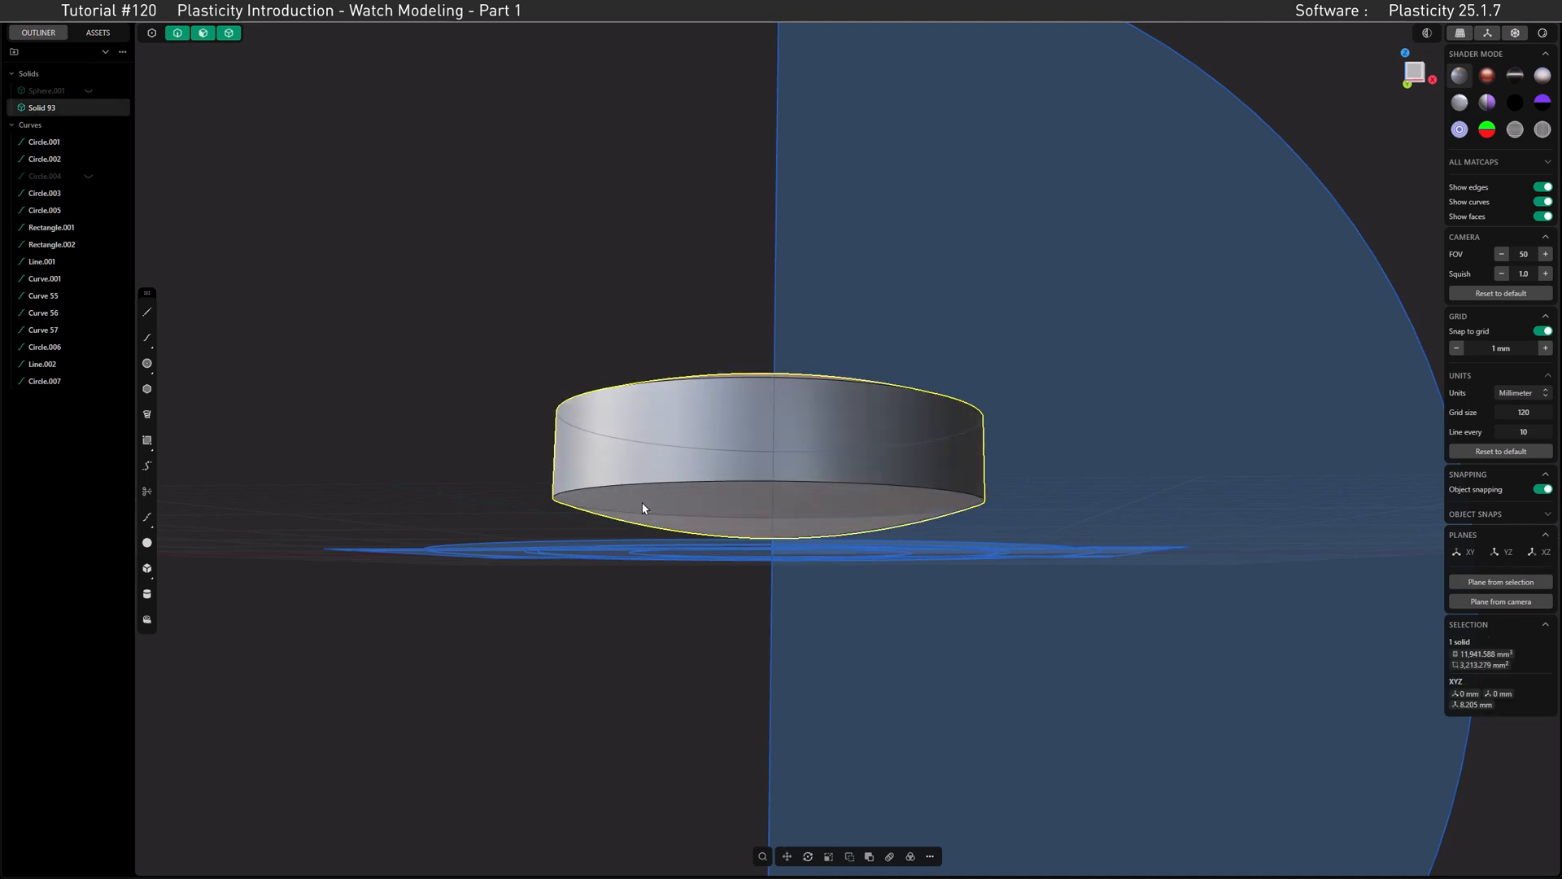
click(654, 497)
key(o)
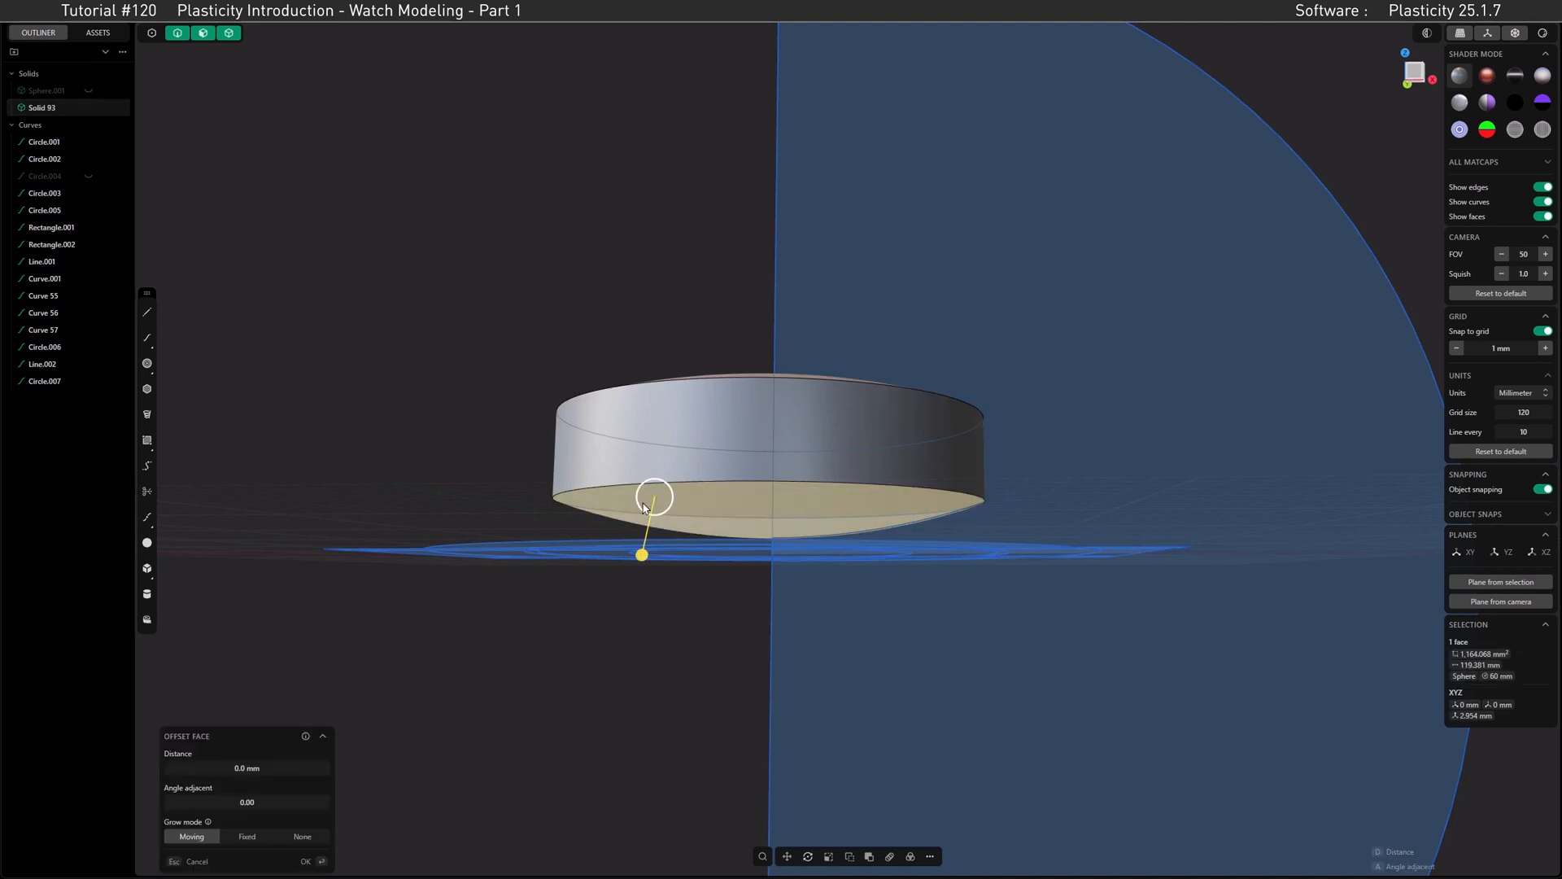
key(Delete)
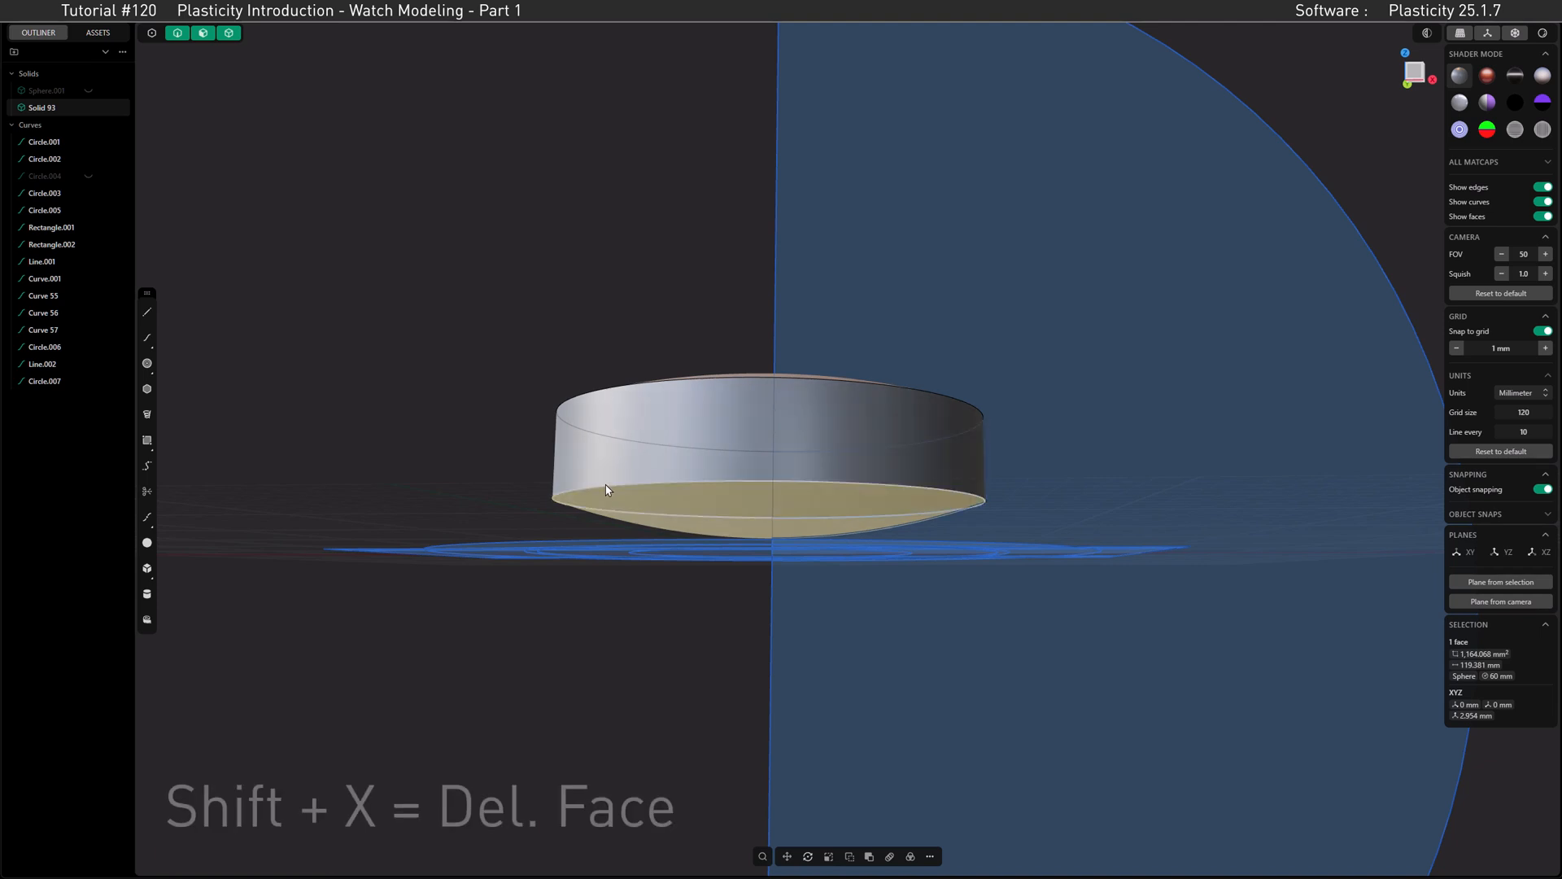
key(shift+x)
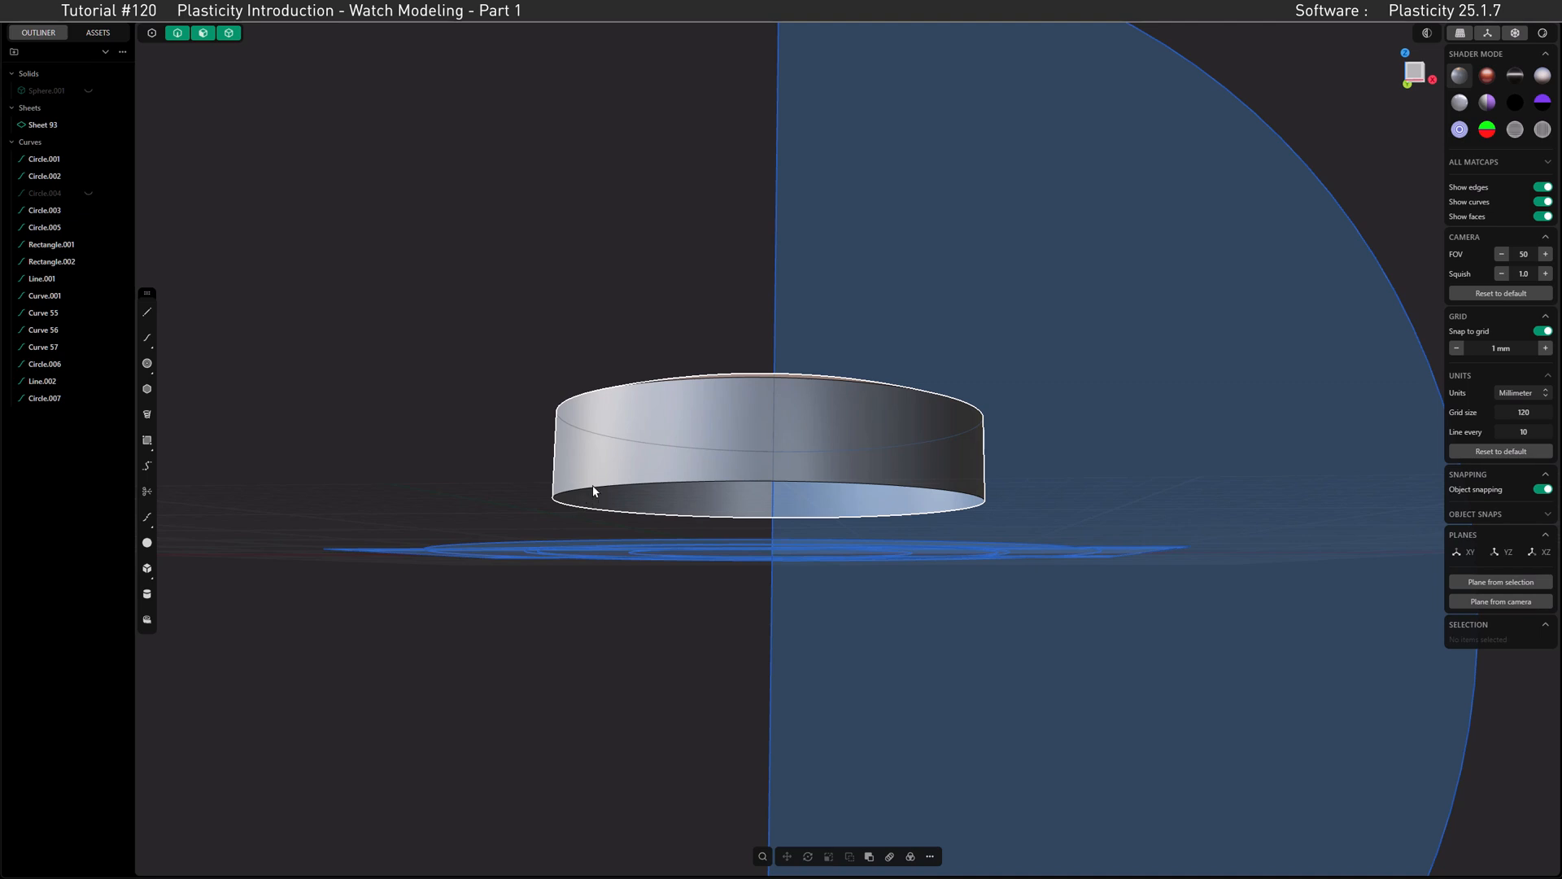
Step: Close the disc's open bottom edge with a flat Patch using G0 continuity
click(599, 491)
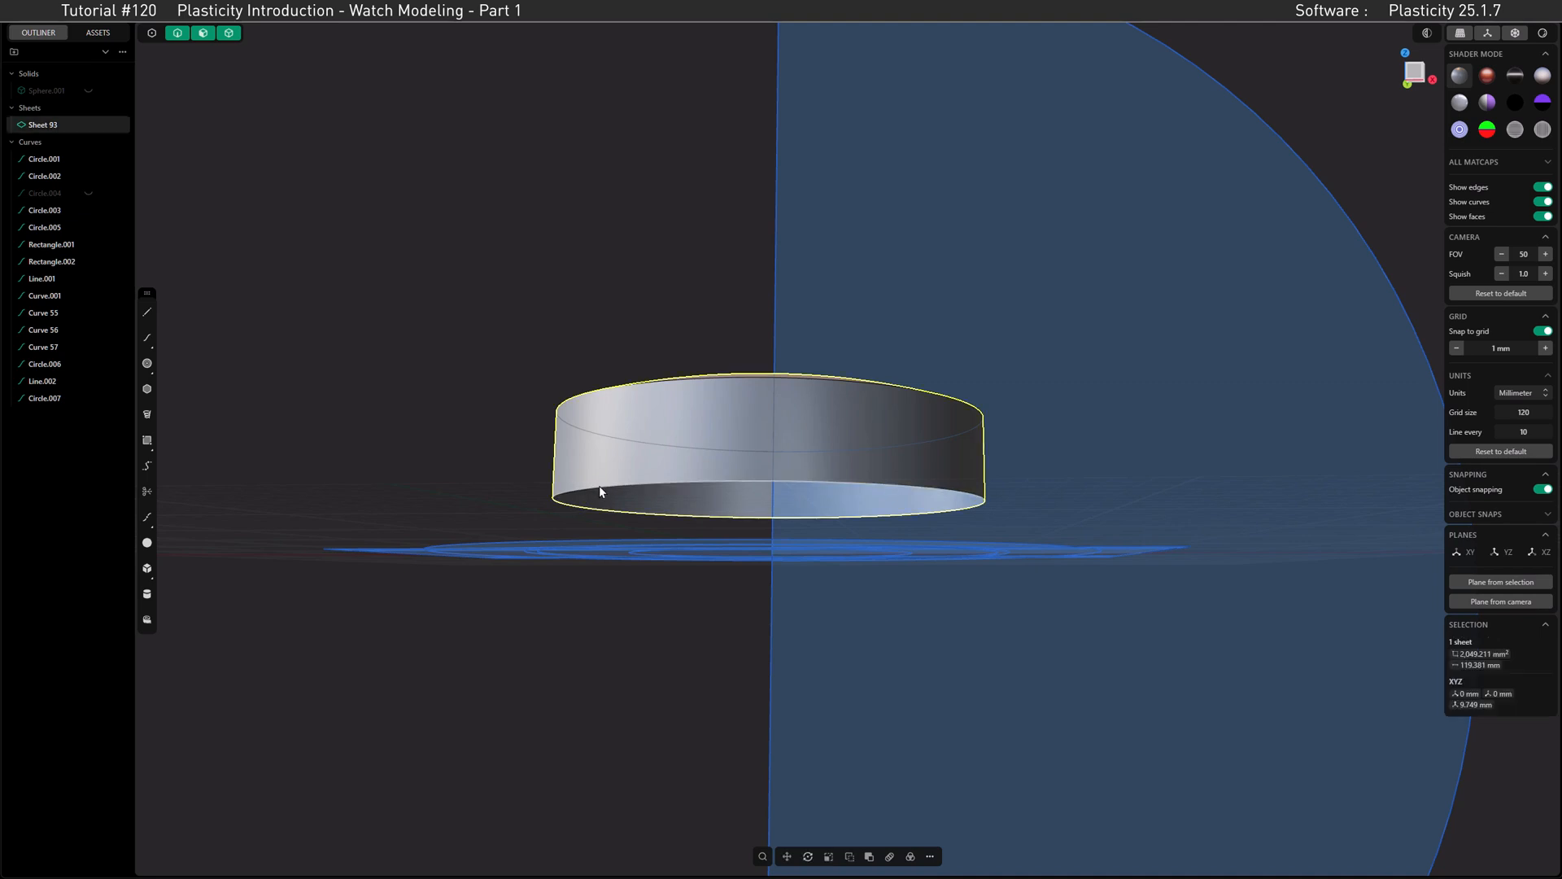
key(e)
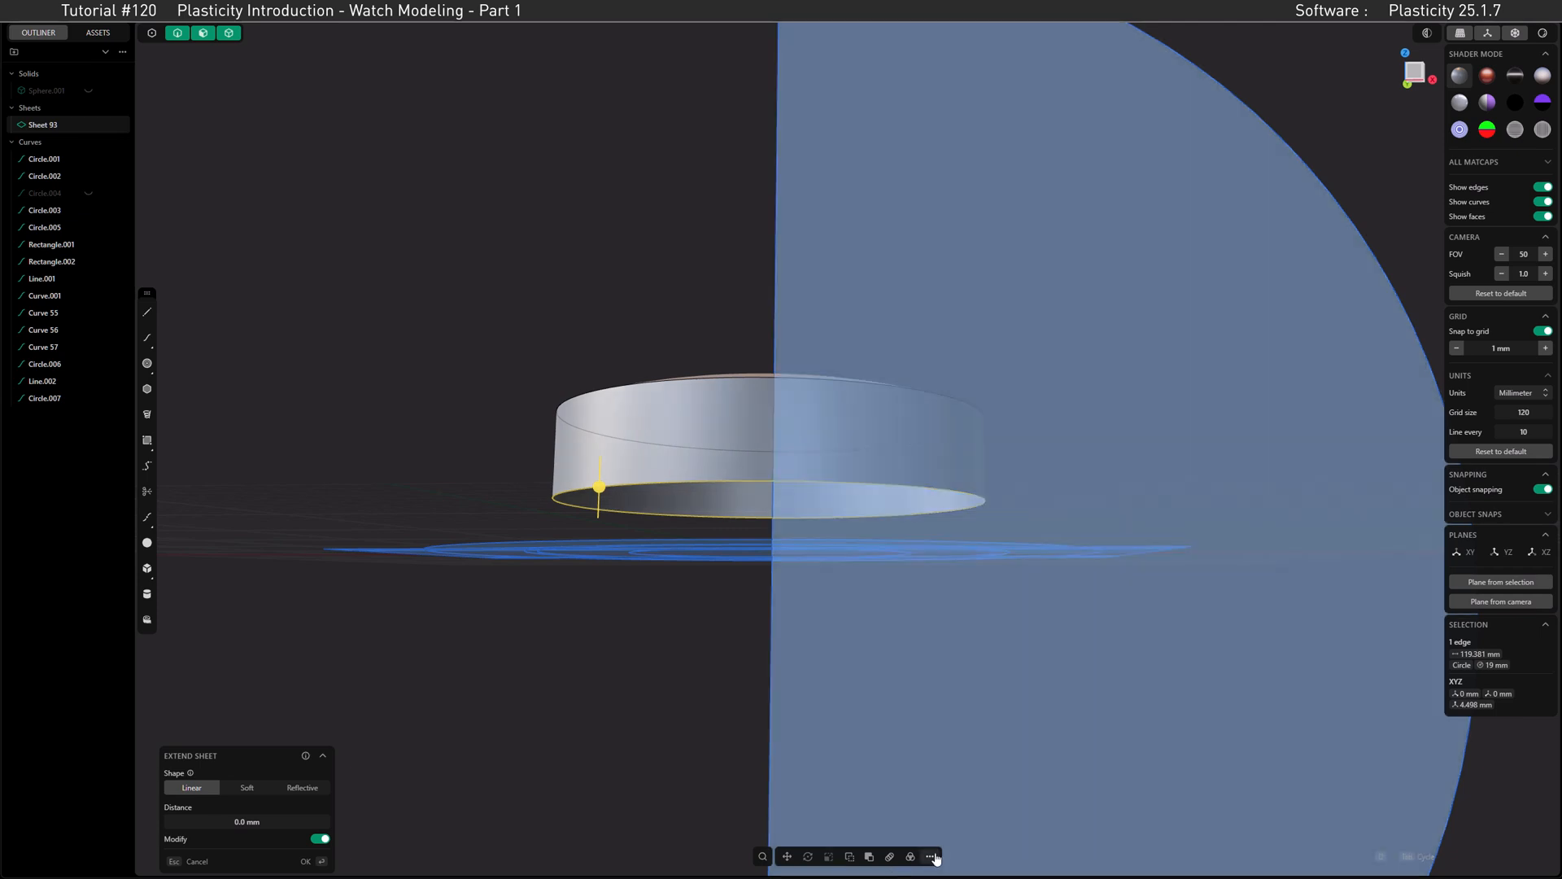
click(932, 857)
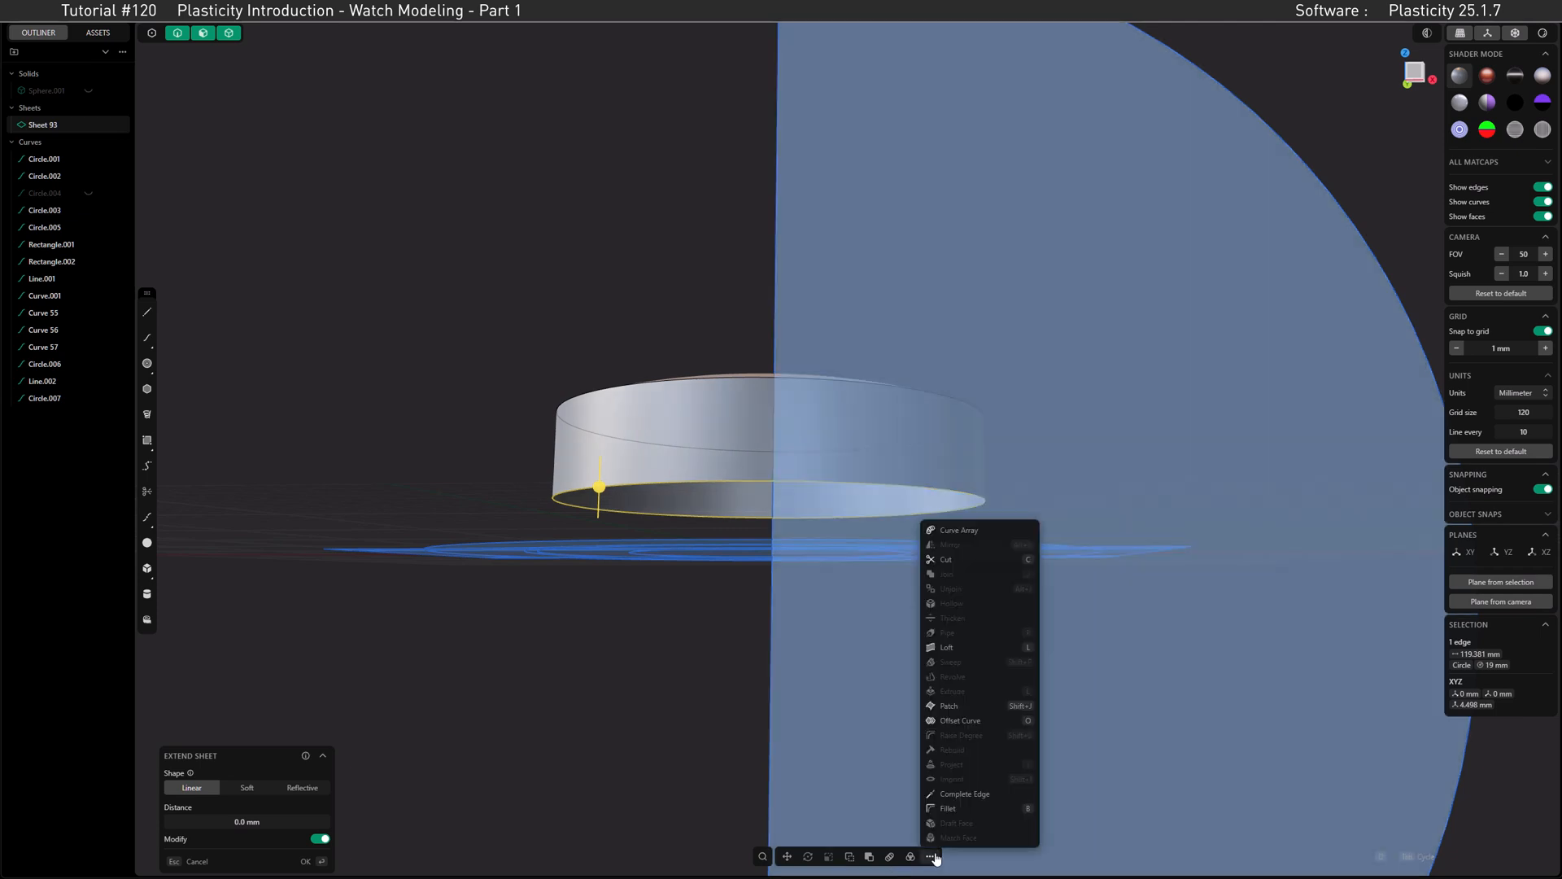
click(935, 706)
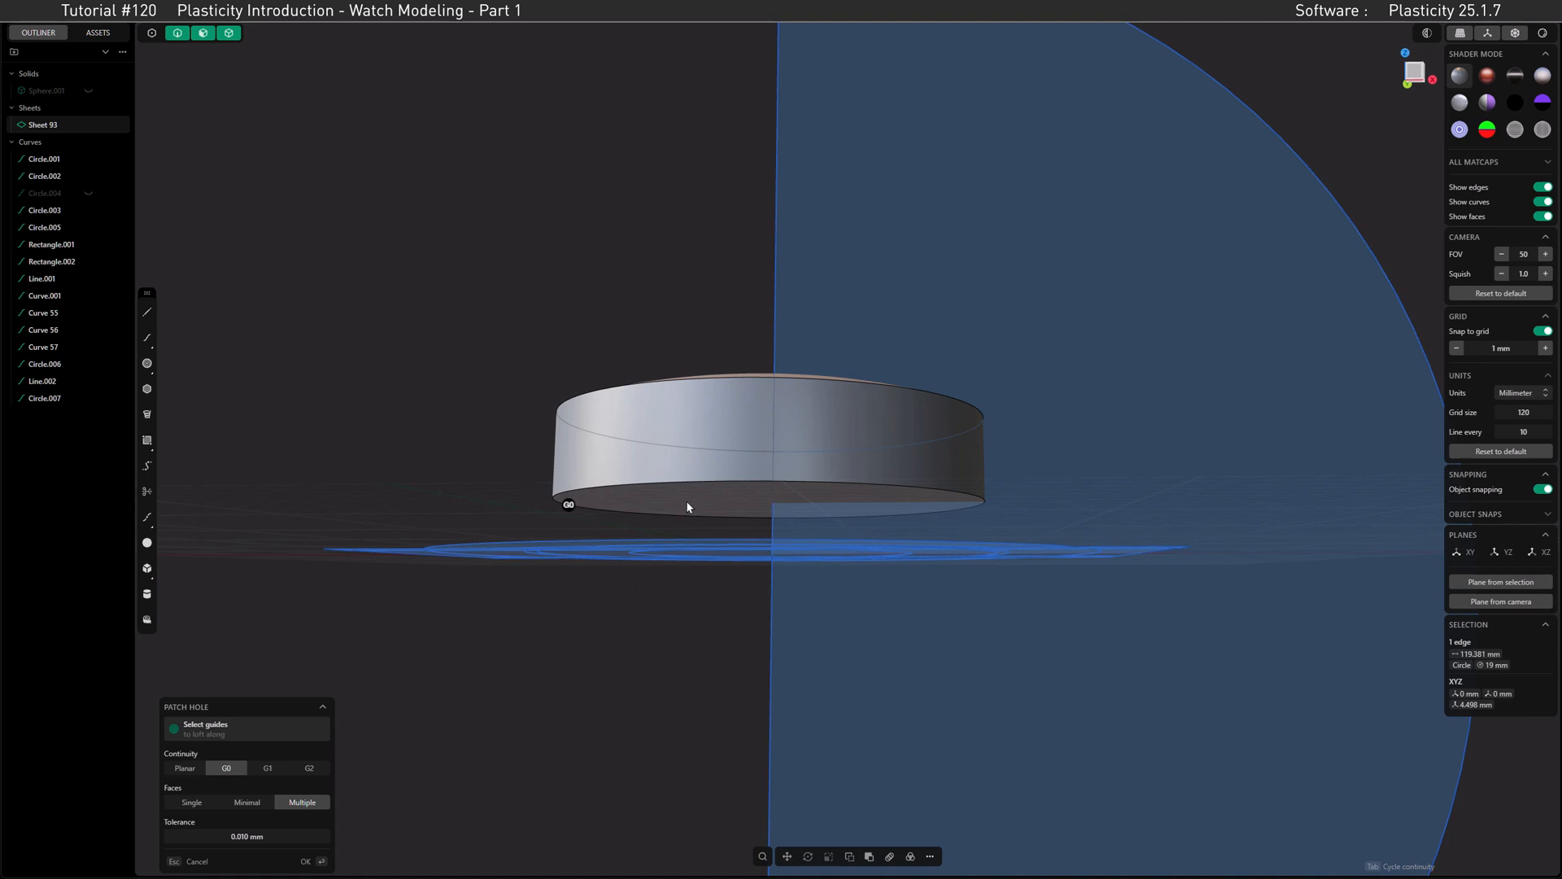
key(Return)
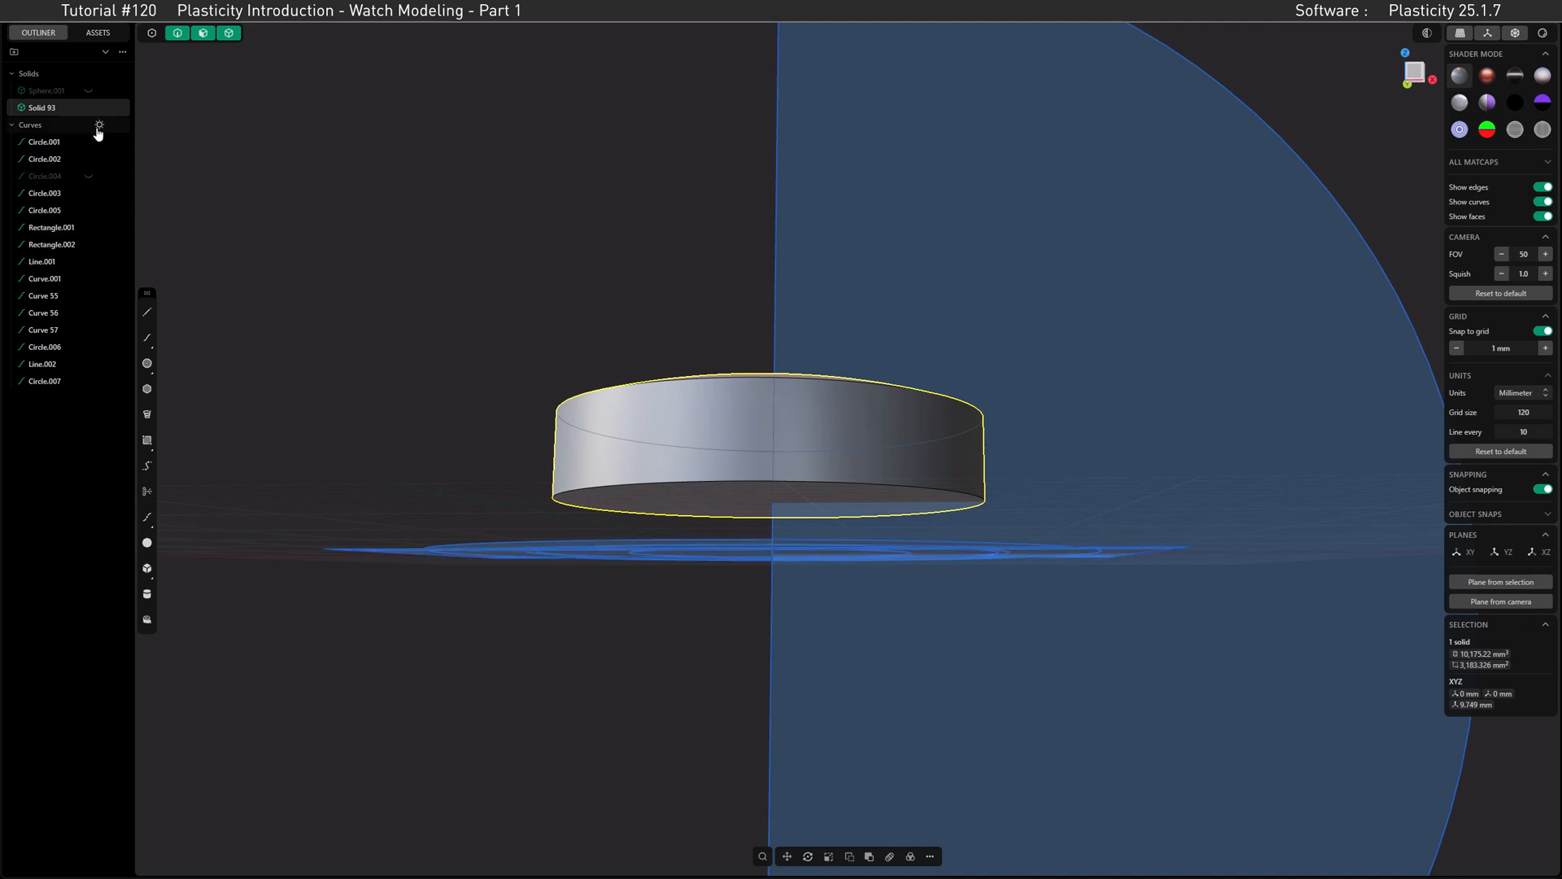
Step: Hide all the curves and show the outer case again
click(98, 127)
click(98, 127)
click(44, 142)
shift+click(44, 383)
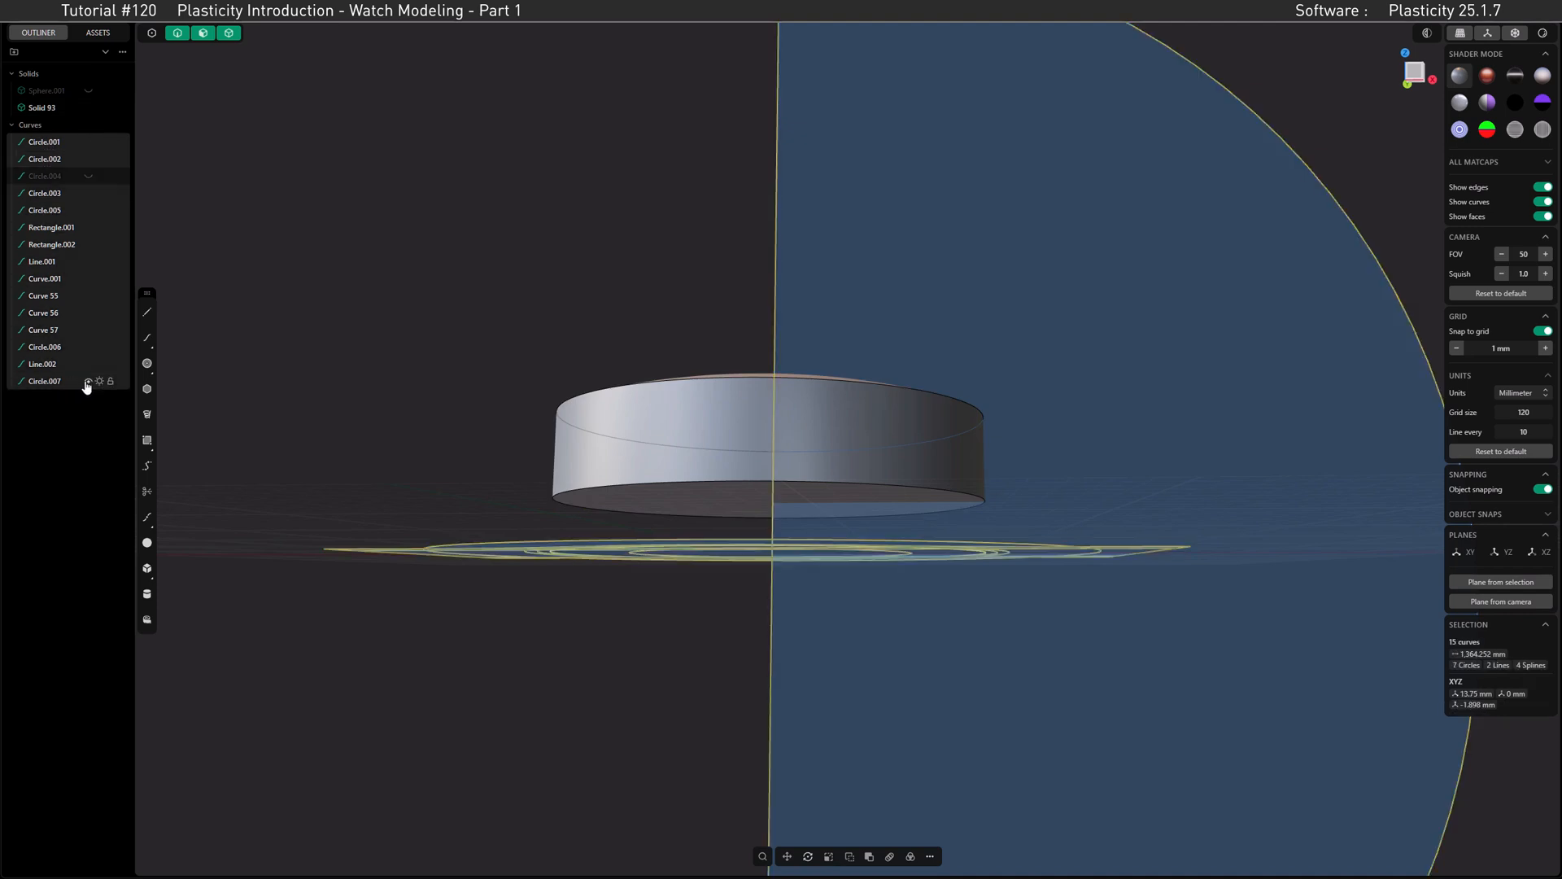
click(88, 382)
click(368, 441)
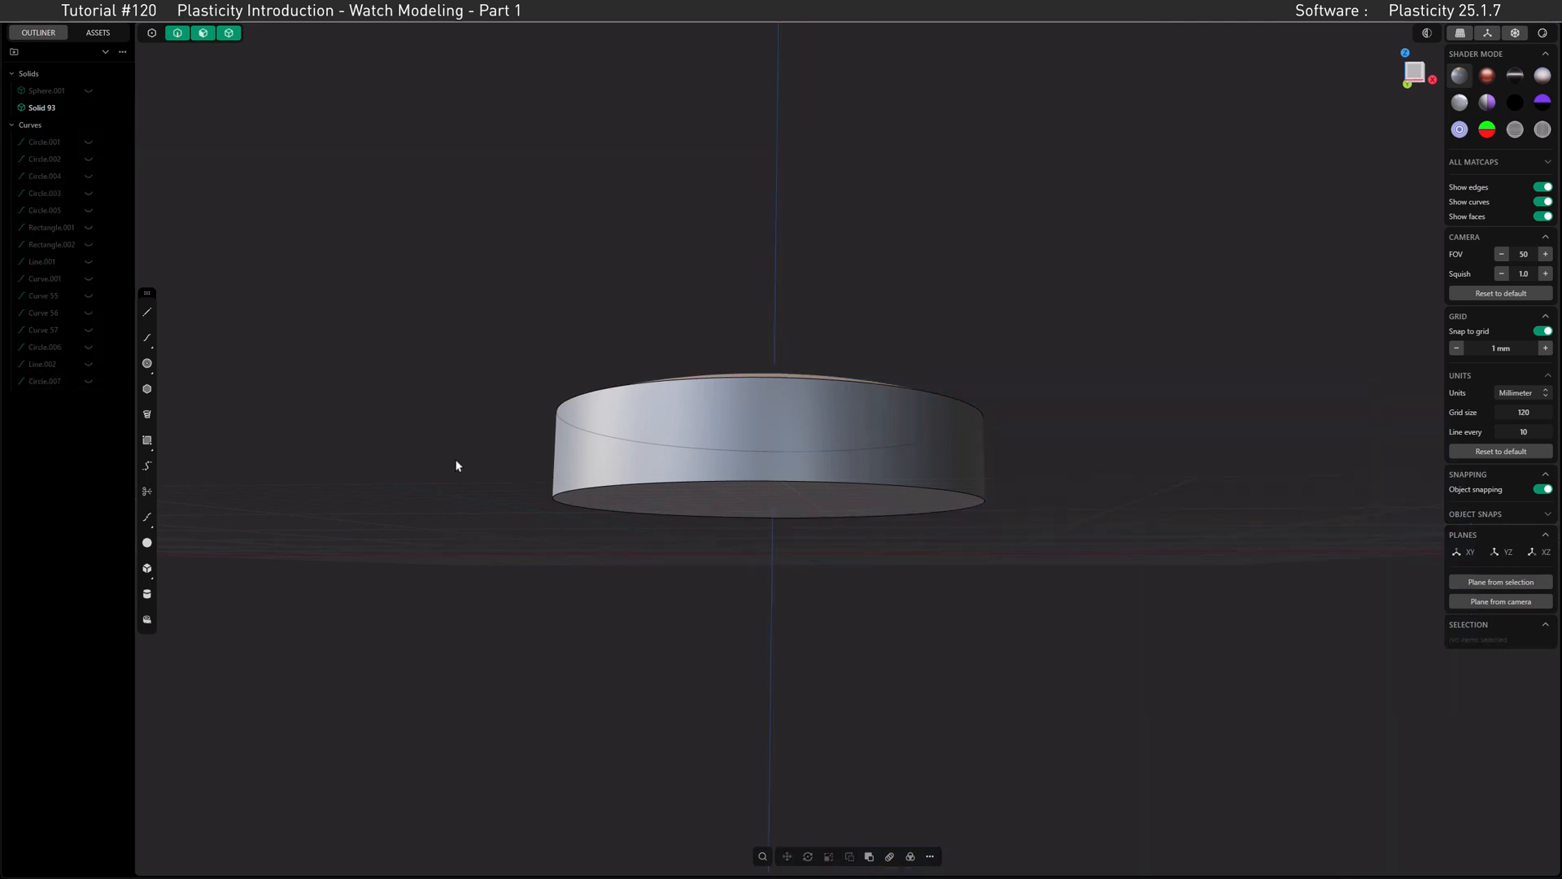
click(88, 90)
Step: Duplicate the inner disc's flat bottom face as a separate sheet in place
middle_drag(552, 348, 606, 230)
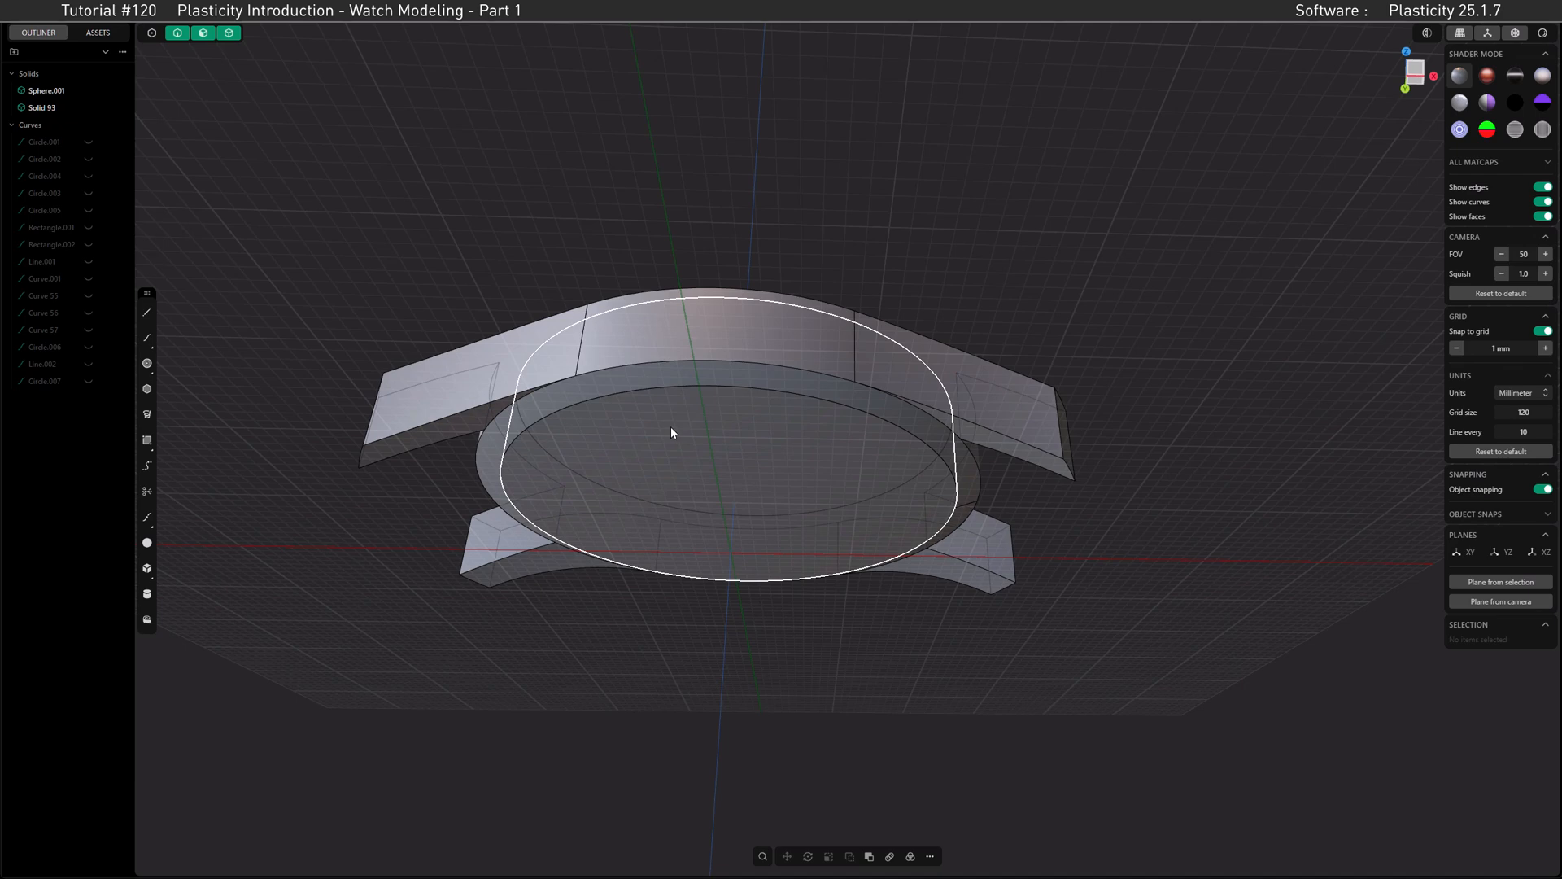
click(670, 428)
key(o)
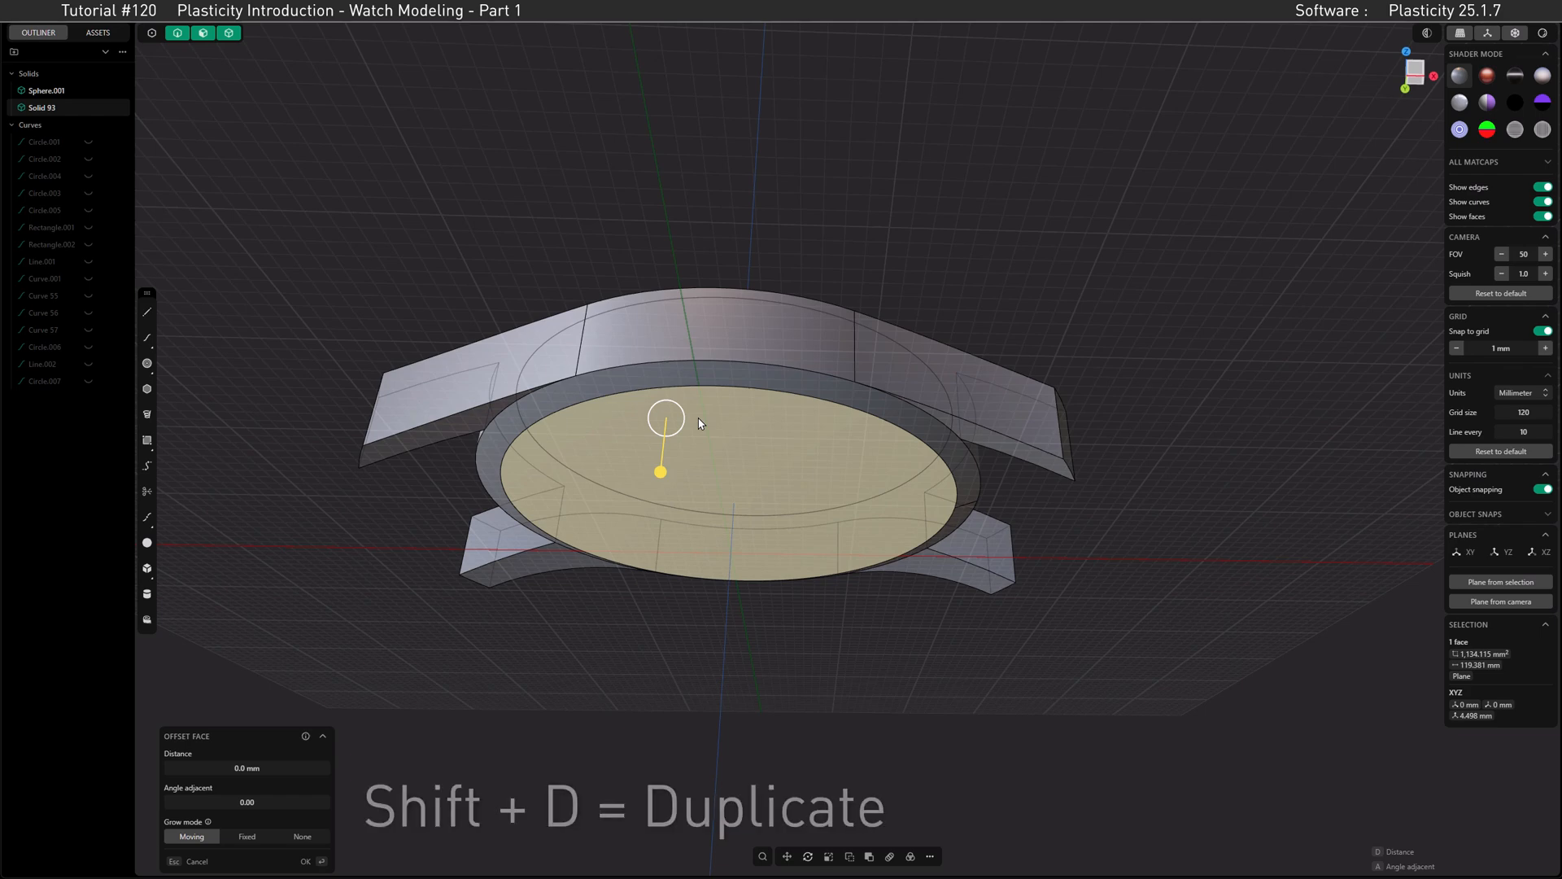
key(shift+d)
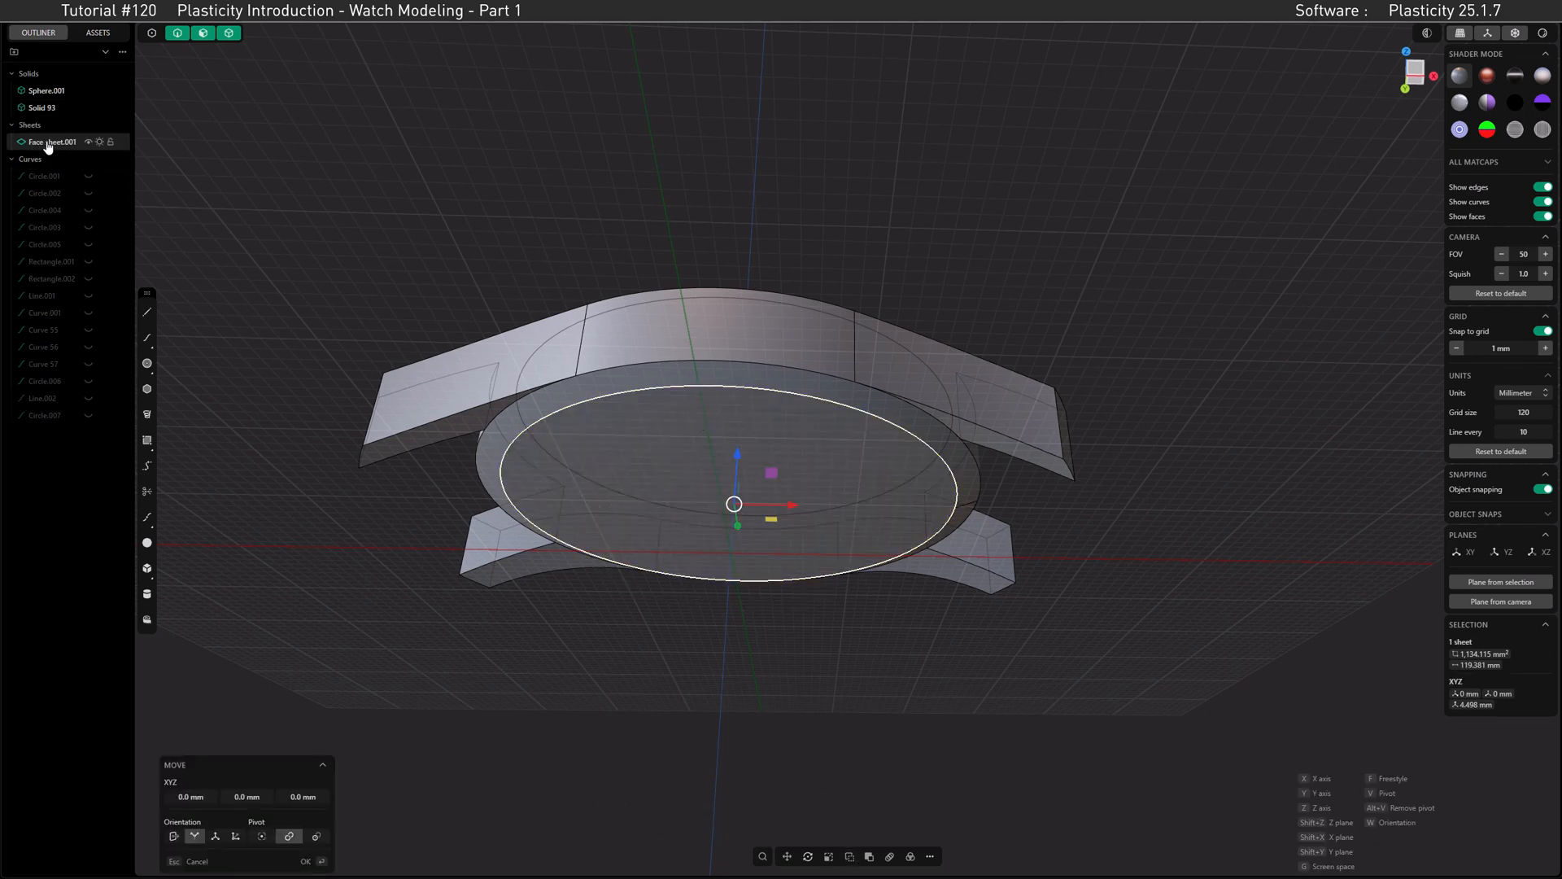
Step: Hide the duplicated face sheet and the outer case to examine the inner disc, and show both again
click(88, 141)
click(89, 91)
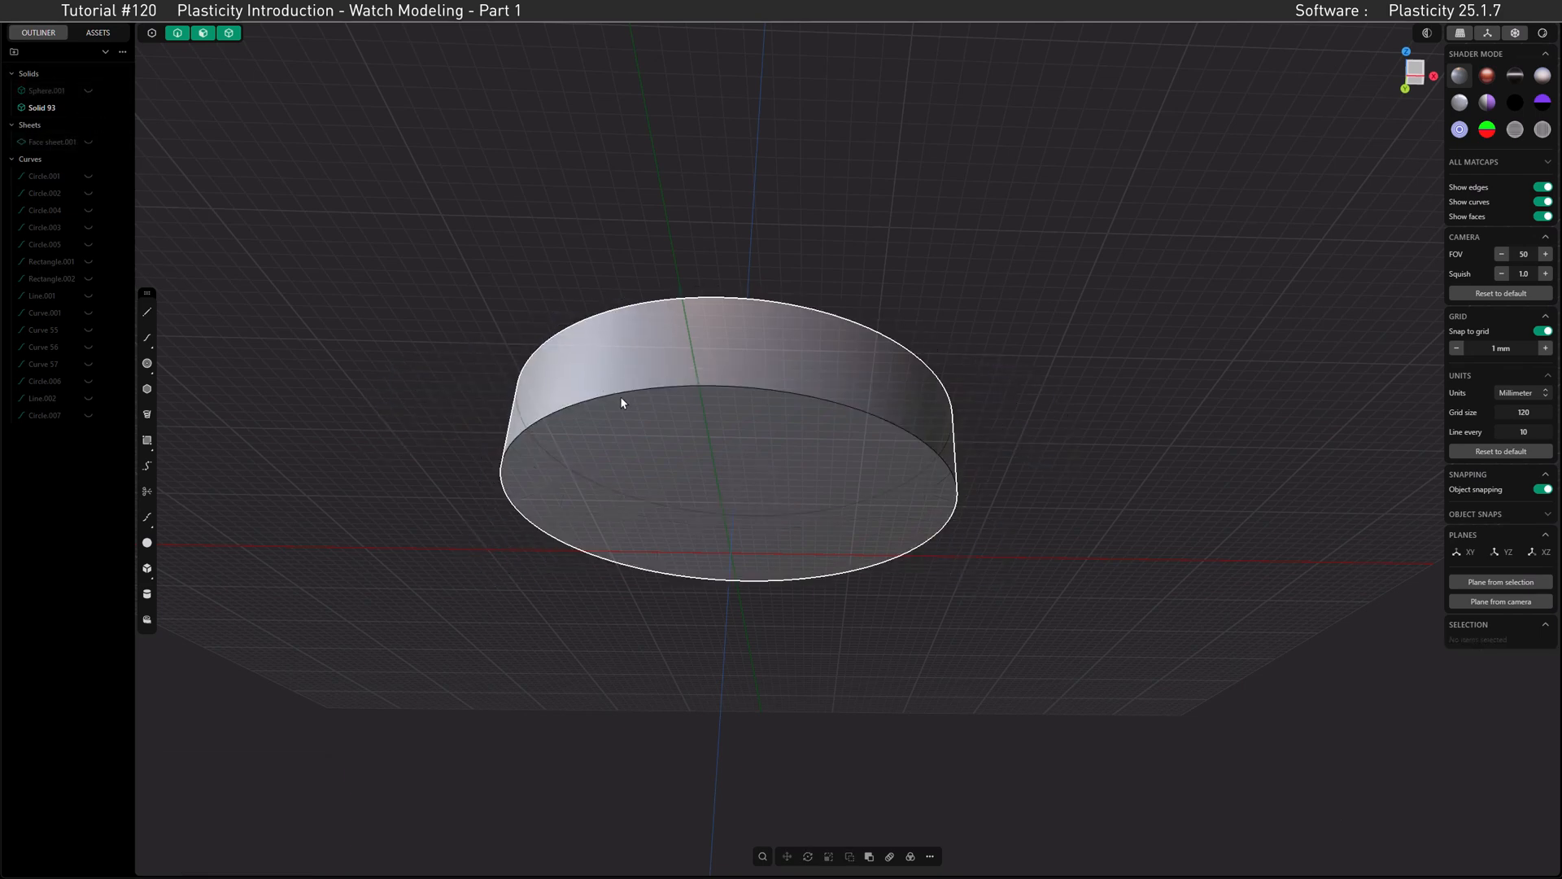
click(89, 92)
click(86, 143)
Step: Thicken the duplicated face sheet 2 mm downward and select the resulting back plate
click(62, 145)
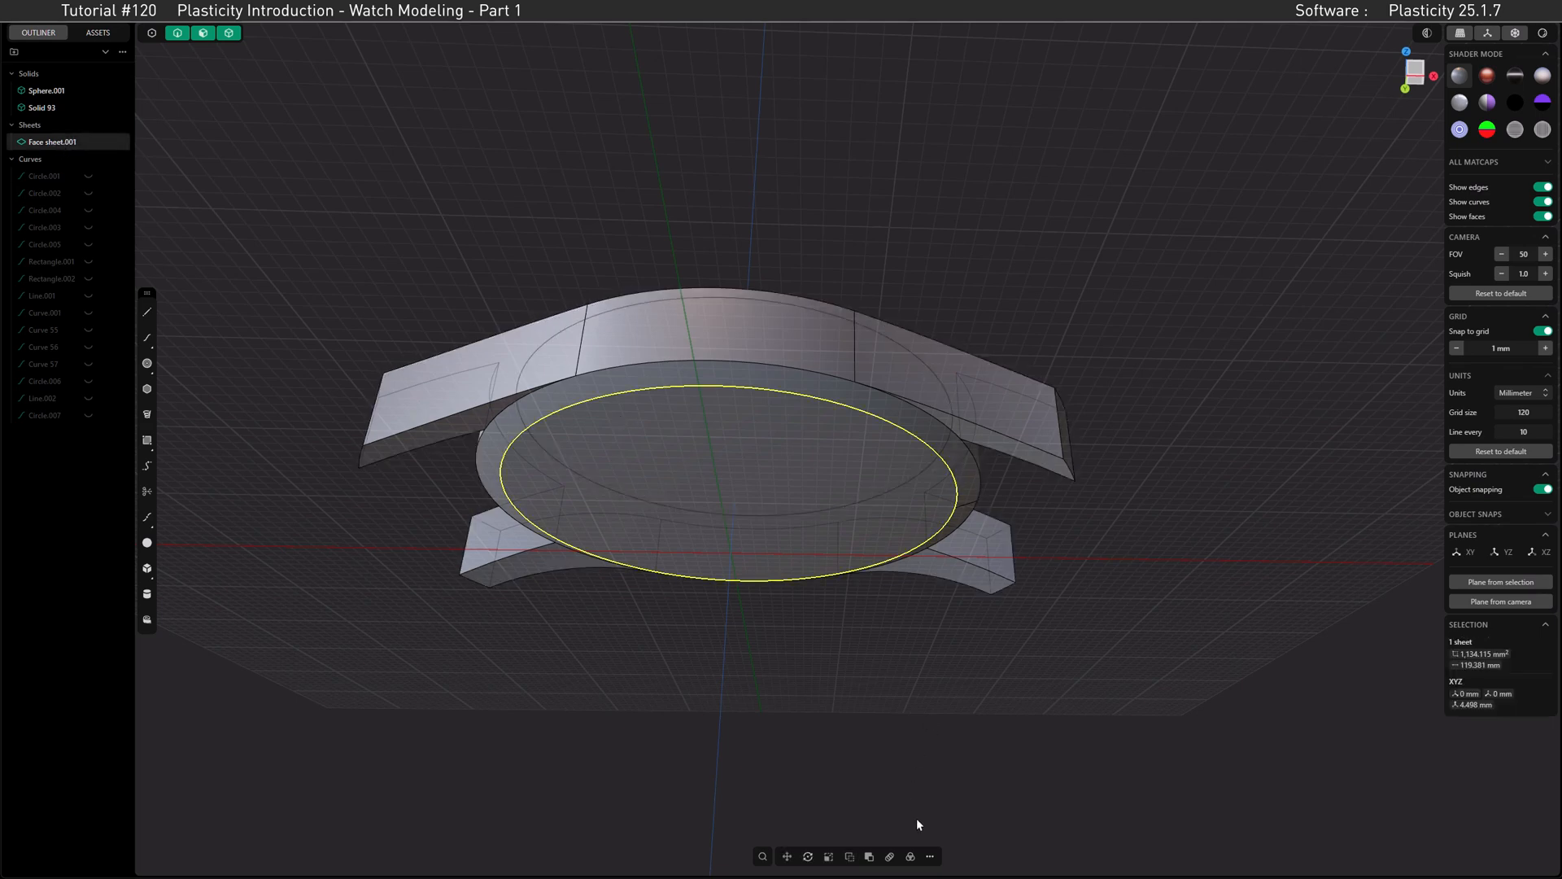
click(930, 856)
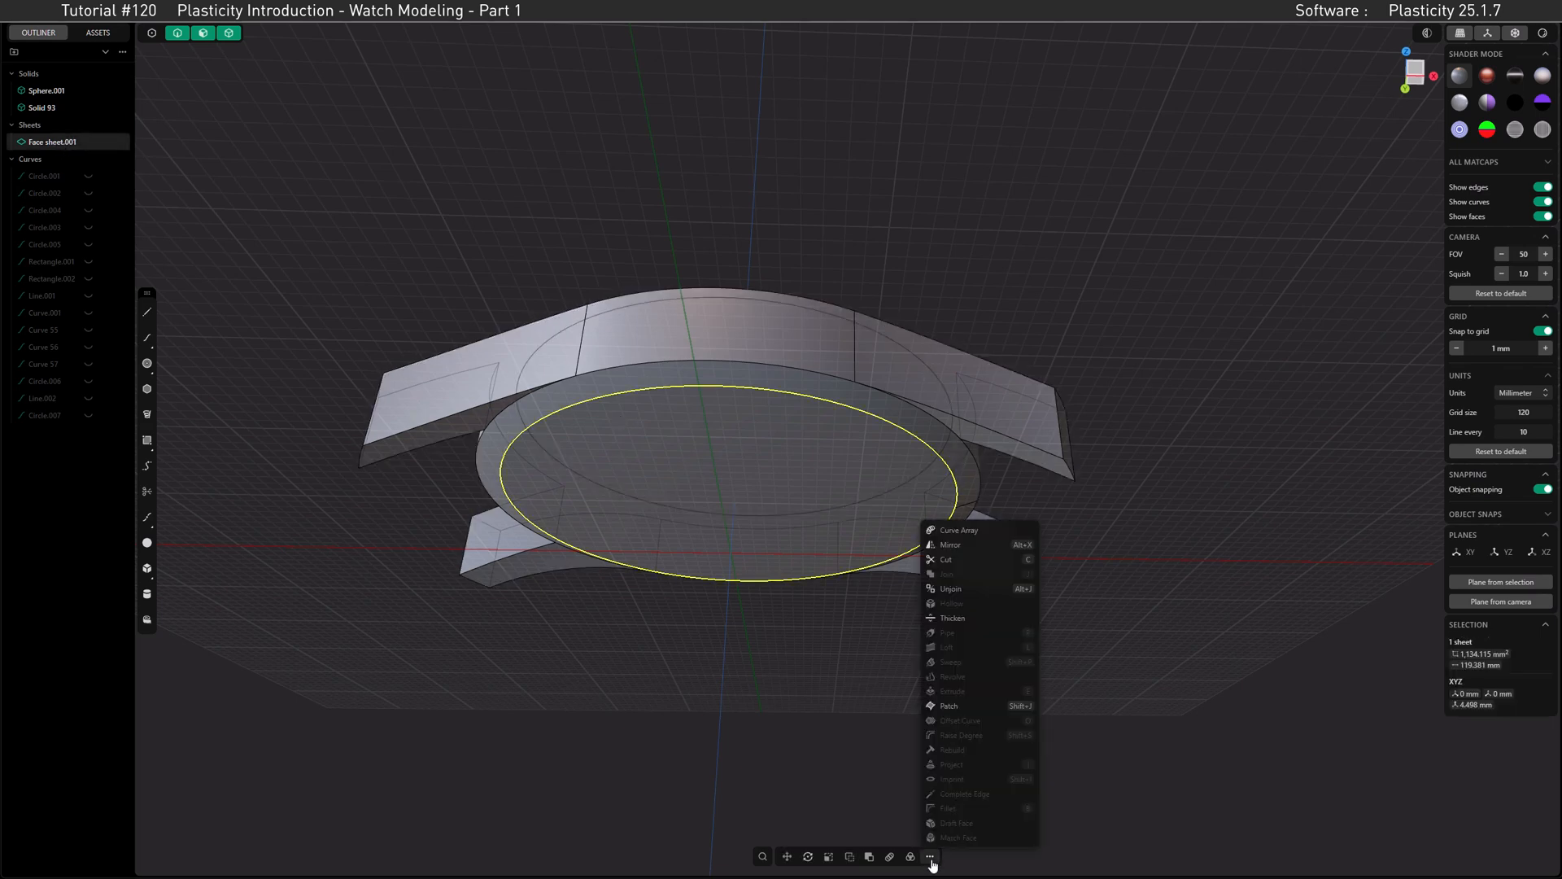
click(964, 618)
drag(704, 498, 703, 515)
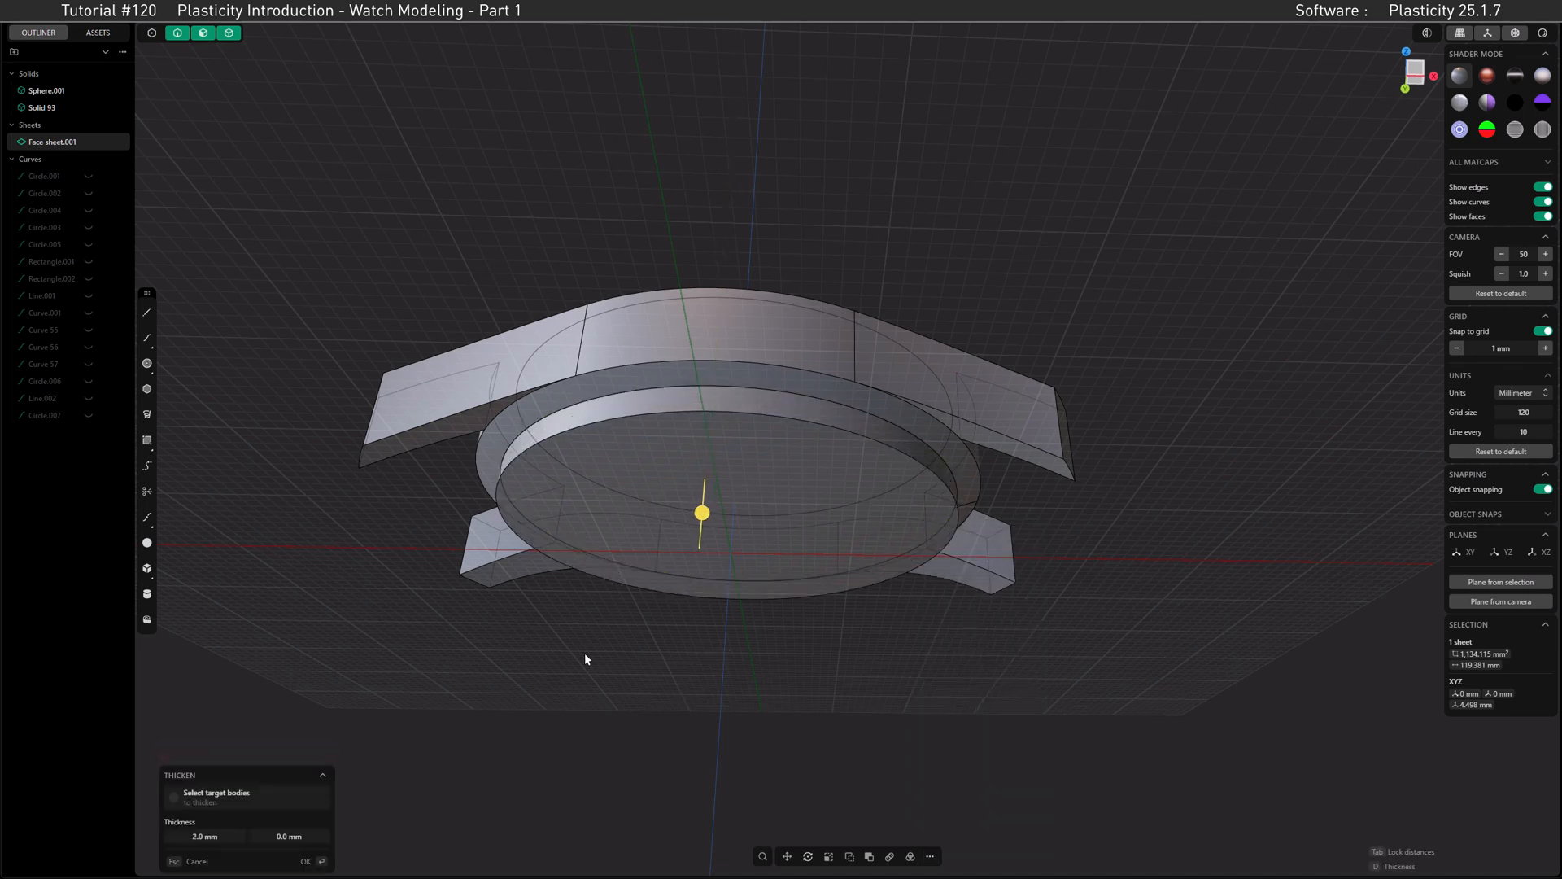
key(Return)
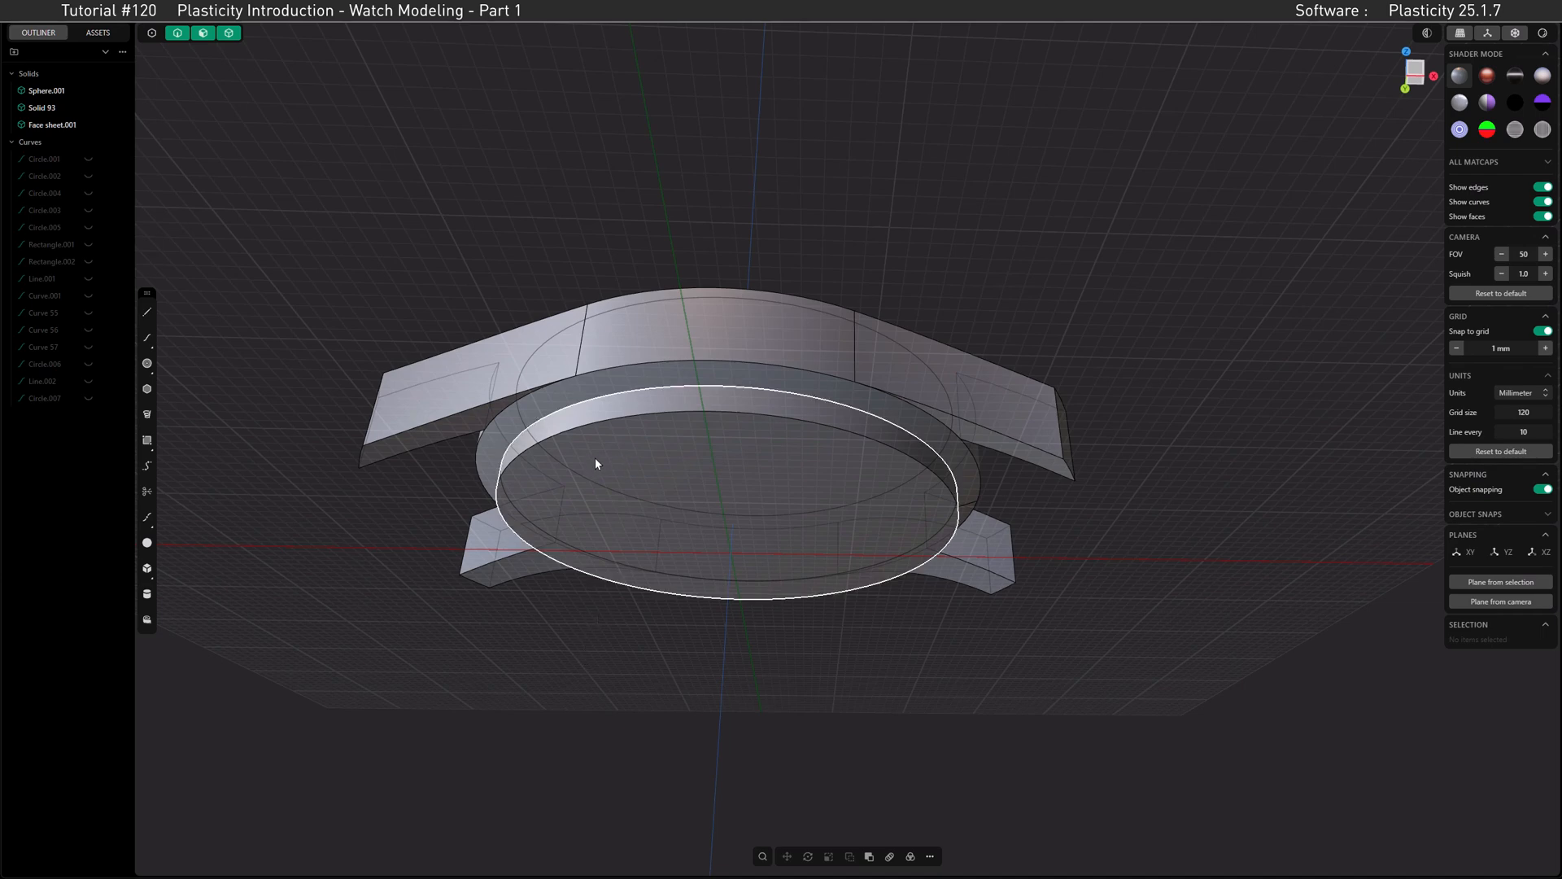
click(565, 438)
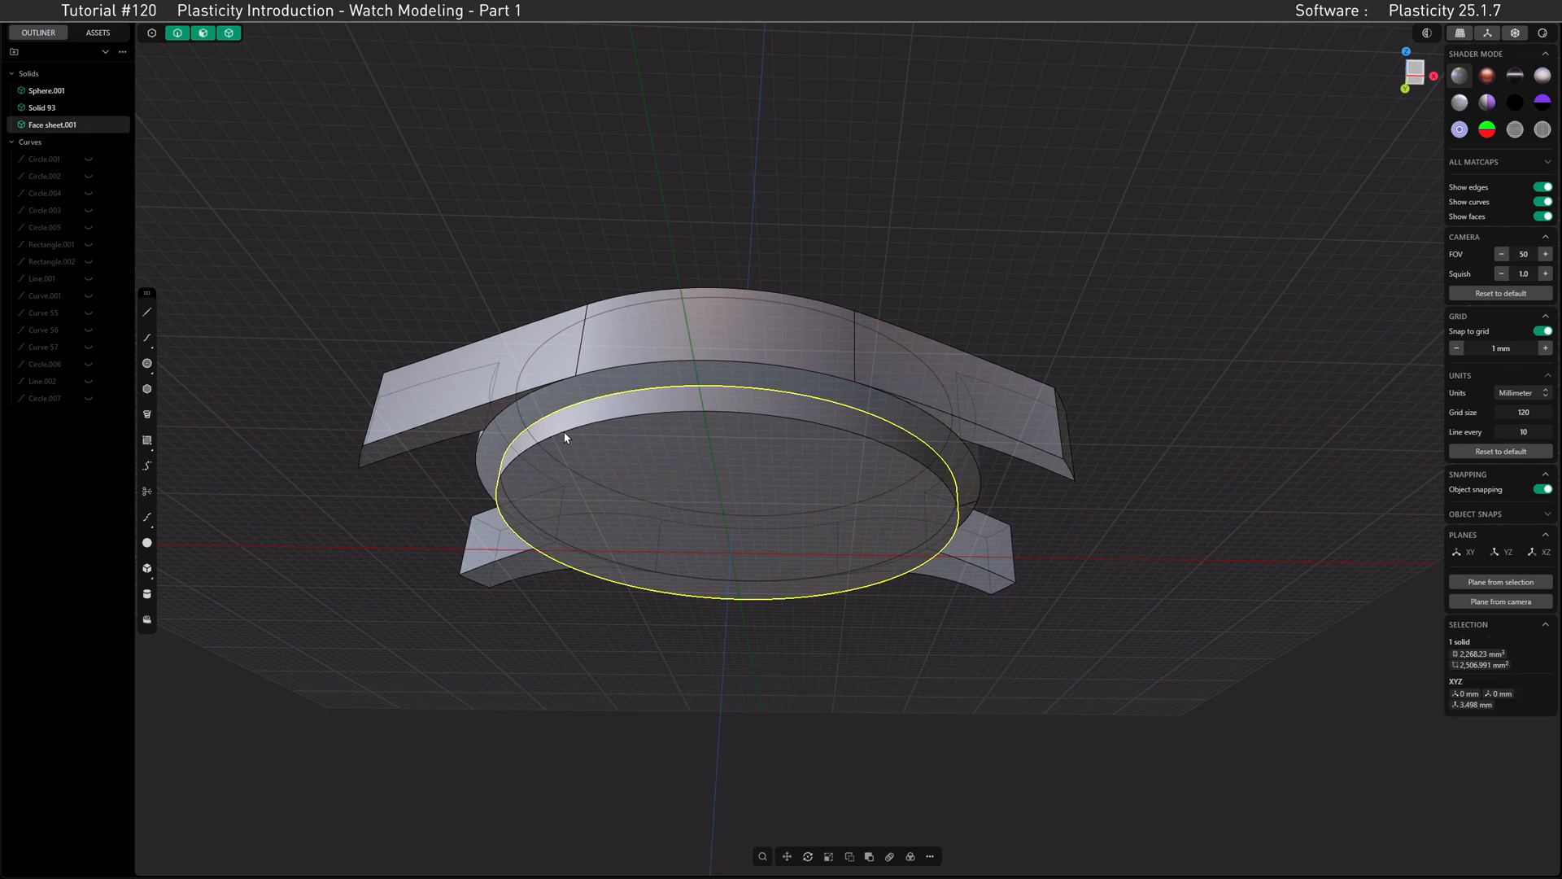
Step: Chamfer the back plate's lower outer edge with two unequal distances of -1.5 mm and -4.0 mm
key(f)
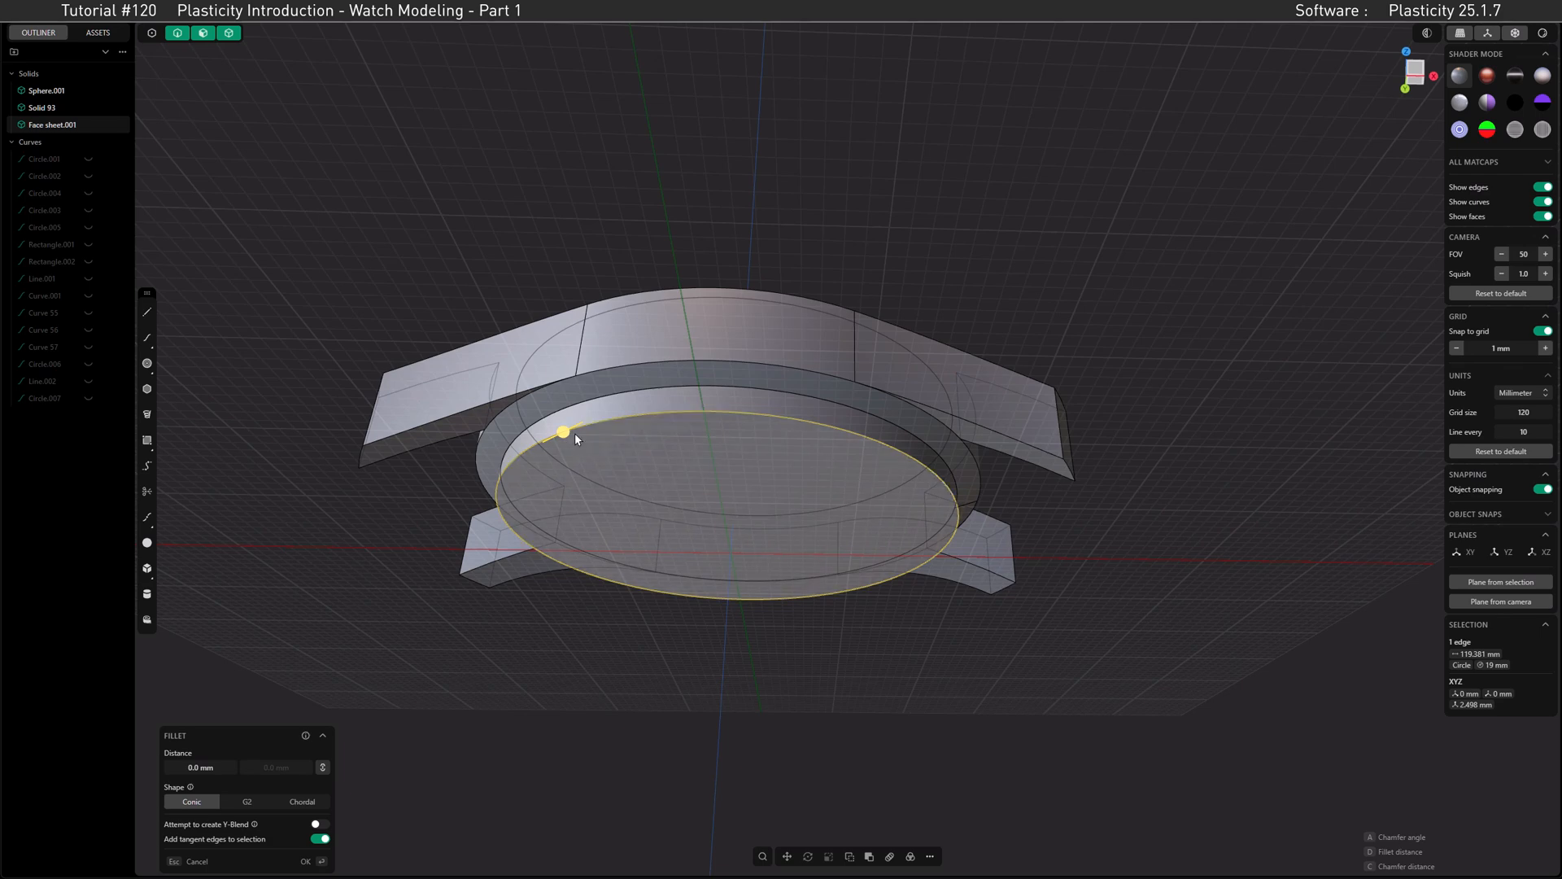
key(c)
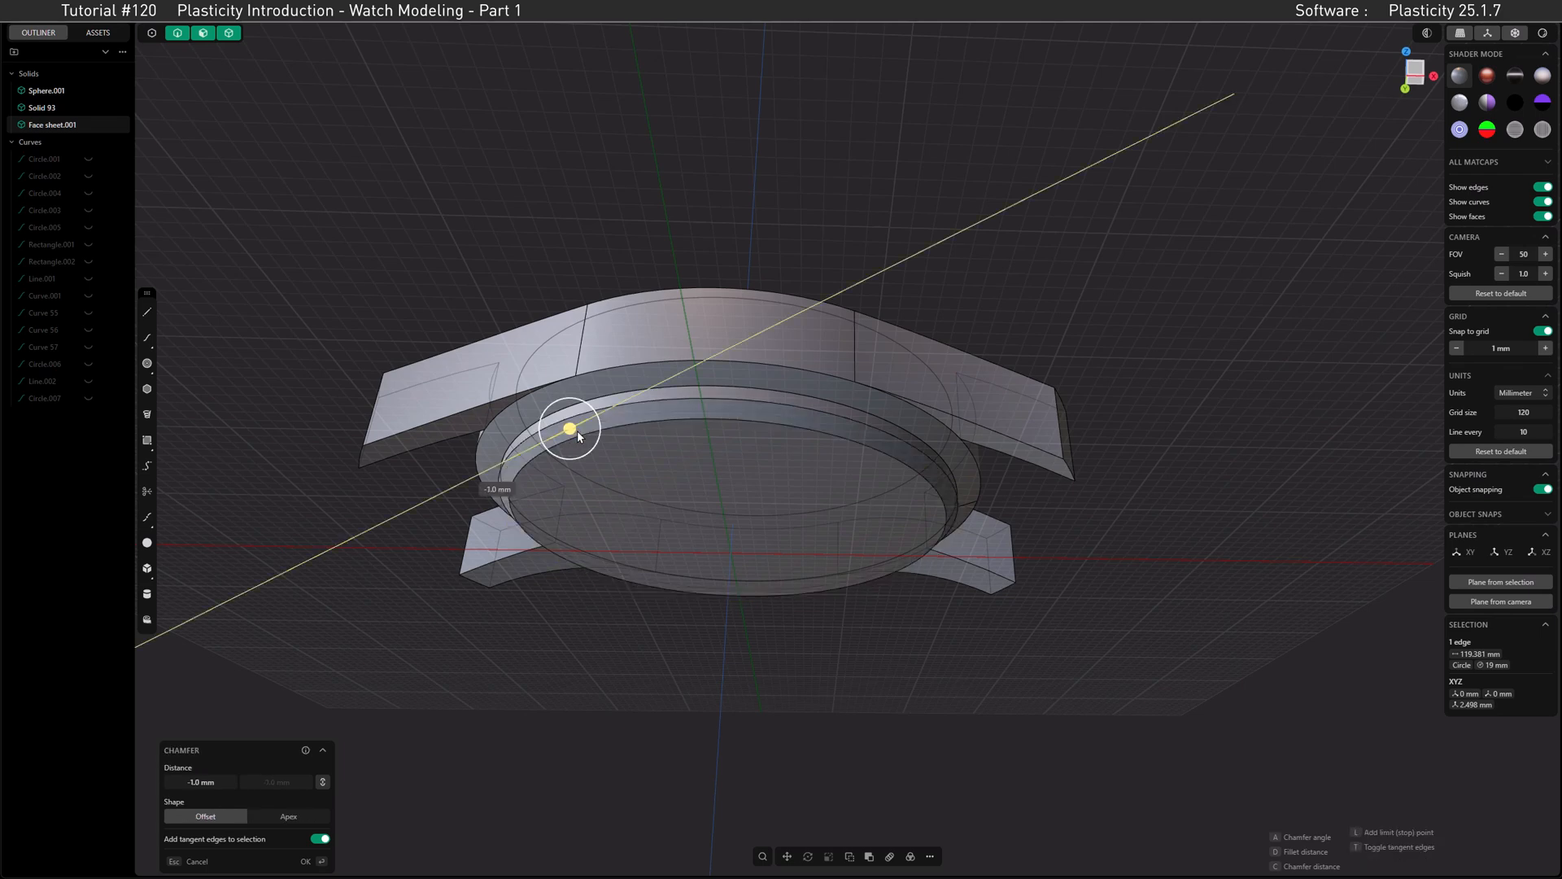
key(d)
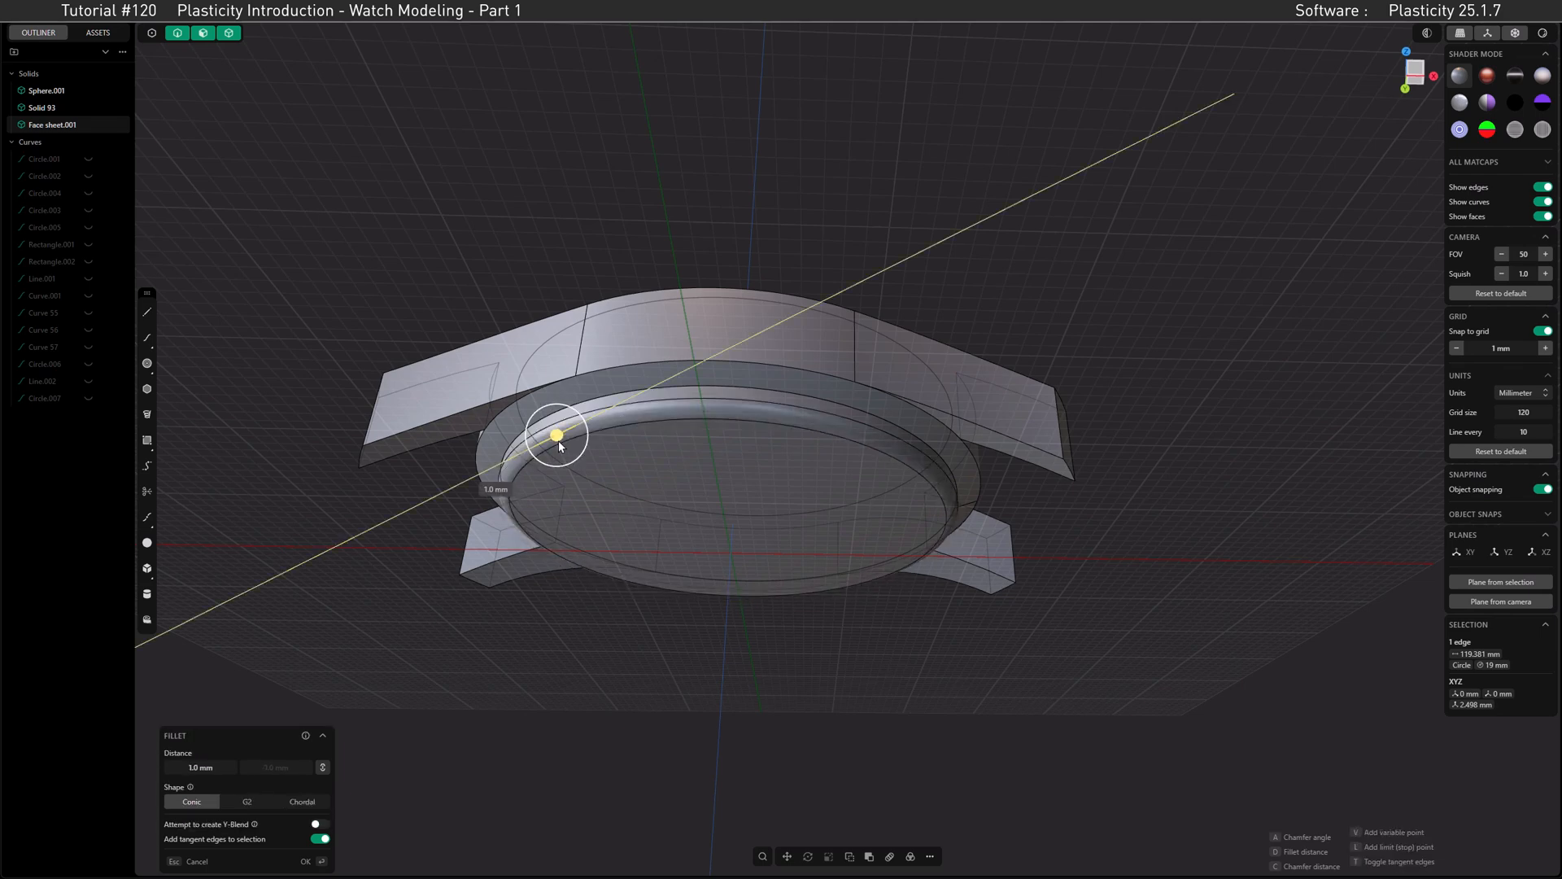
key(c)
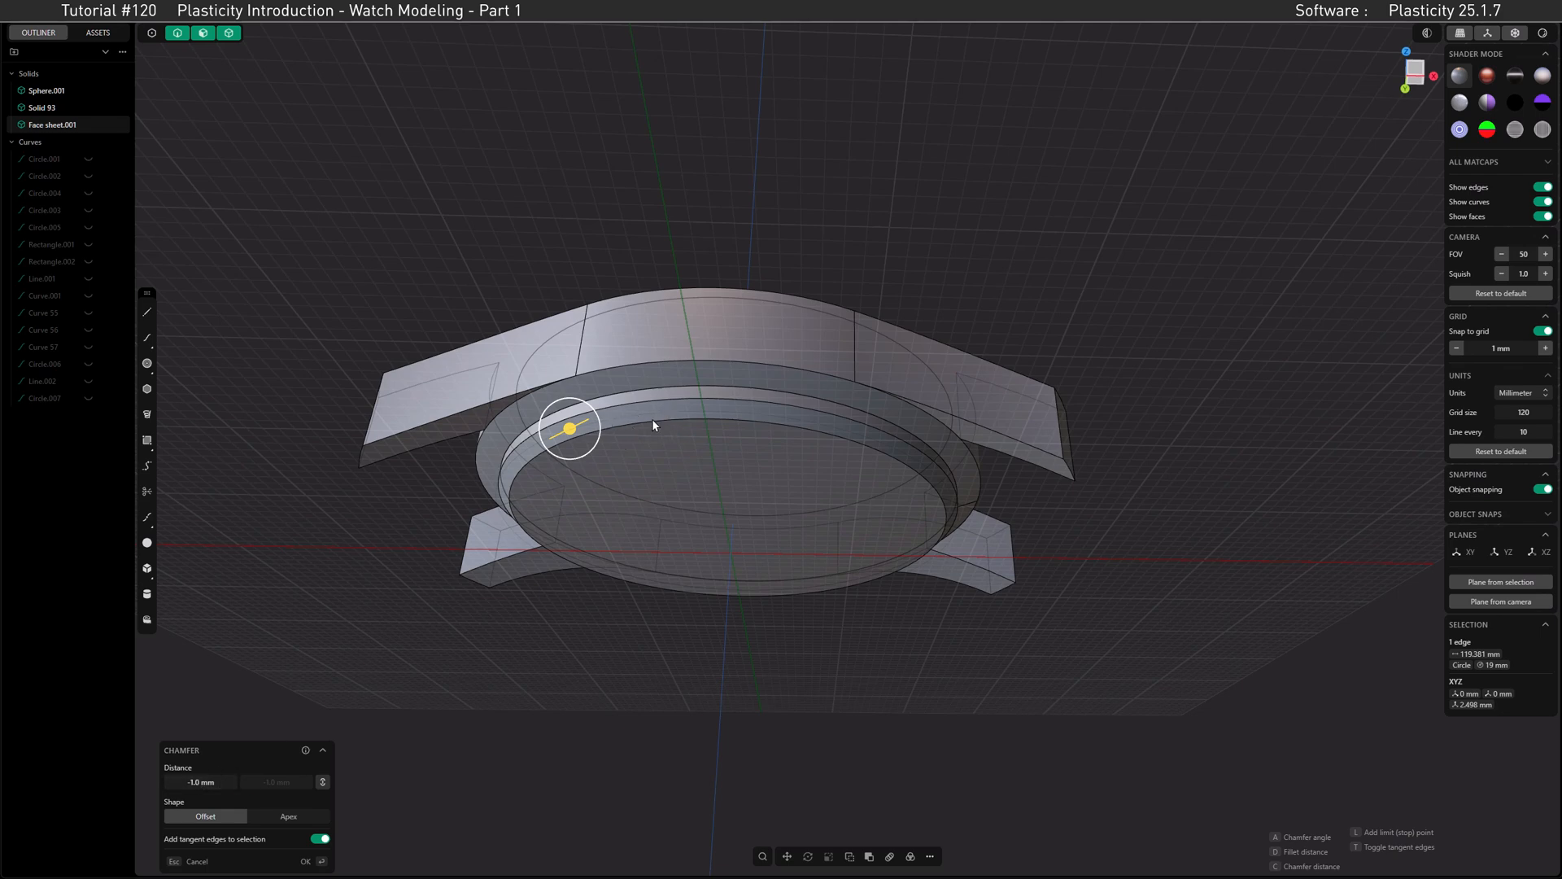
click(323, 783)
text(5)
click(276, 784)
click(268, 786)
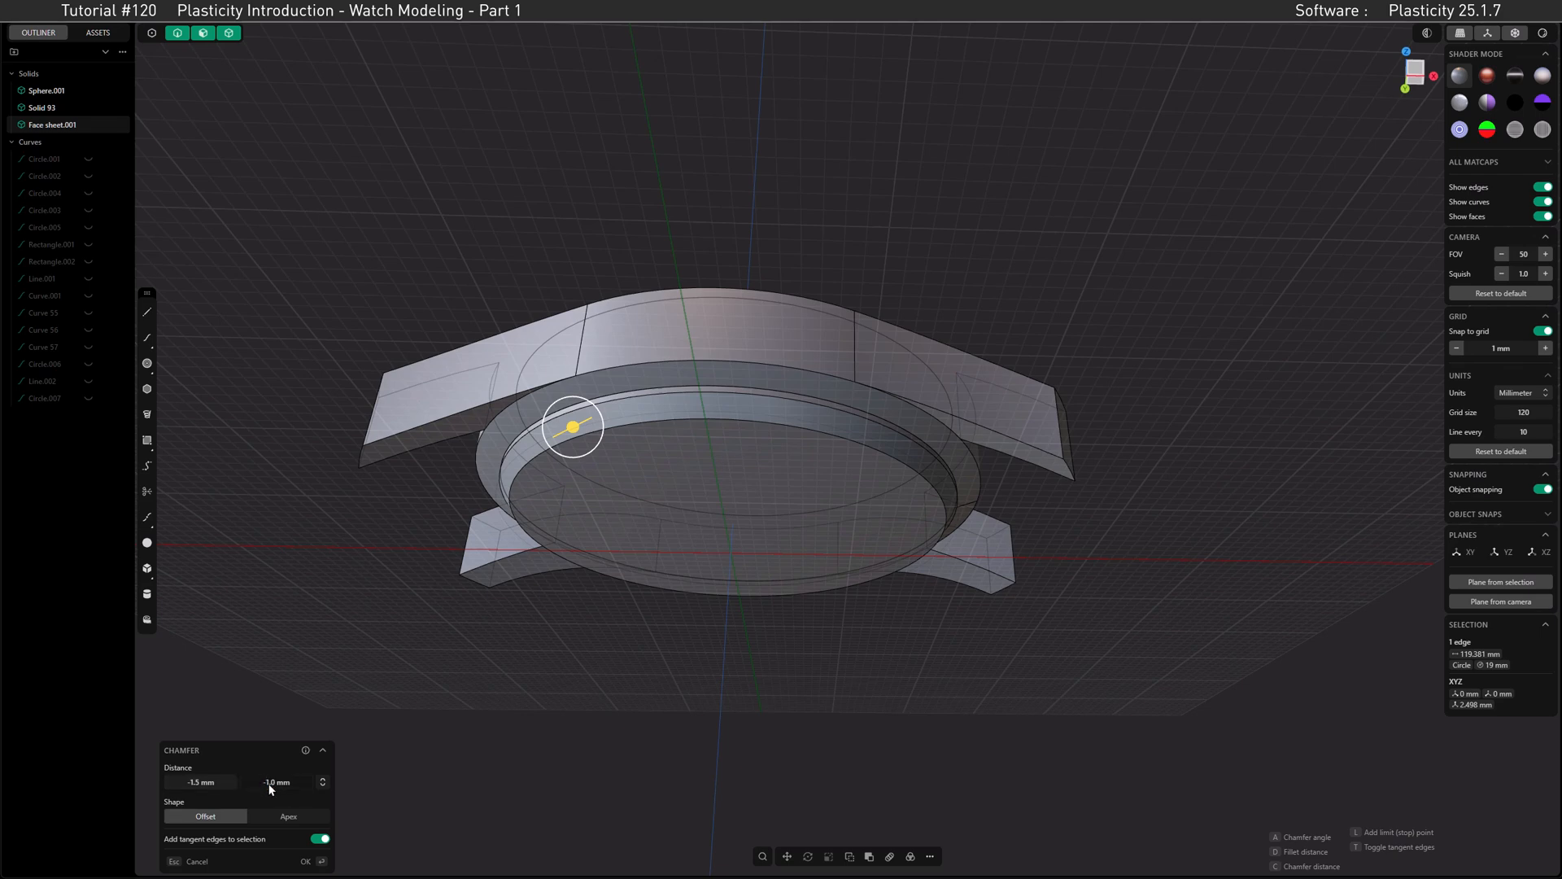
text(4)
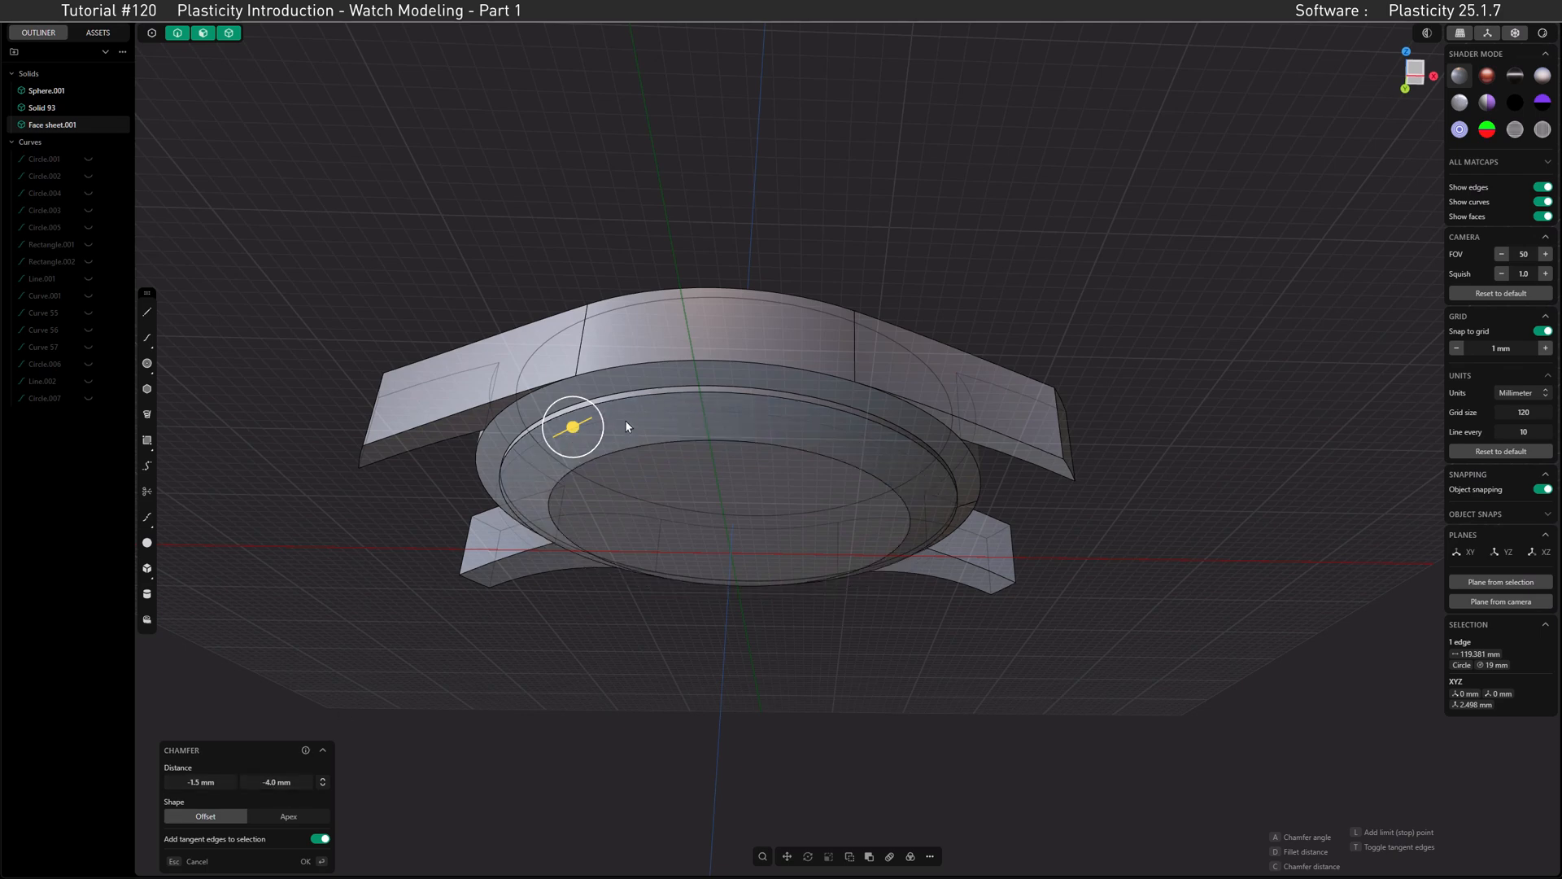
key(Return)
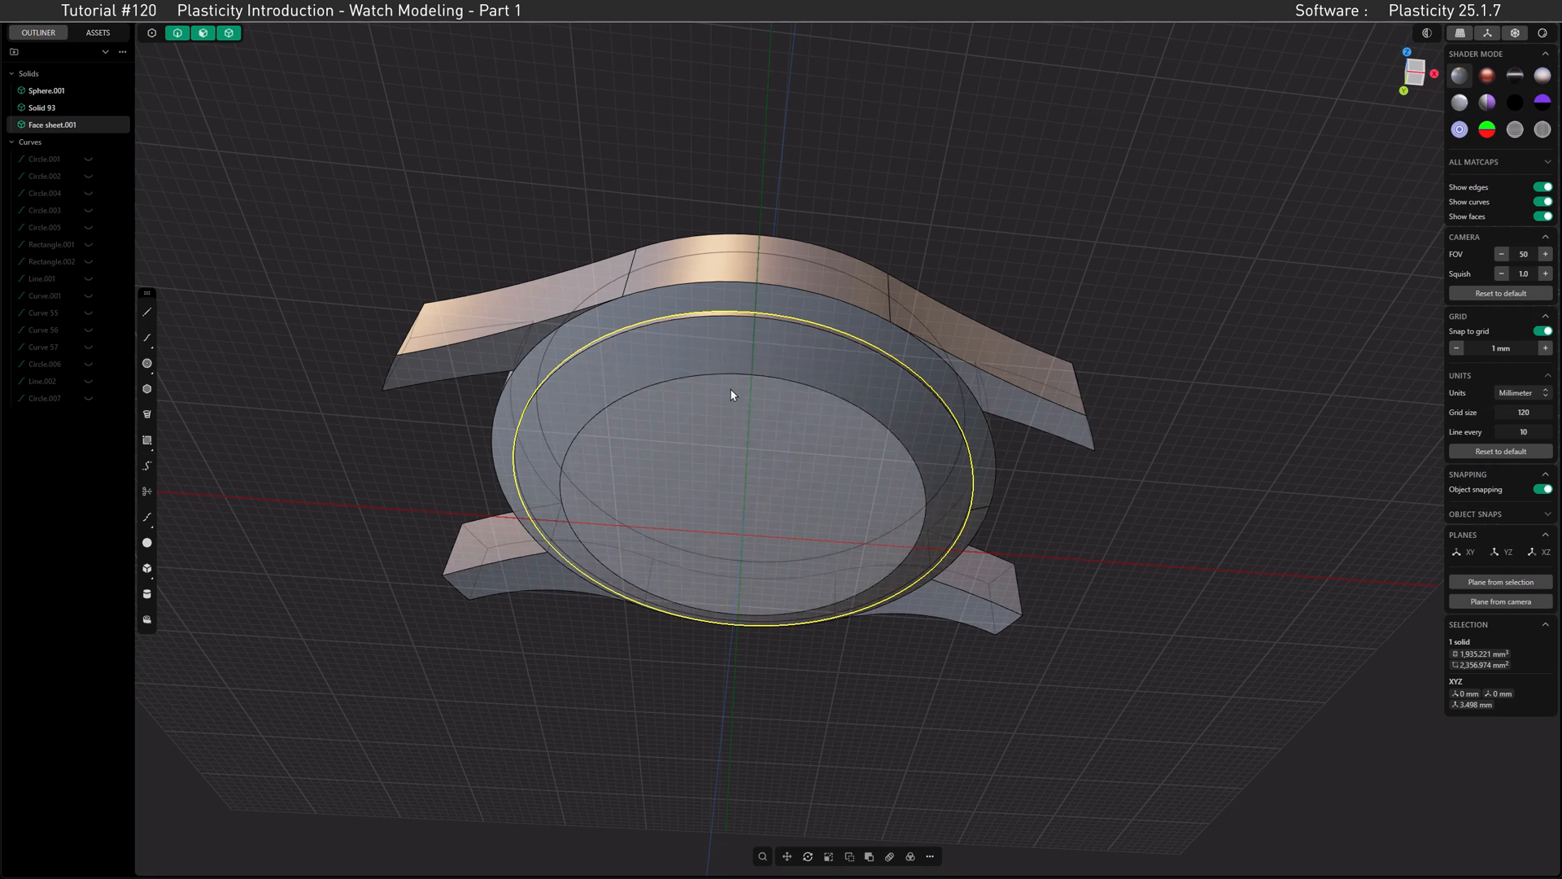
Step: Duplicate the chamfer's inner circular edge in place as a curve and set its diameter to 35 mm
click(603, 417)
key(f)
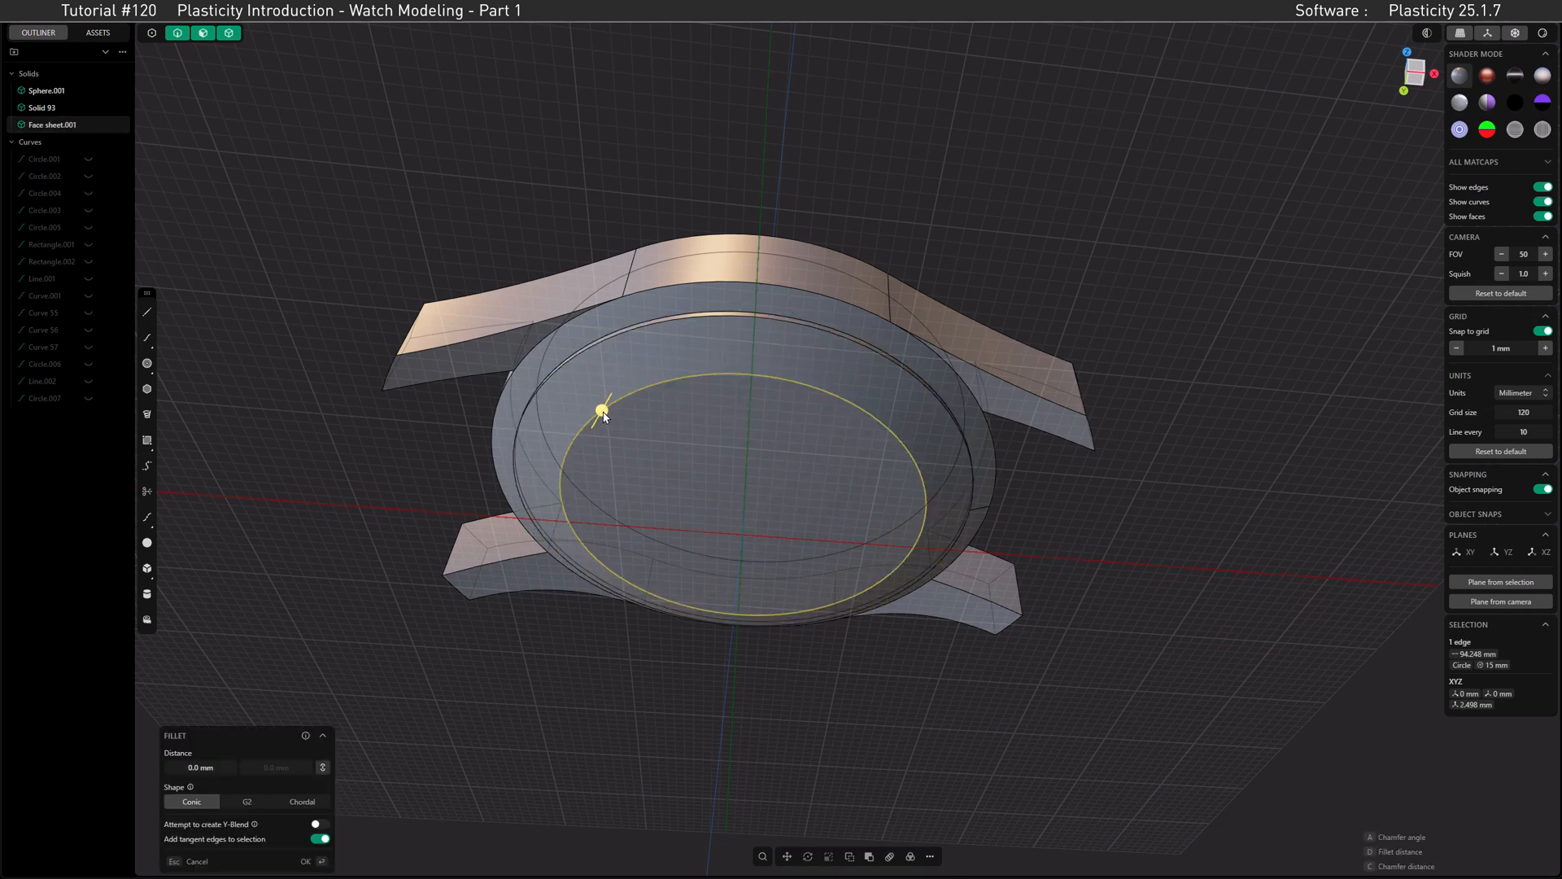
key(shift+d)
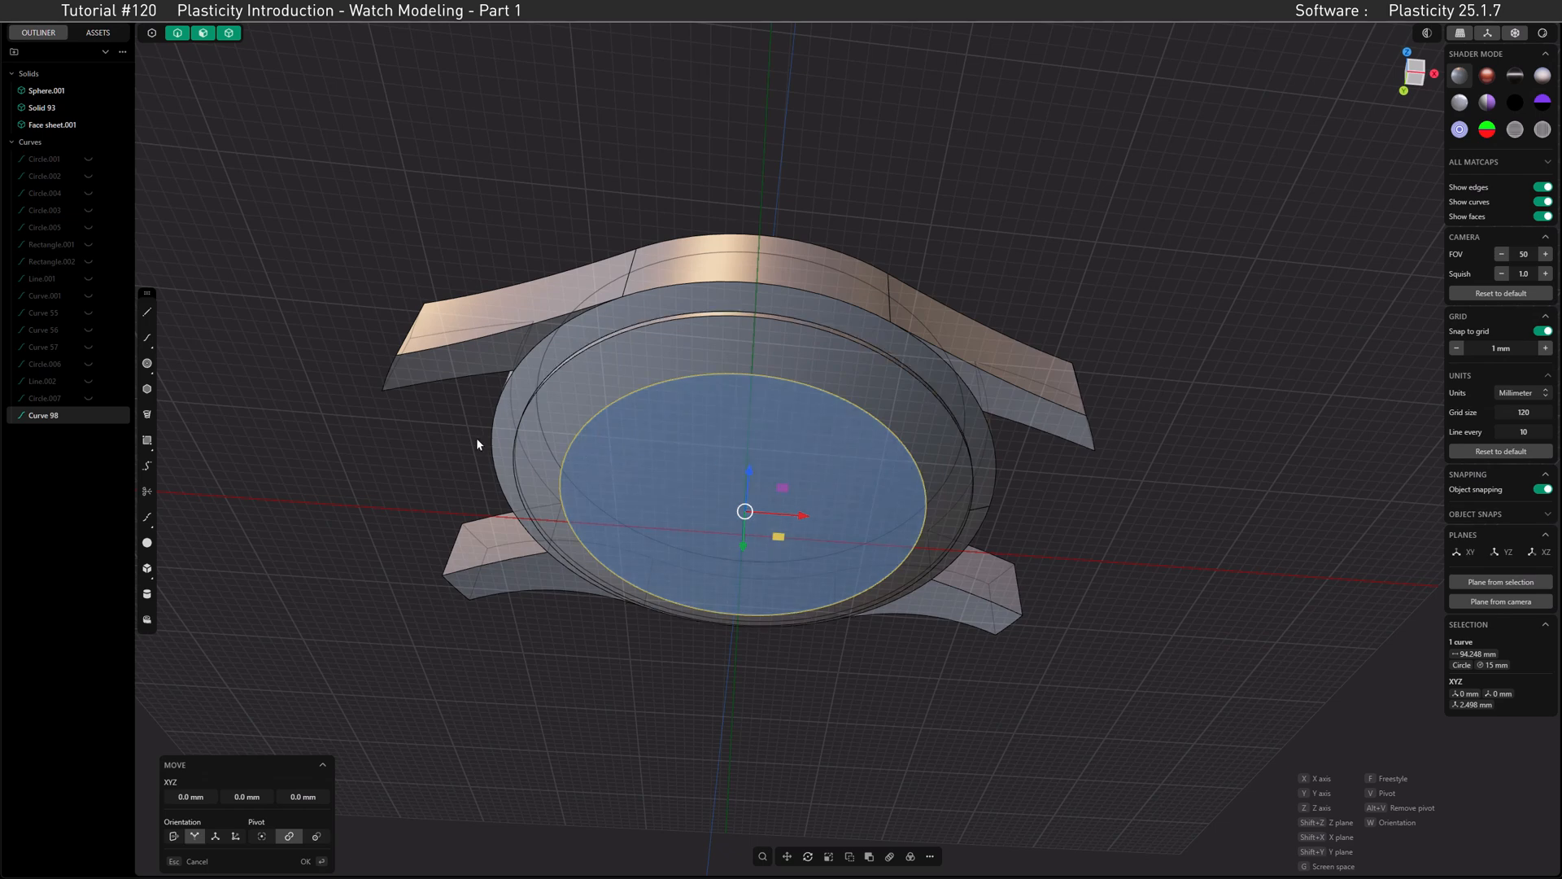
key(Escape)
right_click(401, 480)
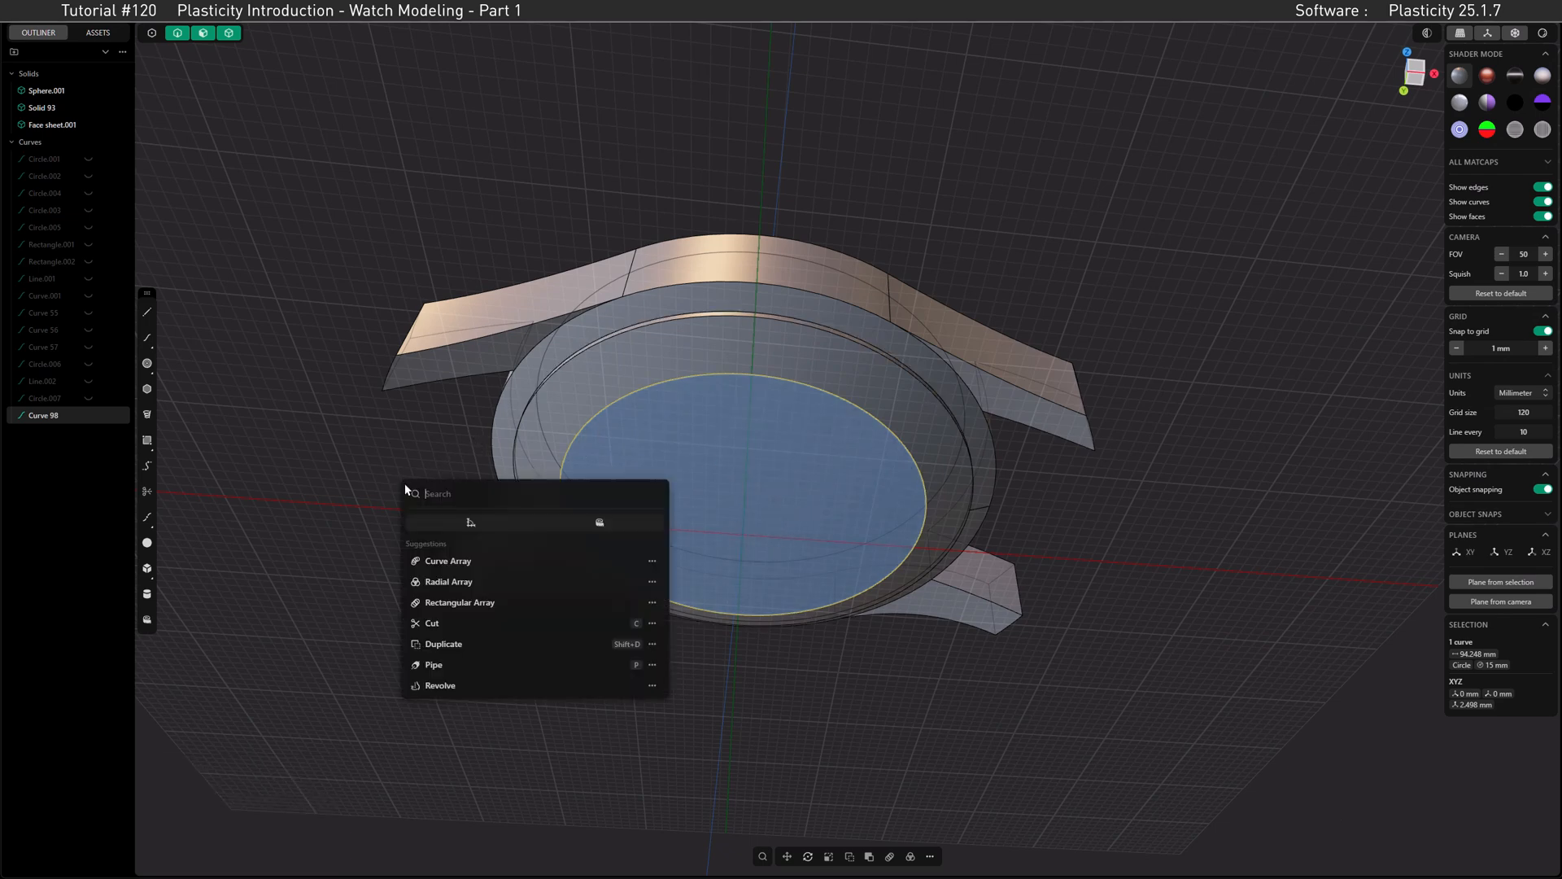
click(448, 525)
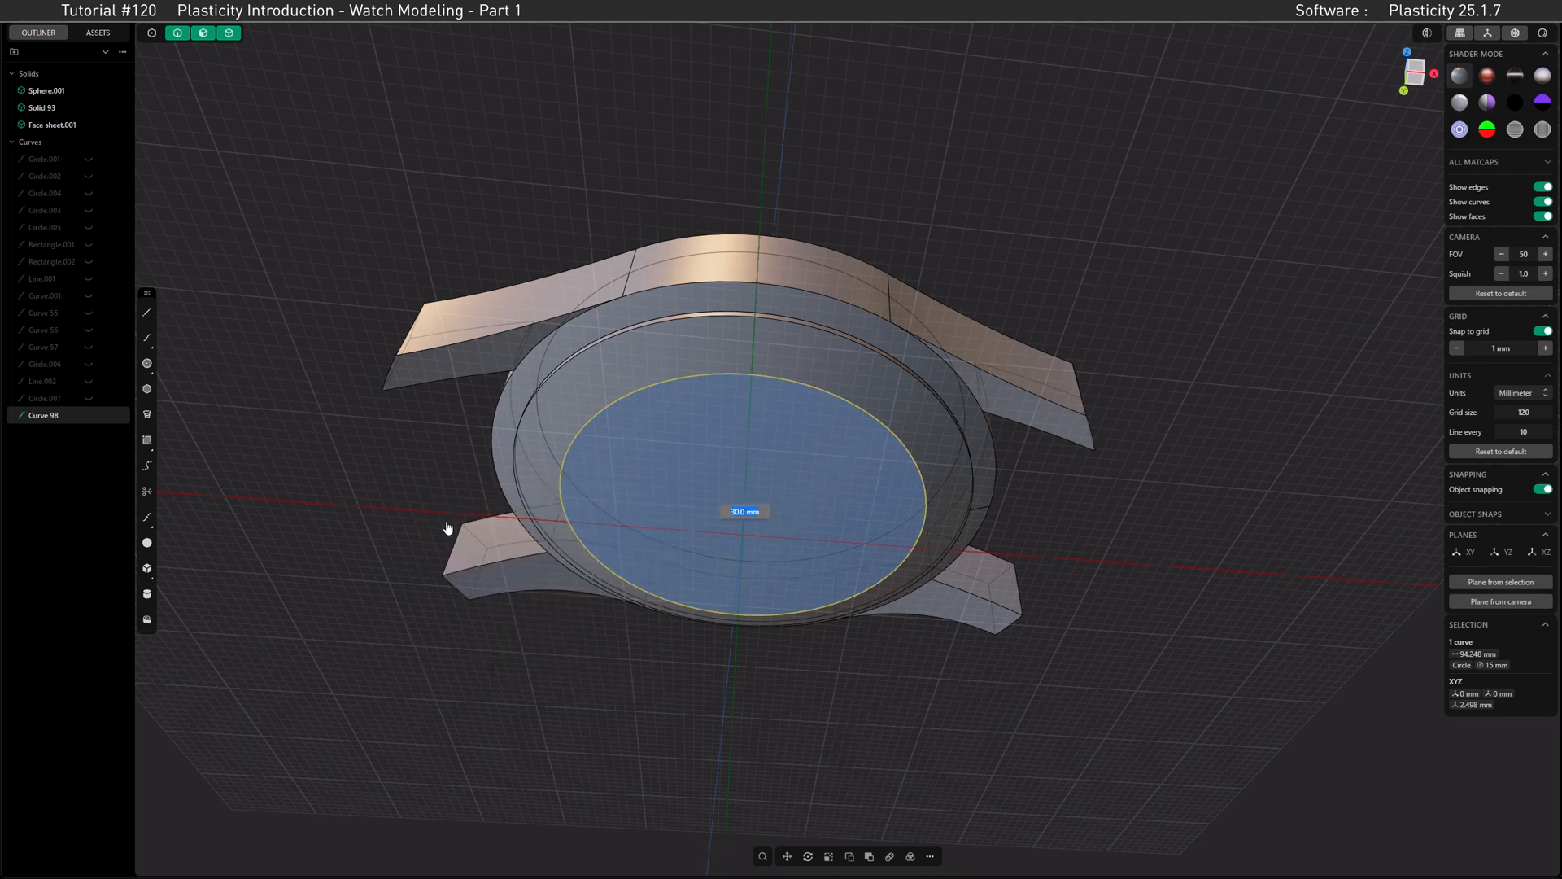
text(35)
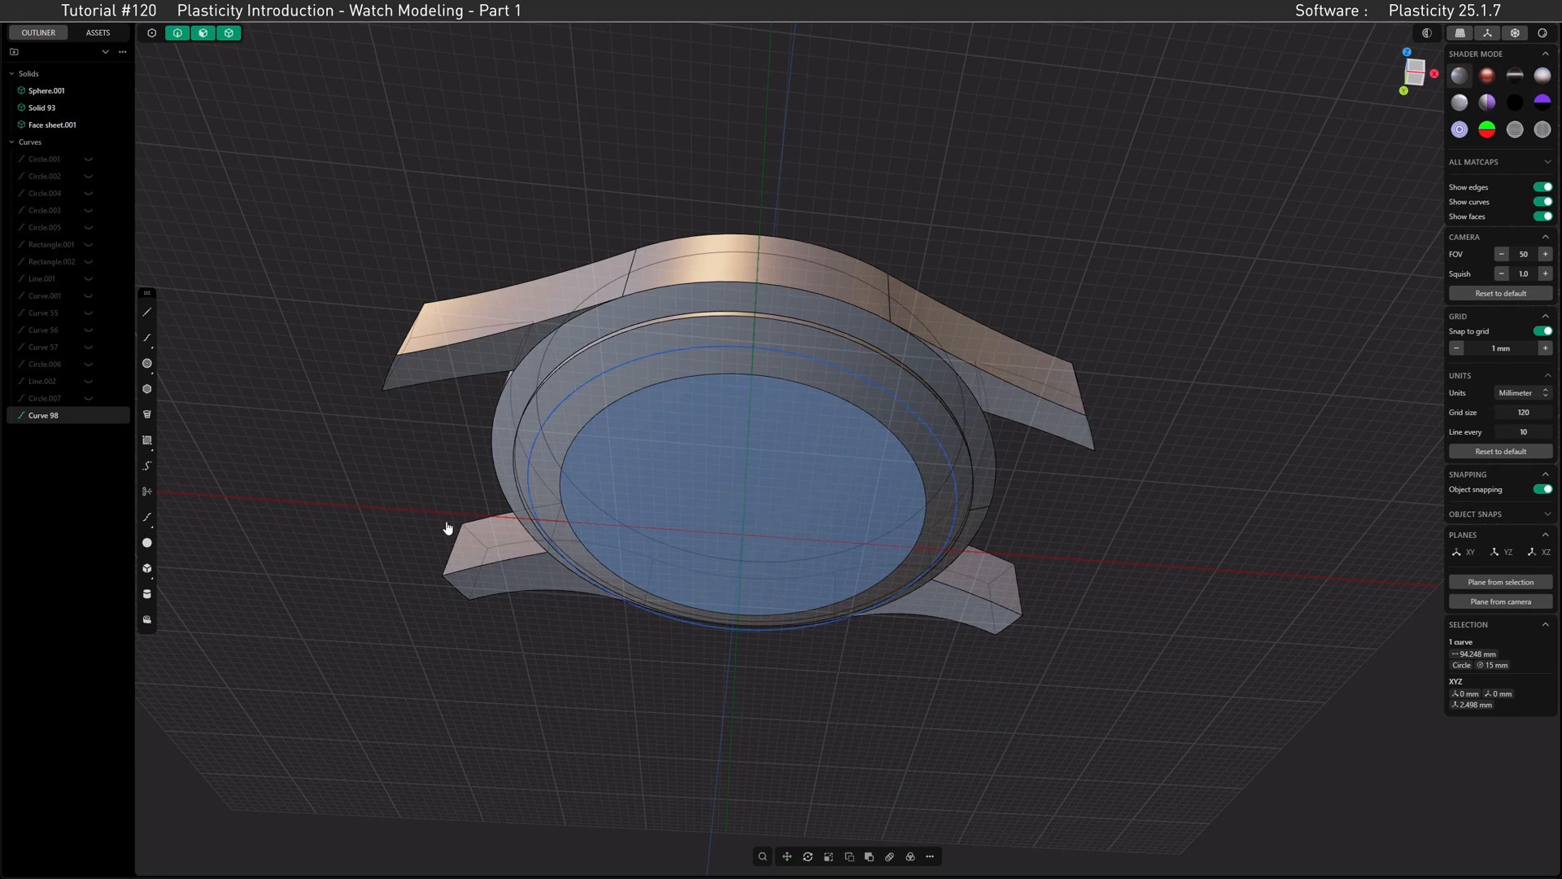
key(Return)
Step: Draw a center rectangle about 2 mm wide and 48 mm long from the circle's center across the back plate
click(147, 439)
click(168, 442)
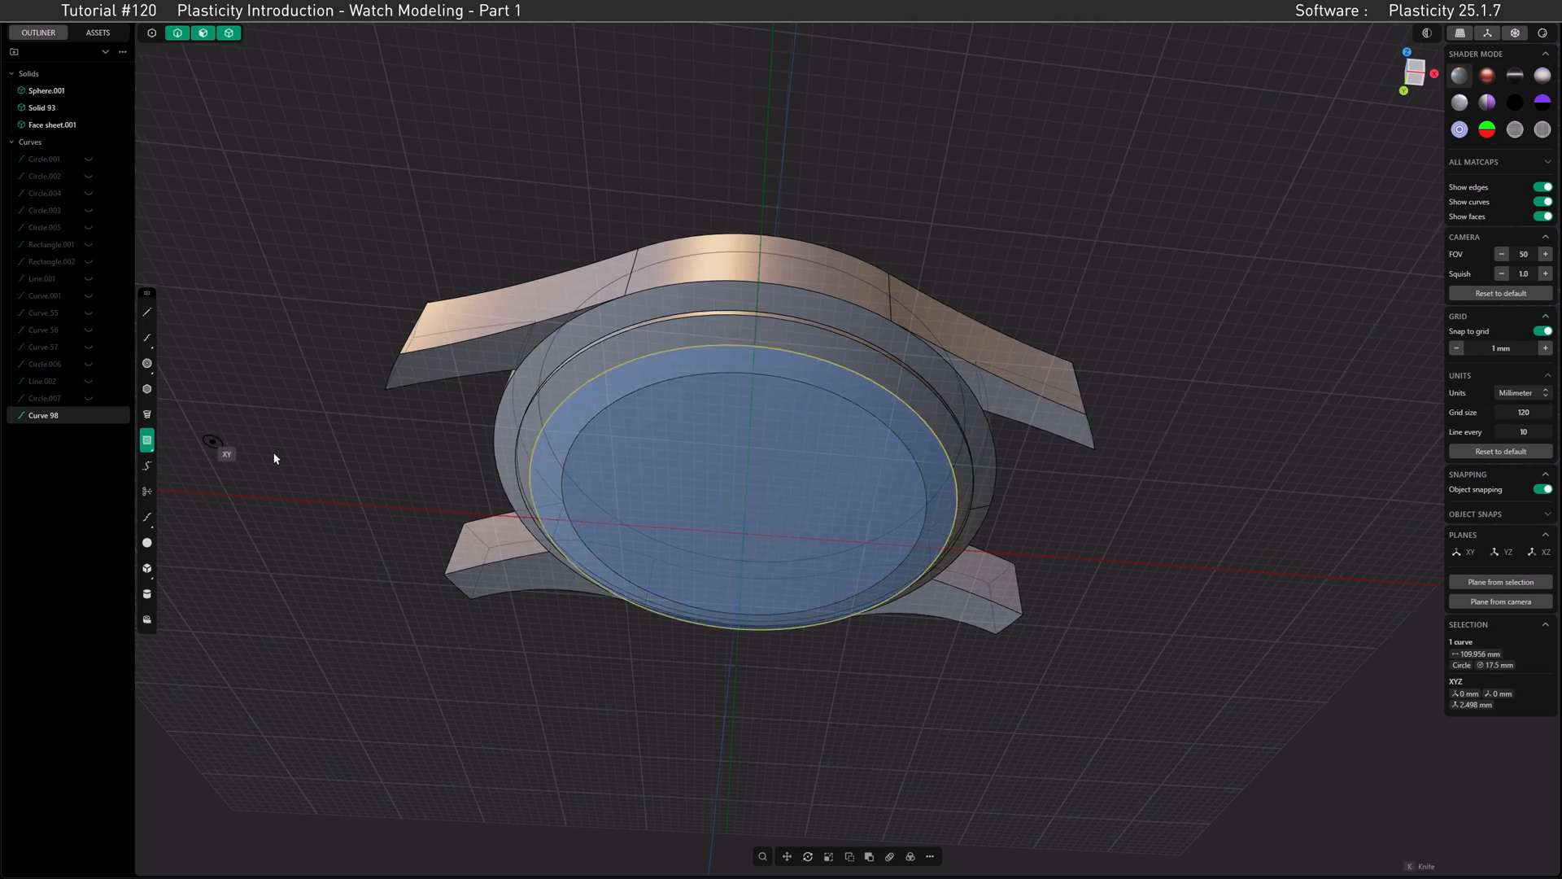
click(745, 511)
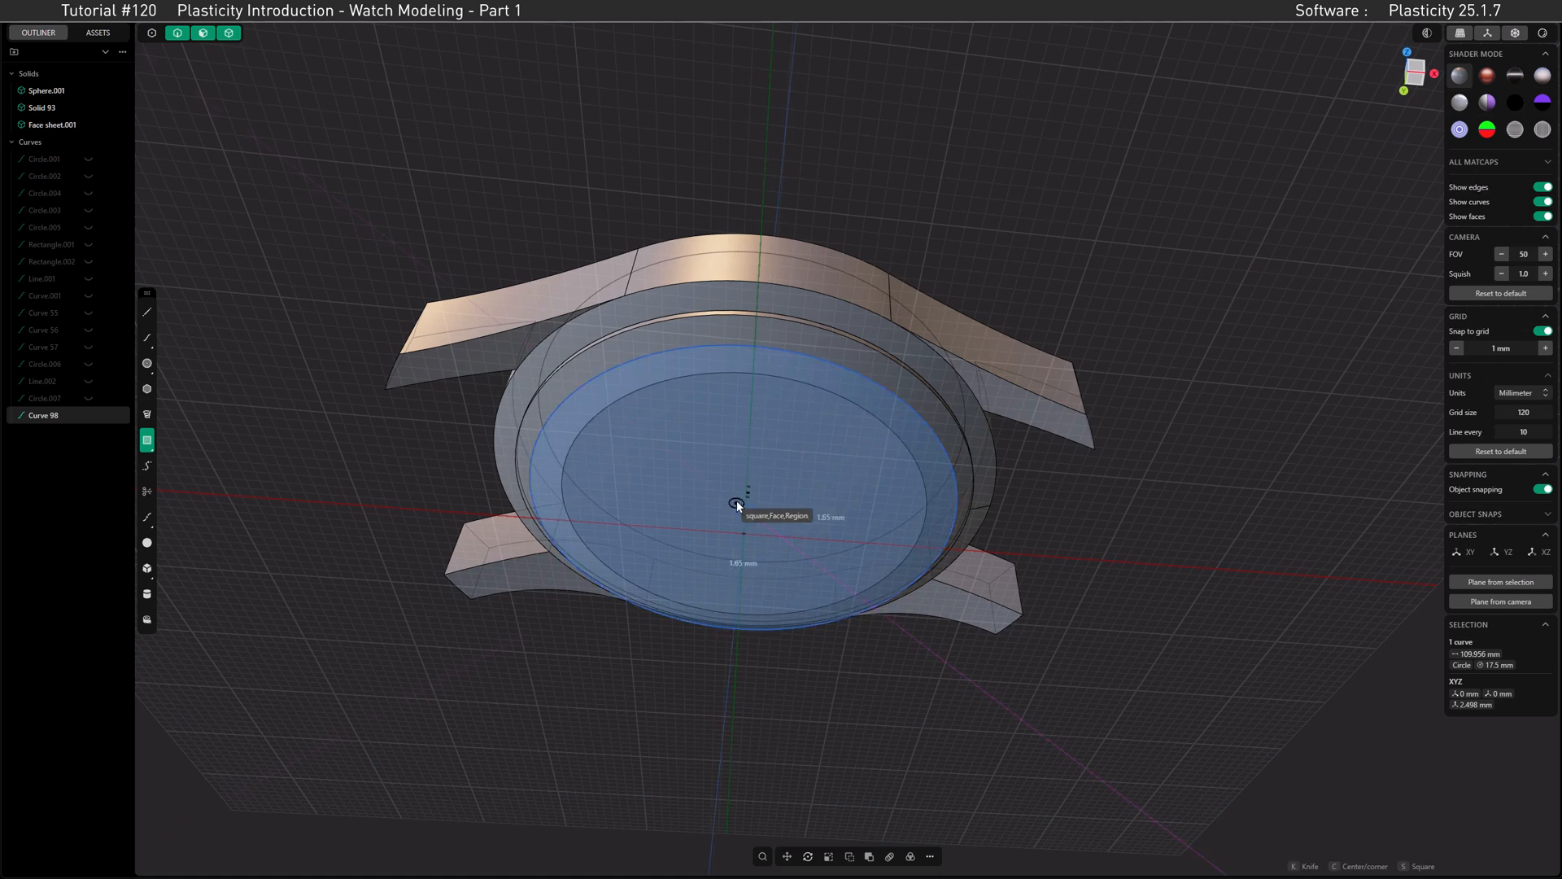
click(745, 267)
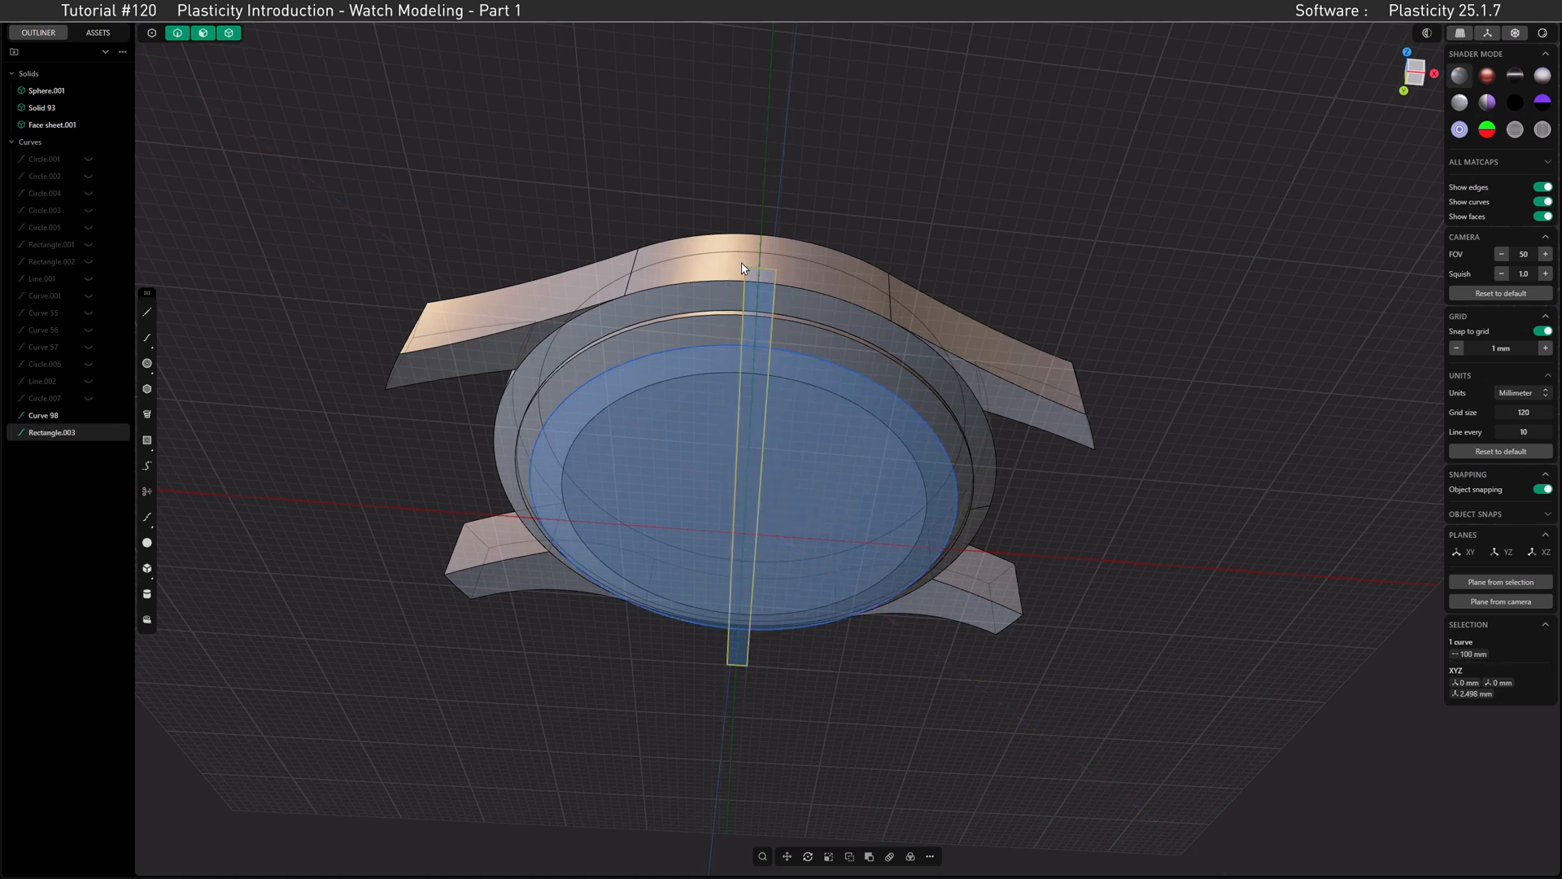
Step: Extrude the rectangle's end region outside the 35 mm circle by 1.5 mm into the back plate as a separate block
click(764, 301)
key(e)
ctrl+drag(766, 250, 800, 329)
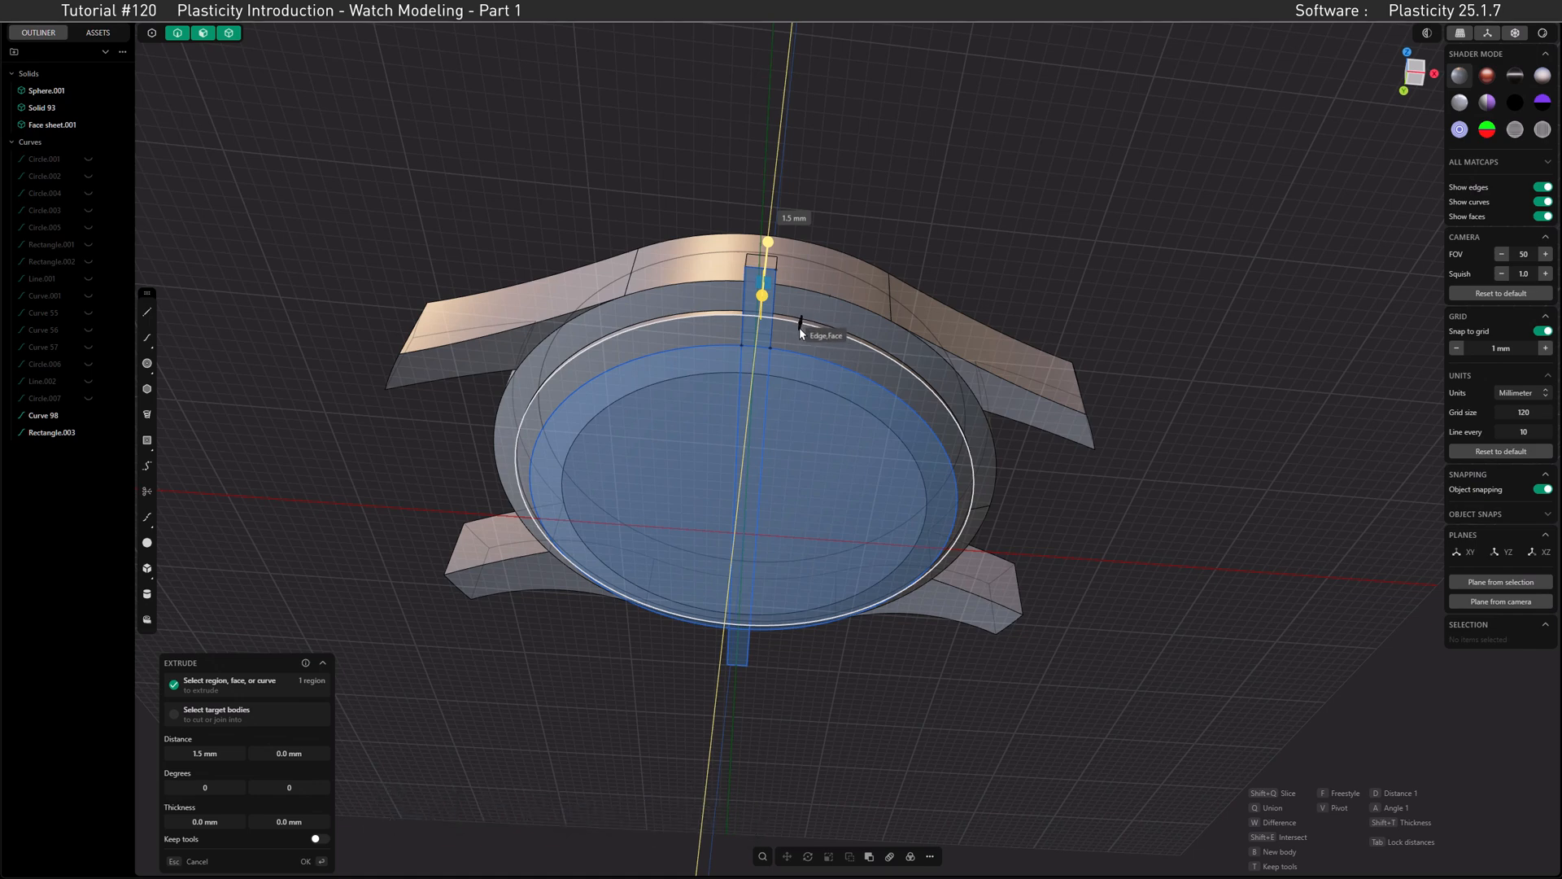
ctrl+drag(799, 329, 800, 329)
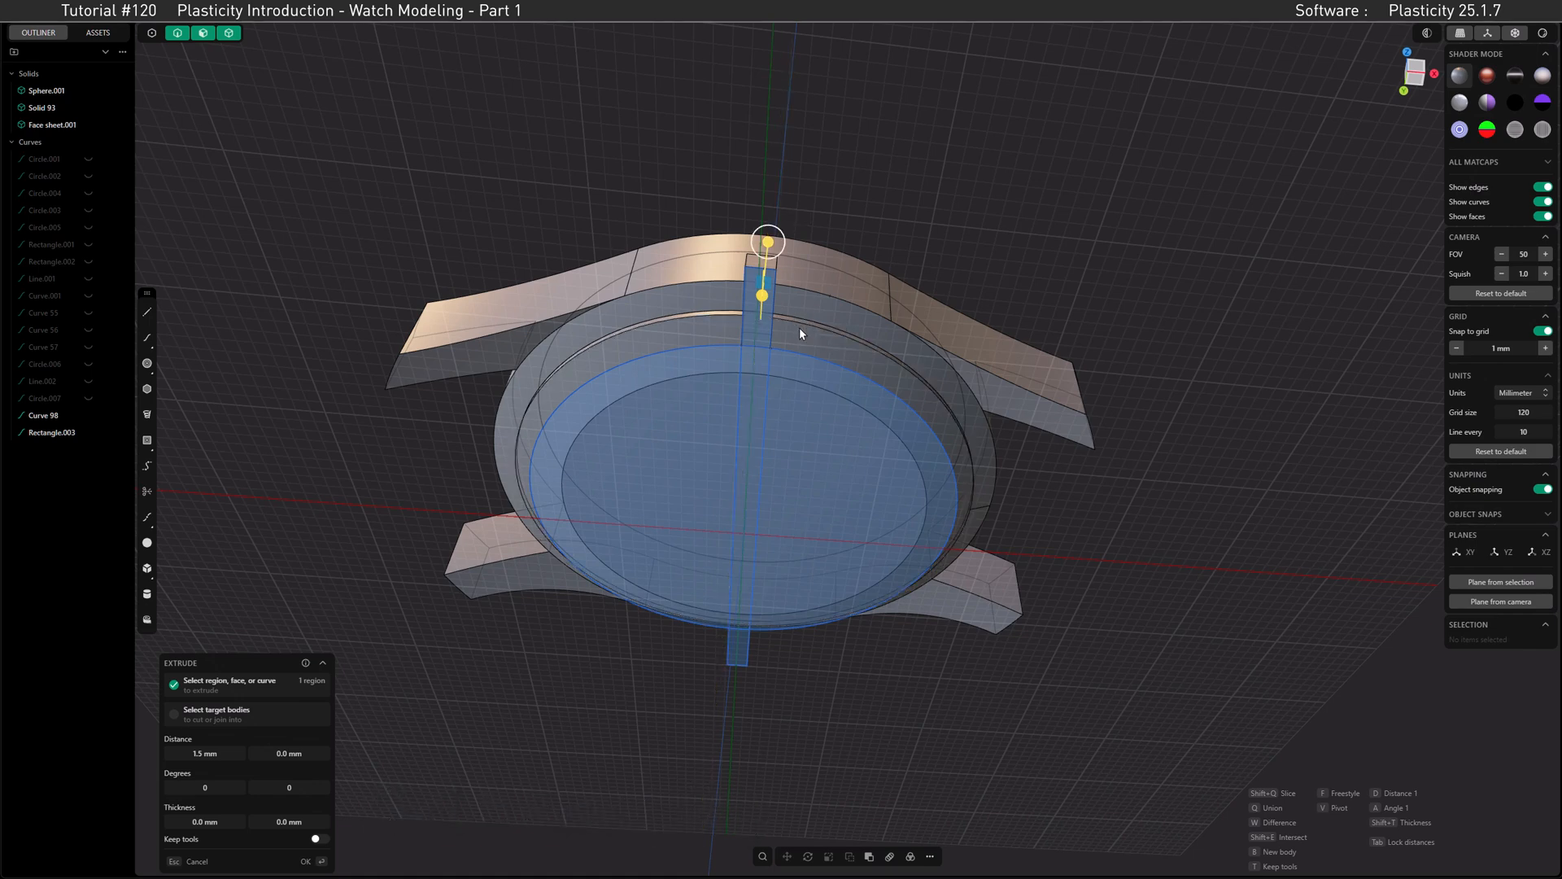
middle_drag(821, 342, 700, 416)
scroll(828, 327, up, 5)
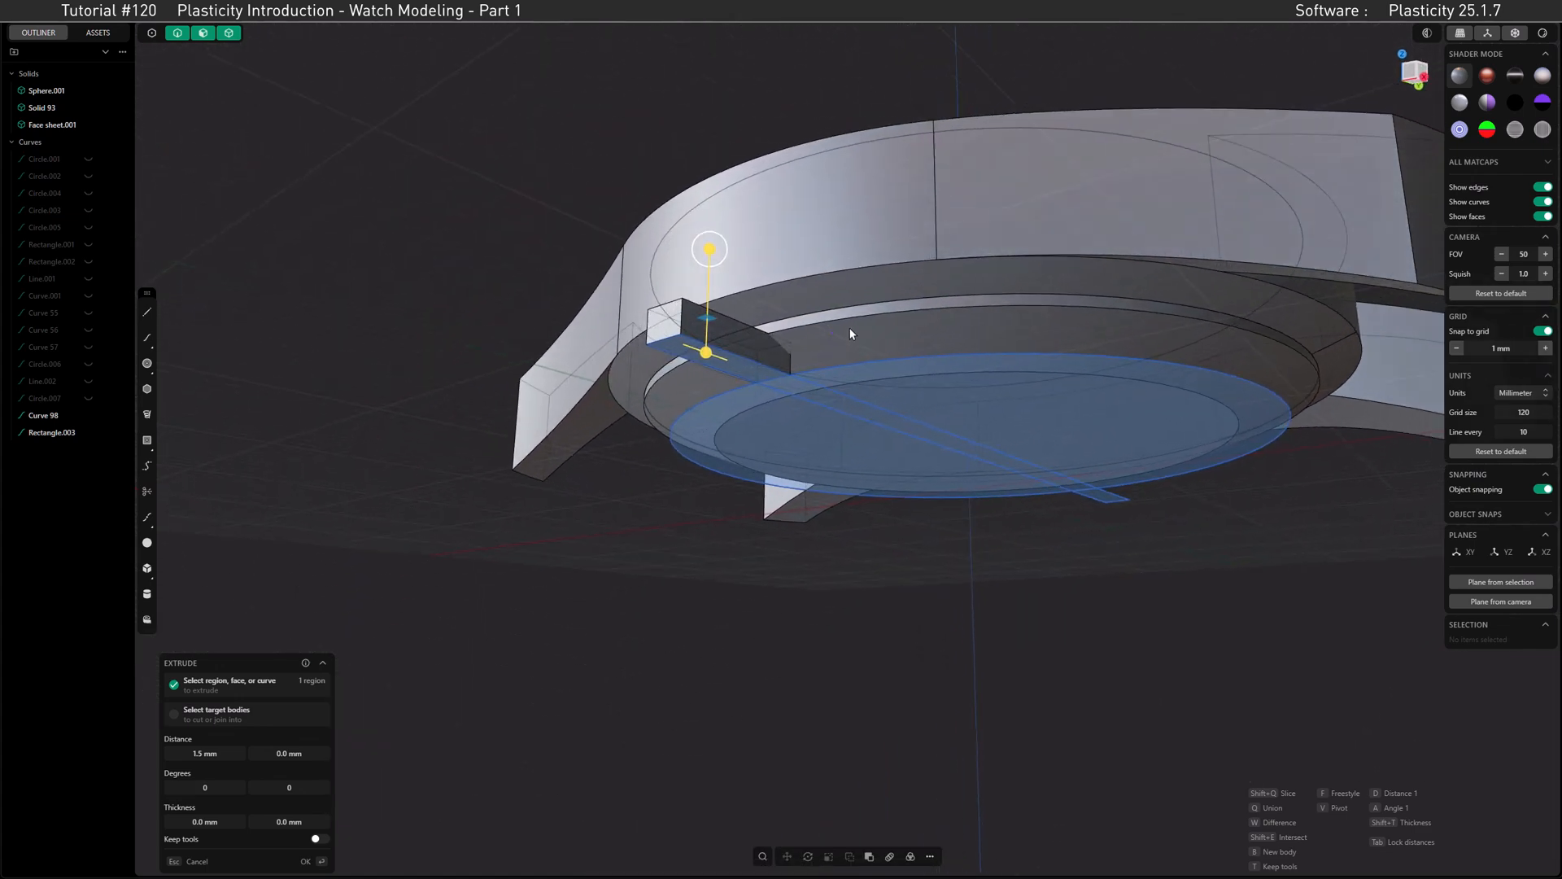
scroll(851, 329, up, 2)
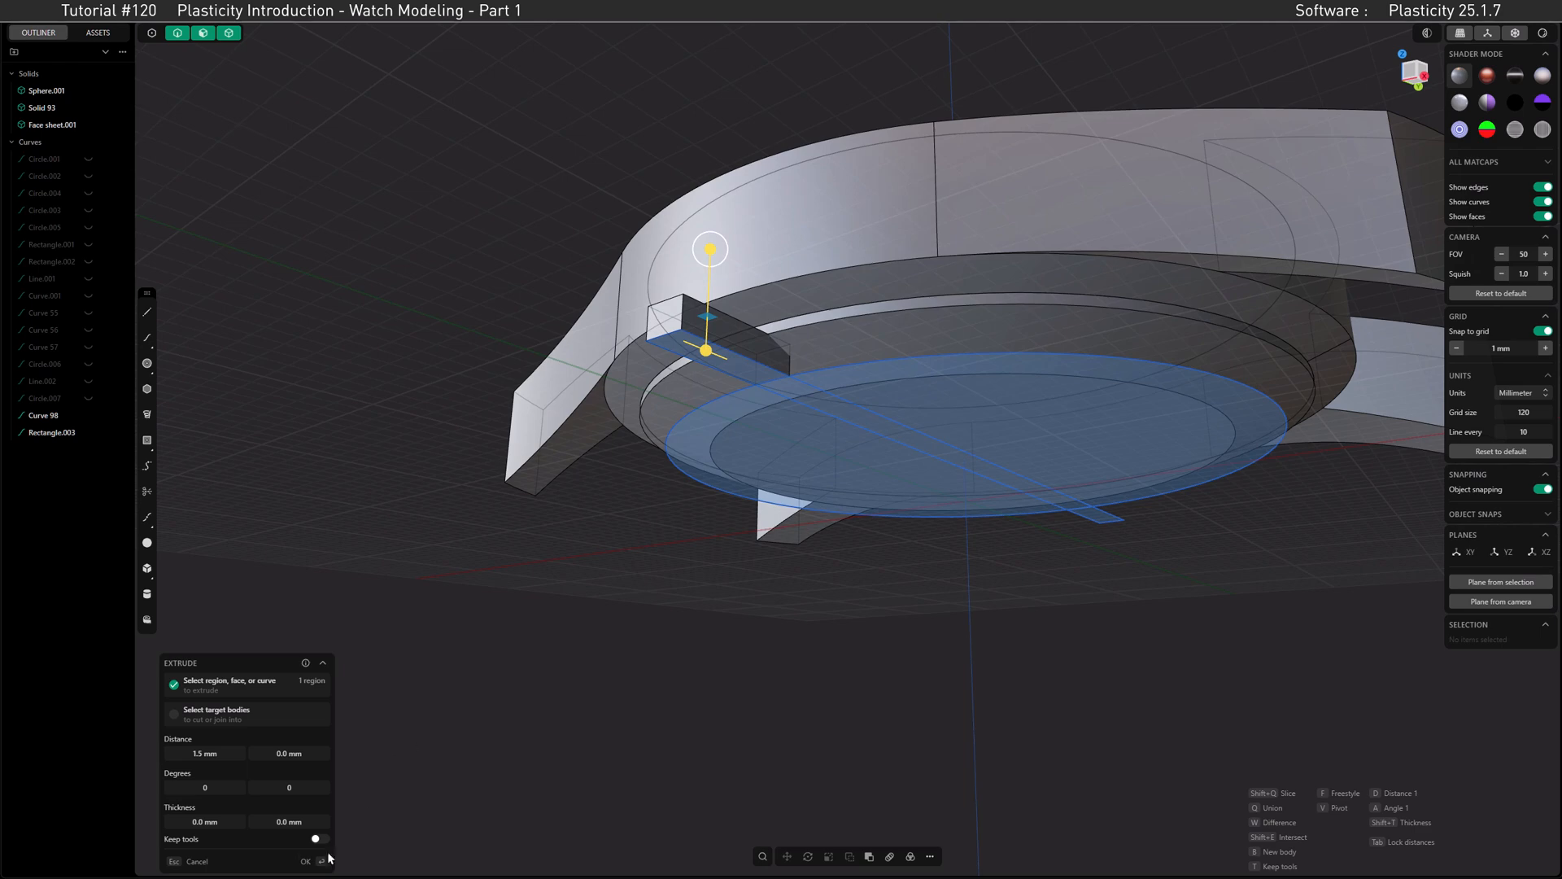
key(Return)
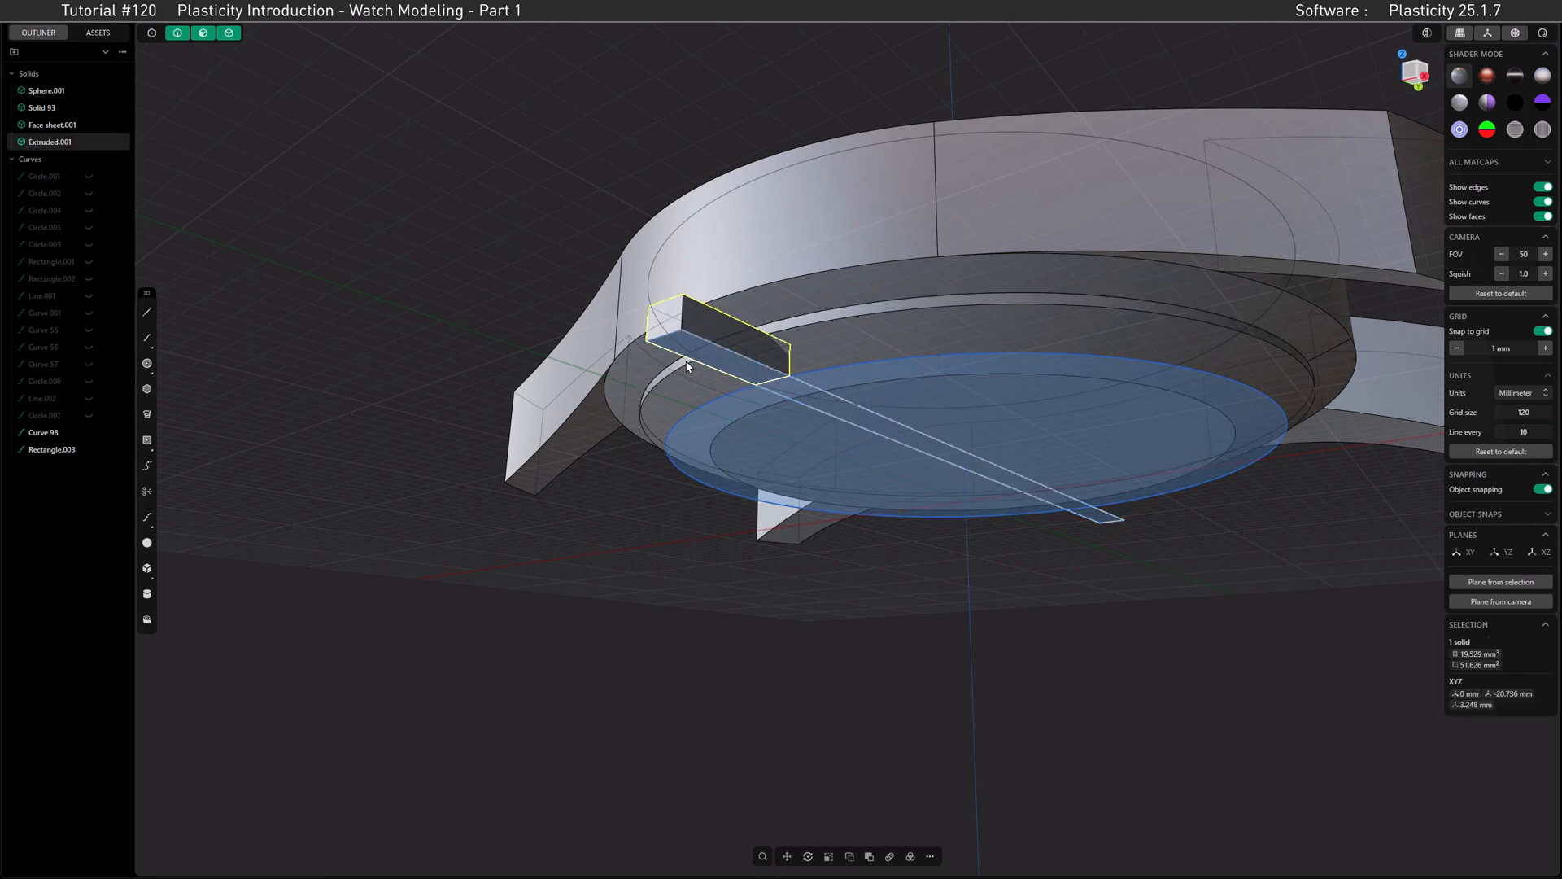
Step: Create a radial array of the extruded block around the circle's center with 6 copies over 360 degrees
click(909, 857)
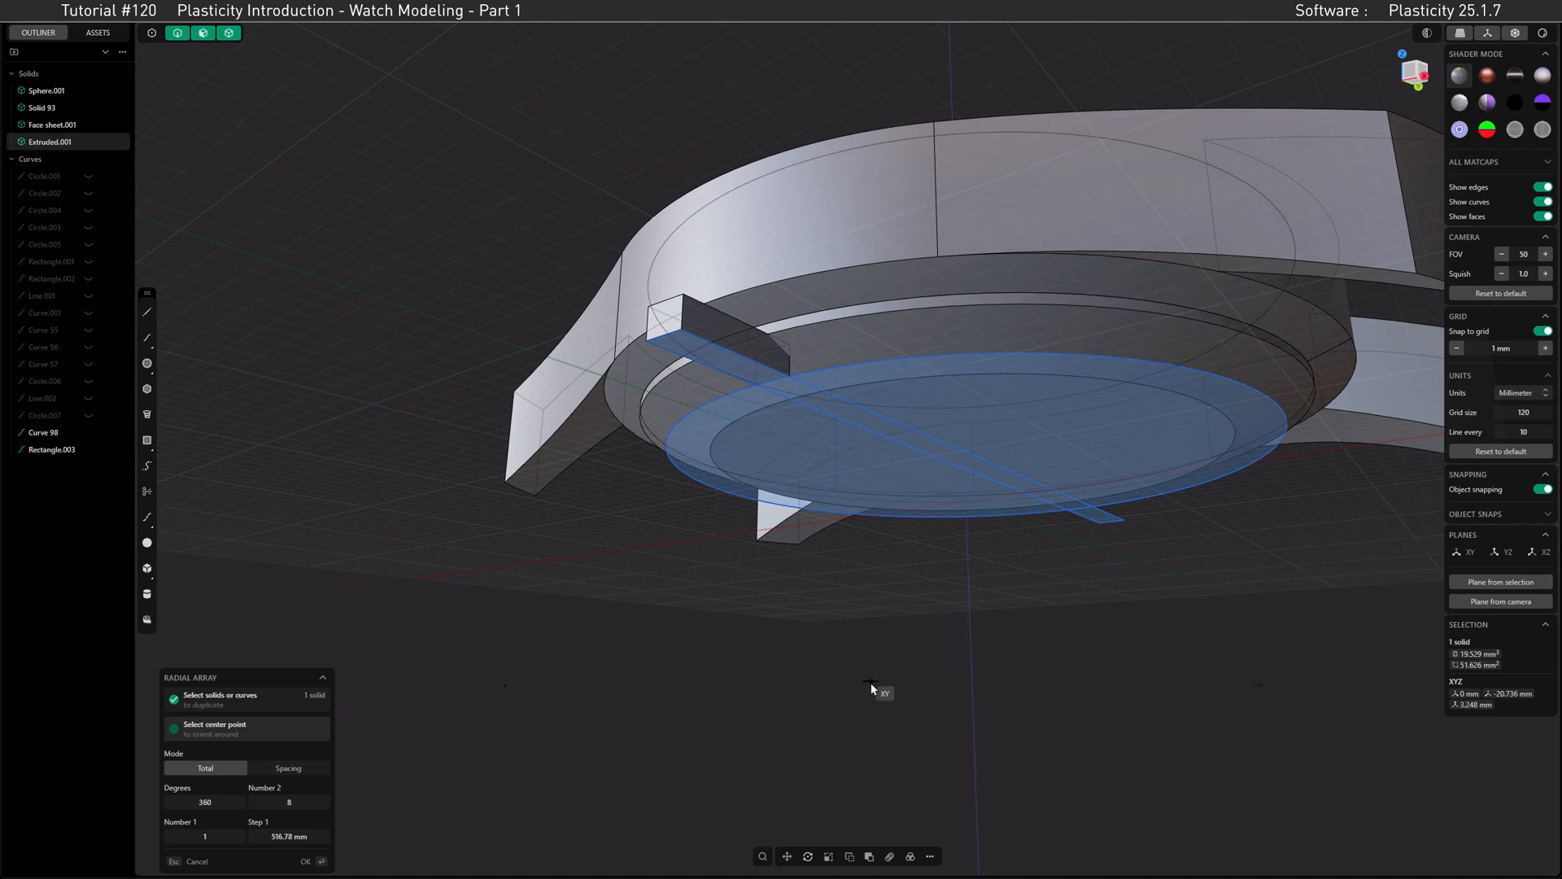
click(965, 450)
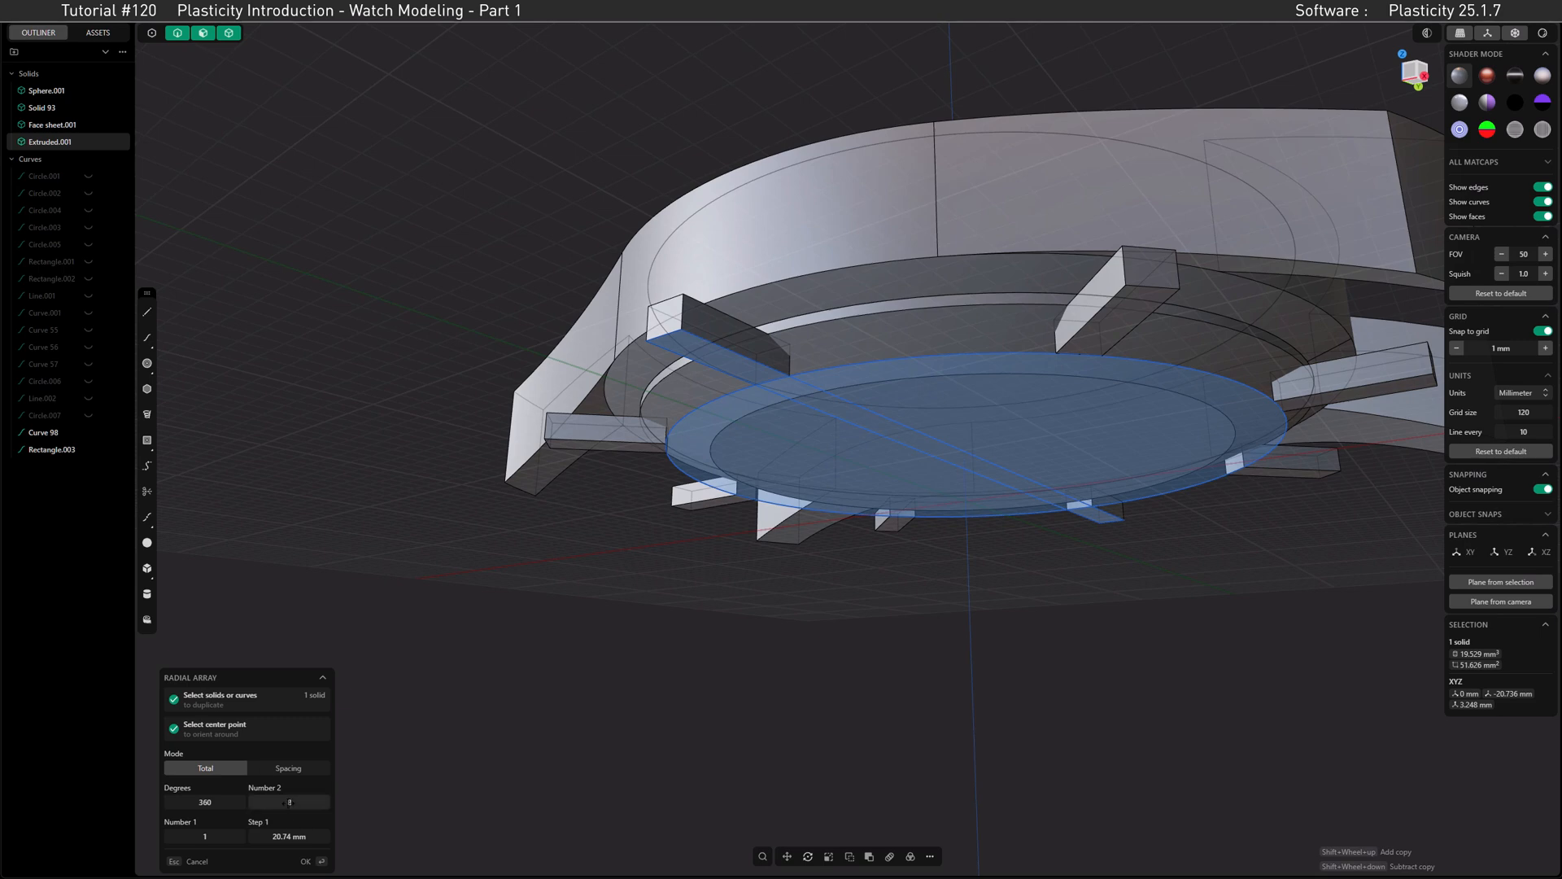
key(KP_7)
shift+middle_drag(828, 431, 821, 521)
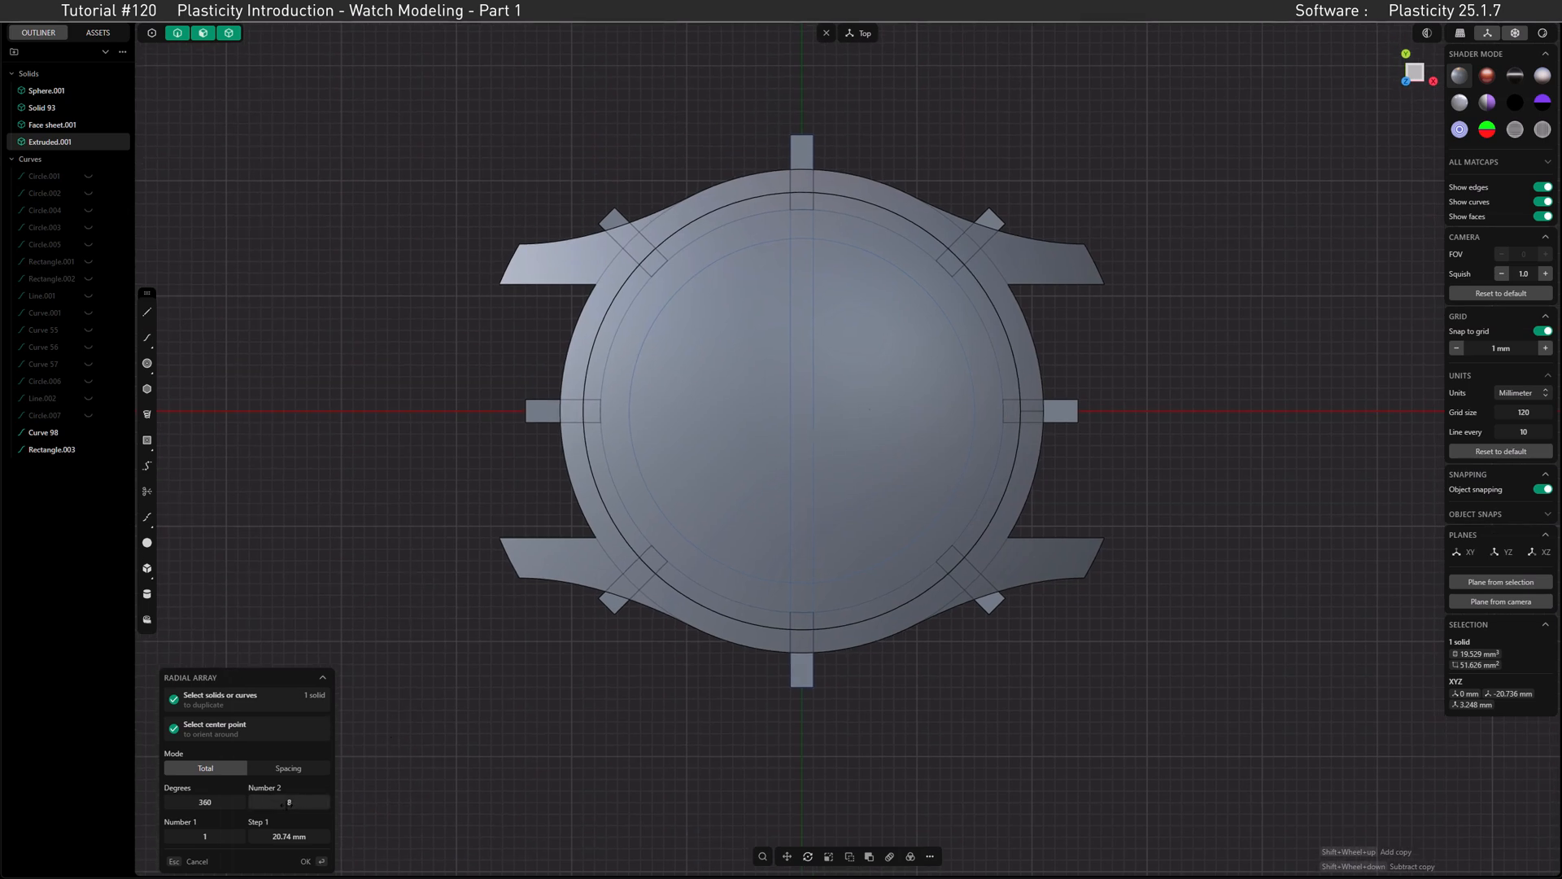
drag(288, 802, 279, 803)
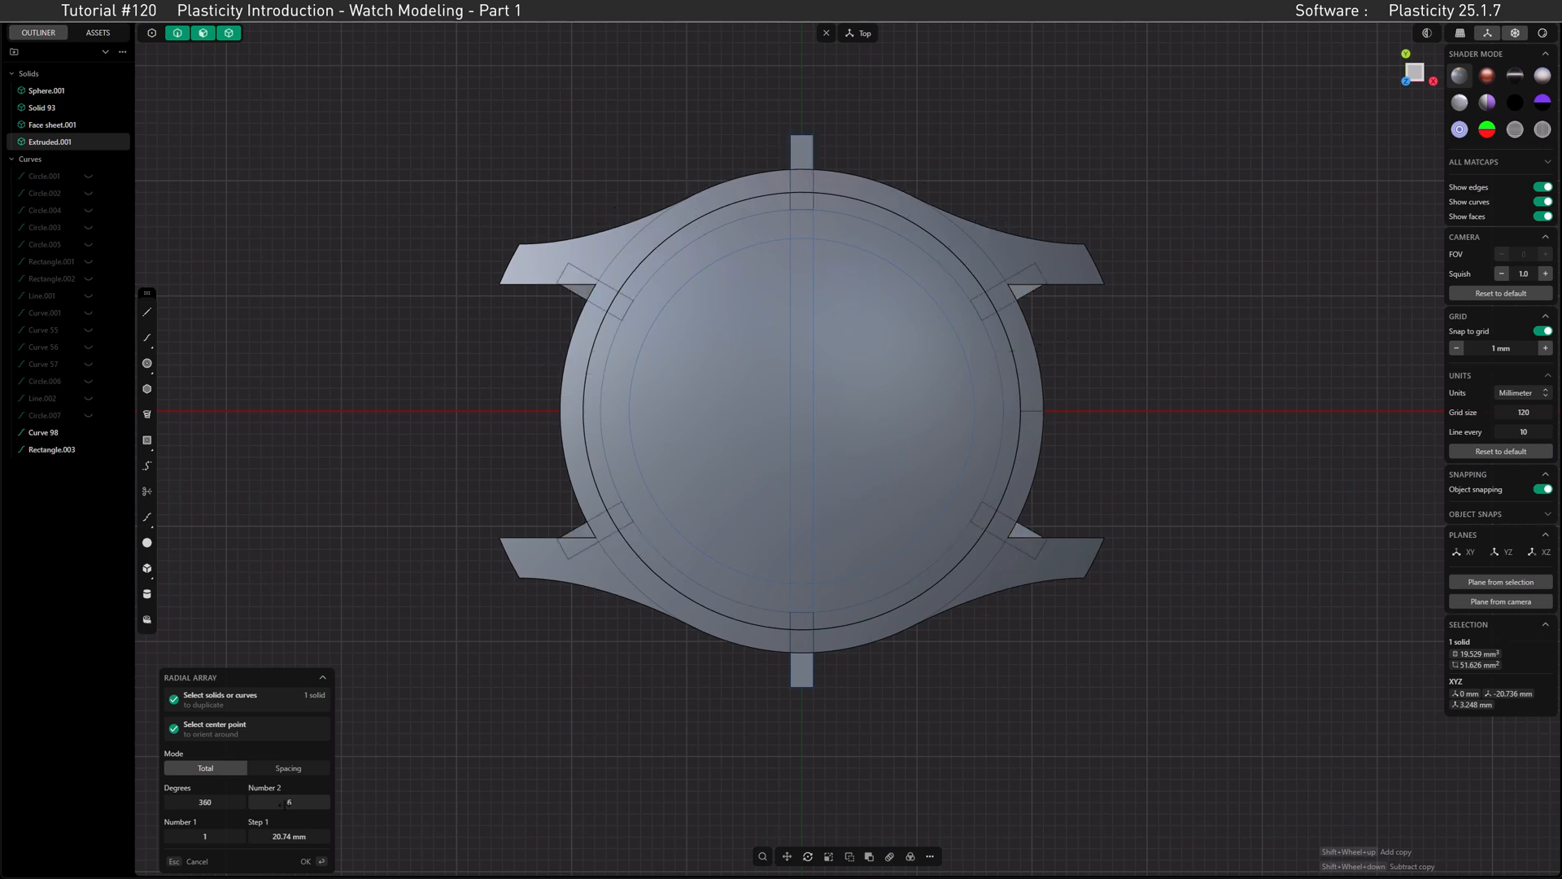
shift+scroll(669, 477, down, 1)
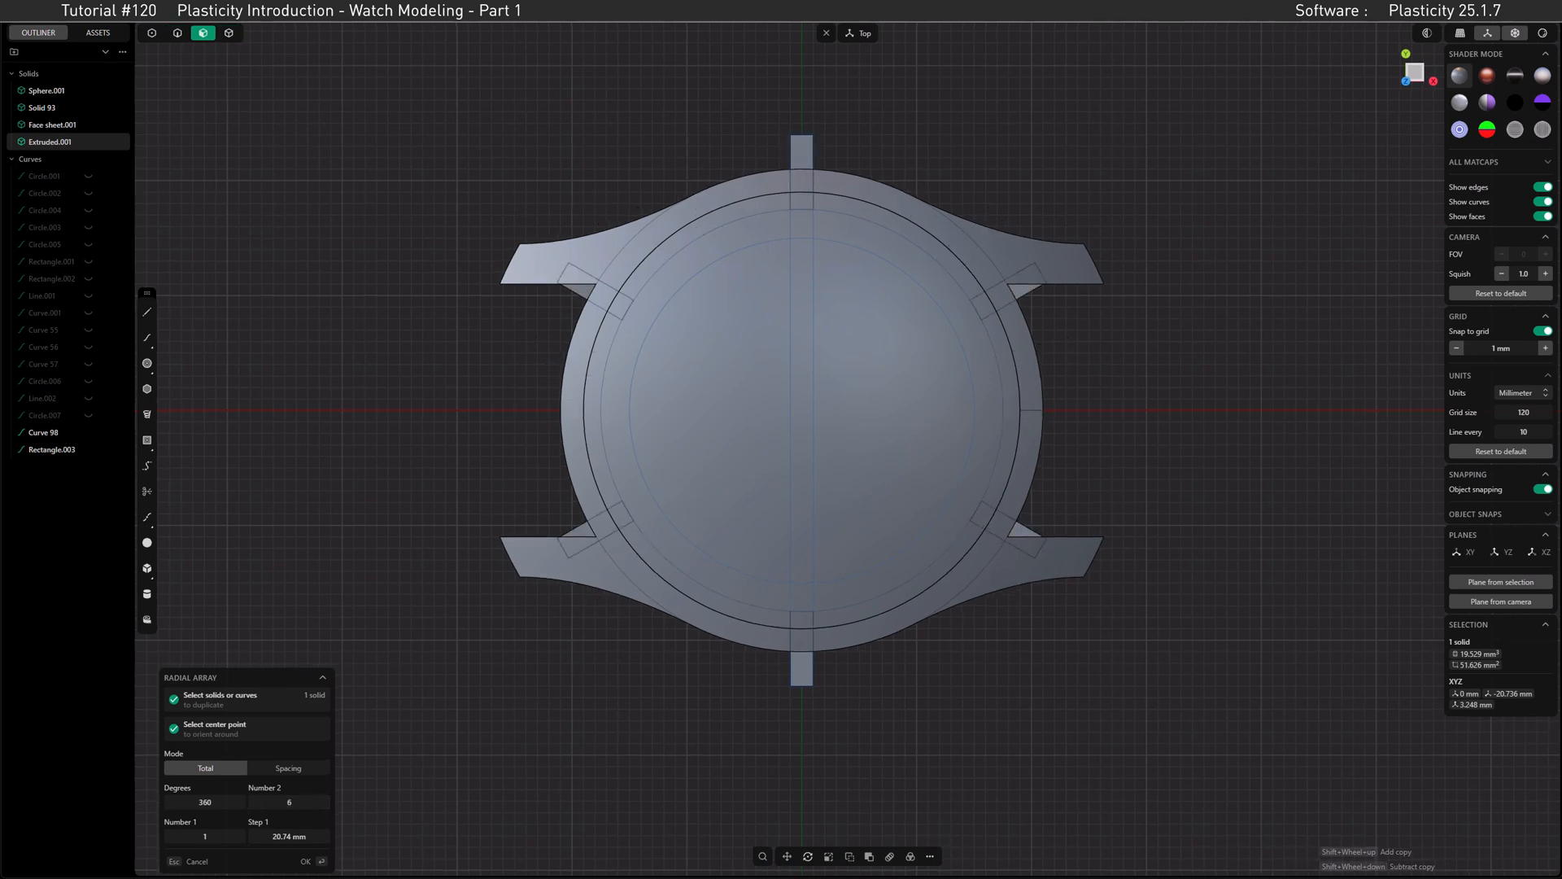
click(307, 861)
Step: Hide the rectangle and 35 mm circle curves and make edges, faces and solids all selectable again
middle_drag(454, 465, 366, 102)
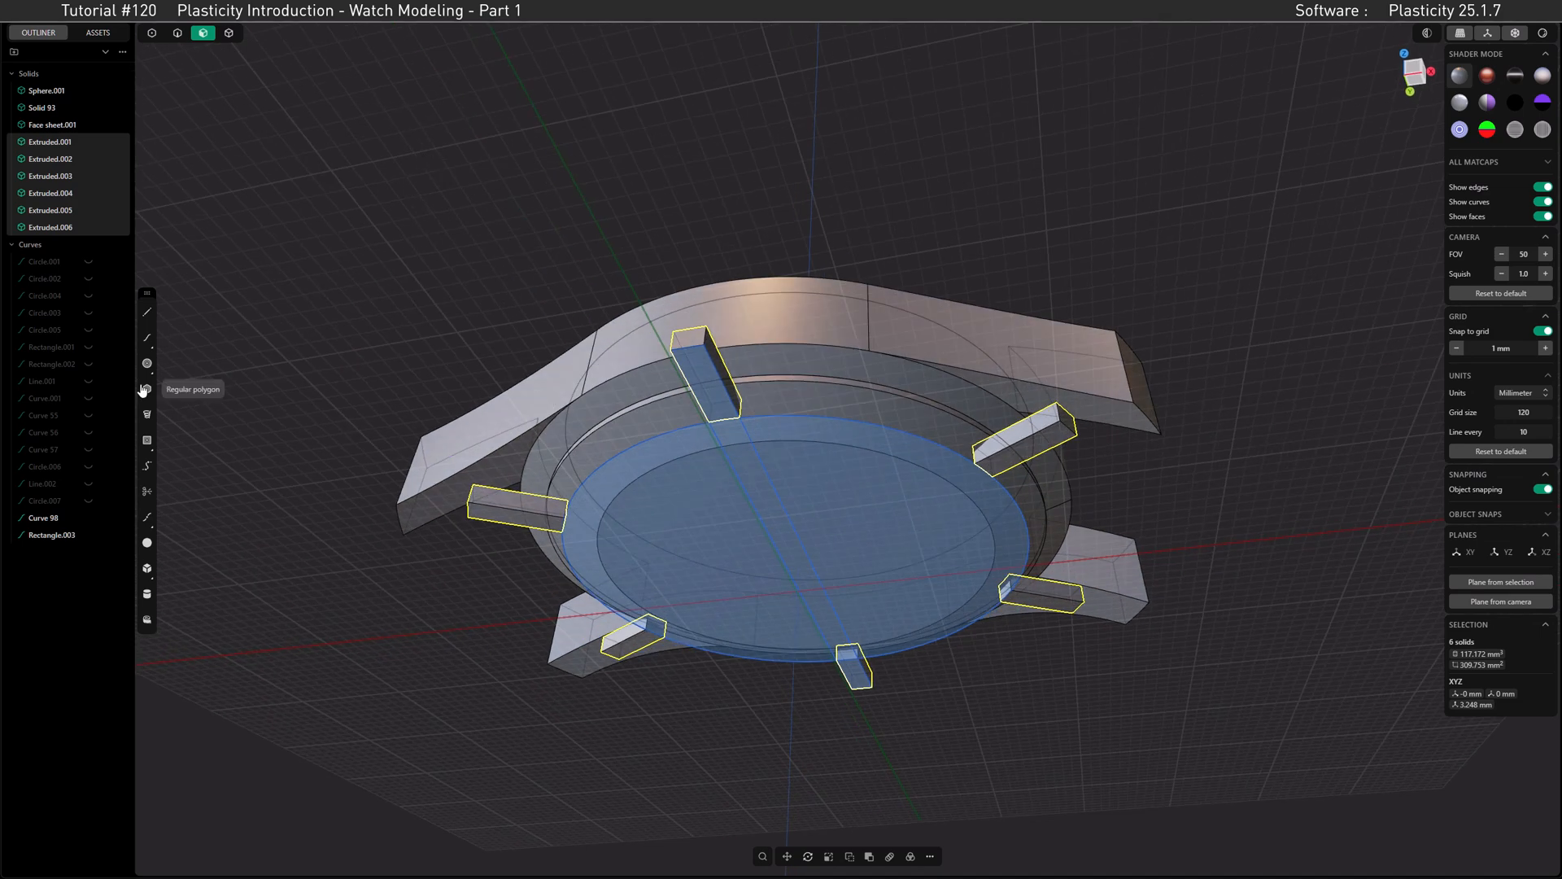
click(89, 535)
click(88, 518)
key(5)
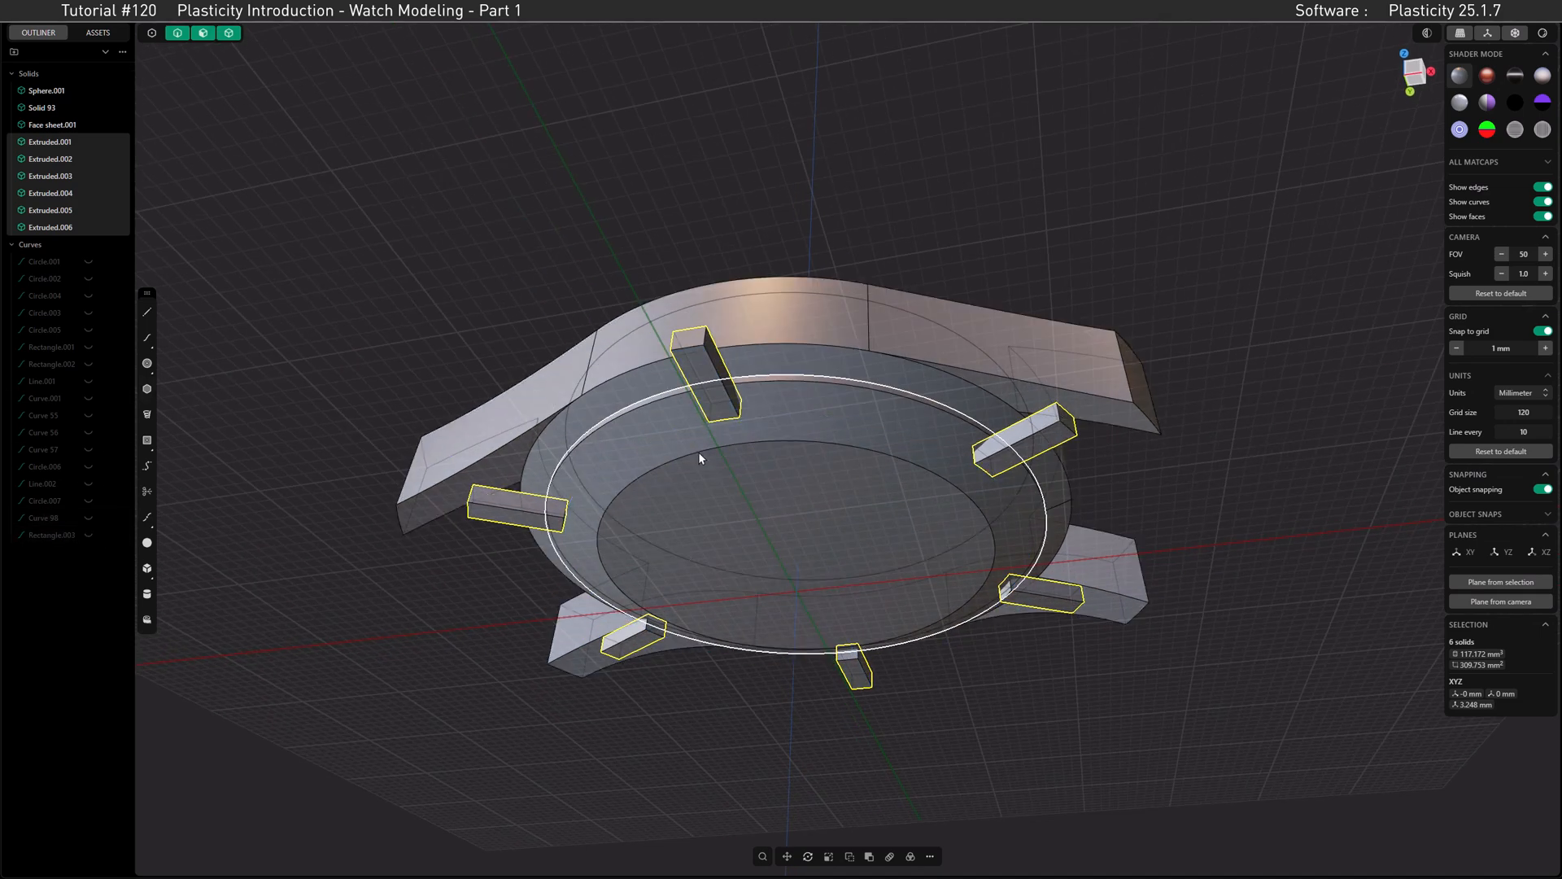
Step: Subtract the six arrayed blocks from the back plate with a Boolean difference to cut notches around its rim
click(698, 428)
shift+click(690, 344)
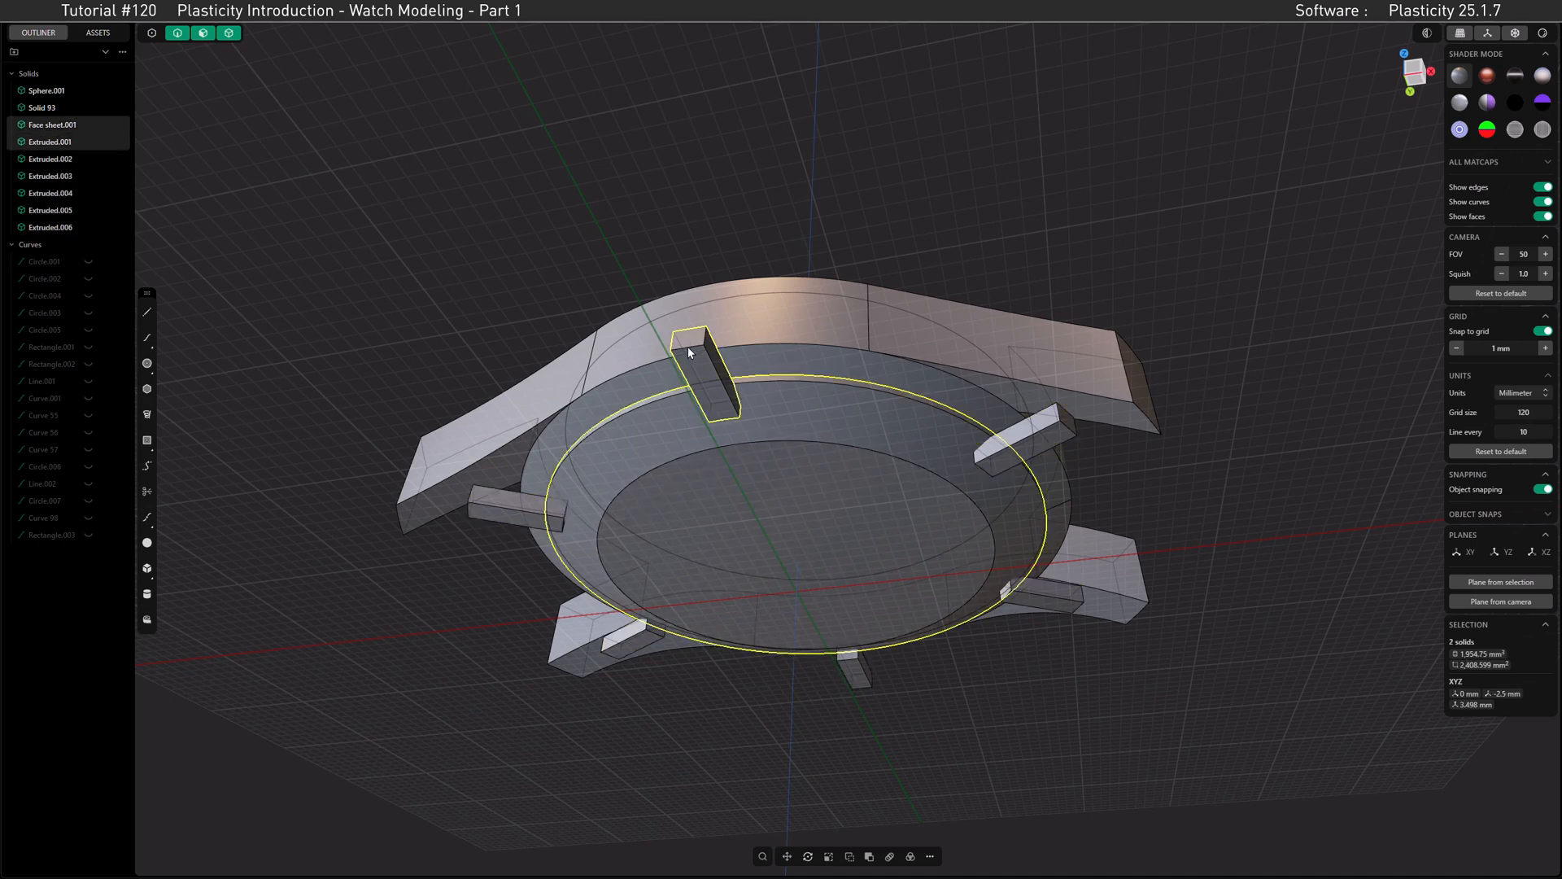
shift+click(516, 505)
shift+click(631, 640)
shift+click(853, 669)
shift+click(1043, 594)
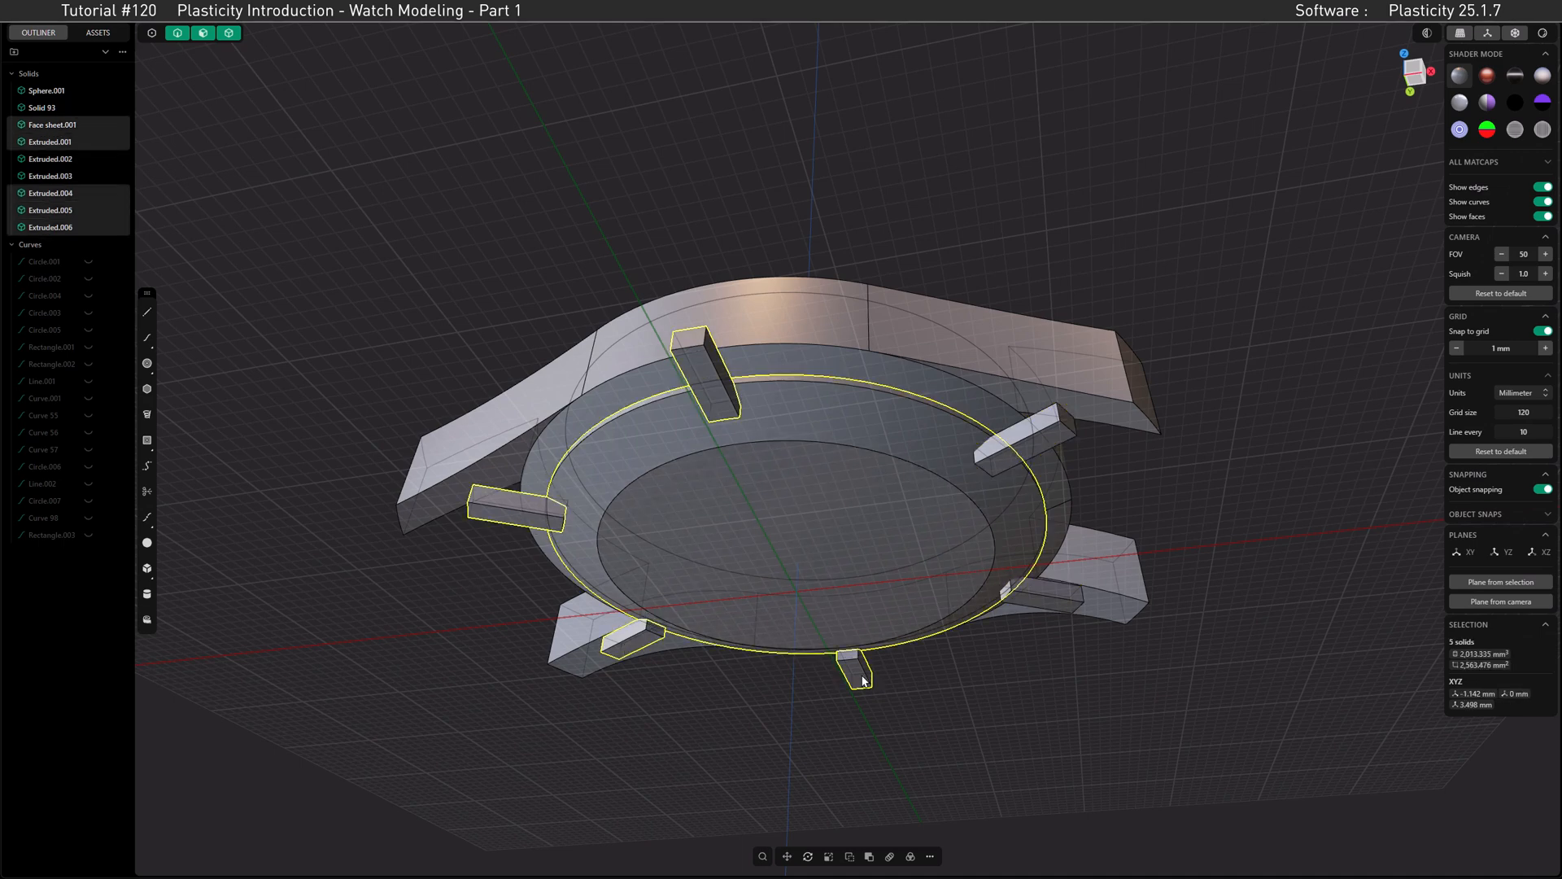
shift+click(1054, 437)
key(q)
key(Return)
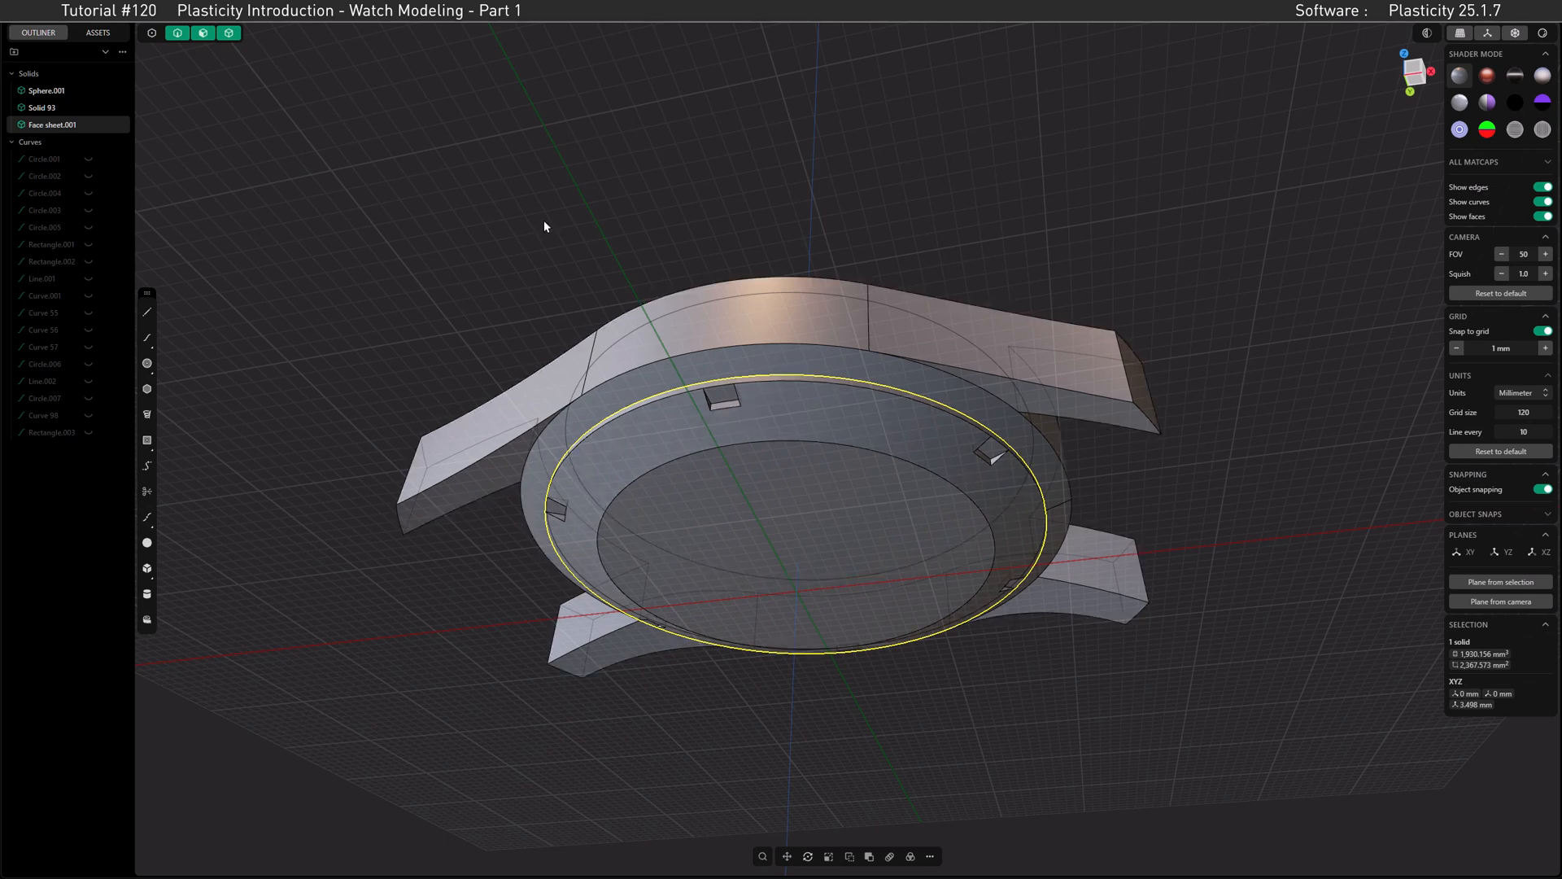
Step: Offset the inner end faces of all six notches by -1.0 mm to lengthen them toward the plate's center
click(204, 34)
click(725, 404)
middle_drag(656, 442, 801, 449)
shift+click(668, 405)
middle_drag(516, 436, 741, 367)
shift+click(692, 404)
shift+click(765, 391)
shift+click(661, 400)
shift+click(718, 385)
scroll(741, 370, up, 5)
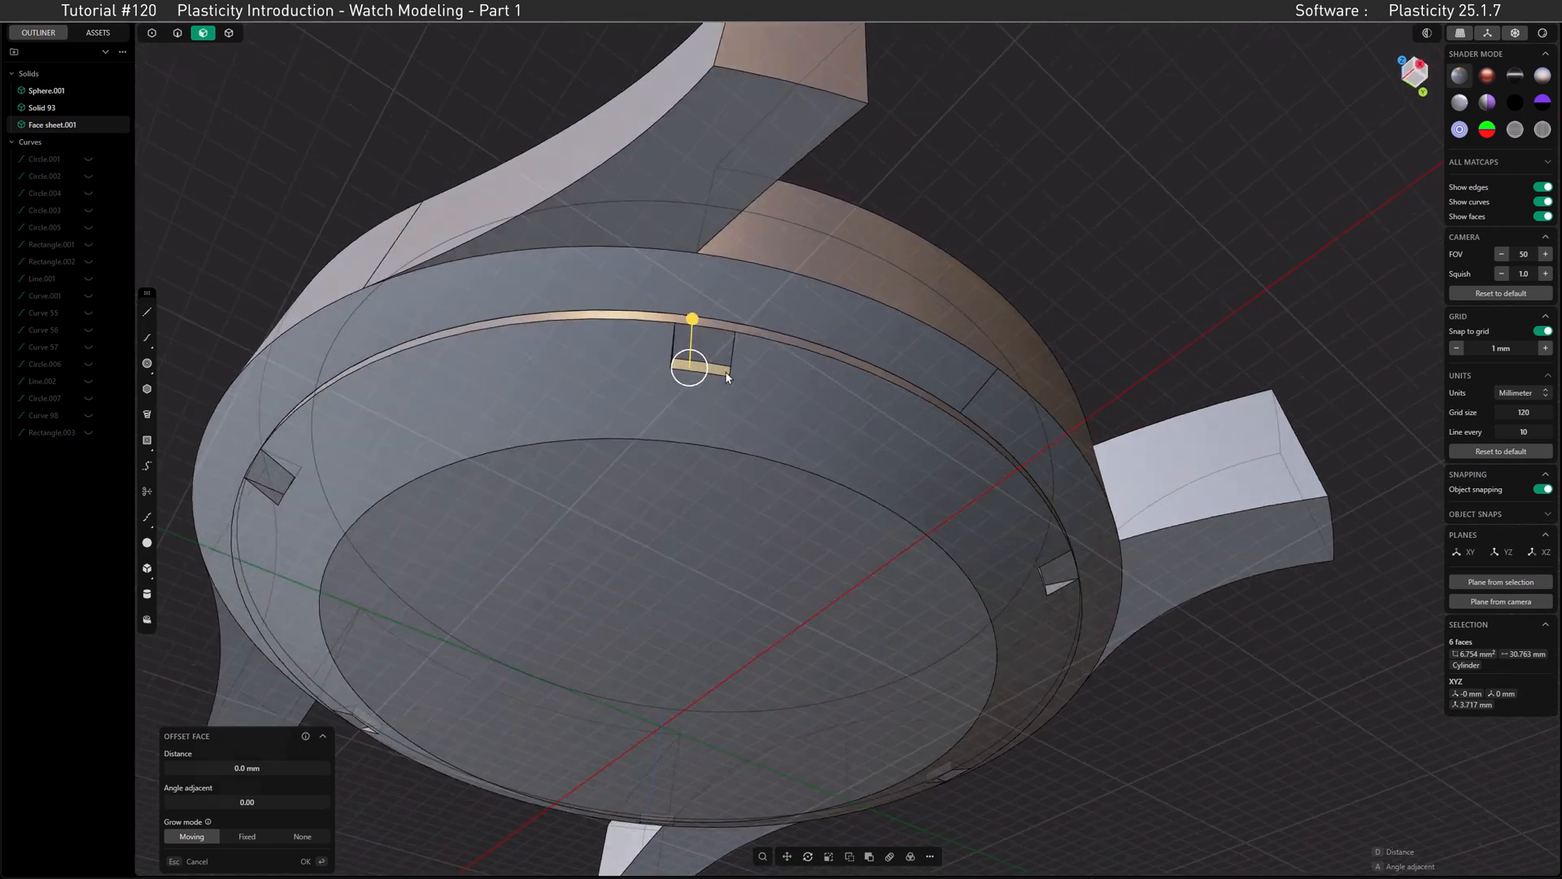
drag(694, 321, 692, 342)
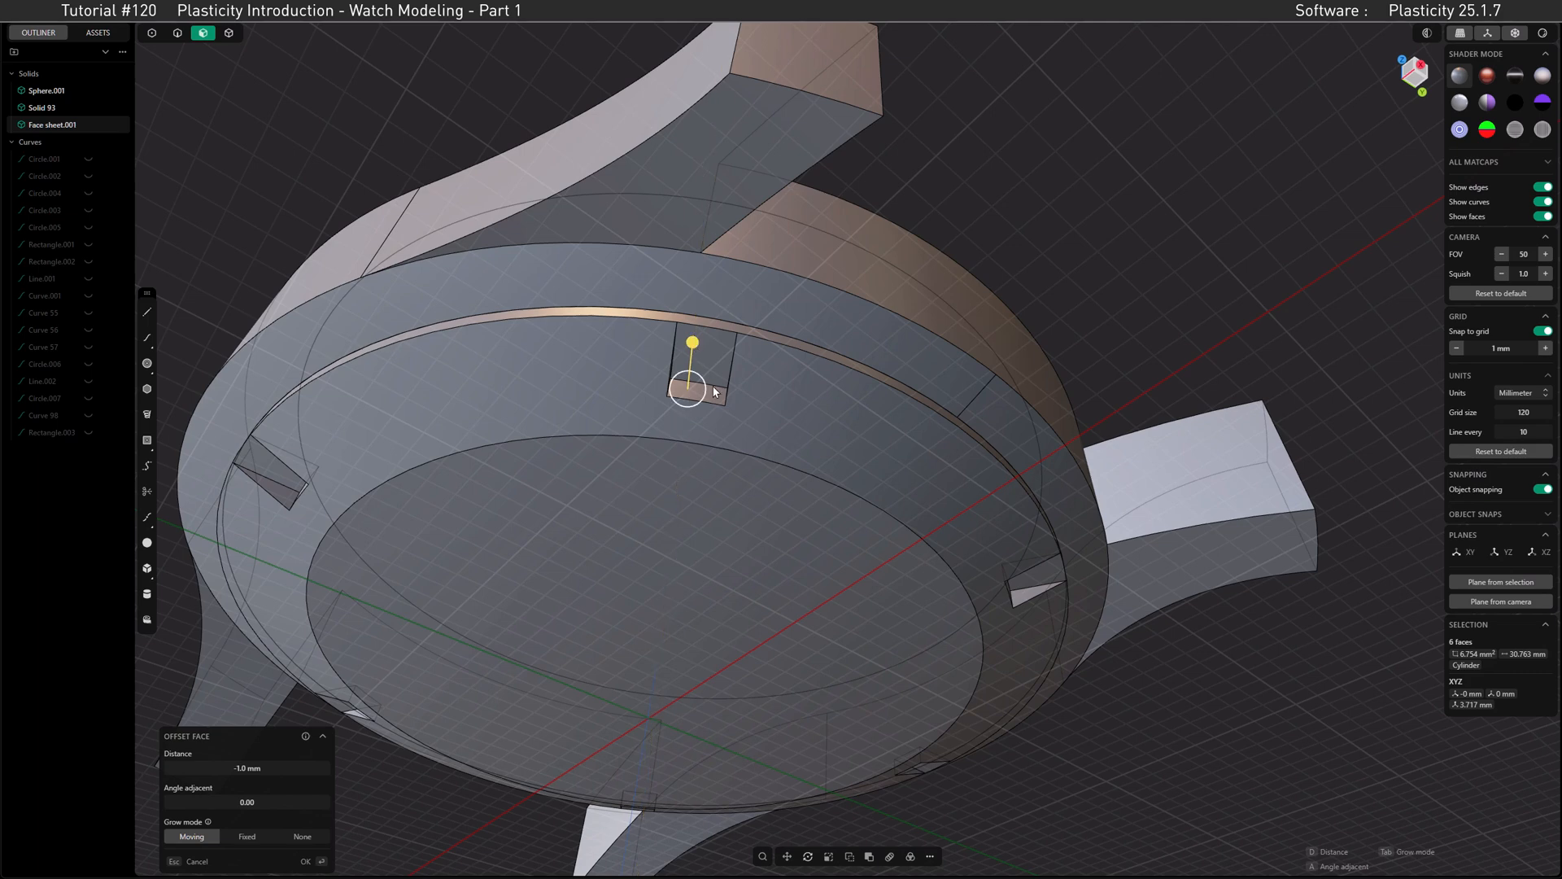
click(324, 861)
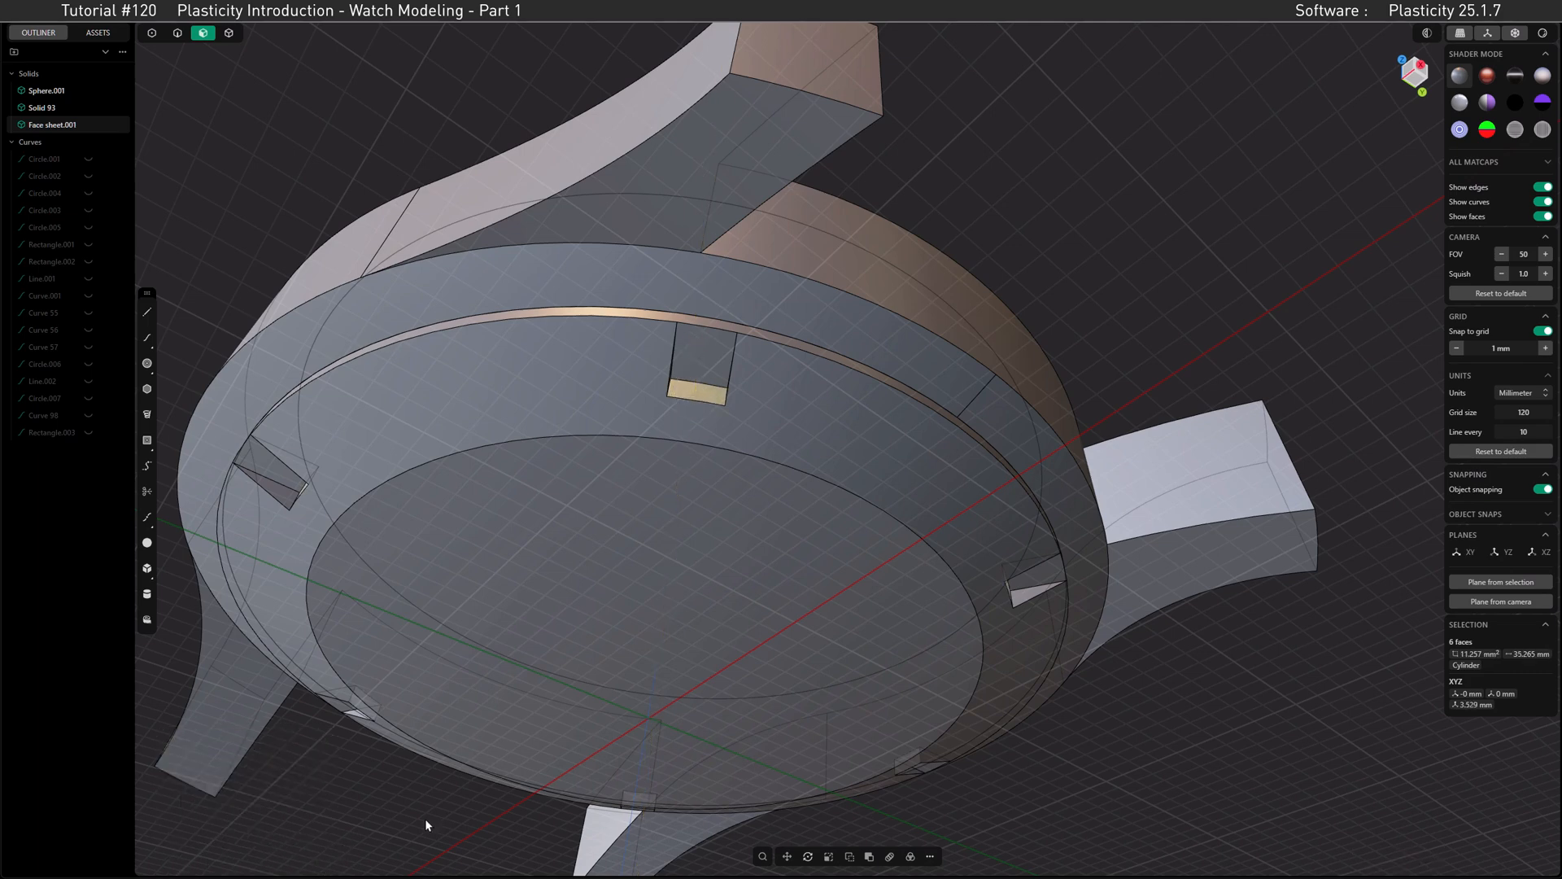
key(Escape)
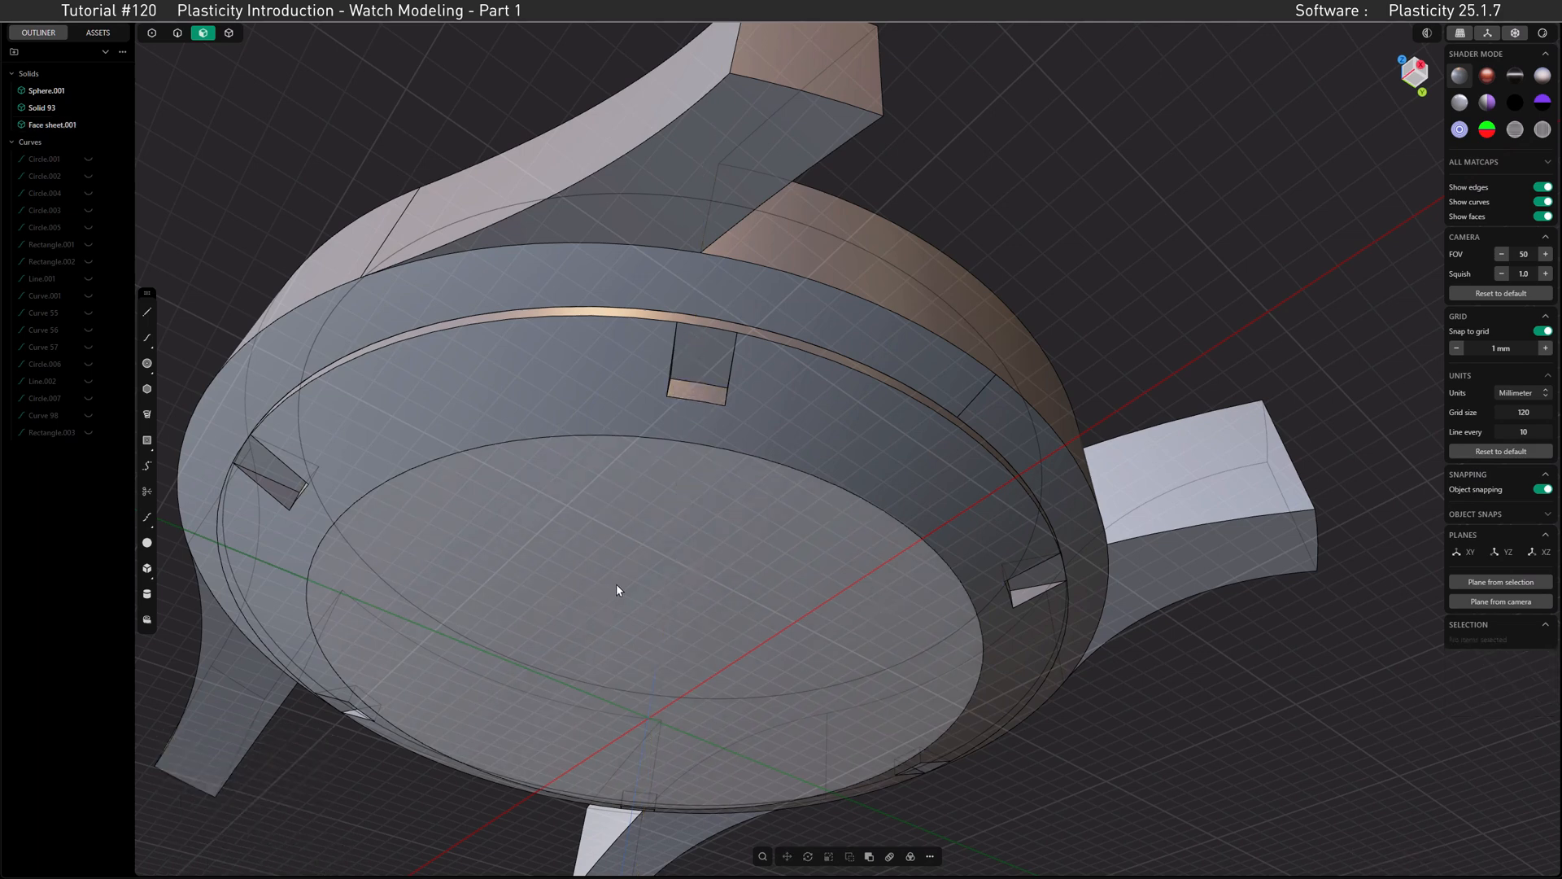
Step: Offset the back plate's central circular face by -0.25 mm, with the grid snap reduced to 0.1 mm
click(694, 534)
key(o)
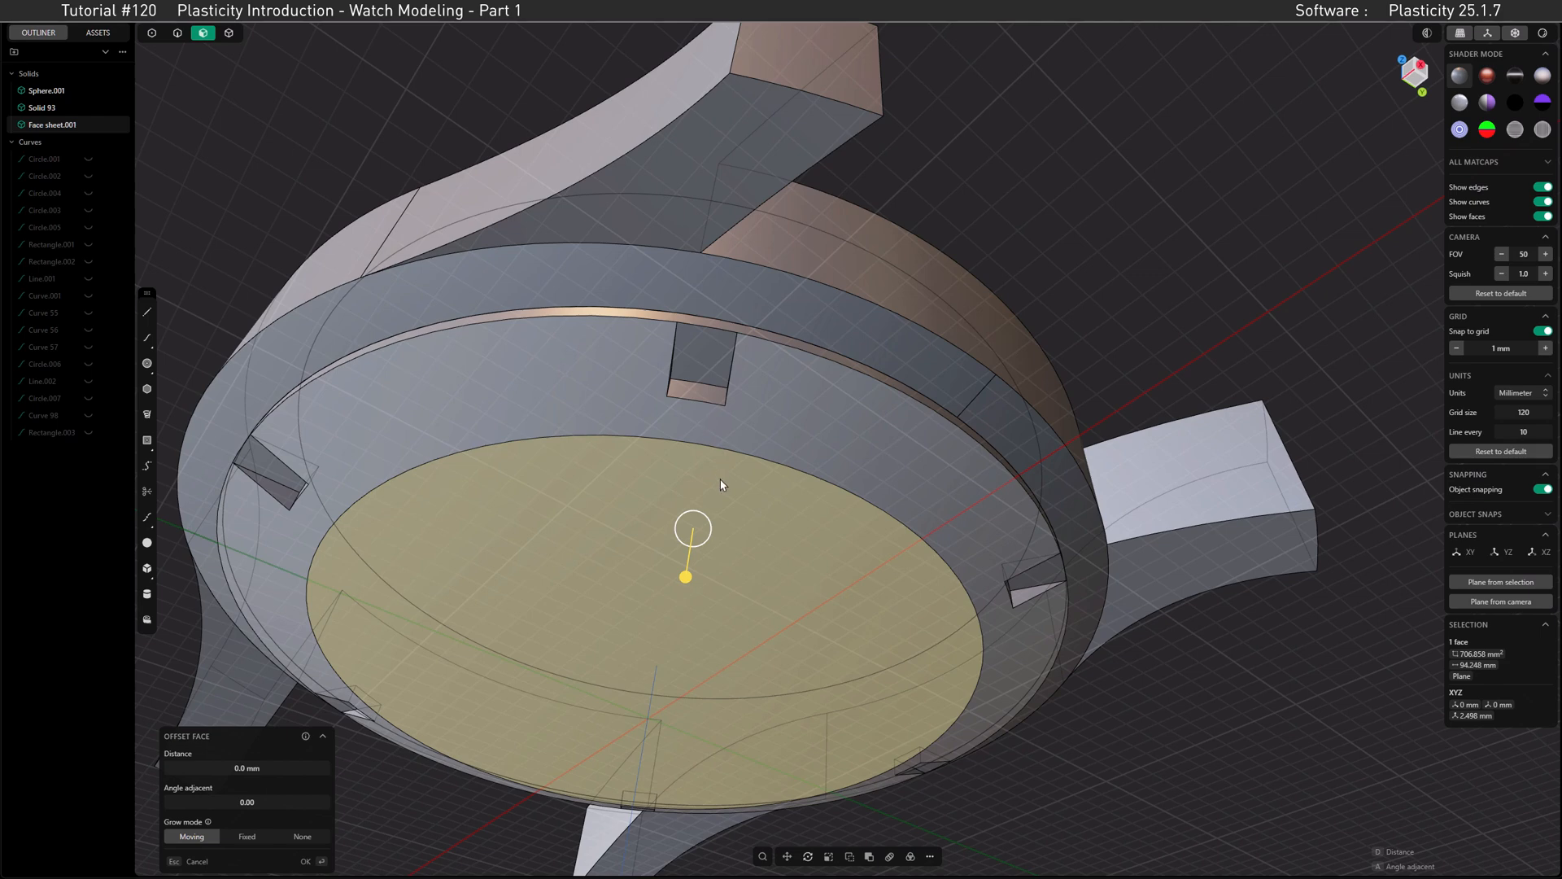
drag(688, 577, 690, 566)
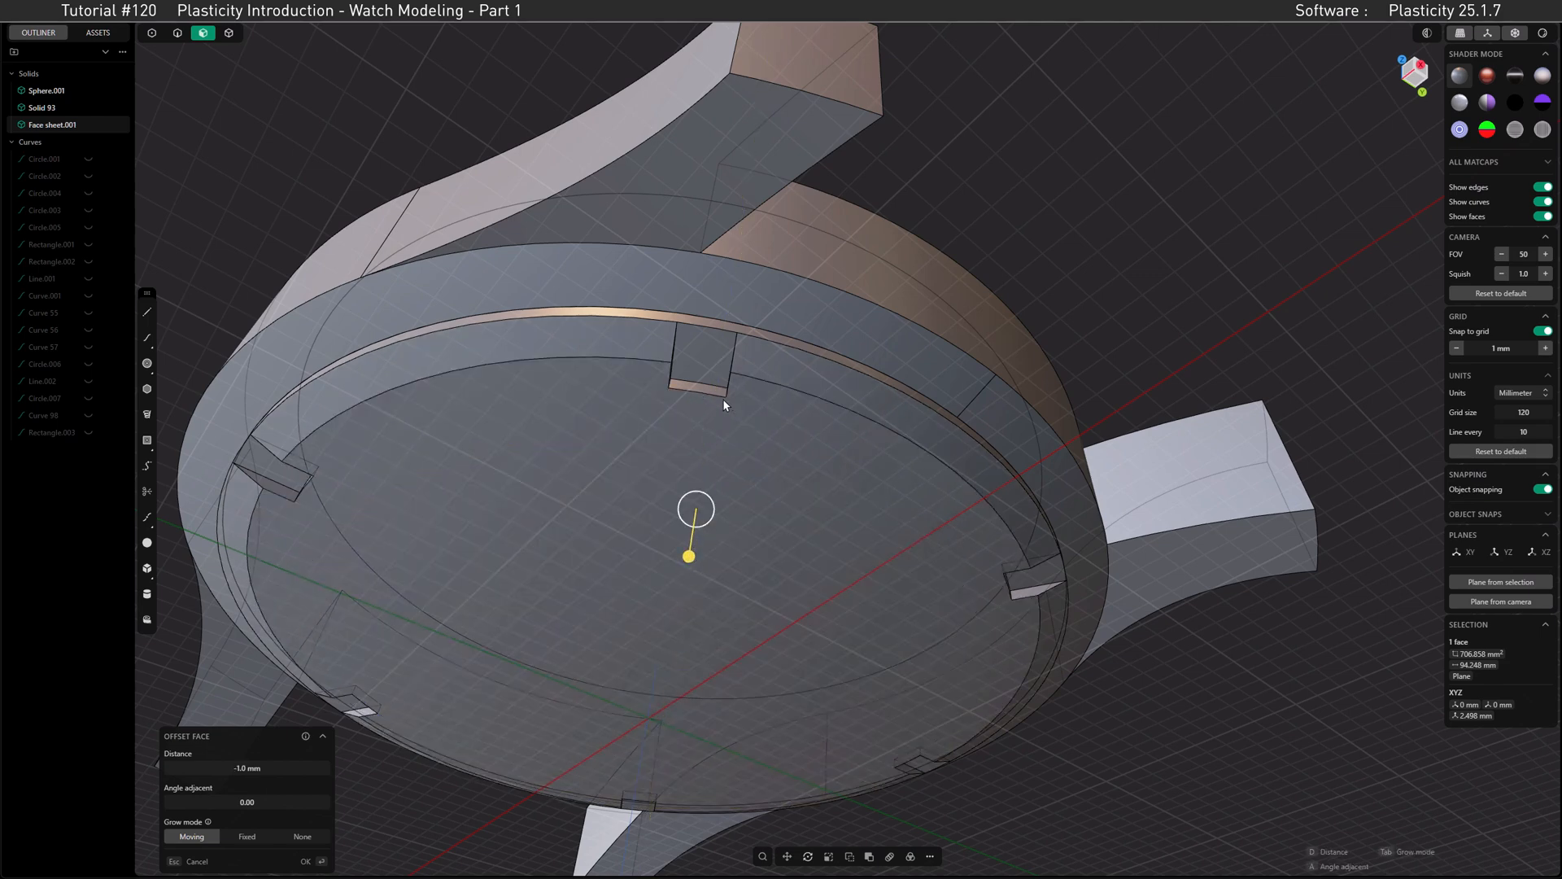
click(1457, 348)
drag(691, 561, 694, 584)
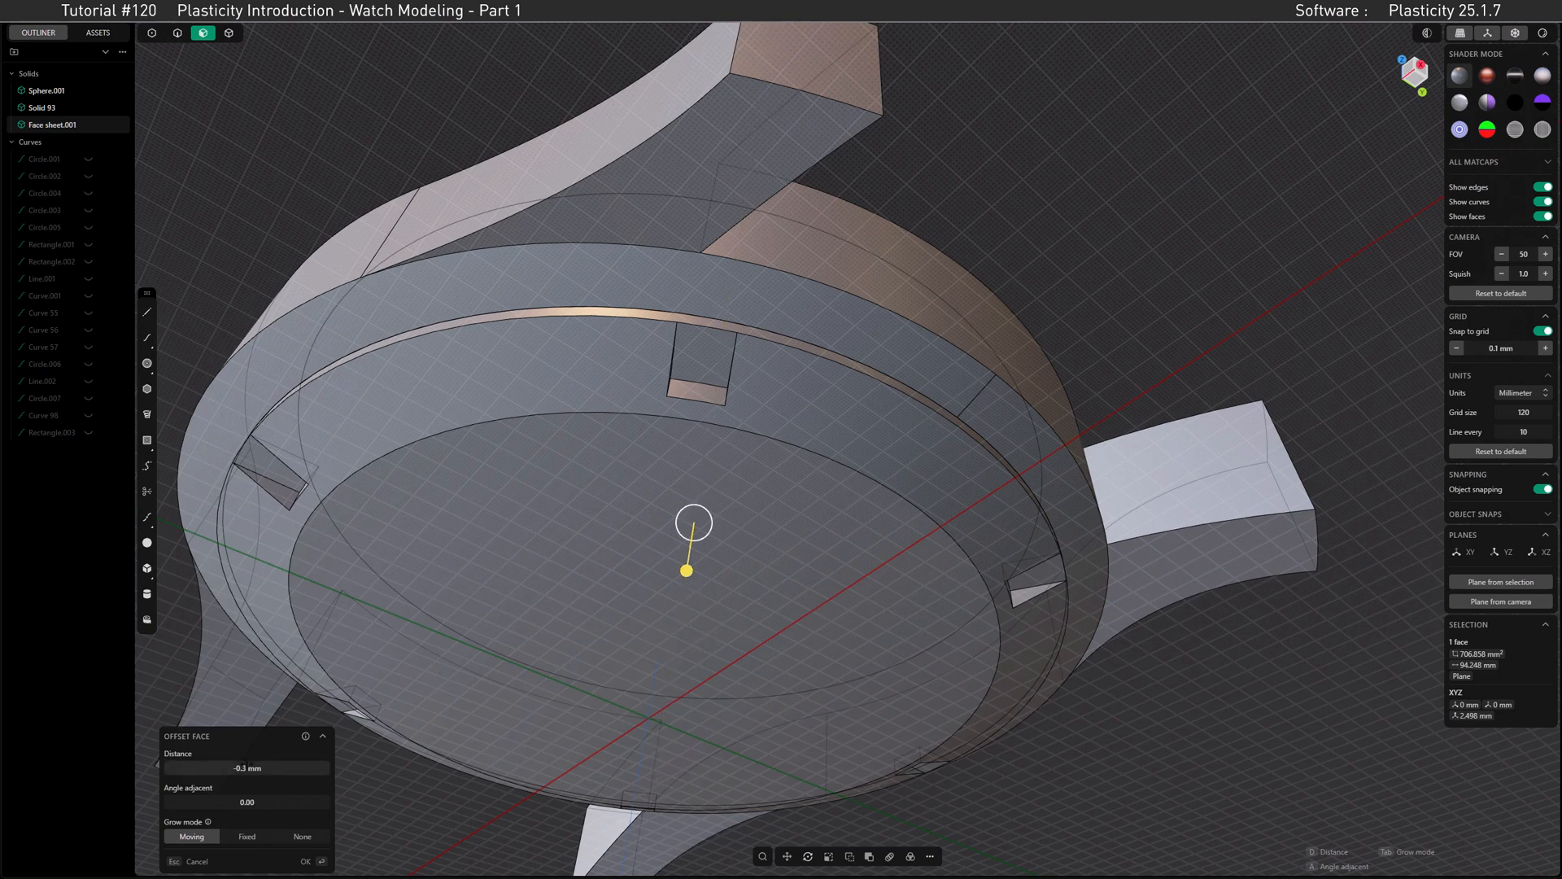
click(246, 772)
click(246, 772)
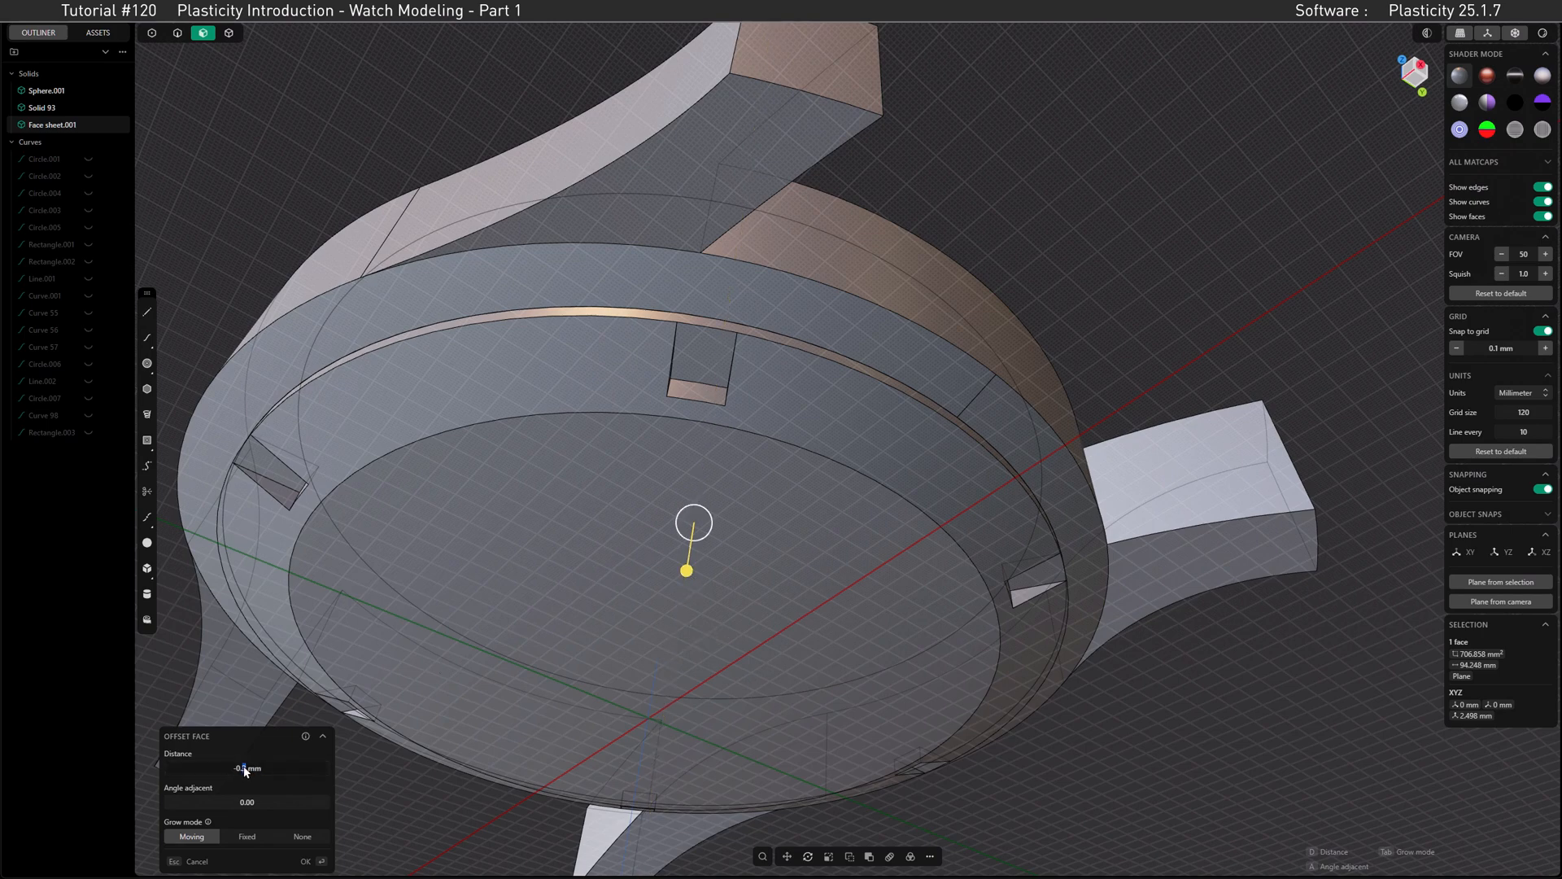
key(BackSpace)
text(25)
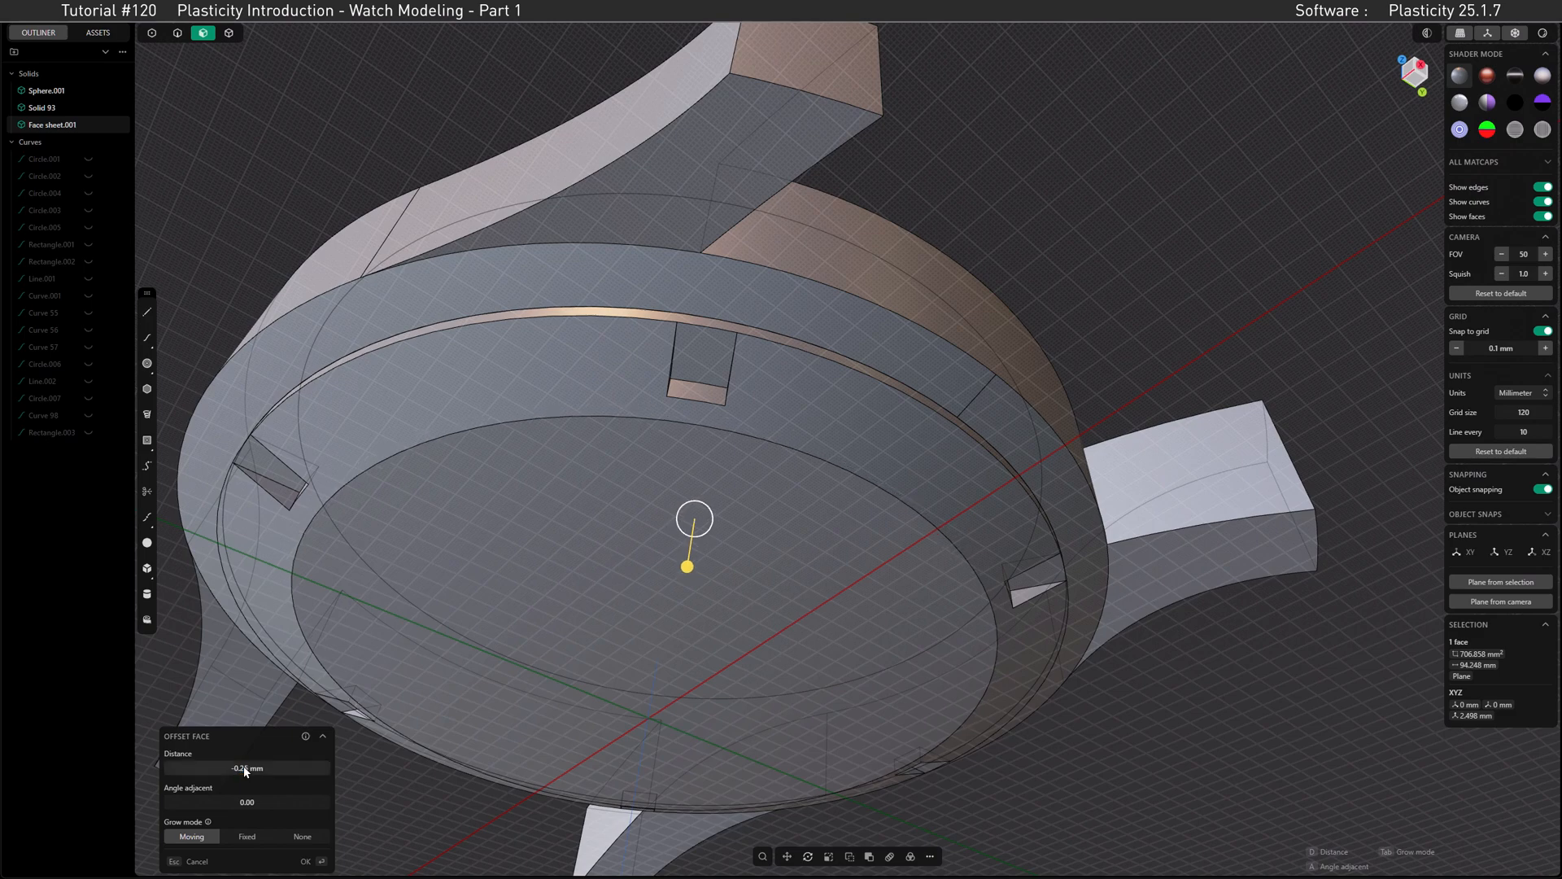
key(Return)
click(309, 861)
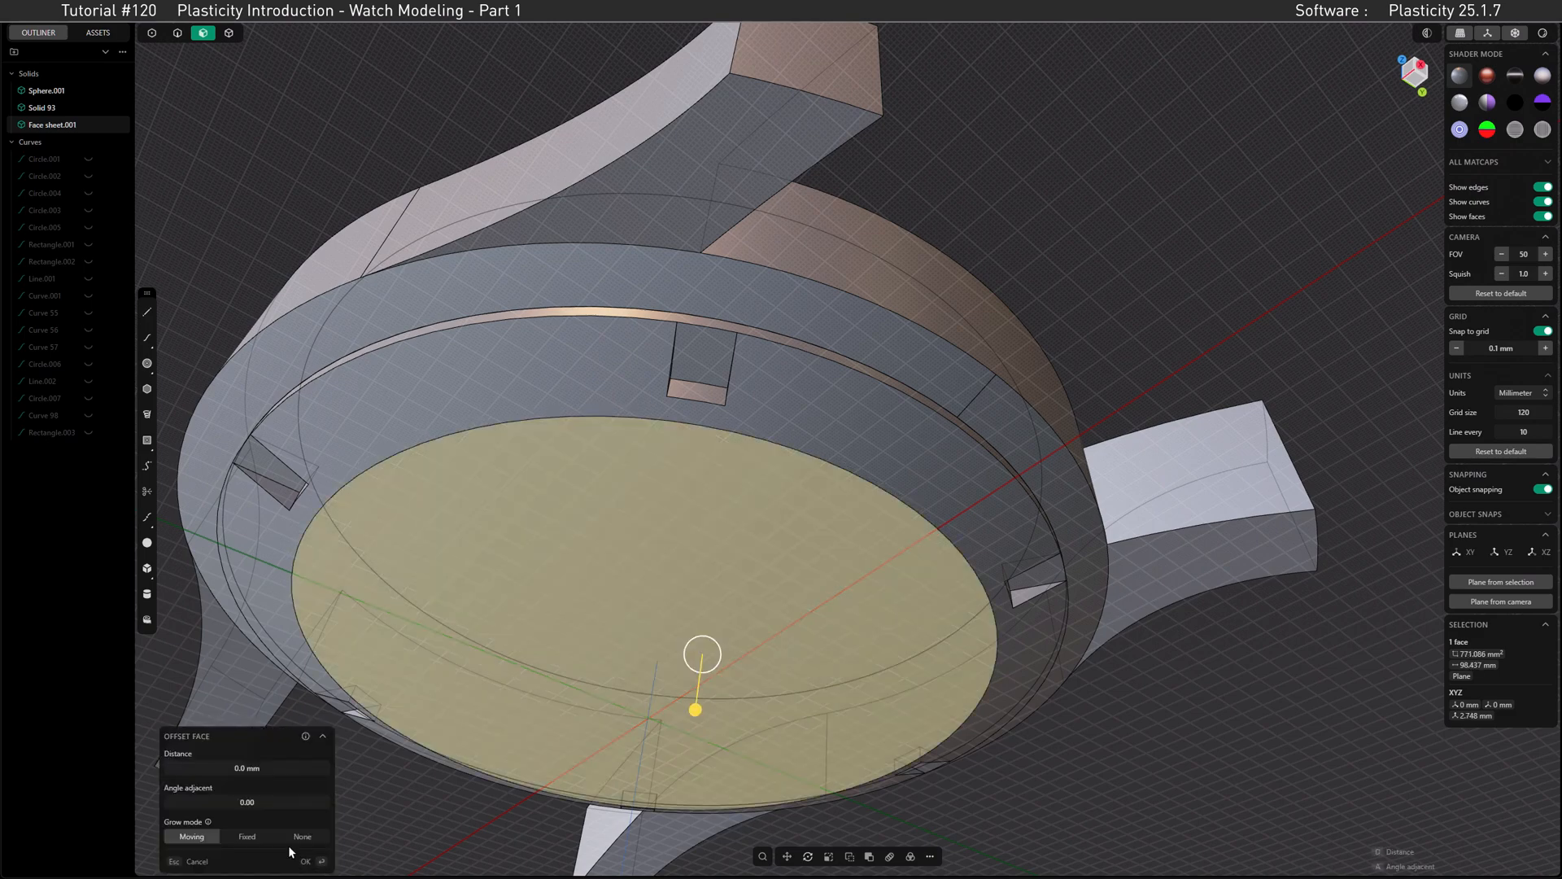
Step: Offset the side walls of the radial notches in the back plate by -0.25 mm
click(275, 488)
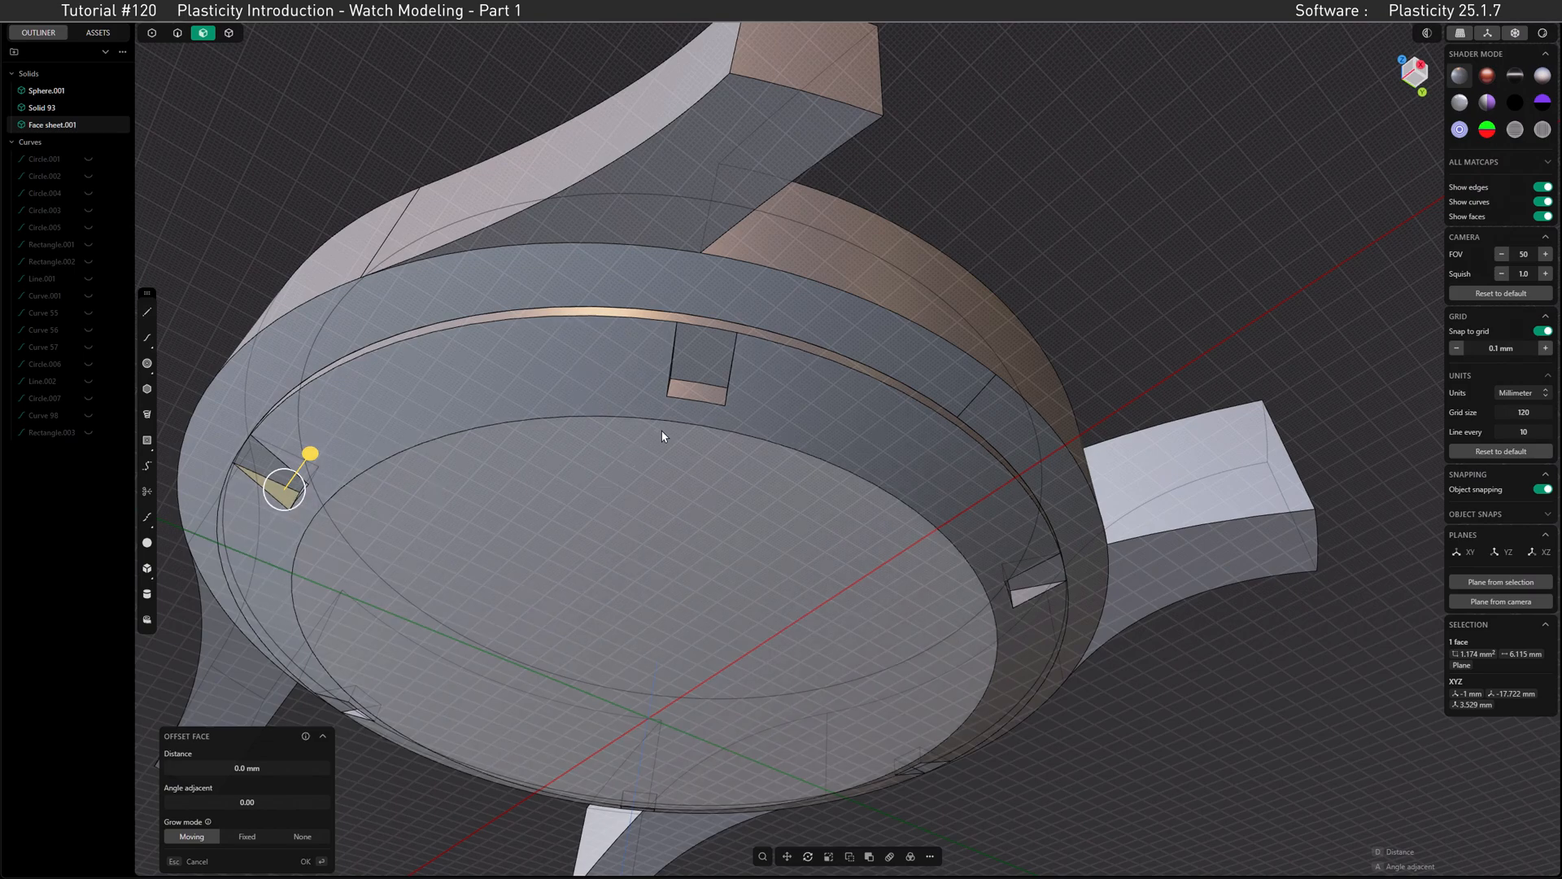
middle_drag(648, 431, 553, 443)
shift+click(646, 385)
middle_drag(947, 337, 745, 412)
shift+click(818, 421)
middle_drag(919, 440, 828, 466)
shift+click(952, 495)
middle_drag(988, 480, 838, 436)
shift+click(944, 396)
middle_drag(1057, 384, 879, 387)
shift+click(976, 370)
shift+click(825, 389)
middle_drag(757, 375, 636, 332)
shift+click(895, 337)
shift+click(697, 257)
shift+click(648, 322)
shift+click(703, 291)
click(238, 770)
text(-0.25)
key(Return)
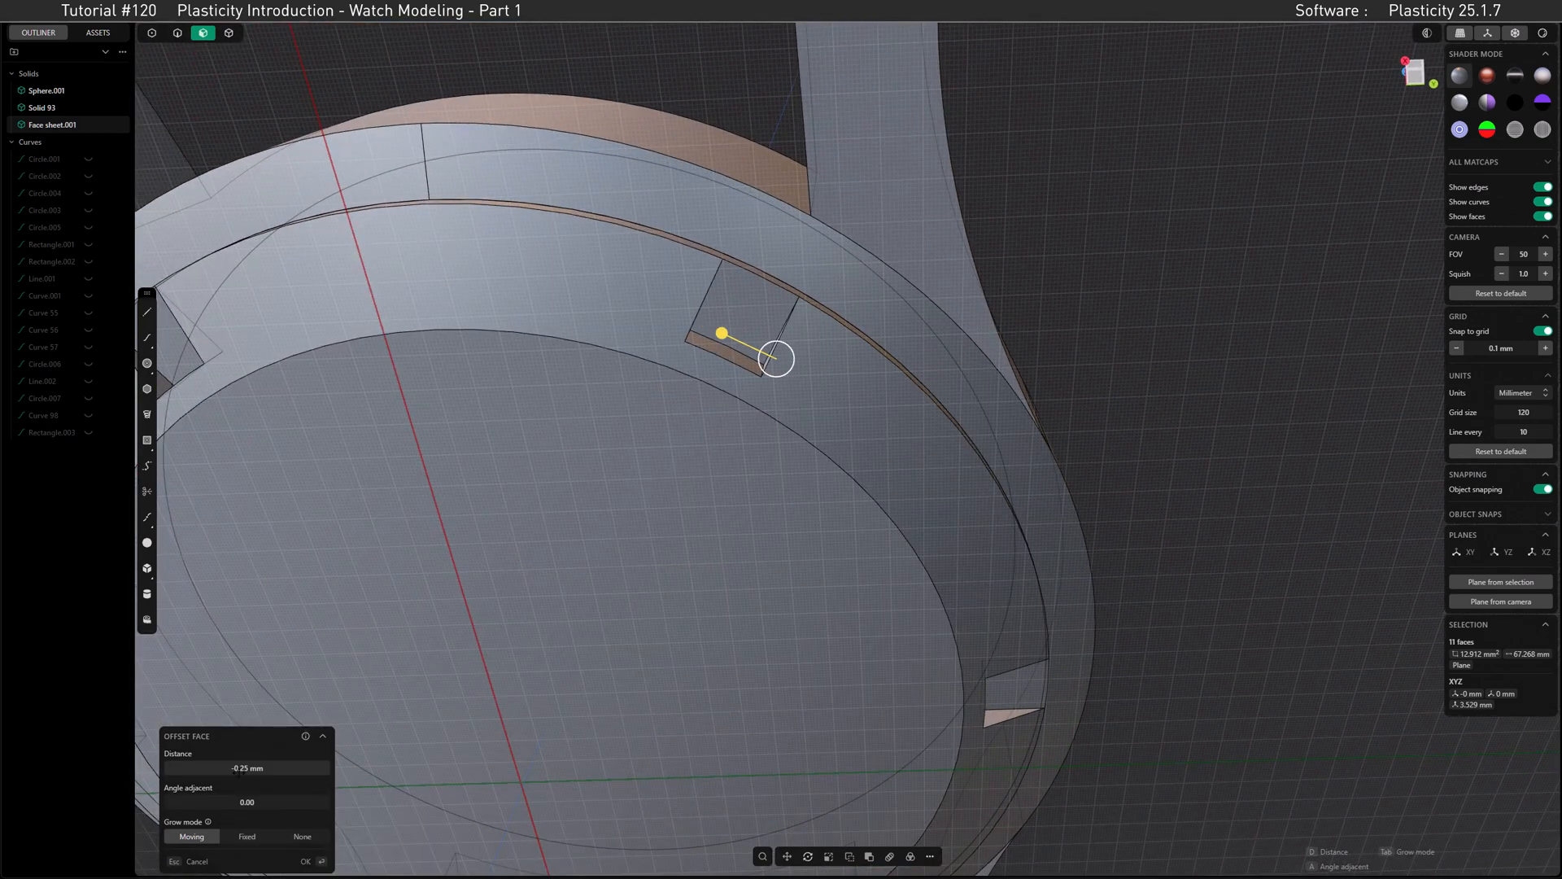
right_click(682, 498)
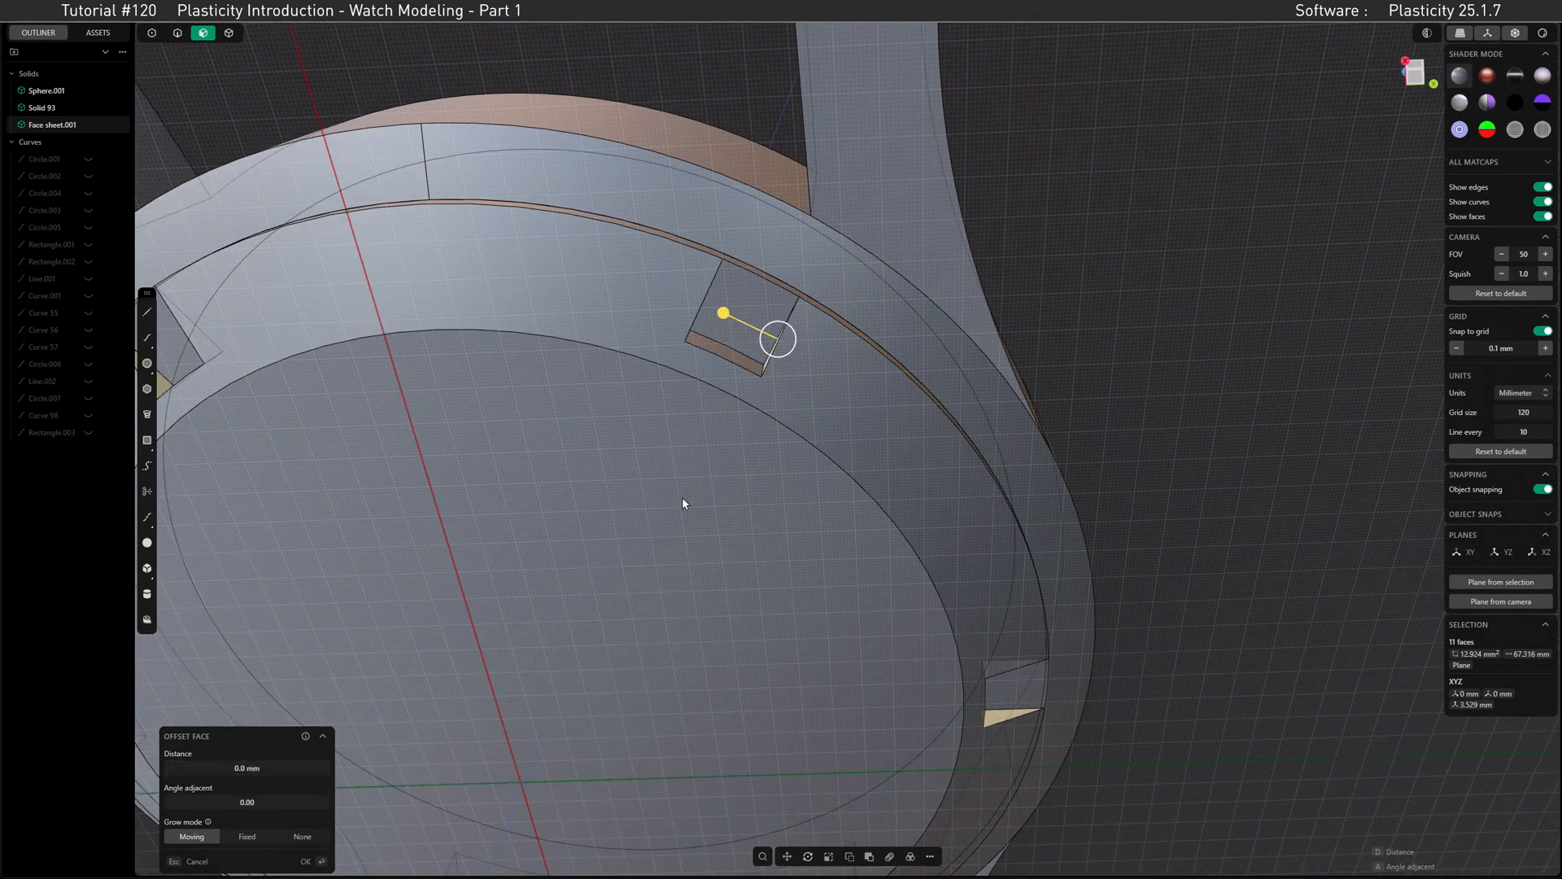
key(Escape)
Step: Switch to the top view and make only edges and solids selectable
scroll(741, 407, down, 4)
middle_drag(741, 407, 687, 344)
shift+middle_drag(594, 554, 646, 471)
scroll(672, 434, down, 2)
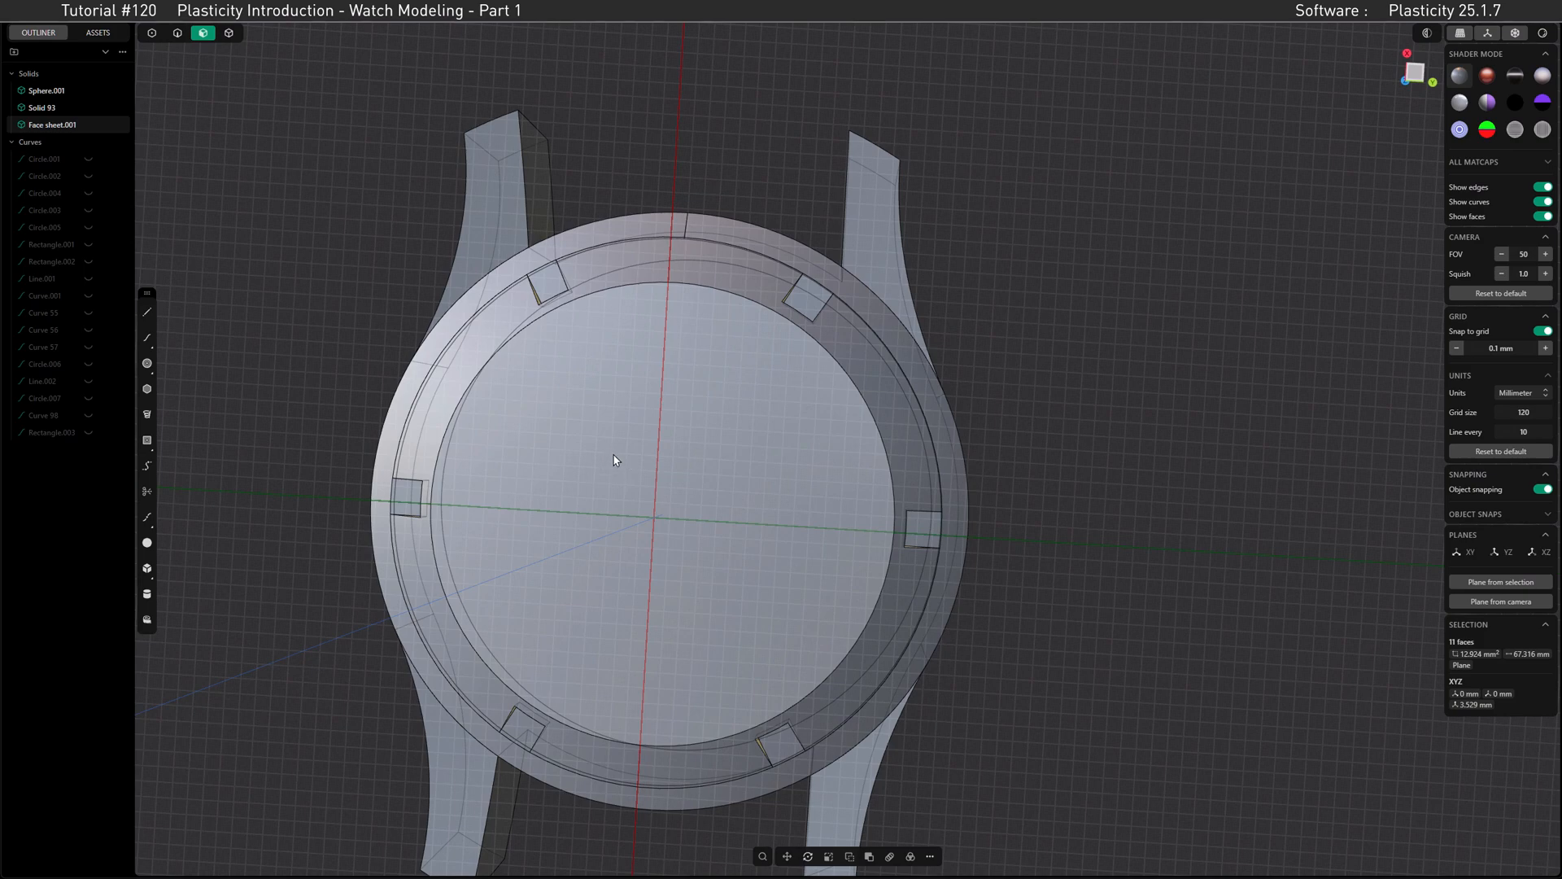
middle_drag(784, 401, 698, 447)
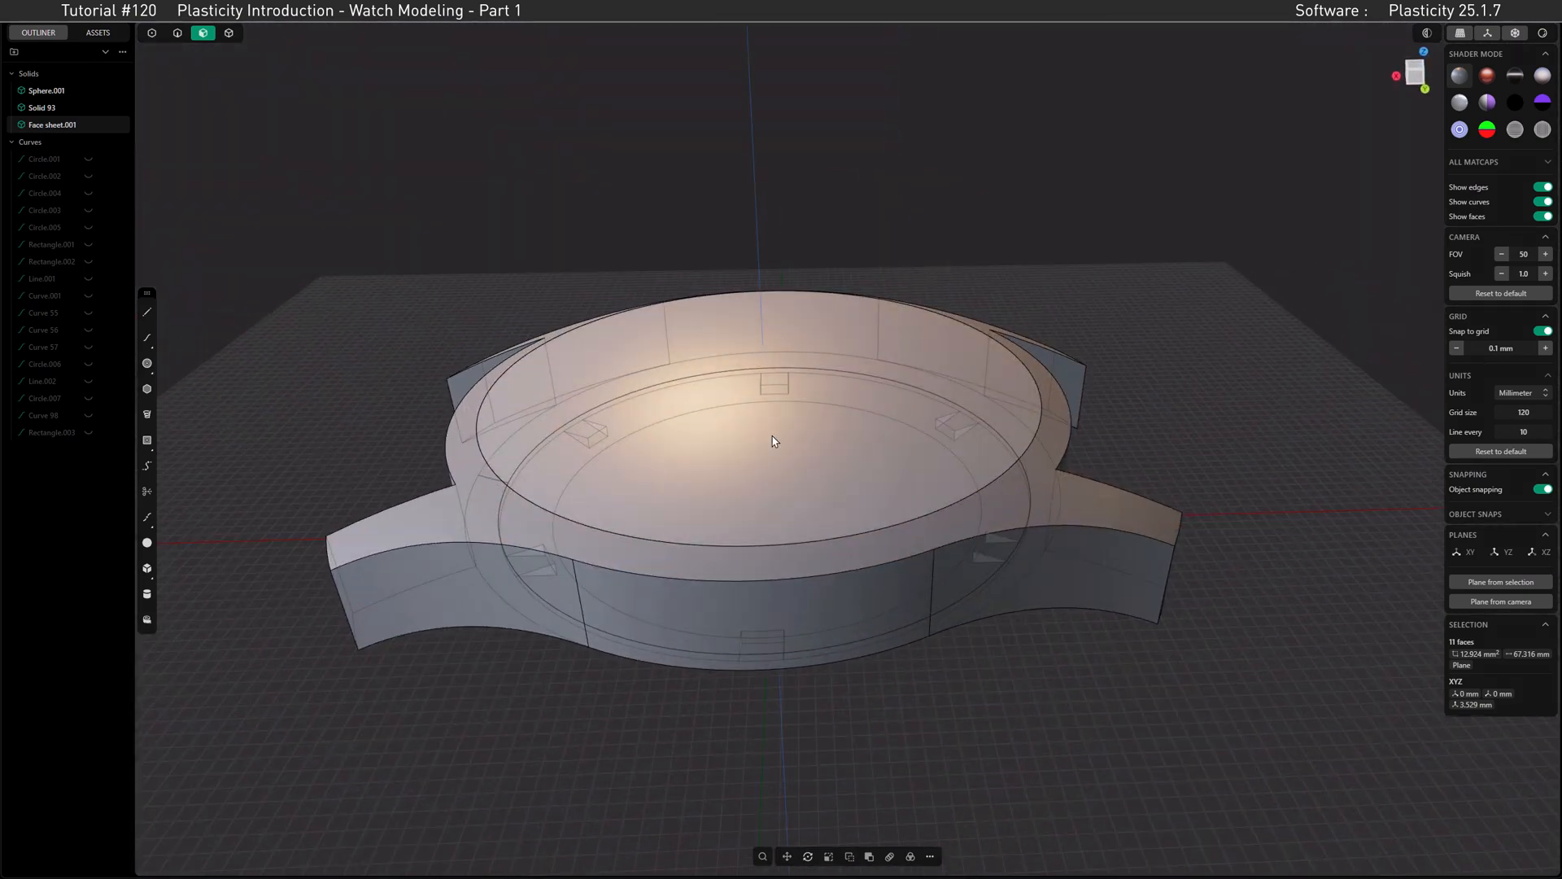
click(1413, 75)
key(o)
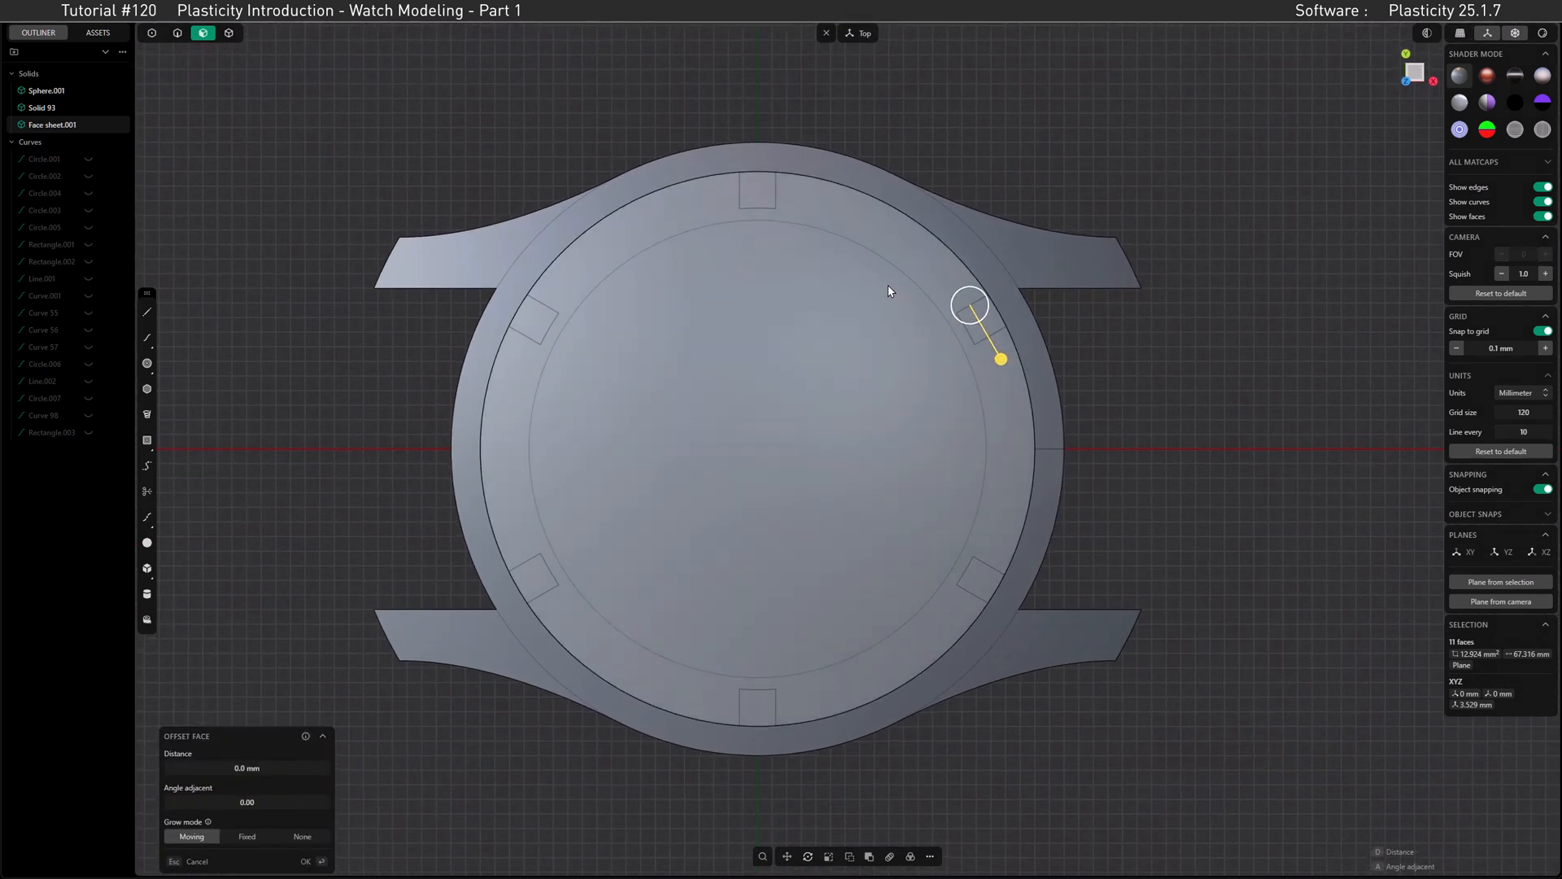
click(177, 33)
click(234, 37)
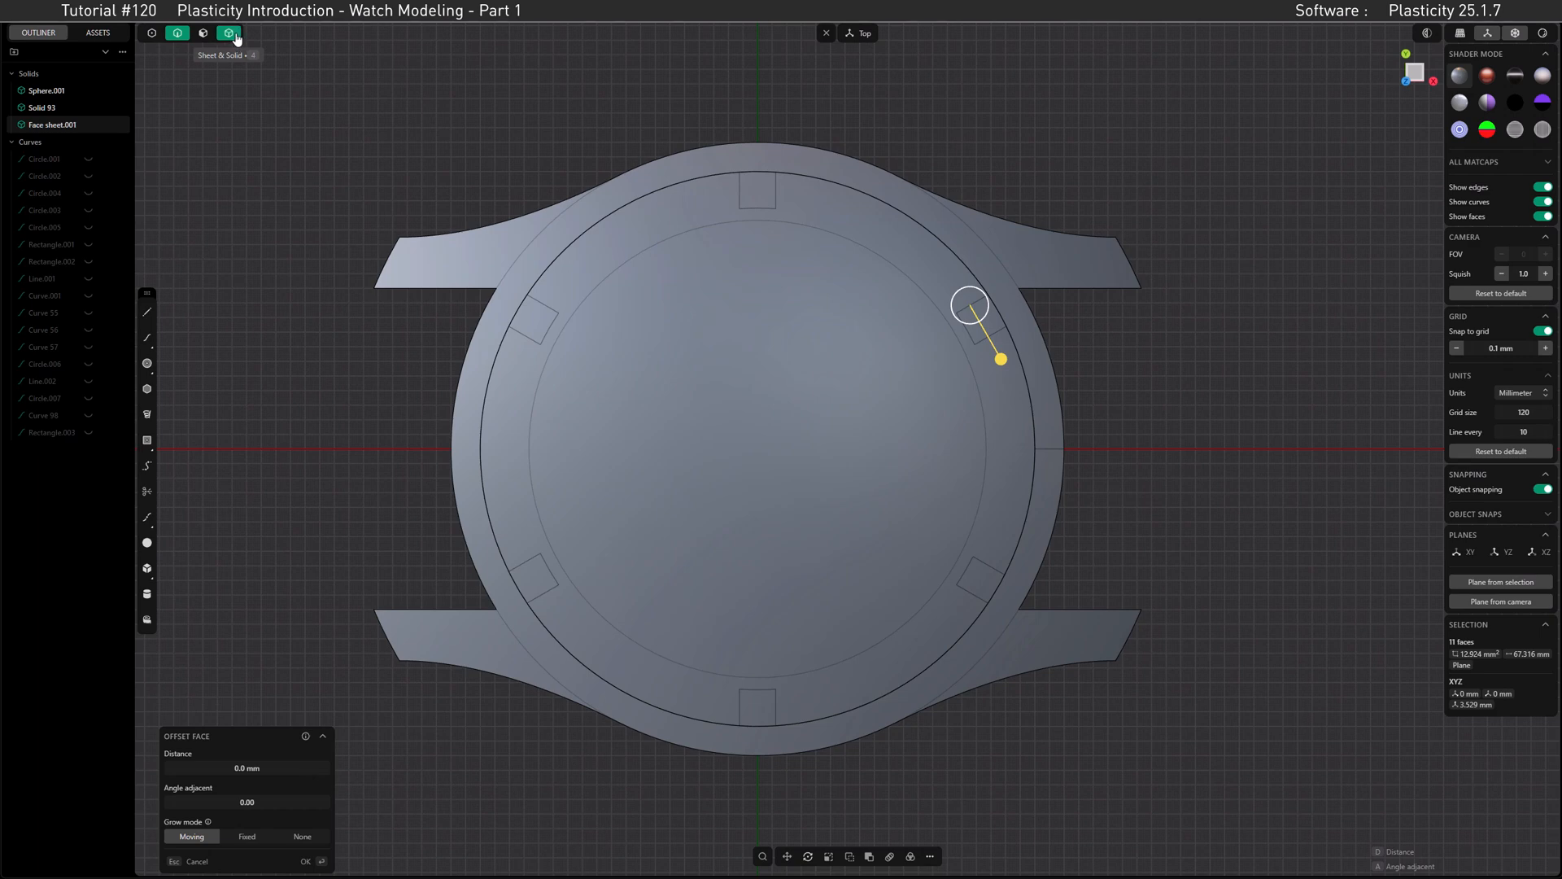
Step: Select the hidden Circle.002 curve and cut the case body with it to split off an inner ring
click(56, 177)
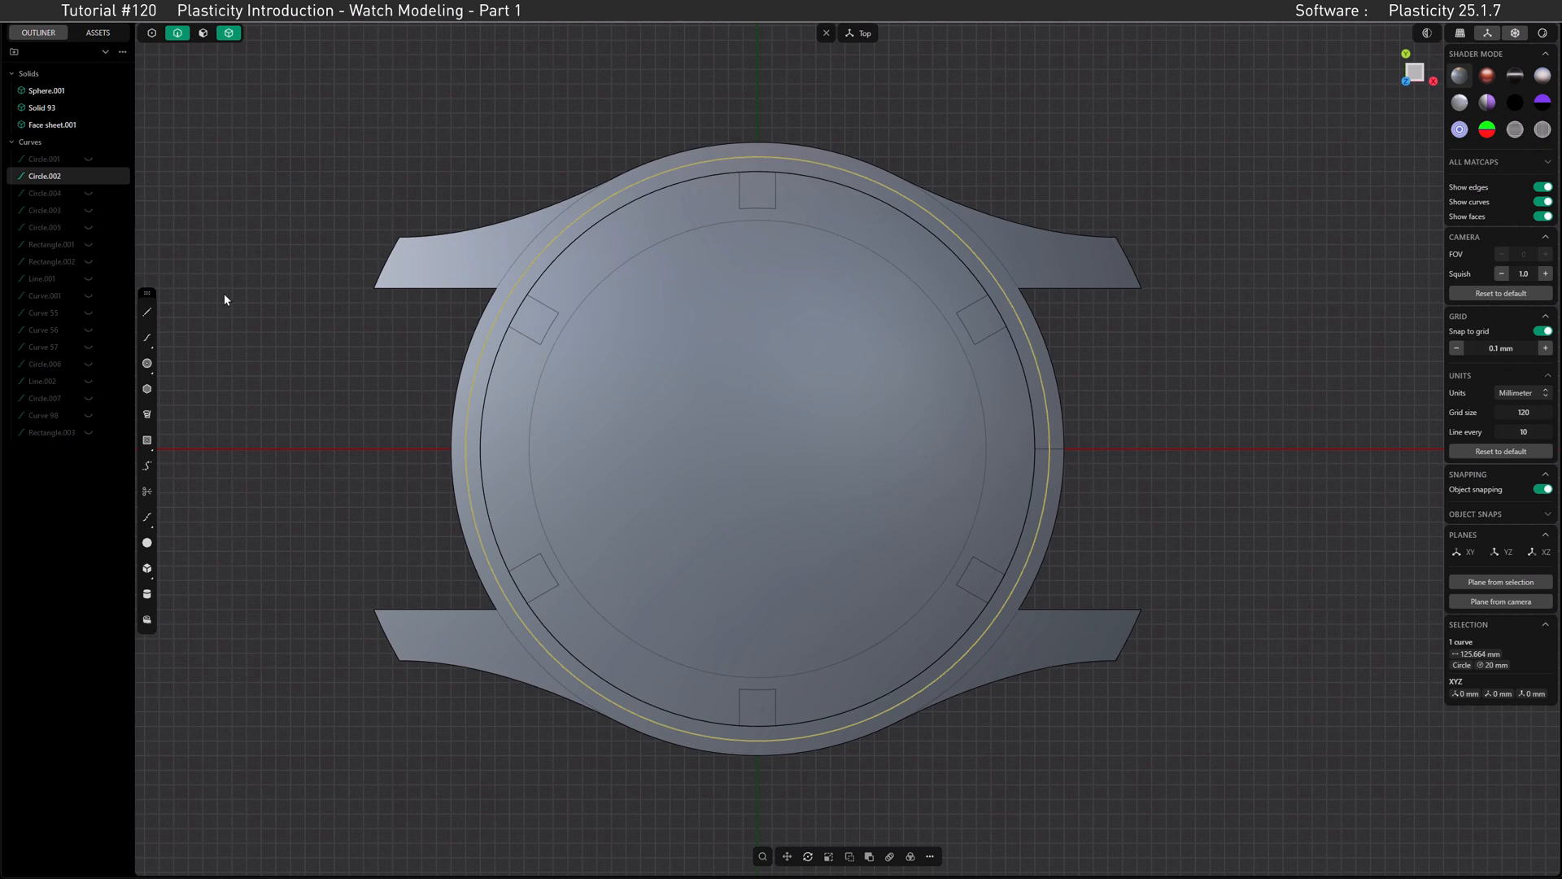
click(455, 271)
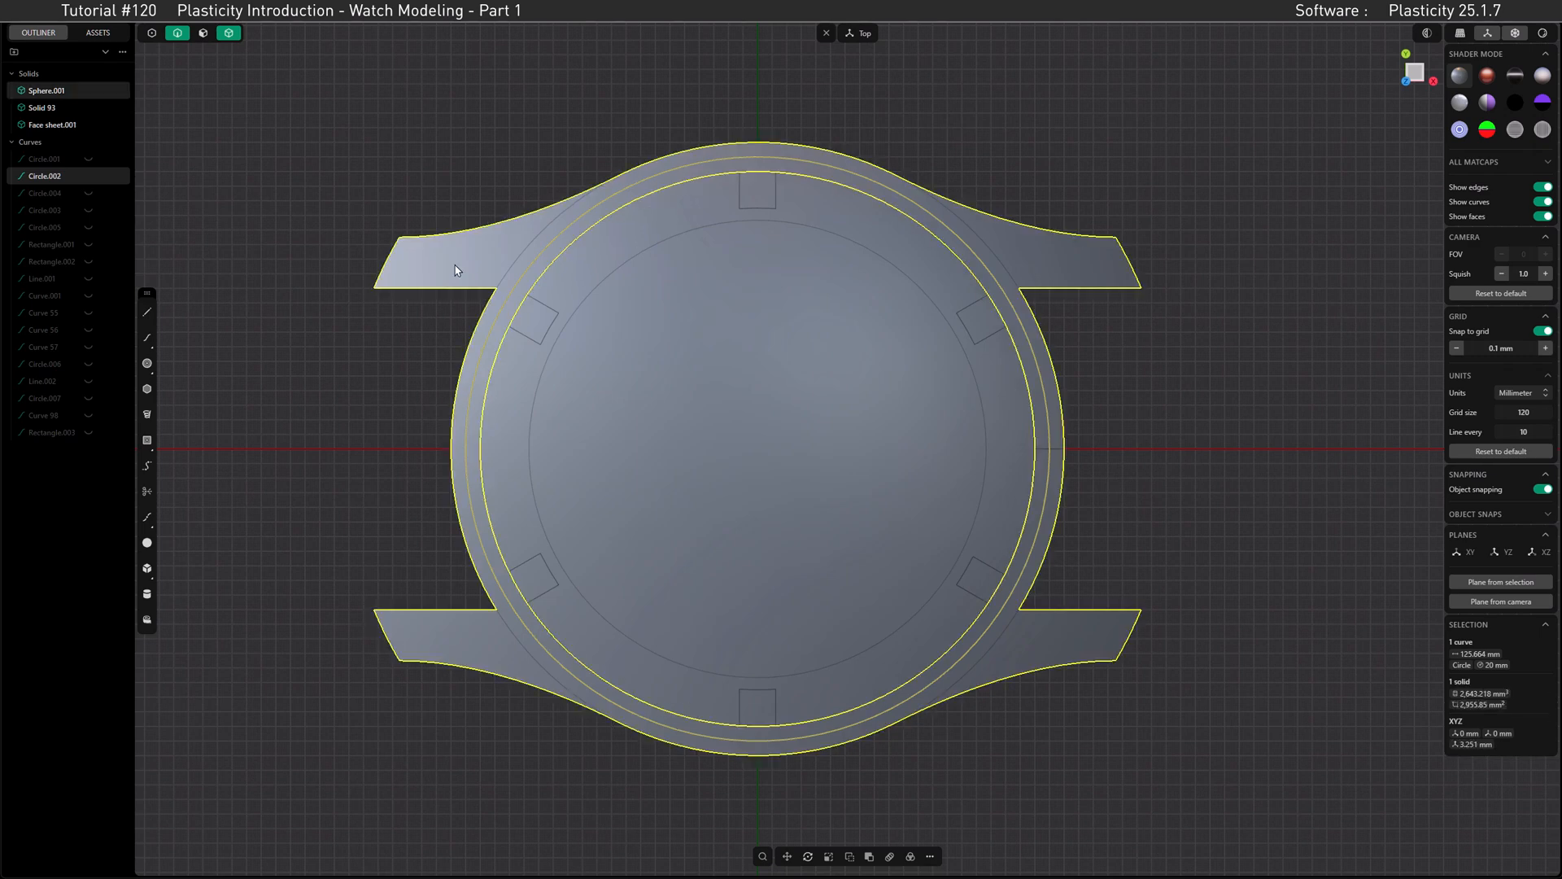
key(c)
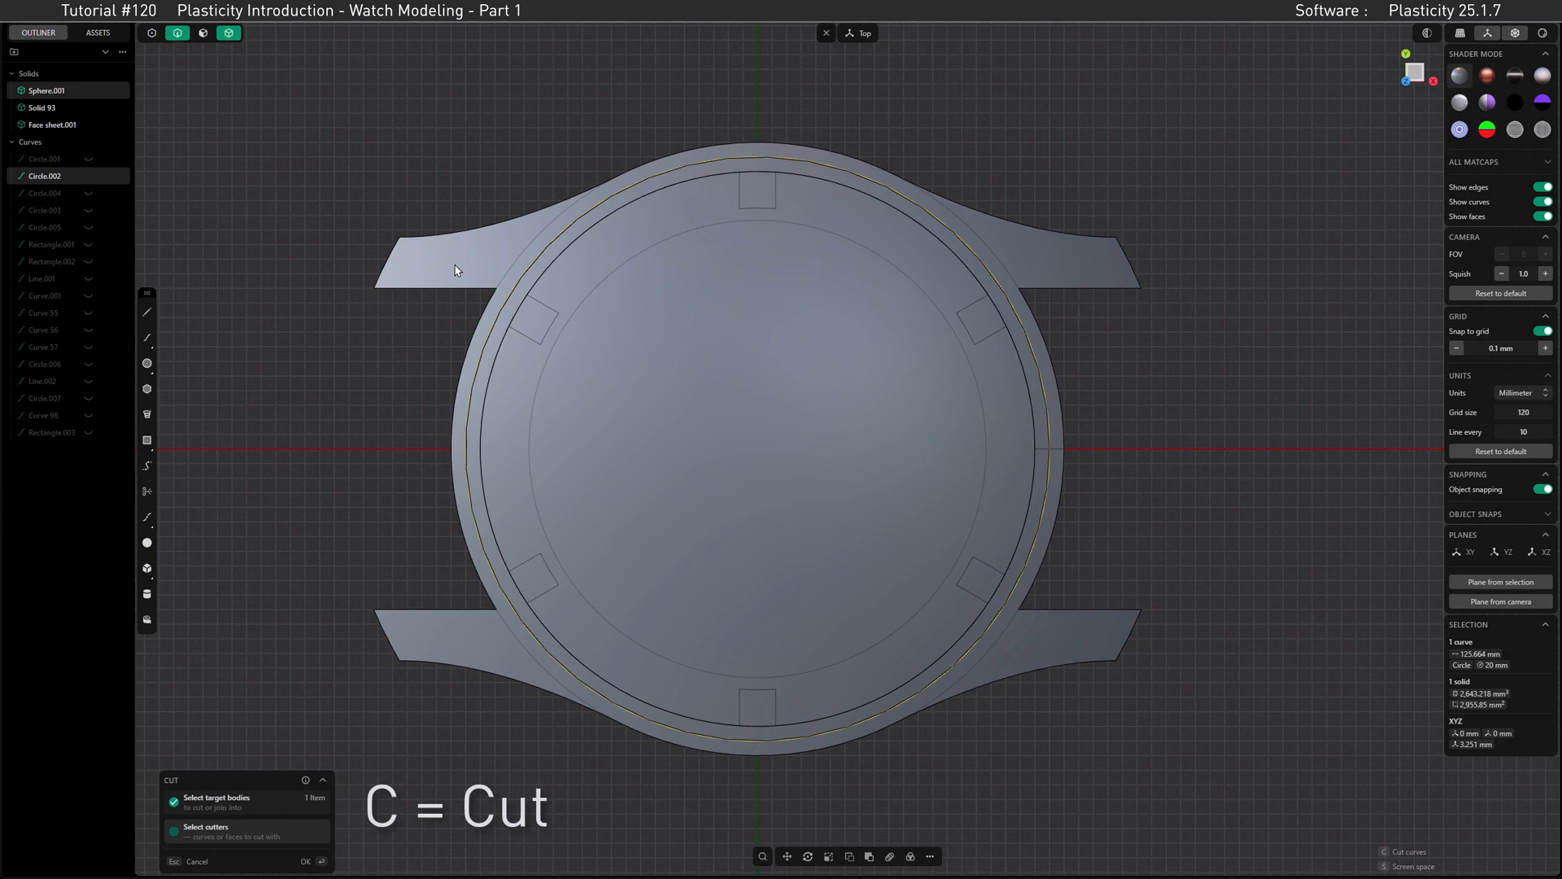
key(Return)
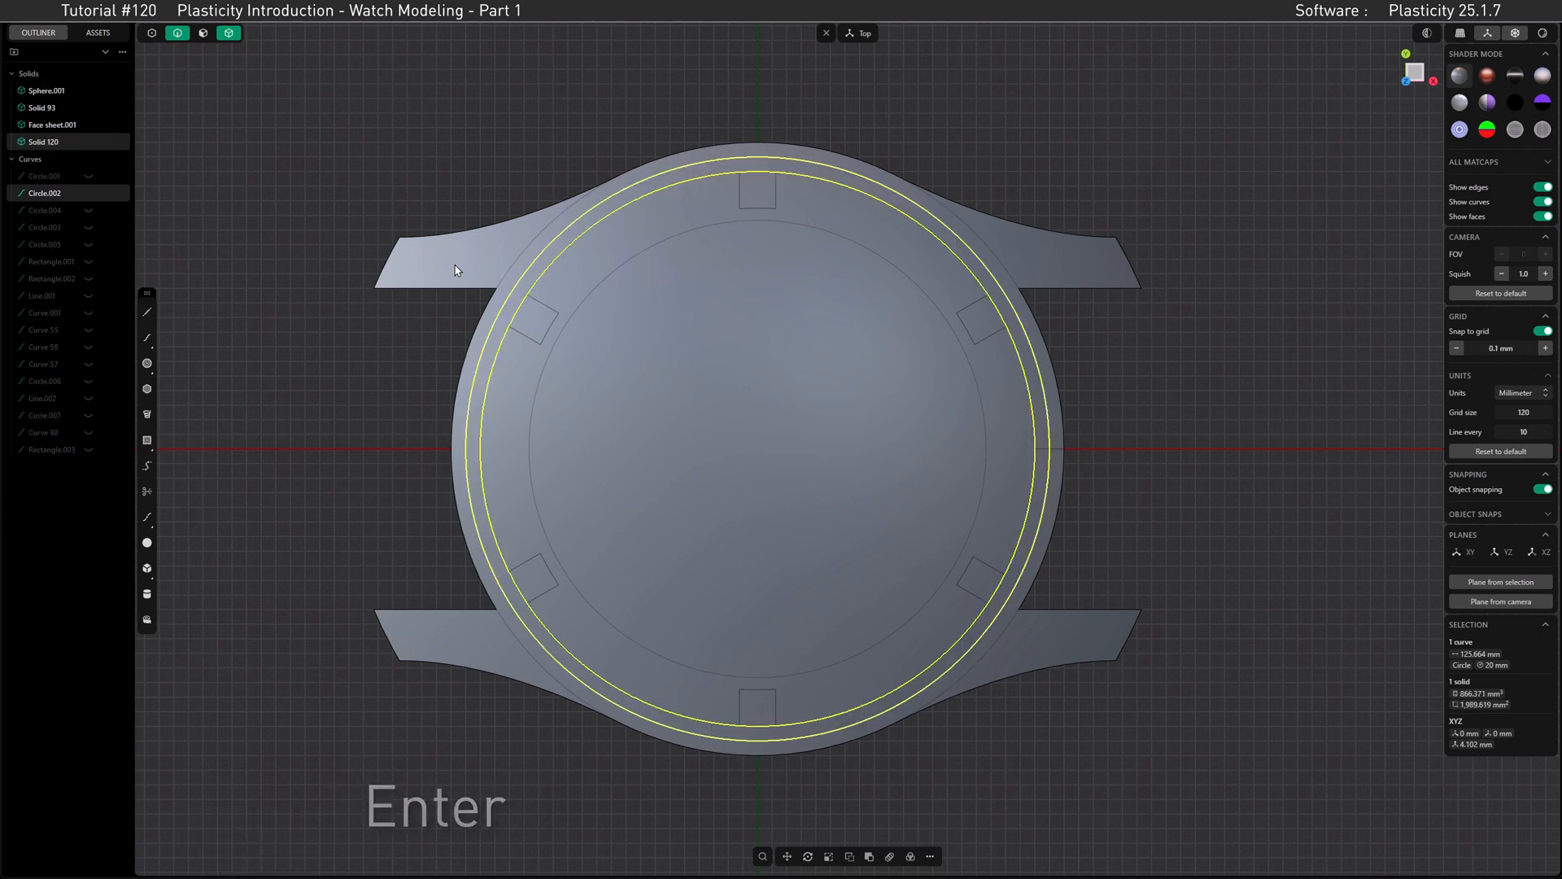
Step: Unhide the 35 mm circle, Curve 98, and resize it to a radius of 18 mm with Dimension
click(55, 432)
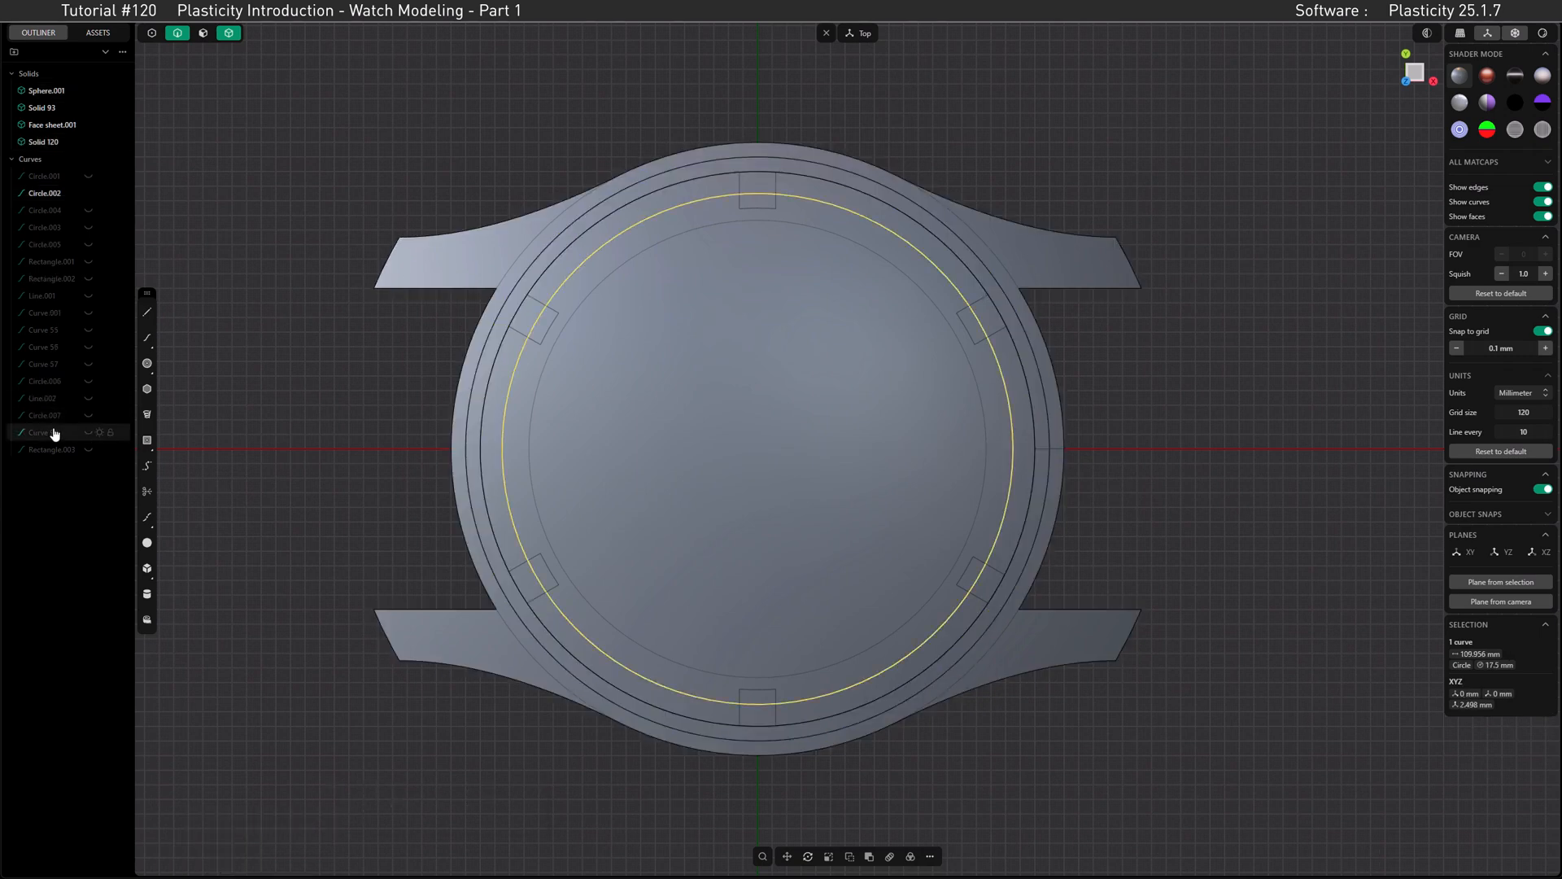
click(88, 433)
key(Escape)
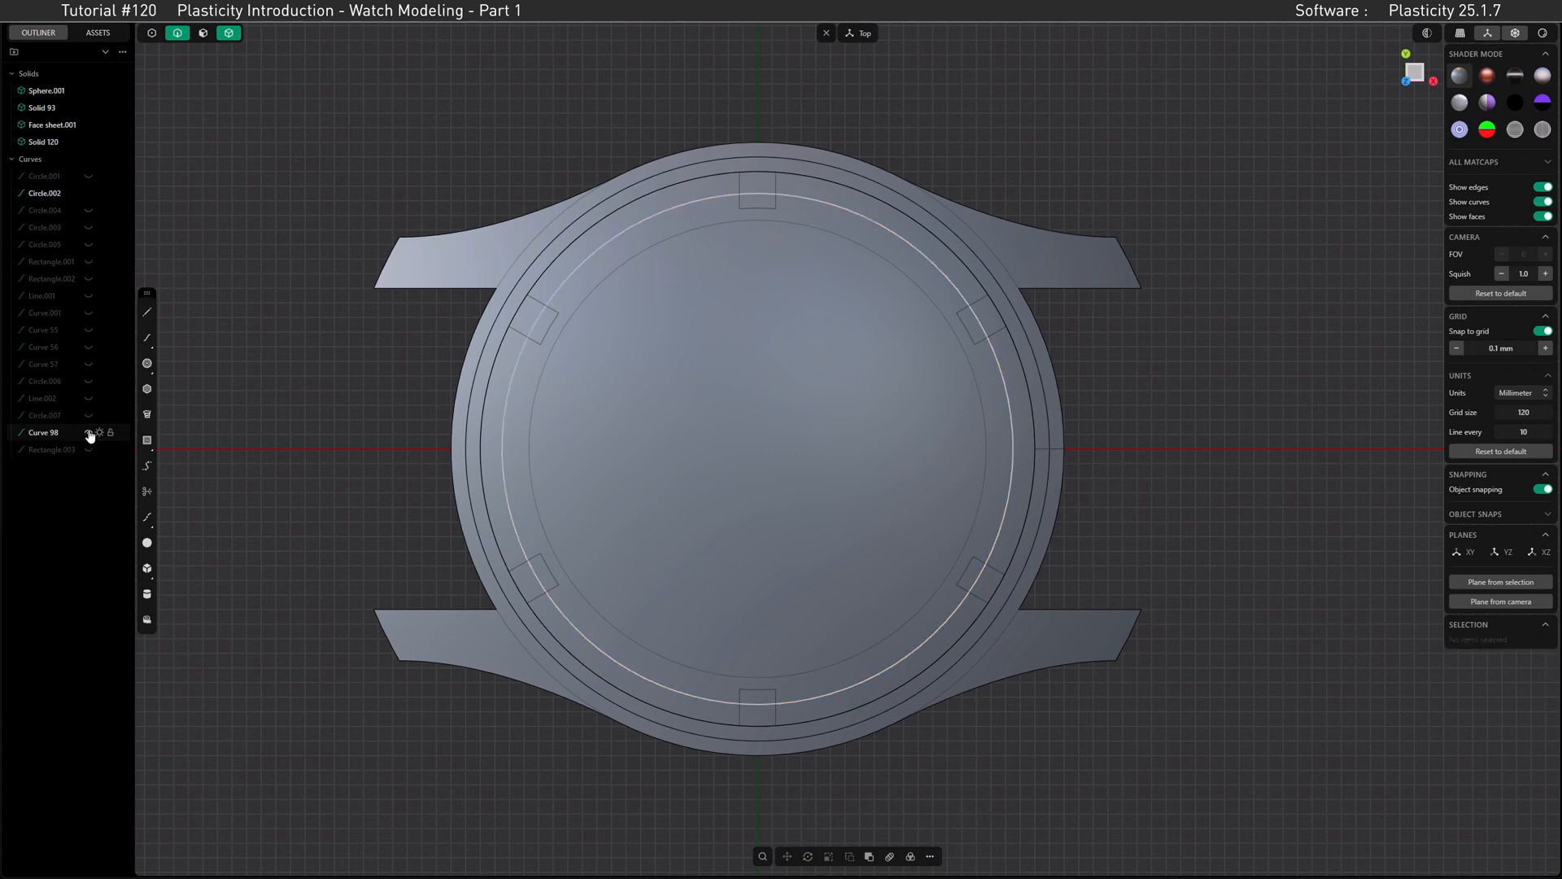
click(54, 432)
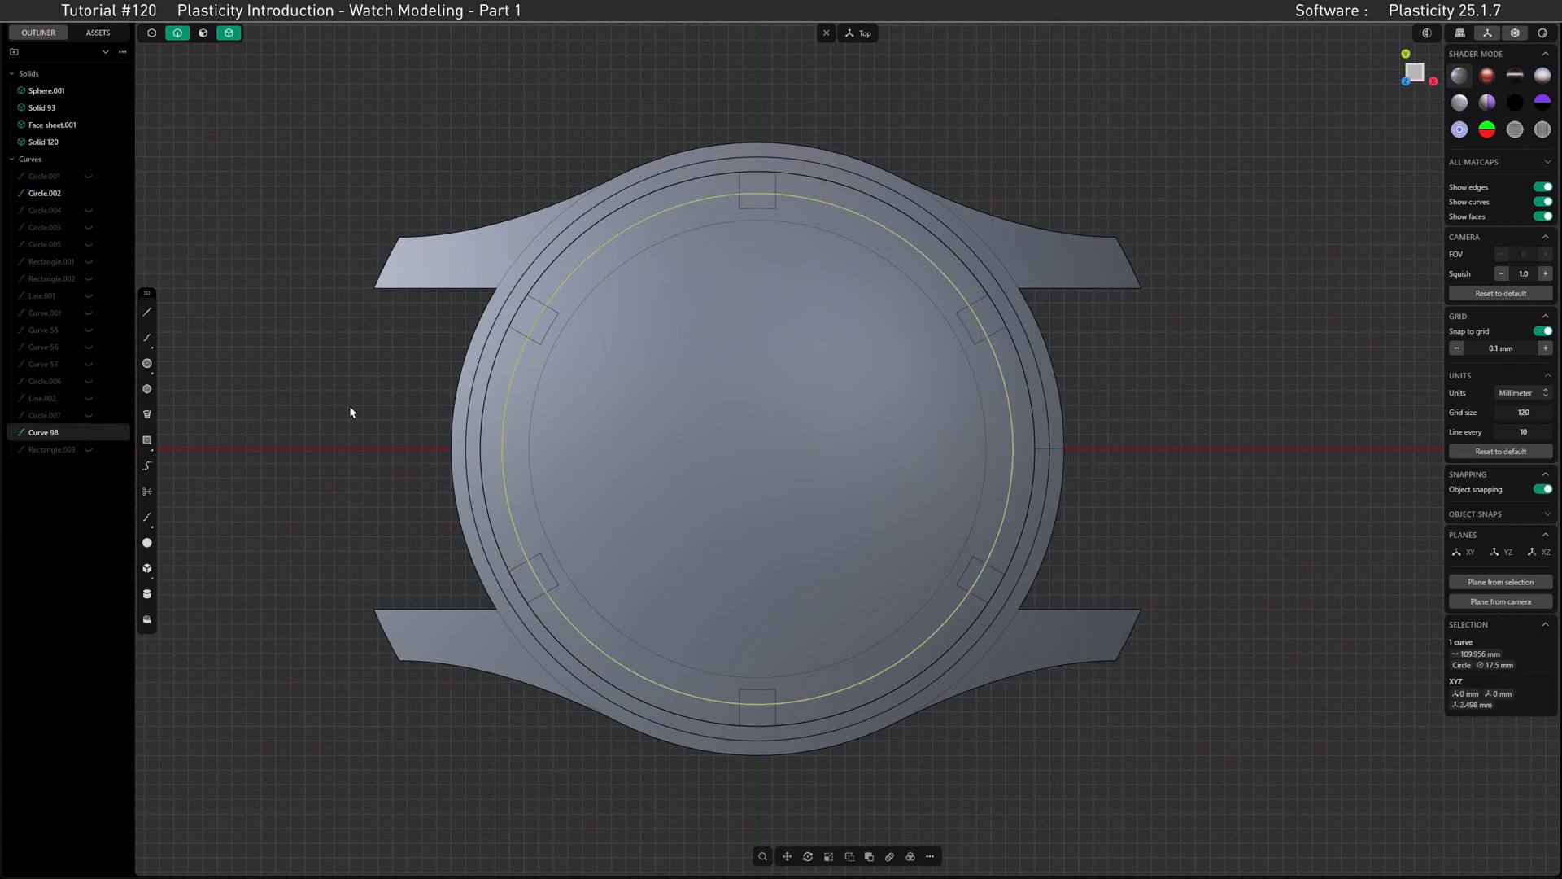
key(ctrl+shift+d)
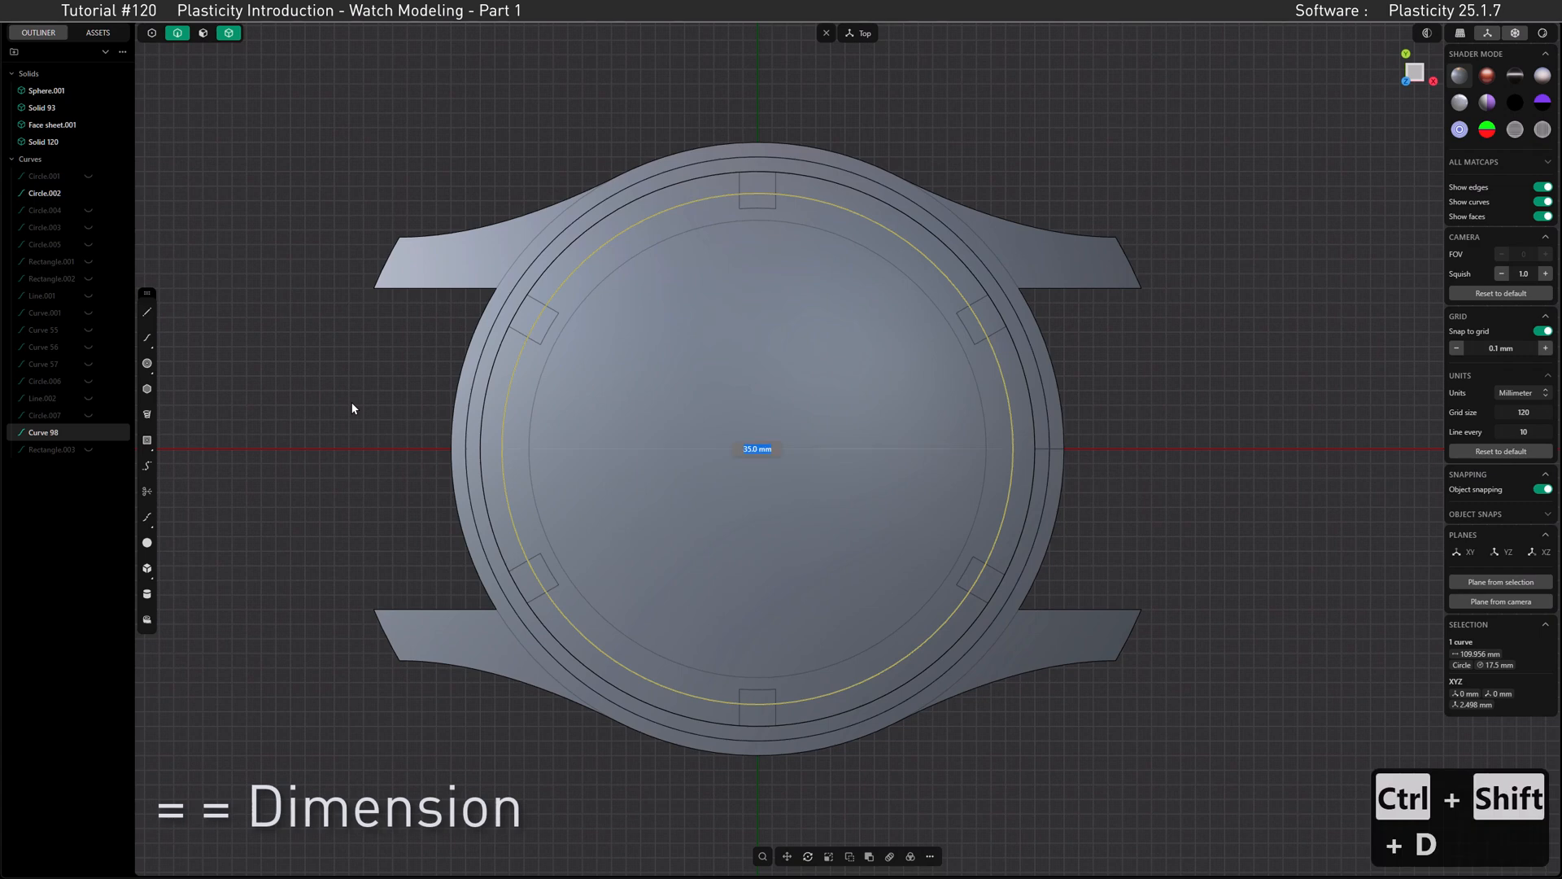
text(18)
key(Return)
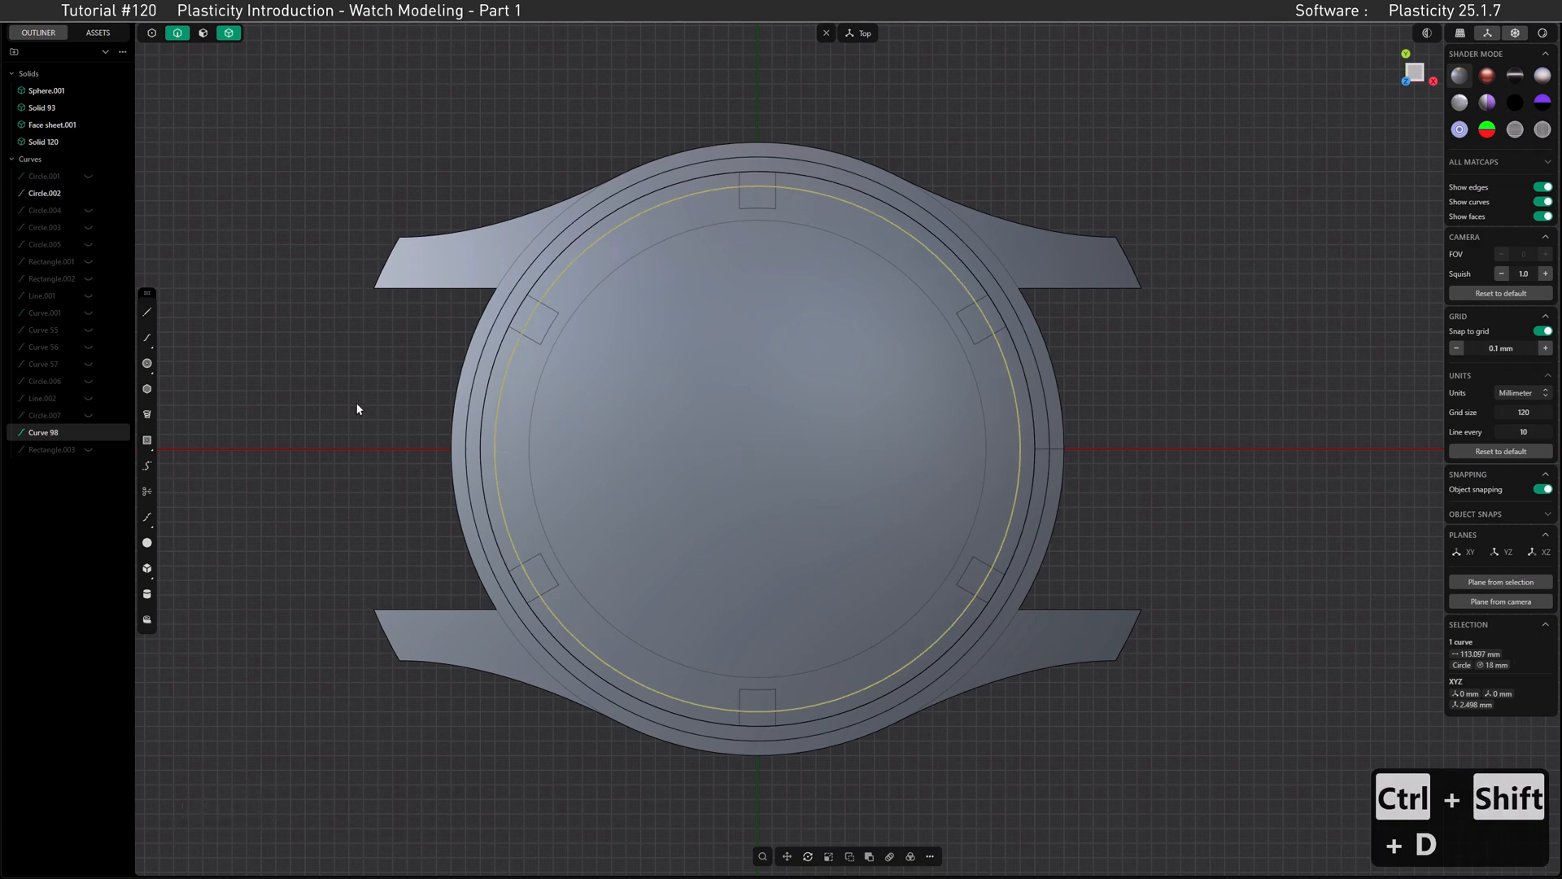
Step: Cut the domed inner solid with the resized 18 mm radius circle to split off its outer ring
click(606, 265)
key(c)
right_click(606, 265)
middle_drag(760, 505, 757, 394)
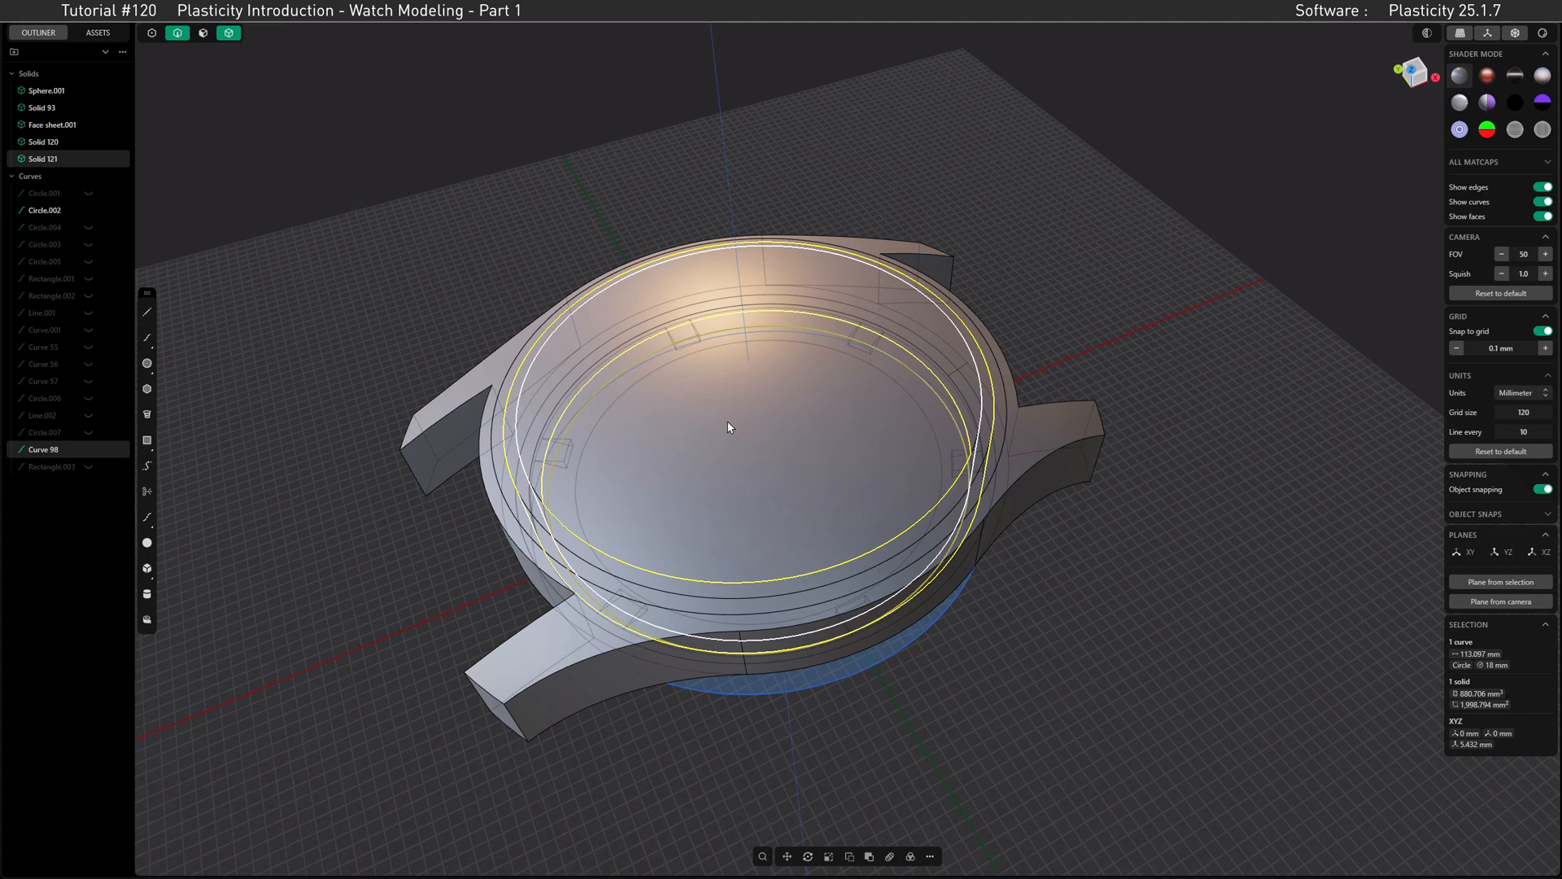
Step: Make faces selectable too and duplicate the inner solid's domed top face as a separate sheet
click(203, 32)
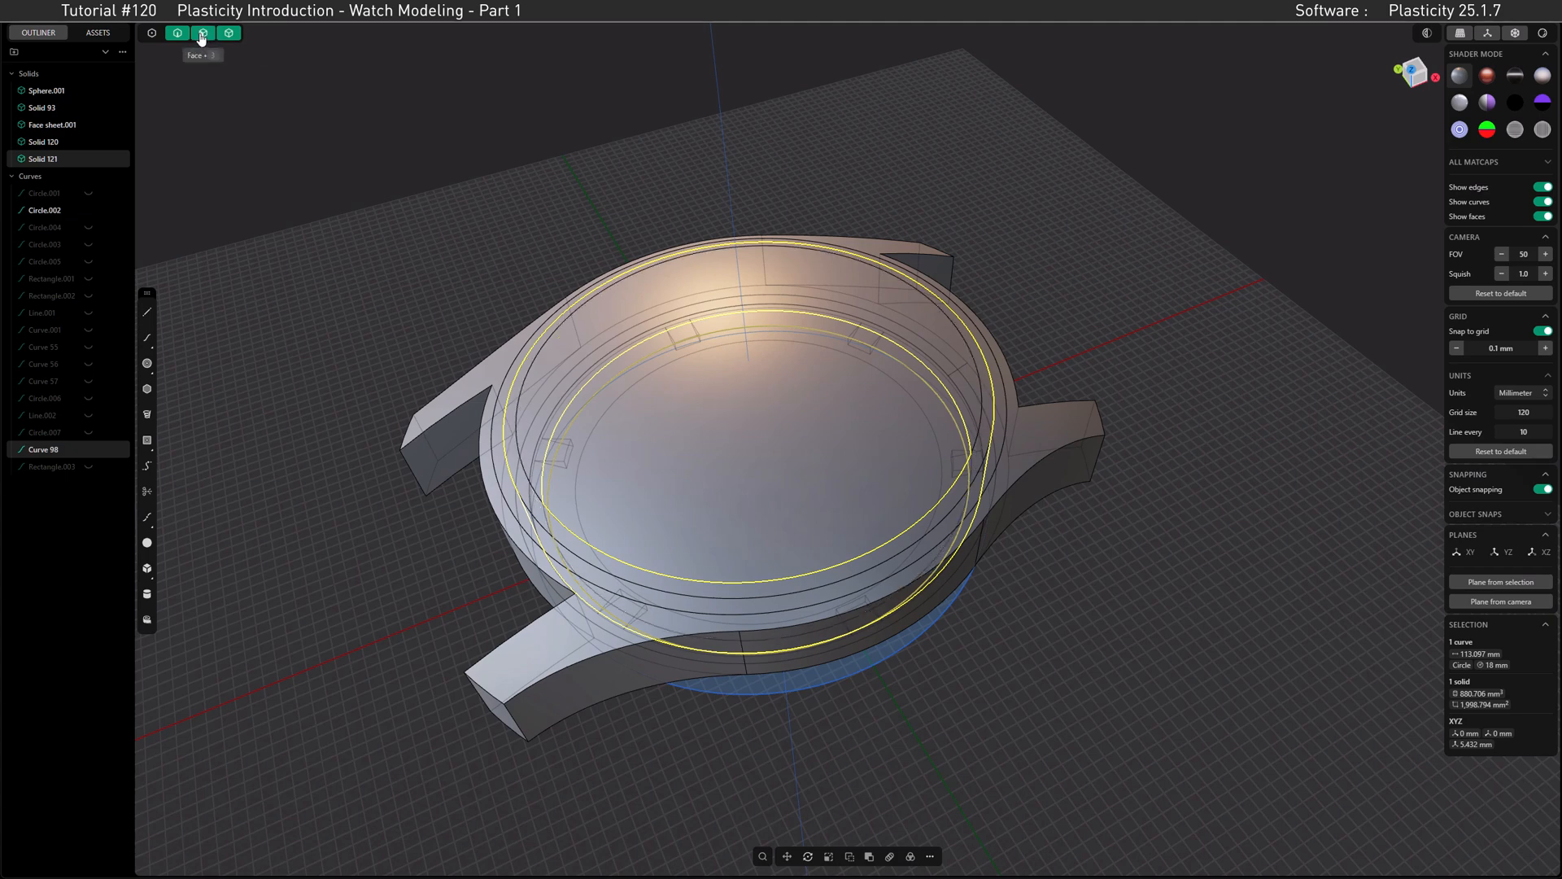
click(760, 429)
key(o)
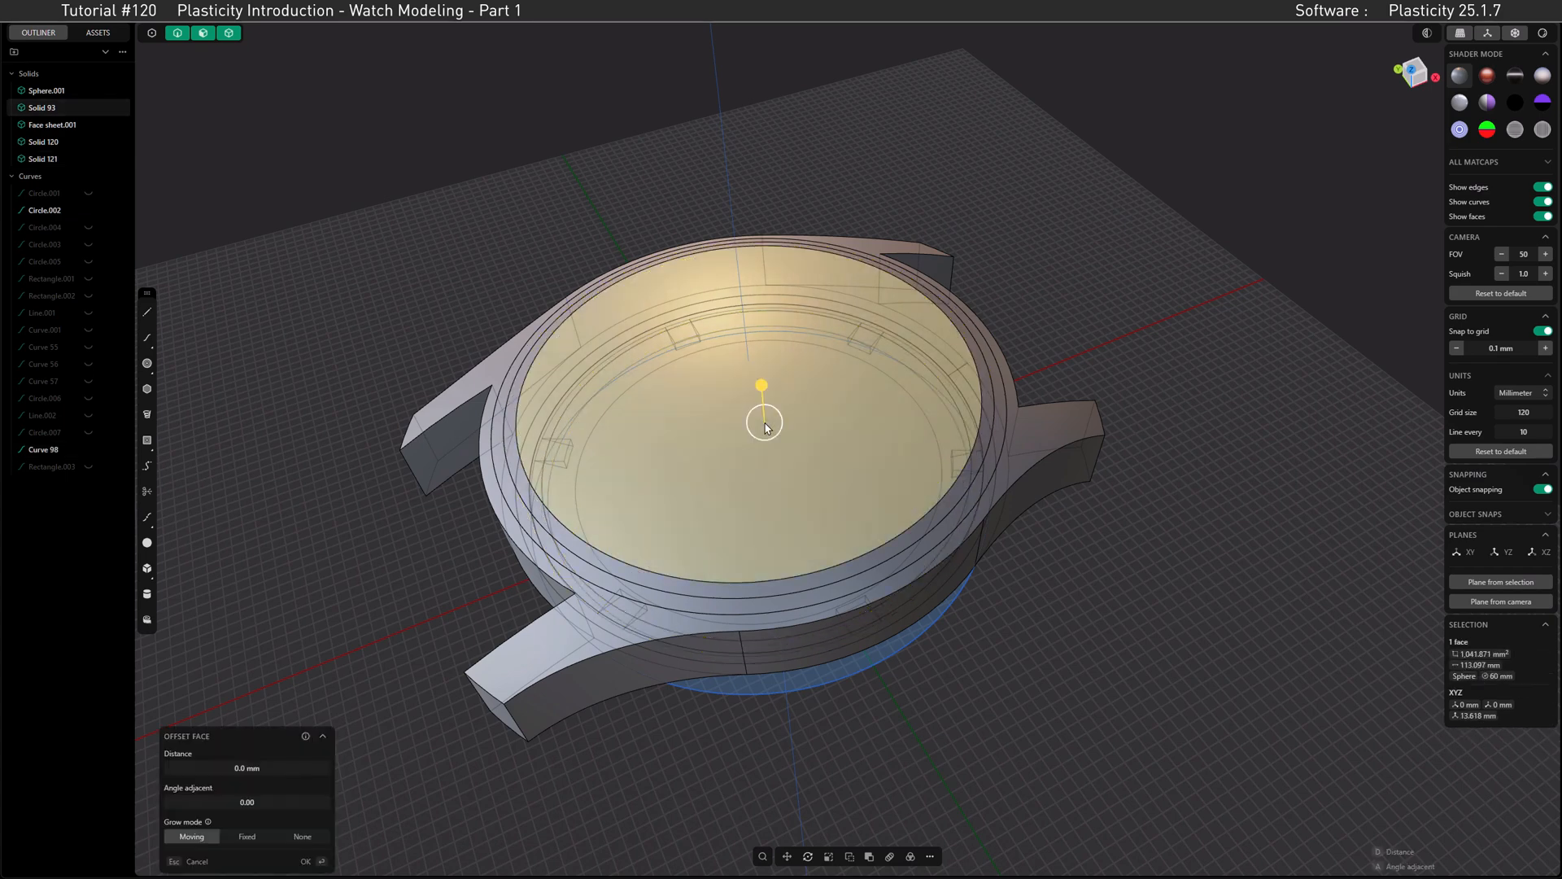
key(ctrl+d)
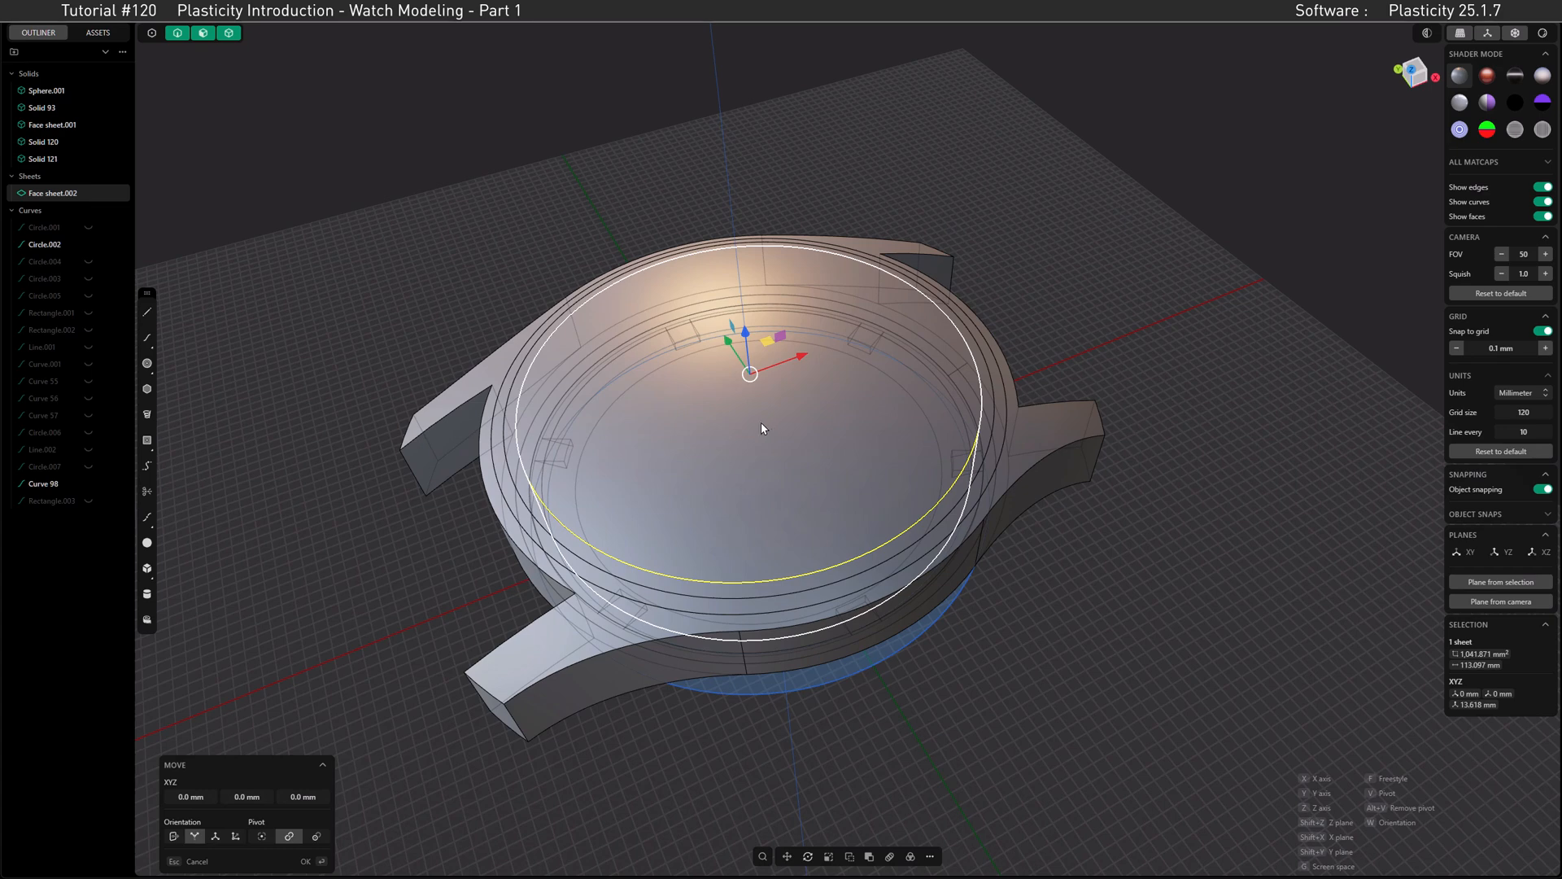
Step: Delete the inner domed Solid 93 and hide the duplicated face sheet to open up the case
click(55, 109)
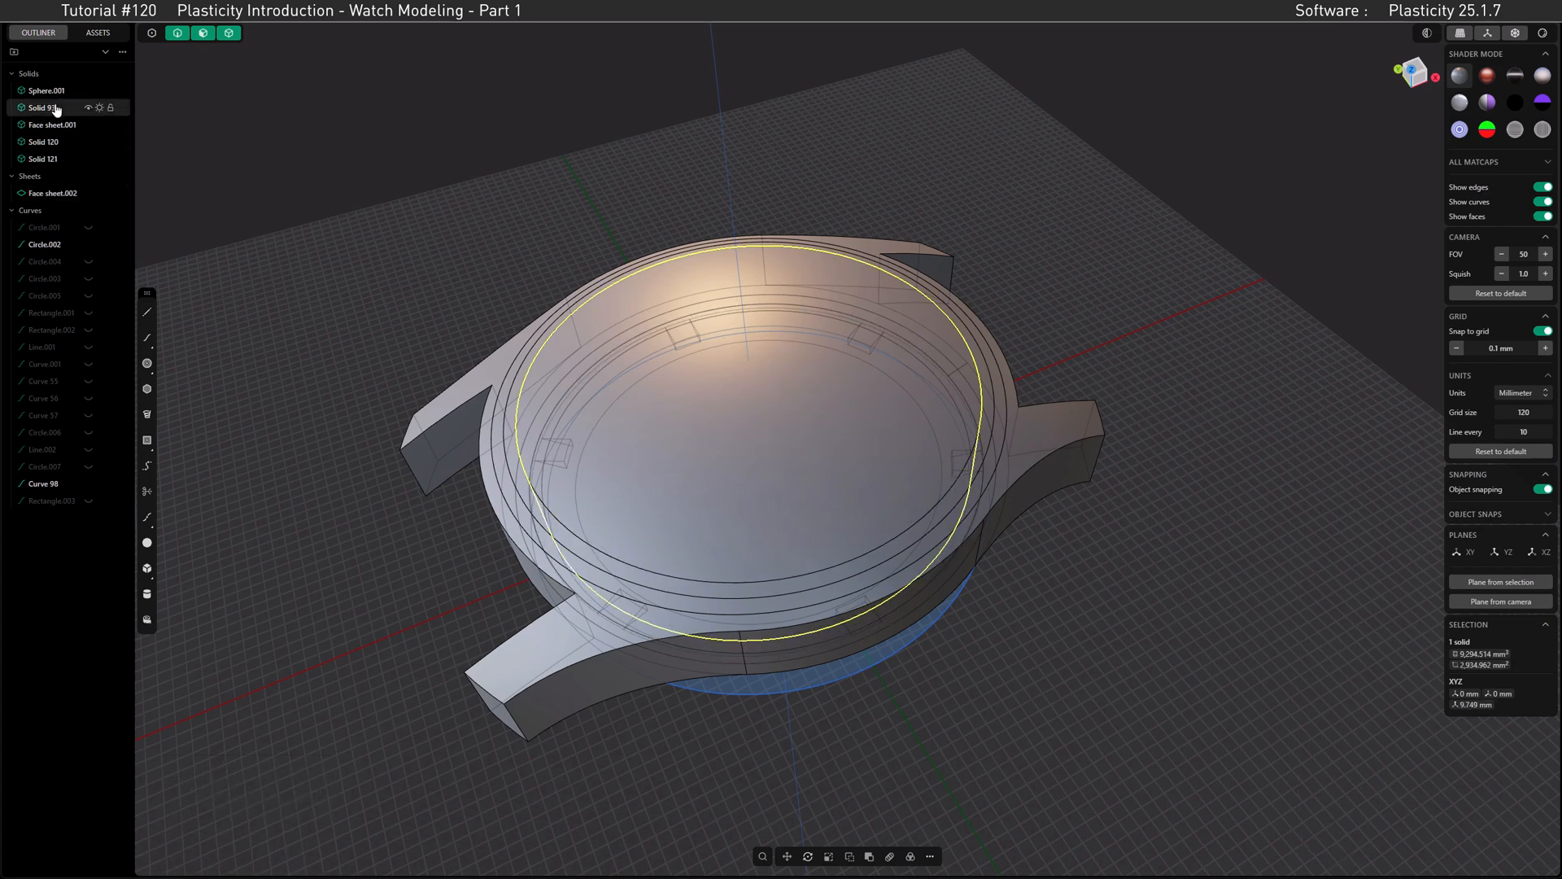
key(Delete)
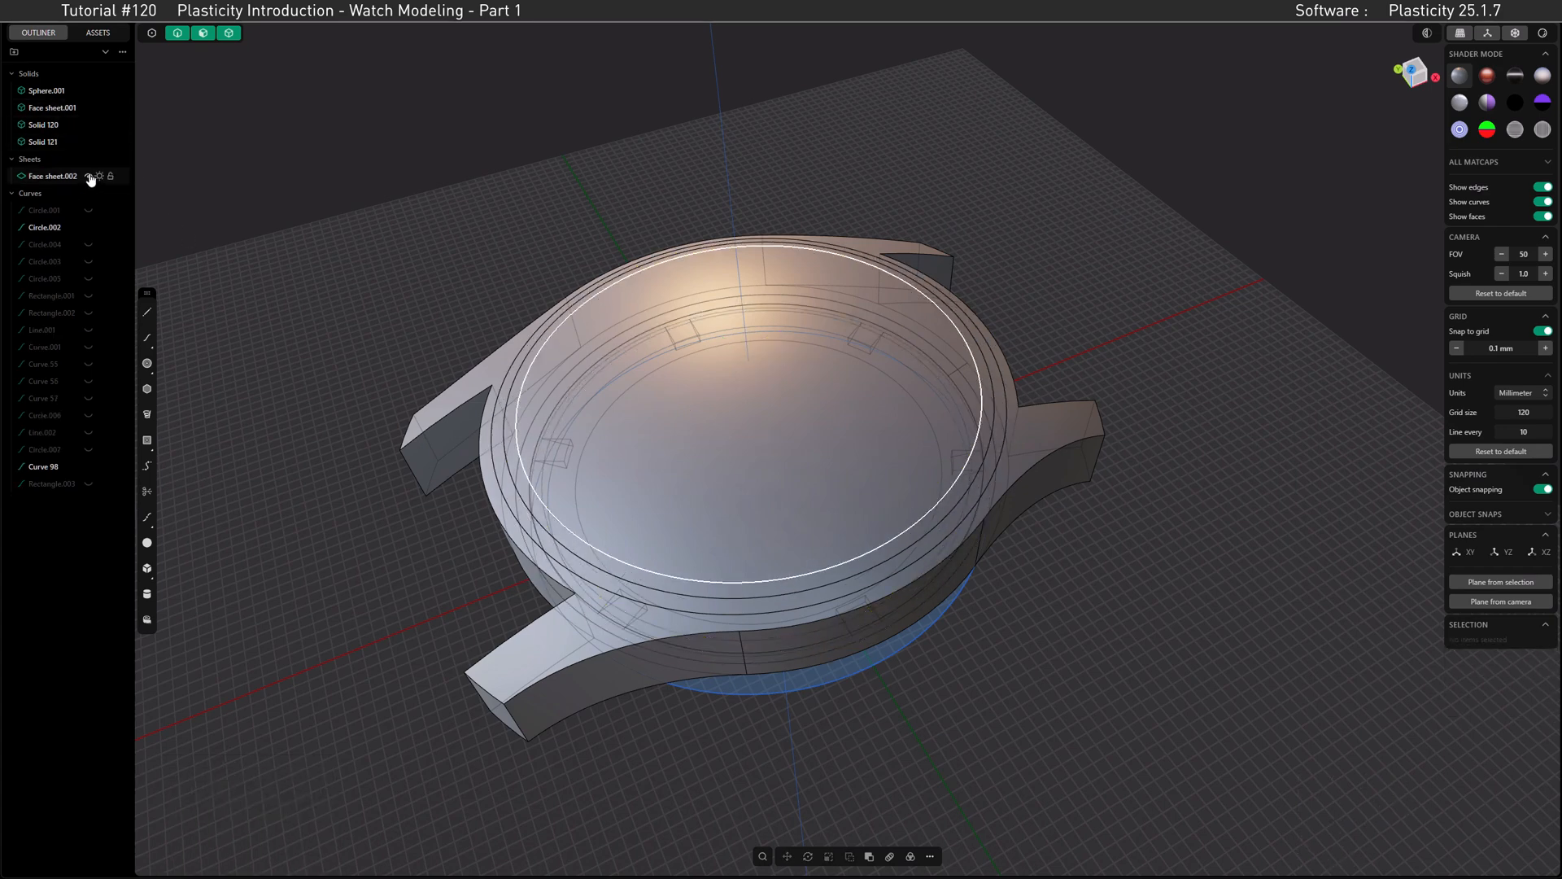
click(88, 177)
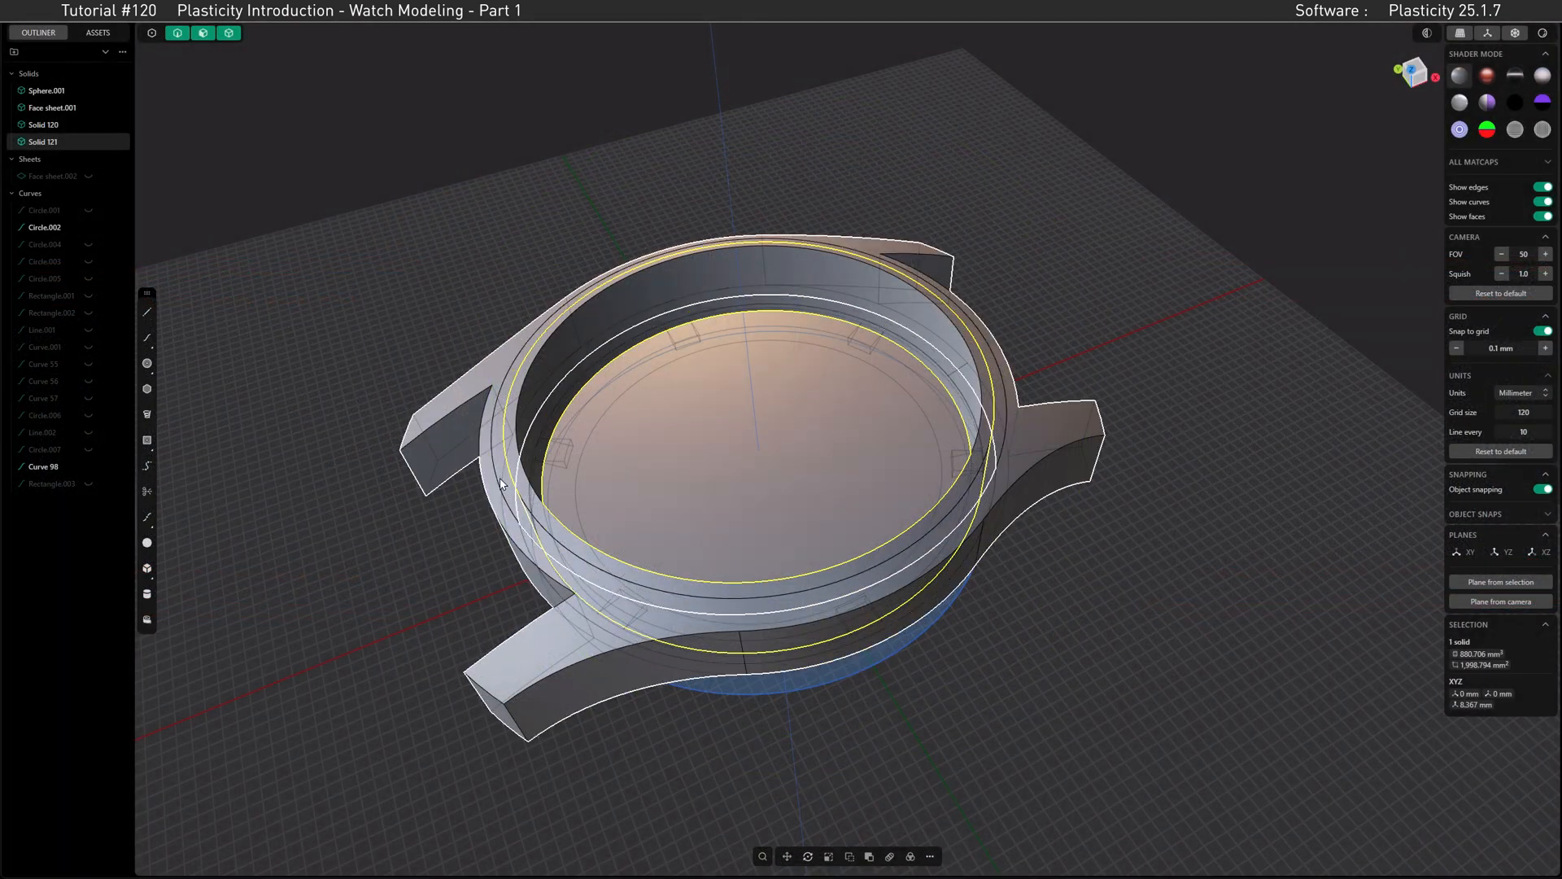
Step: Join the two concentric rings inside the case rim with a Boolean union
click(500, 460)
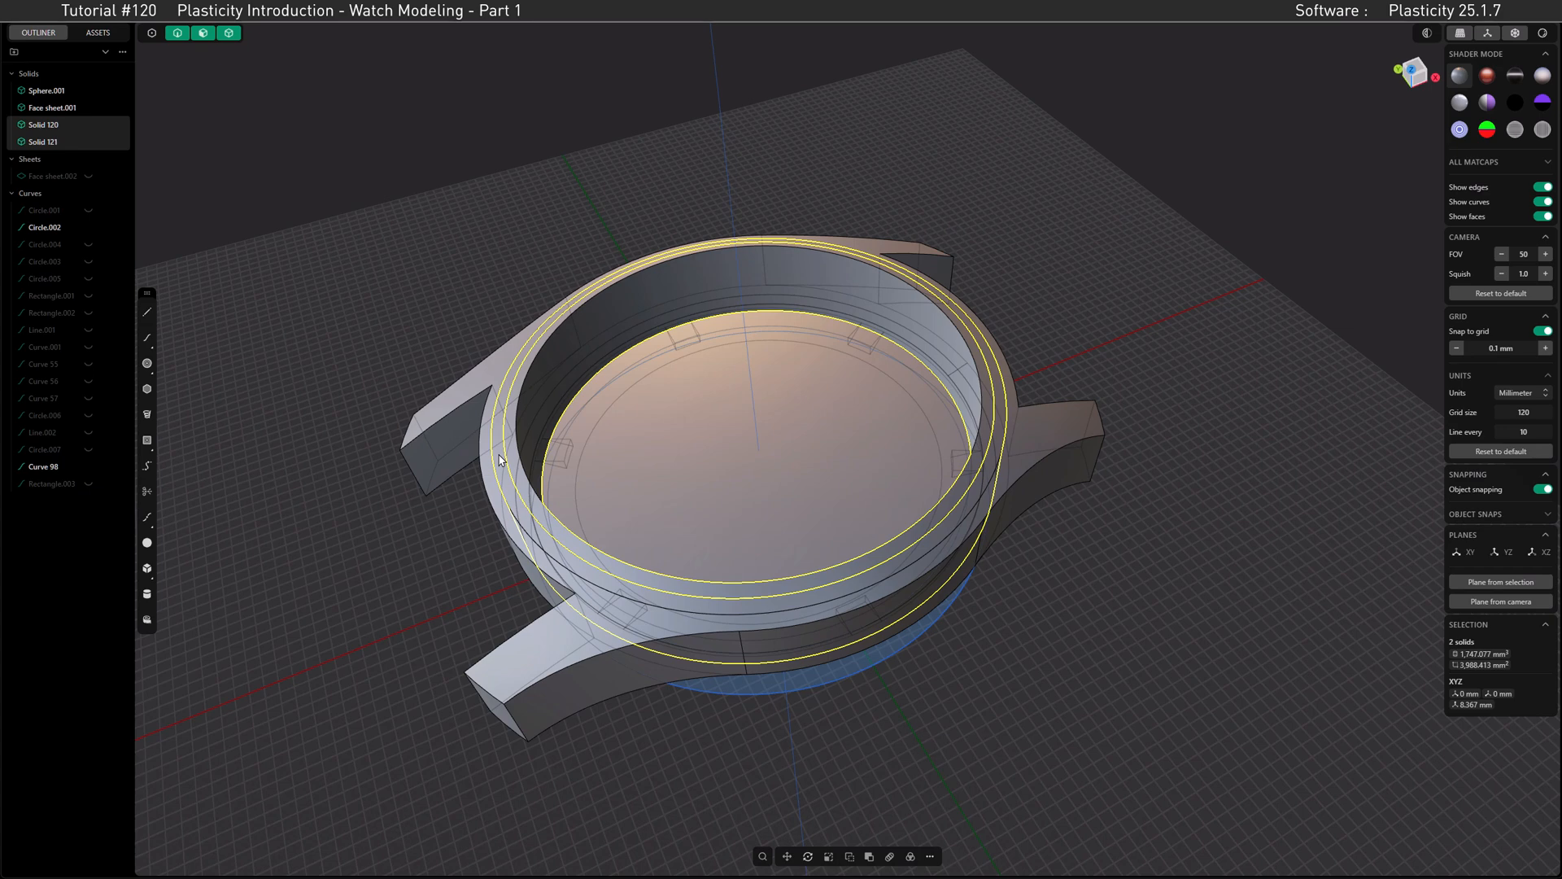
key(q)
key(q)
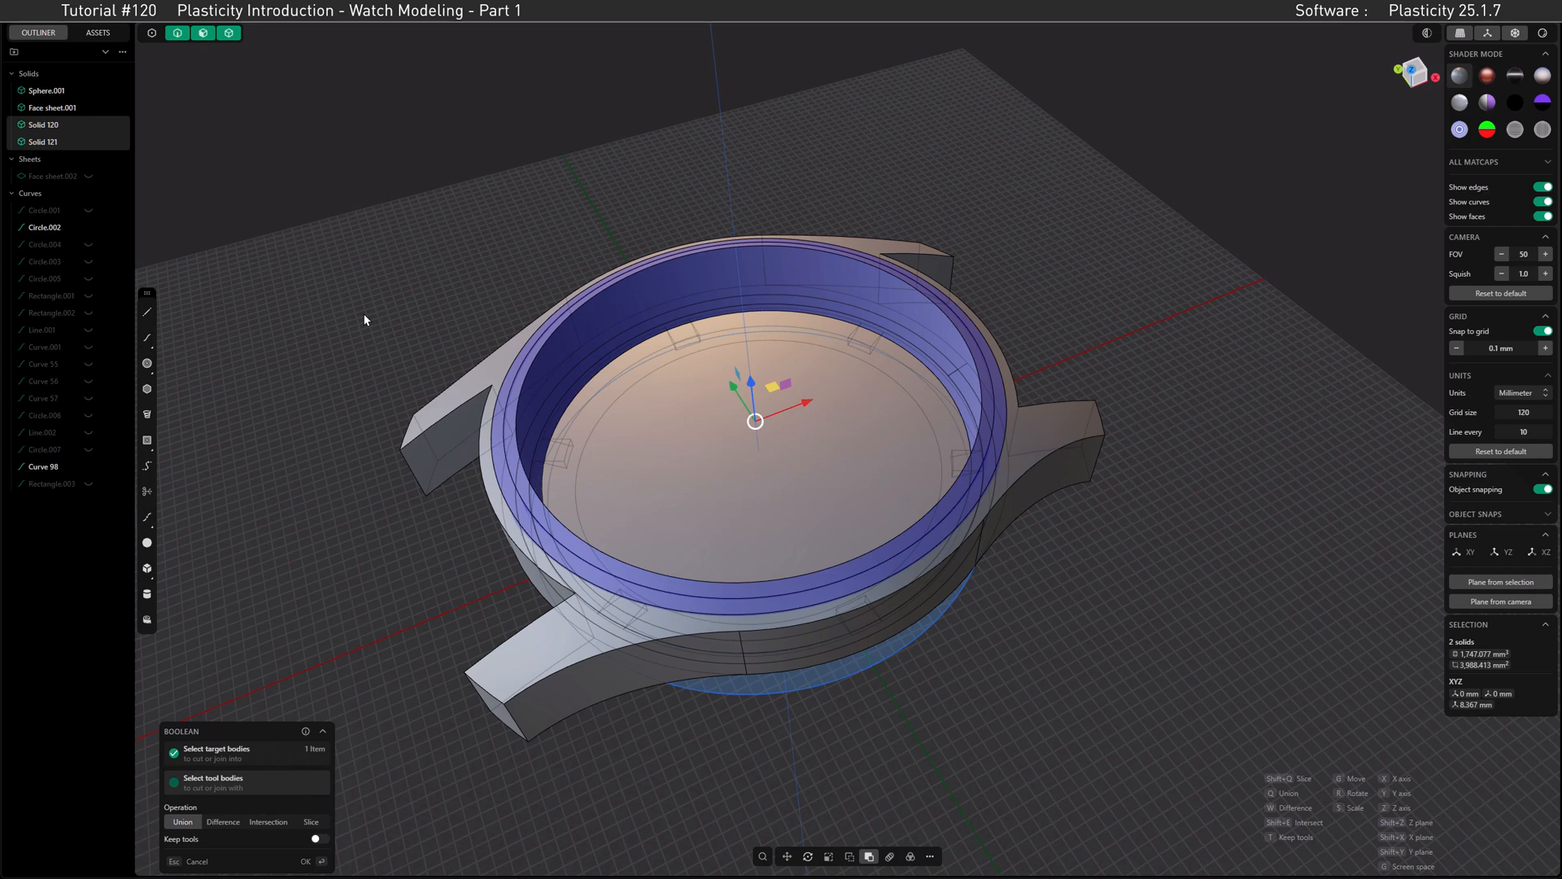
key(Return)
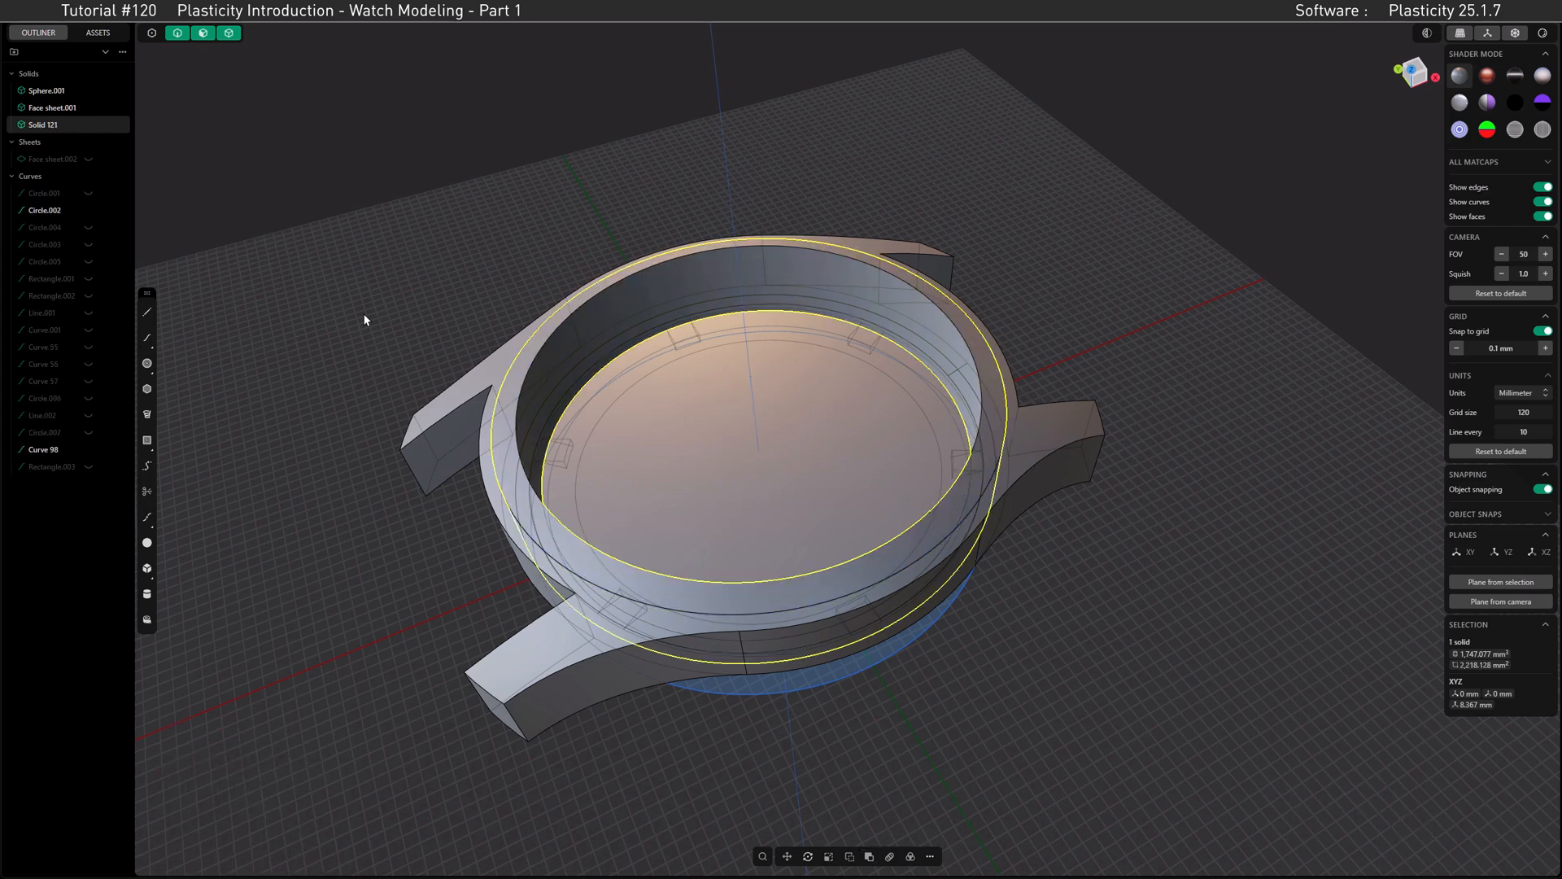
Step: Offset the joined ring's top face by 0.5 mm to raise the bezel above the case
click(515, 380)
key(o)
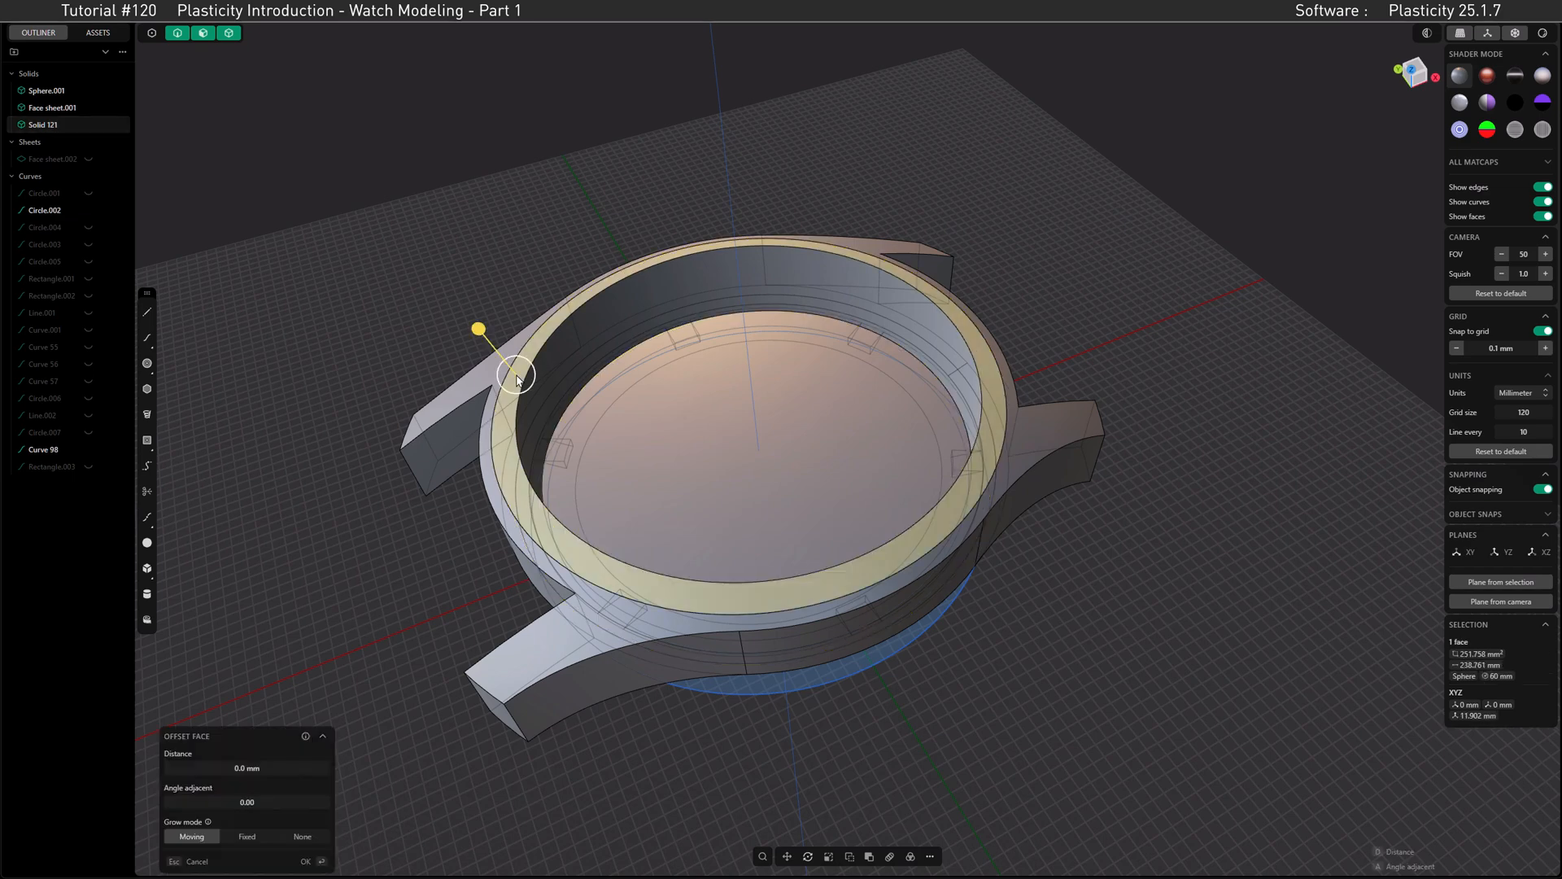
drag(480, 336, 474, 334)
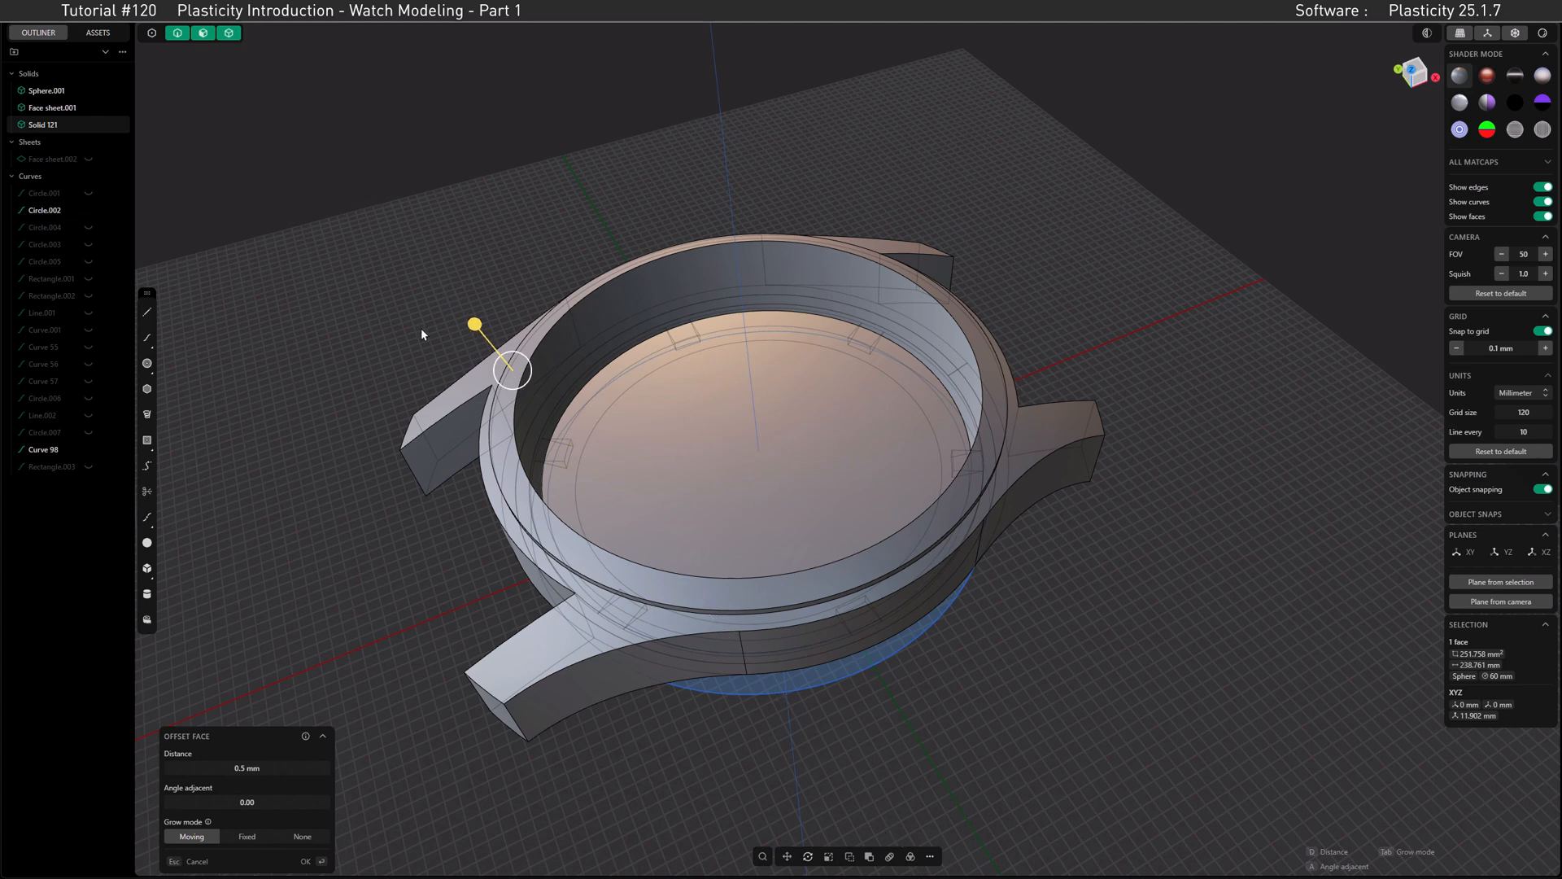
key(Return)
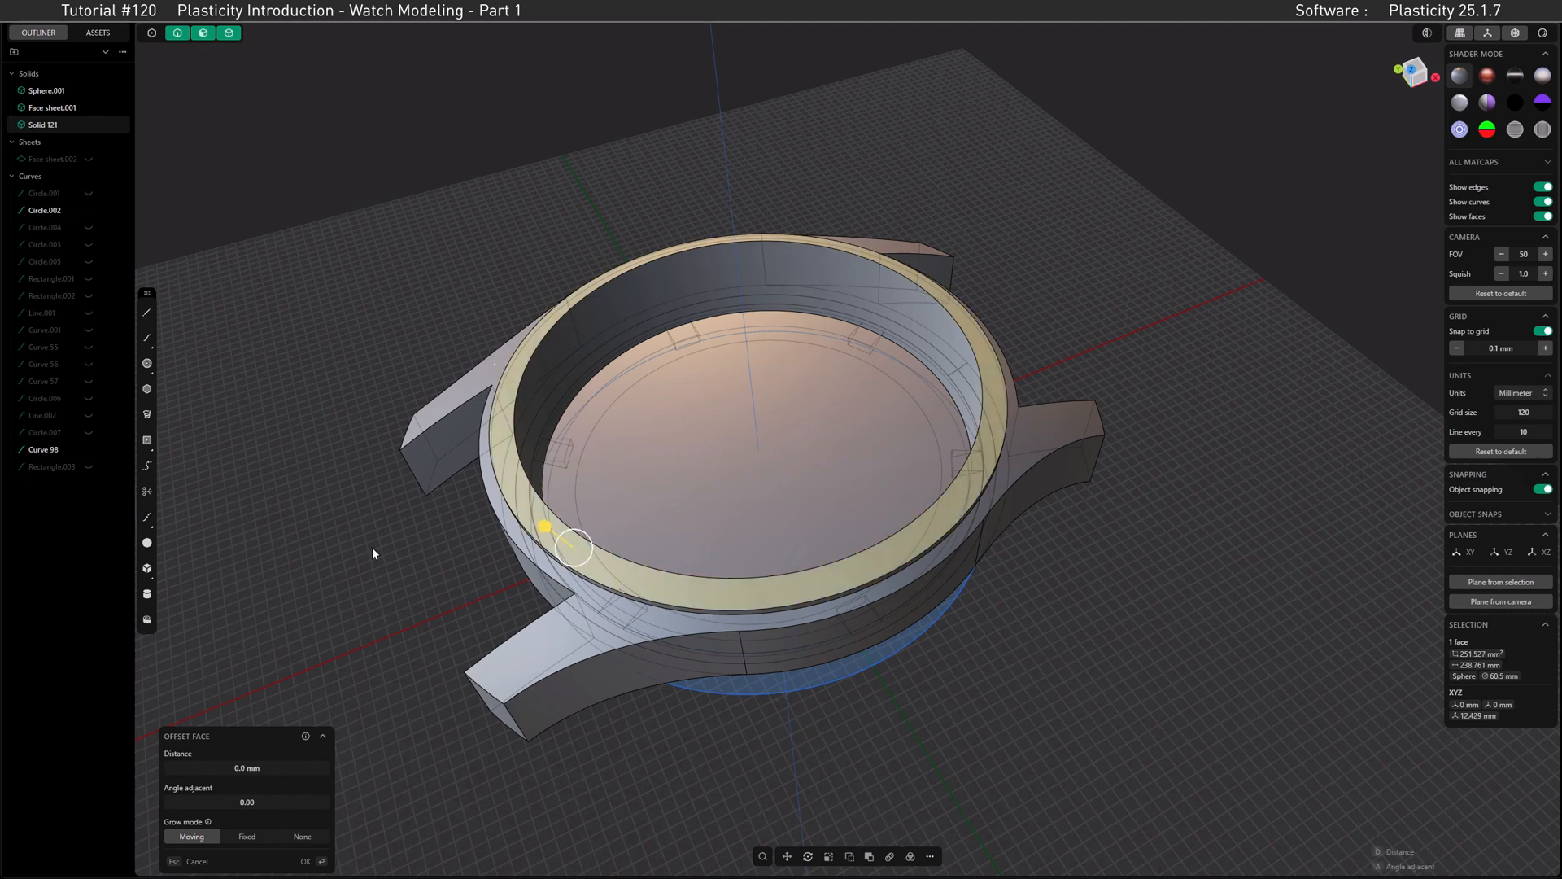
Step: Unhide the duplicated domed face sheet and move it up 0.5 mm along Z to match the raised bezel
key(Return)
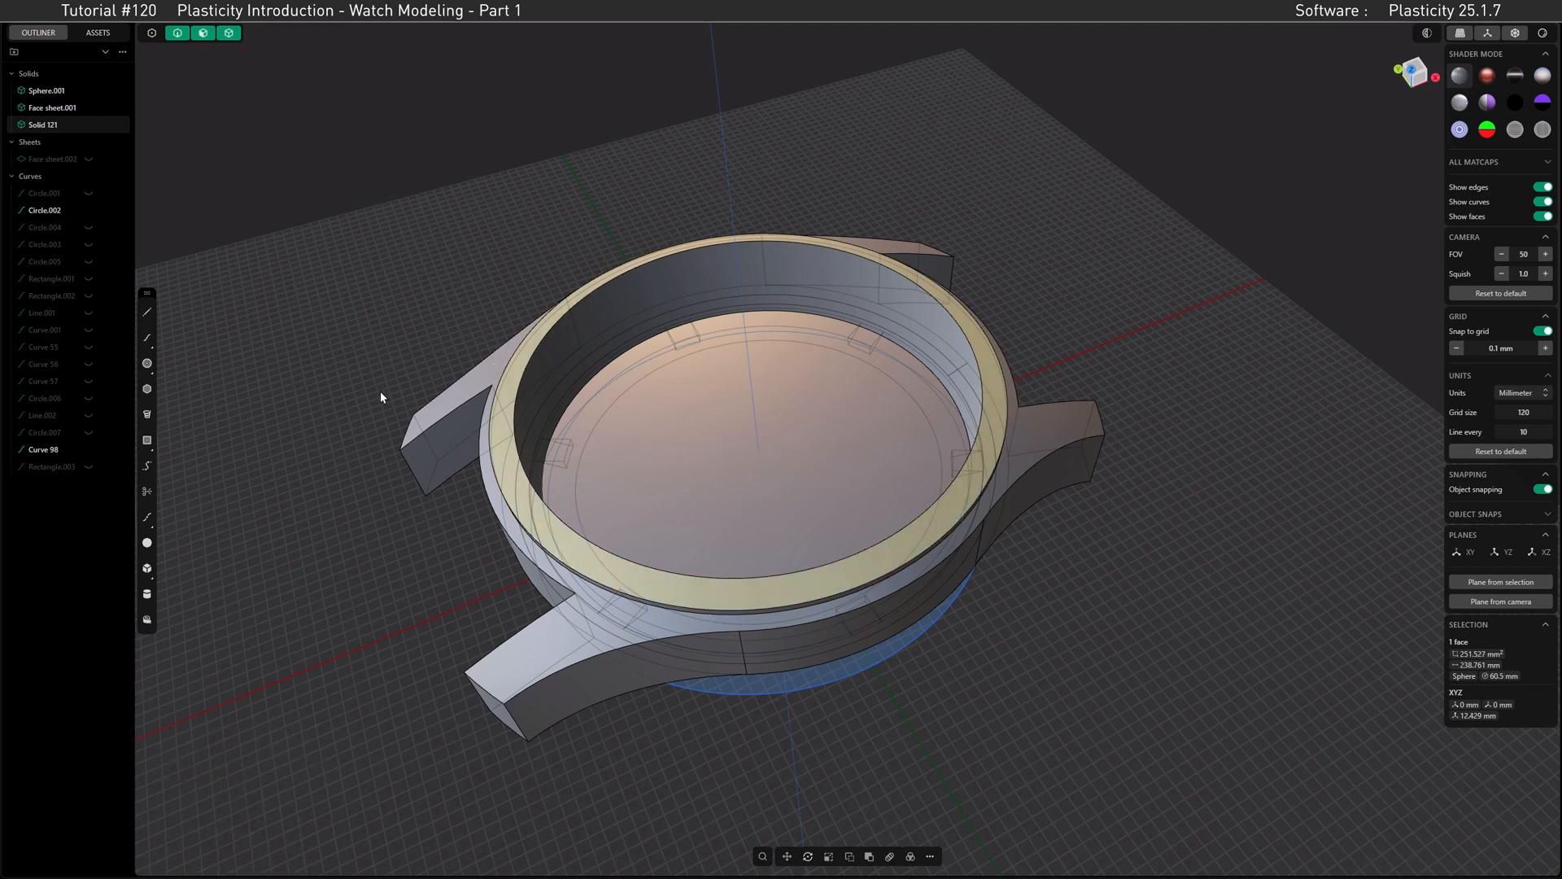
mouse_move(84, 164)
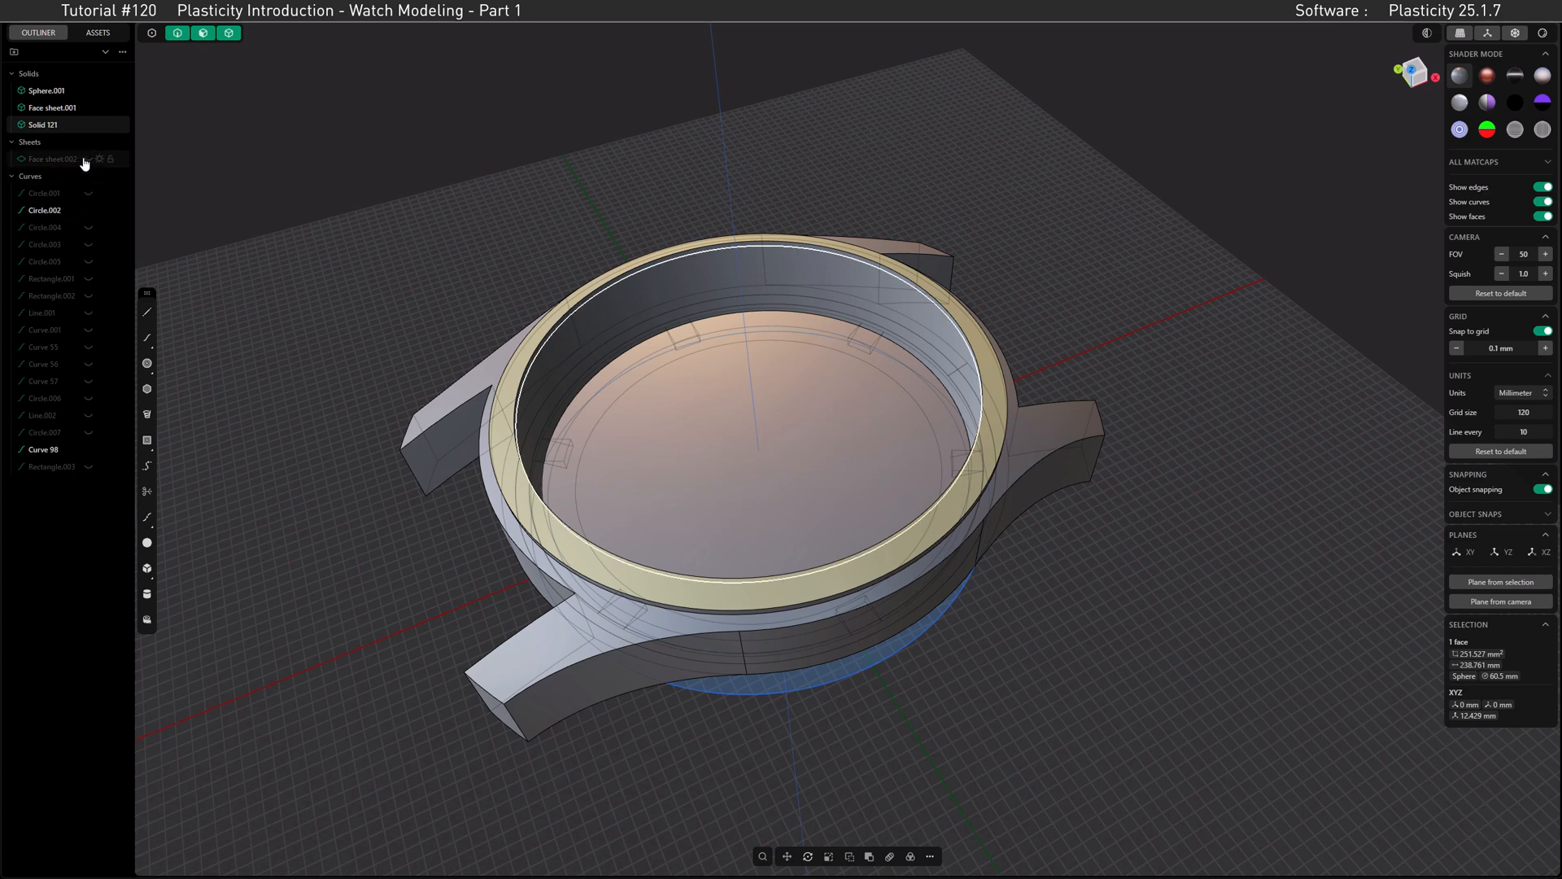
click(87, 160)
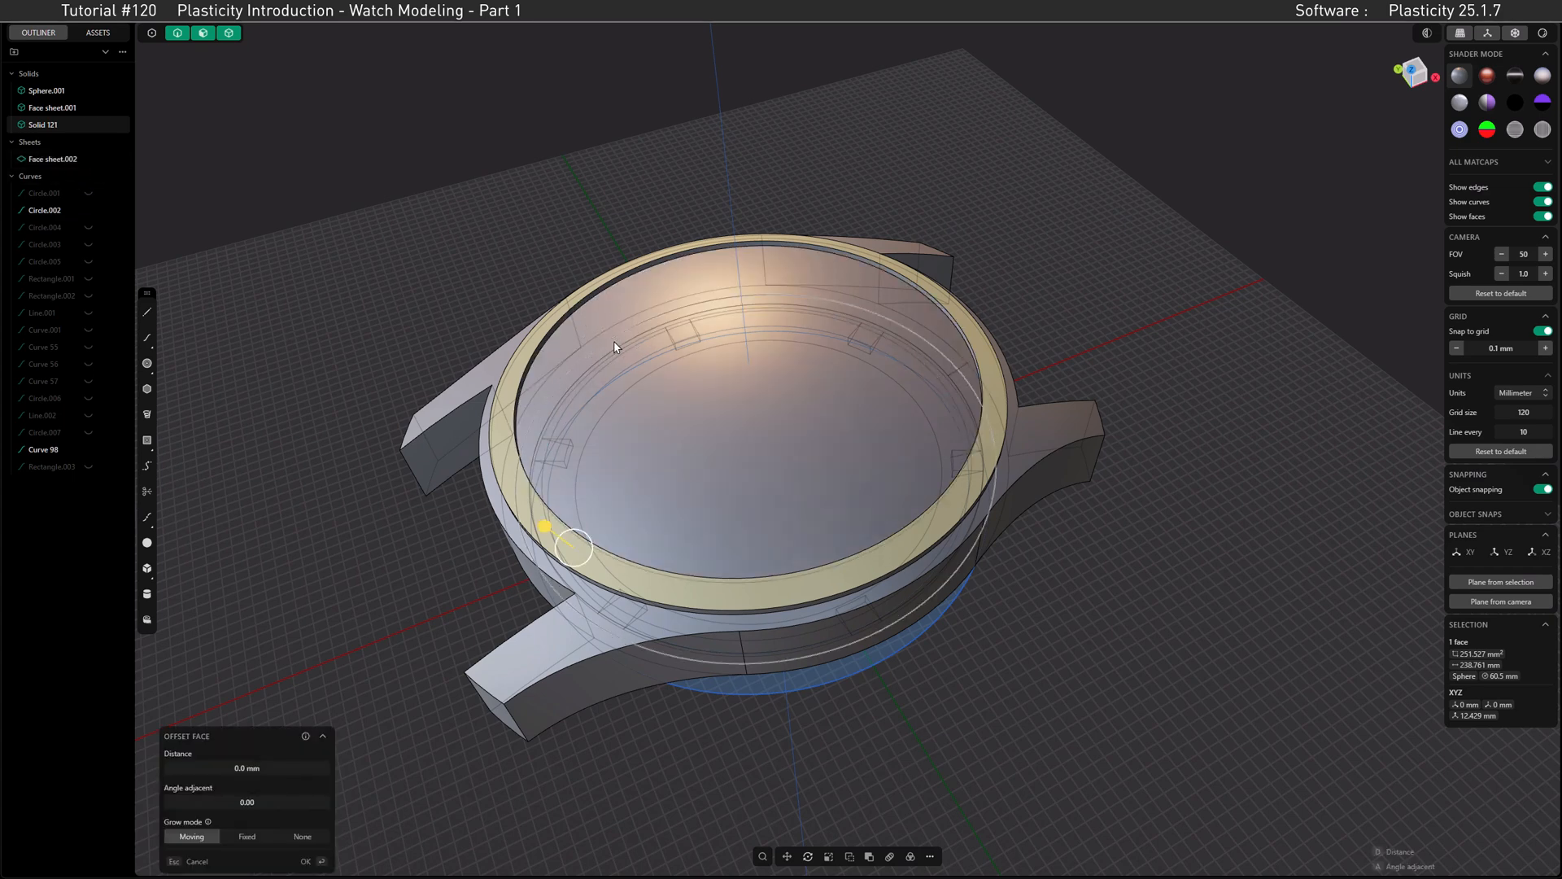
click(731, 436)
text(gz0.5)
key(Return)
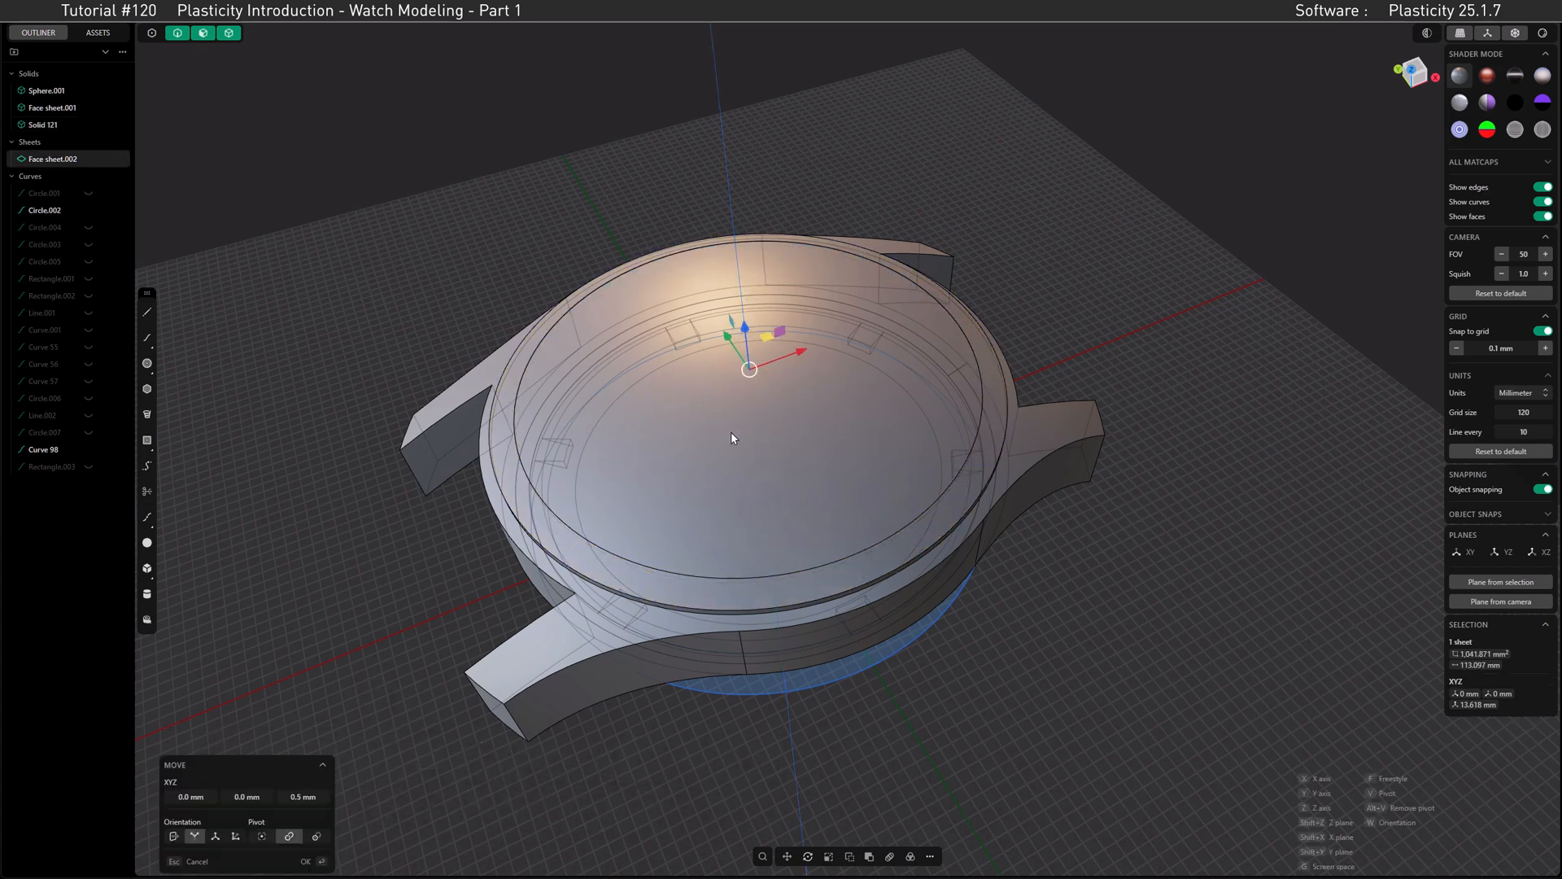
click(1419, 81)
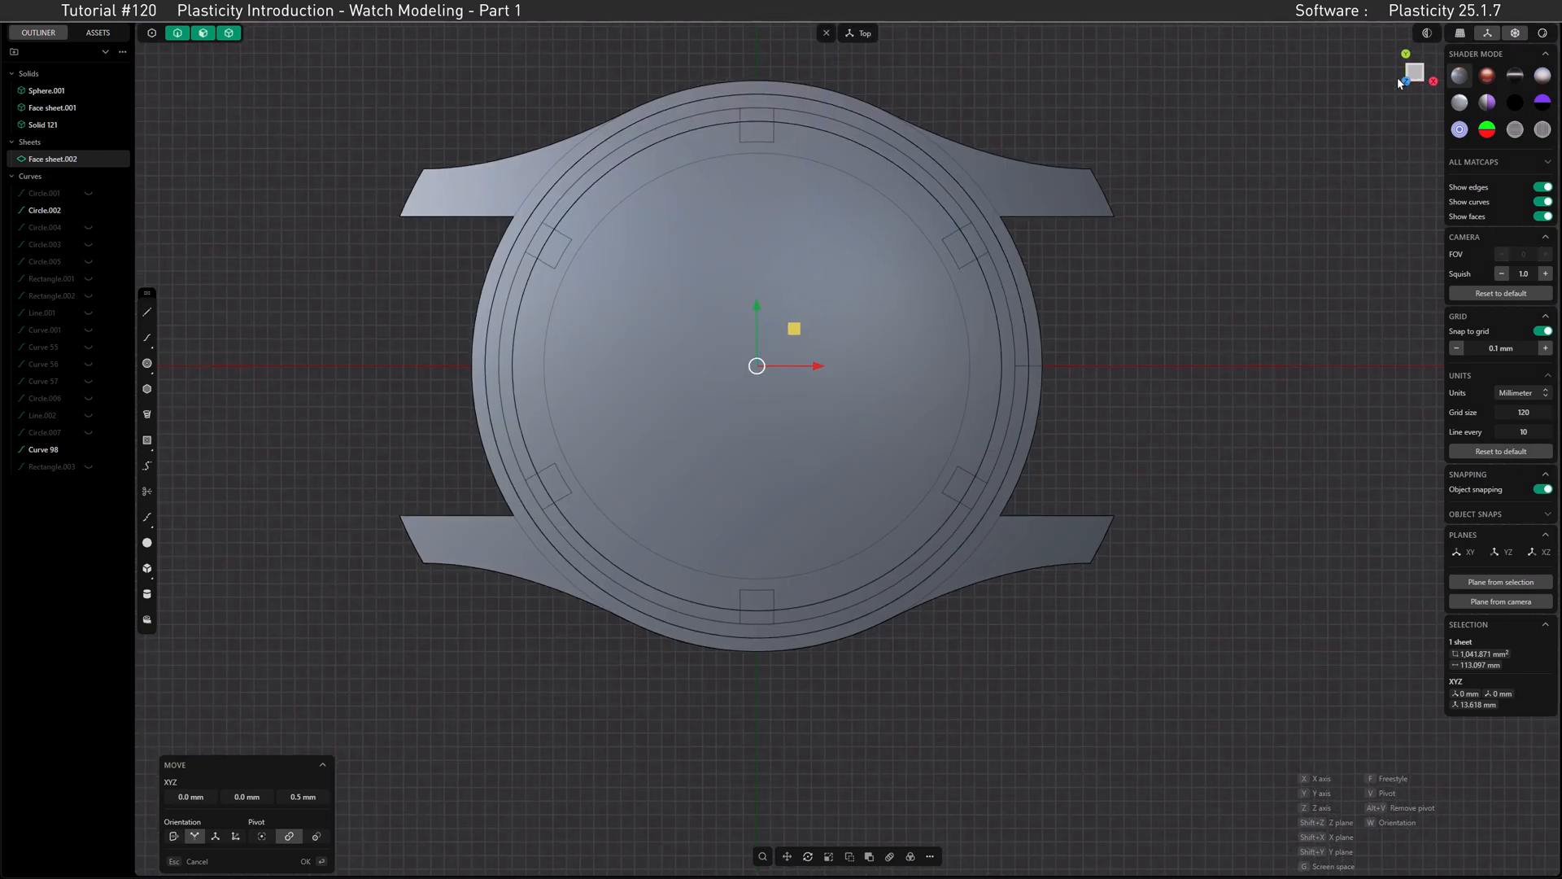
middle_drag(1028, 213, 788, 276)
key(KP_1)
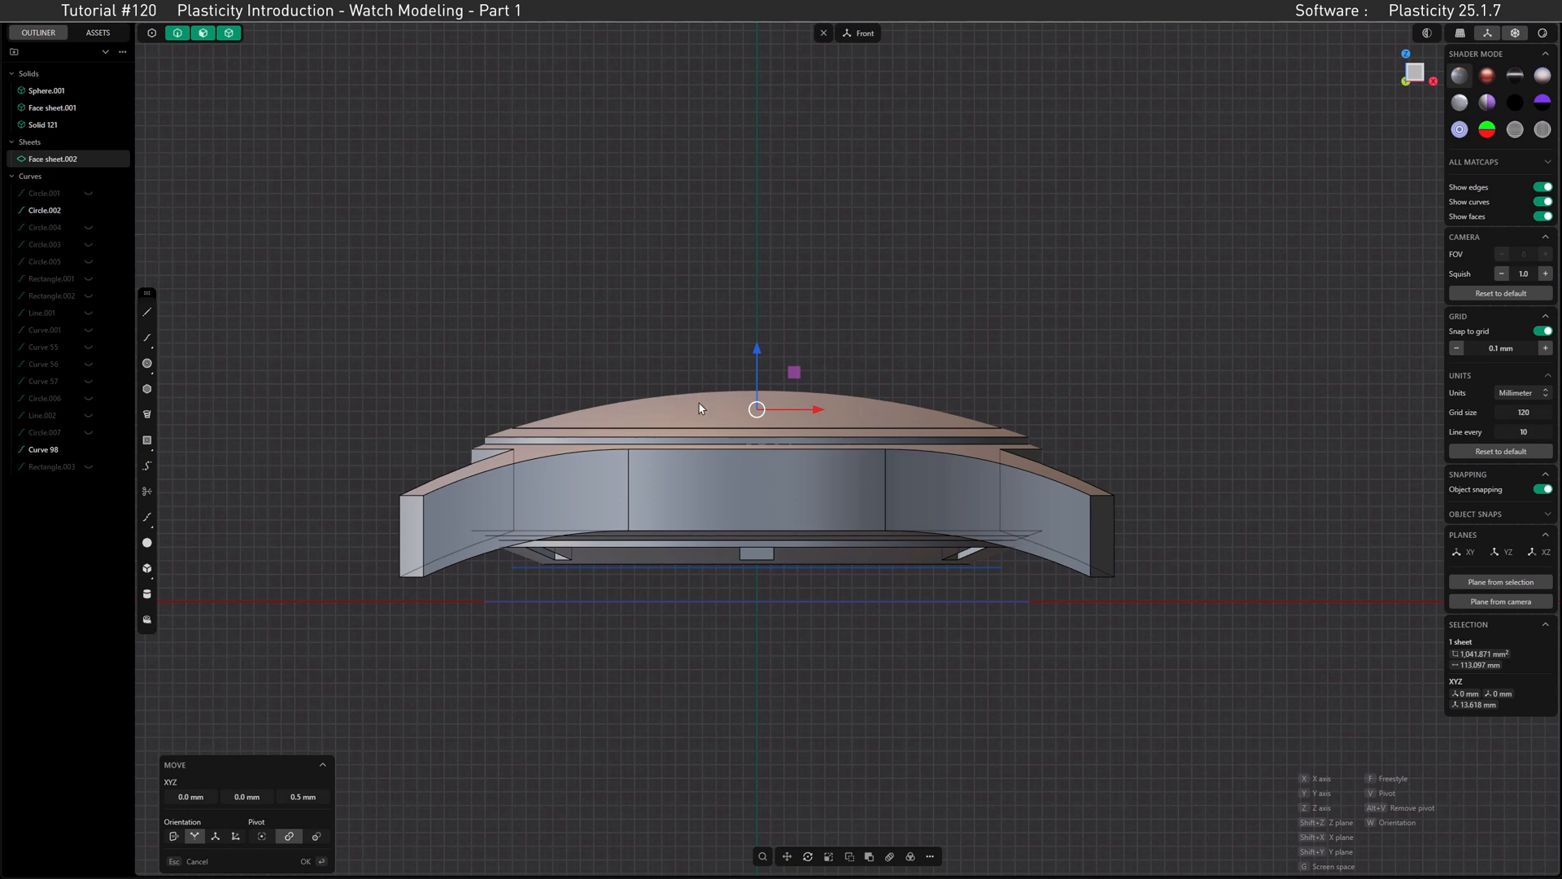
Step: Confirm the 0.5 mm Z move of the duplicated domed face sheet
click(321, 860)
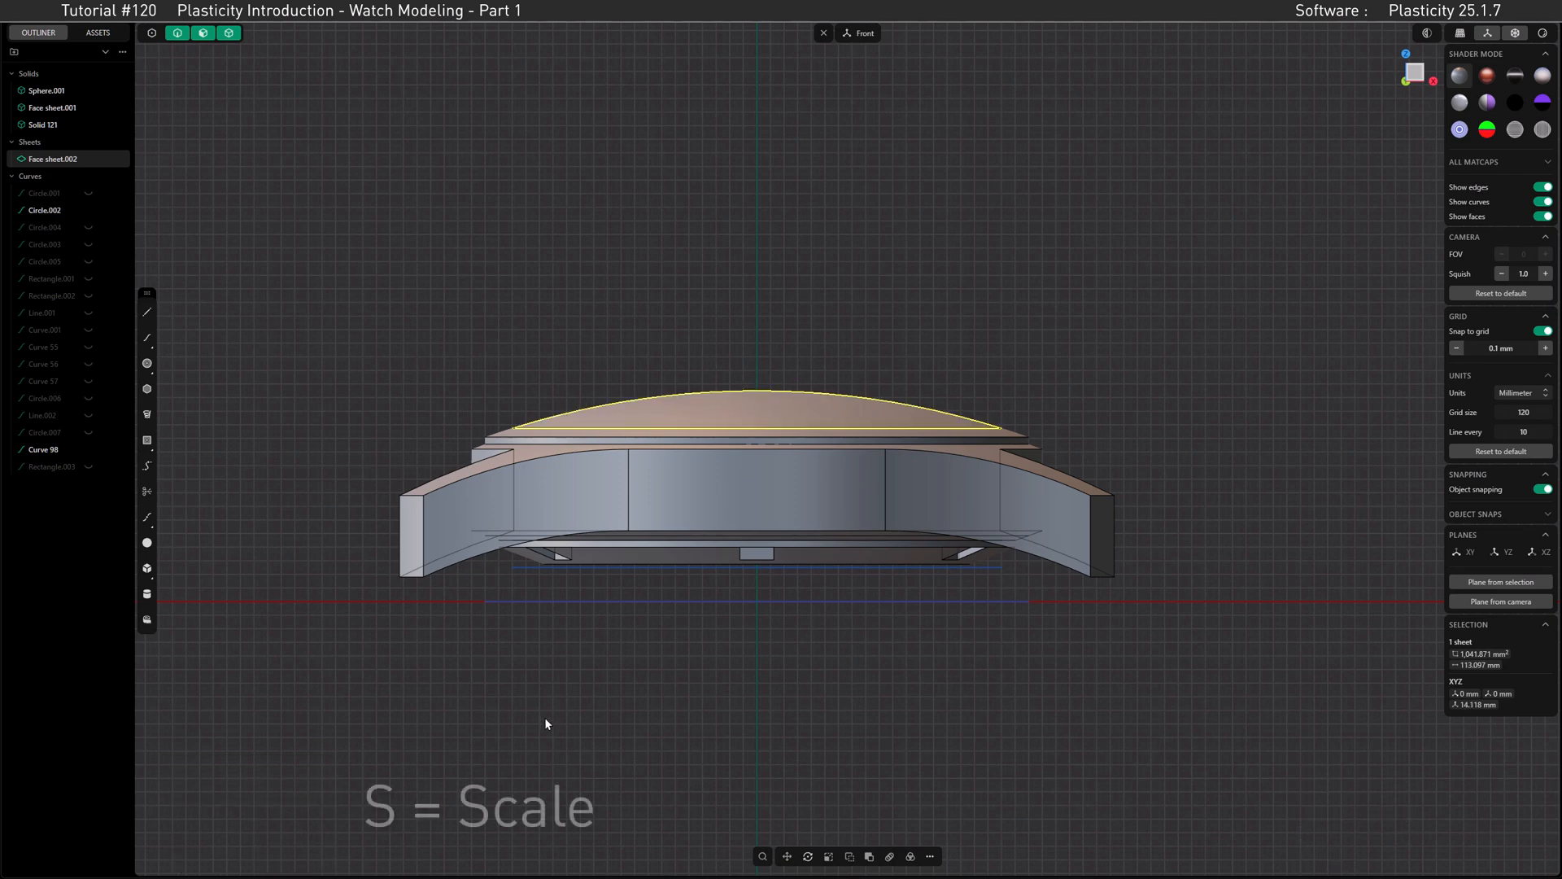
key(s)
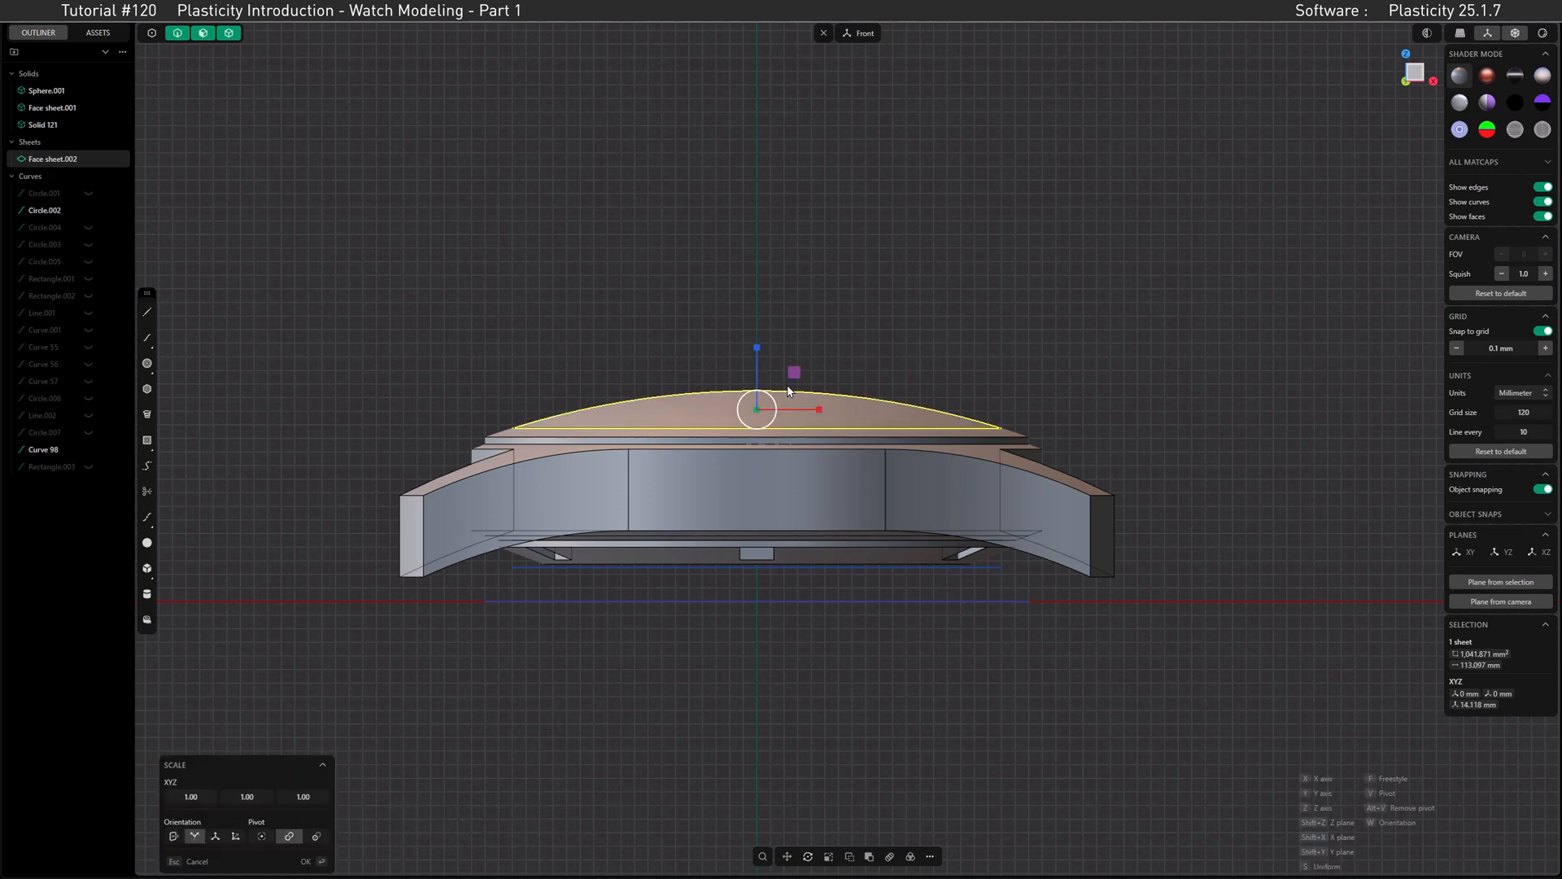
drag(758, 346, 760, 379)
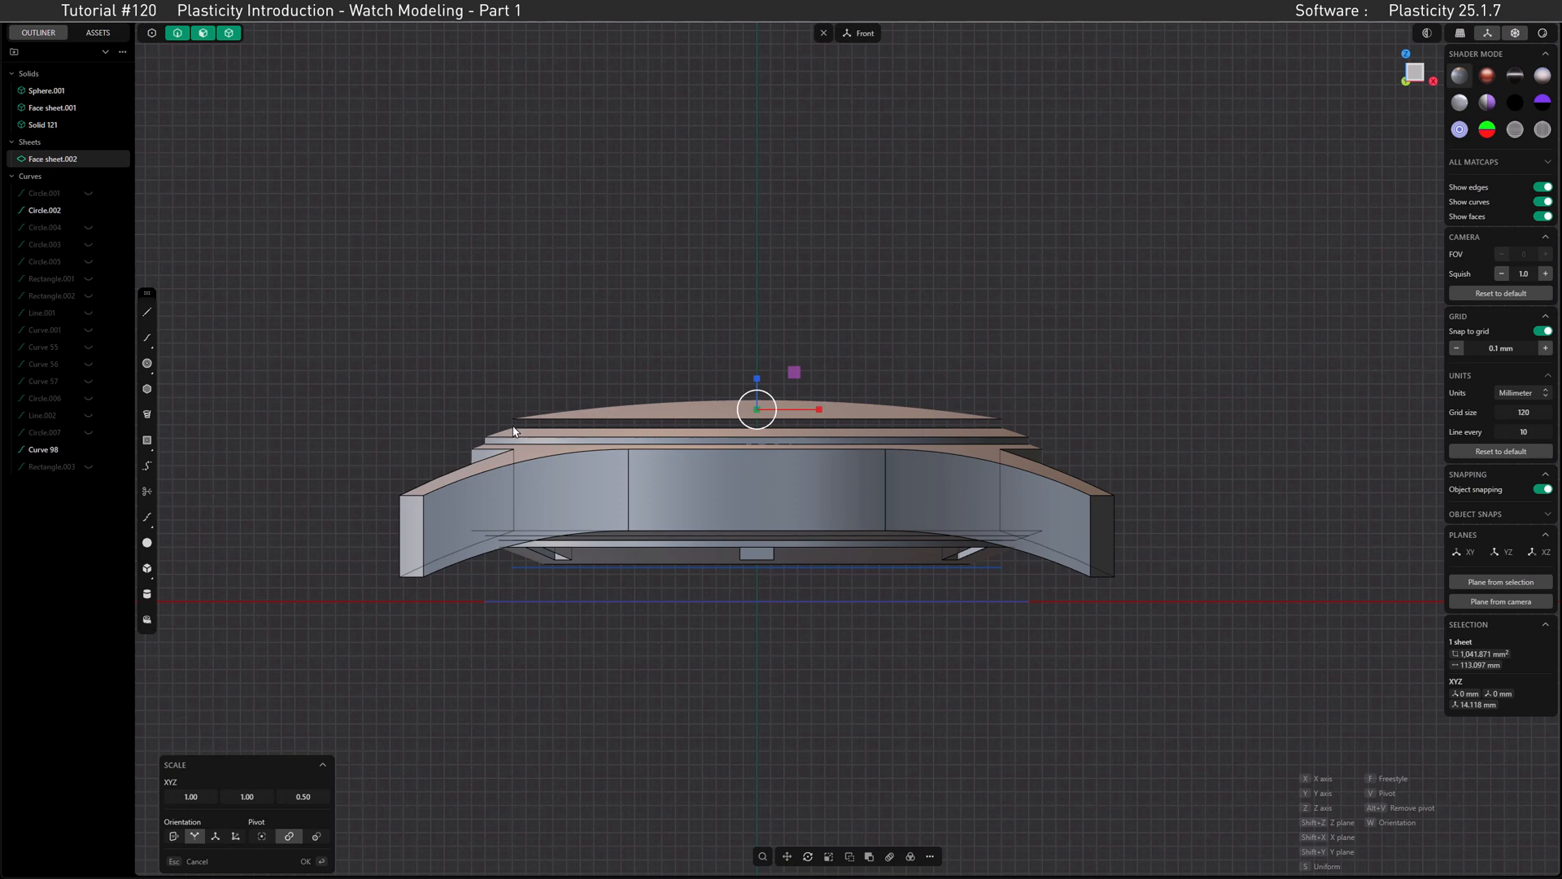
click(185, 861)
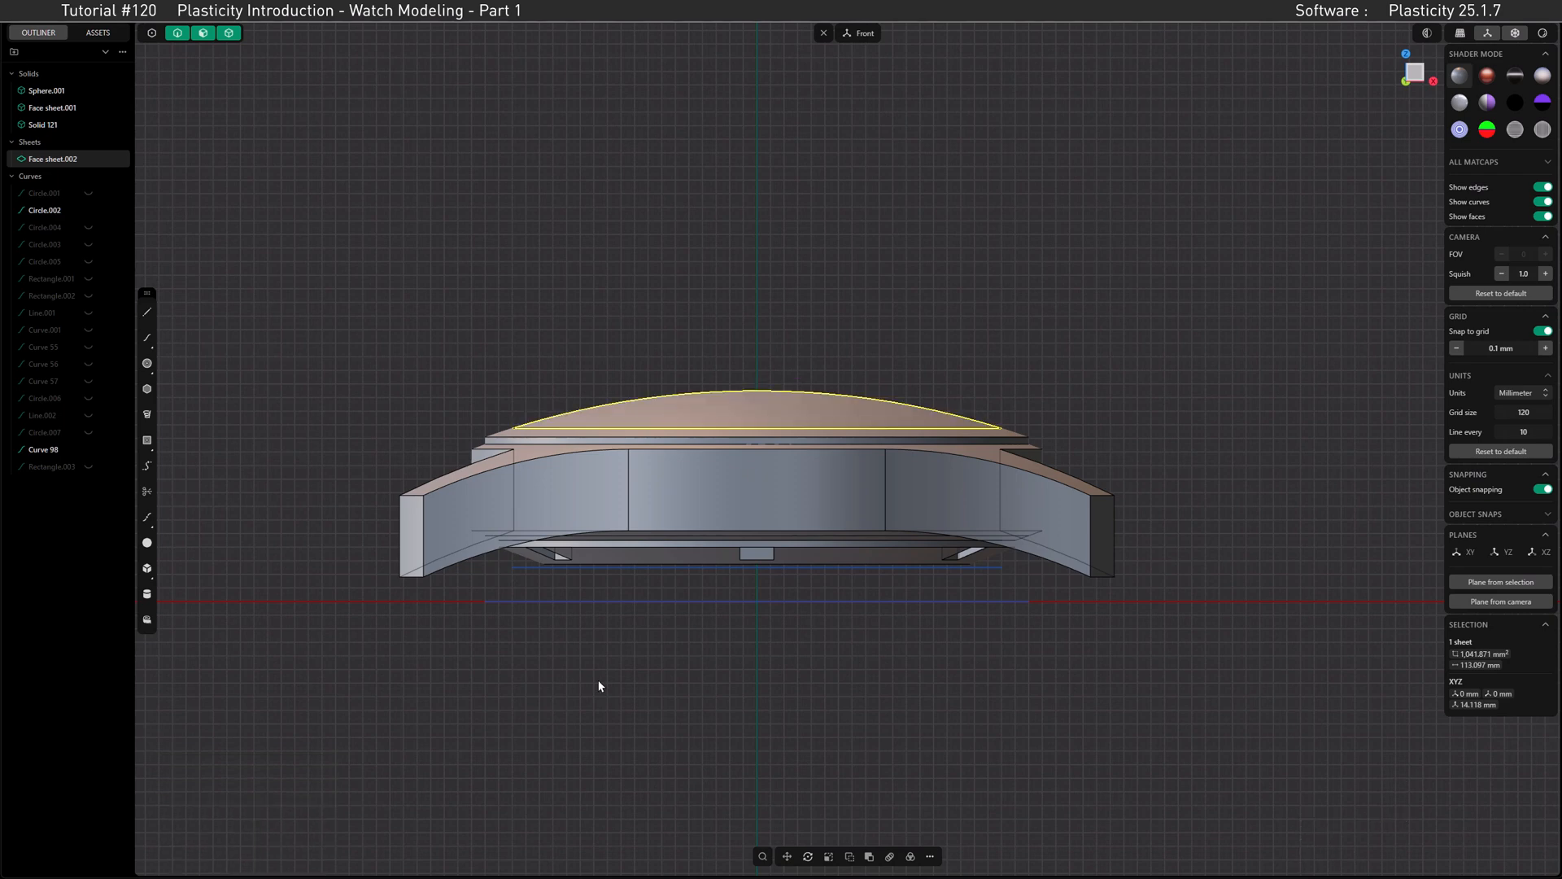
Step: Scale the domed face sheet's height by 0.5 about a pivot placed at the centre of its base edge
key(s)
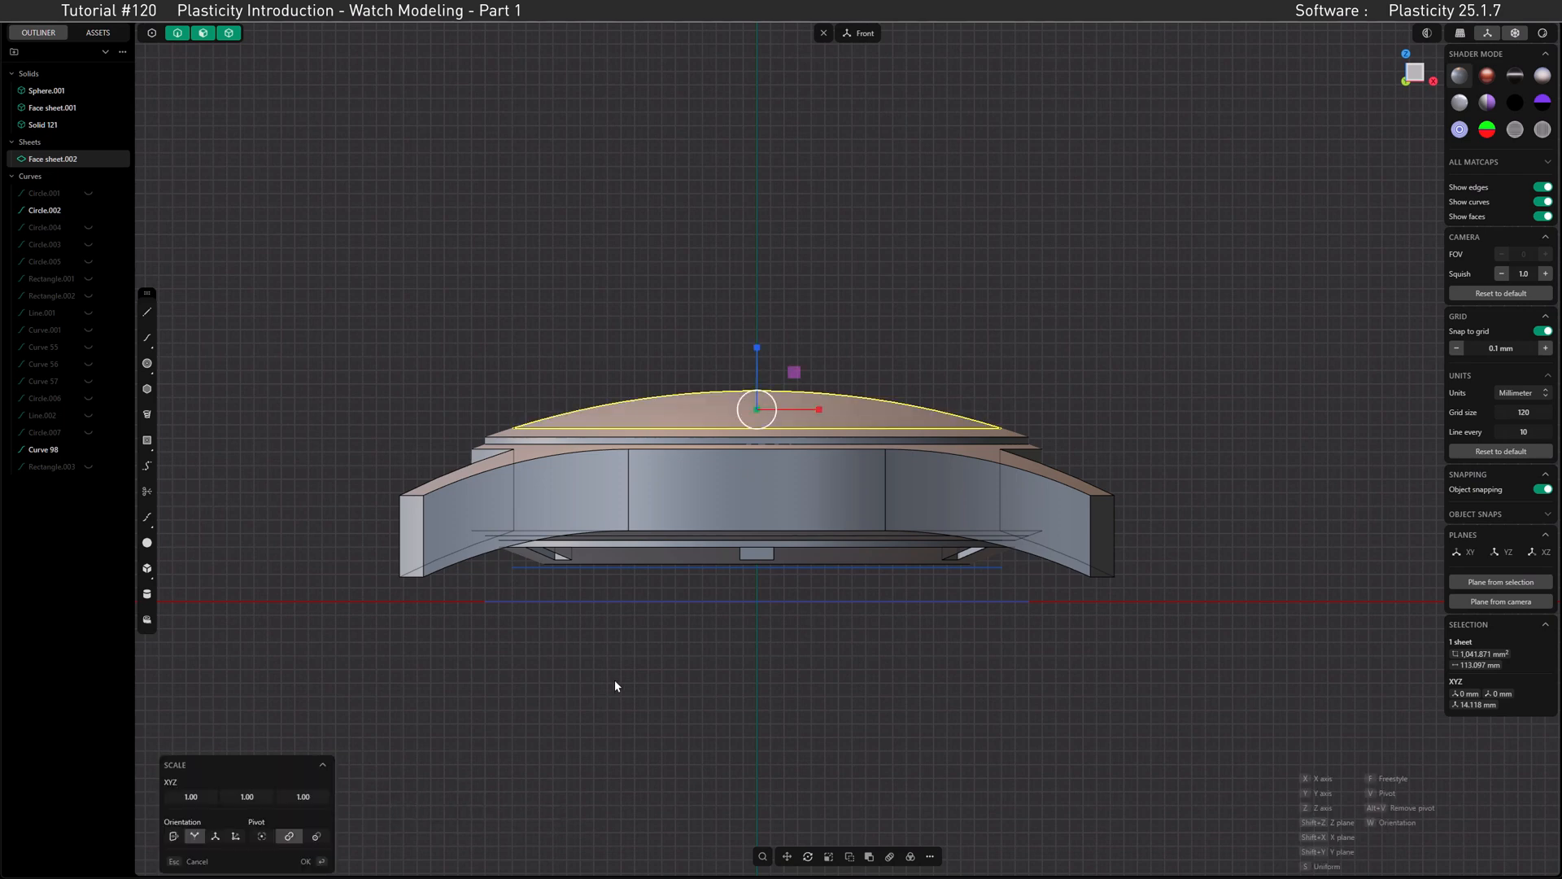
key(v)
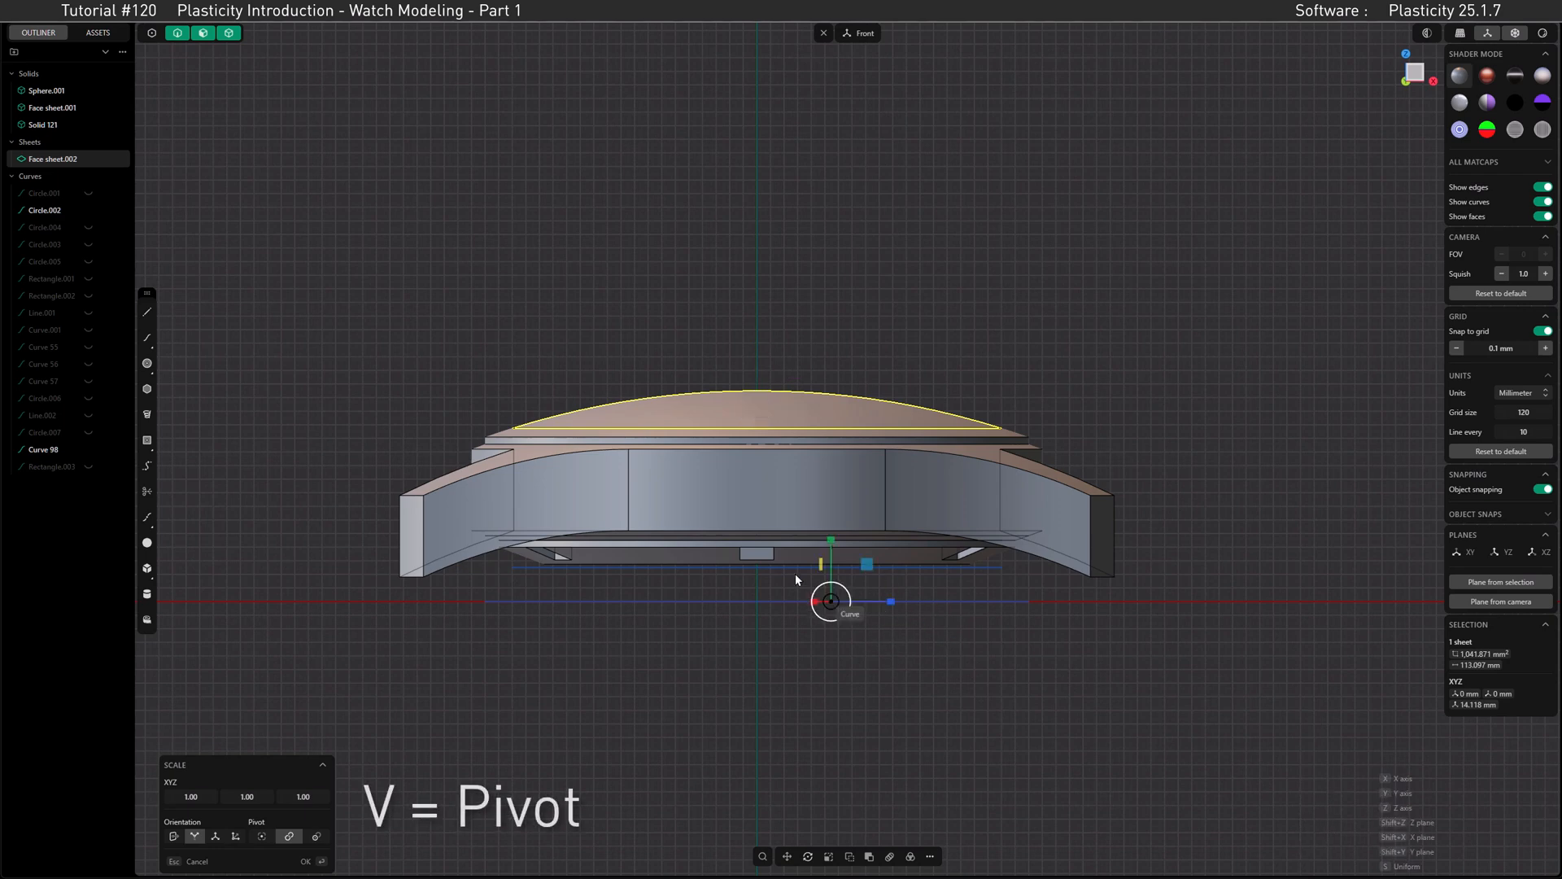
click(753, 432)
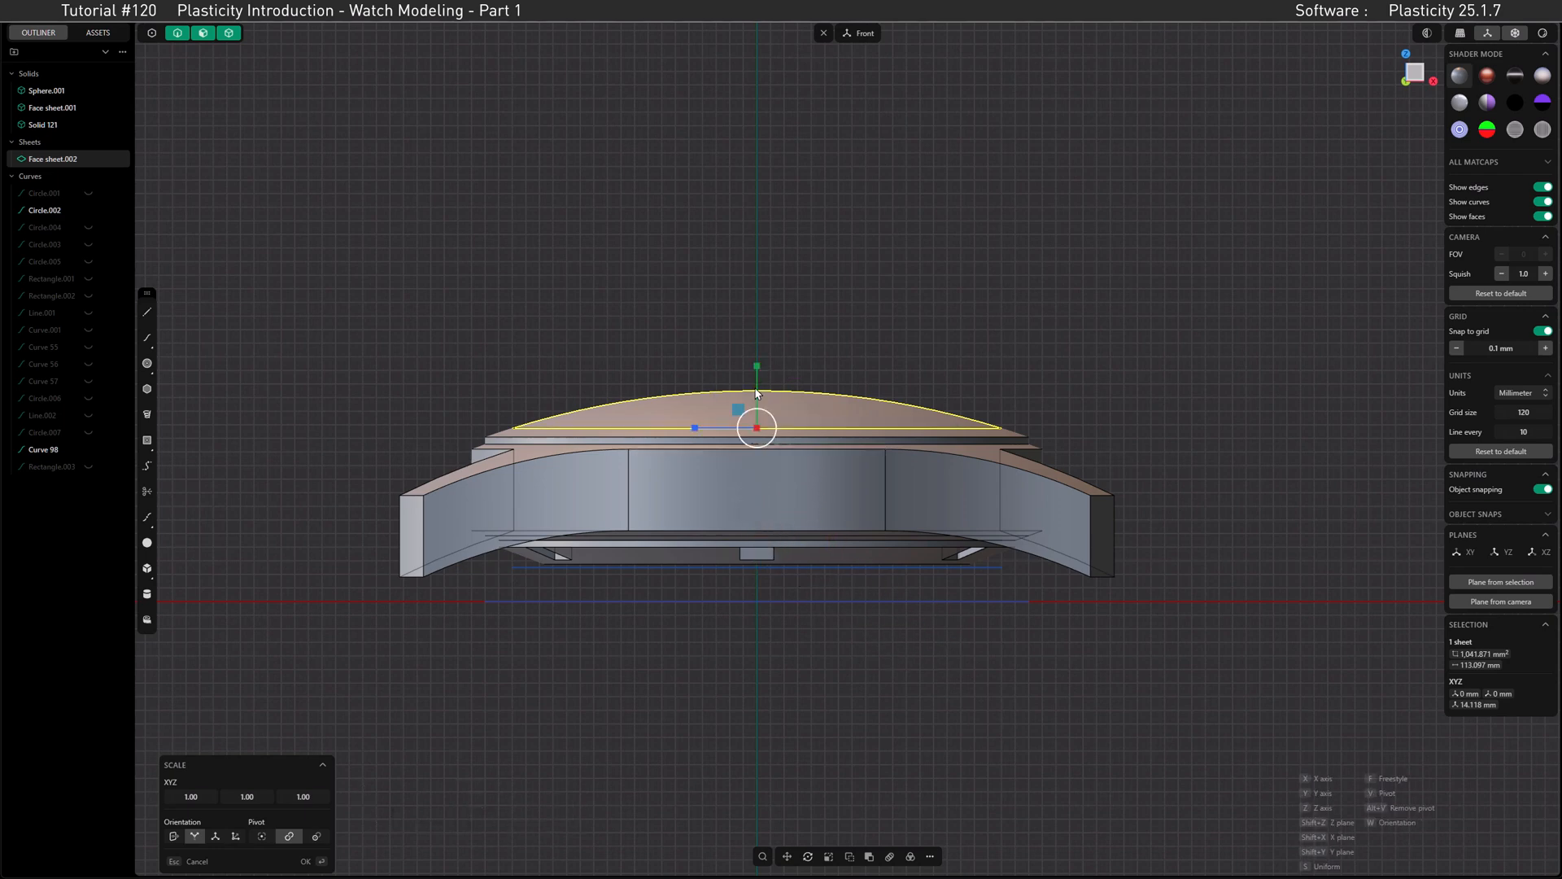
click(249, 796)
text(0.5)
key(Return)
key(Return)
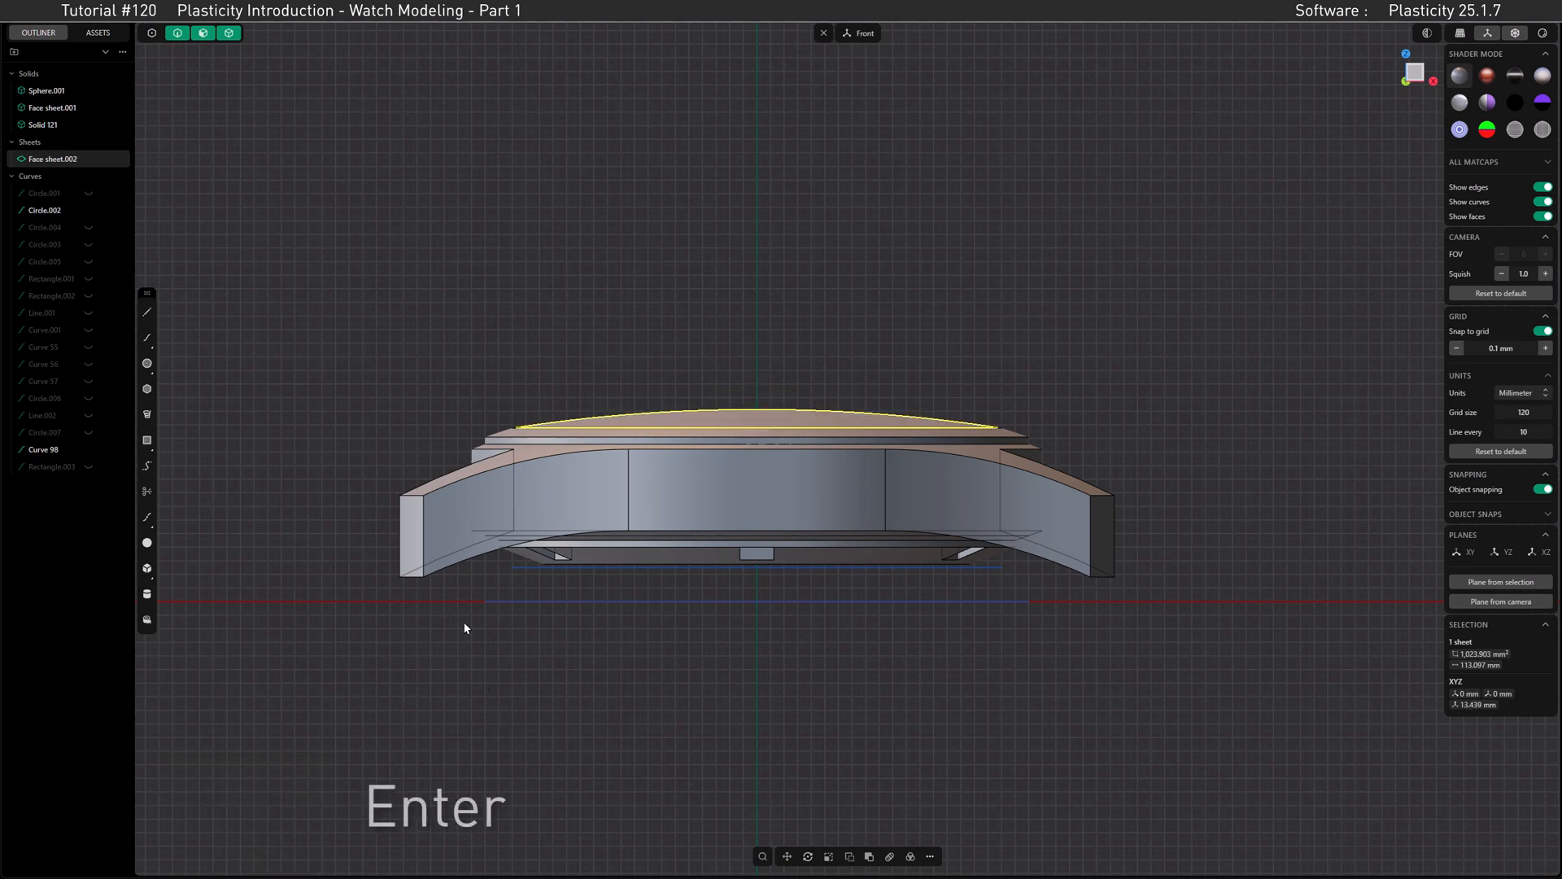
Step: Isolate the flattened domed face sheet so only it is shown
click(591, 389)
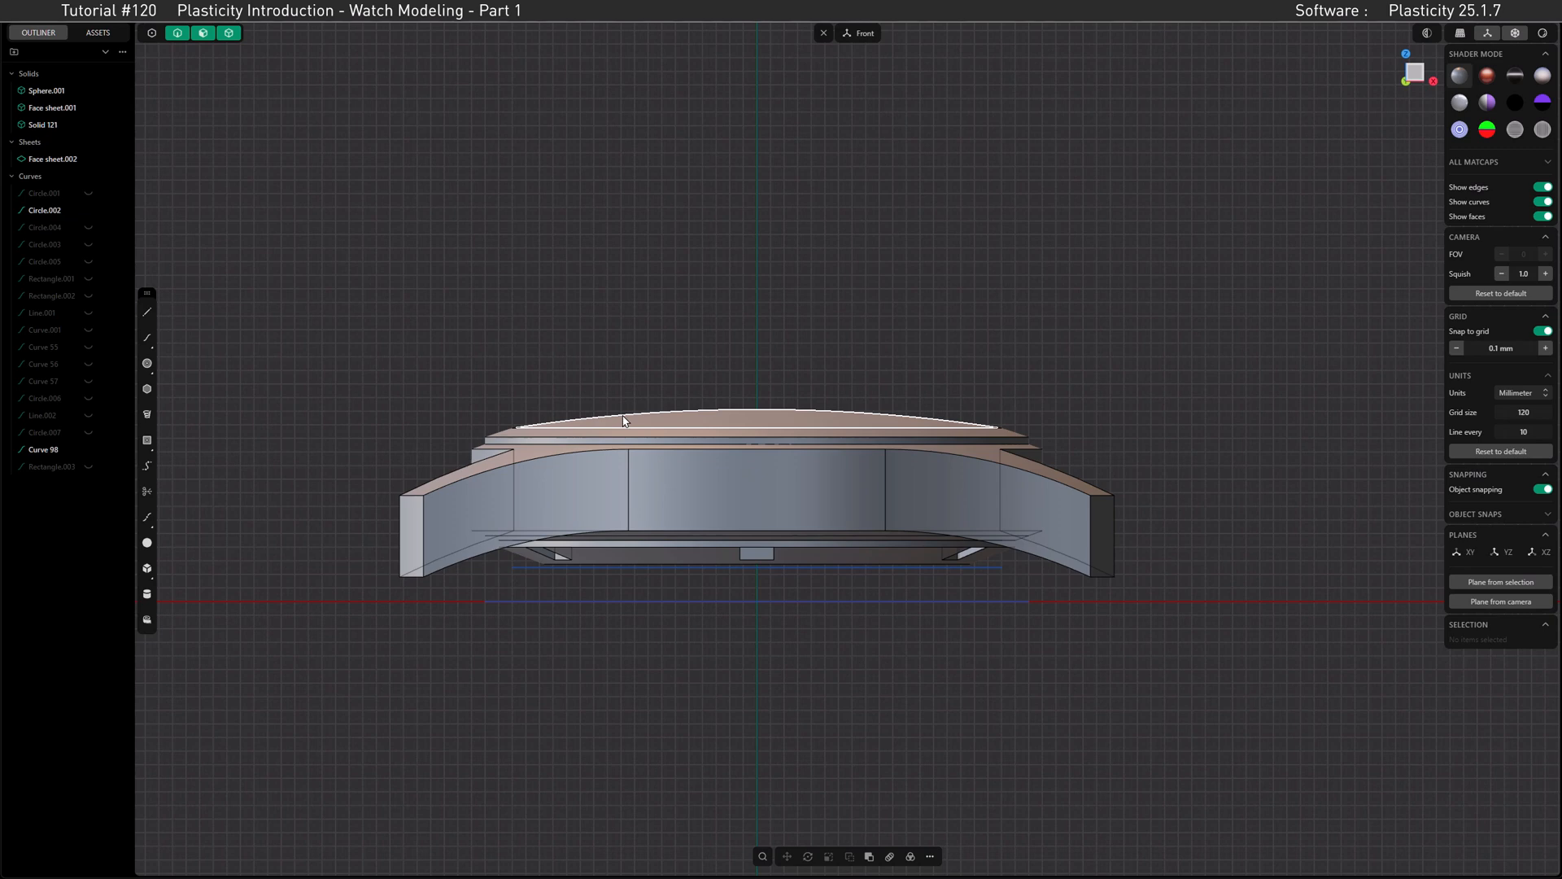
click(625, 421)
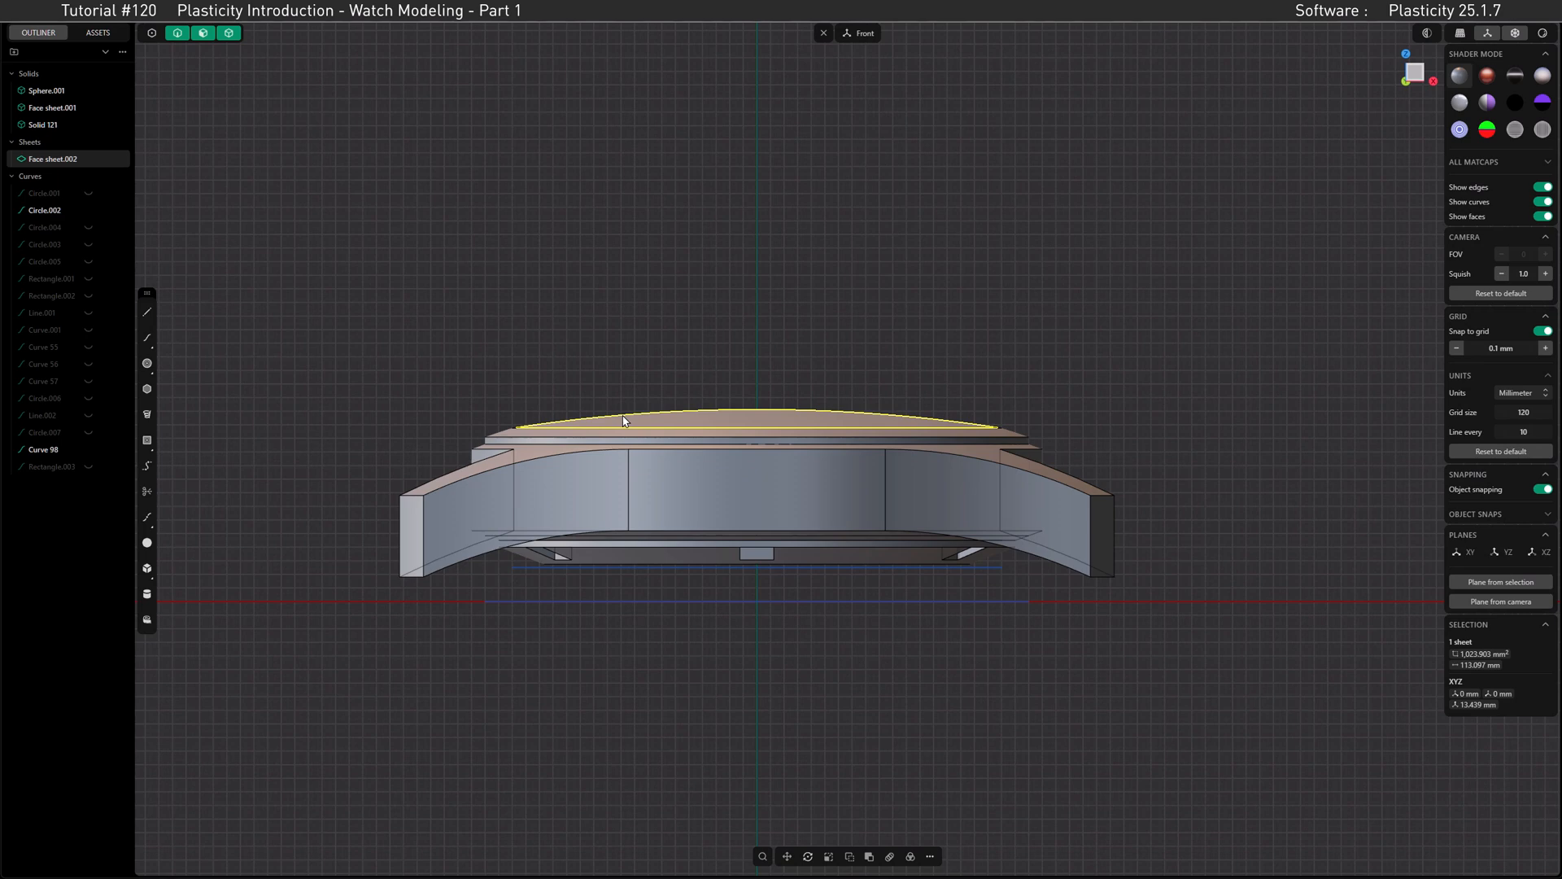
key(period)
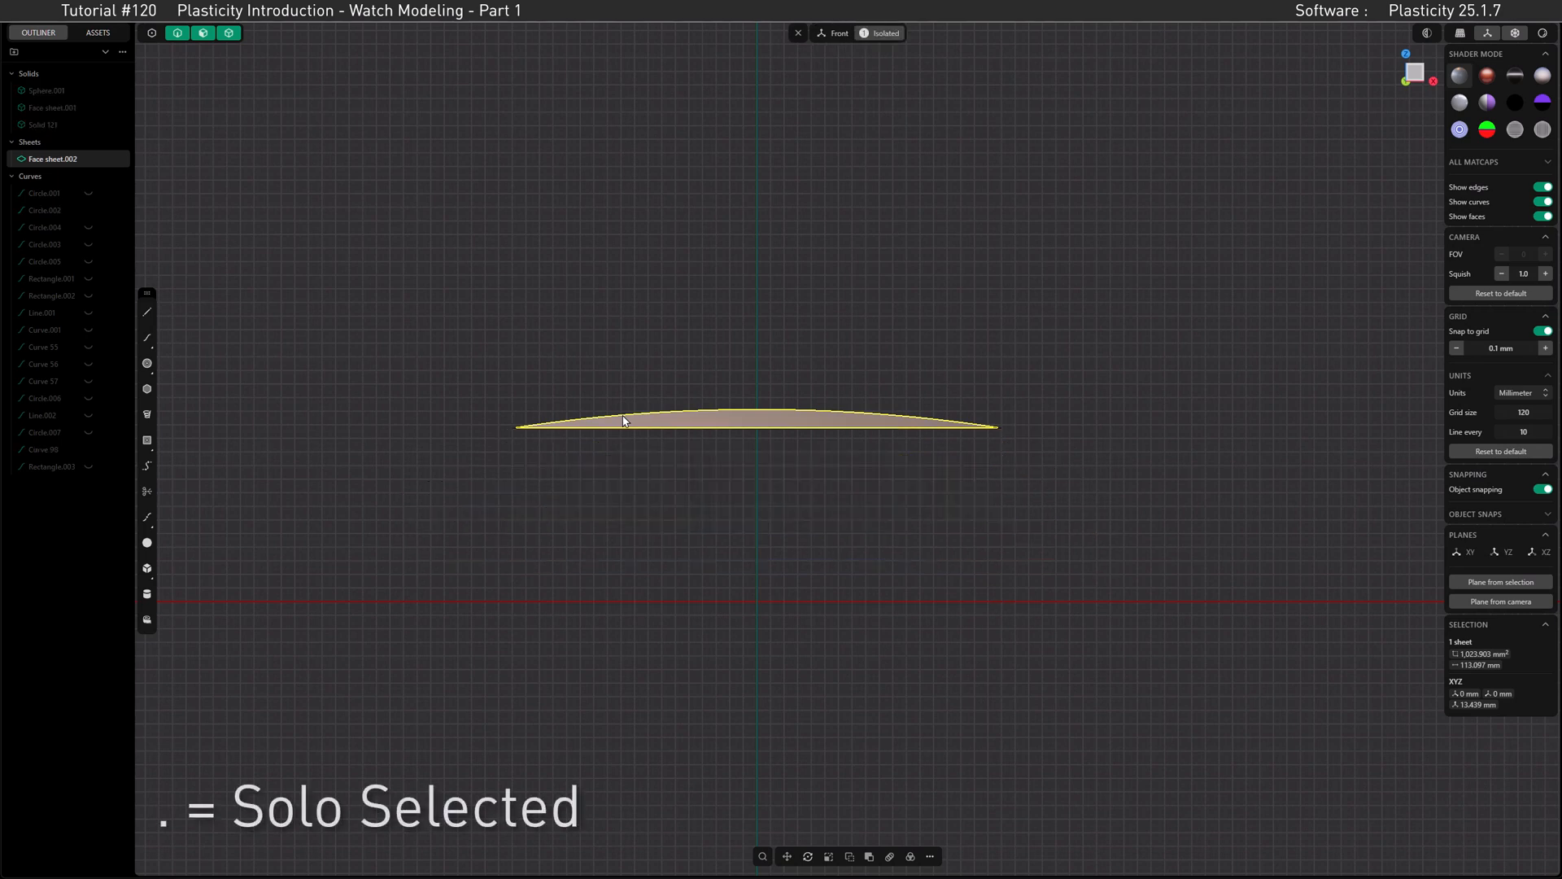
click(930, 856)
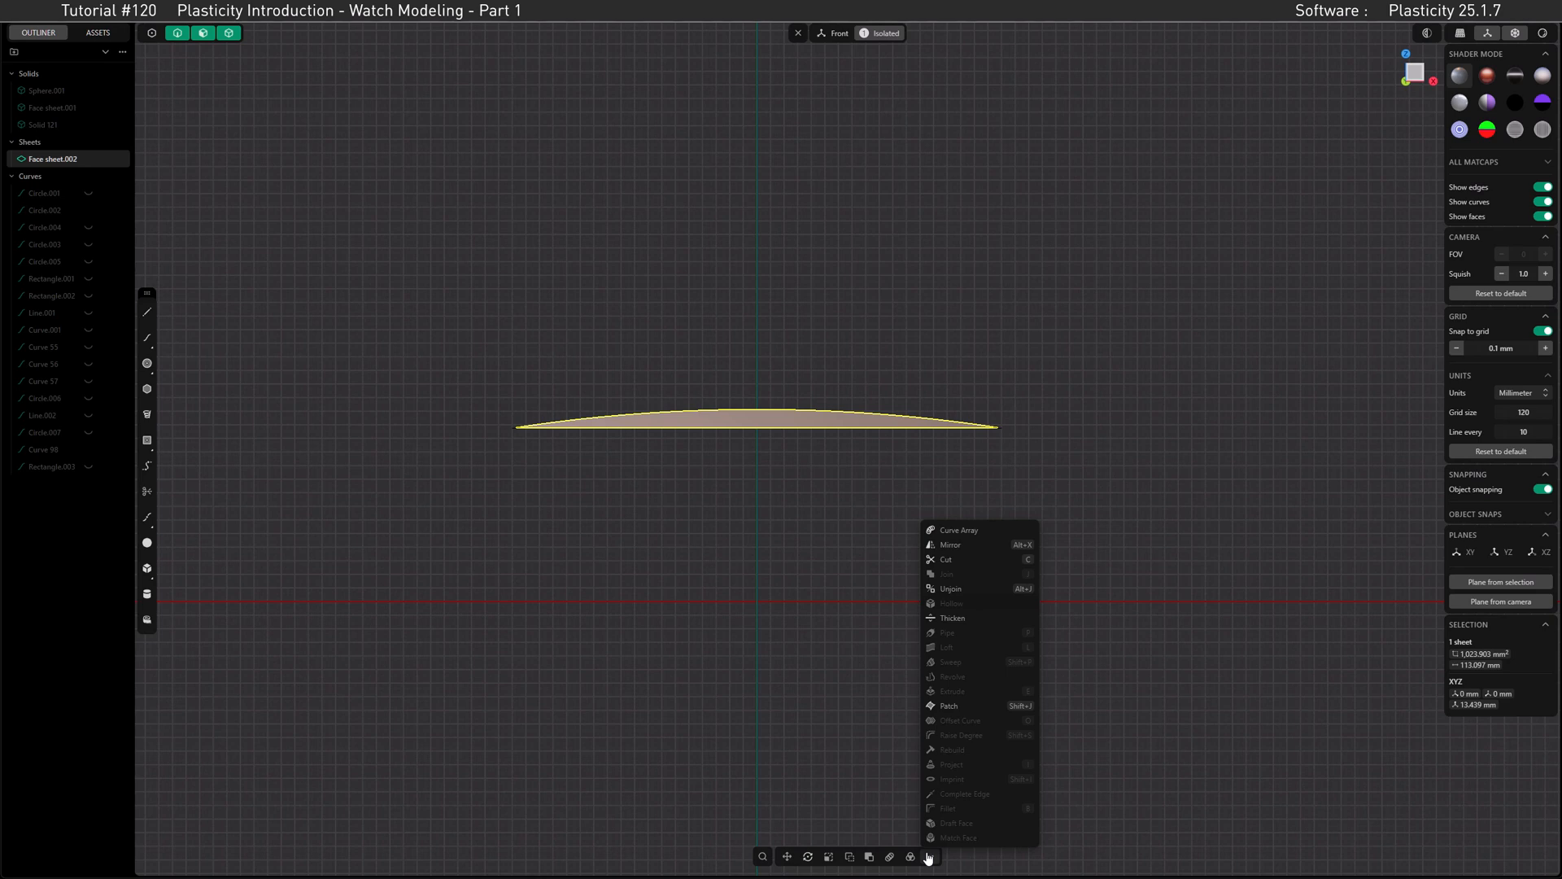
click(952, 619)
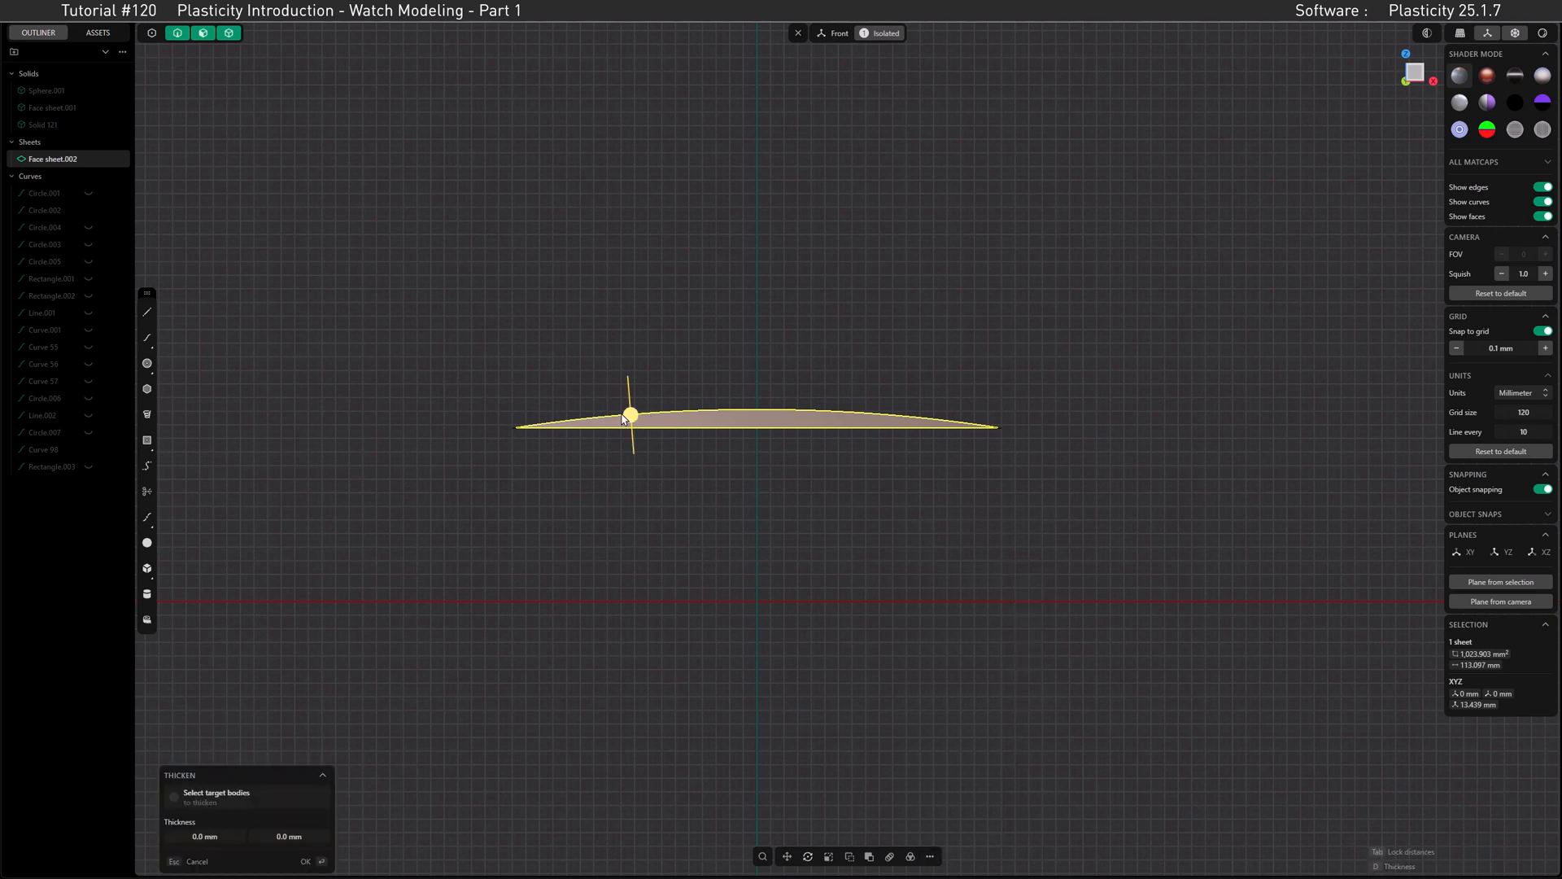
drag(632, 417, 644, 495)
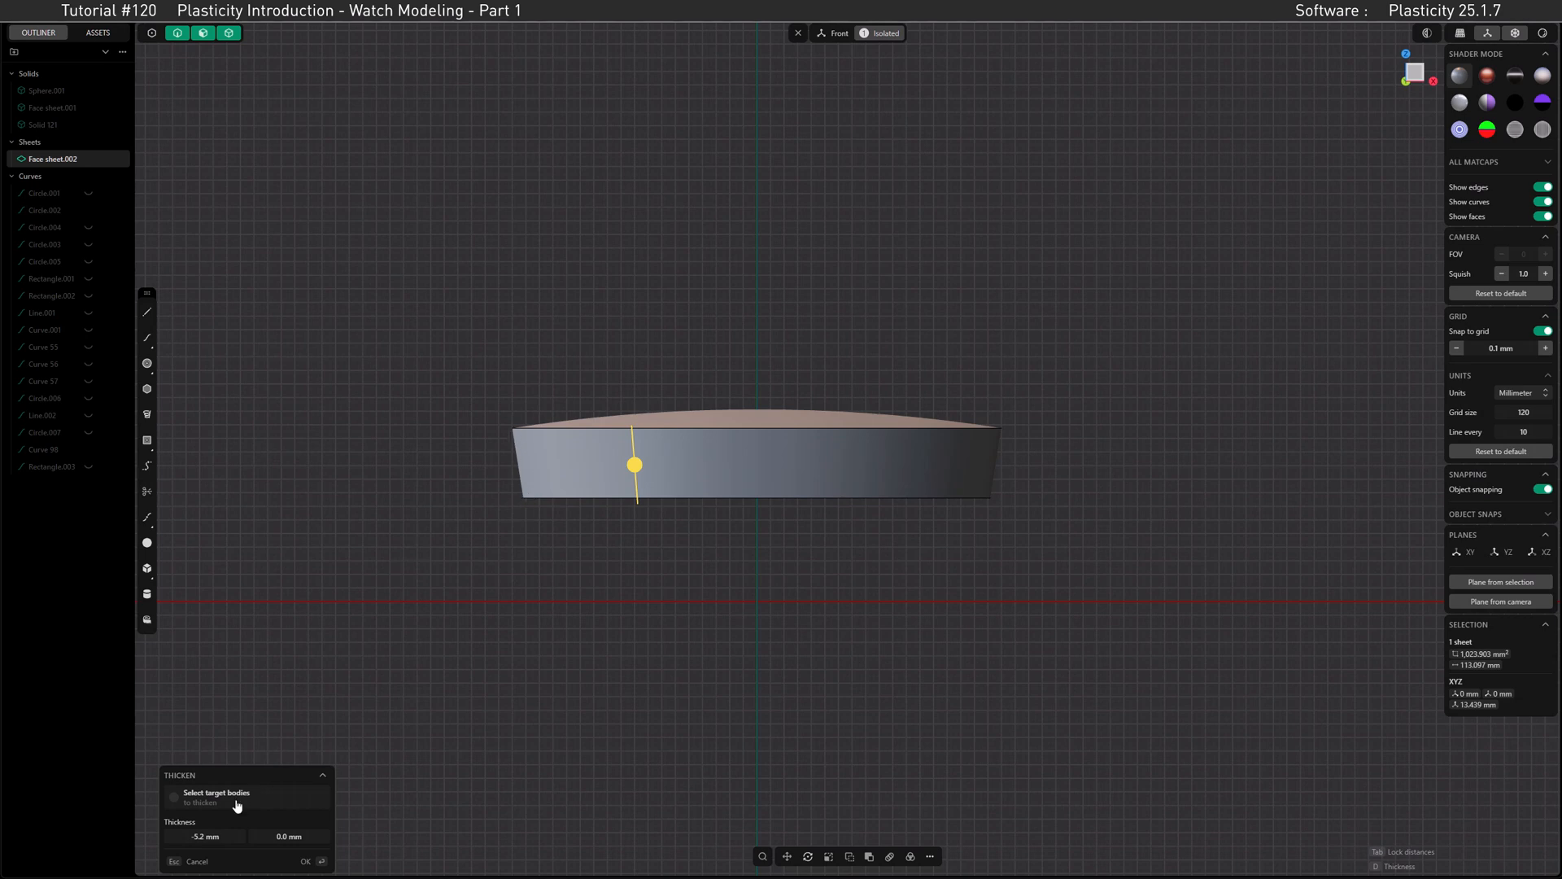
click(195, 860)
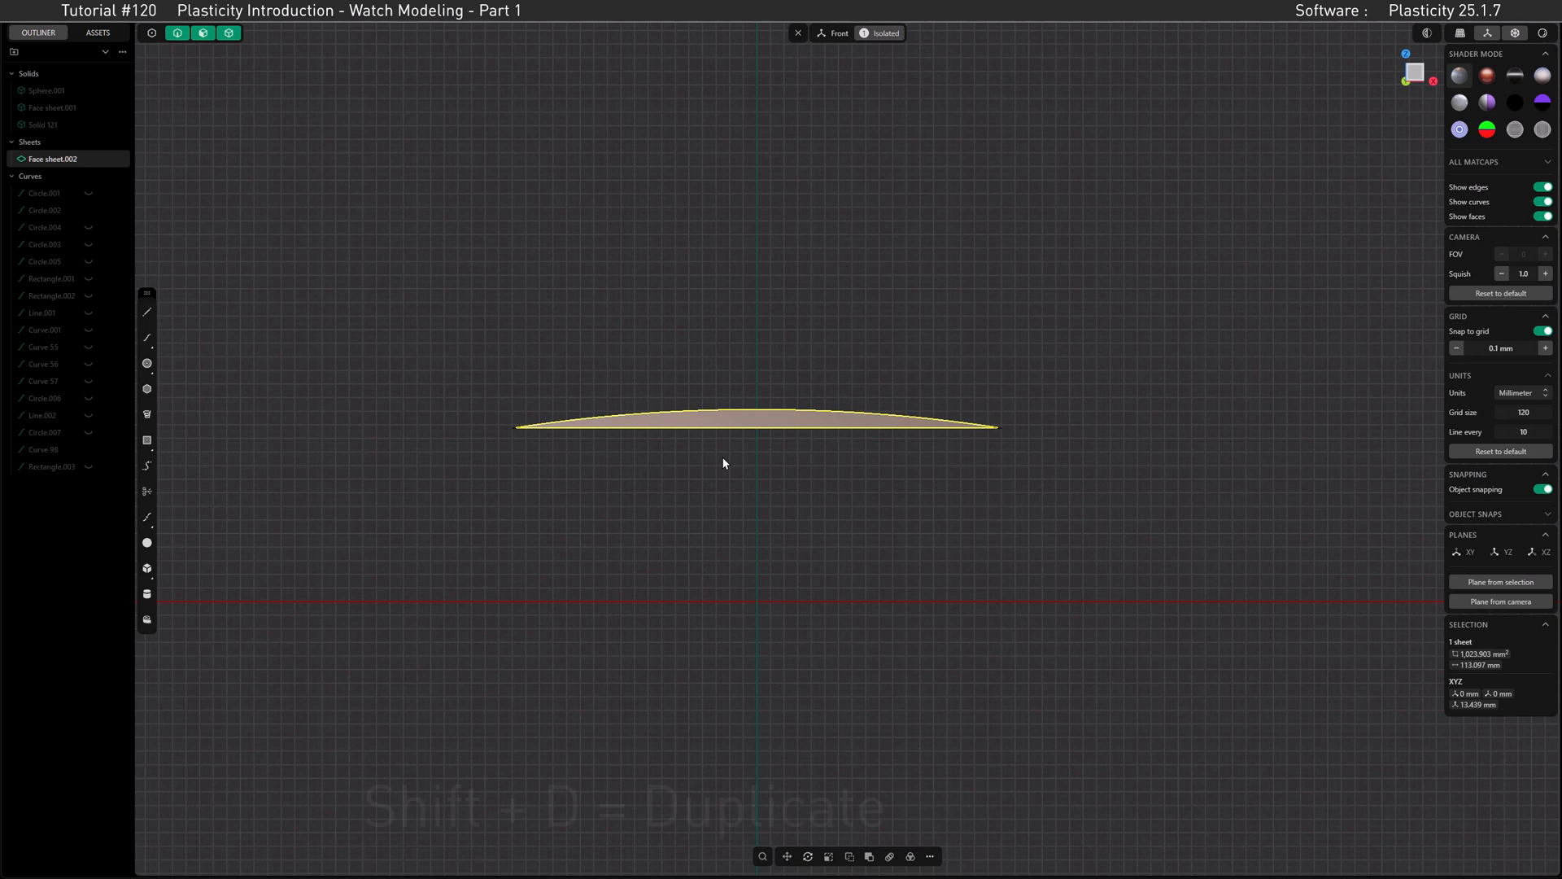
Step: Duplicate the domed face sheet and move the copy 1.5 mm straight down
key(shift+d)
drag(757, 376, 756, 394)
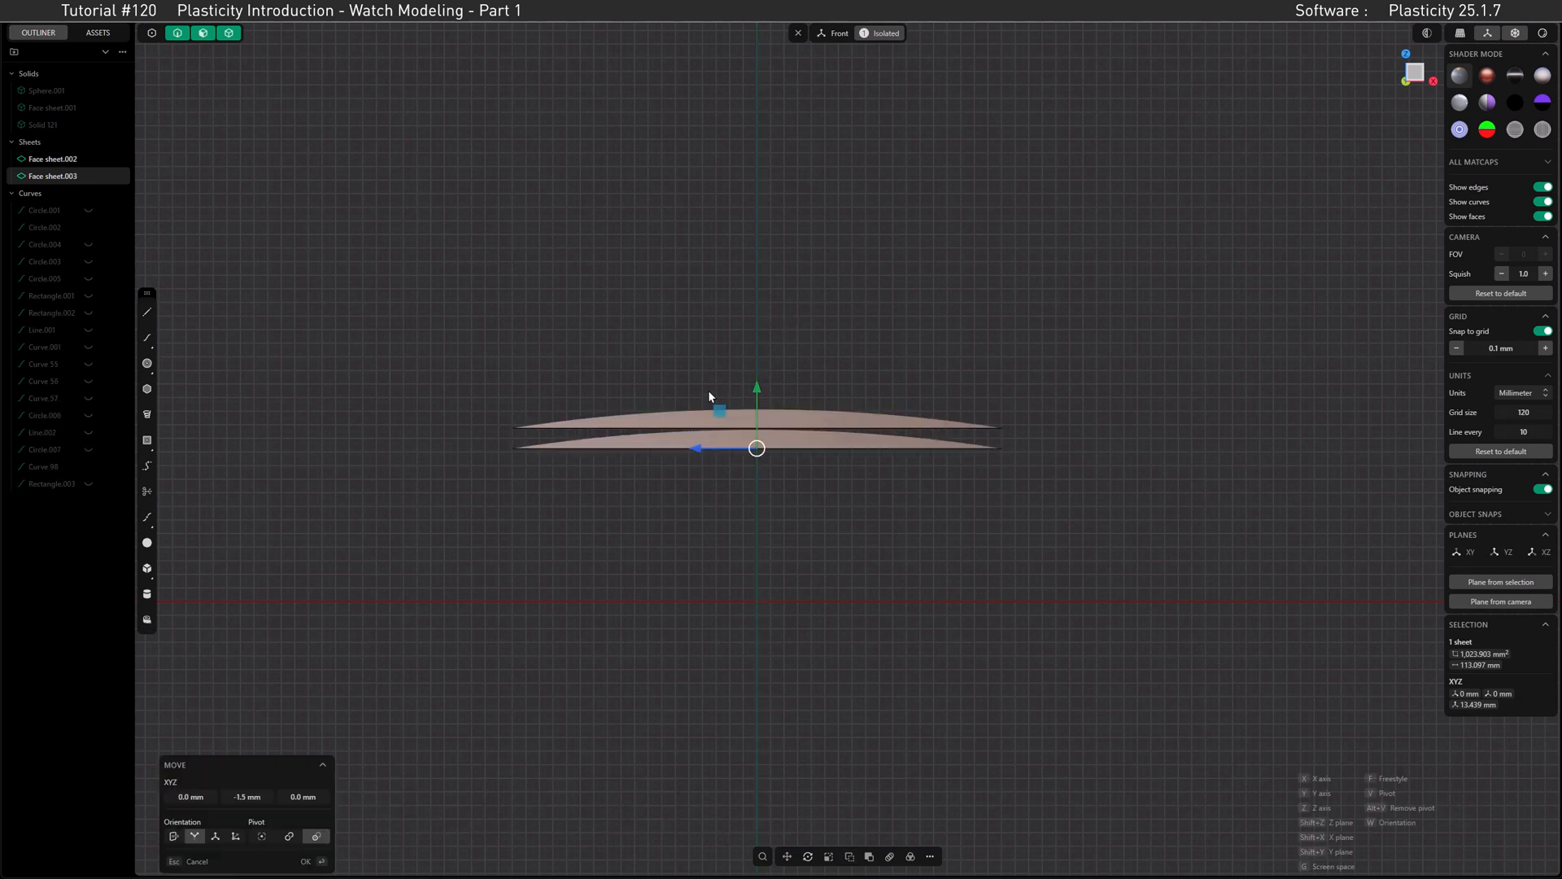
click(544, 447)
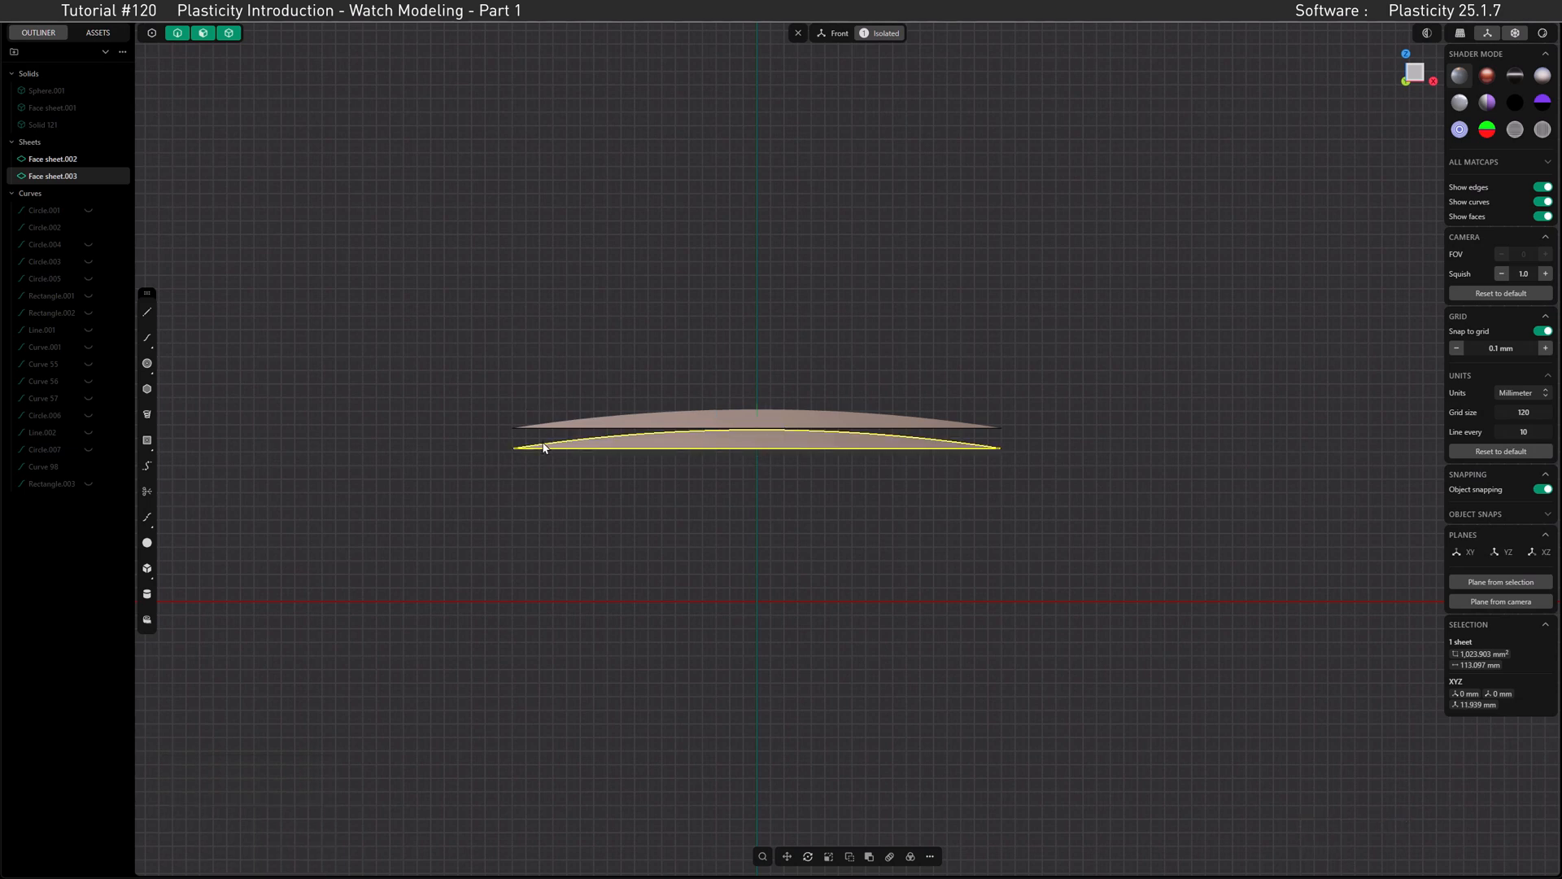
Step: Select the full boundary edge loops of both domed sheets and start a Loft between them
middle_drag(558, 431, 646, 463)
shift+click(646, 463)
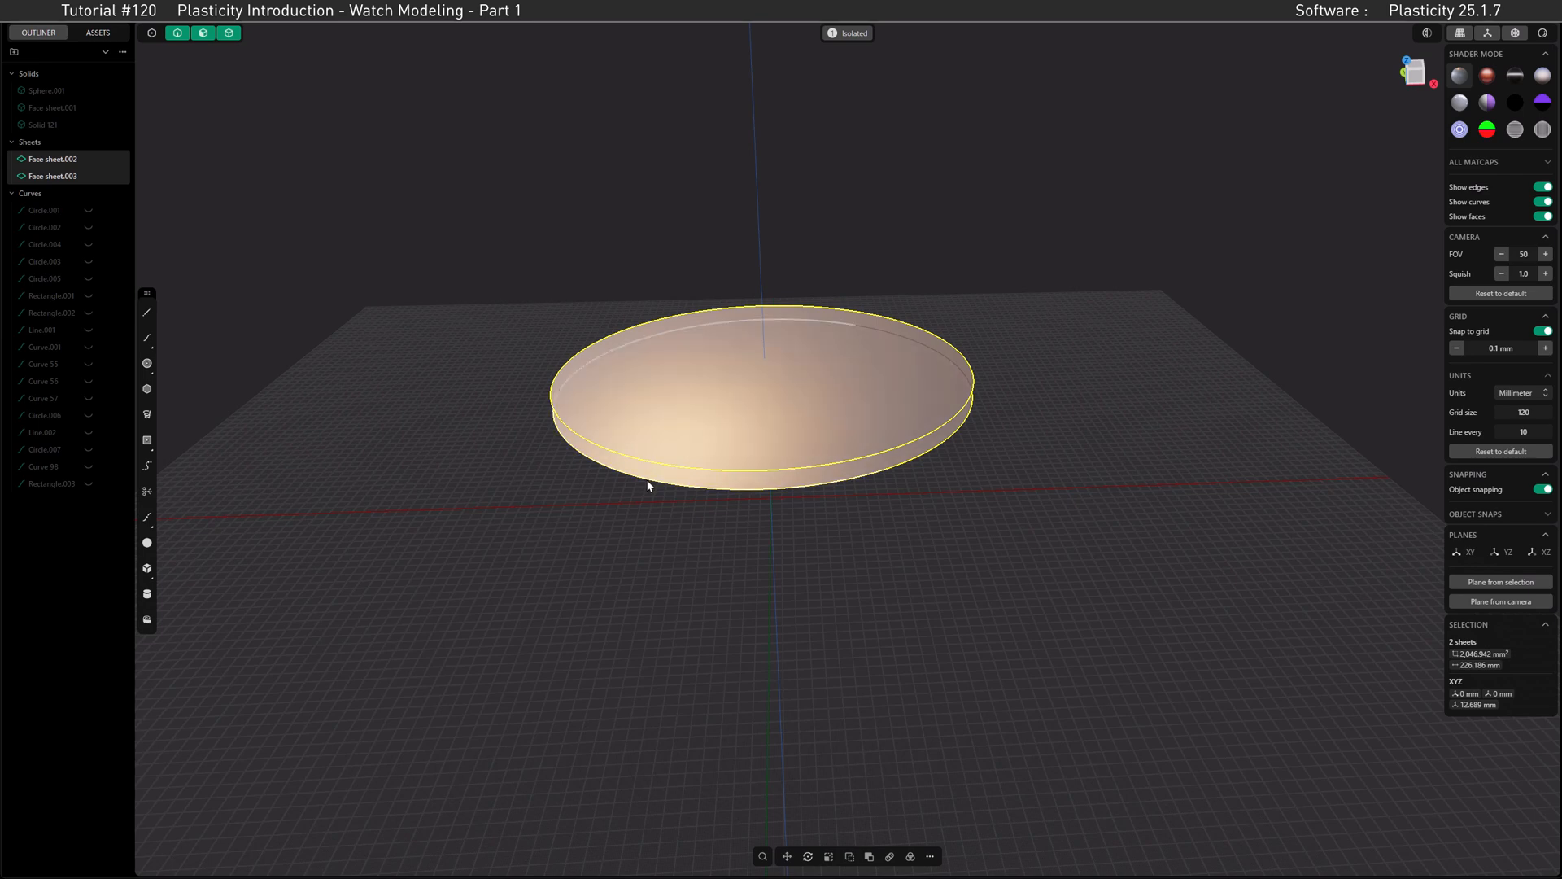
shift+click(648, 482)
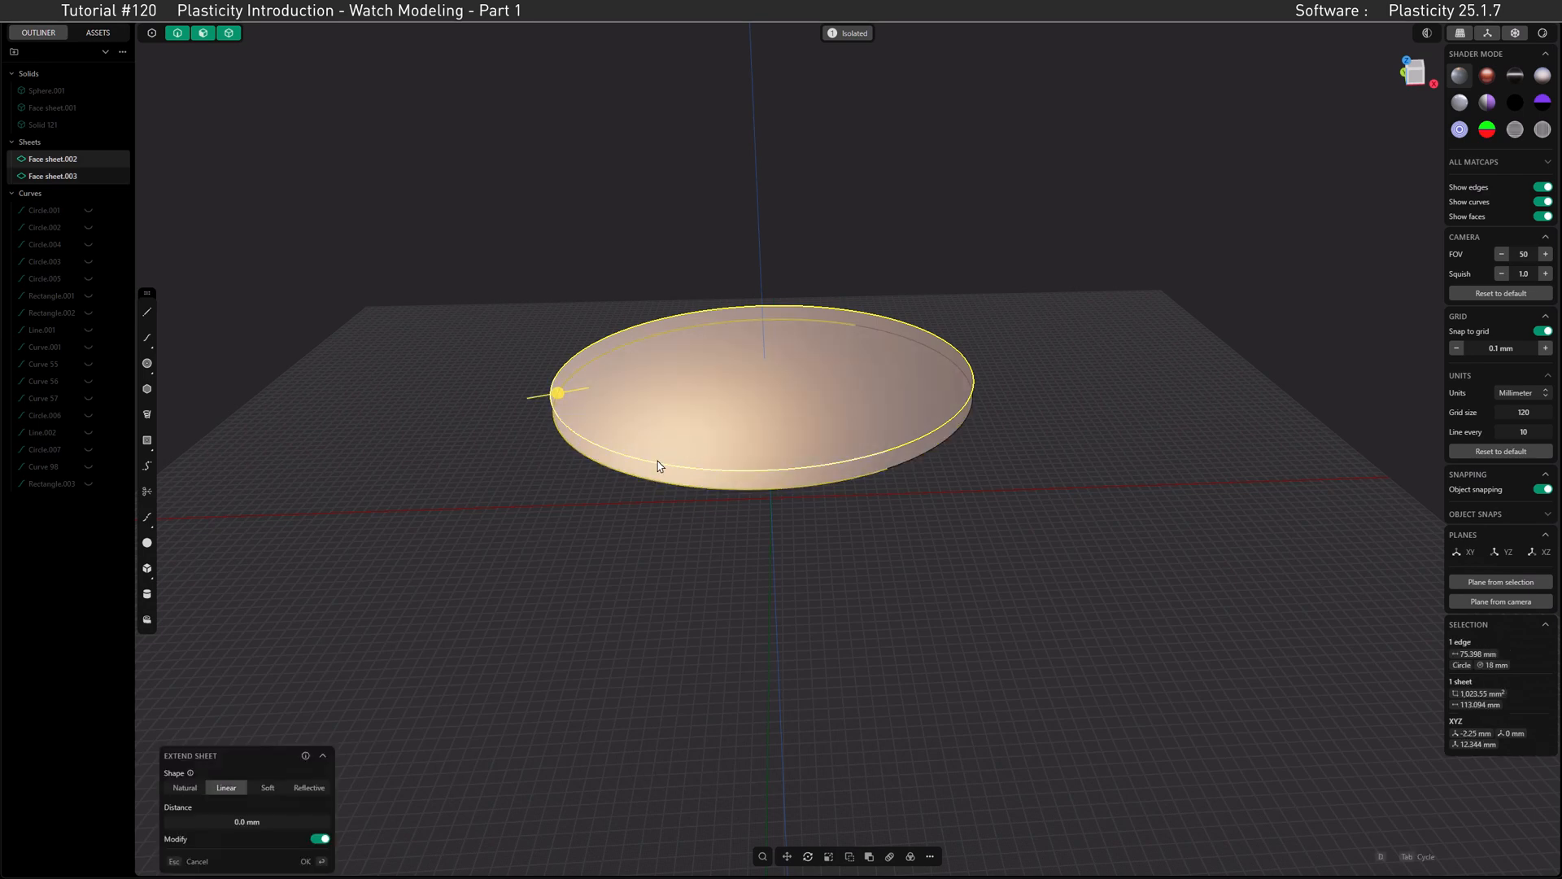
shift+click(657, 462)
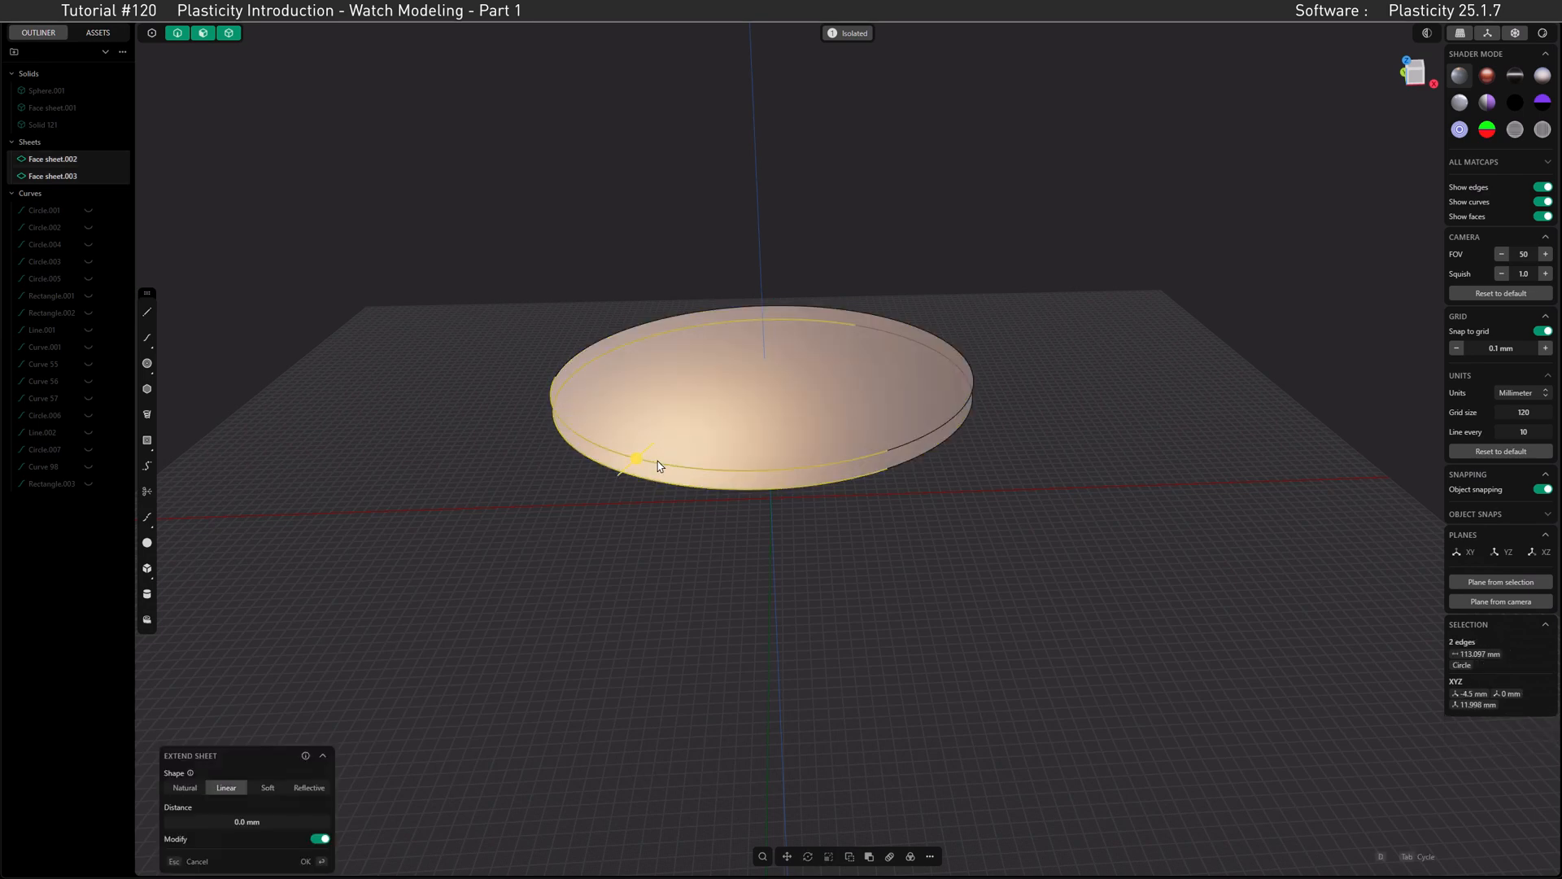
alt+click(884, 469)
alt+shift+click(885, 459)
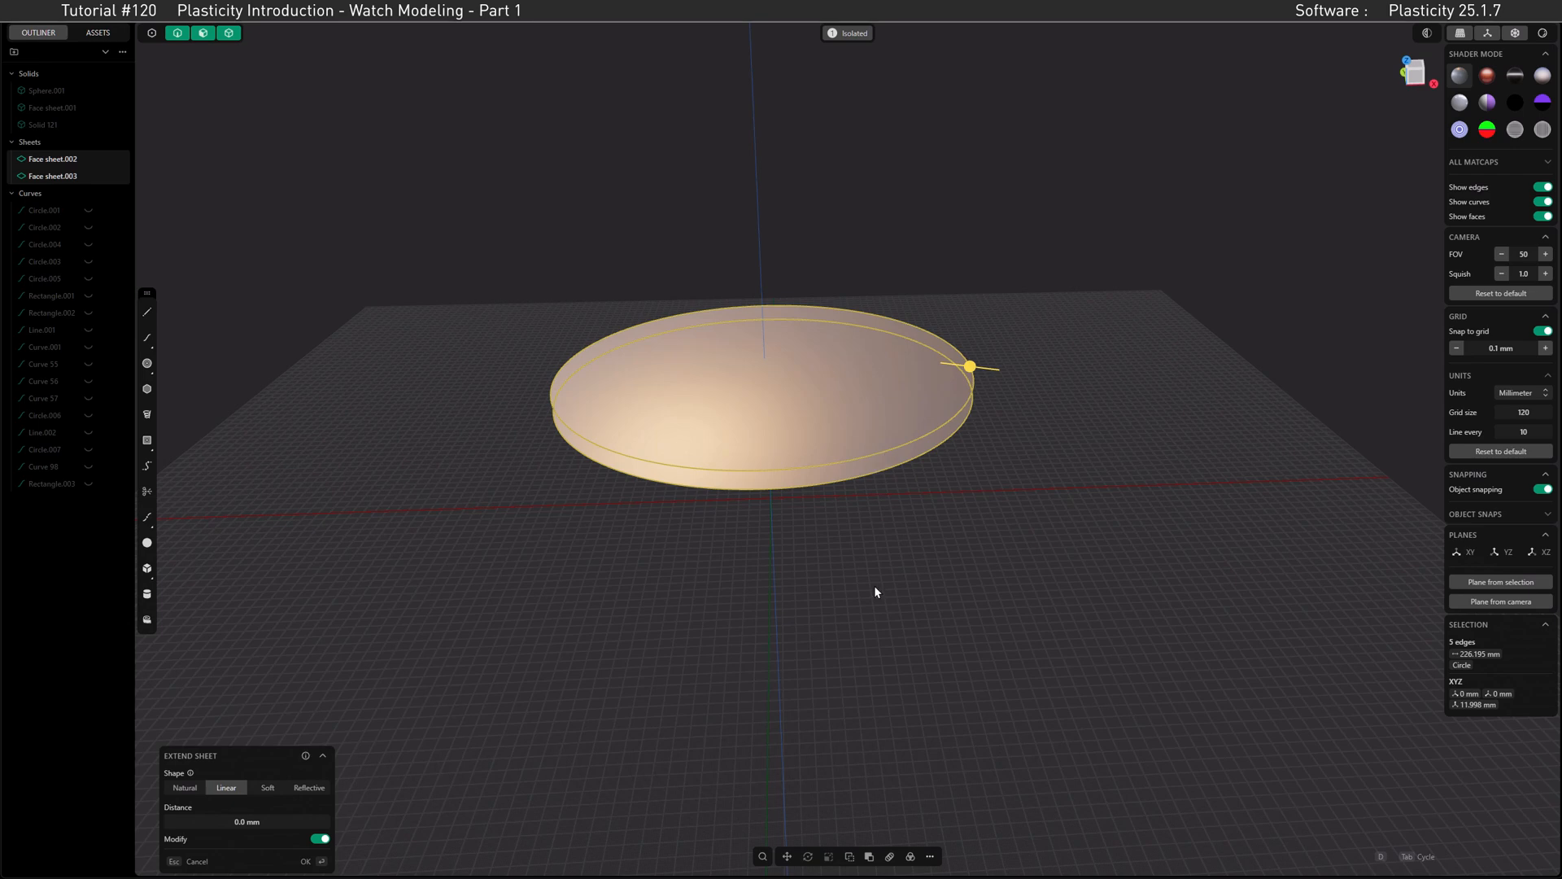
click(929, 856)
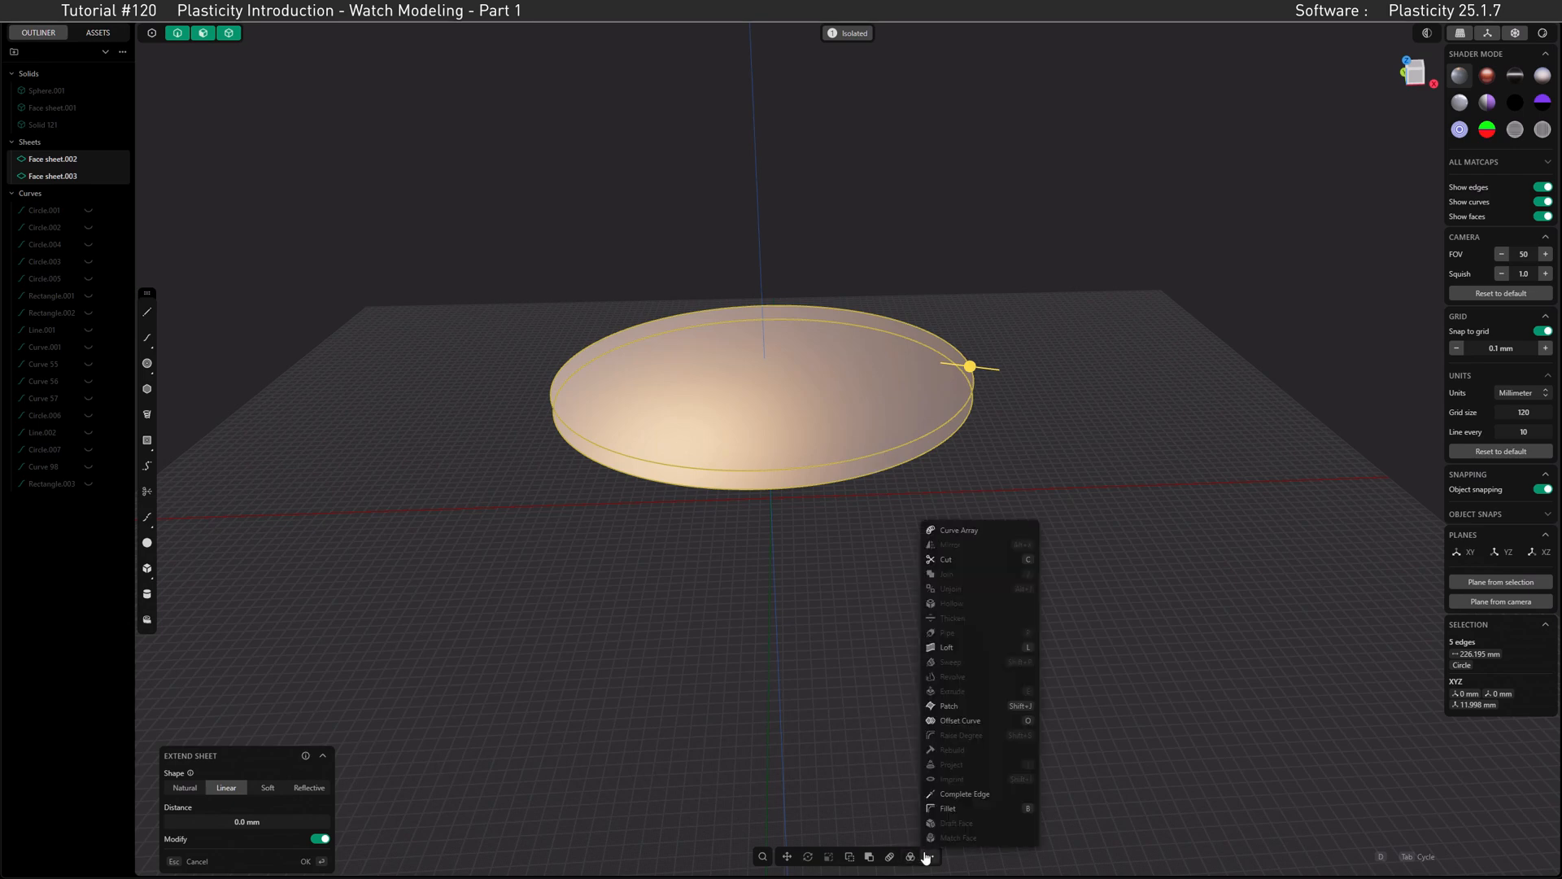
click(950, 647)
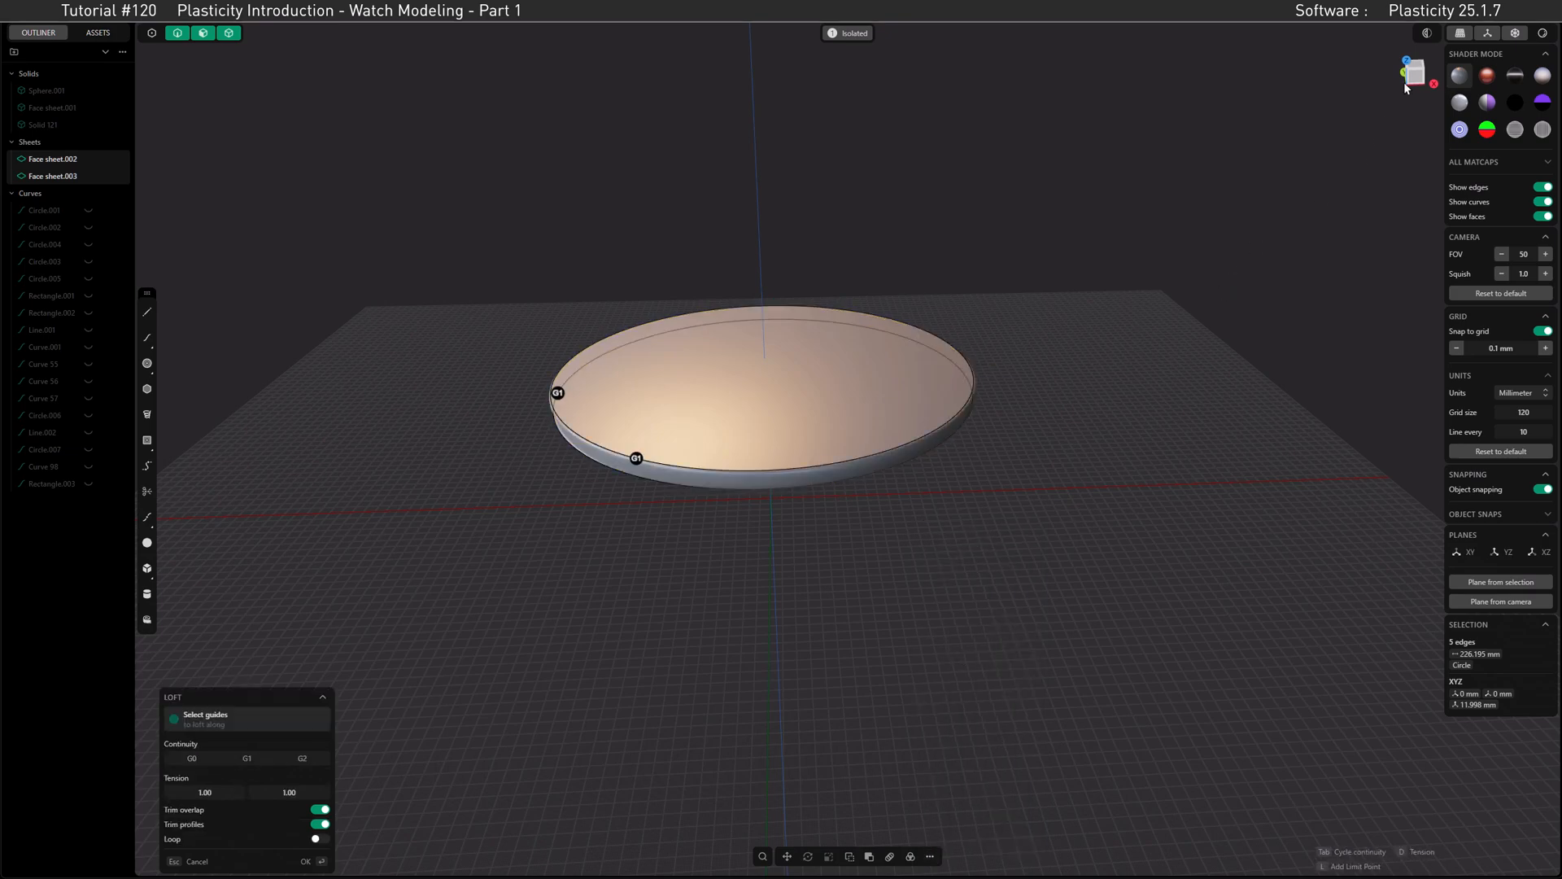
Step: Set the loft's continuity to G0 for a straight side wall between the sheets and finish the loft
click(1405, 86)
scroll(895, 457, up, 5)
scroll(976, 432, up, 5)
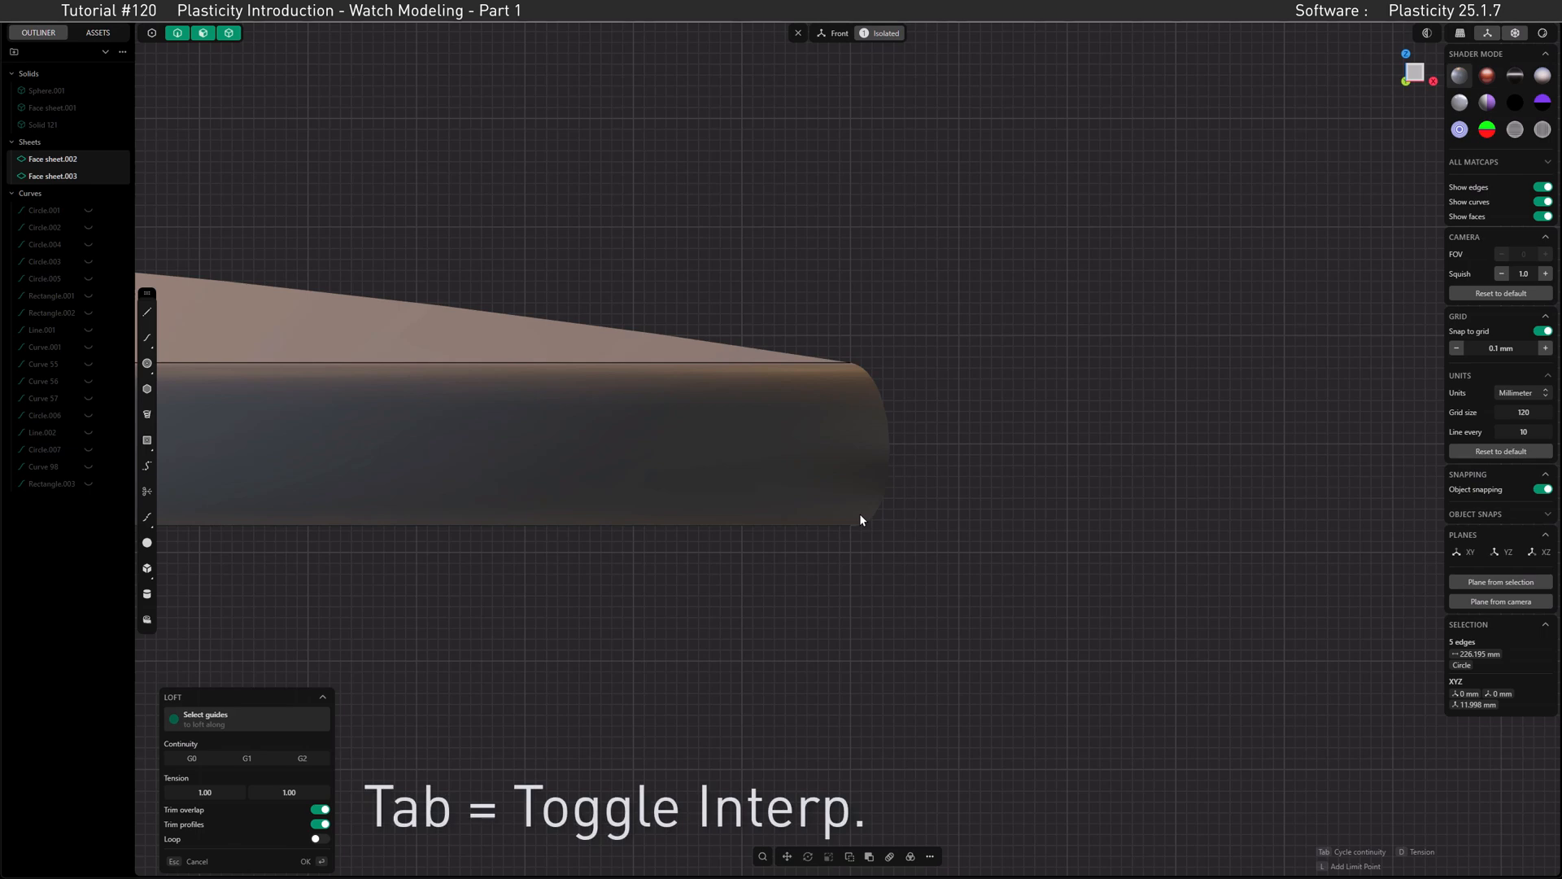
key(Tab)
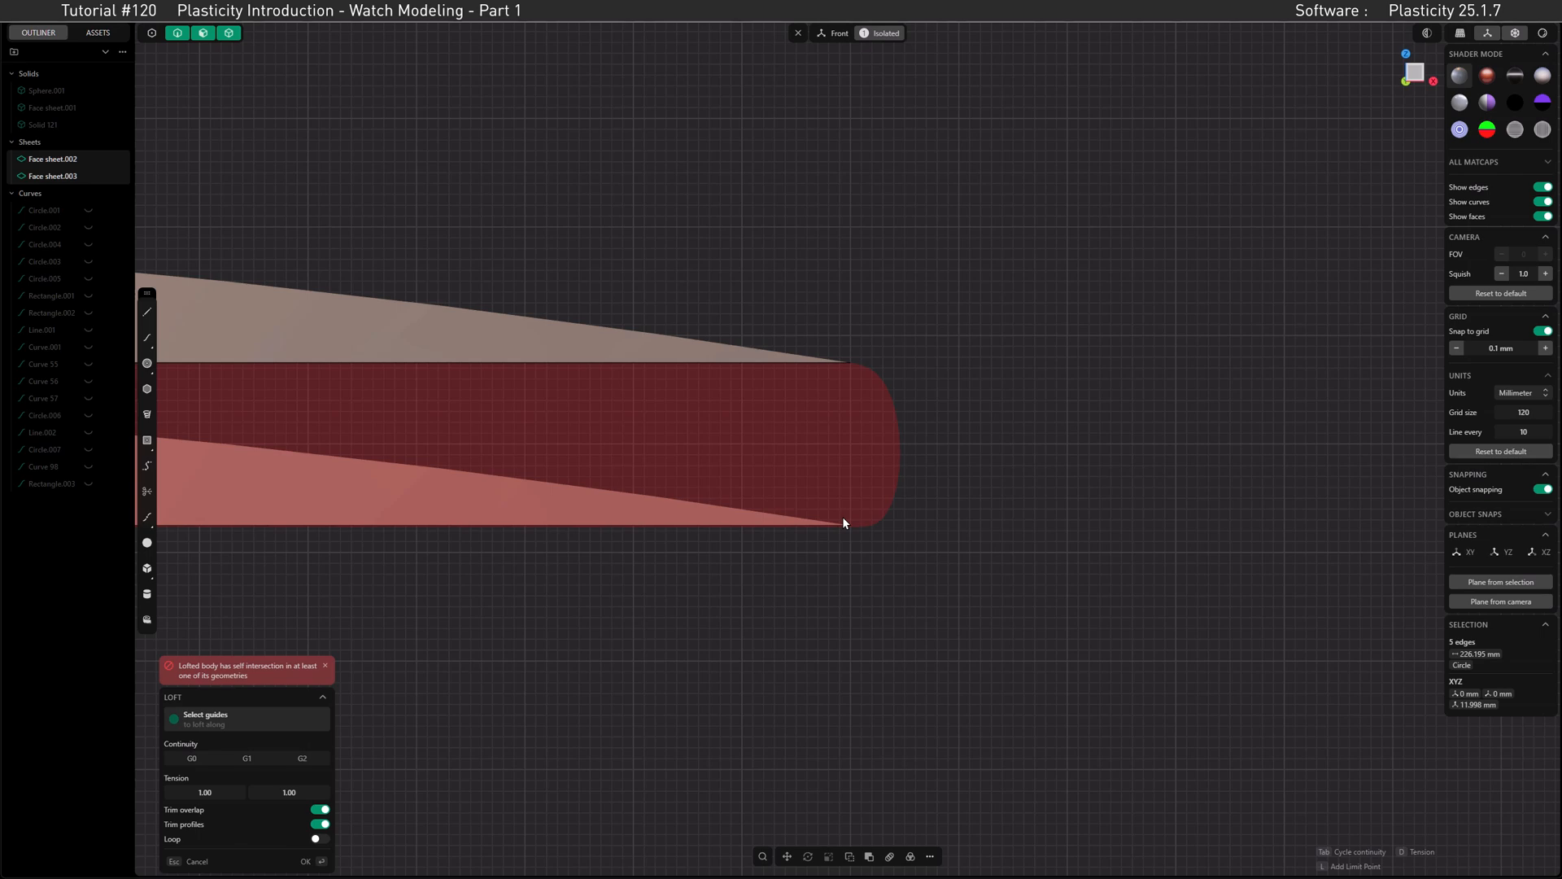
key(Tab)
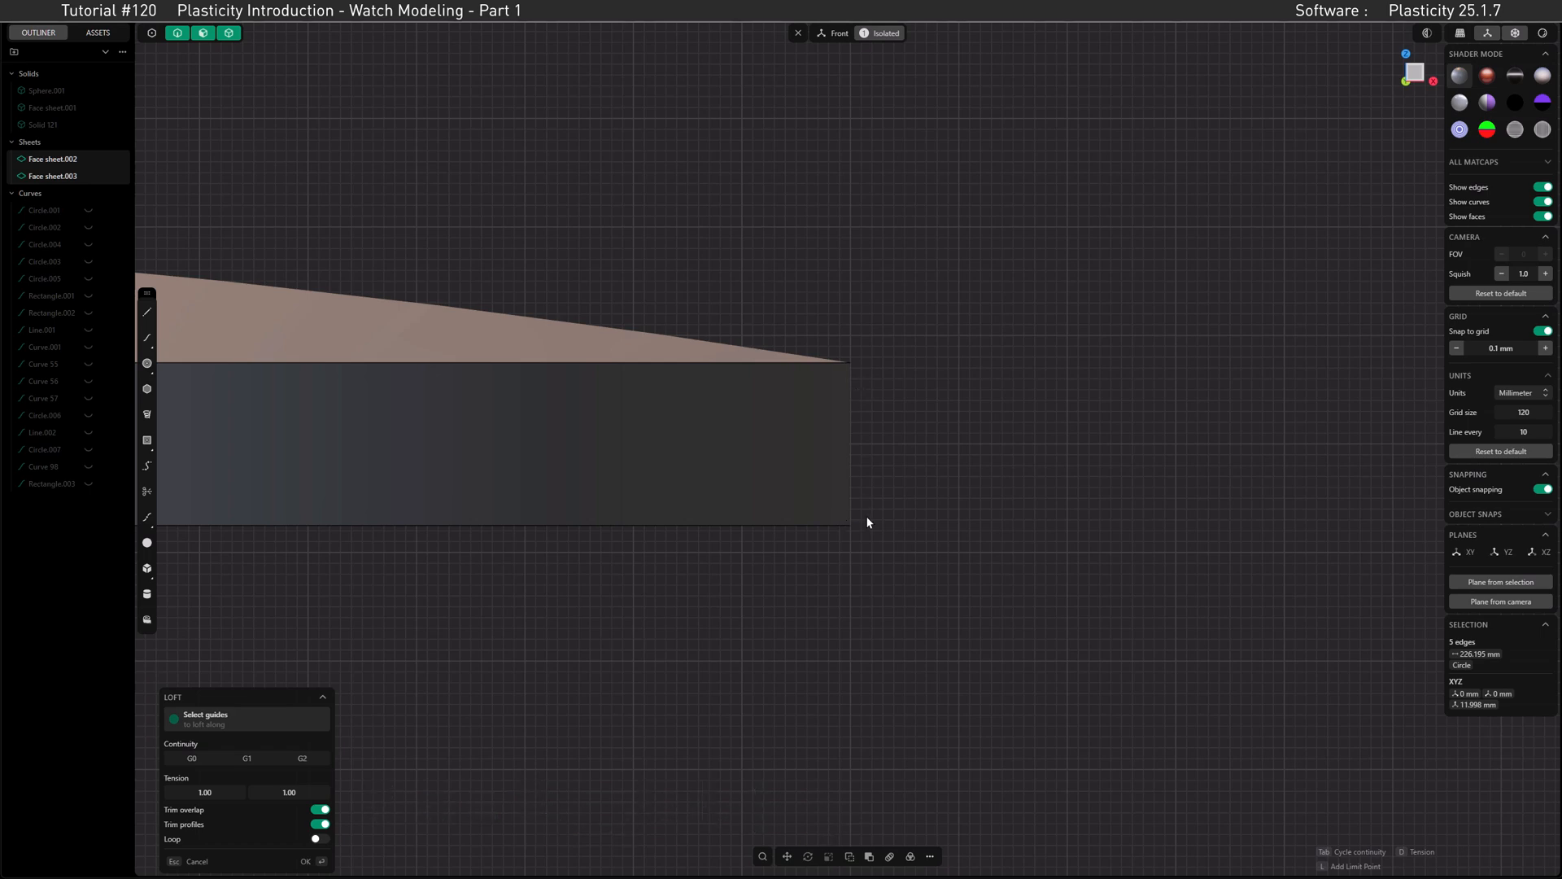
key(Return)
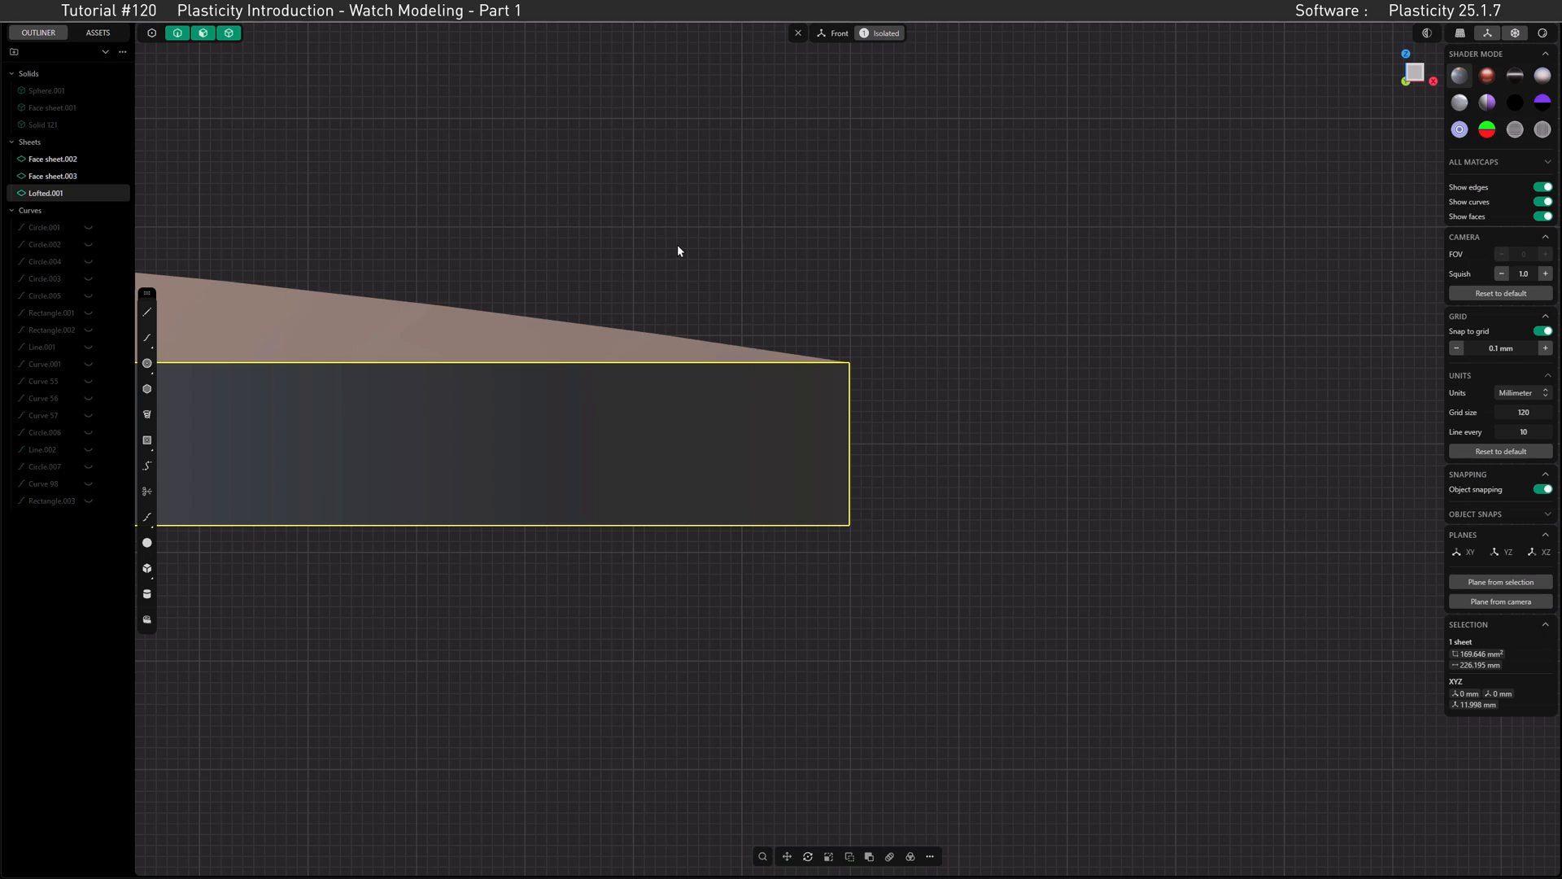
Step: Box-select both domed sheets and the lofted side wall together
drag(716, 251, 406, 620)
drag(711, 273, 432, 633)
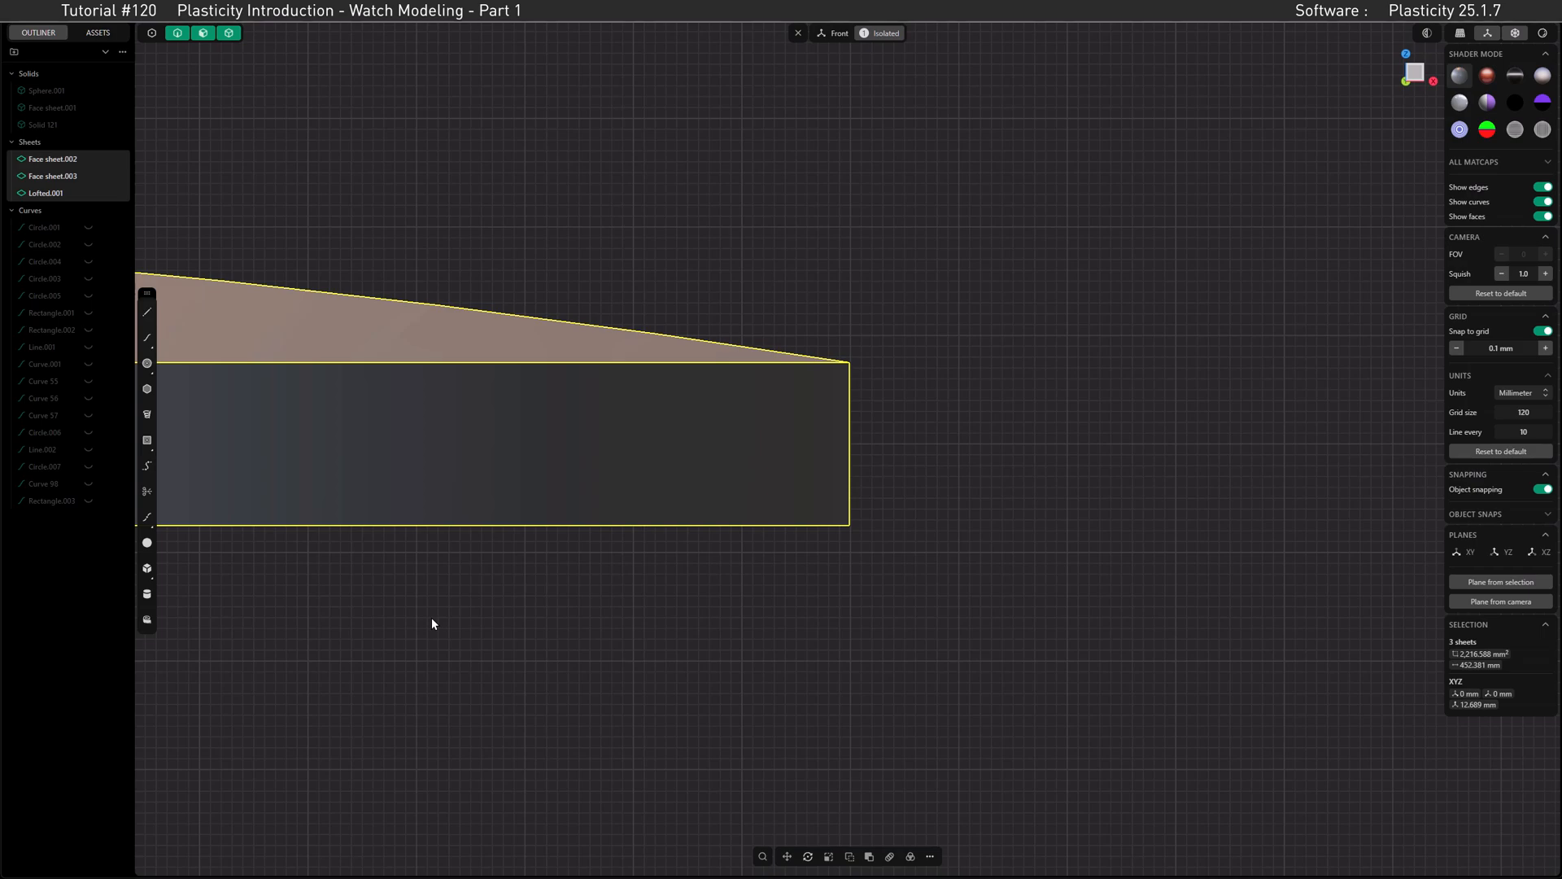
click(691, 234)
drag(454, 193, 810, 643)
scroll(576, 378, down, 5)
shift+middle_drag(517, 386, 997, 399)
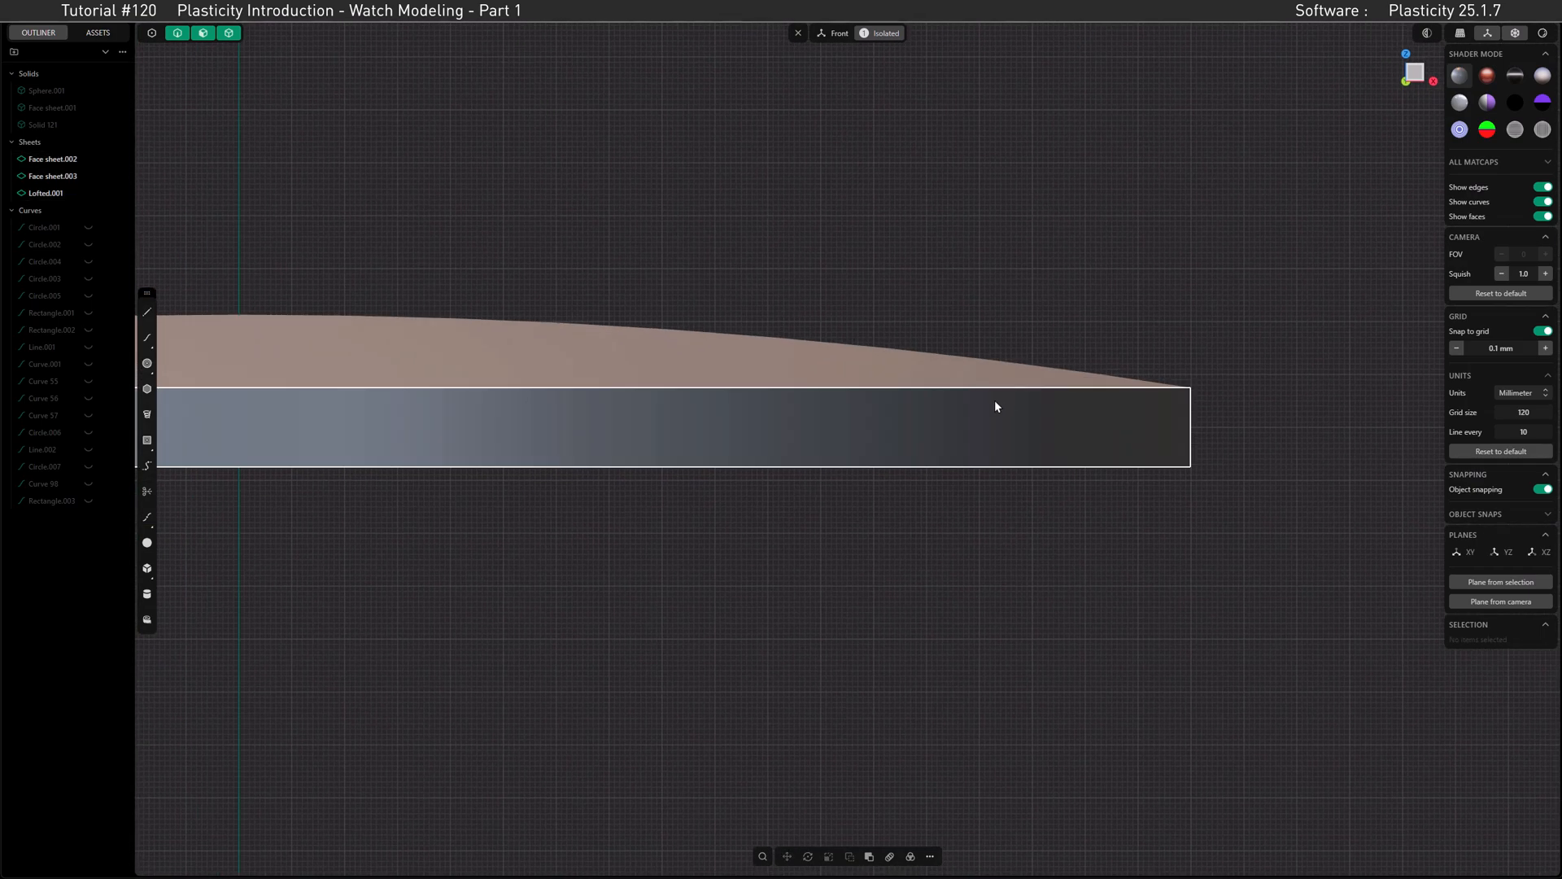
scroll(996, 399, down, 2)
scroll(674, 402, down, 2)
shift+middle_drag(634, 400, 862, 391)
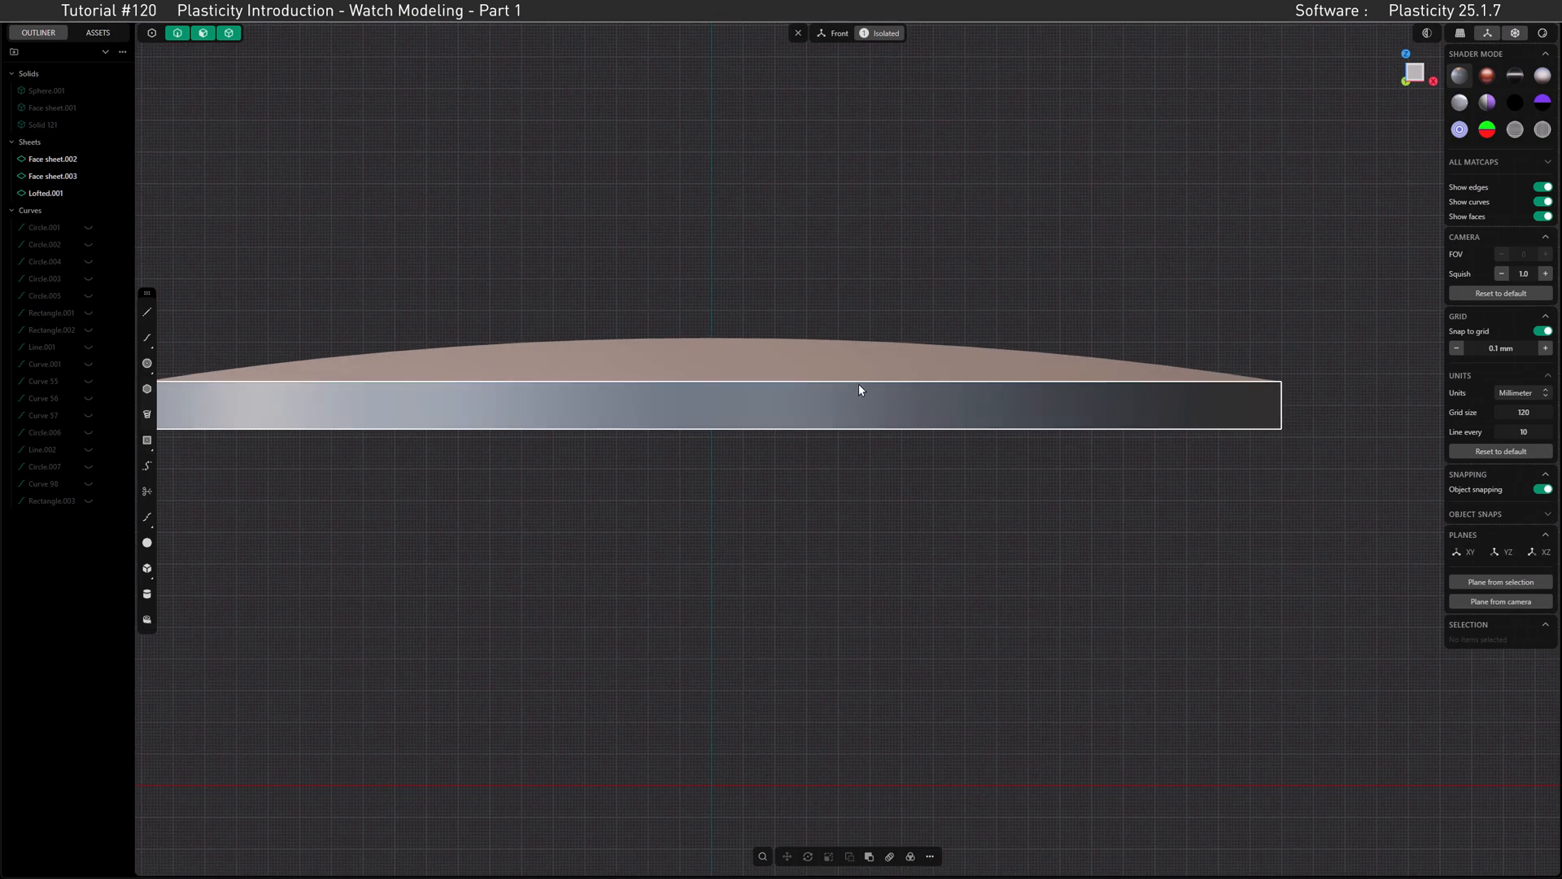
scroll(862, 391, down, 1)
drag(201, 237, 1281, 526)
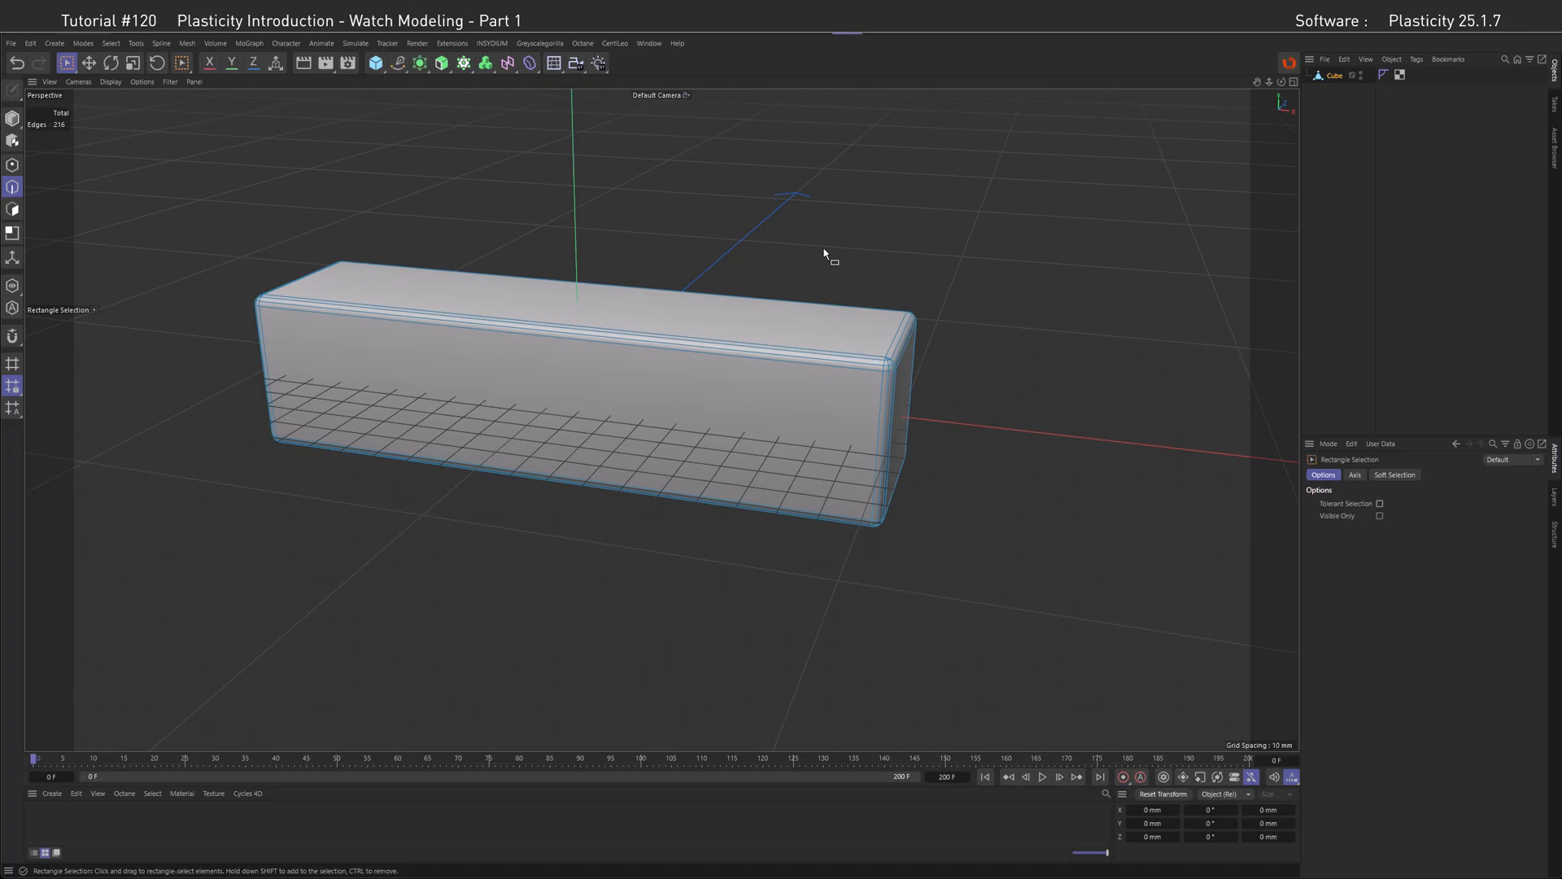
Step: Switch to Cinema 4D and box-select the edges at one end of the bevelled cube for comparison
drag(823, 252, 1040, 626)
click(1379, 504)
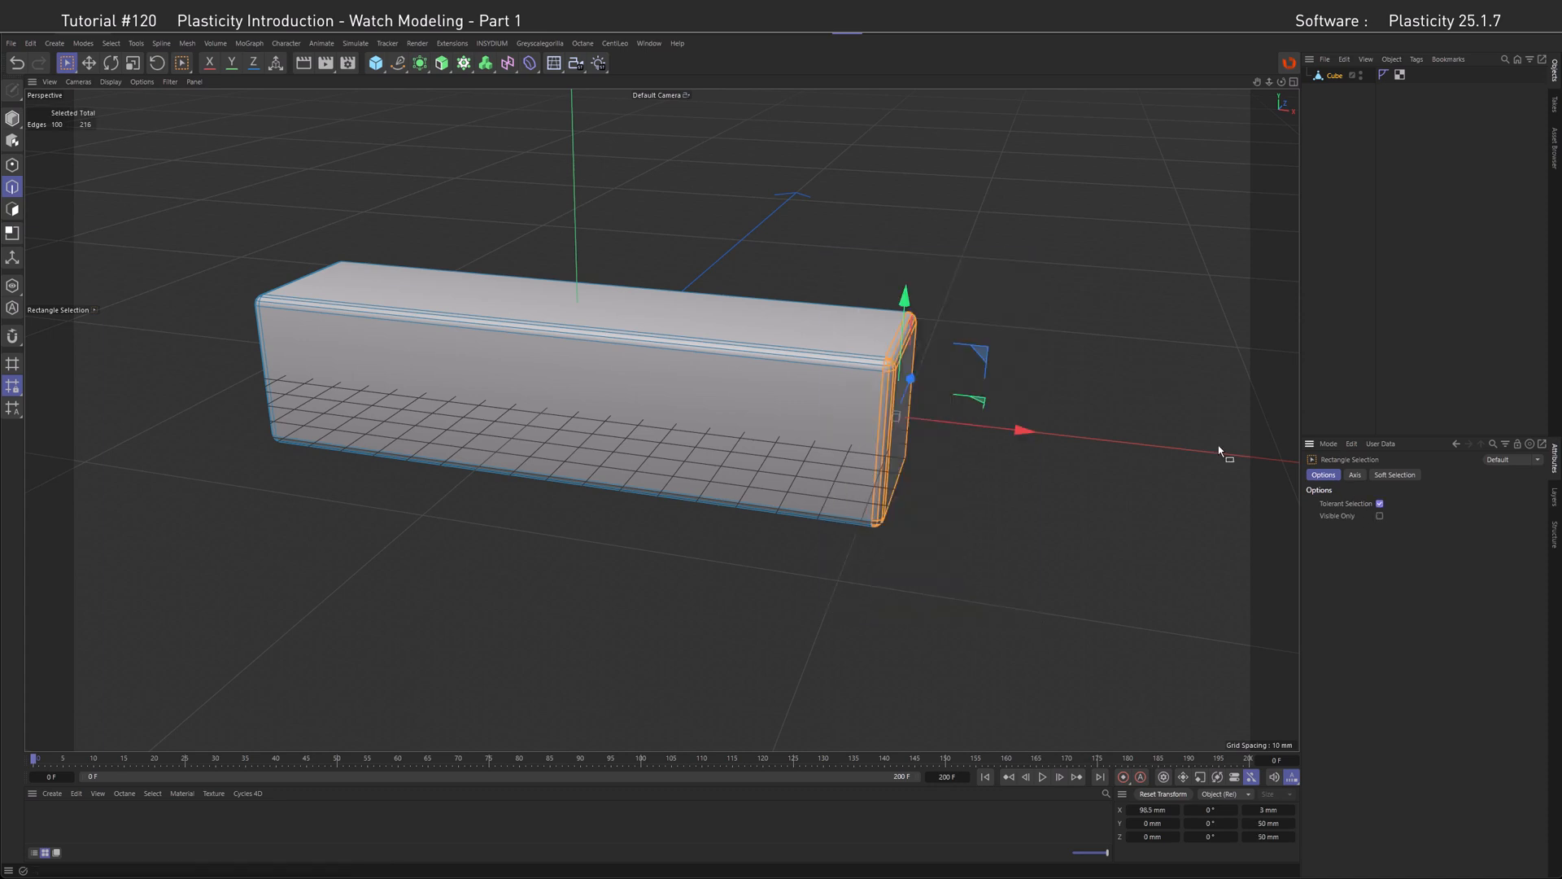
drag(788, 236, 1079, 611)
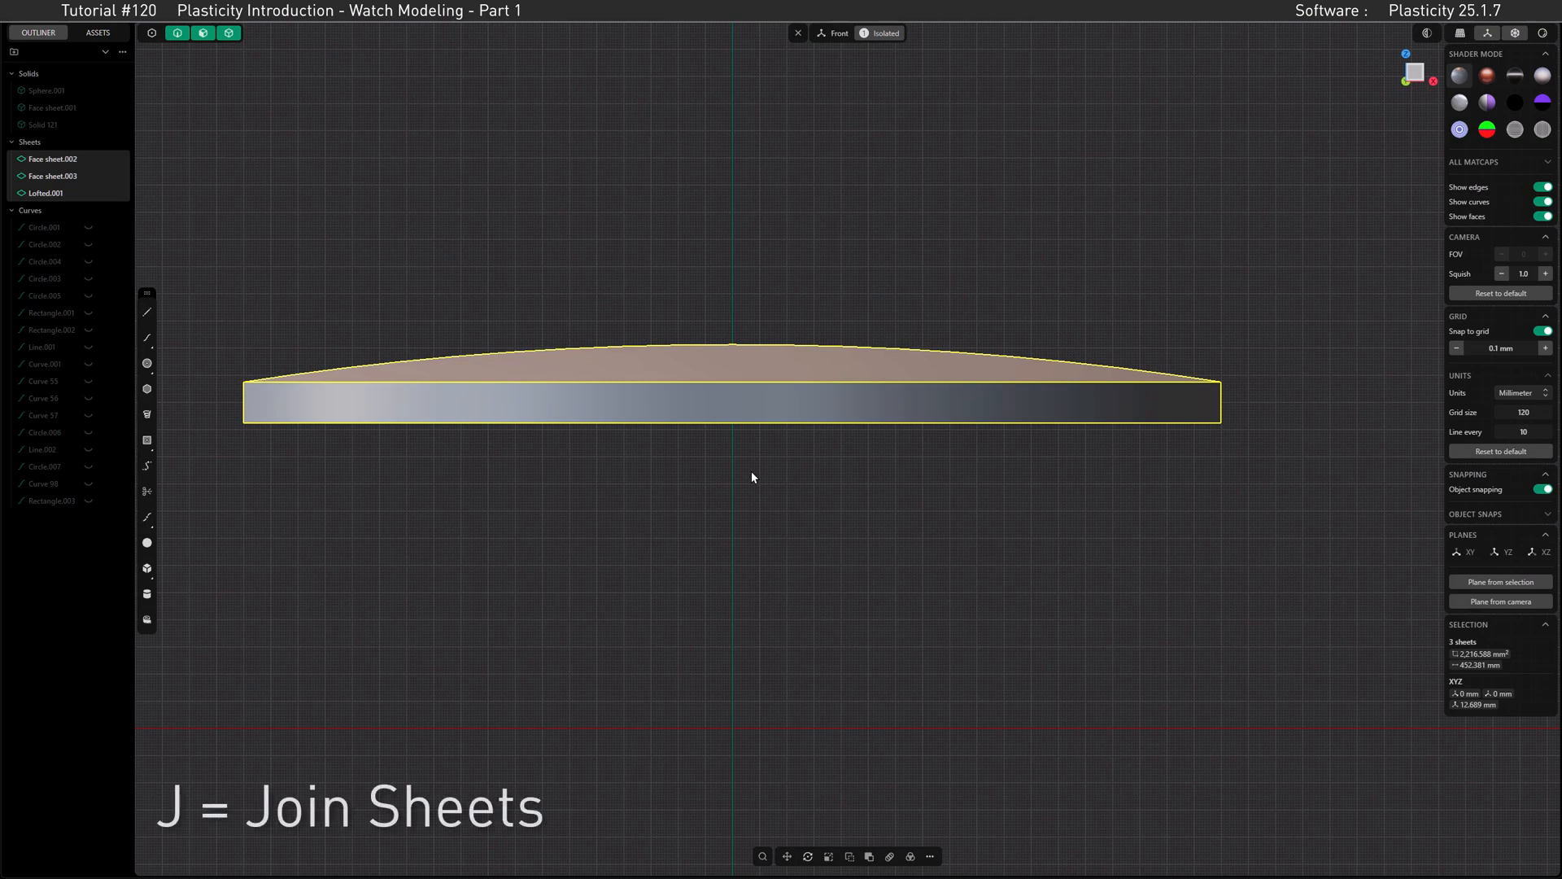
Step: Join the two domed sheets and the side wall into one solid and leave the isolated view
key(j)
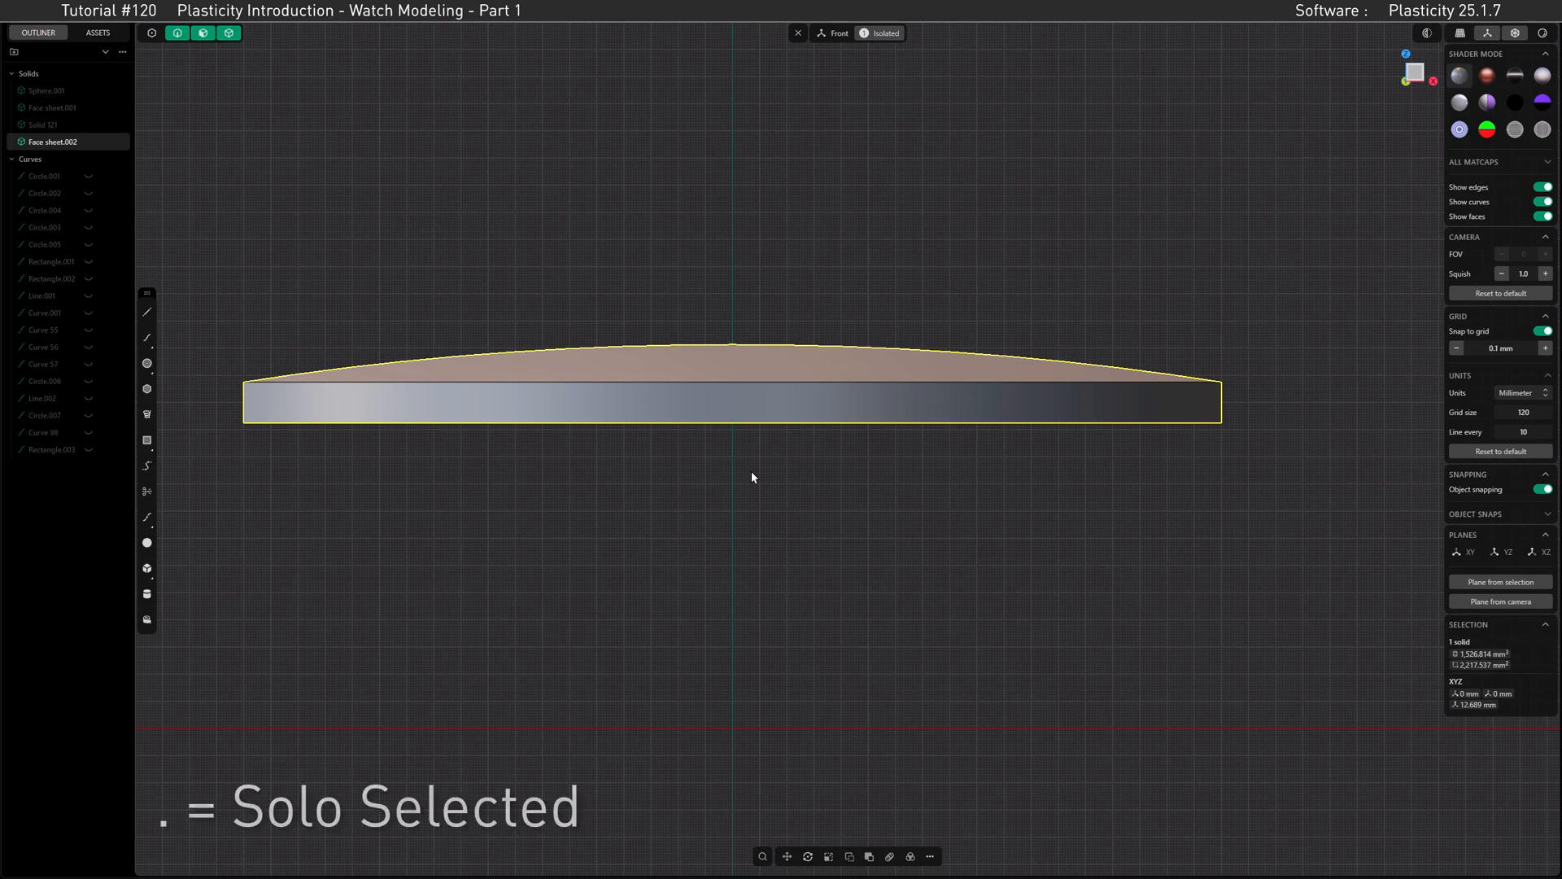
key(.)
Step: Fillet the upper end edges of all four lugs on the watch case with a 4 mm distance
middle_drag(791, 413, 739, 452)
scroll(743, 449, down, 4)
middle_drag(829, 394, 911, 562)
click(925, 568)
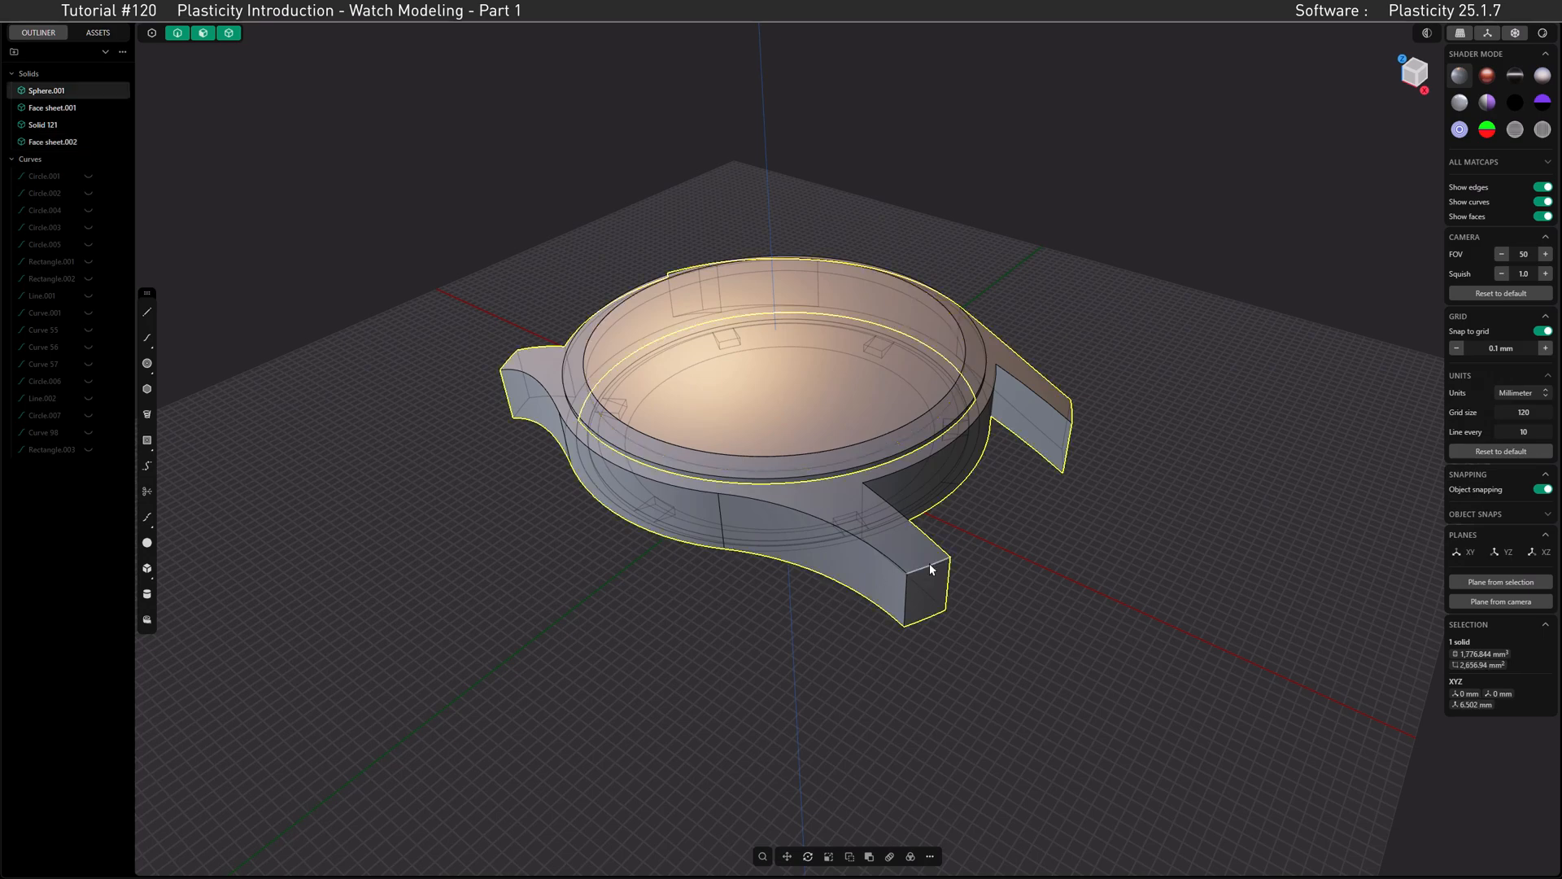
click(929, 563)
key(b)
middle_drag(1071, 413, 983, 418)
click(1078, 415)
middle_drag(1078, 414, 935, 398)
click(701, 568)
middle_drag(544, 405, 500, 413)
click(584, 423)
key(c)
drag(604, 423, 571, 419)
click(211, 767)
text(4)
key(Return)
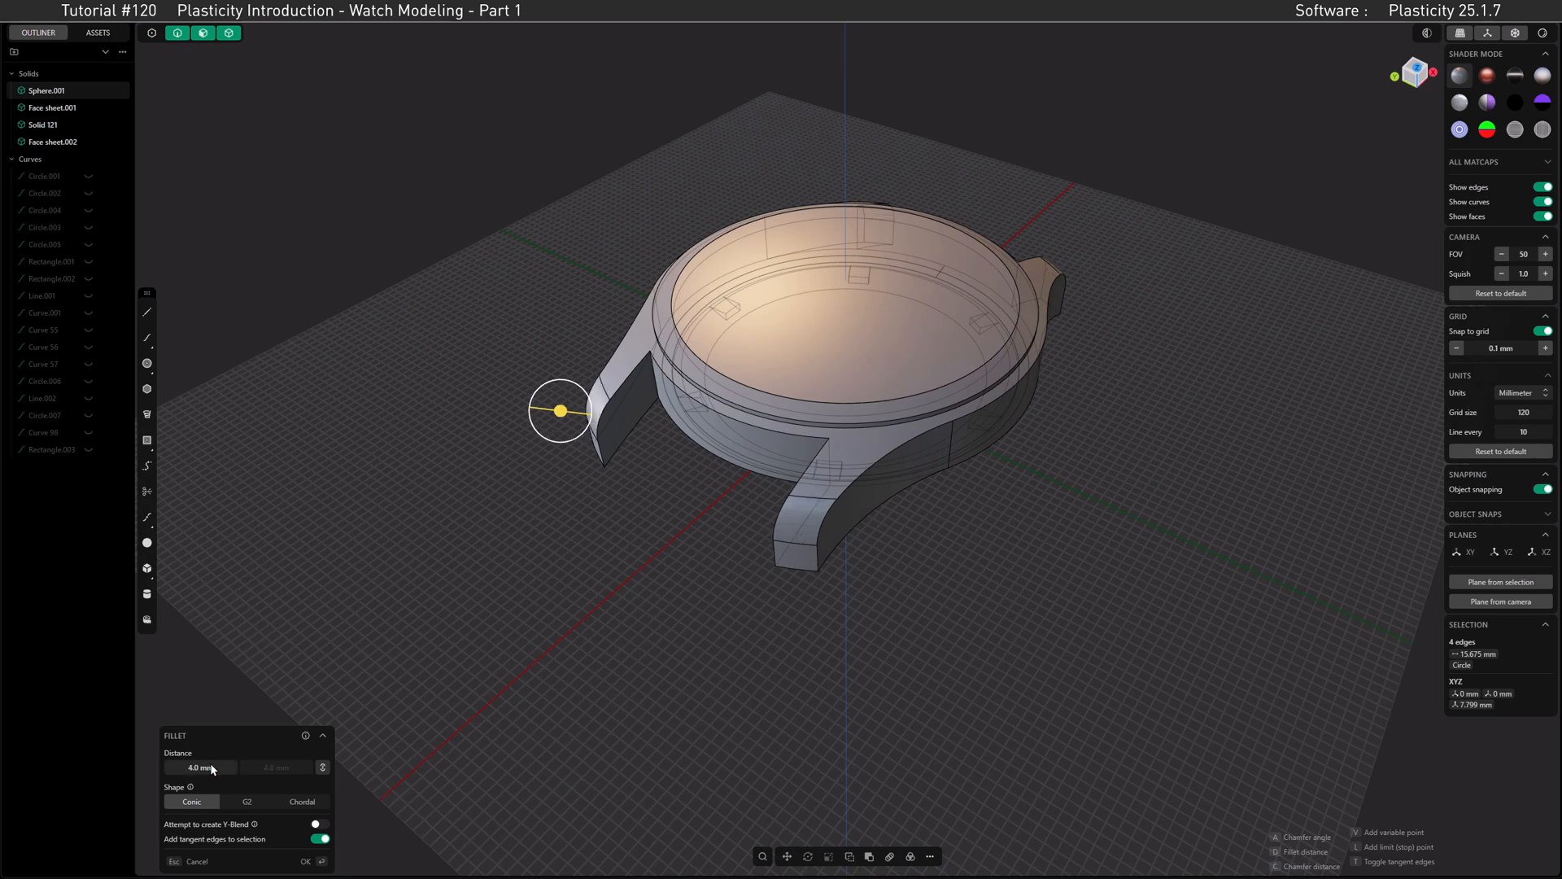
key(Return)
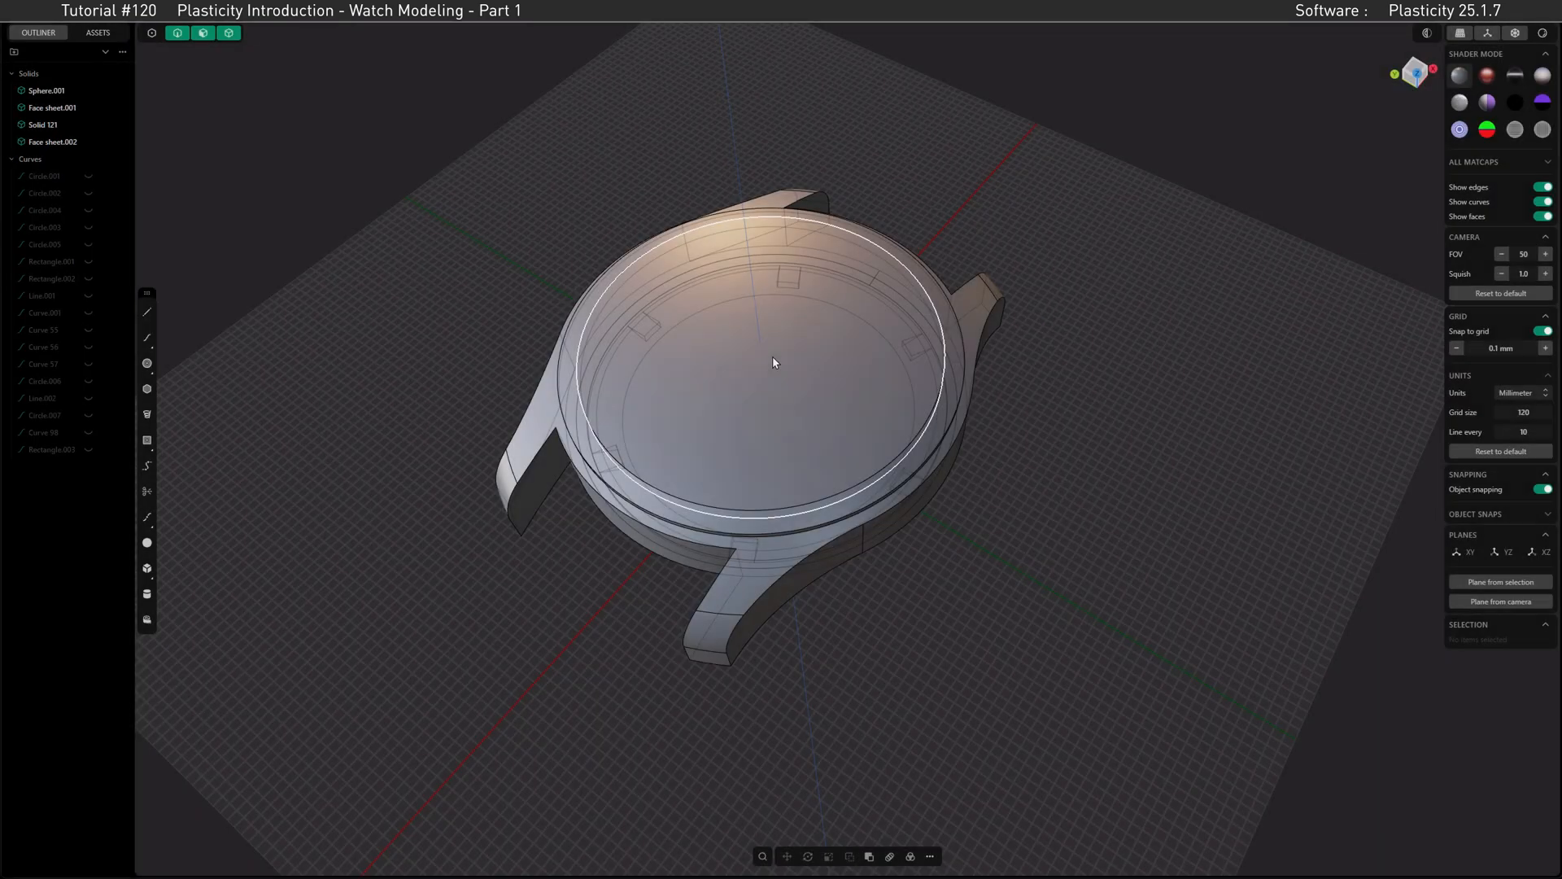
Step: Apply the glossy red matcap to the model and hide the edges
middle_drag(774, 363, 739, 363)
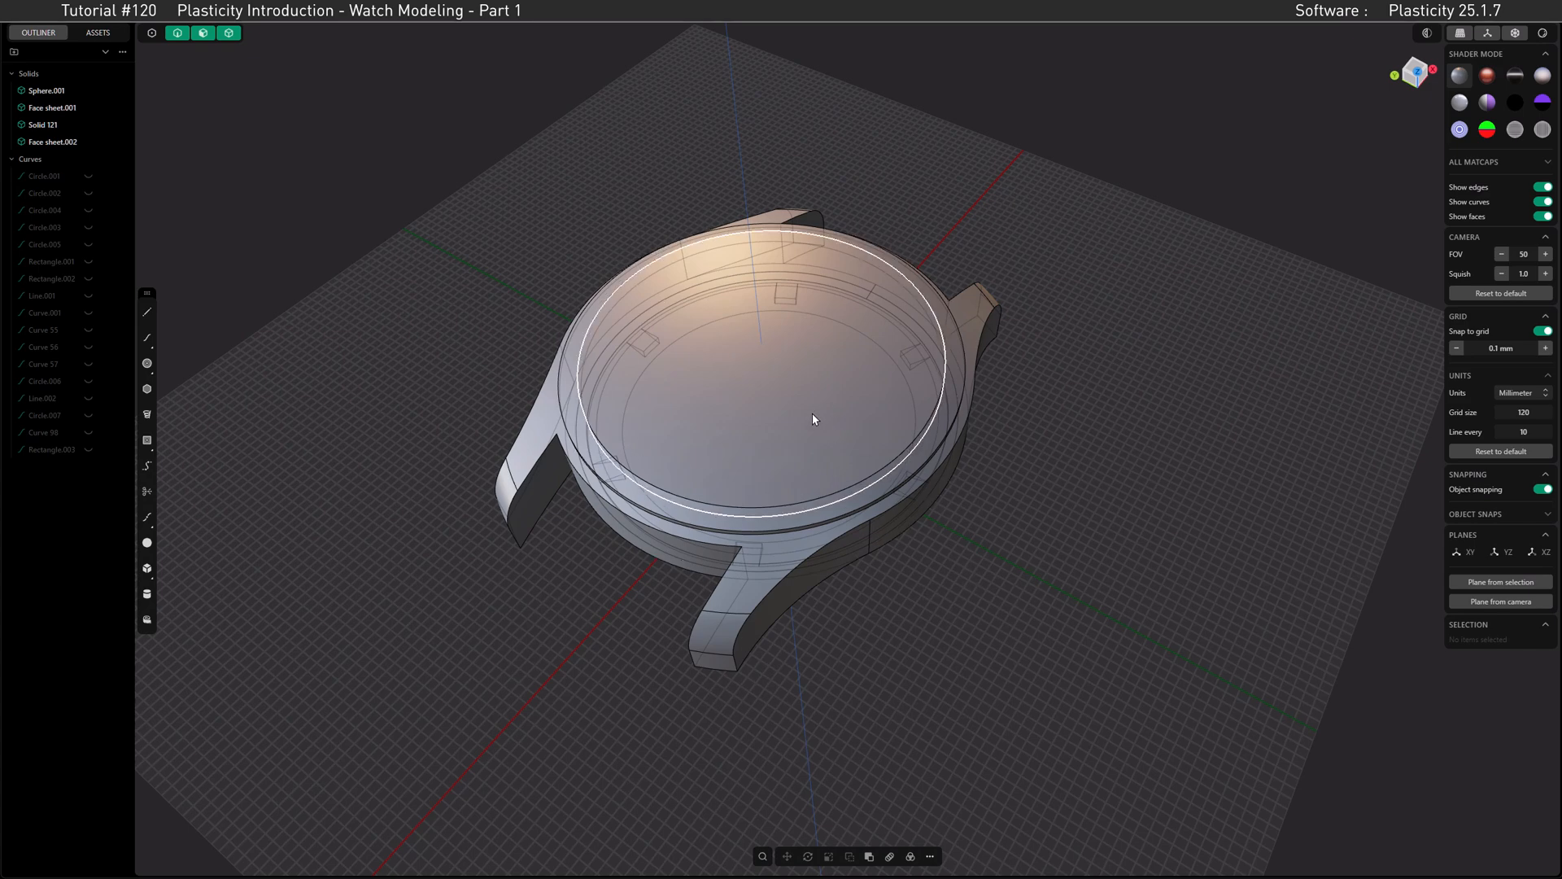
middle_drag(789, 391, 716, 358)
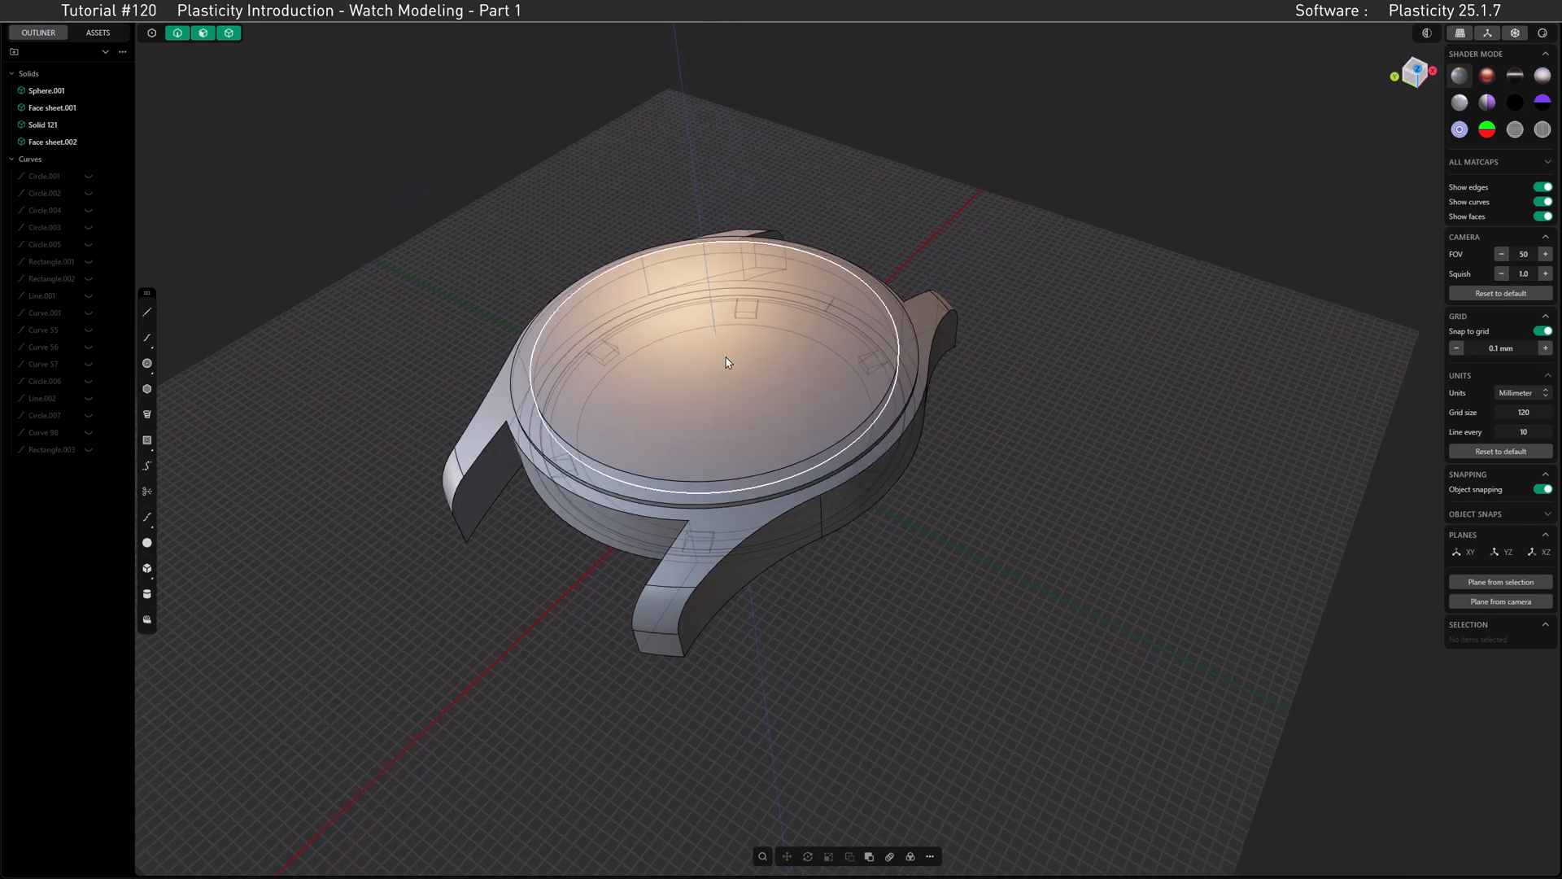
click(1488, 77)
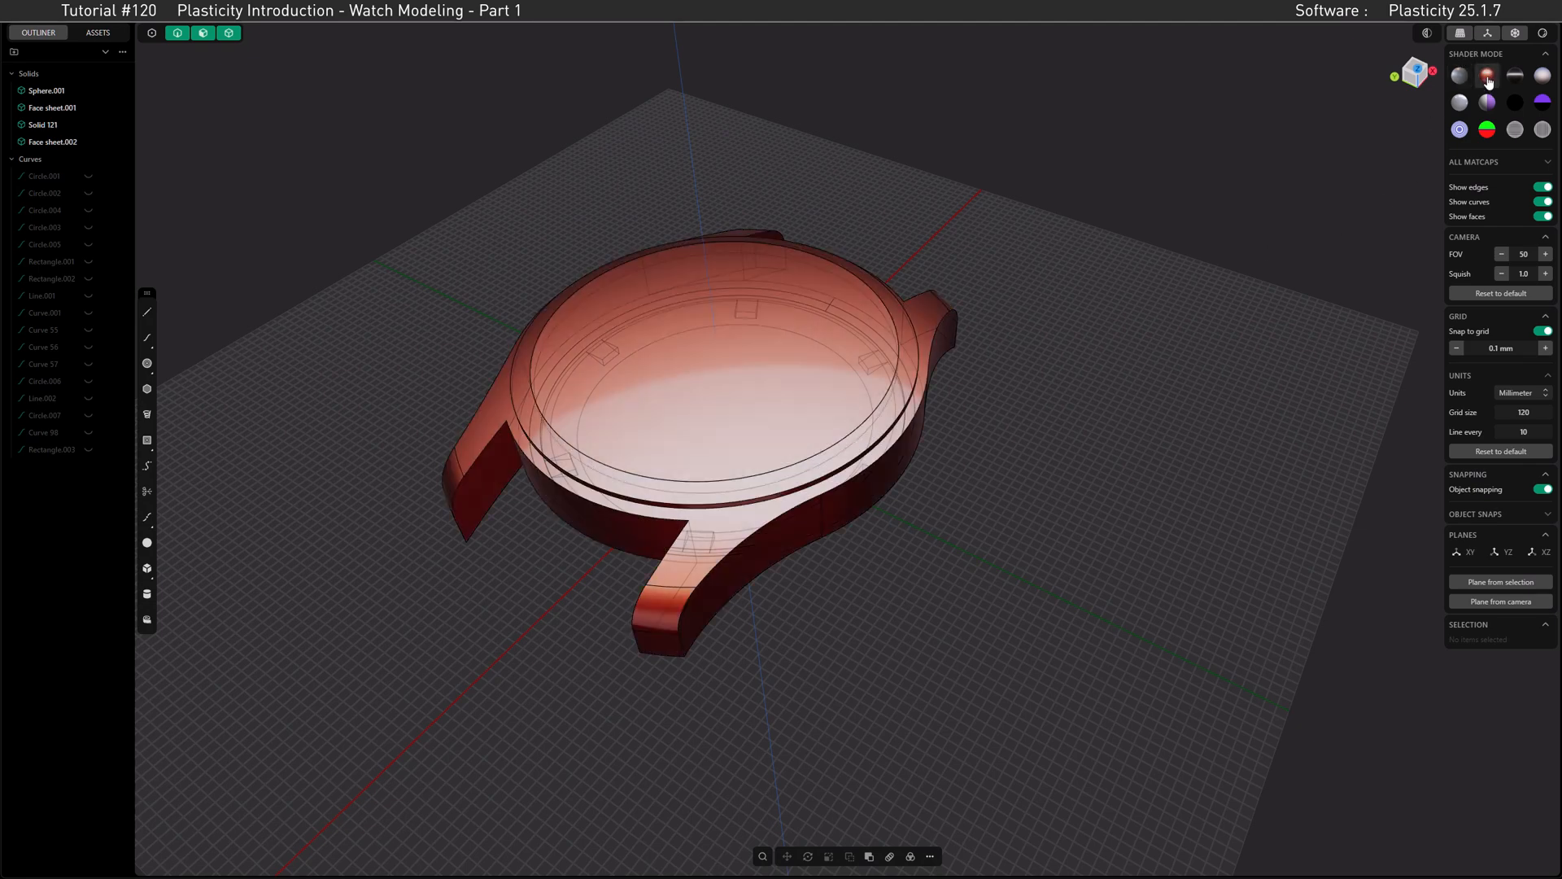
click(1539, 188)
Step: Examine the domed crystal, bezel, rounded lugs and the underside of the case in the edge-free red shading
middle_drag(1339, 293, 1049, 437)
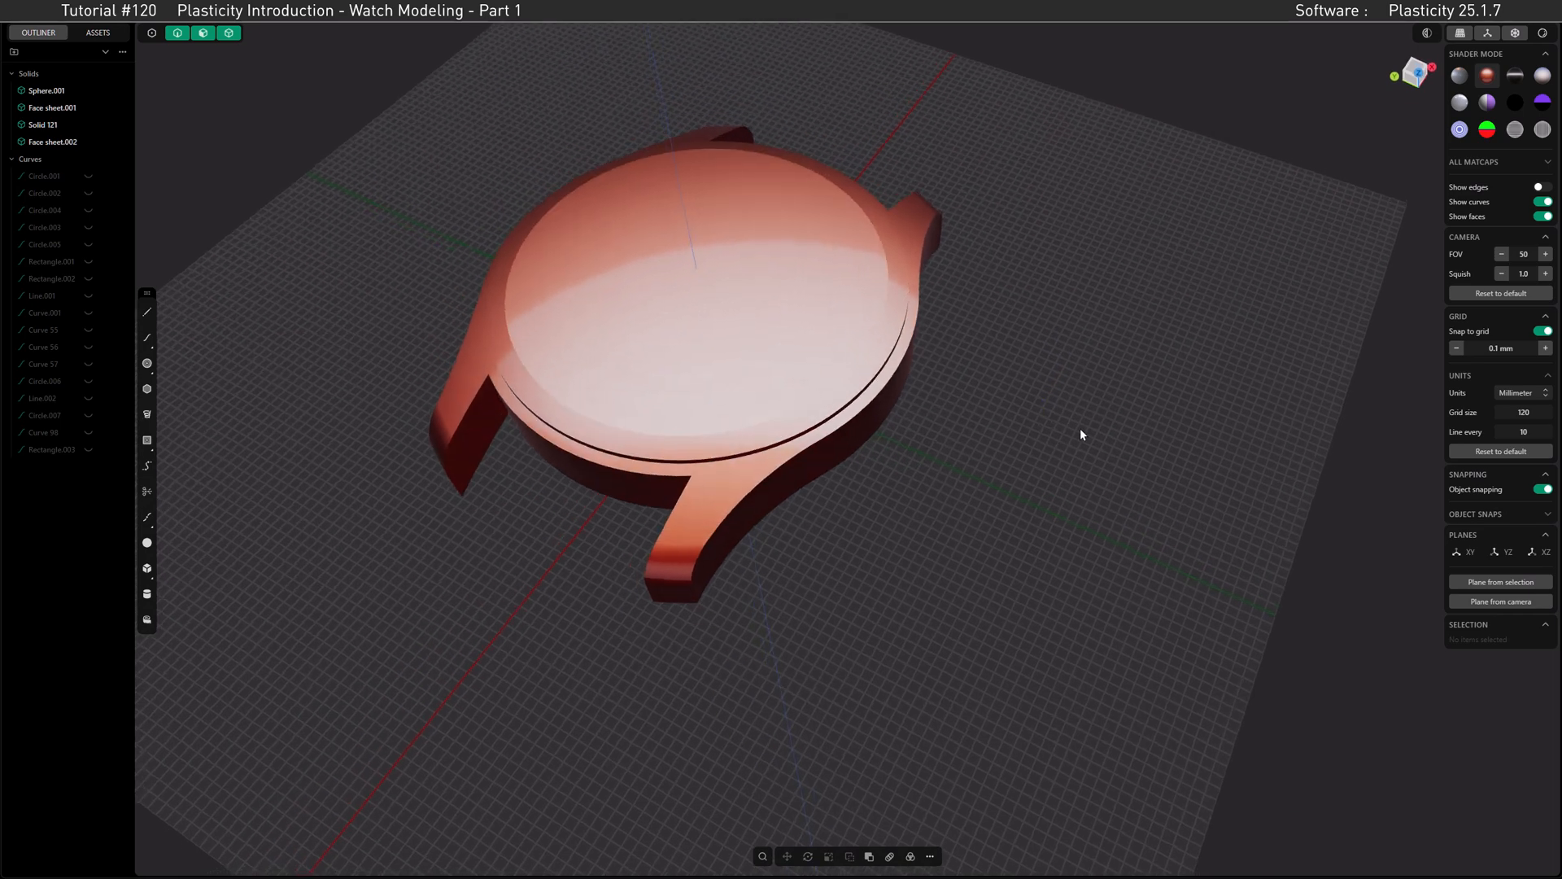
shift+middle_drag(732, 279, 785, 334)
middle_drag(524, 307, 524, 293)
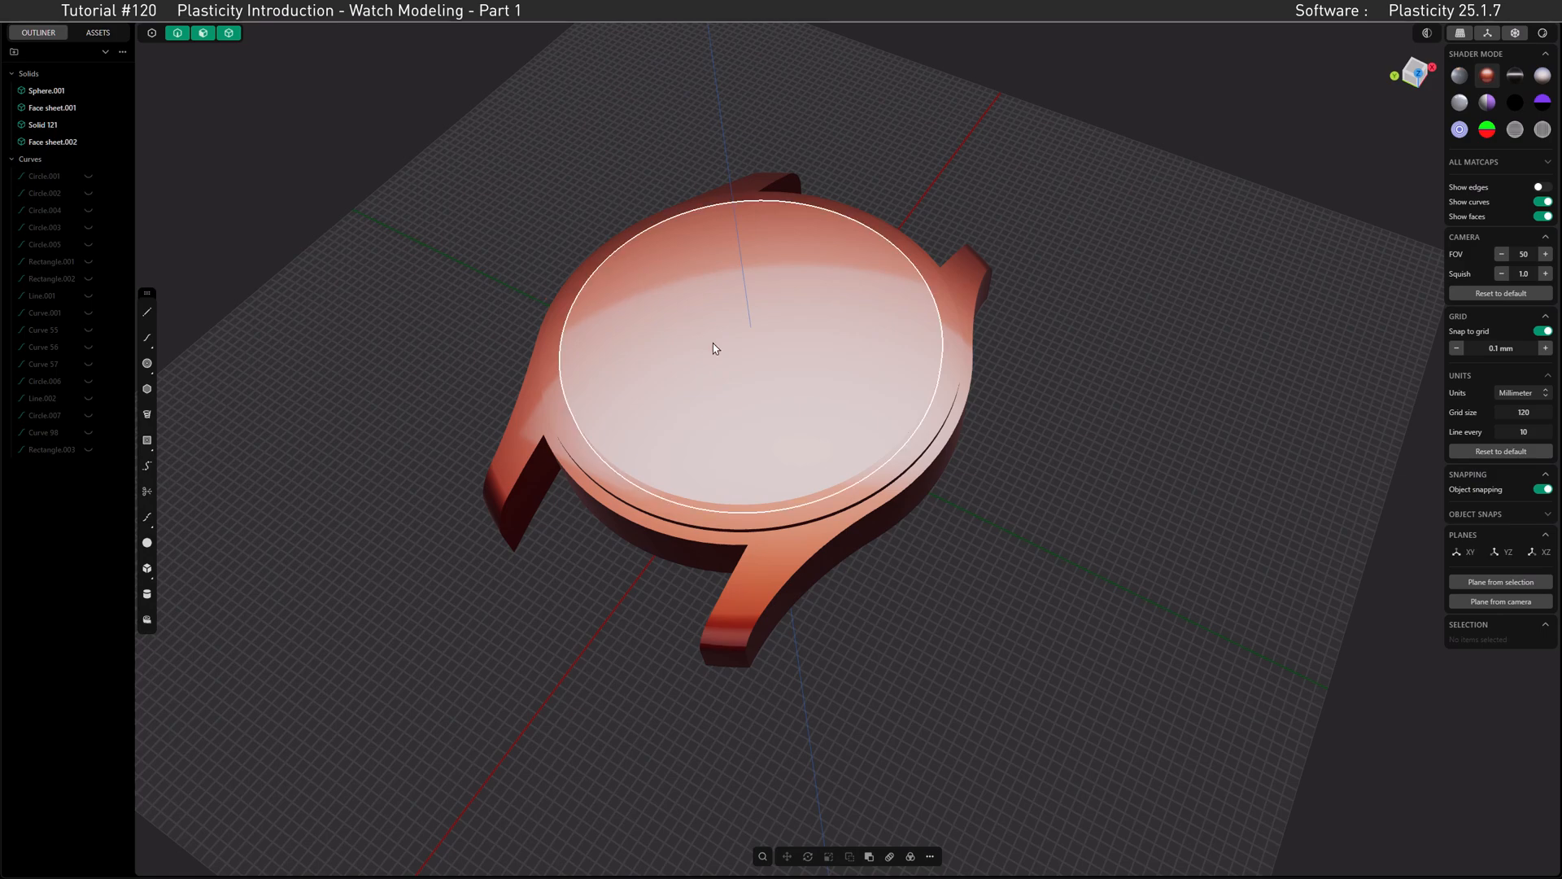
mouse_move(840, 391)
middle_down()
mouse_move(837, 215)
mouse_move(832, 257)
middle_up()
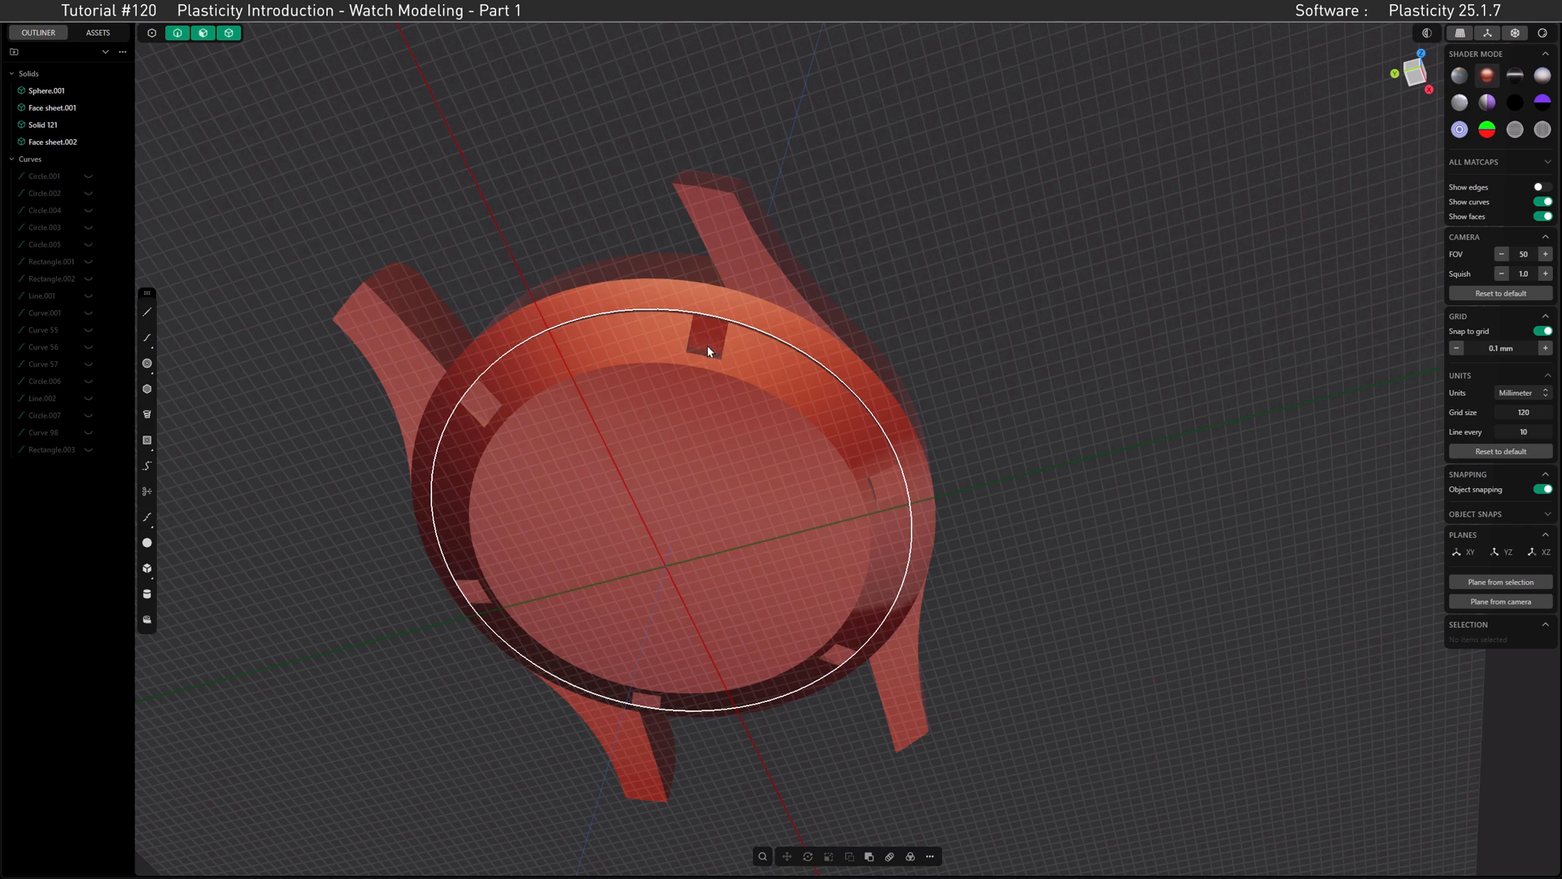
middle_drag(758, 430, 773, 371)
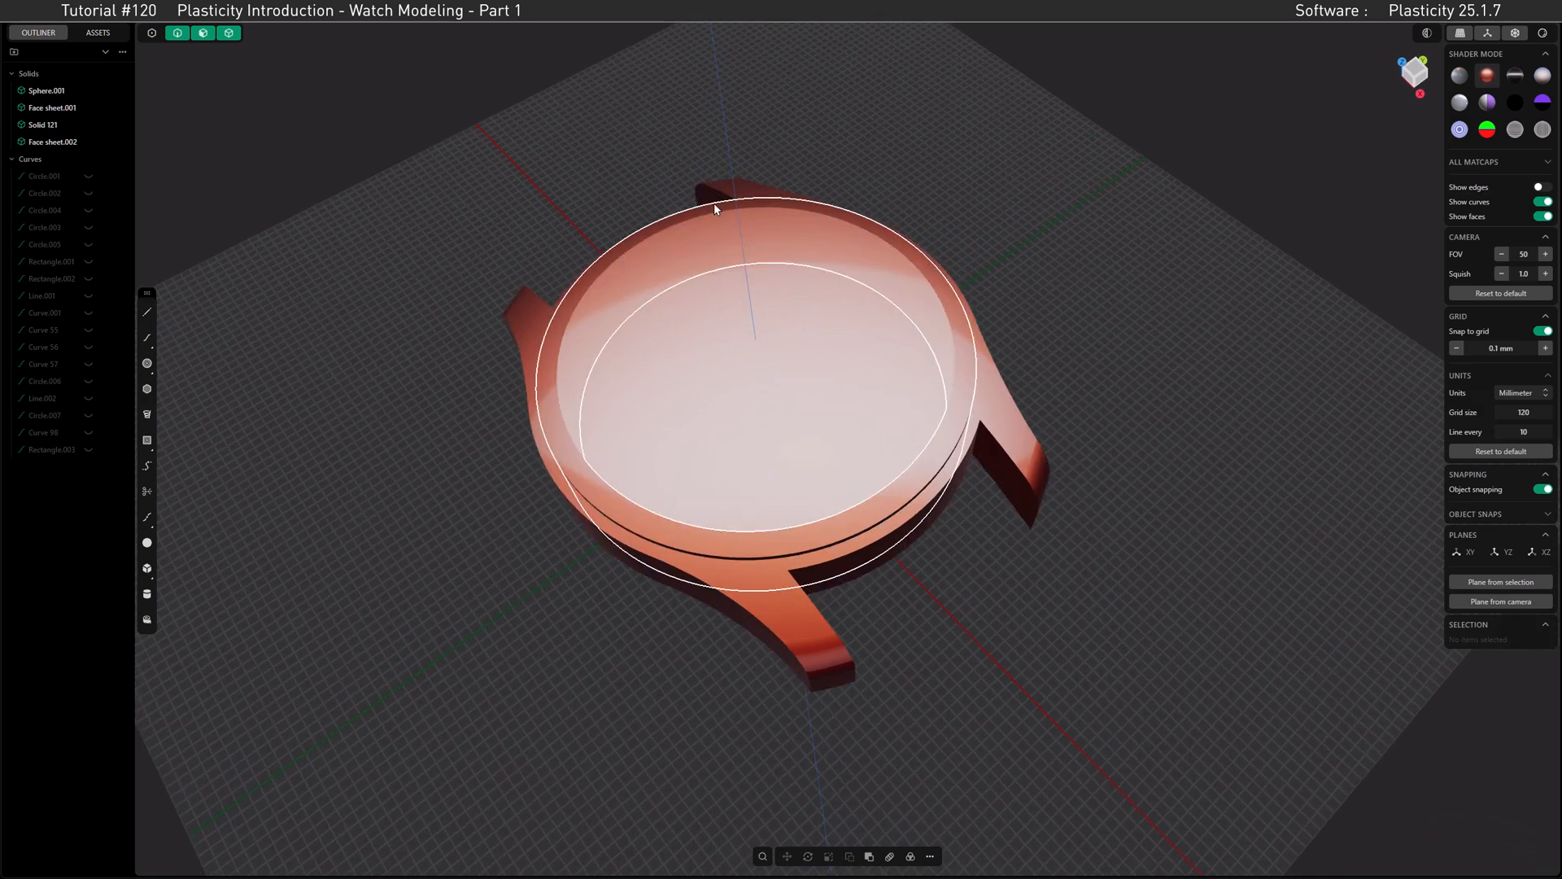
middle_drag(816, 314, 733, 363)
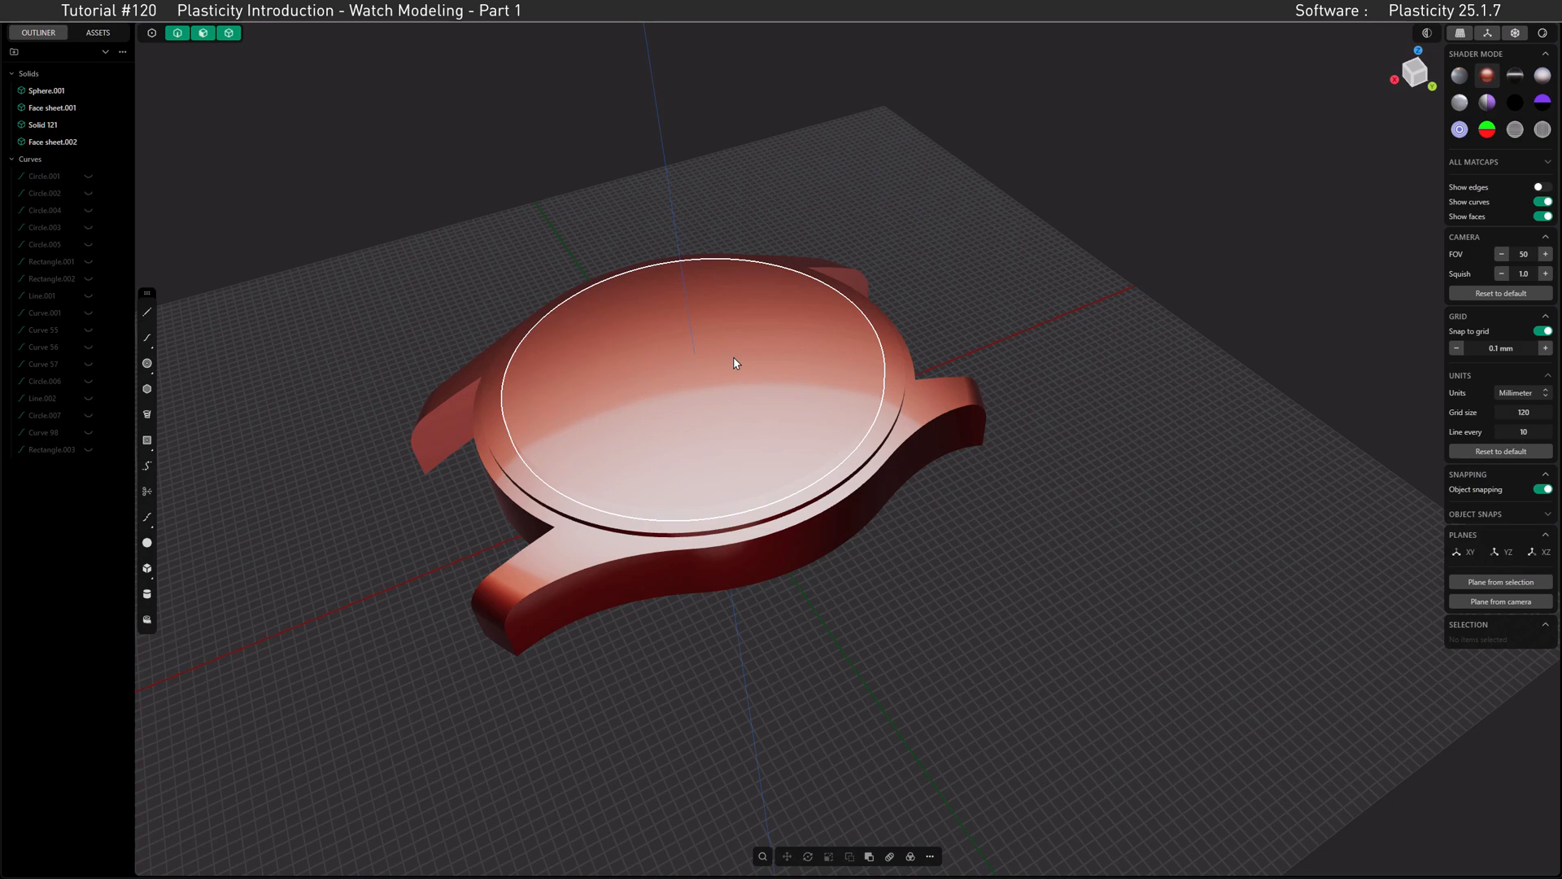